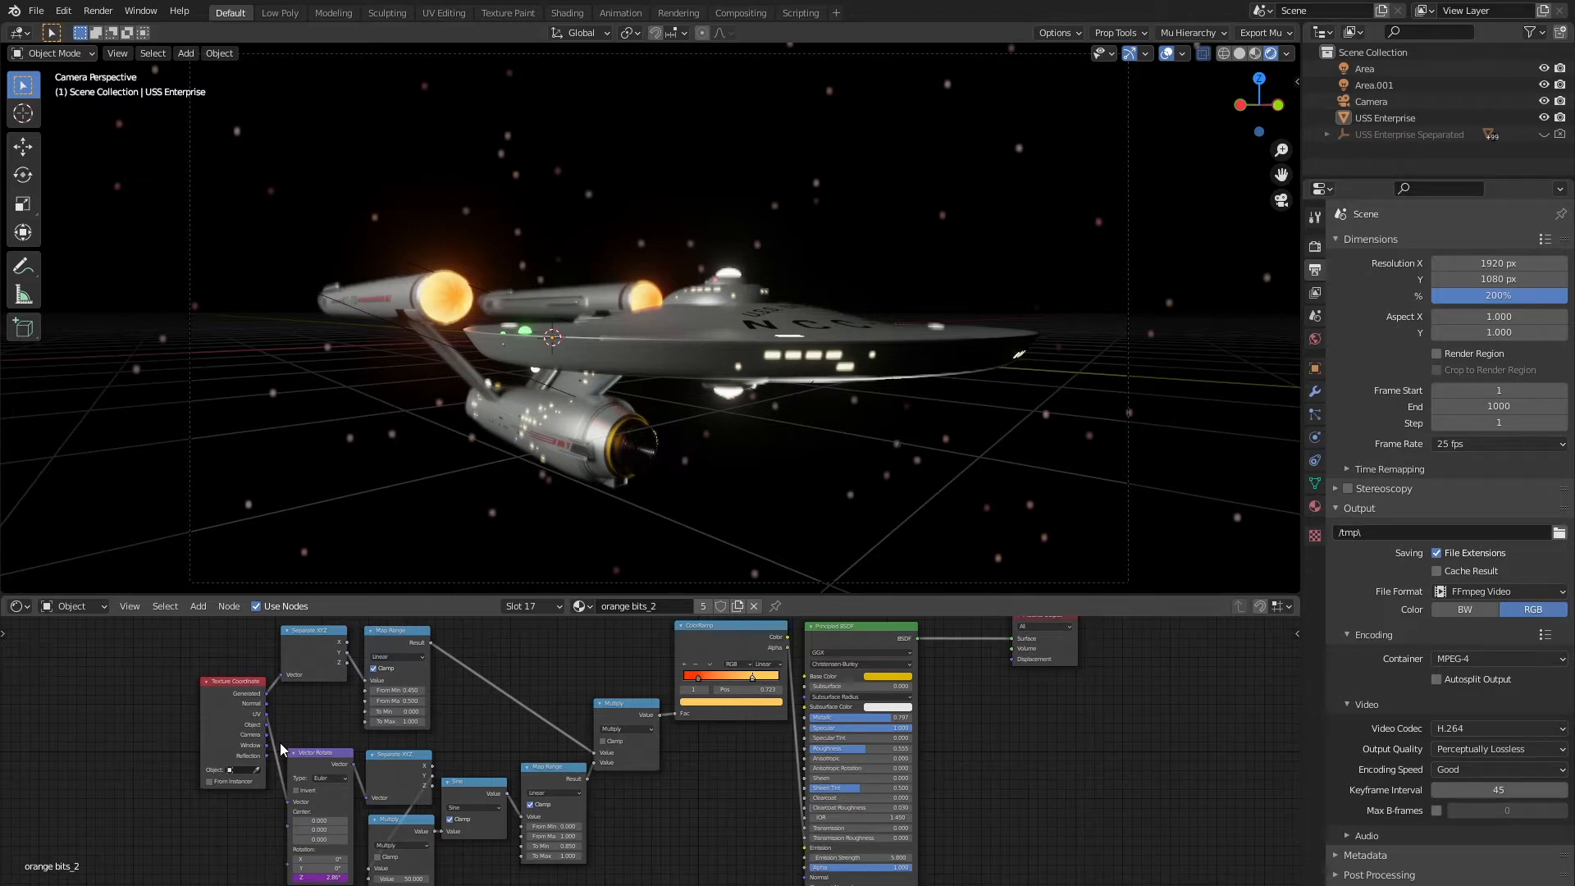
Play the animation and inspect the finished starship from several angles, including a close look at the glowing engine domes
{"action": "middle_click_drag", "start_coordinate": [1181, 369], "coordinate": [1062, 405]}
{"action": "scroll", "coordinate": [646, 372], "scroll_direction": "down", "scroll_amount": 3}
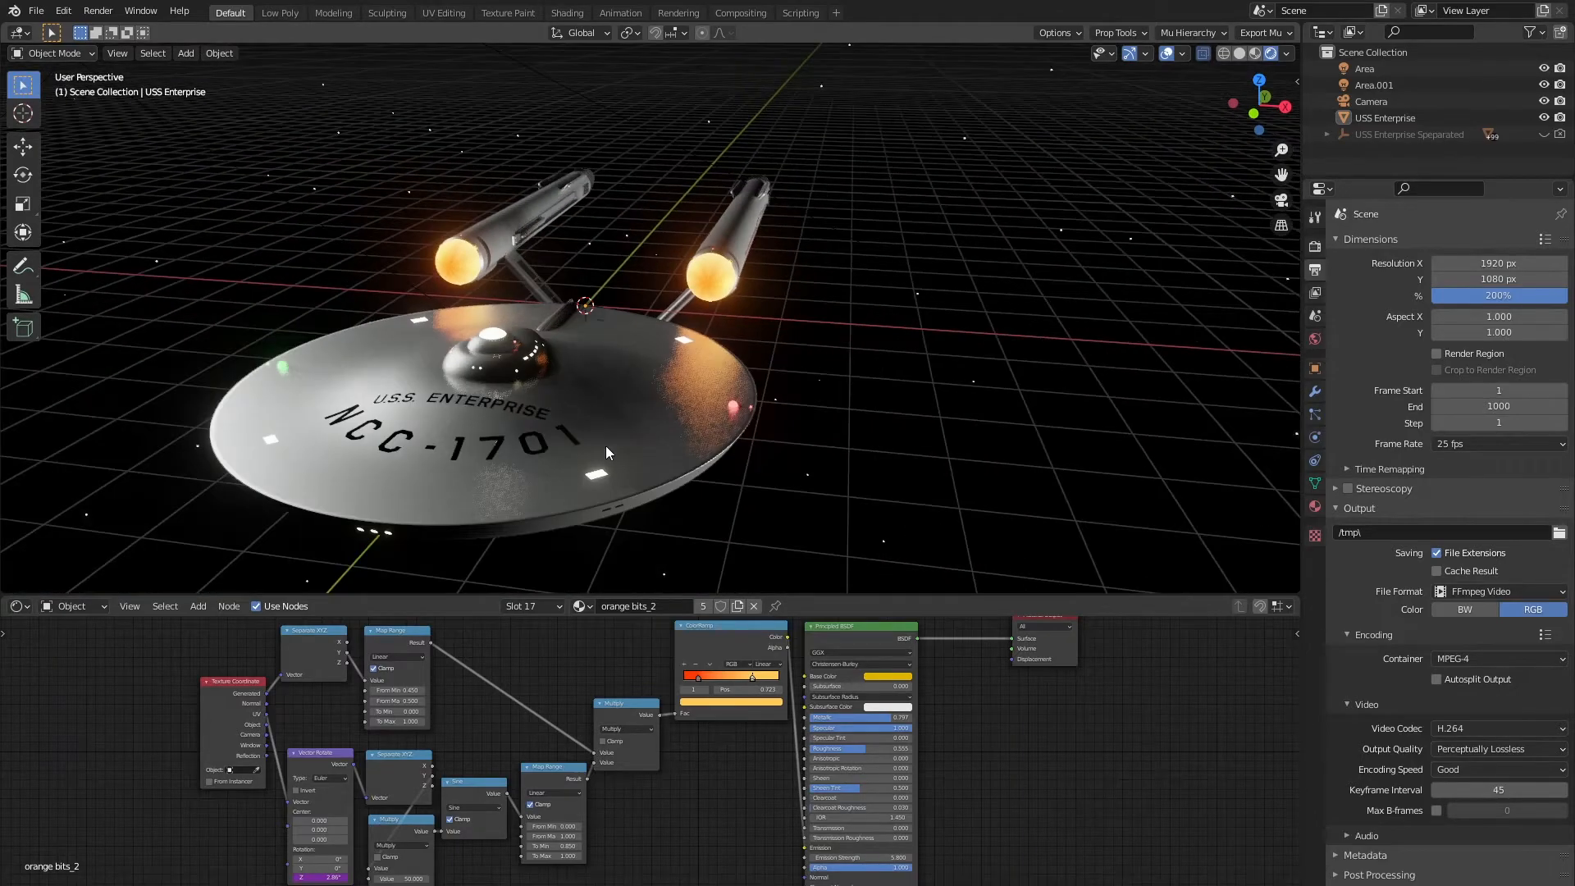
{"action": "middle_click_drag", "start_coordinate": [605, 445], "coordinate": [727, 440]}
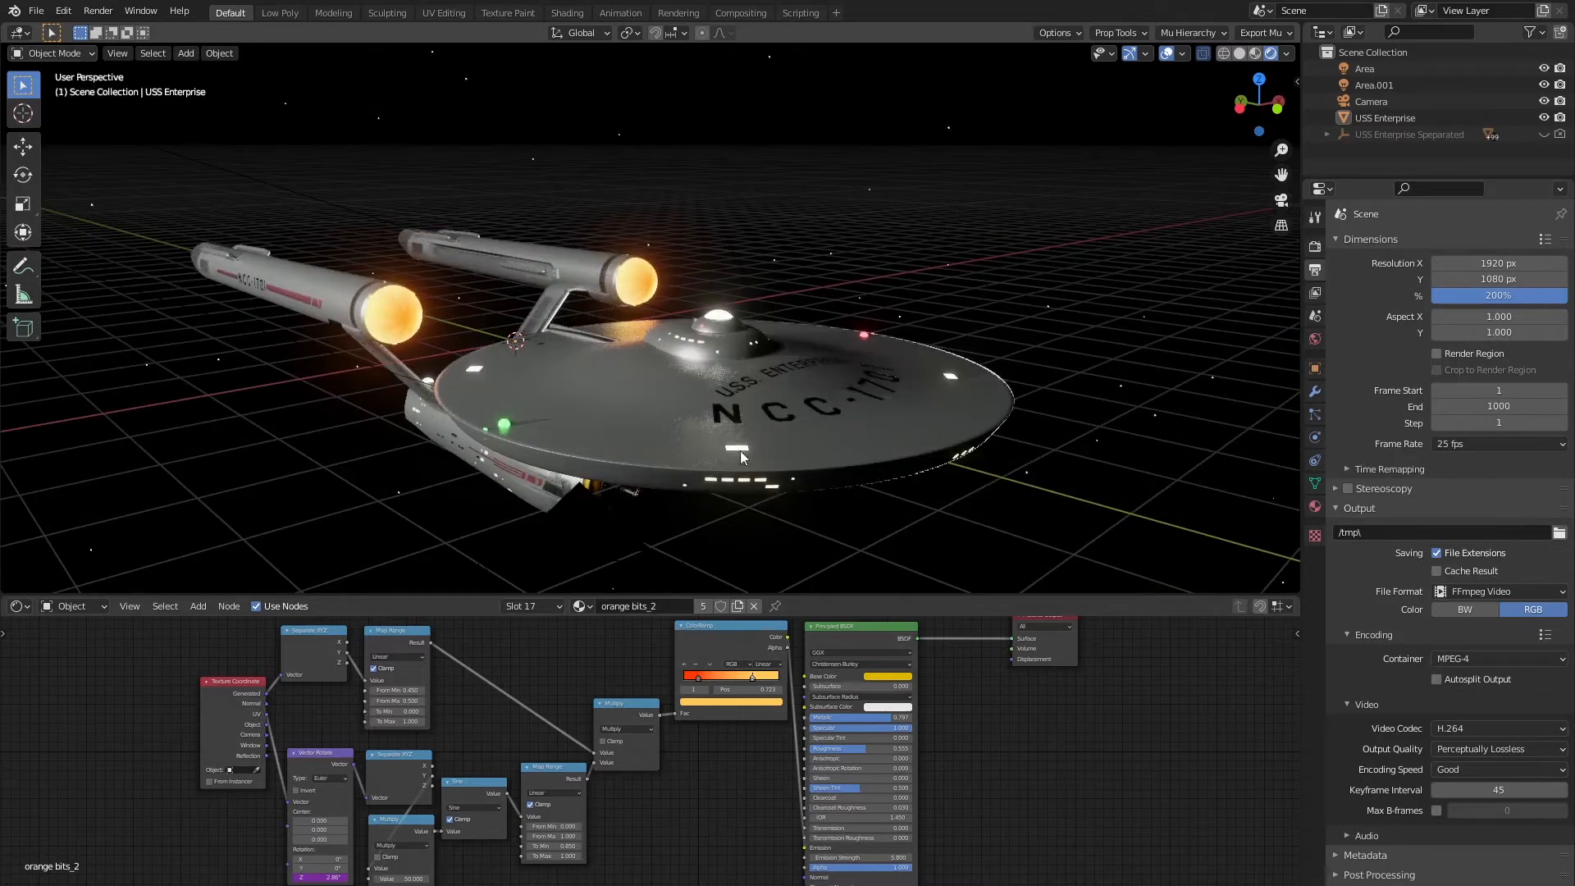
{"action": "middle_click_drag", "start_coordinate": [475, 420], "coordinate": [530, 421]}
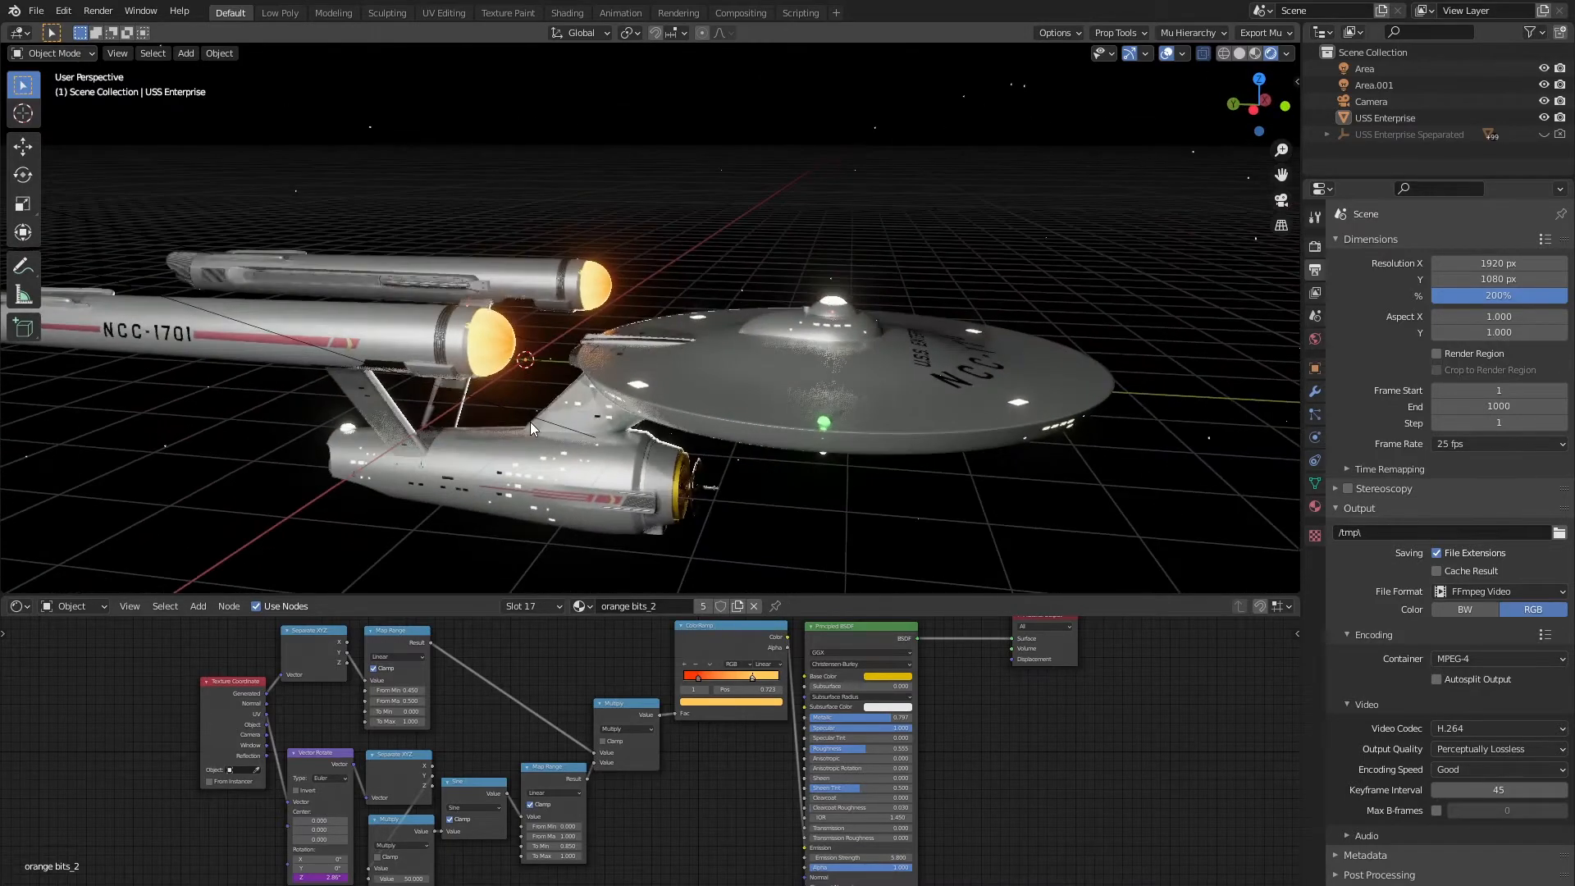
{"action": "key", "text": "space"}
{"action": "scroll", "coordinate": [485, 432], "scroll_direction": "up", "scroll_amount": 4}
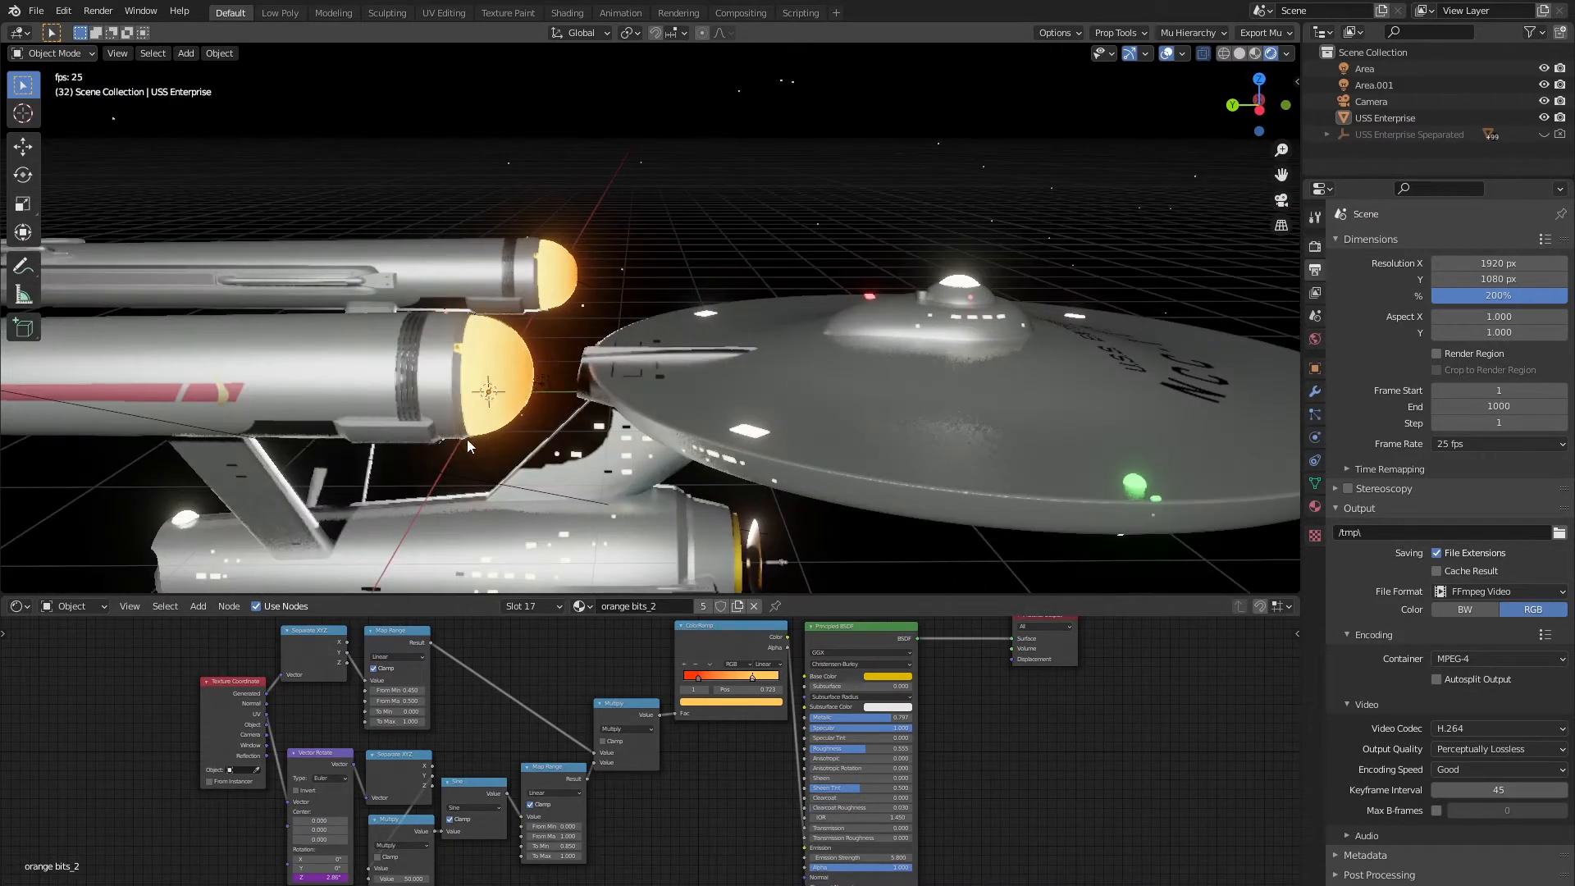
{"action": "middle_click_drag", "start_coordinate": [437, 433], "coordinate": [426, 431]}
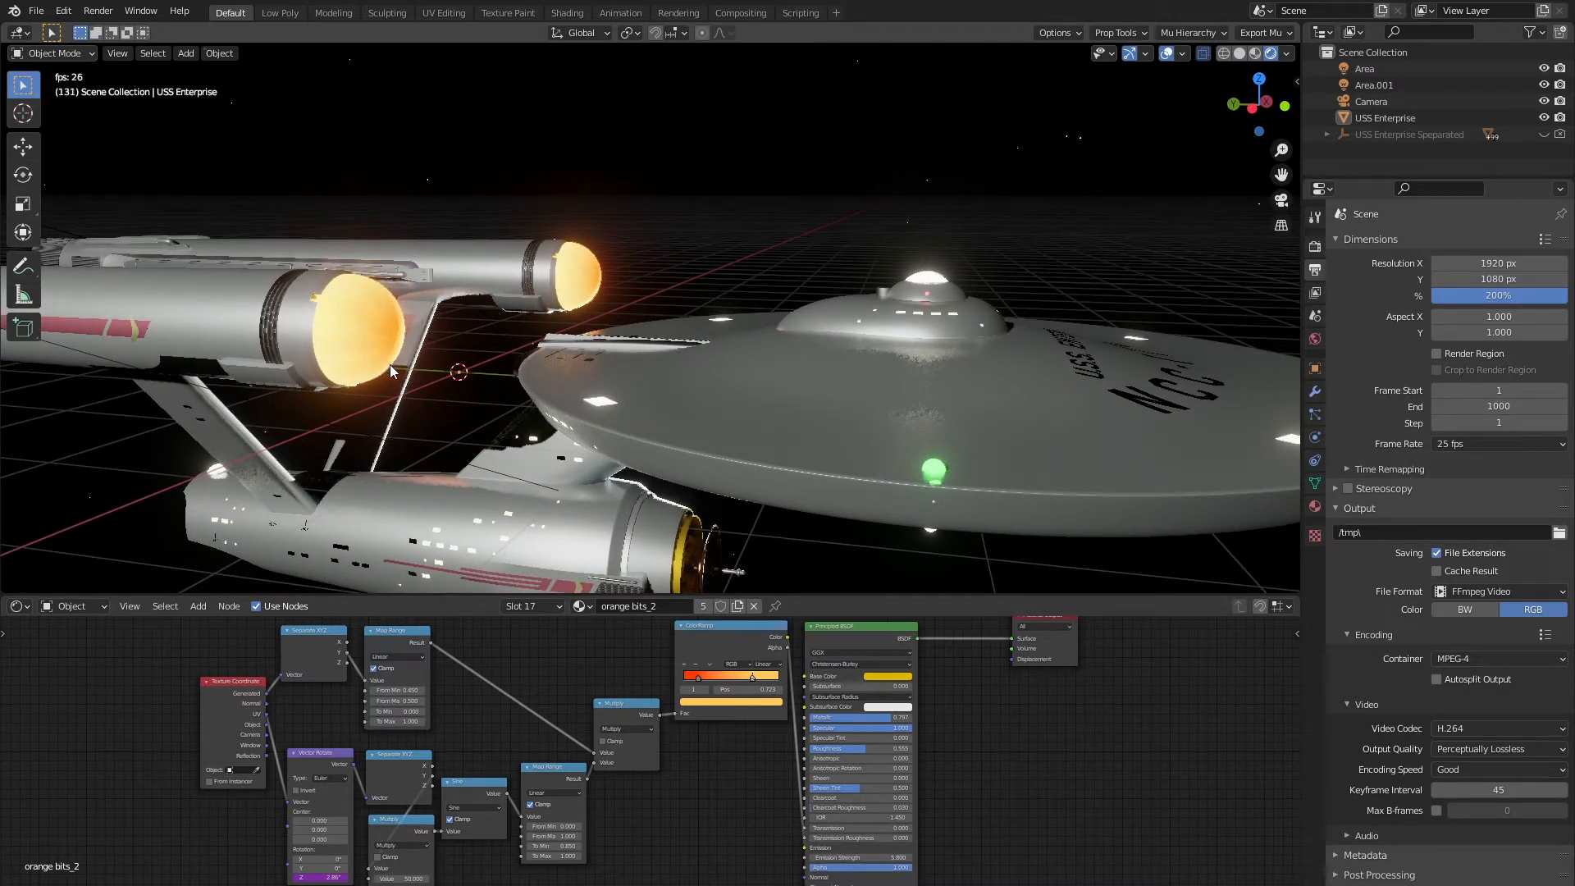
{"action": "scroll", "coordinate": [390, 366], "scroll_direction": "down", "scroll_amount": 4}
{"action": "middle_click_drag", "start_coordinate": [635, 375], "coordinate": [495, 425]}
{"action": "scroll", "coordinate": [539, 400], "scroll_direction": "up", "scroll_amount": 9}
{"action": "scroll", "coordinate": [533, 393], "scroll_direction": "down", "scroll_amount": 4}
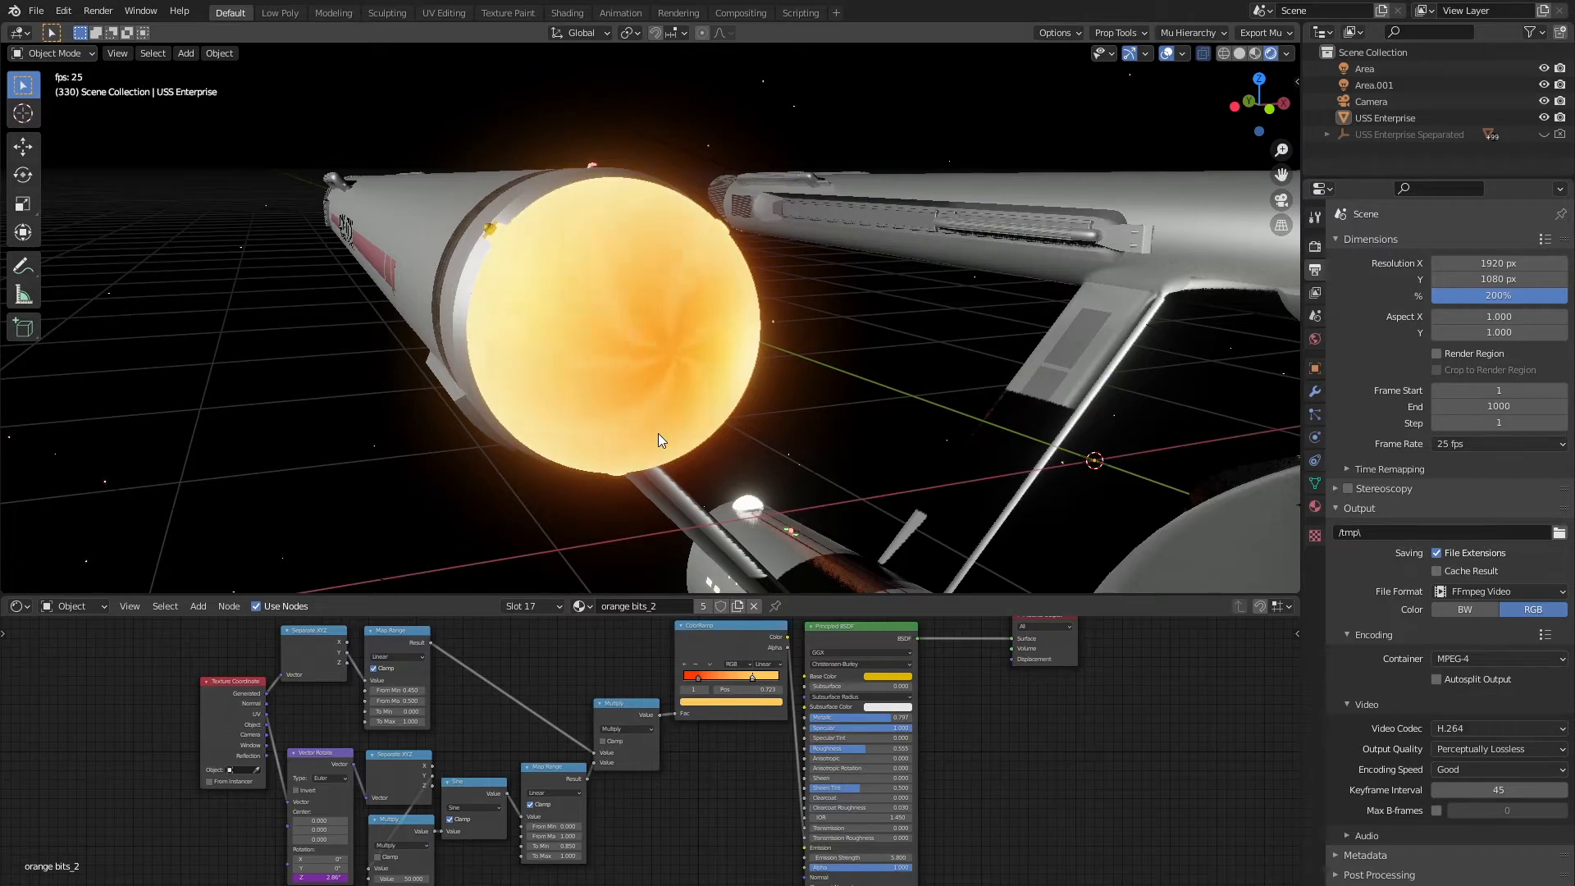
{"action": "scroll", "coordinate": [656, 436], "scroll_direction": "down", "scroll_amount": 10}
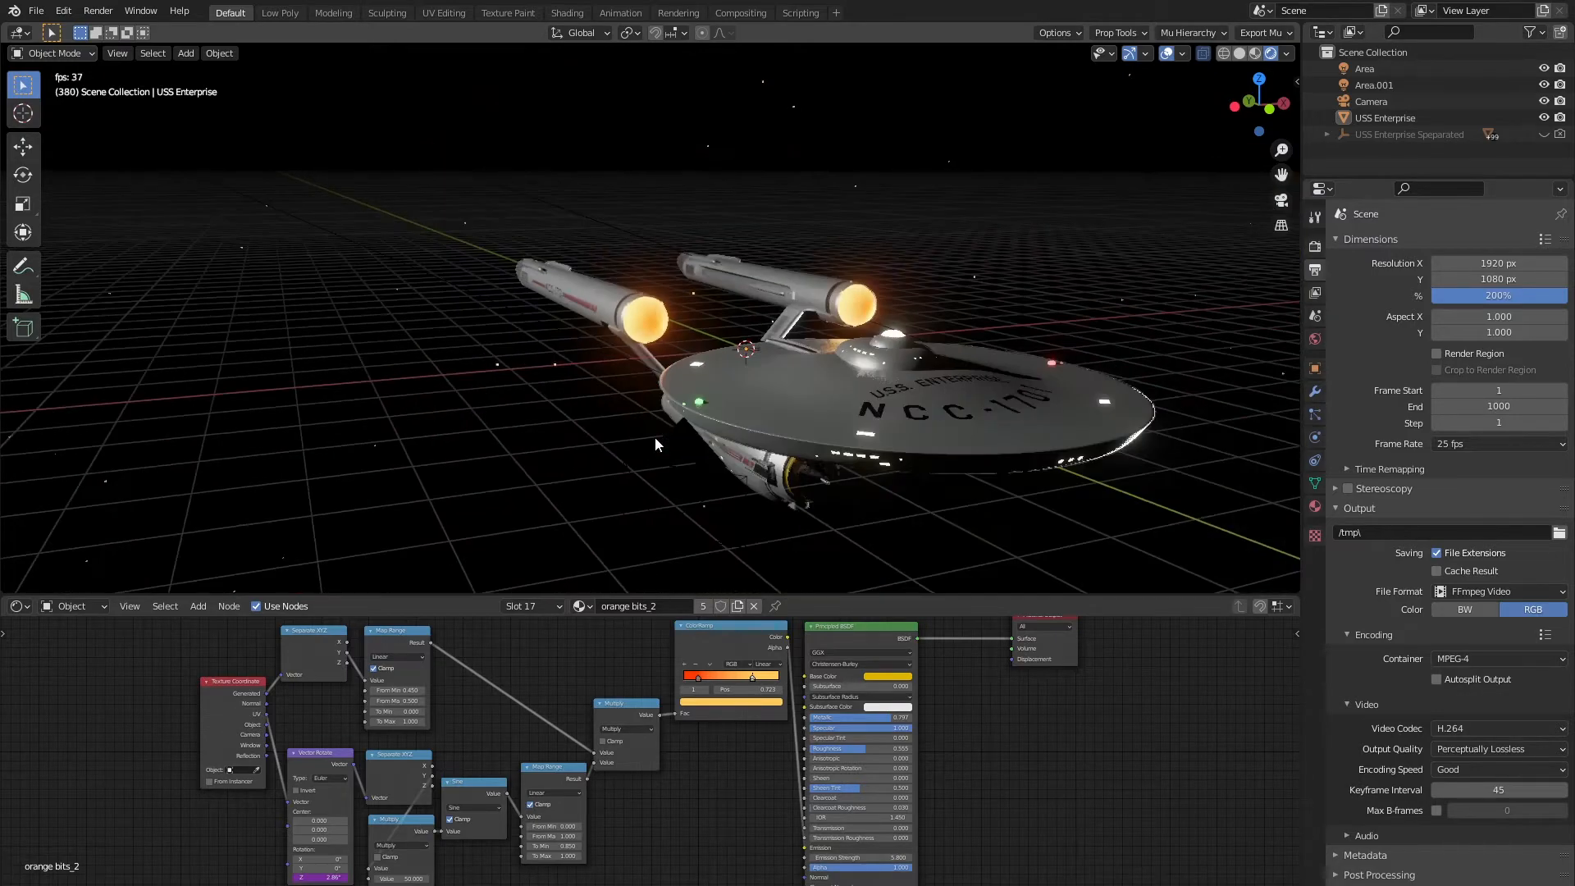
{"action": "middle_click_drag", "start_coordinate": [618, 485], "coordinate": [712, 469]}
{"action": "scroll", "coordinate": [714, 479], "scroll_direction": "up", "scroll_amount": 4}
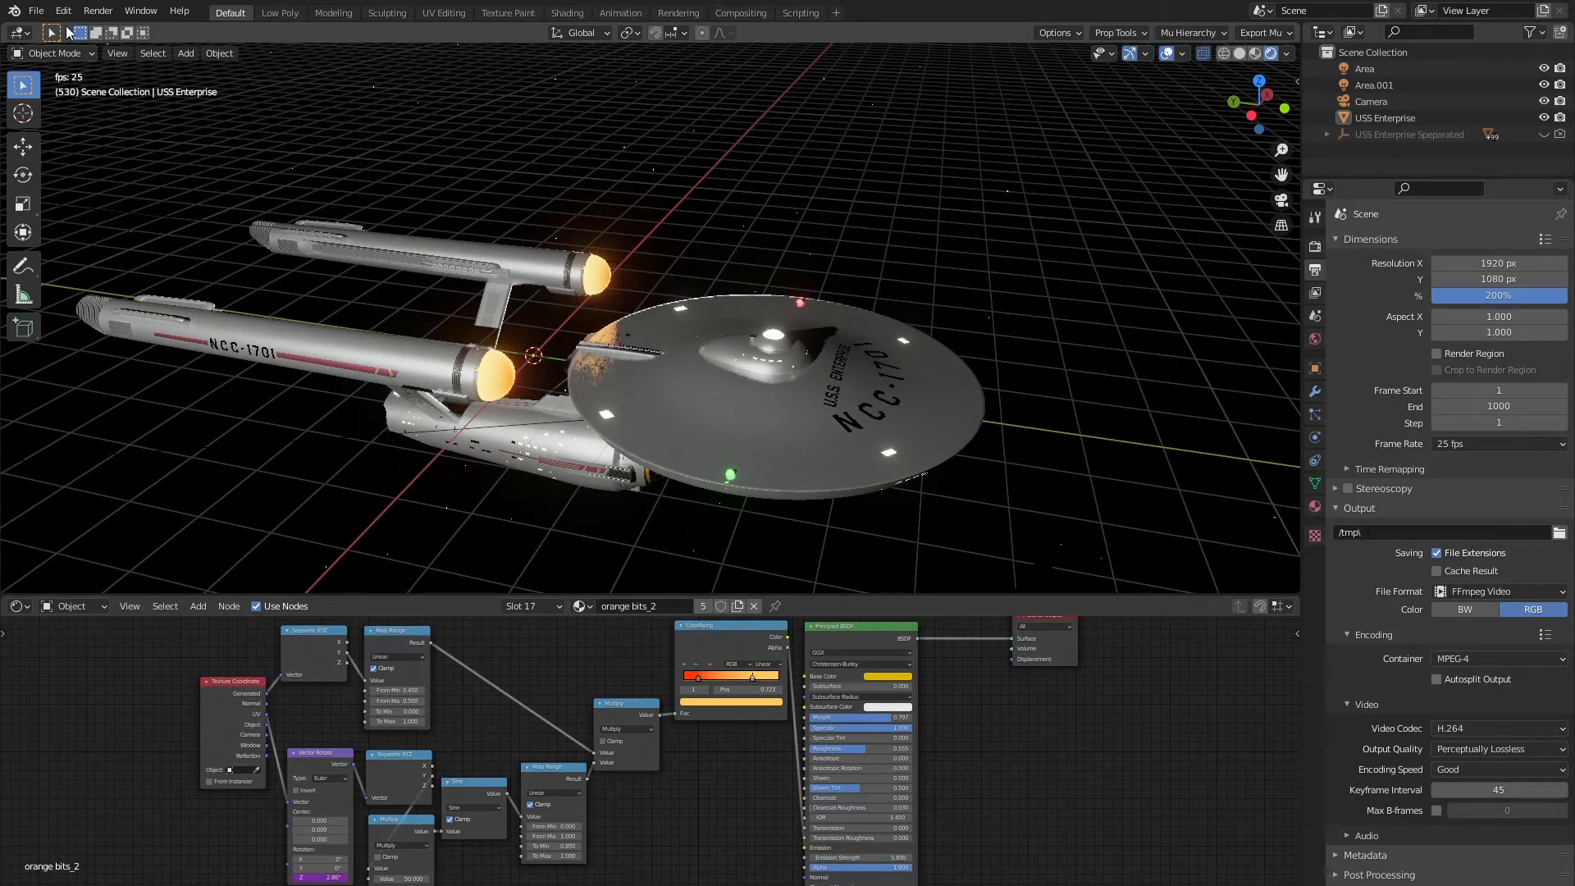
Create a new General file without saving the changes to the current one
{"action": "left_click", "coordinate": [36, 13]}
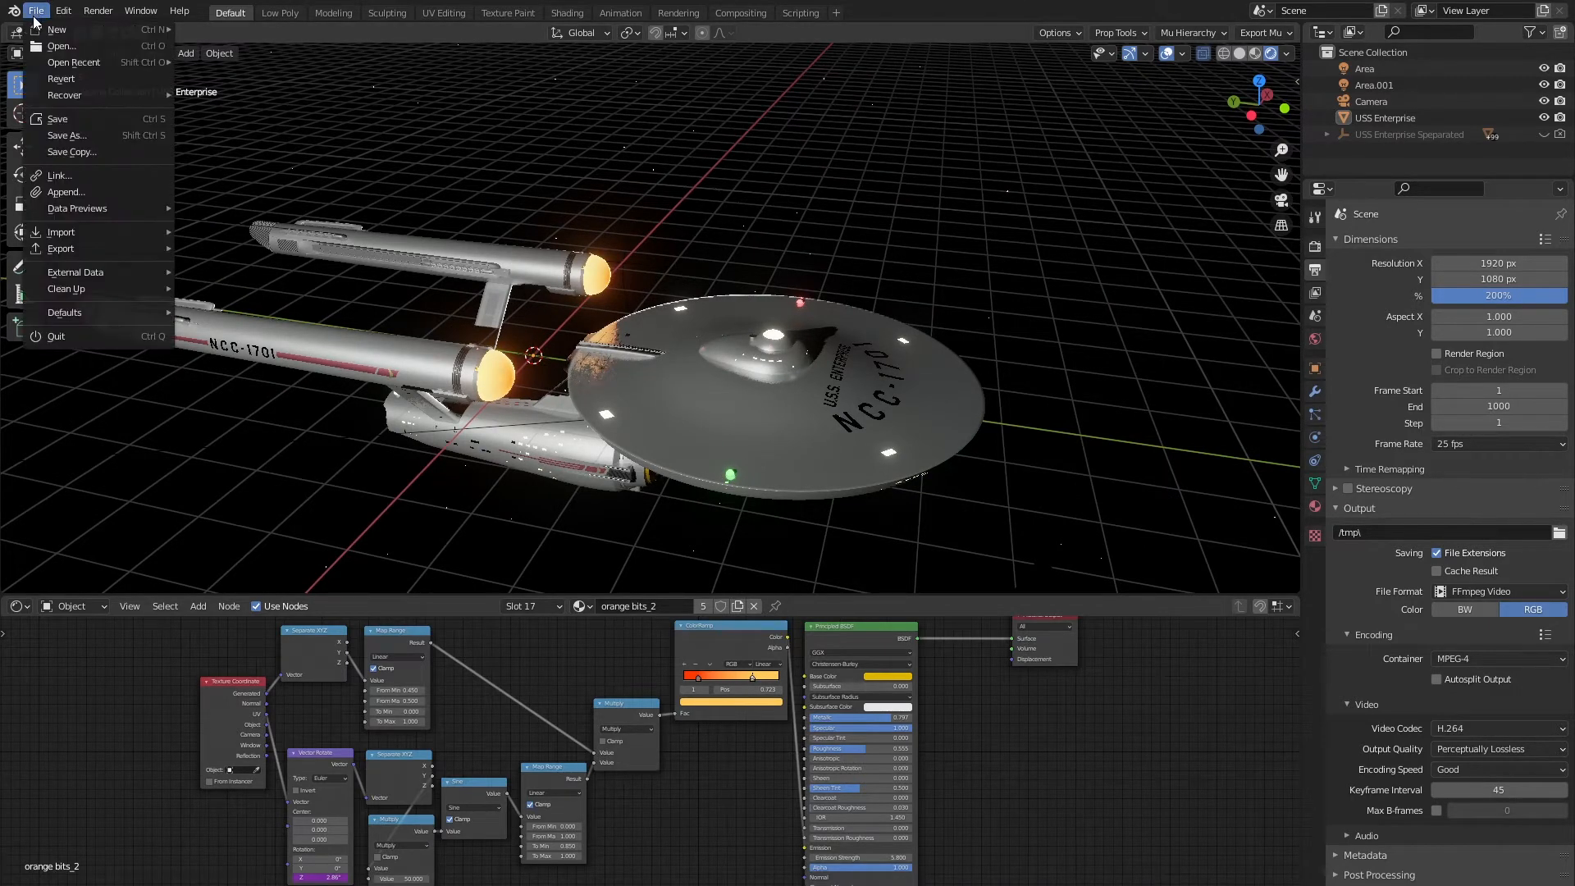
{"action": "mouse_move", "coordinate": [51, 31]}
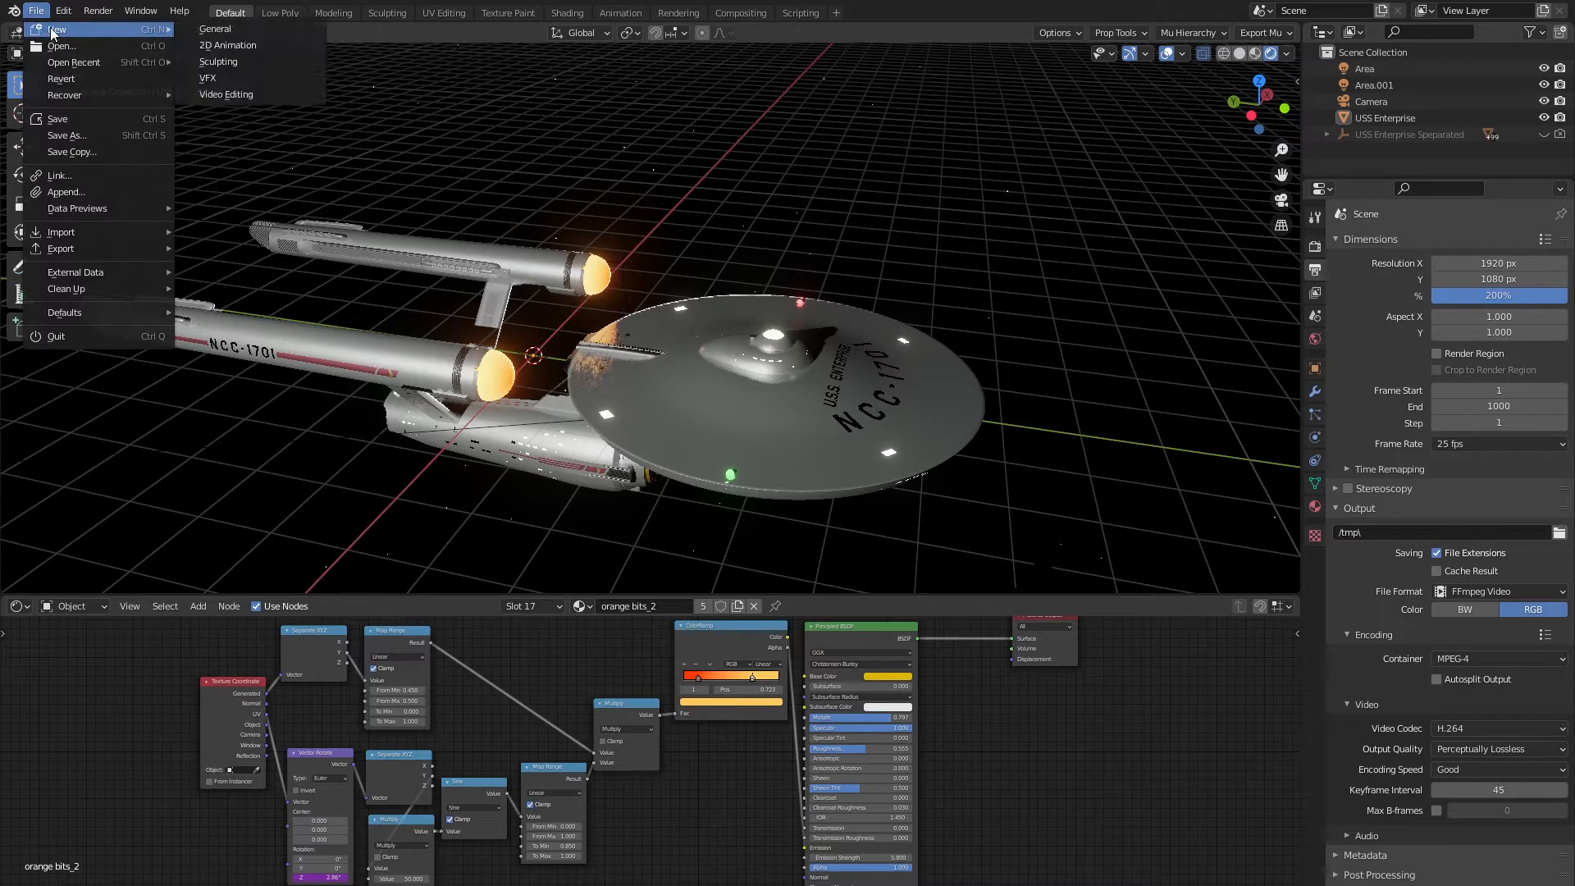
{"action": "left_click", "coordinate": [205, 30]}
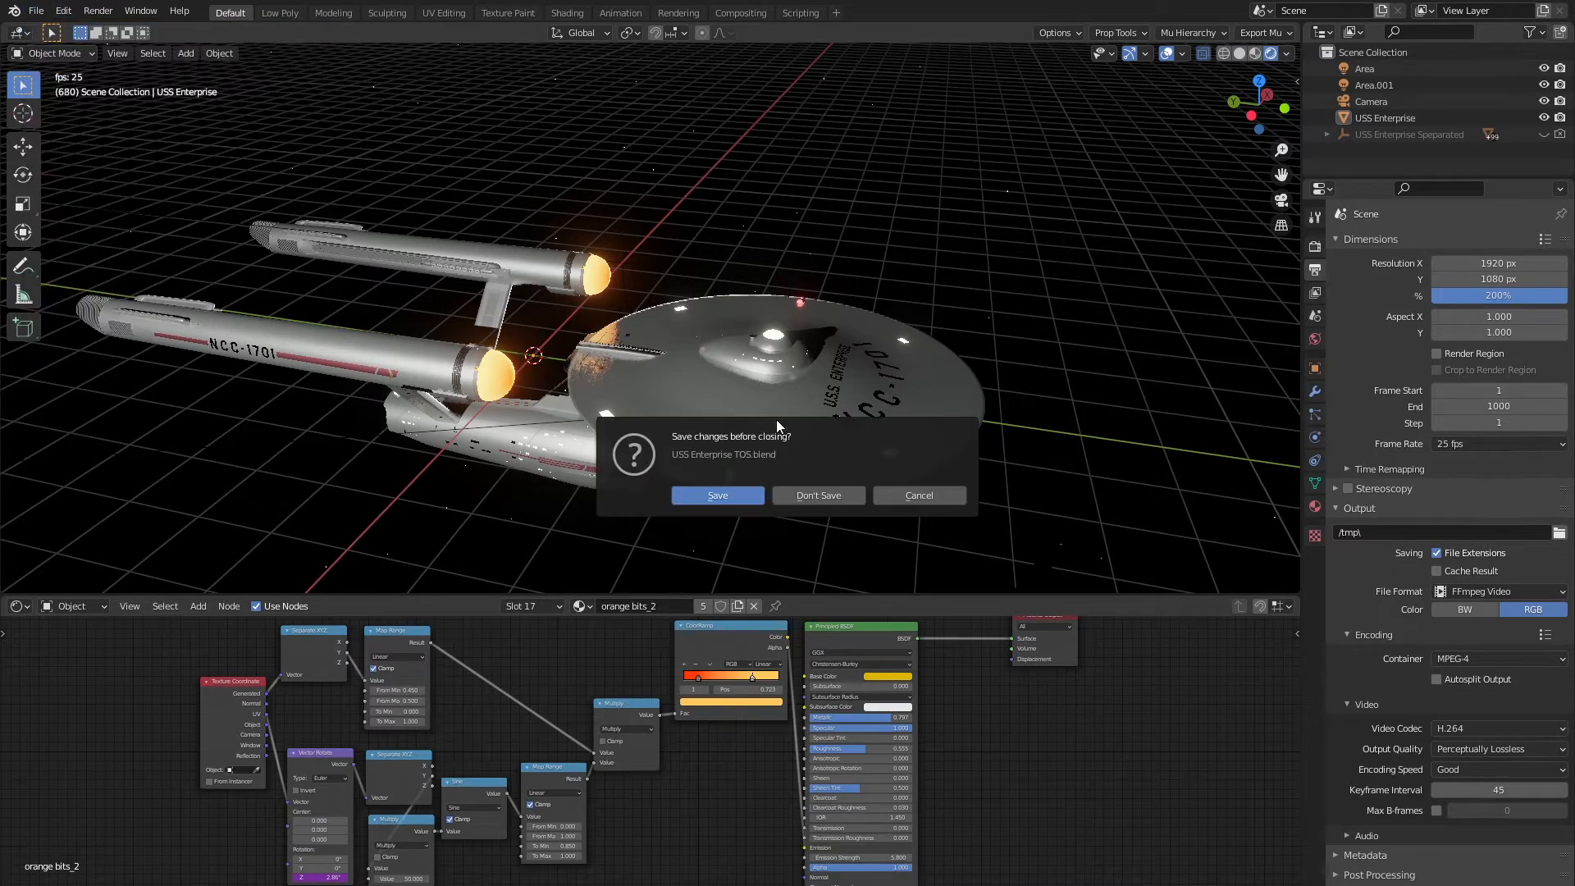
{"action": "left_click", "coordinate": [825, 497]}
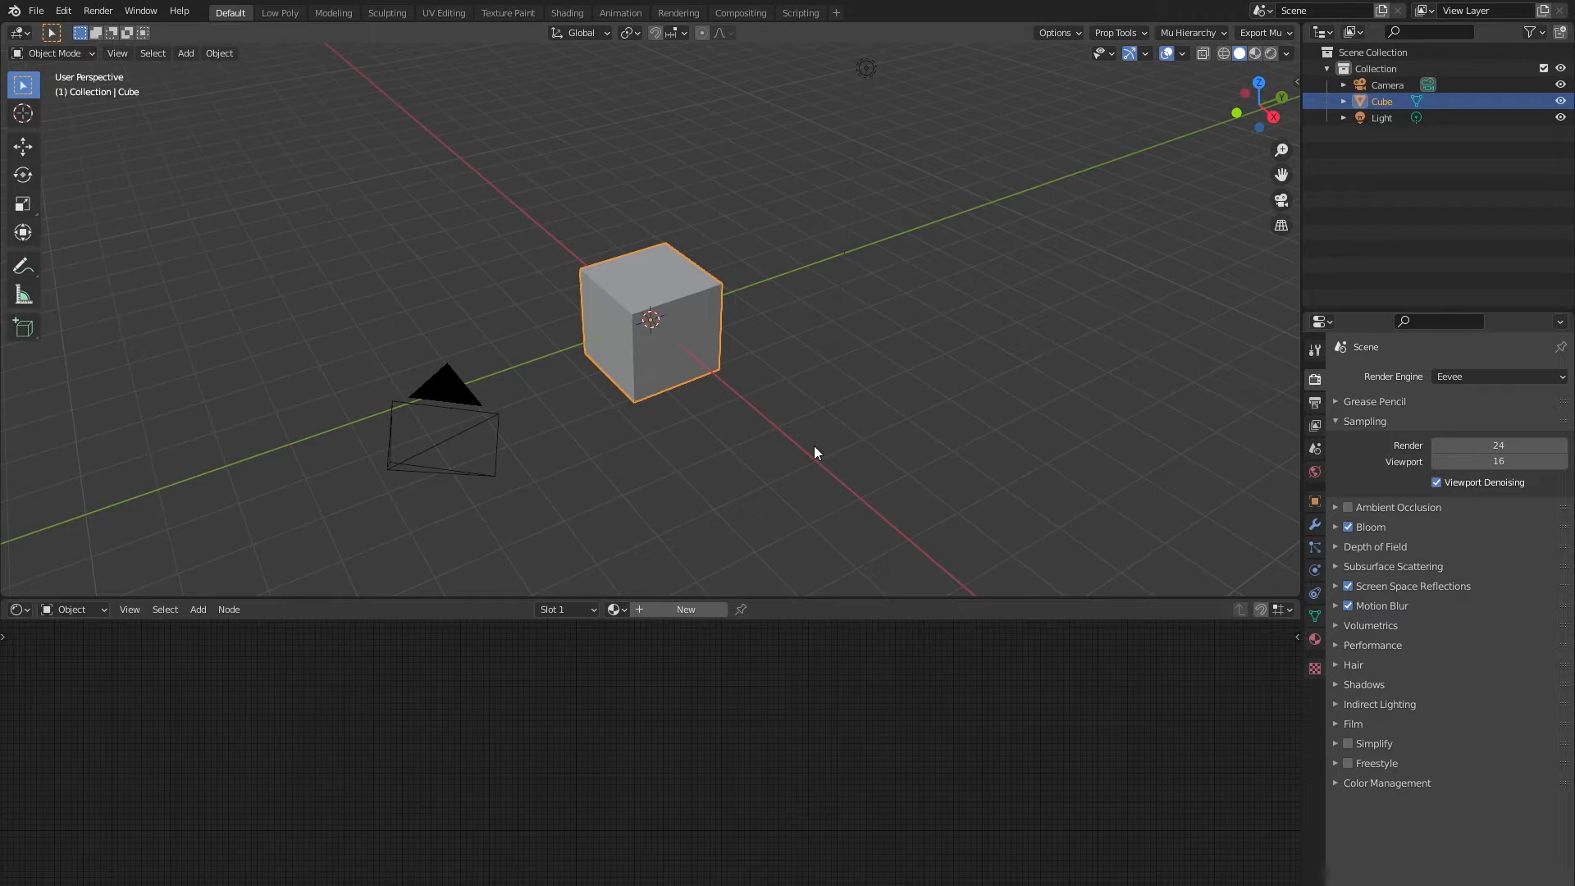
Delete the default camera, cube and light from the scene
{"action": "scroll", "coordinate": [382, 496], "scroll_direction": "down", "scroll_amount": 2}
{"action": "left_click_drag", "start_coordinate": [342, 487], "coordinate": [839, 139]}
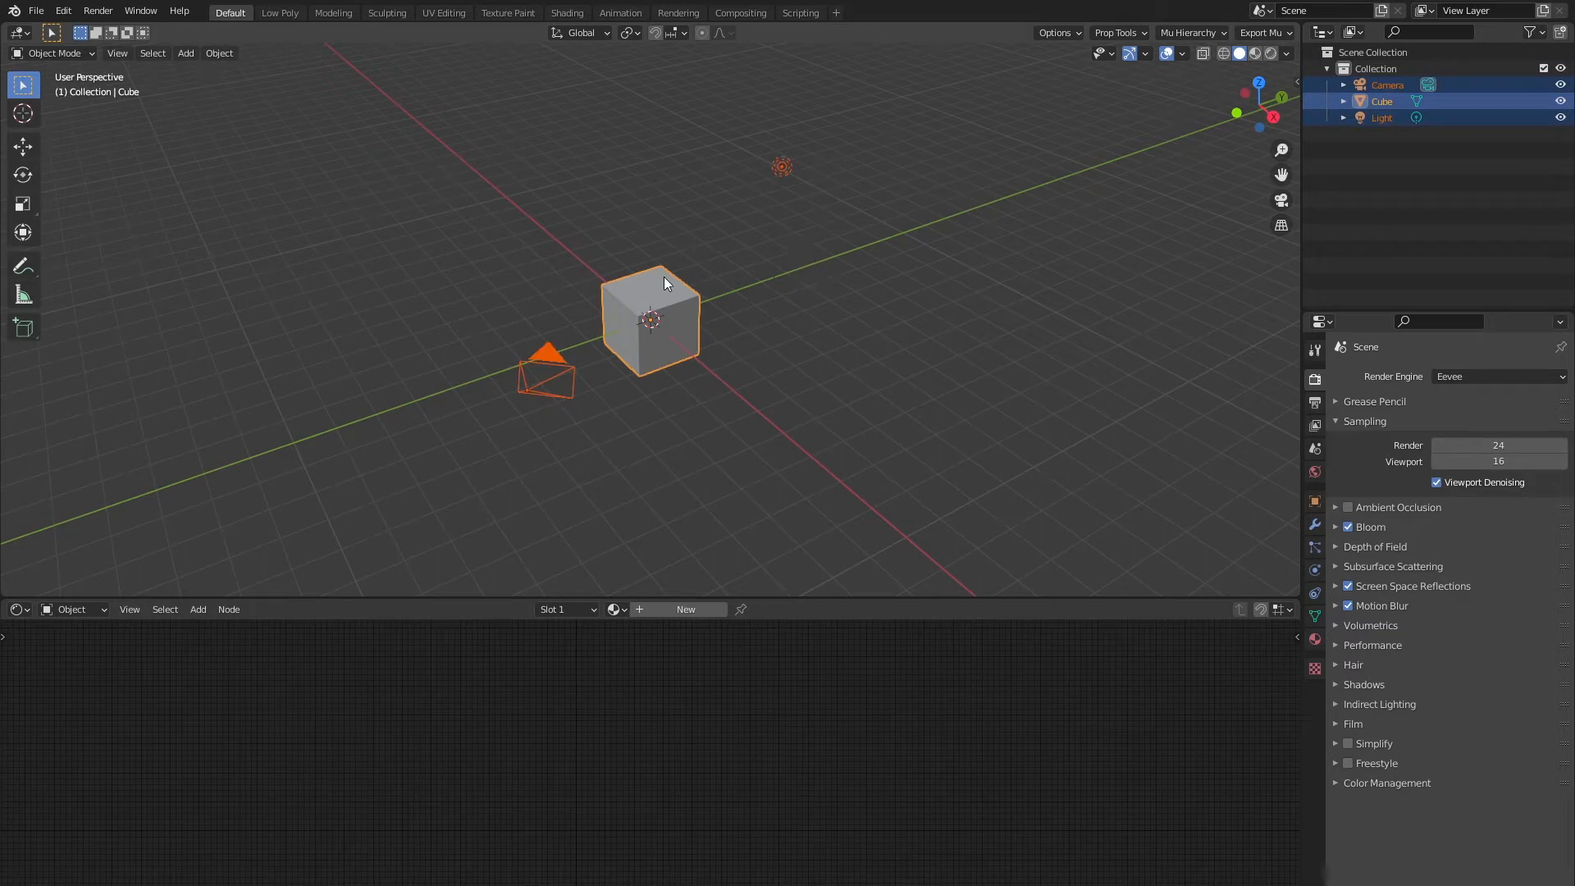
{"action": "key", "text": "Delete"}
{"action": "left_click", "coordinate": [877, 397]}
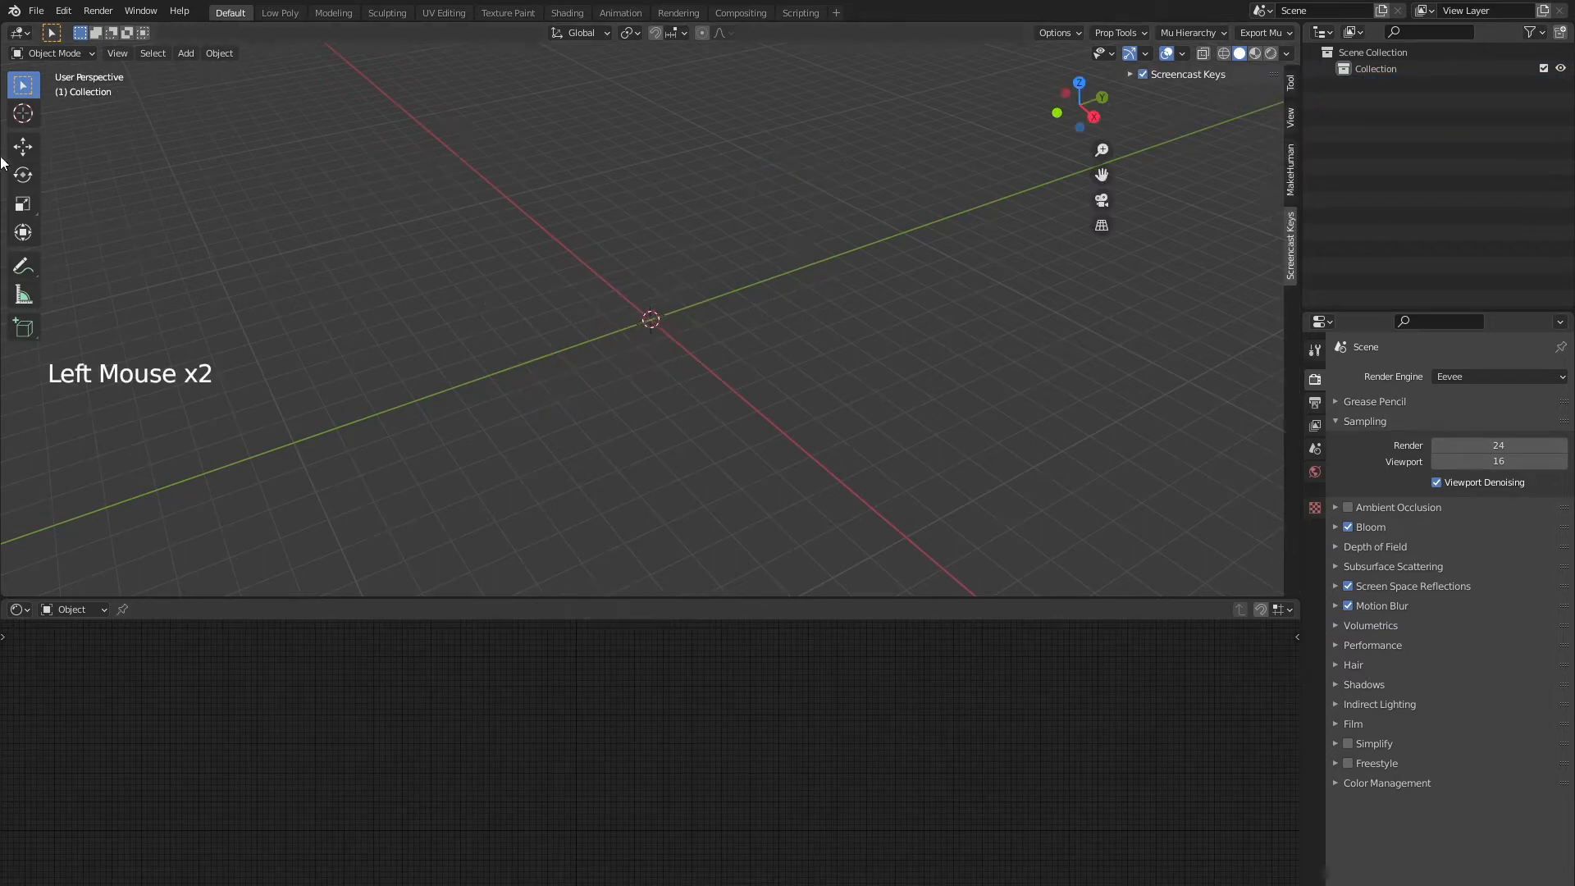
Import the starship model as an FBX file
{"action": "left_click", "coordinate": [36, 10]}
{"action": "mouse_move", "coordinate": [155, 231]}
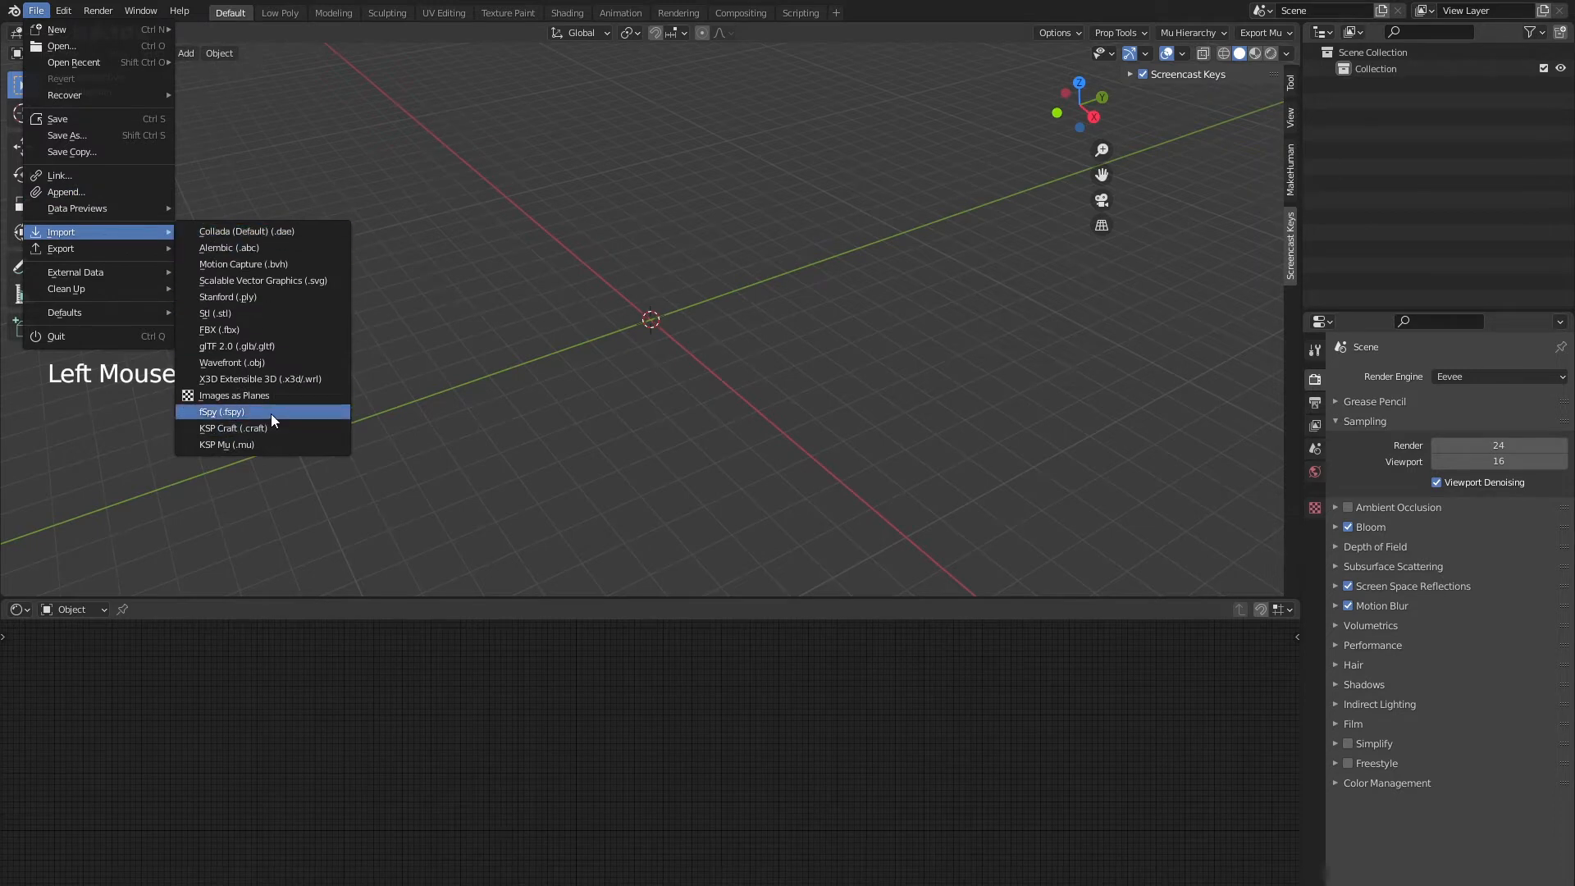
{"action": "left_click", "coordinate": [244, 331]}
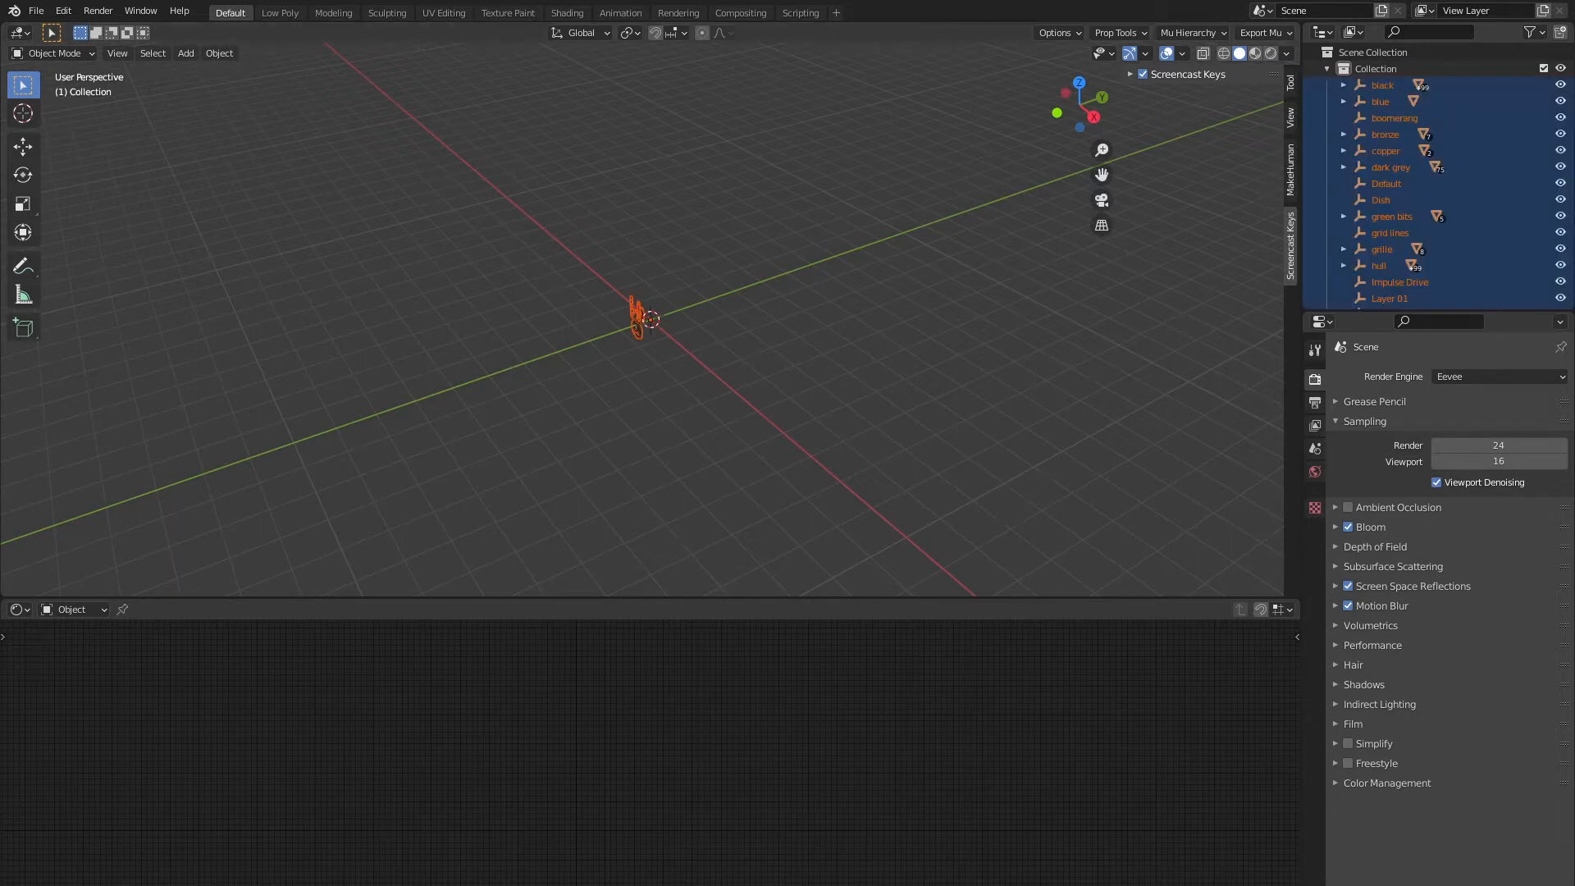
Rotate the whole imported ship -90° about the global X axis and deselect it
{"action": "scroll", "coordinate": [602, 363], "scroll_direction": "up", "scroll_amount": 9}
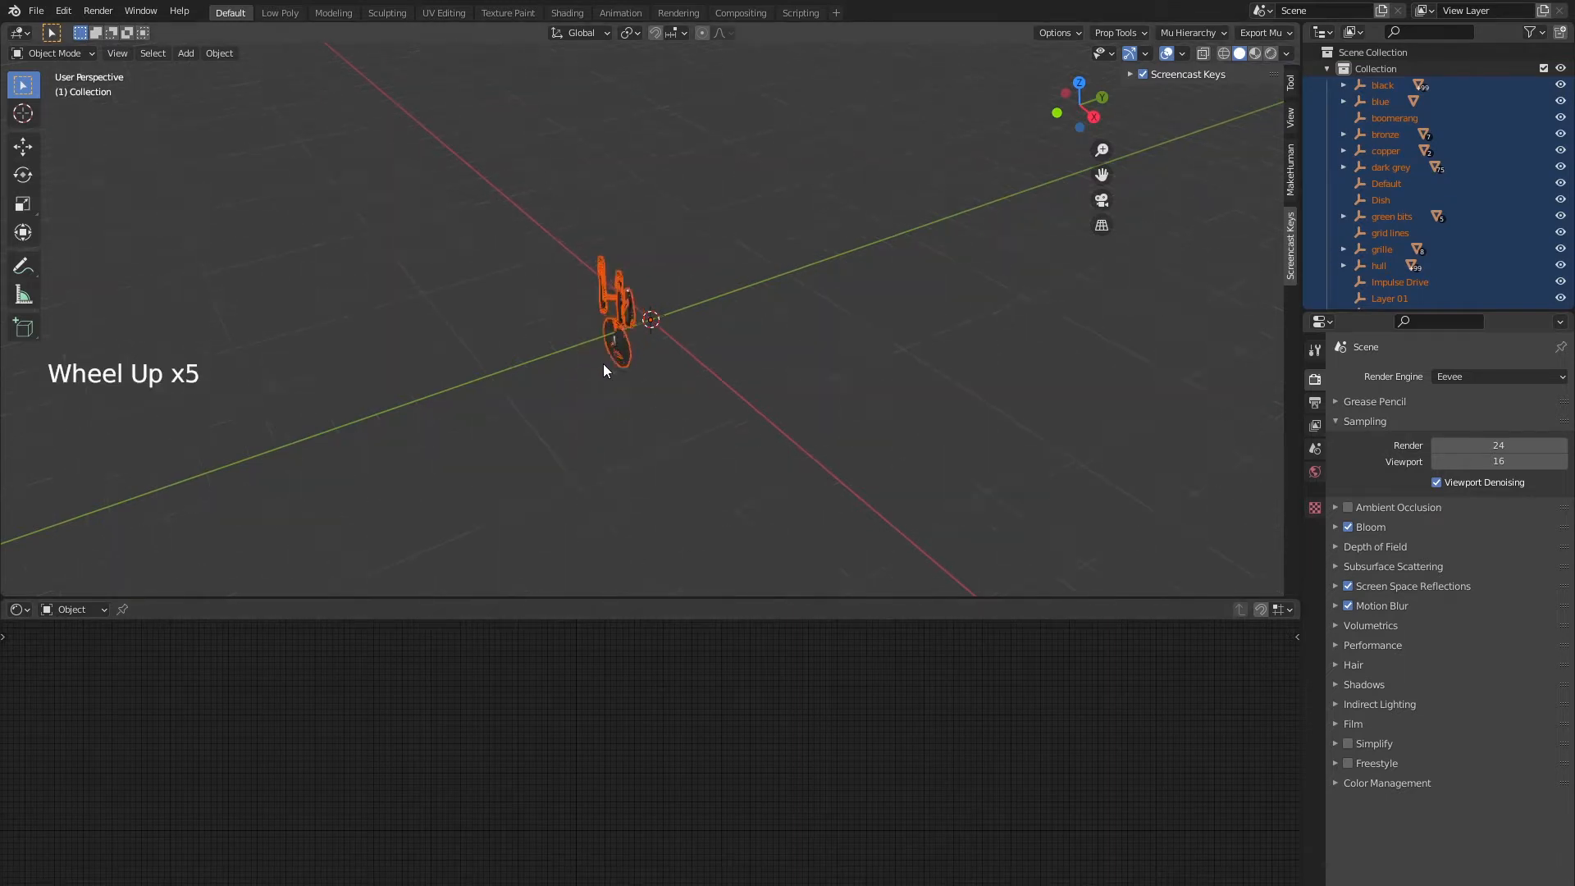
{"action": "middle_click_drag", "start_coordinate": [537, 397], "coordinate": [770, 382]}
{"action": "scroll", "coordinate": [696, 442], "scroll_direction": "up", "scroll_amount": 3}
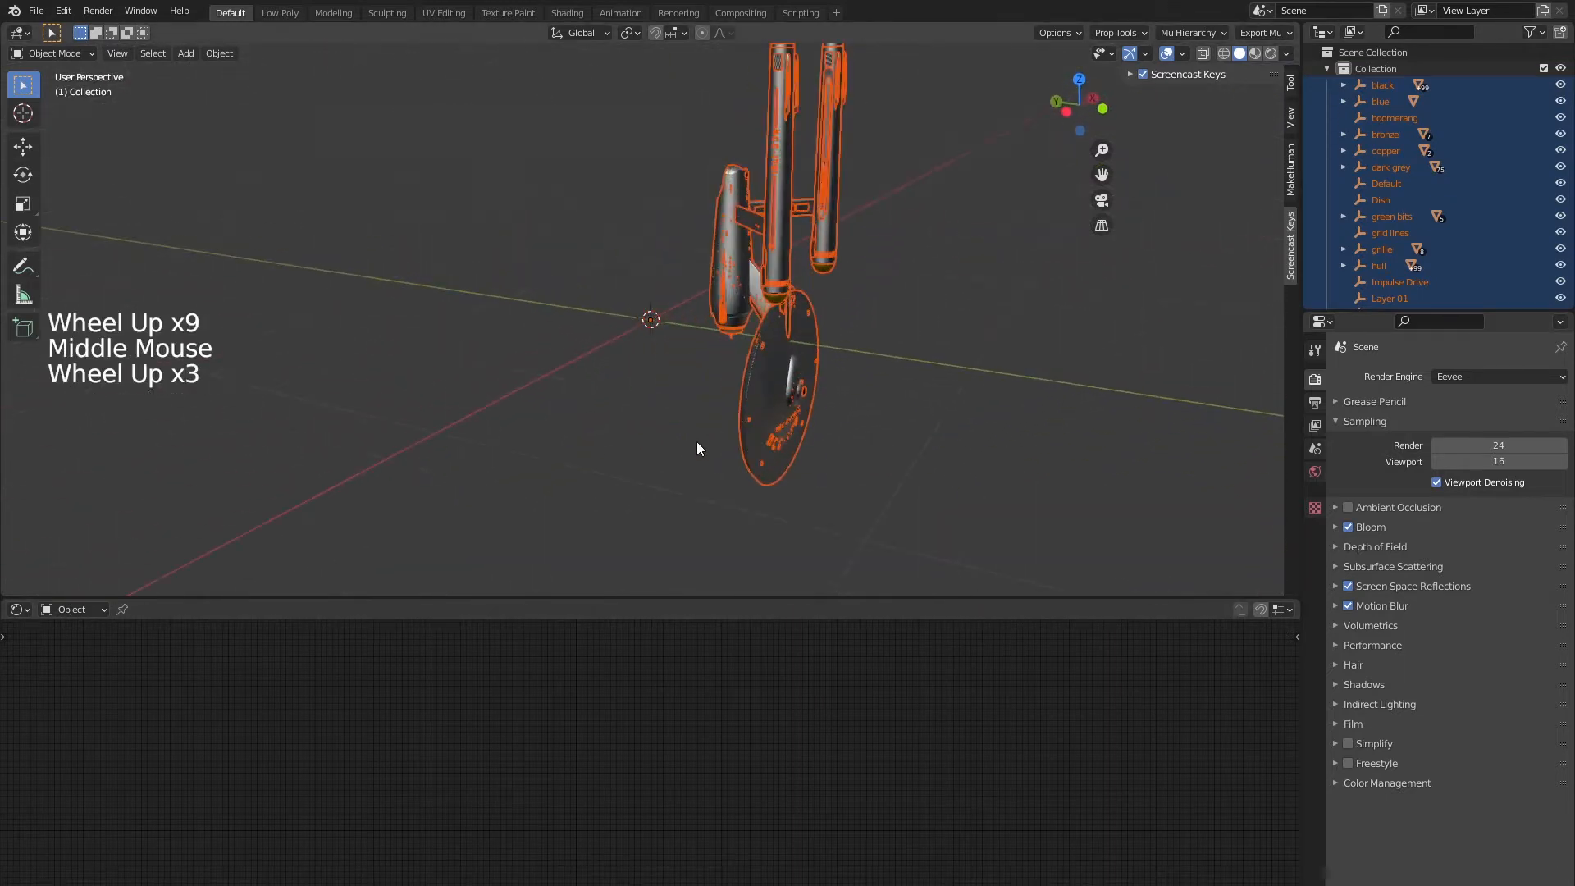
{"action": "middle_click_drag", "start_coordinate": [696, 441], "coordinate": [756, 441]}
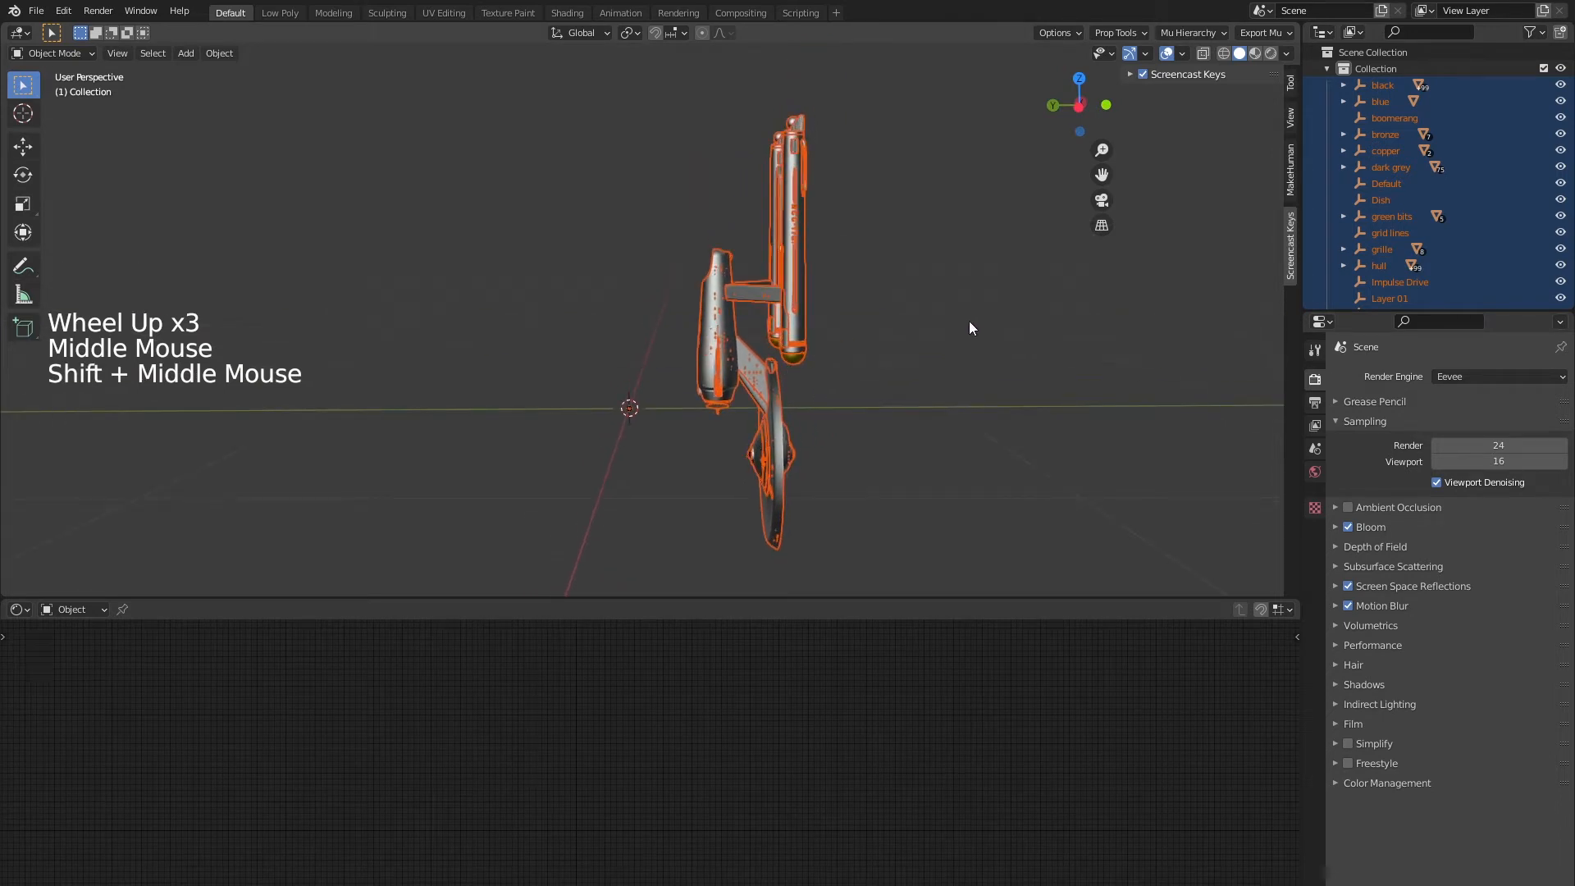
{"action": "key", "text": "r"}
{"action": "key", "text": "x"}
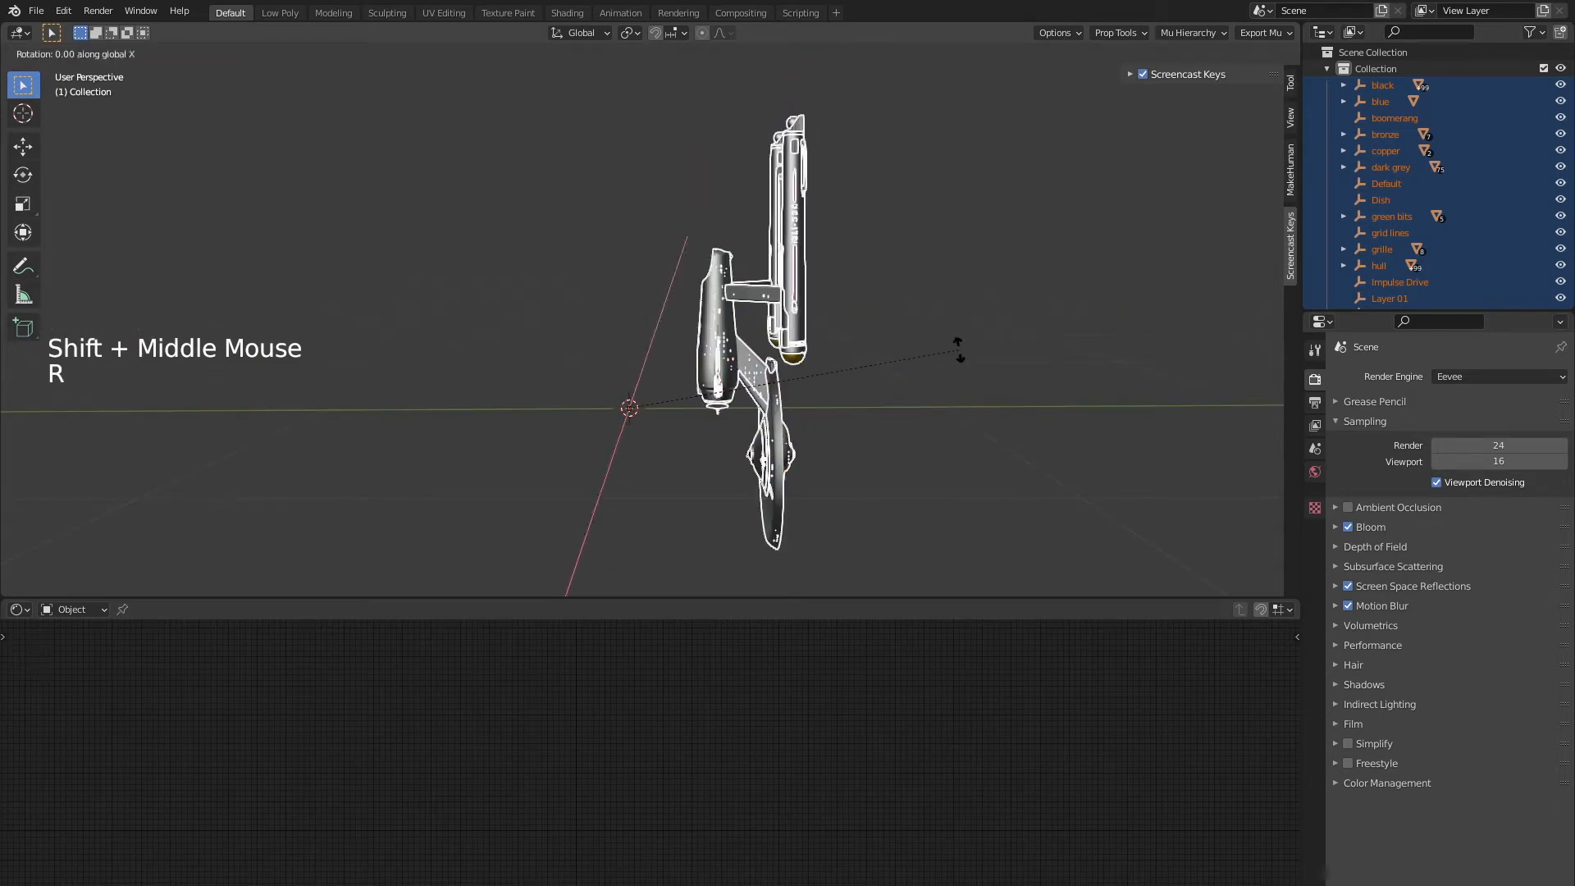
{"action": "type", "text": "90"}
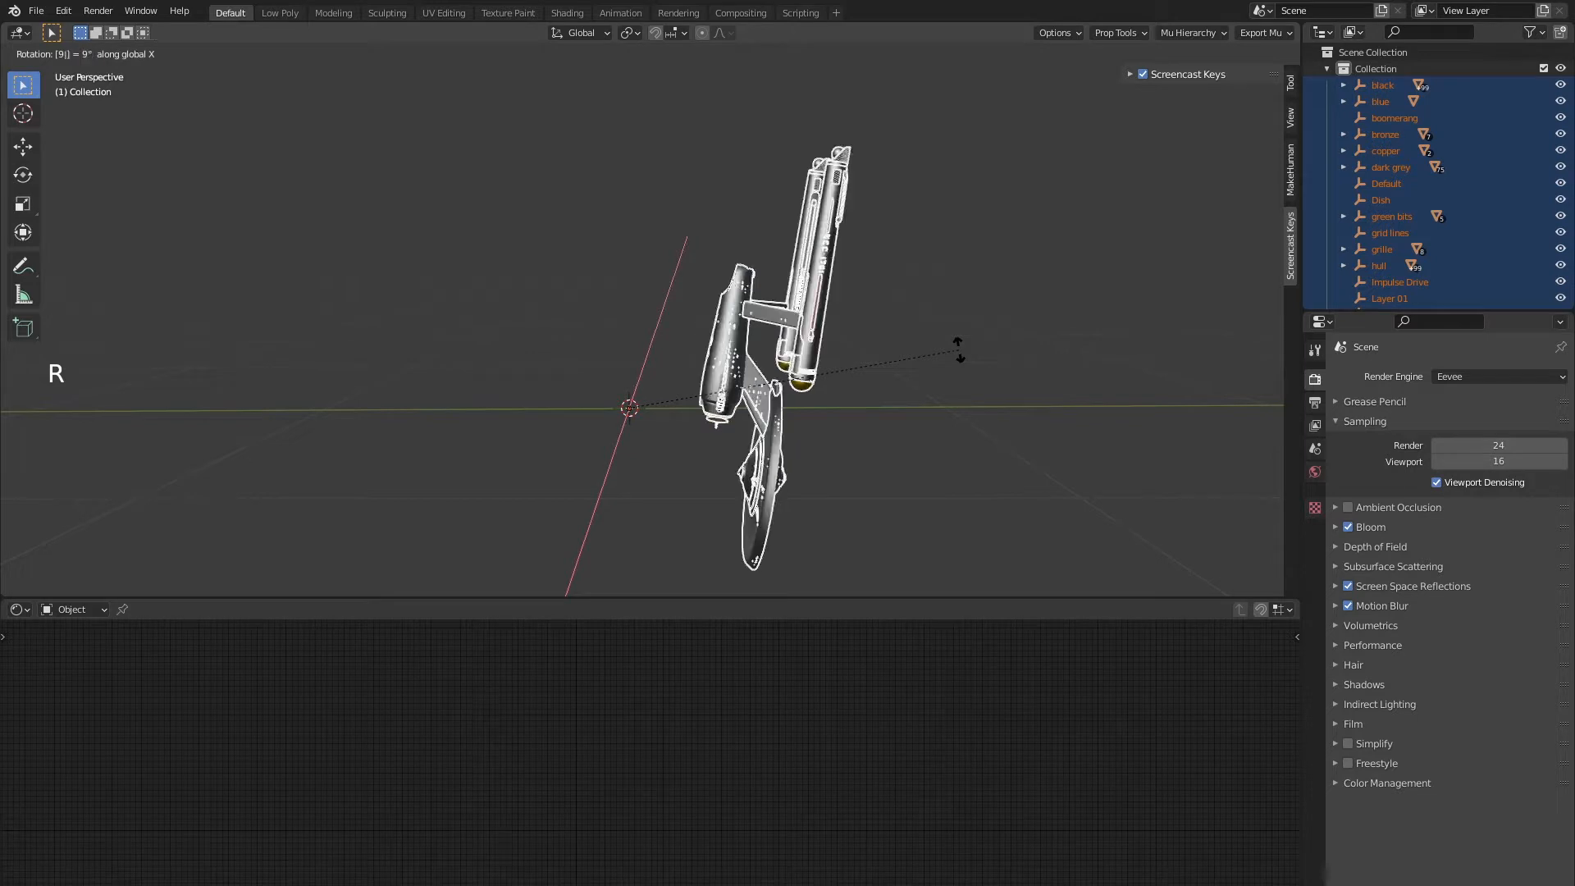
{"action": "key", "text": "minus"}
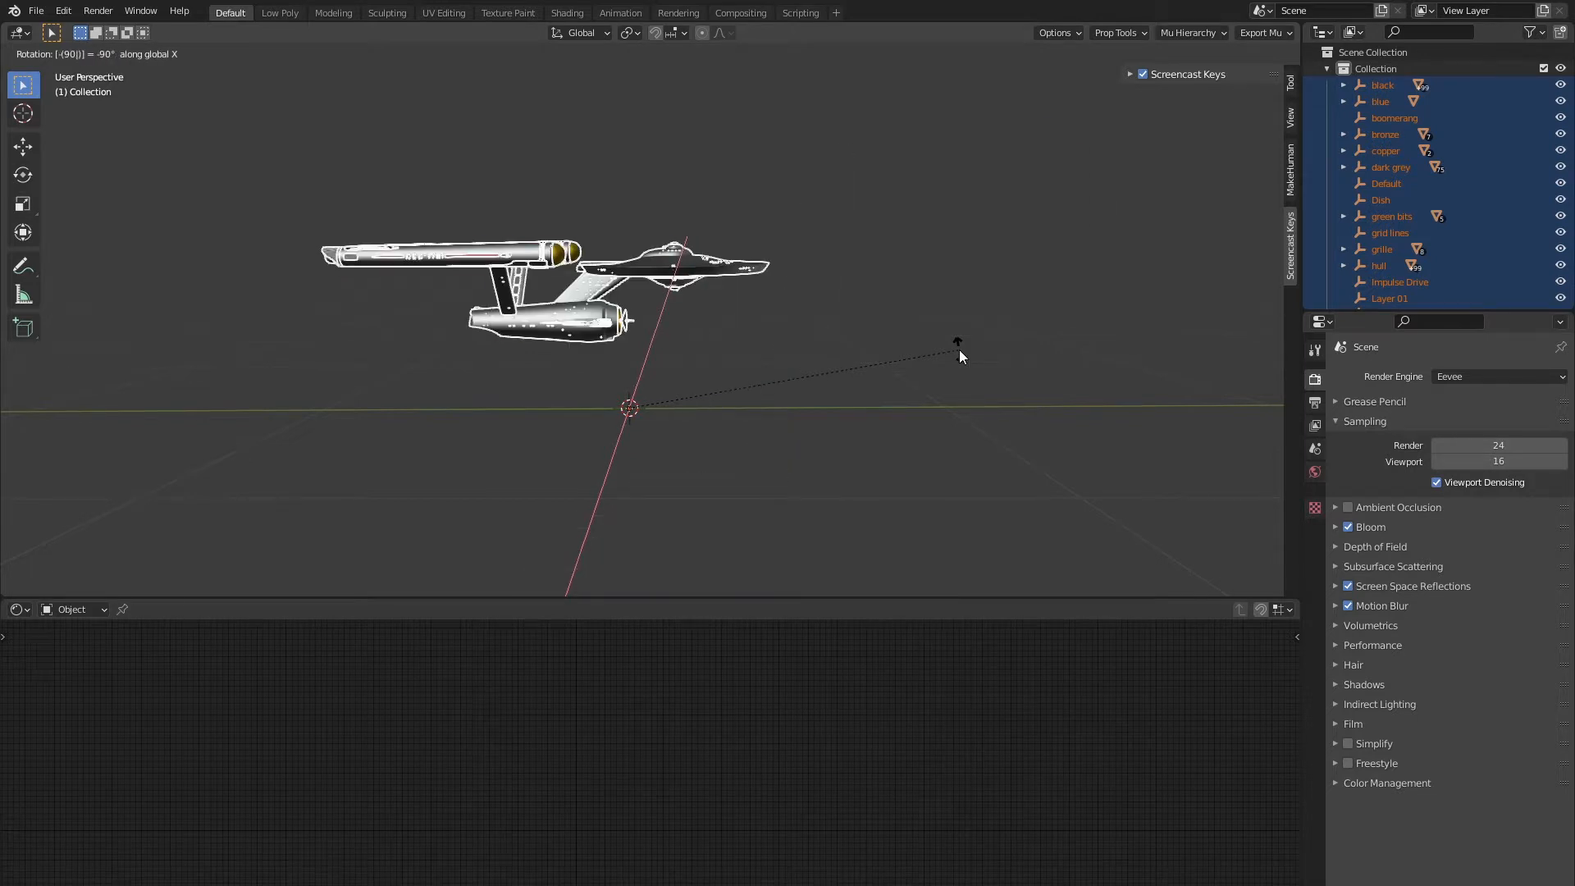
{"action": "key", "text": "Return"}
{"action": "middle_click_drag", "start_coordinate": [813, 294], "coordinate": [421, 406]}
{"action": "left_click", "coordinate": [589, 445]}
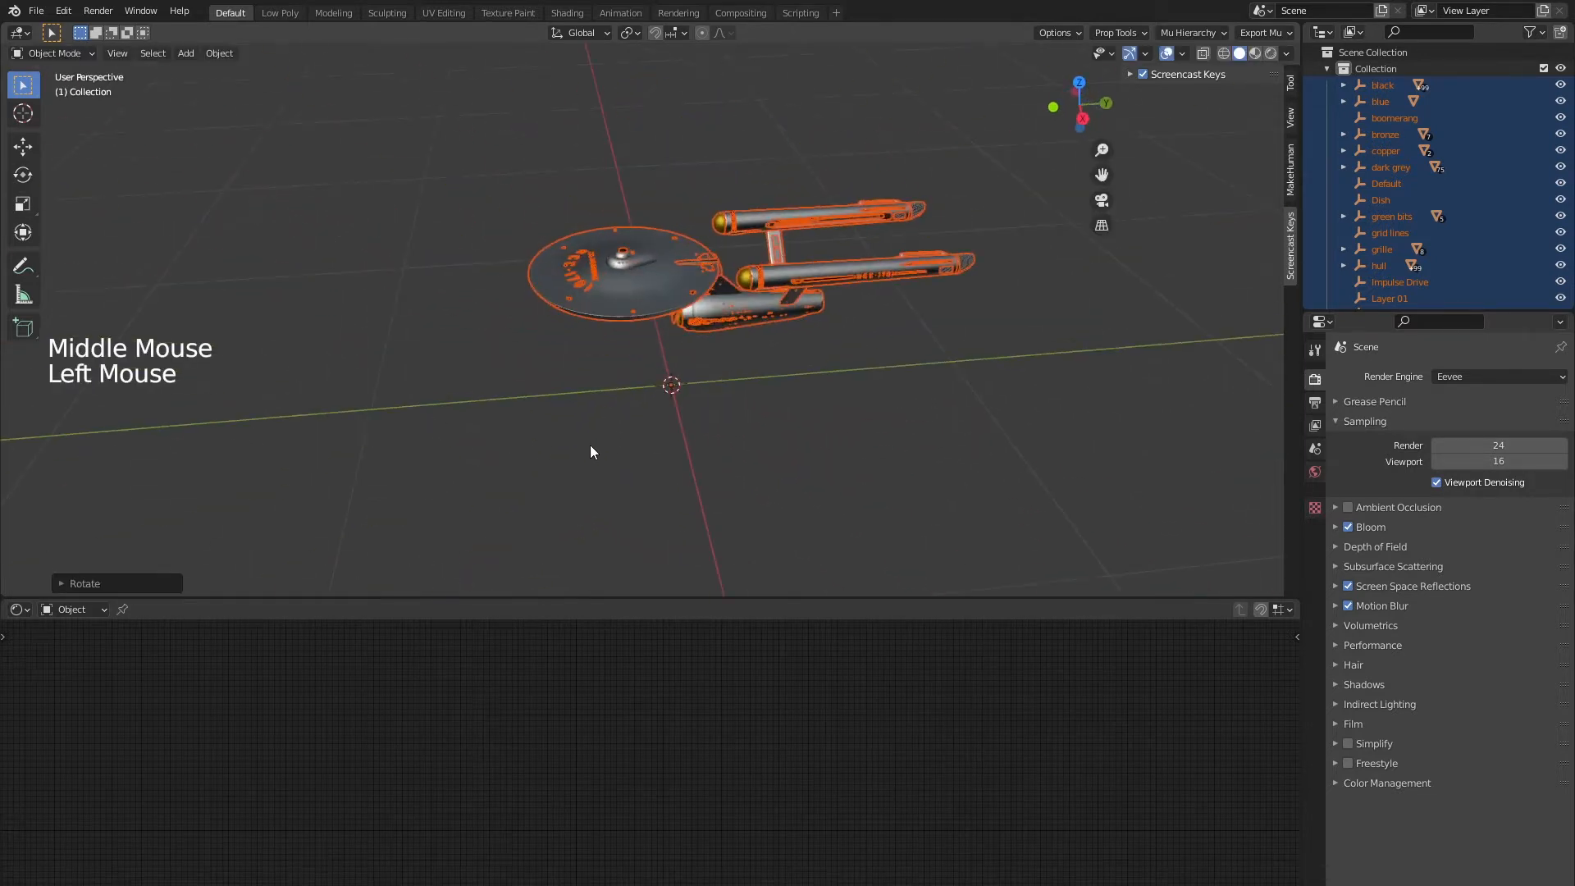
{"action": "mouse_move", "coordinate": [589, 444]}
{"action": "middle_mouse_down"}
{"action": "mouse_move", "coordinate": [833, 423]}
{"action": "mouse_move", "coordinate": [829, 316]}
{"action": "mouse_move", "coordinate": [959, 443]}
{"action": "mouse_move", "coordinate": [748, 357]}
{"action": "mouse_move", "coordinate": [604, 406]}
{"action": "mouse_move", "coordinate": [593, 450]}
{"action": "middle_mouse_up"}
{"action": "left_click", "coordinate": [705, 447]}
Join all the ship's parts into a single object, with the saucer hull as the active object and X-ray turned on for selecting
{"action": "scroll", "coordinate": [748, 358], "scroll_direction": "up", "scroll_amount": 1}
{"action": "scroll", "coordinate": [748, 358], "scroll_direction": "up", "scroll_amount": 2}
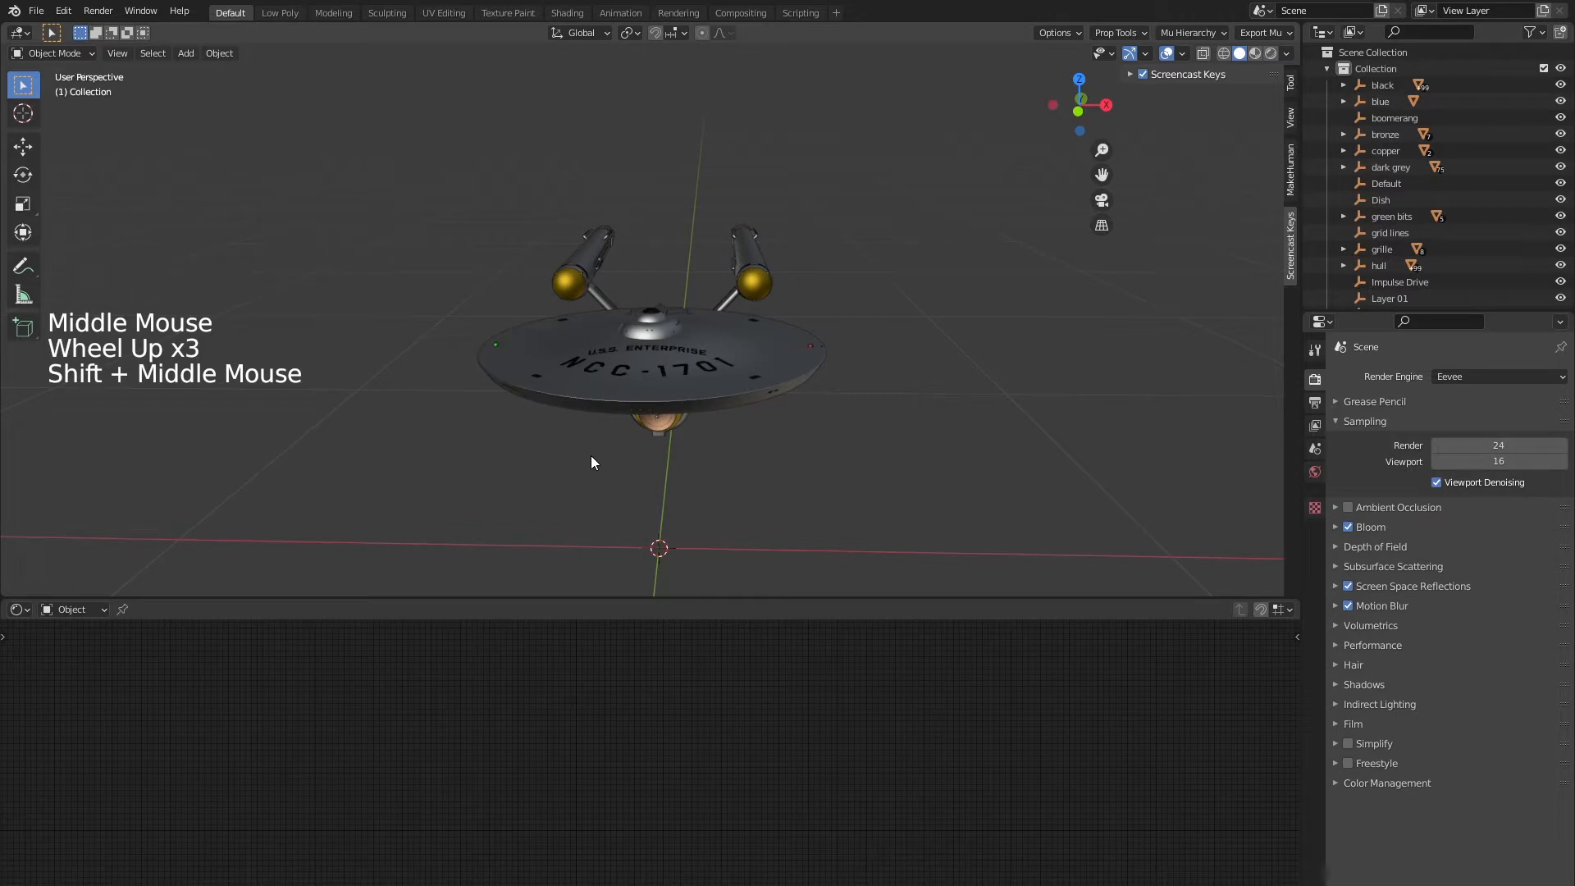
{"action": "scroll", "coordinate": [550, 477], "scroll_direction": "down", "scroll_amount": 4}
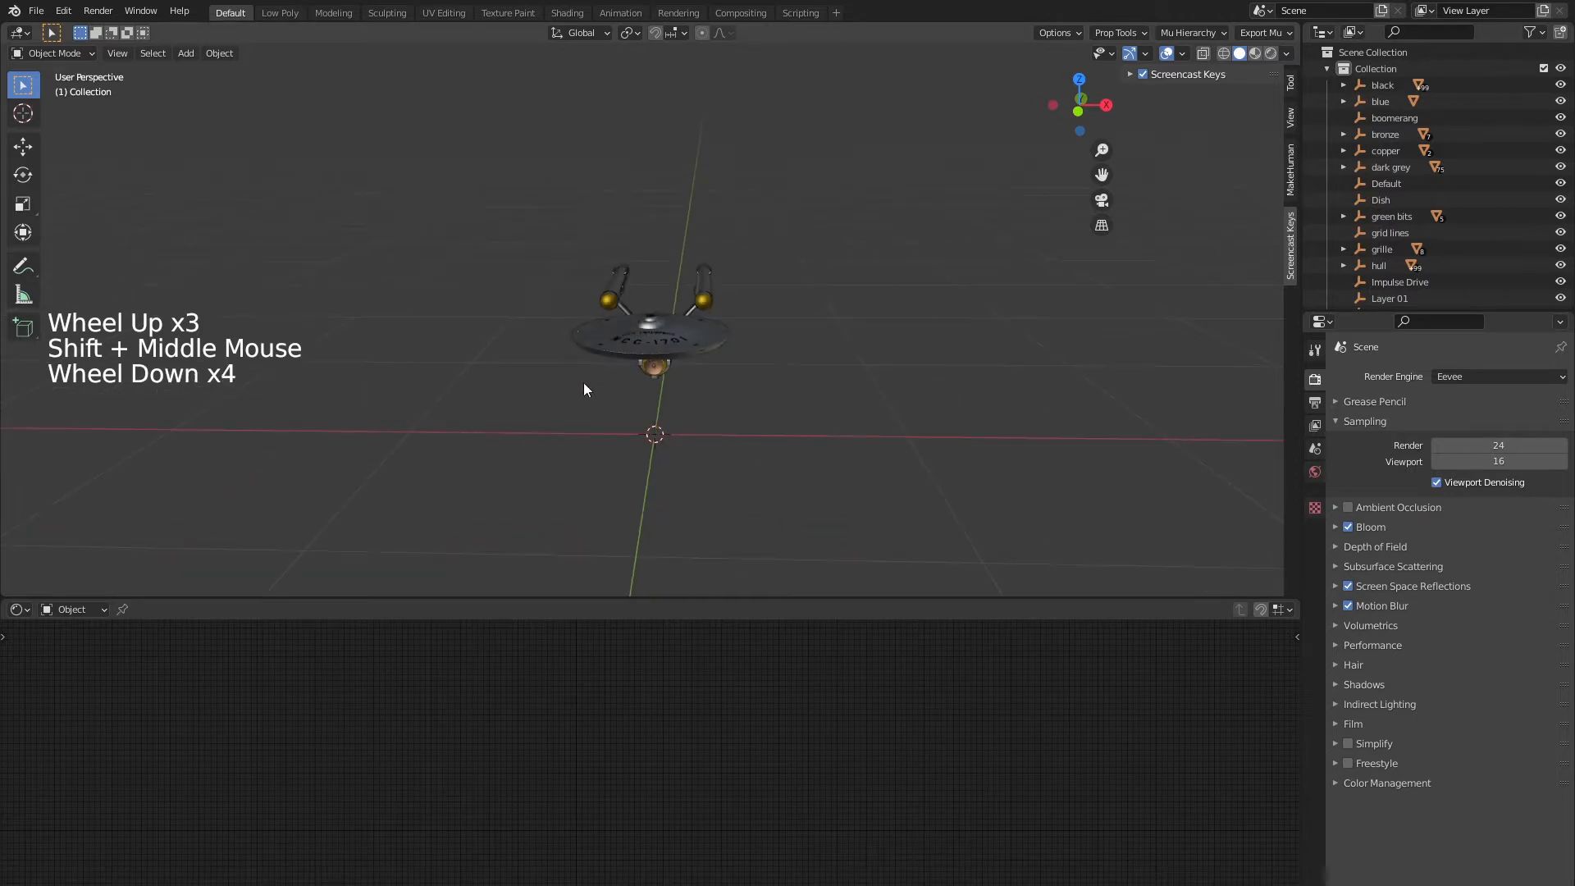
{"action": "left_click", "coordinate": [704, 341]}
{"action": "middle_click_drag", "start_coordinate": [703, 341], "coordinate": [543, 425]}
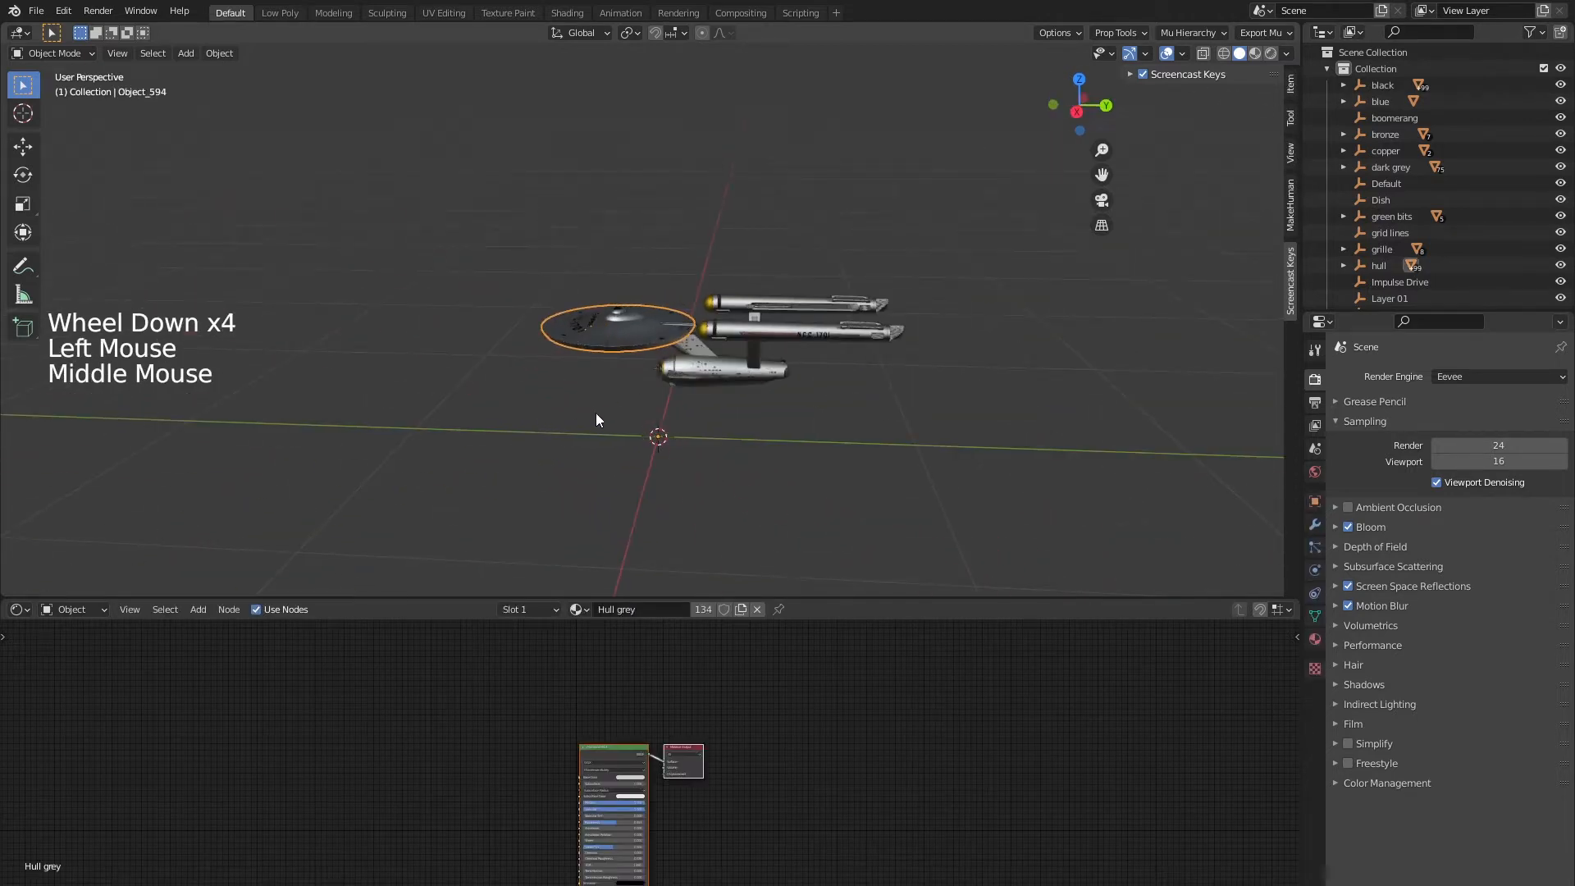
{"action": "key", "text": "alt+z"}
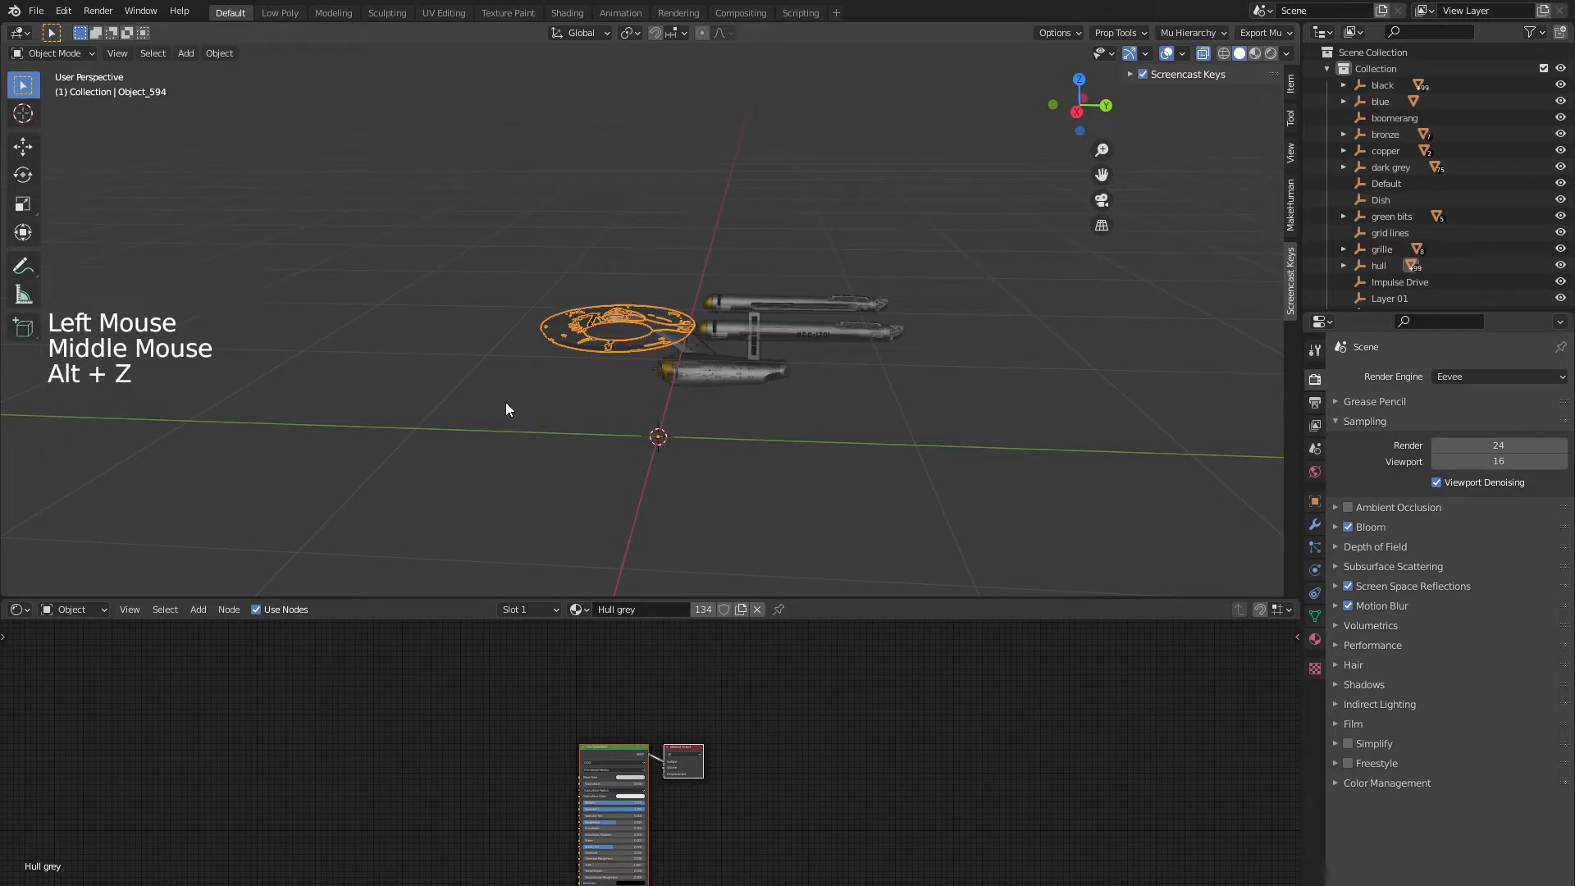
{"action": "left_click_drag", "start_coordinate": [493, 402], "coordinate": [923, 207]}
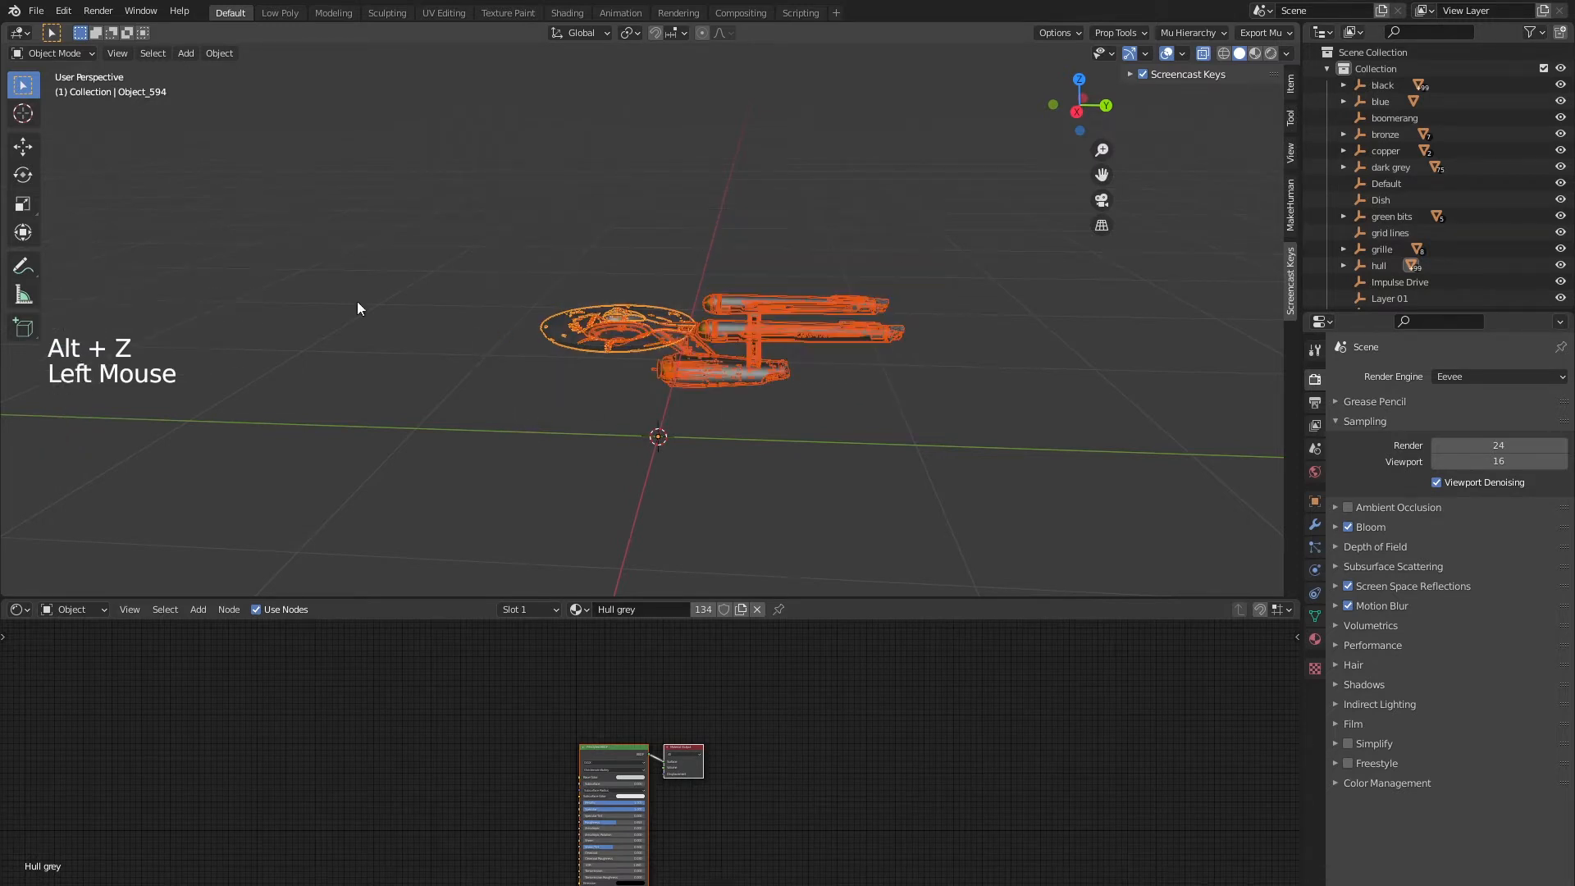
{"action": "middle_click_drag", "start_coordinate": [355, 303], "coordinate": [537, 386]}
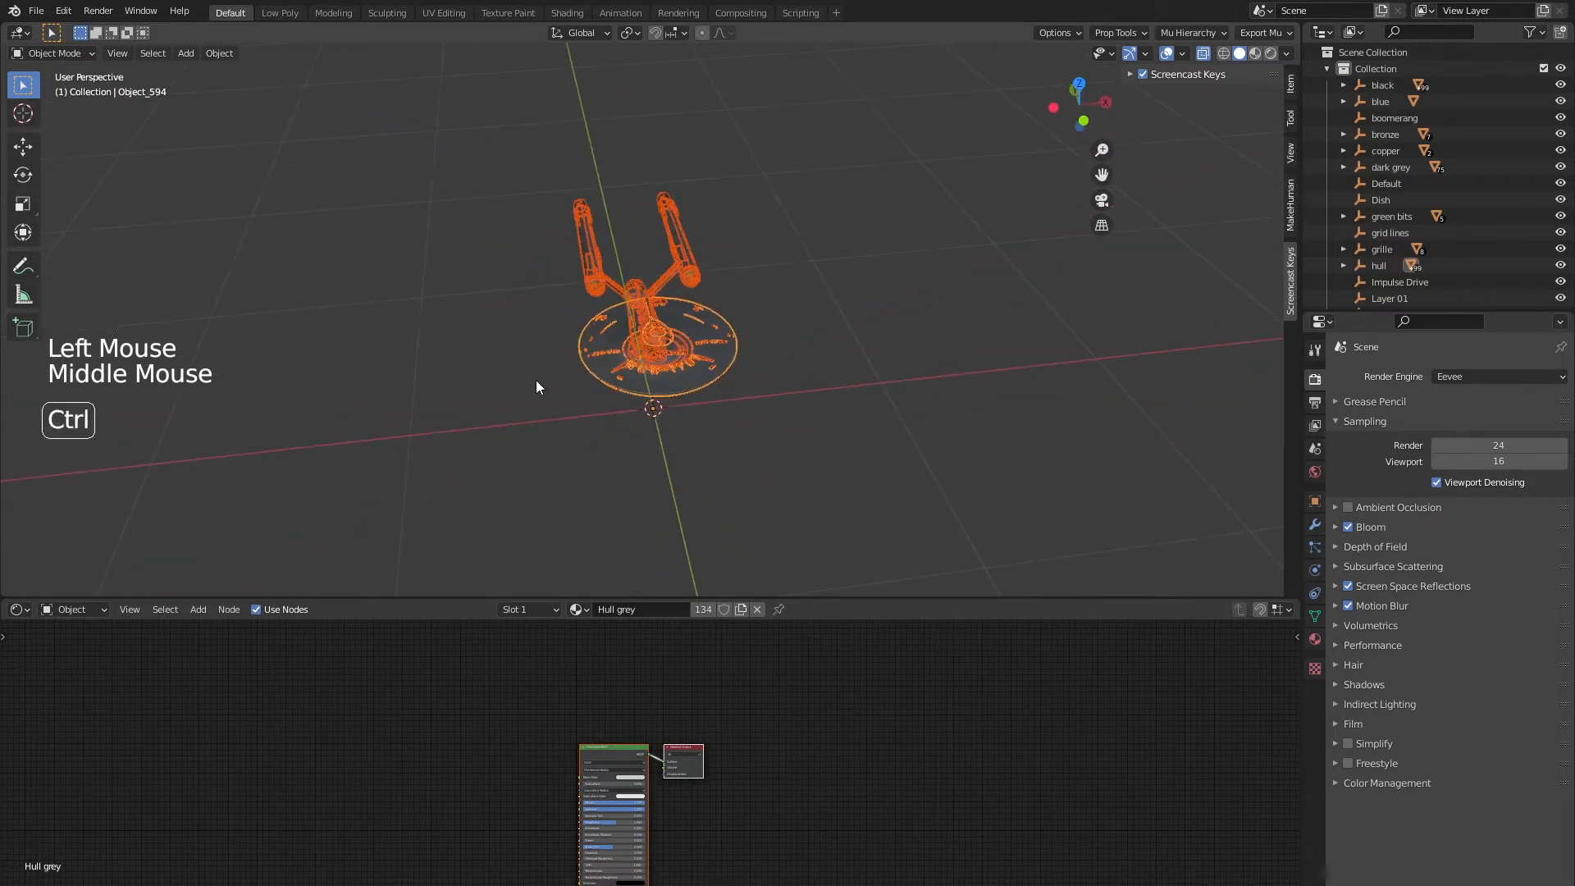
{"action": "key", "text": "ctrl+j"}
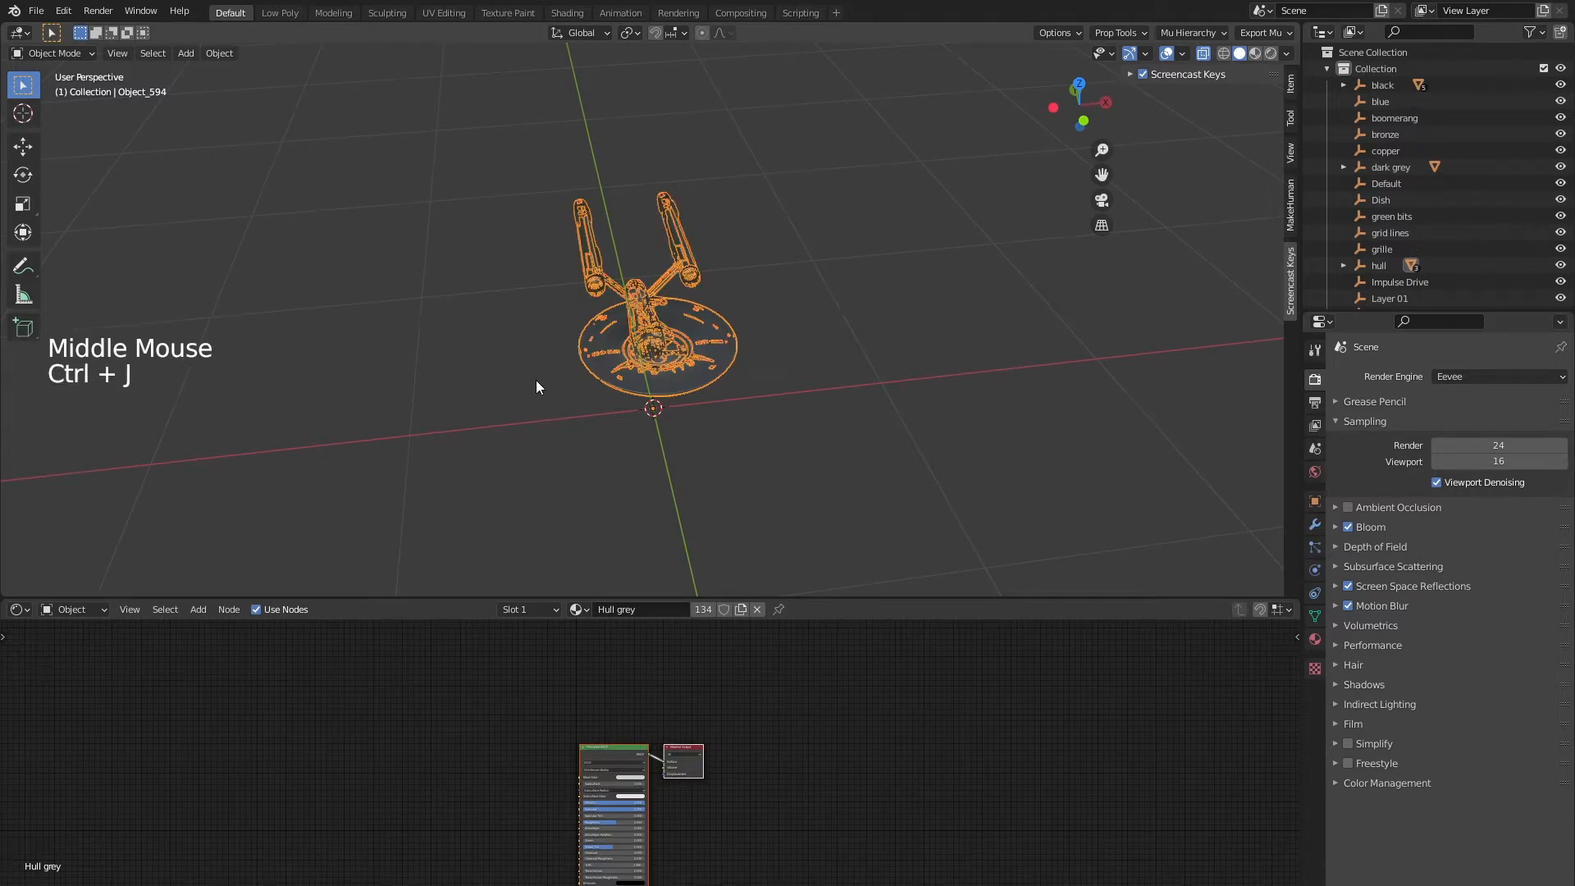
Examine the joined ship and look through the collection for leftover empties and parts that still hold meshes
{"action": "scroll", "coordinate": [569, 407], "scroll_direction": "up", "scroll_amount": 4}
{"action": "middle_click_drag", "start_coordinate": [720, 485], "coordinate": [790, 410]}
{"action": "left_click", "coordinate": [790, 410]}
{"action": "scroll", "coordinate": [1356, 174], "scroll_direction": "down", "scroll_amount": 3}
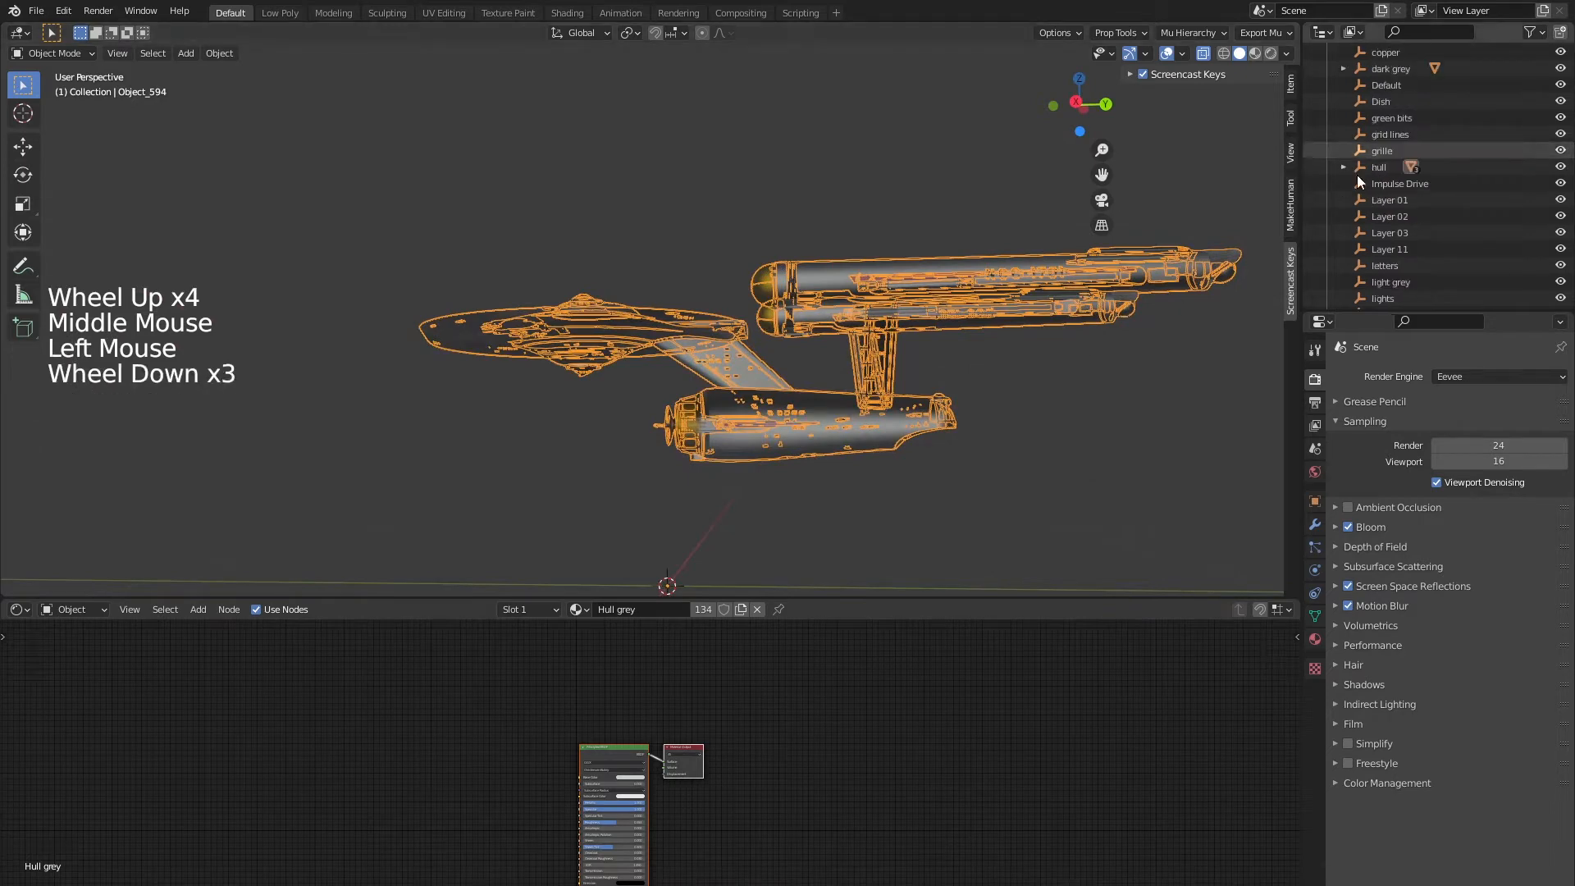
{"action": "scroll", "coordinate": [1361, 171], "scroll_direction": "down", "scroll_amount": 4}
{"action": "scroll", "coordinate": [1395, 146], "scroll_direction": "up", "scroll_amount": 12}
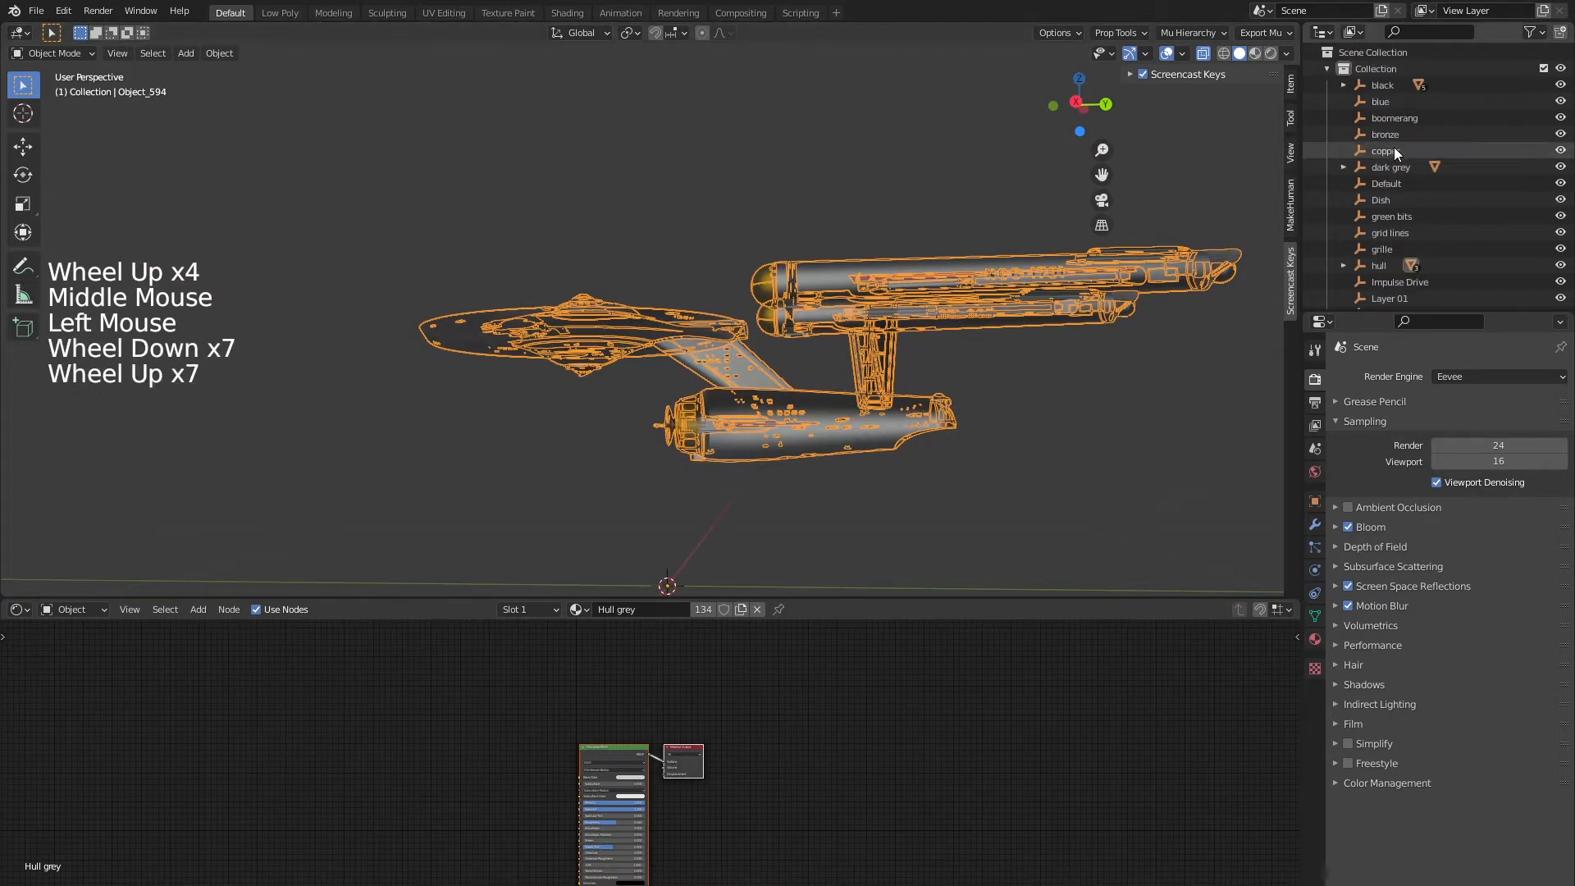
{"action": "left_click", "coordinate": [1375, 87]}
{"action": "scroll", "coordinate": [1395, 146], "scroll_direction": "down", "scroll_amount": 14}
{"action": "scroll", "coordinate": [1394, 175], "scroll_direction": "up", "scroll_amount": 9}
{"action": "scroll", "coordinate": [1386, 151], "scroll_direction": "down", "scroll_amount": 4}
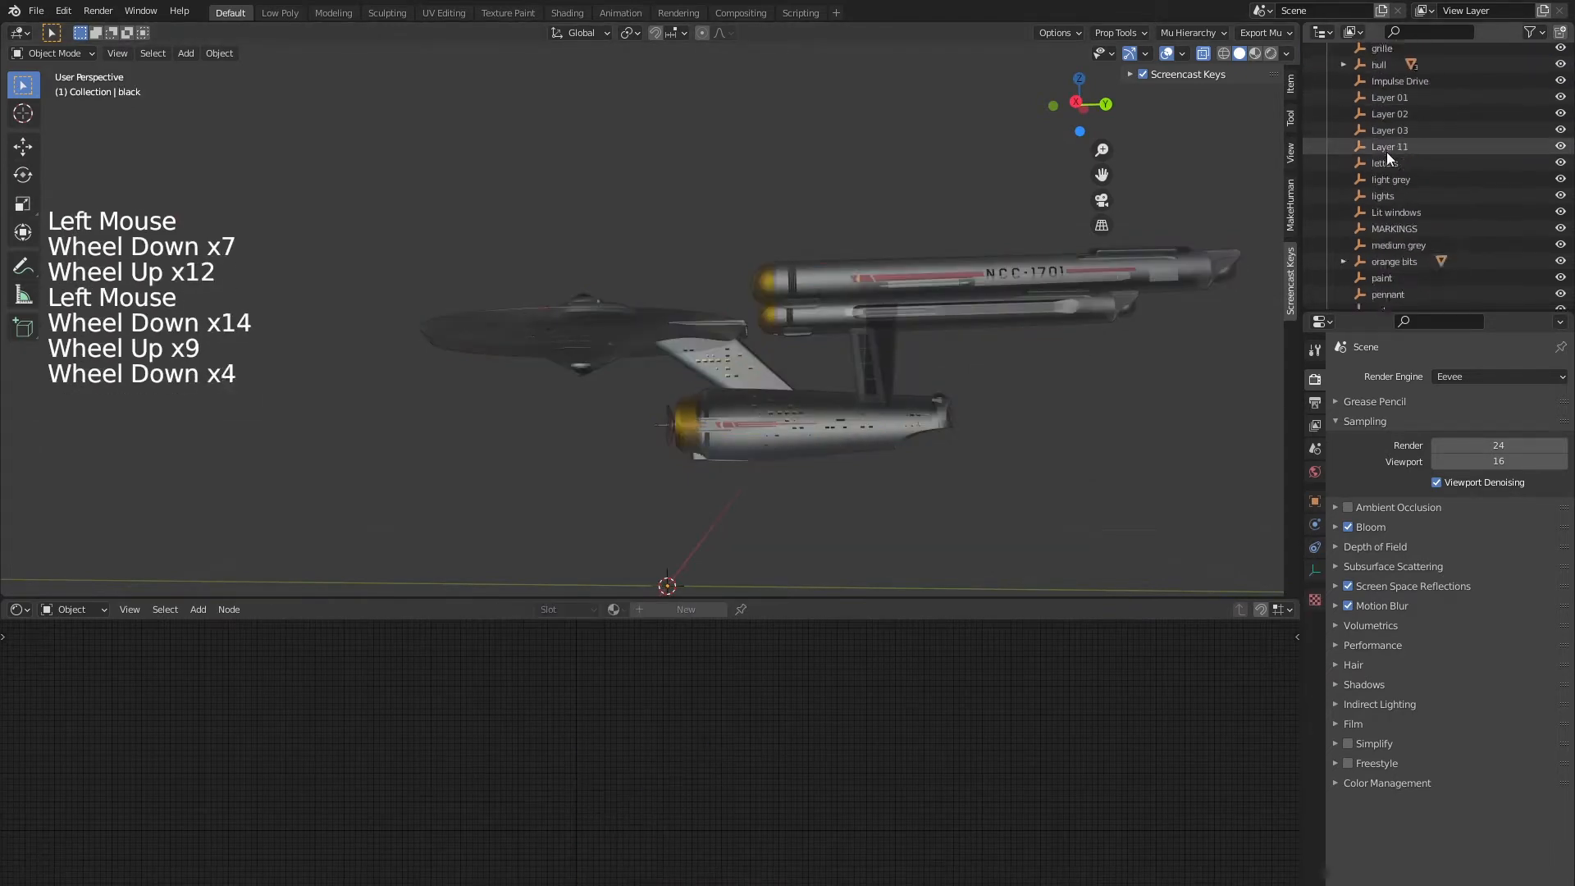
{"action": "scroll", "coordinate": [1389, 156], "scroll_direction": "down", "scroll_amount": 16}
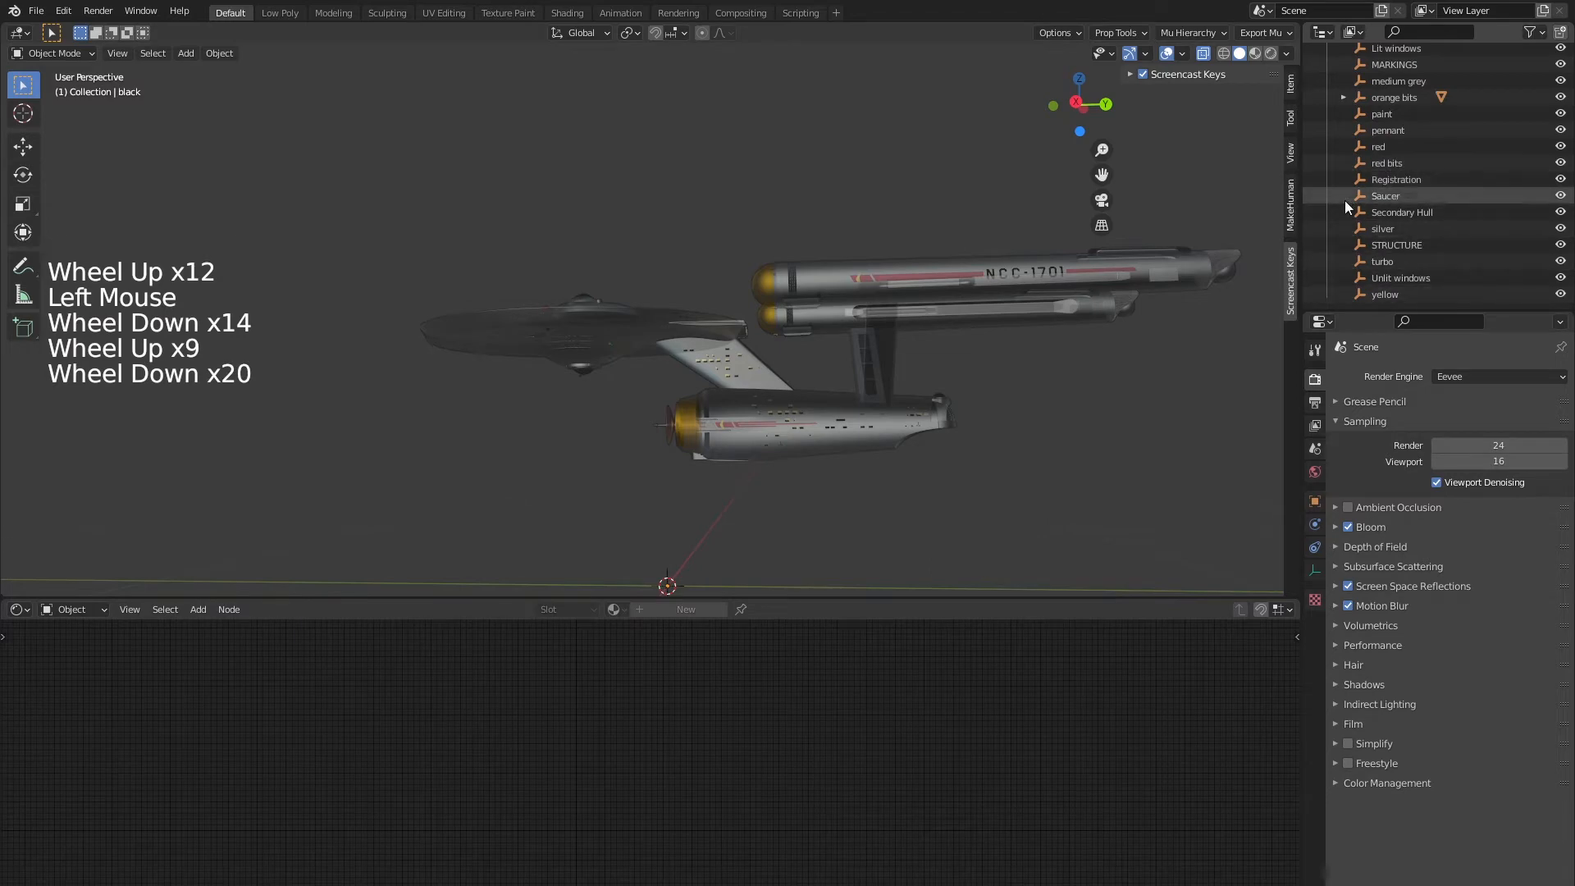
{"action": "left_click", "coordinate": [716, 414]}
{"action": "scroll", "coordinate": [1460, 164], "scroll_direction": "up", "scroll_amount": 15}
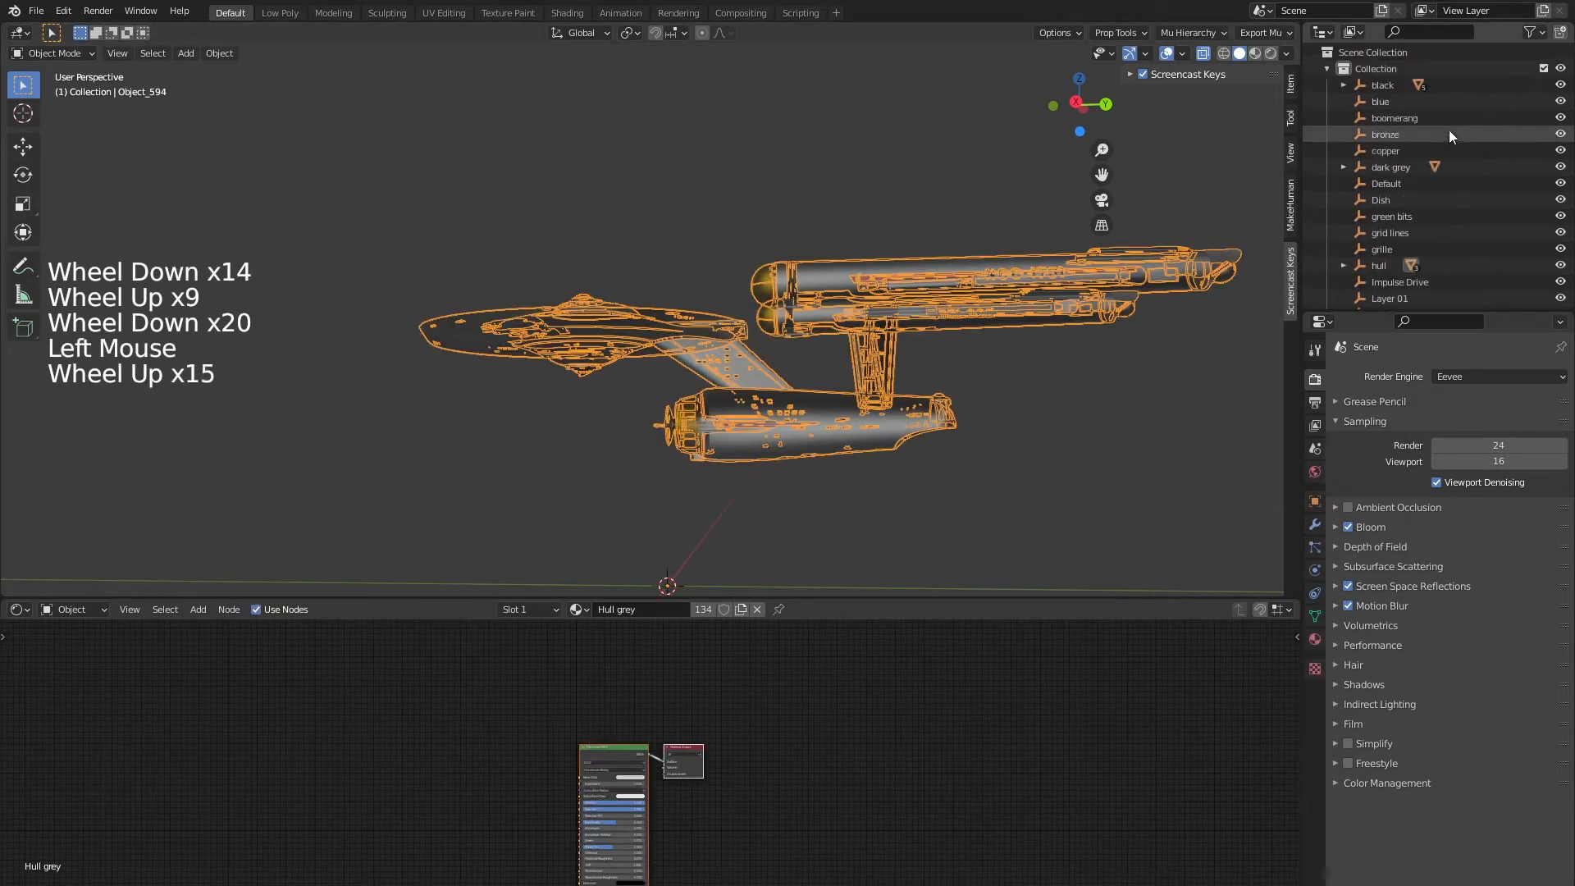
Expand the hull empty and check which meshes are parented under it
{"action": "scroll", "coordinate": [1441, 172], "scroll_direction": "up", "scroll_amount": 1}
{"action": "left_click", "coordinate": [1409, 266]}
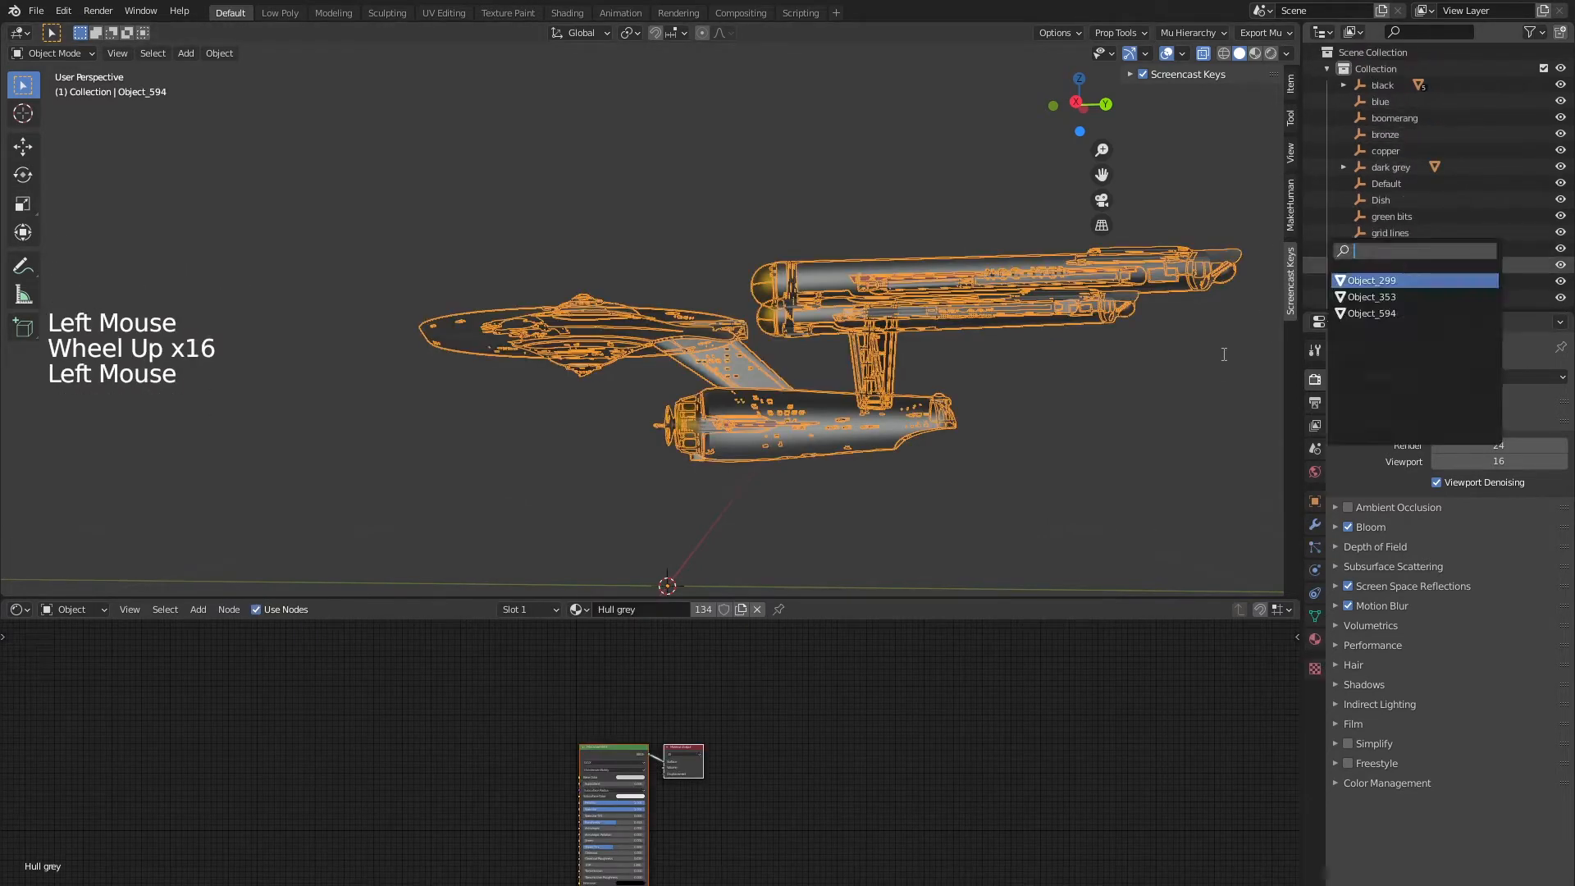
{"action": "left_click", "coordinate": [1465, 264]}
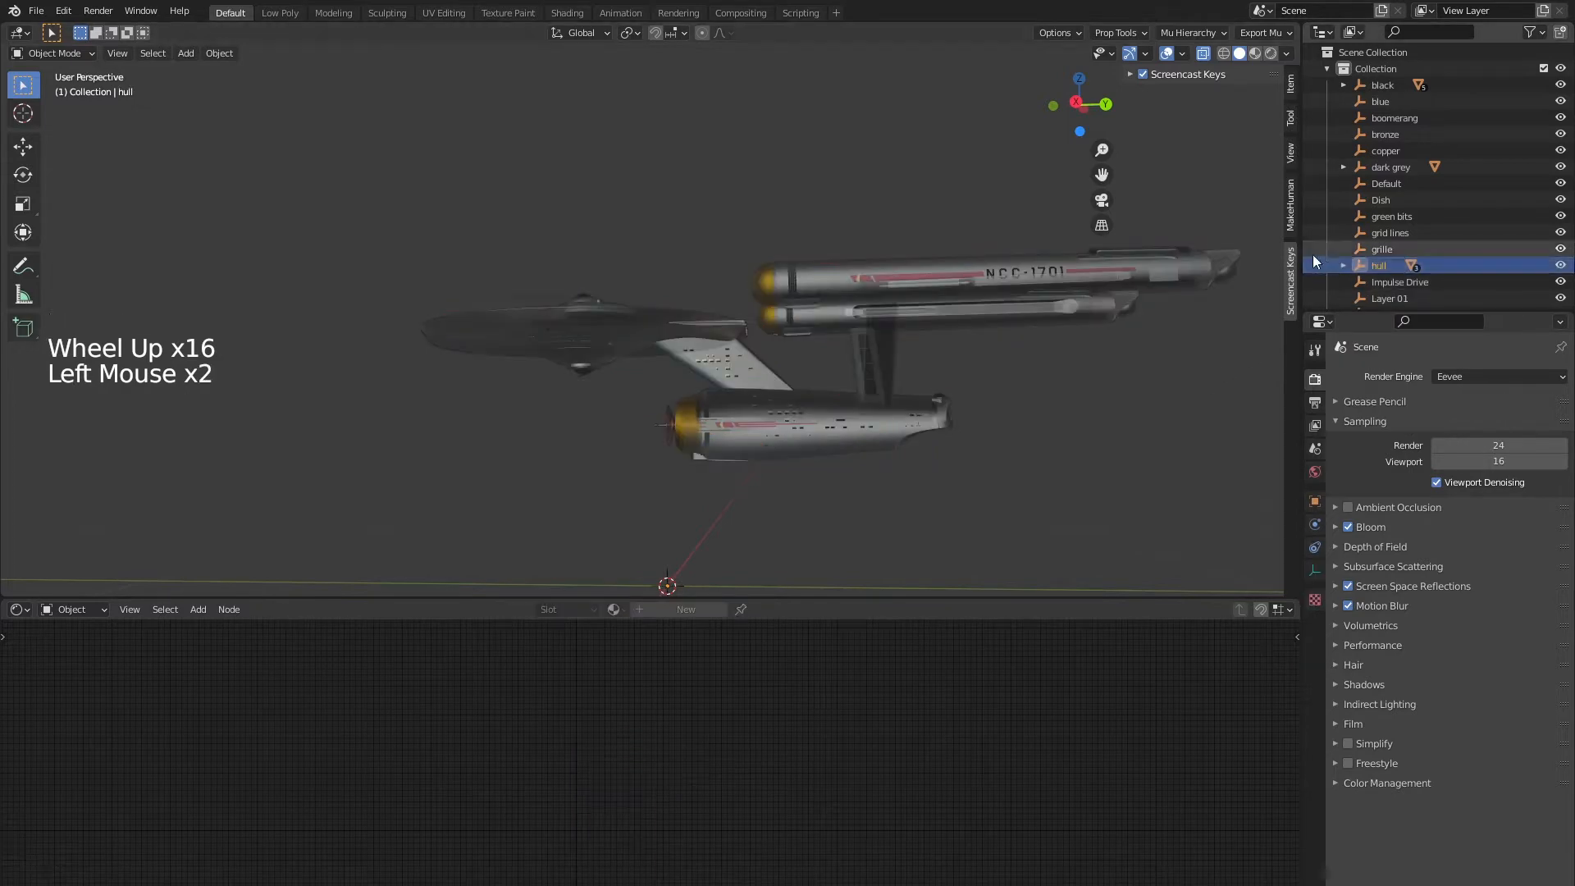
{"action": "left_click", "coordinate": [1343, 265]}
{"action": "scroll", "coordinate": [1435, 271], "scroll_direction": "down", "scroll_amount": 4}
{"action": "left_click", "coordinate": [803, 319]}
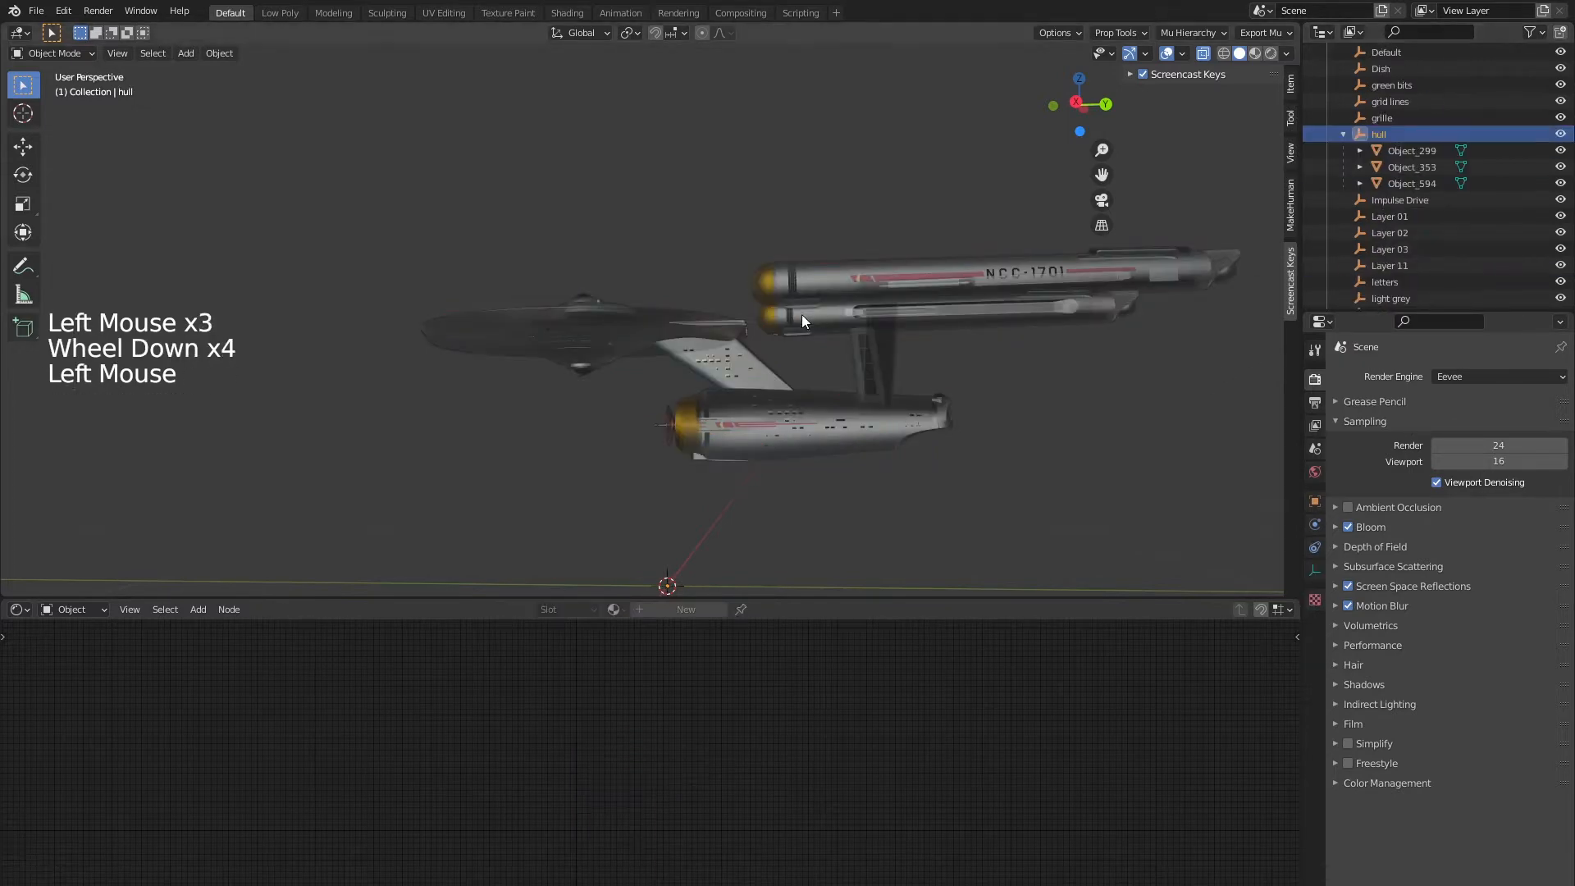
{"action": "middle_click_drag", "start_coordinate": [802, 320], "coordinate": [839, 397]}
Clear the parent of the joined ship mesh Object_594 using the plain Clear Parent option
{"action": "left_click", "coordinate": [681, 354]}
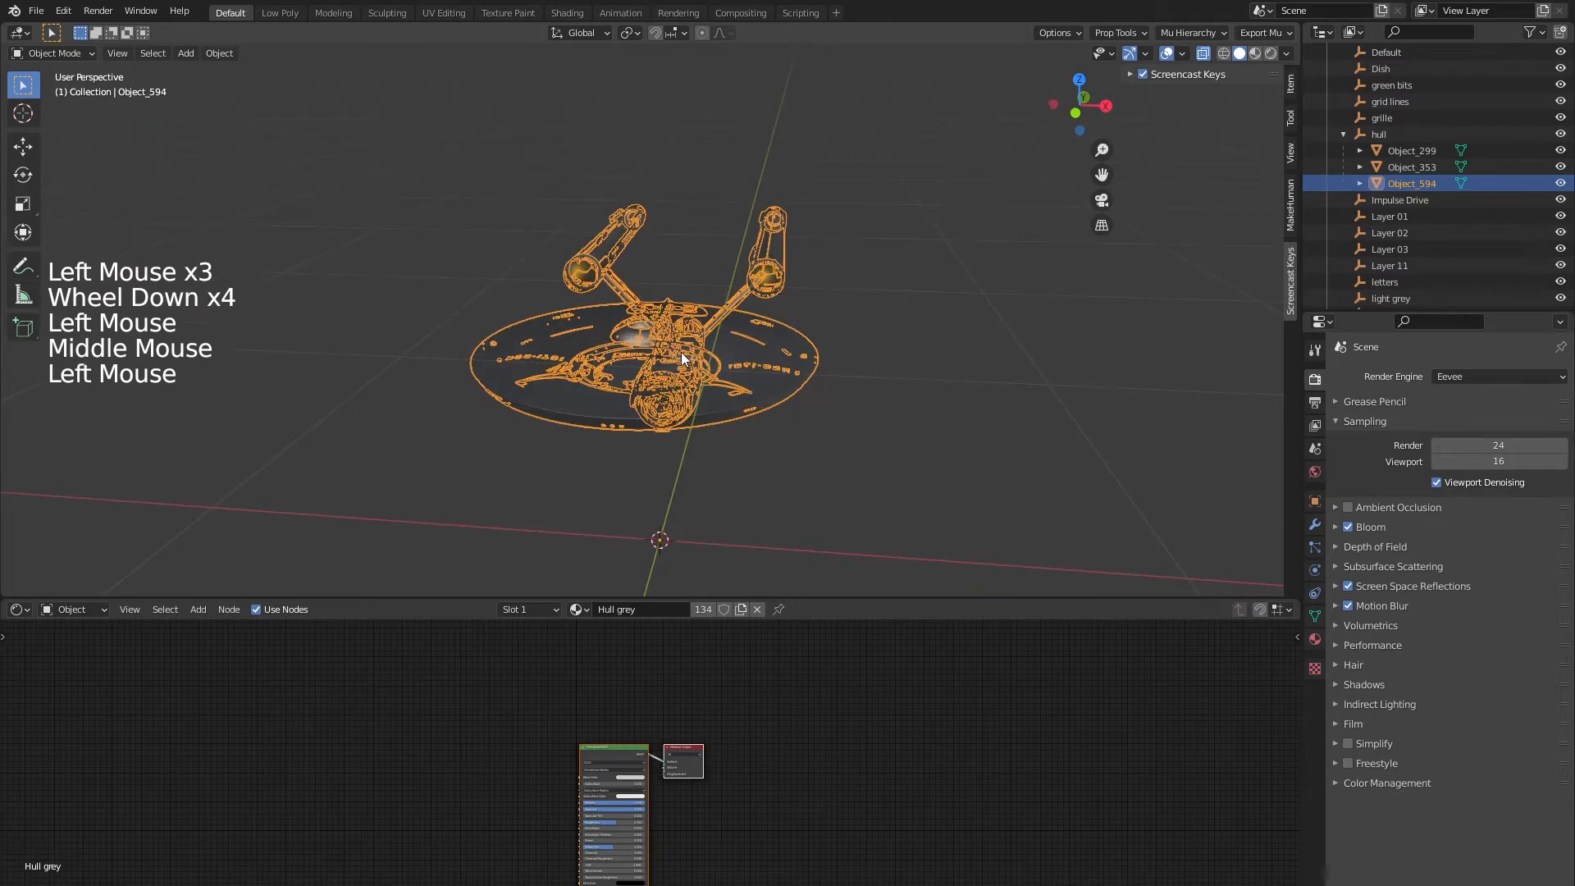
{"action": "left_click", "coordinate": [1406, 166]}
{"action": "left_click", "coordinate": [1419, 183]}
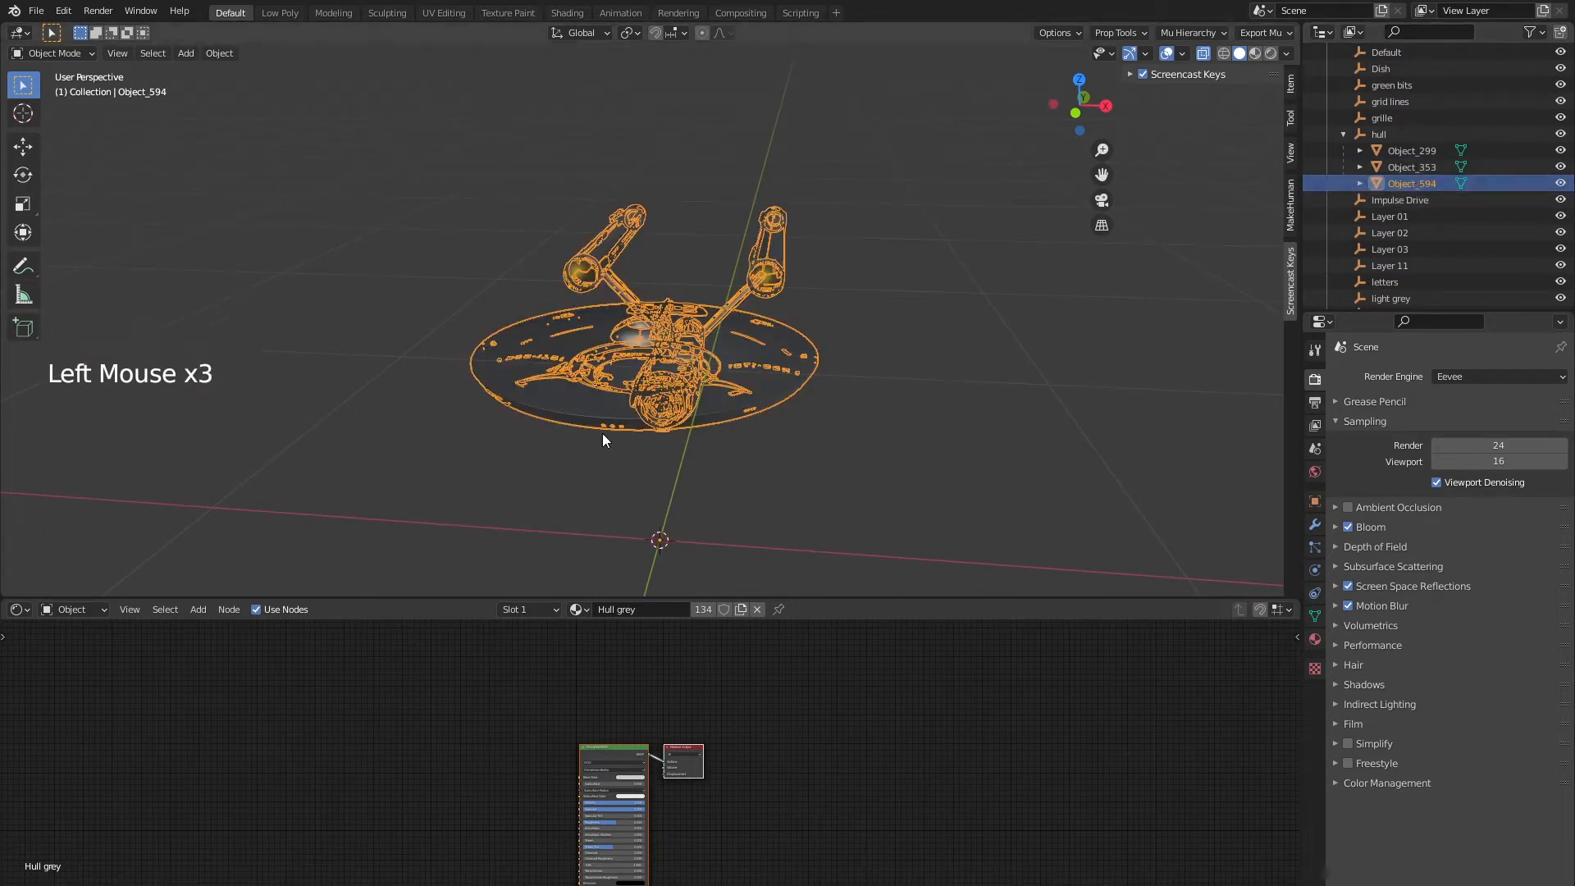
{"action": "key", "text": "alt+p"}
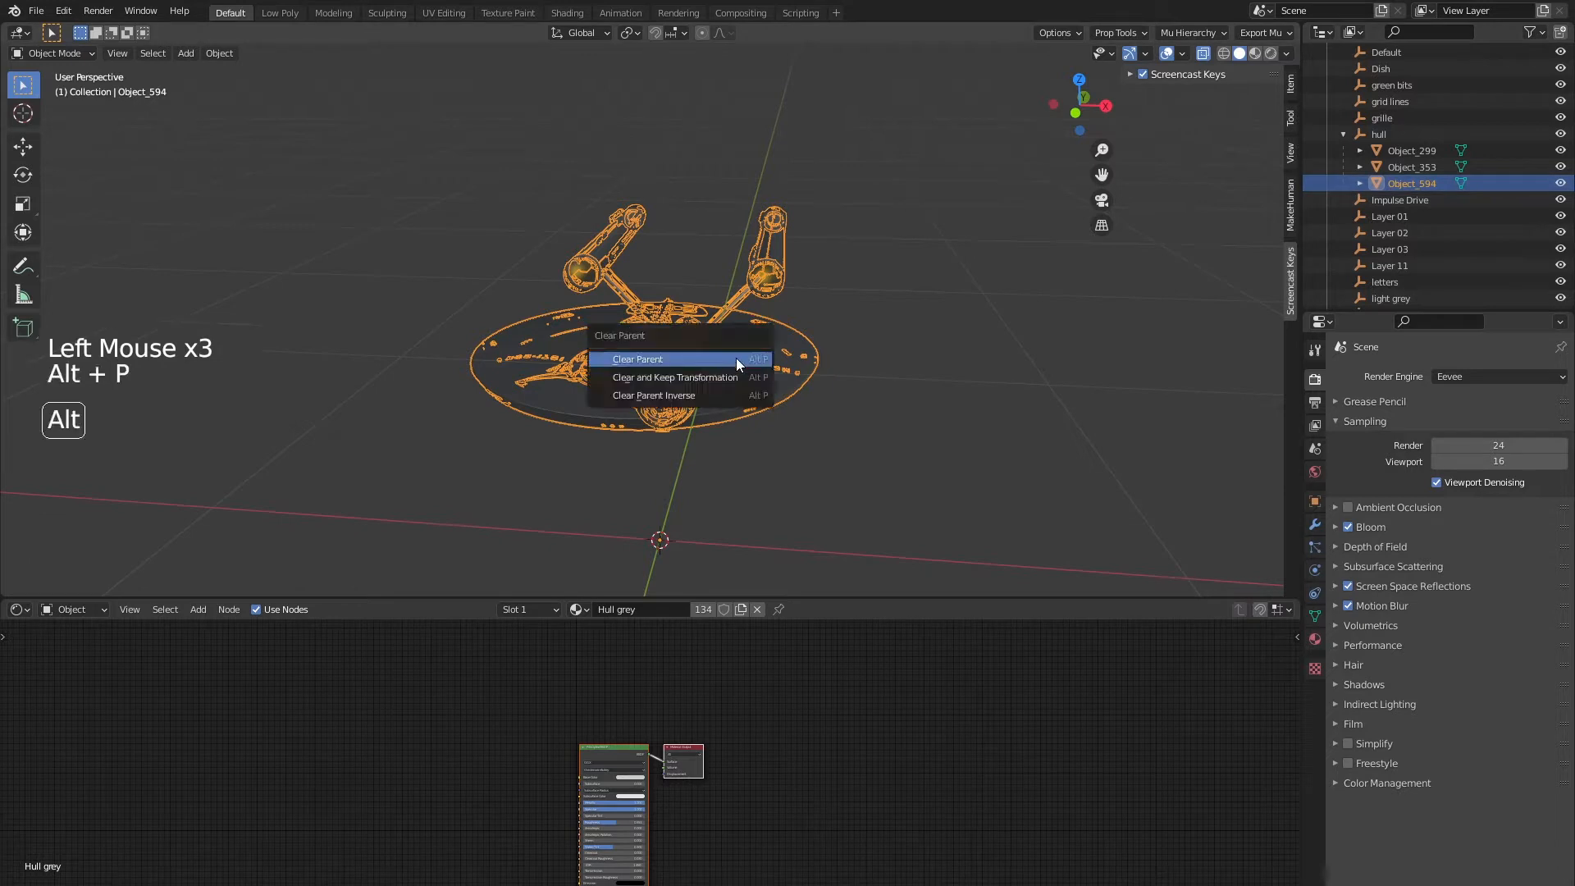
{"action": "left_click", "coordinate": [736, 357]}
{"action": "scroll", "coordinate": [739, 362], "scroll_direction": "down", "scroll_amount": 20}
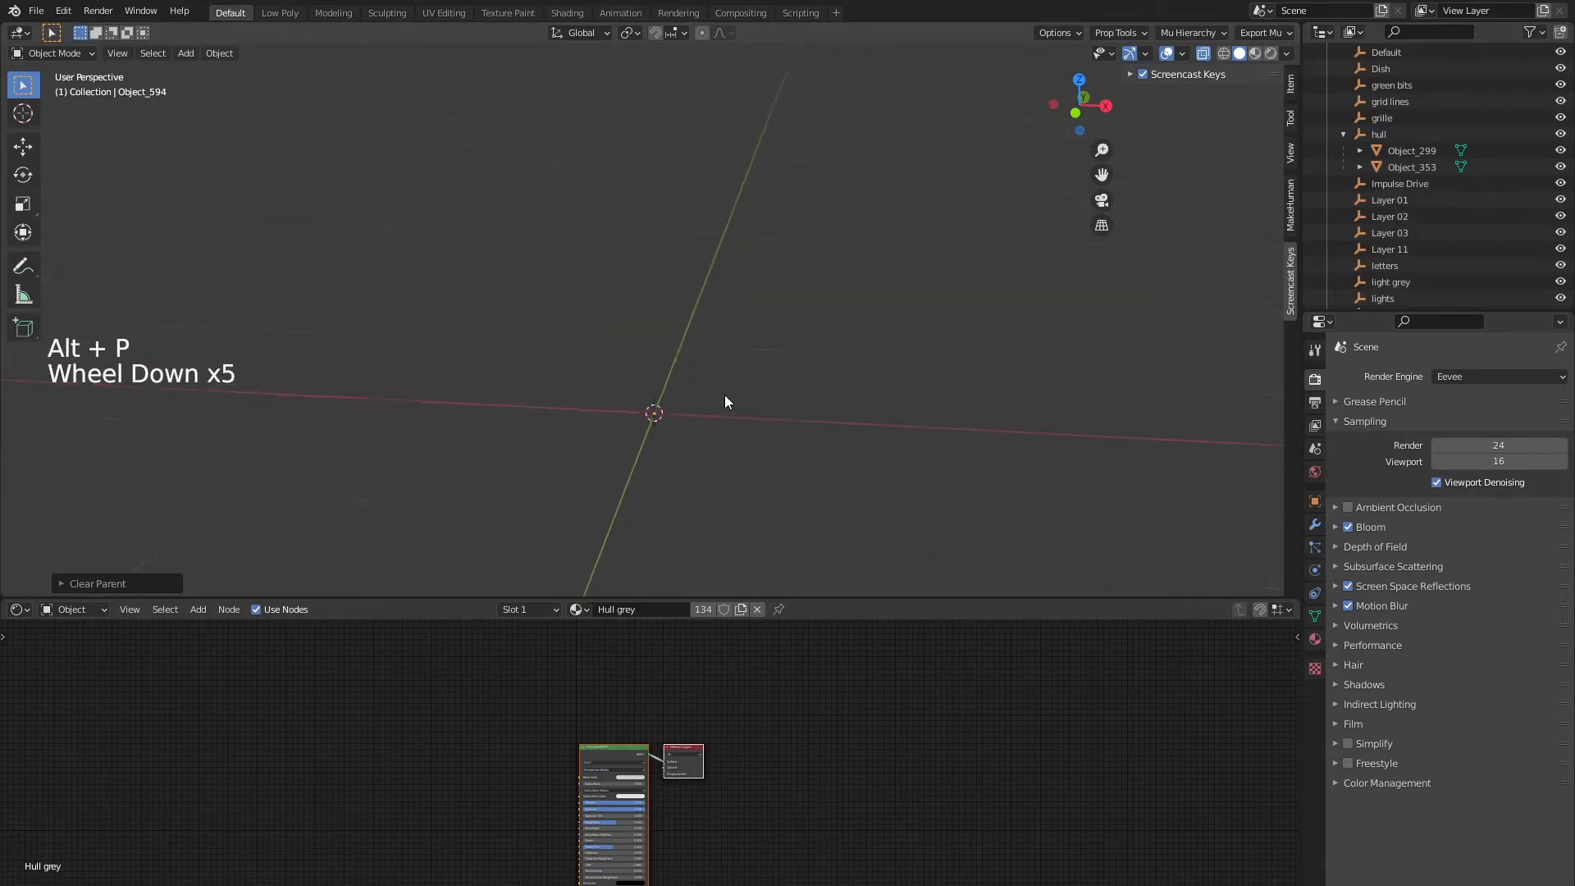
{"action": "scroll", "coordinate": [683, 328], "scroll_direction": "up", "scroll_amount": 10}
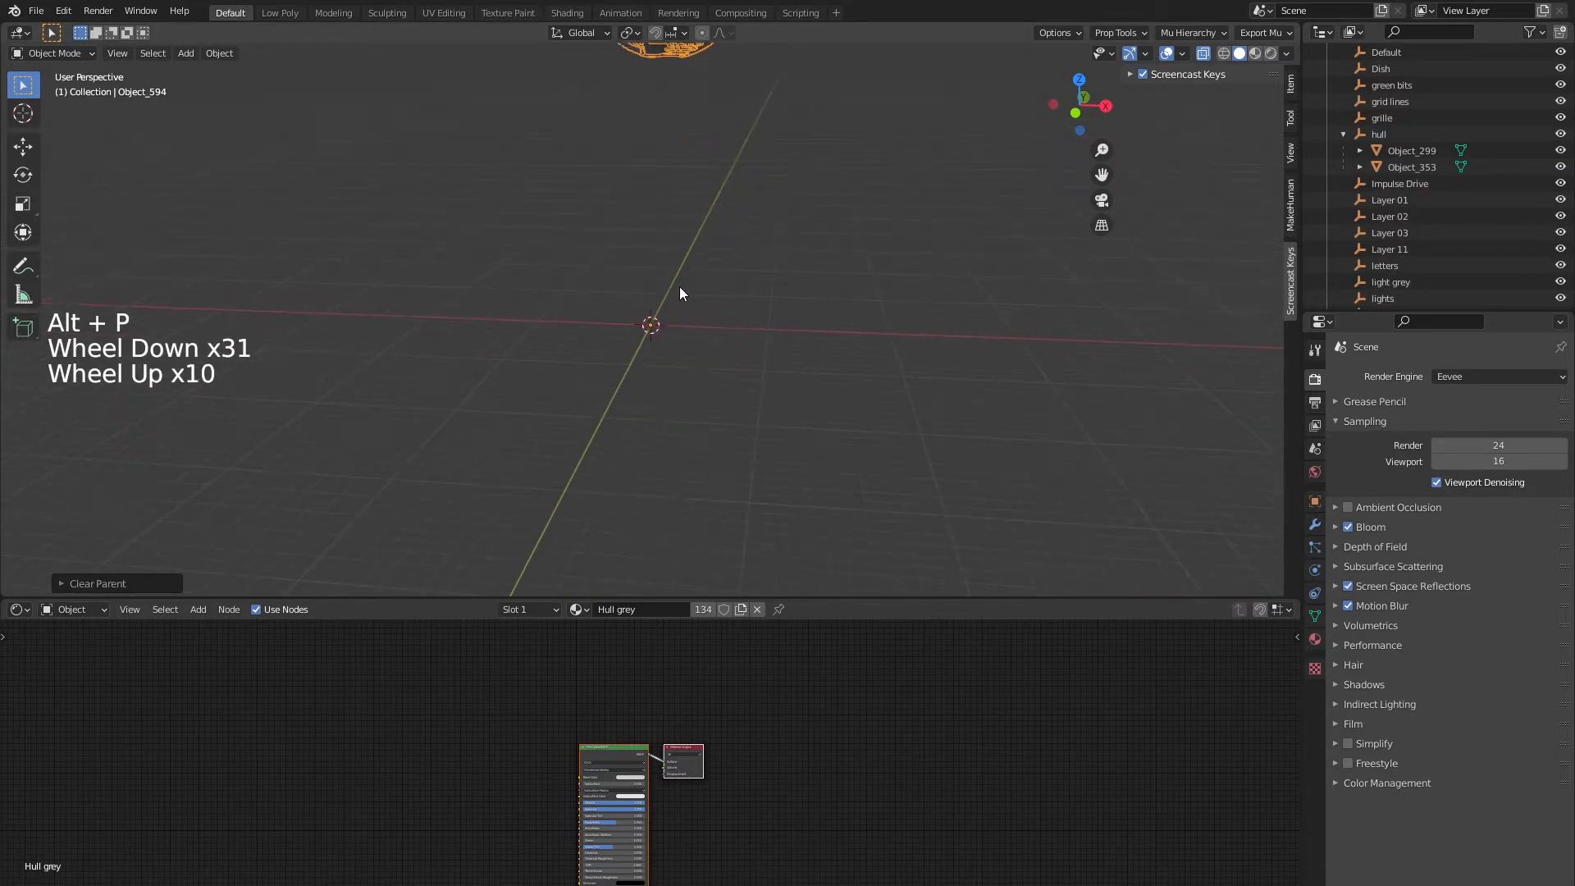
{"action": "middle_click_drag", "start_coordinate": [679, 295], "coordinate": [648, 355], "text": "shift"}
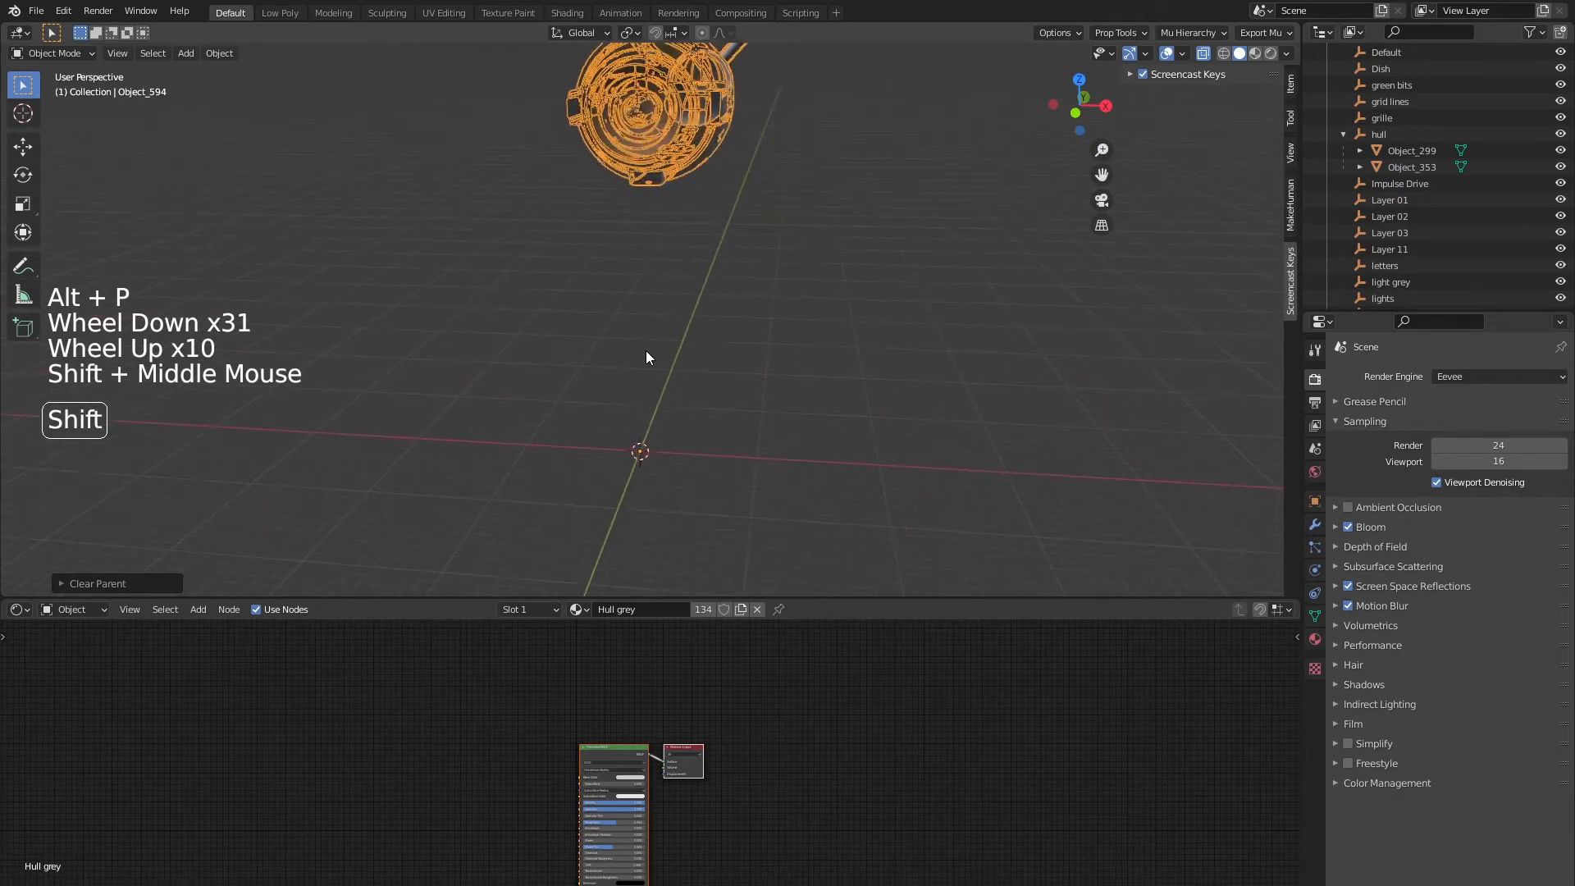
Delete the empties from orange bits through yellow at the end of the collection
{"action": "left_click", "coordinate": [1394, 203]}
{"action": "scroll", "coordinate": [845, 184], "scroll_direction": "down", "scroll_amount": 2}
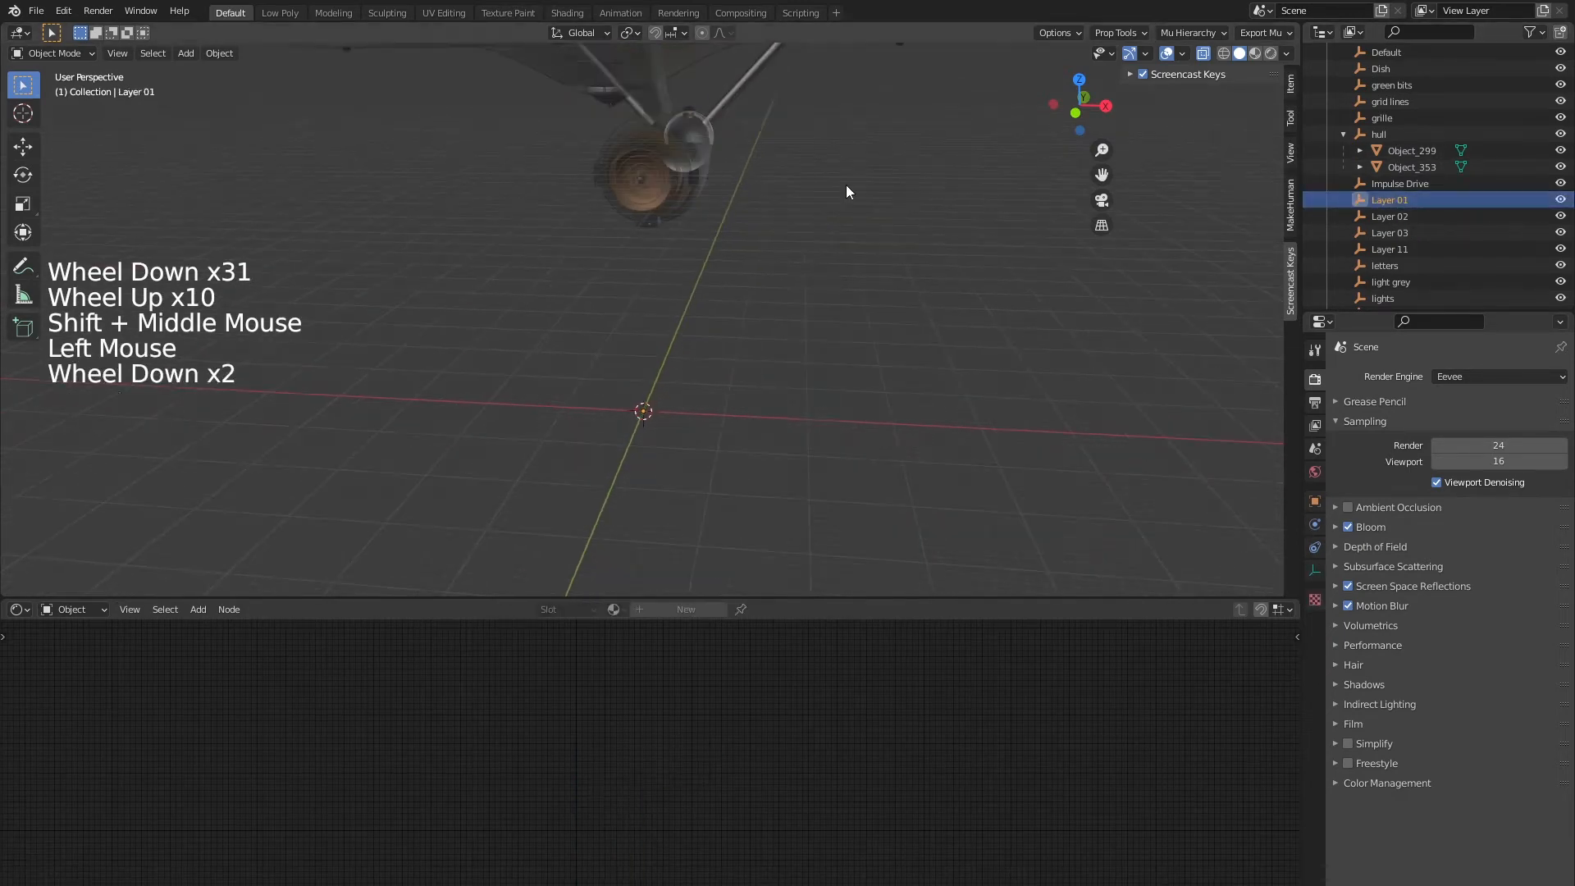
{"action": "scroll", "coordinate": [1550, 236], "scroll_direction": "down", "scroll_amount": 6}
{"action": "scroll", "coordinate": [1550, 236], "scroll_direction": "down", "scroll_amount": 7}
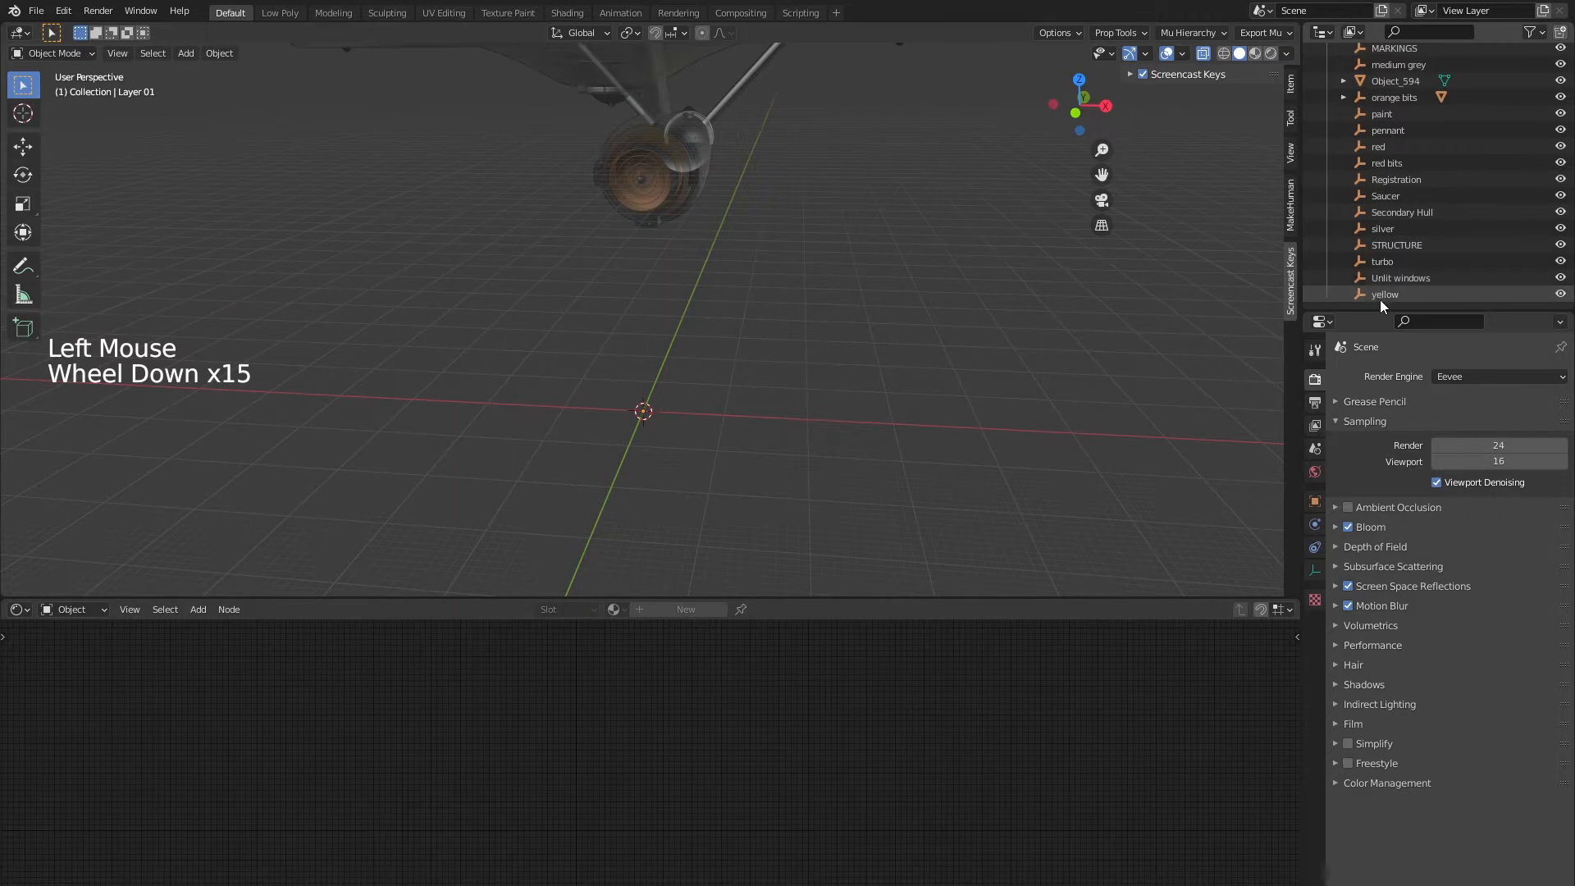
{"action": "left_click", "coordinate": [1385, 295]}
{"action": "left_click", "coordinate": [1409, 82]}
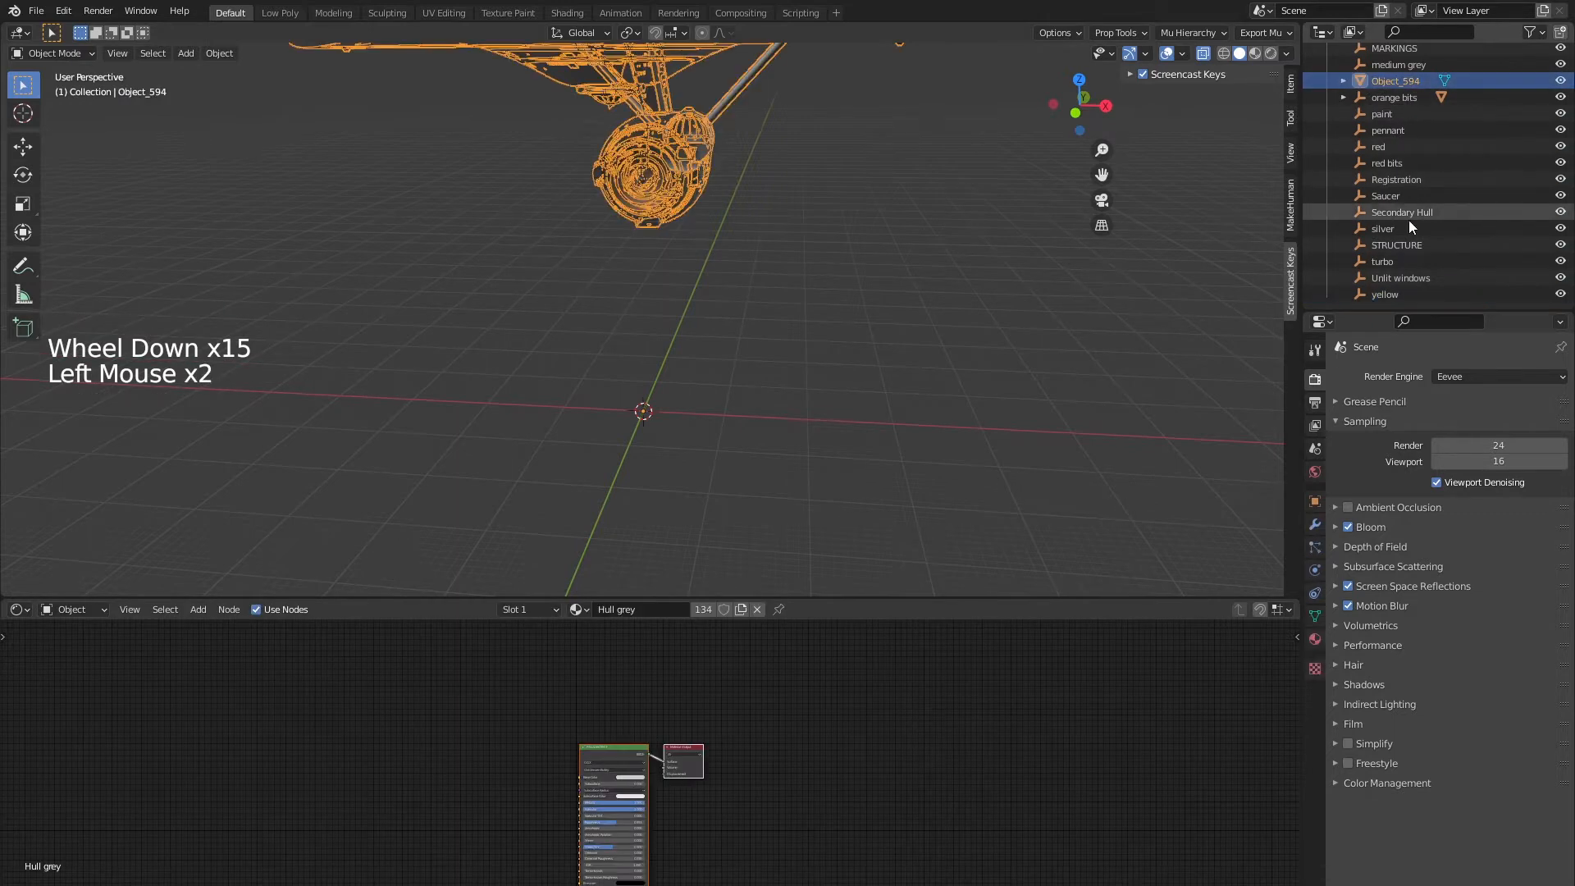
{"action": "left_click", "coordinate": [1385, 292]}
{"action": "left_click", "coordinate": [1402, 98], "text": "shift"}
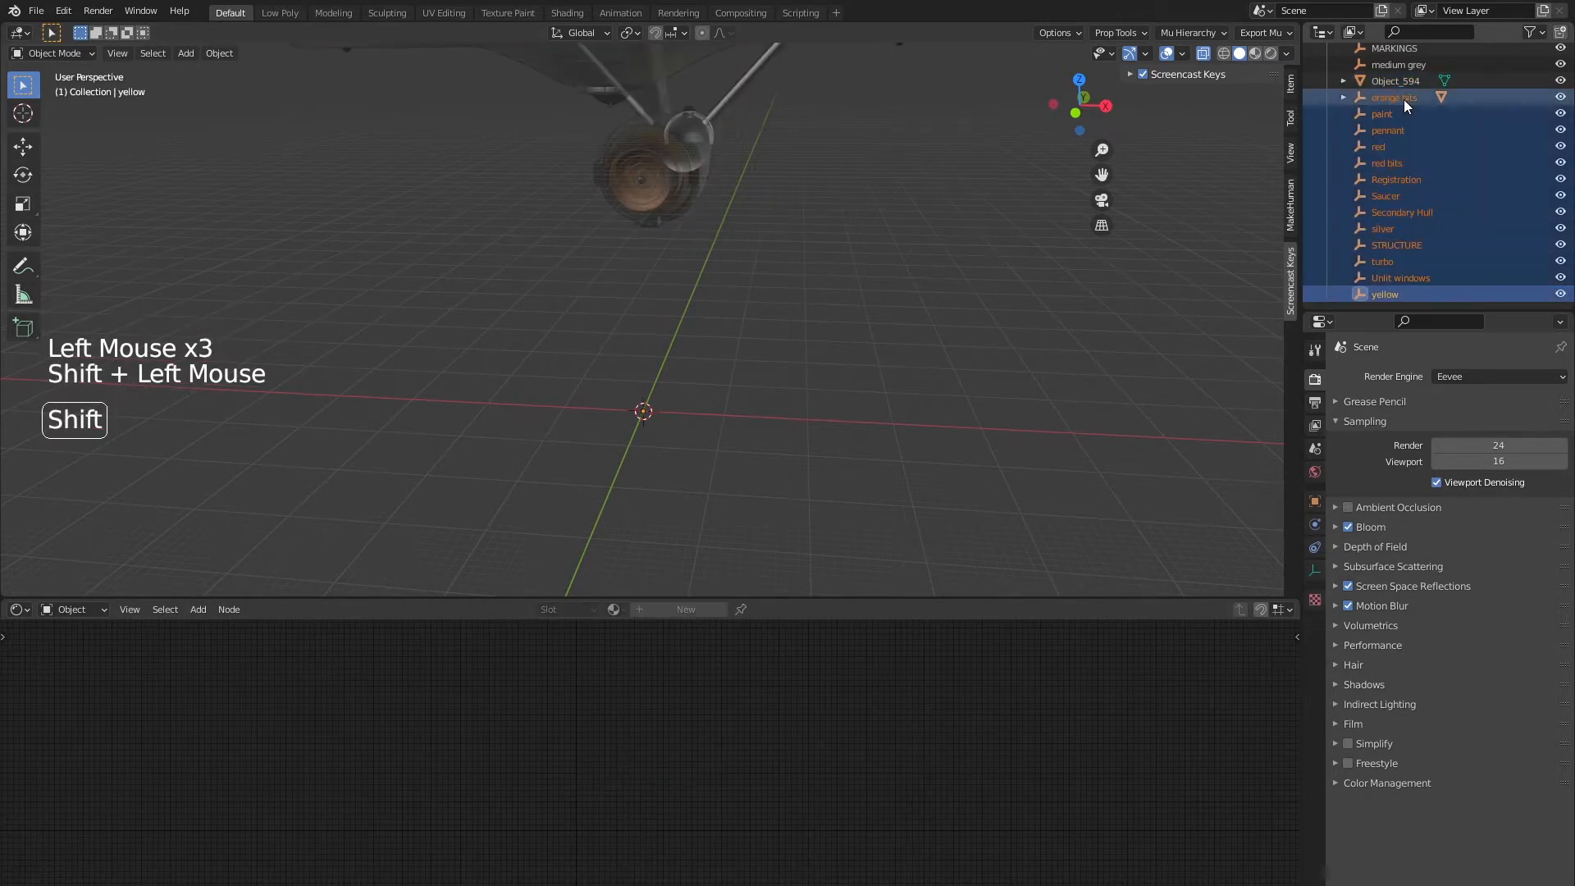
{"action": "key", "text": "x"}
{"action": "left_click", "coordinate": [1264, 259]}
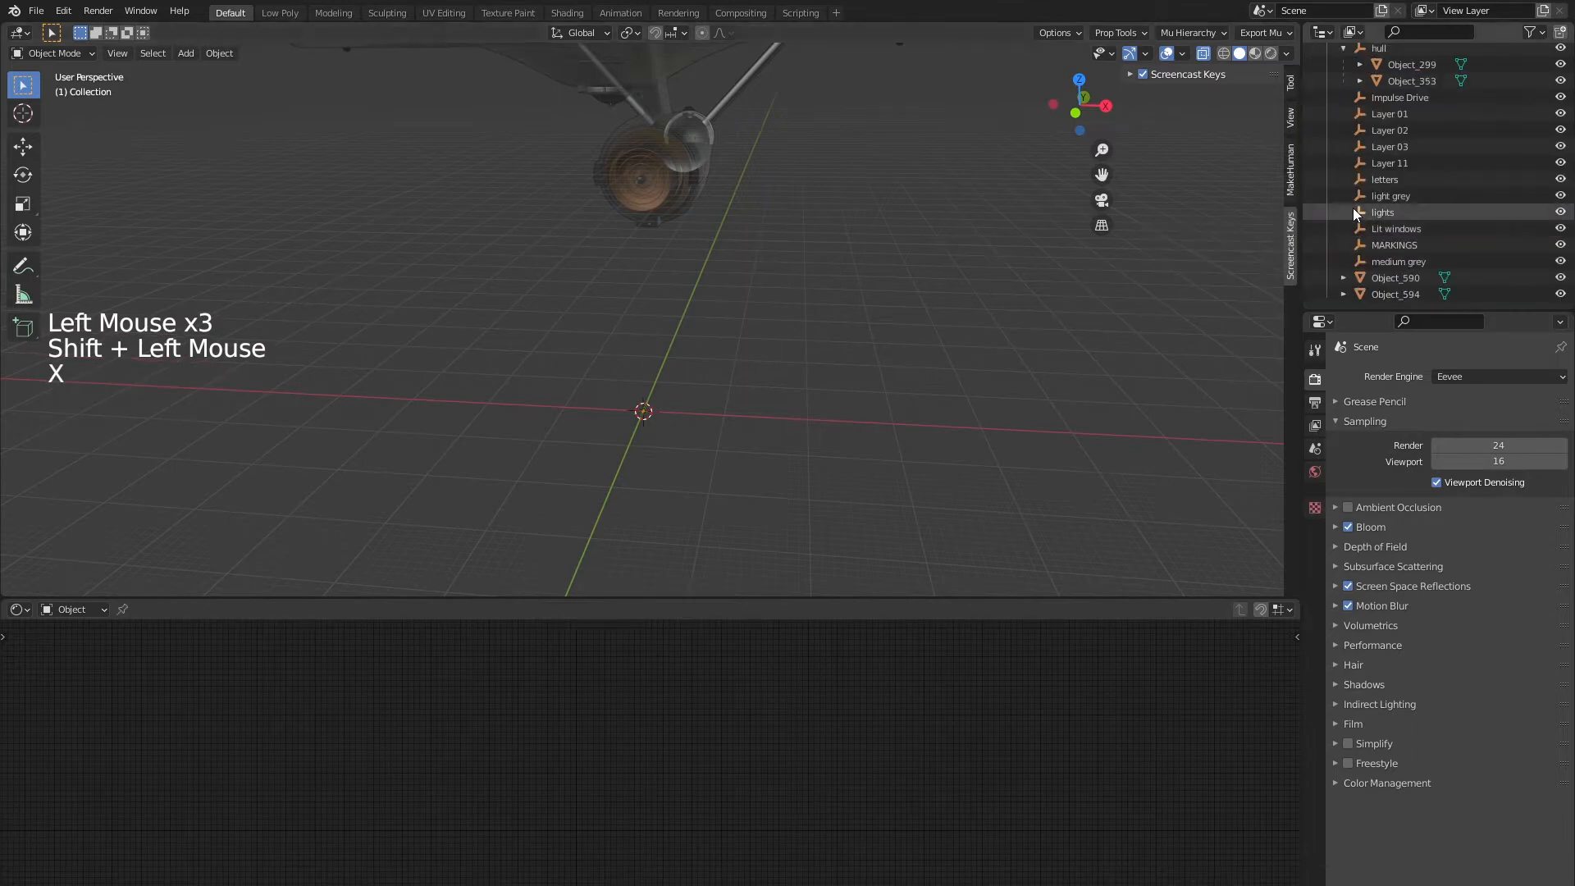
Locate the stray mesh Object_590 on the ship and examine it up close
{"action": "scroll", "coordinate": [1395, 210], "scroll_direction": "up", "scroll_amount": 3}
{"action": "scroll", "coordinate": [1478, 214], "scroll_direction": "down", "scroll_amount": 2}
{"action": "scroll", "coordinate": [1459, 238], "scroll_direction": "down", "scroll_amount": 2}
{"action": "left_click", "coordinate": [1404, 294]}
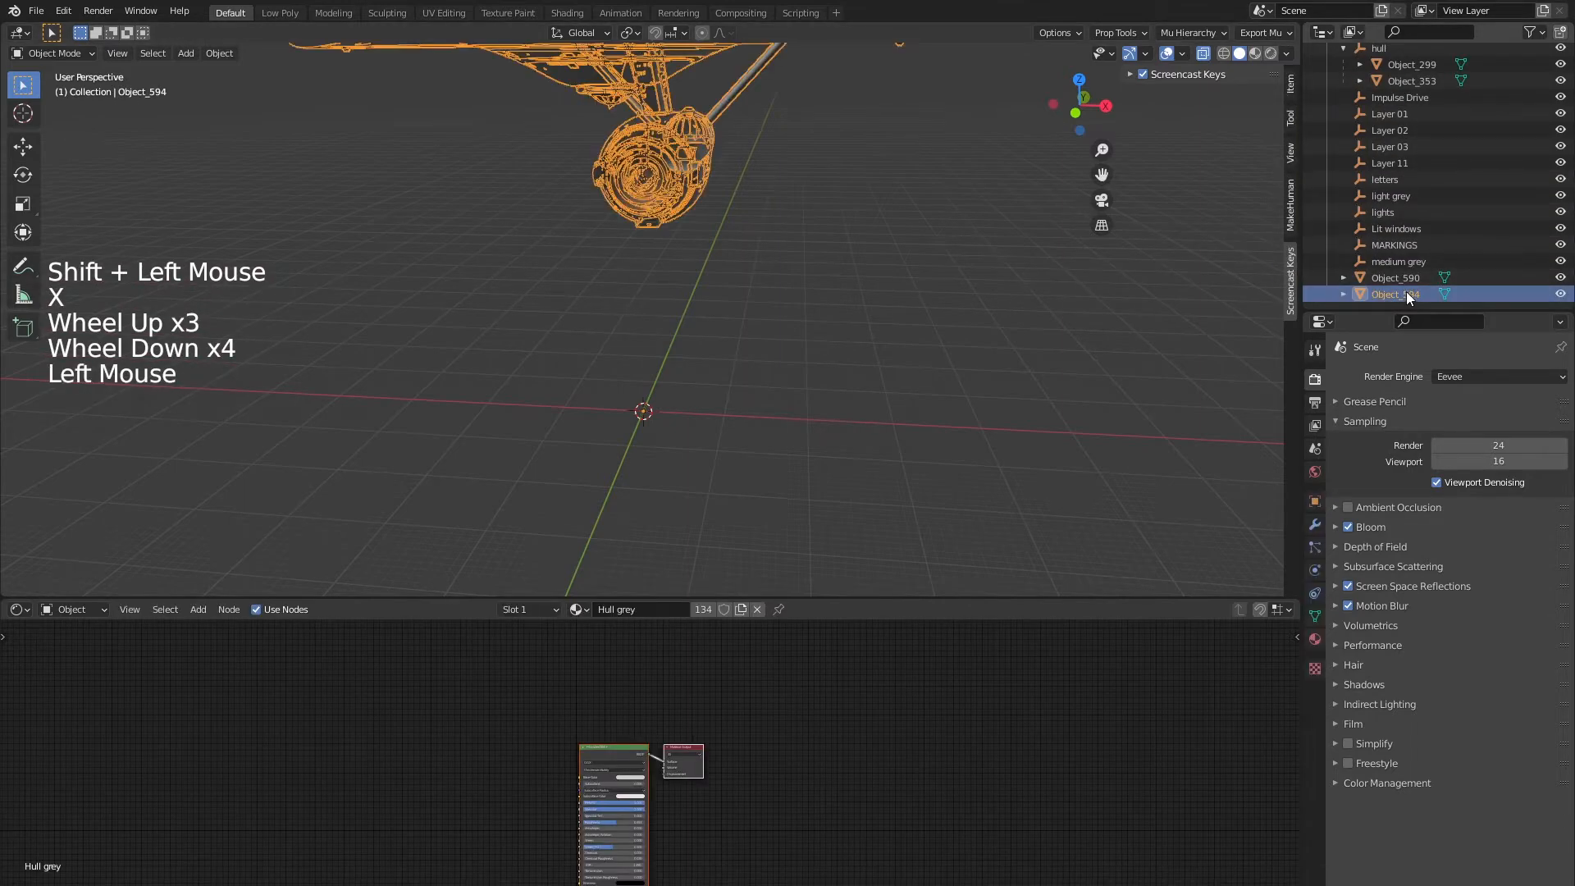
{"action": "left_click", "coordinate": [1404, 278]}
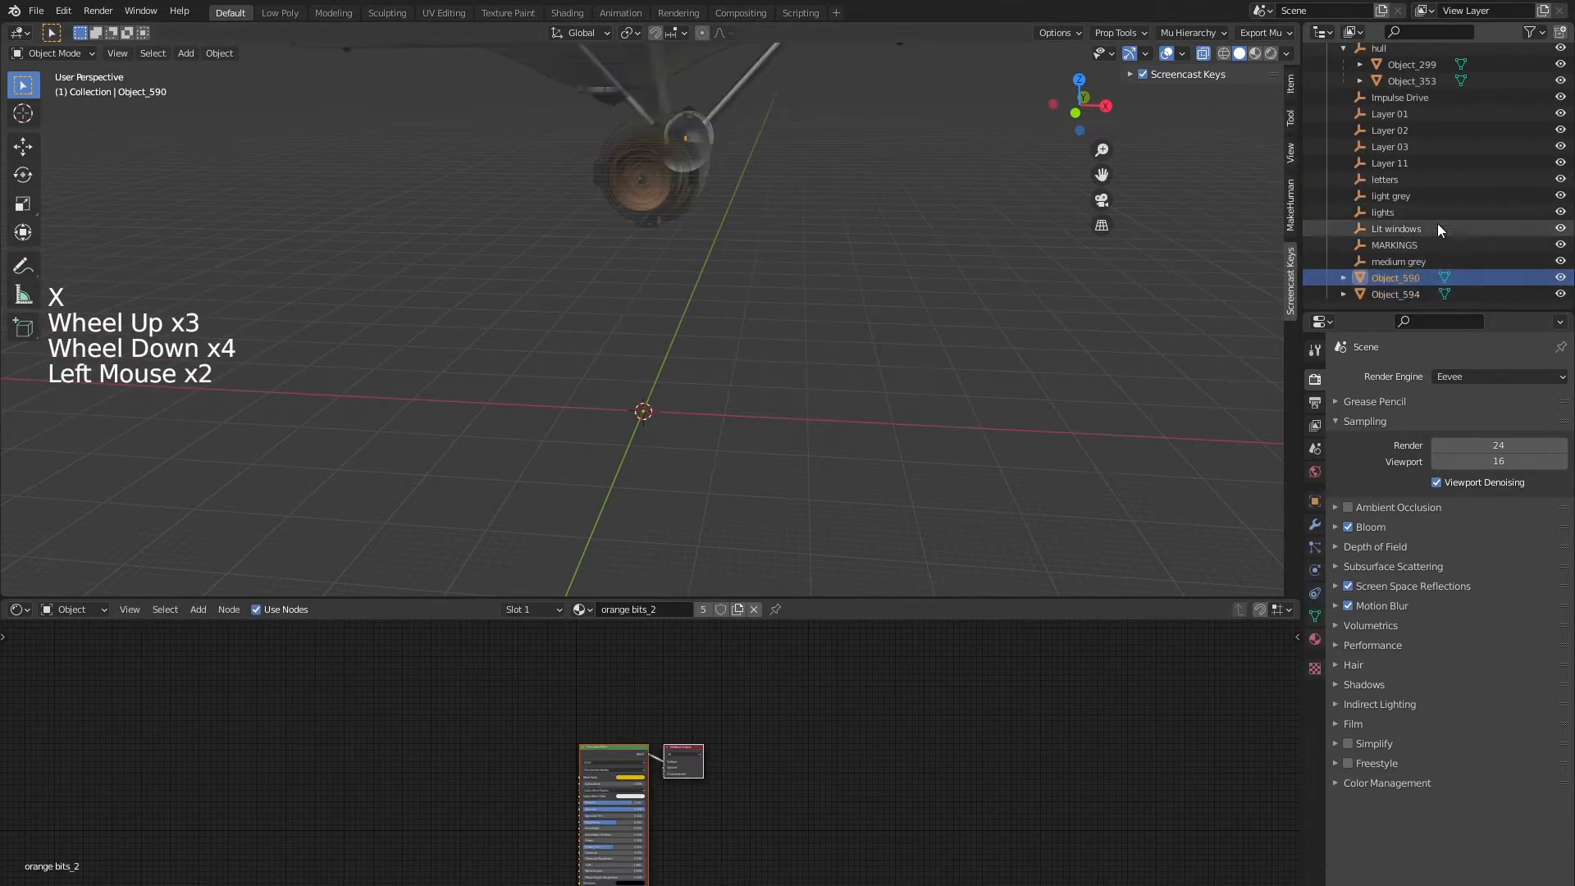
{"action": "scroll", "coordinate": [660, 148], "scroll_direction": "up", "scroll_amount": 5}
{"action": "middle_click_drag", "start_coordinate": [659, 155], "coordinate": [734, 348], "text": "shift"}
{"action": "key", "text": "KP_Decimal"}
{"action": "scroll", "coordinate": [738, 287], "scroll_direction": "down", "scroll_amount": 12}
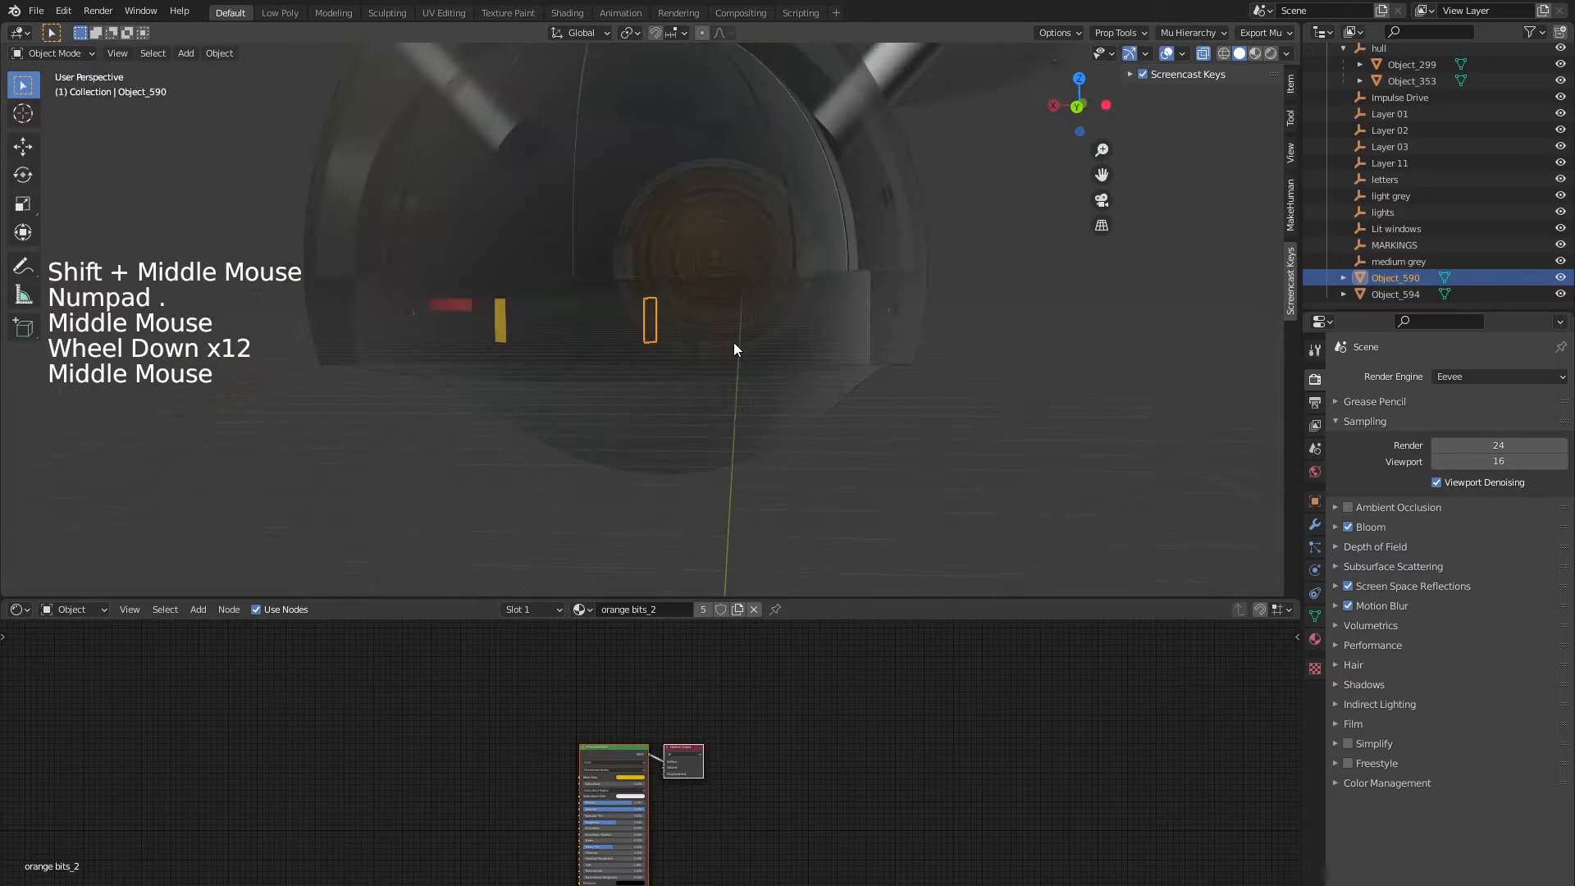
Compare Object_594 with the stray meshes Object_590, Object_353 and Object_299 around the secondary hull's rear
{"action": "left_click", "coordinate": [1404, 295]}
{"action": "left_click", "coordinate": [1407, 278]}
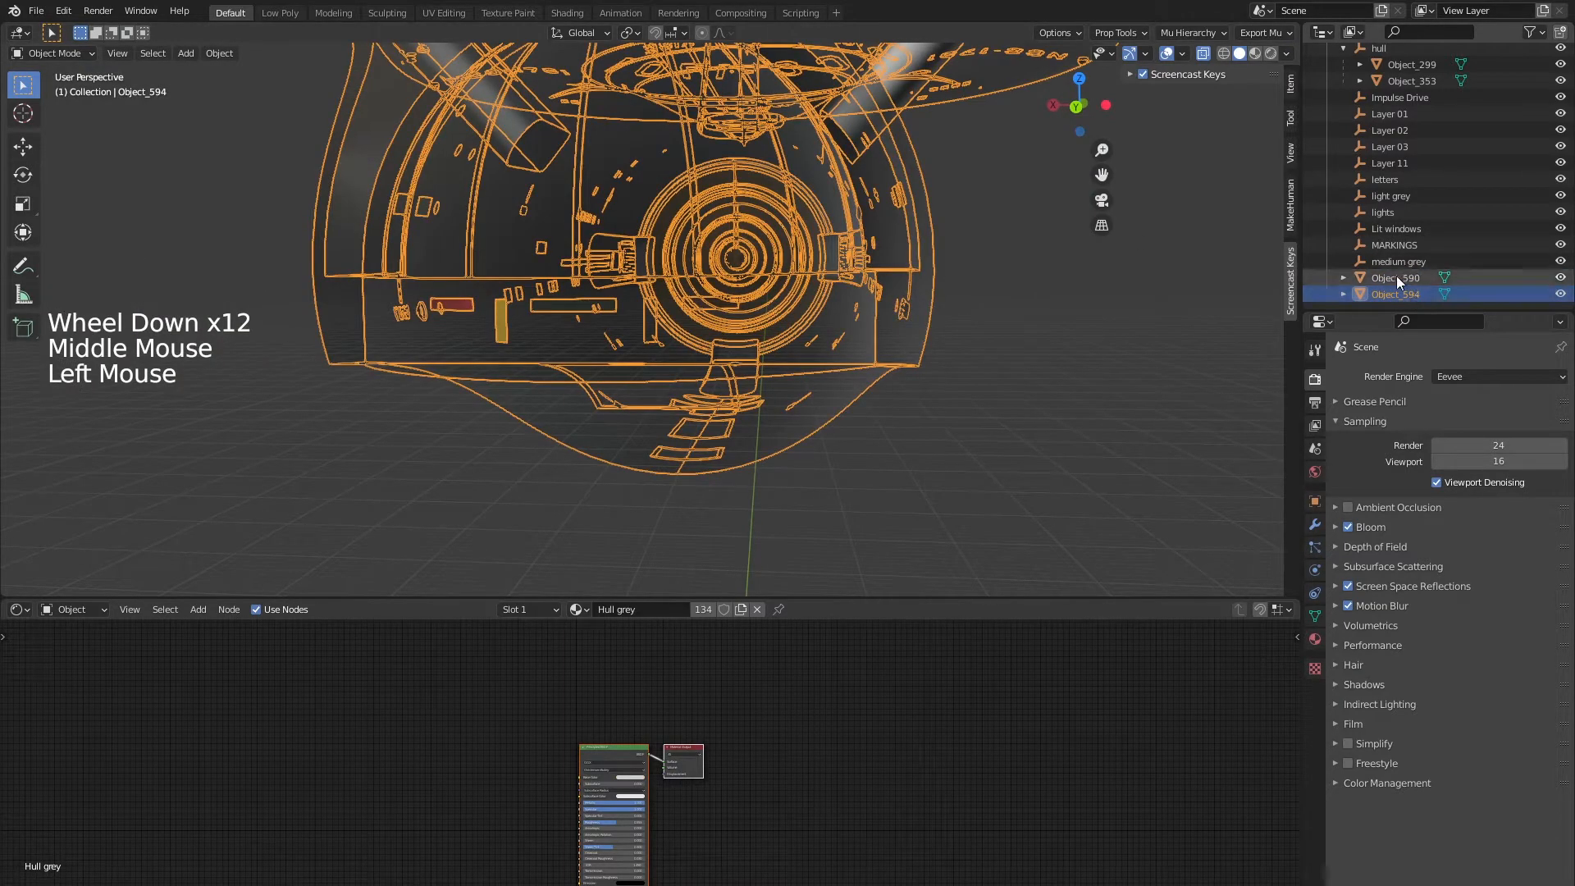
{"action": "left_click", "coordinate": [1407, 75]}
{"action": "left_click", "coordinate": [1414, 64]}
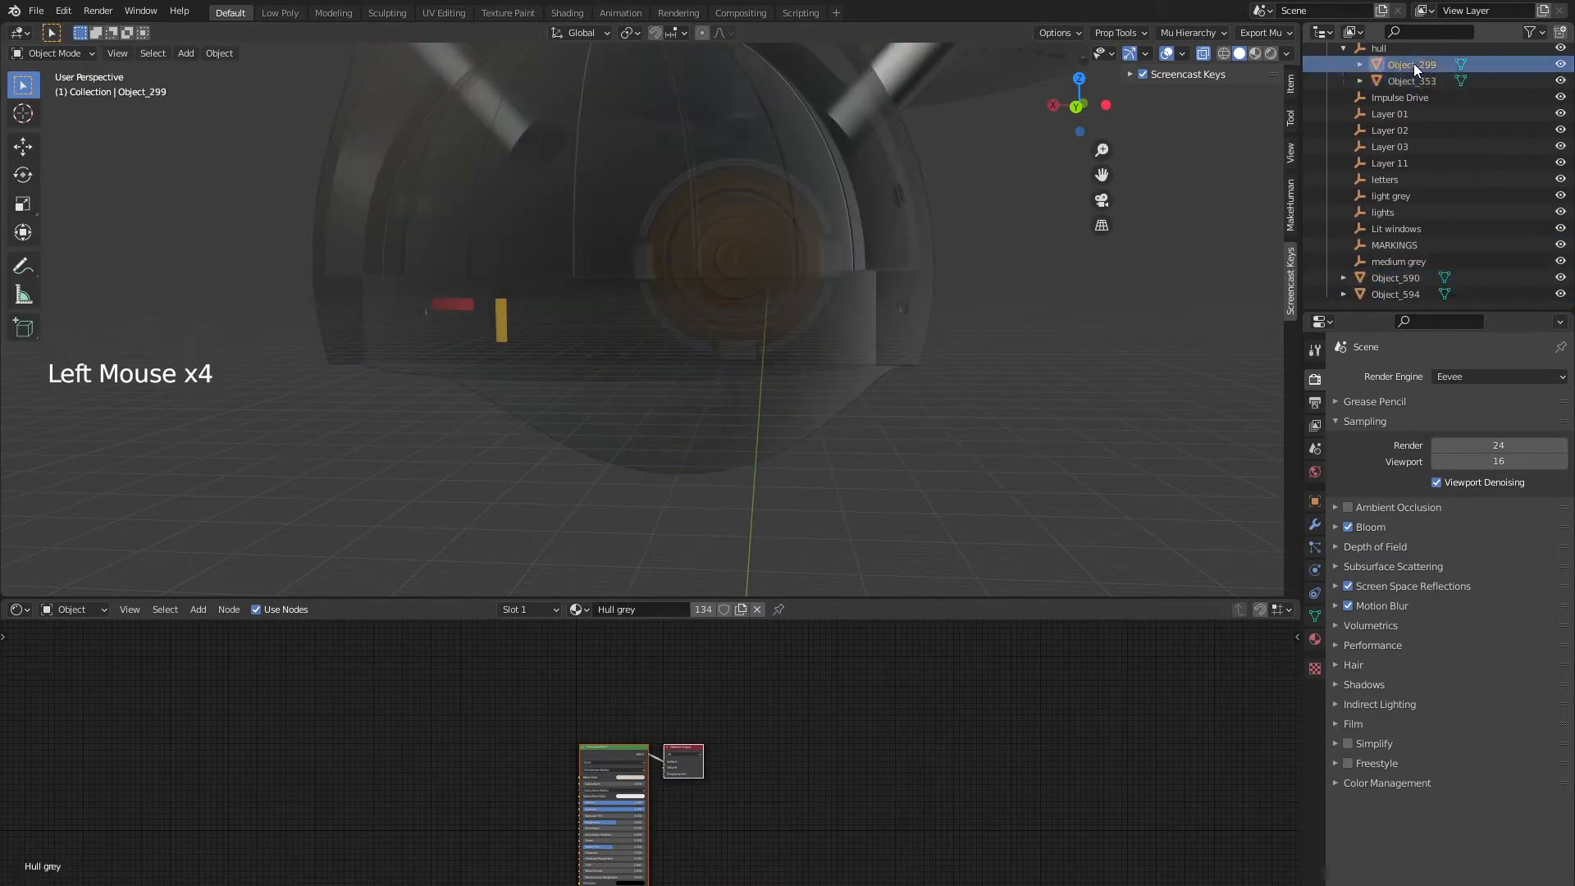
{"action": "scroll", "coordinate": [1103, 260], "scroll_direction": "down", "scroll_amount": 2}
{"action": "scroll", "coordinate": [639, 336], "scroll_direction": "up", "scroll_amount": 3}
{"action": "middle_click_drag", "start_coordinate": [587, 341], "coordinate": [476, 362]}
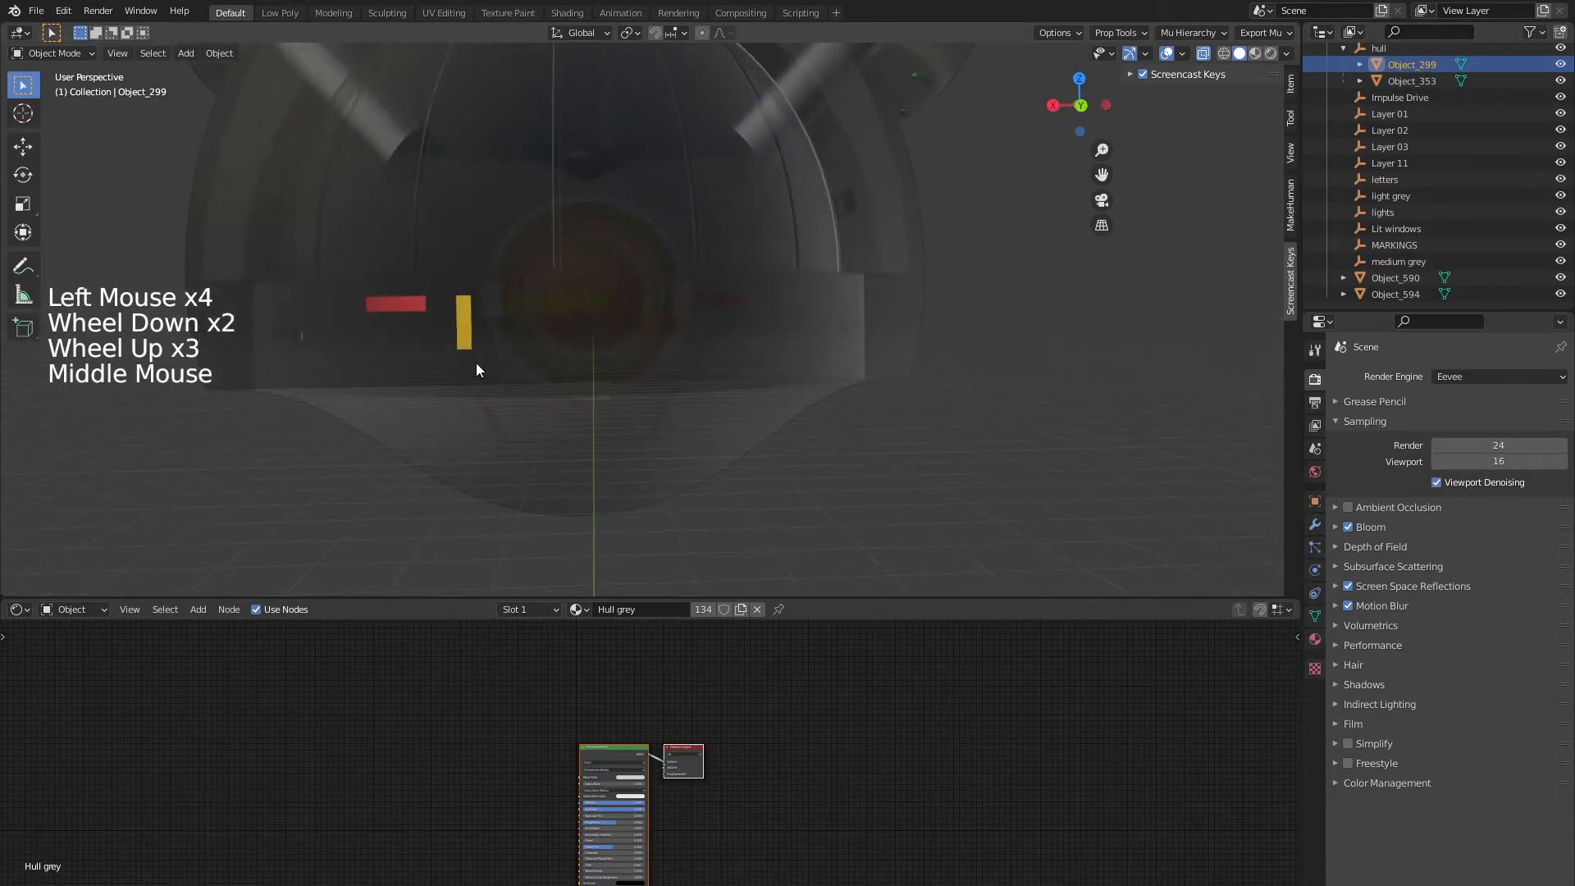
{"action": "left_click", "coordinate": [463, 336]}
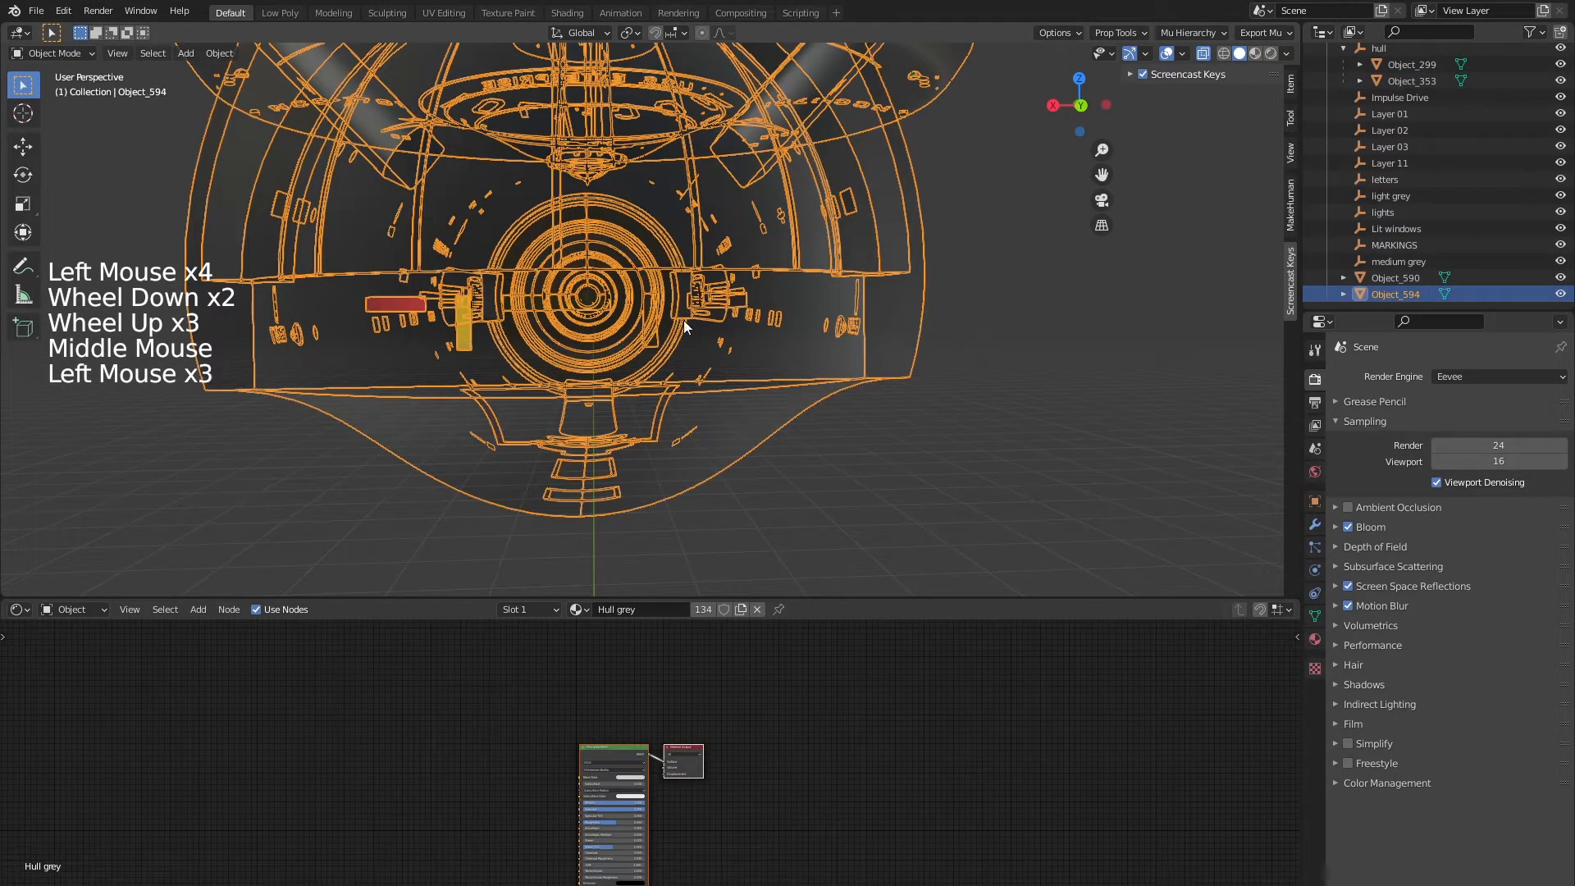
Join Object_590 into the main ship mesh Object_594 and deselect the result
{"action": "left_click", "coordinate": [1404, 277]}
{"action": "left_click", "coordinate": [1409, 295], "text": "shift"}
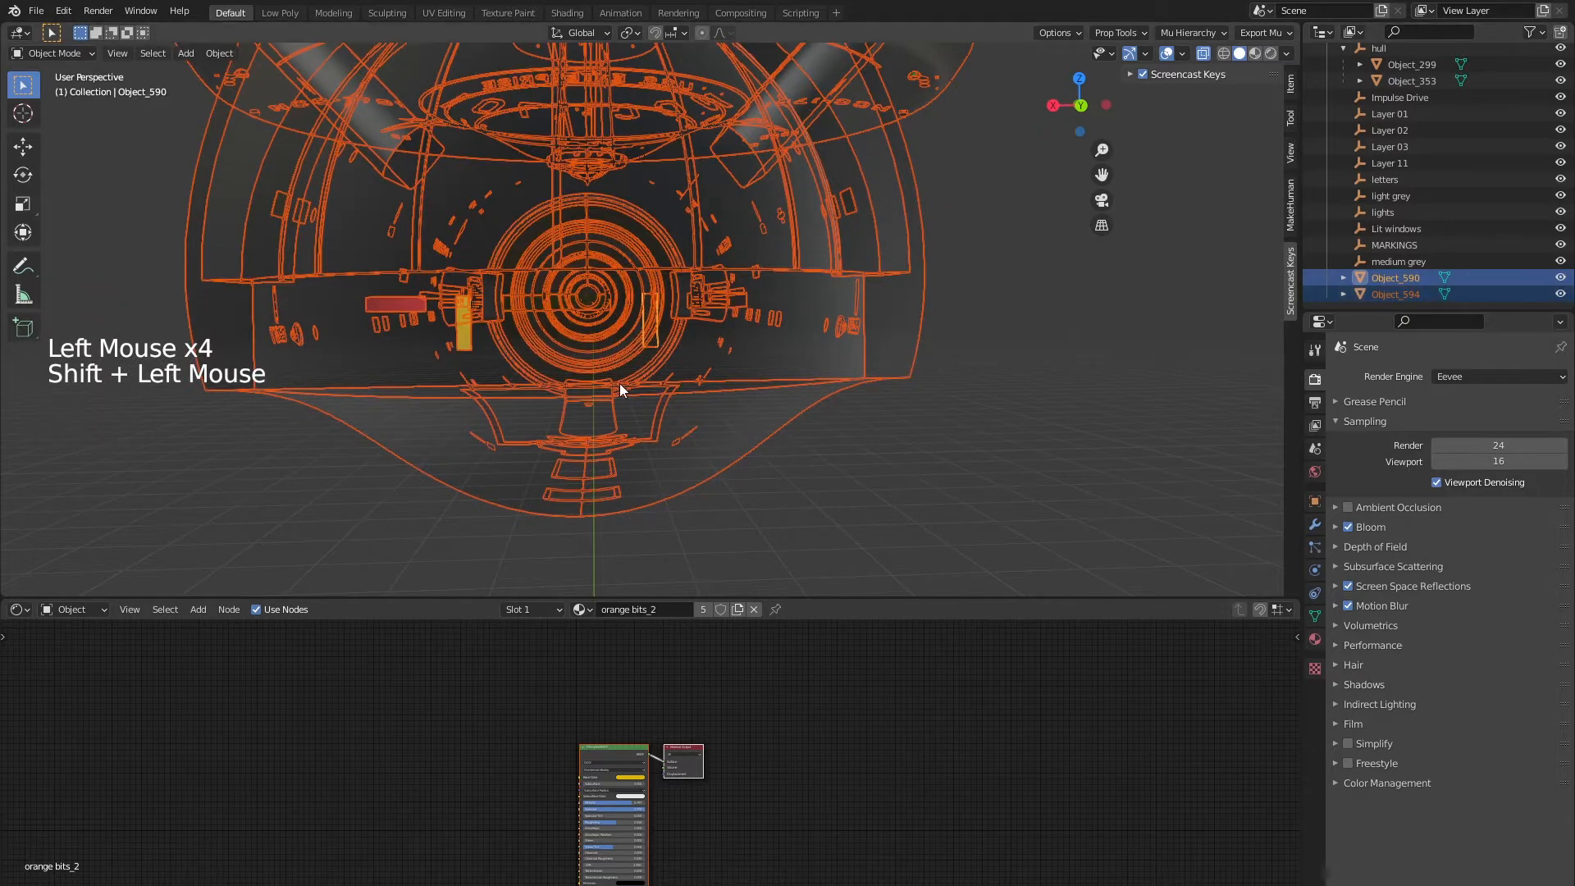
{"action": "left_click", "coordinate": [1424, 288]}
{"action": "left_click", "coordinate": [1398, 275], "text": "shift"}
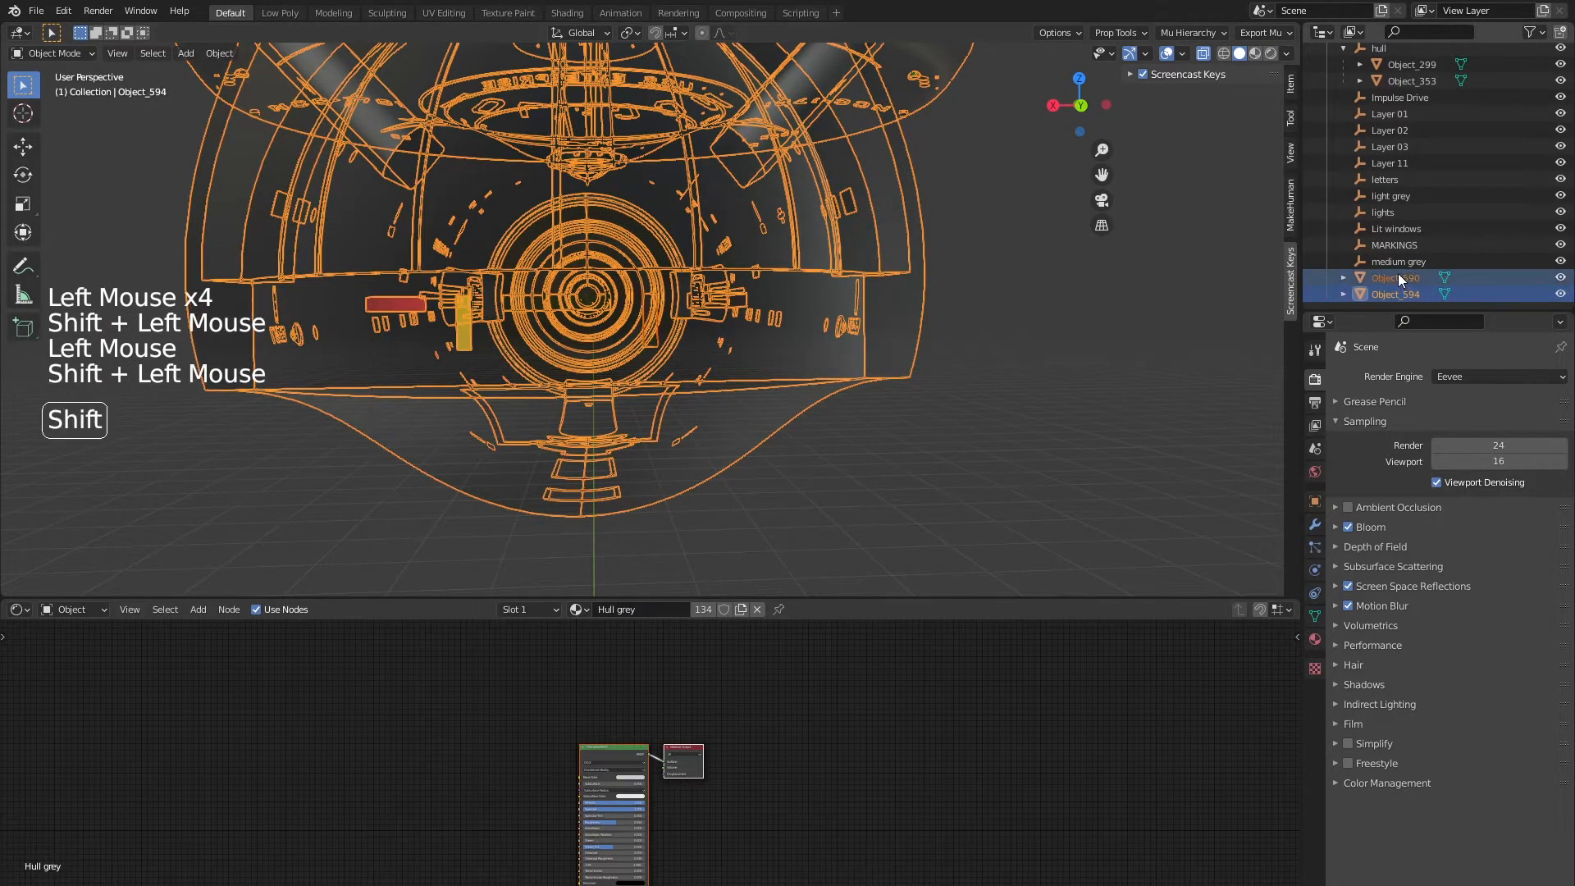
{"action": "key", "text": "ctrl+j"}
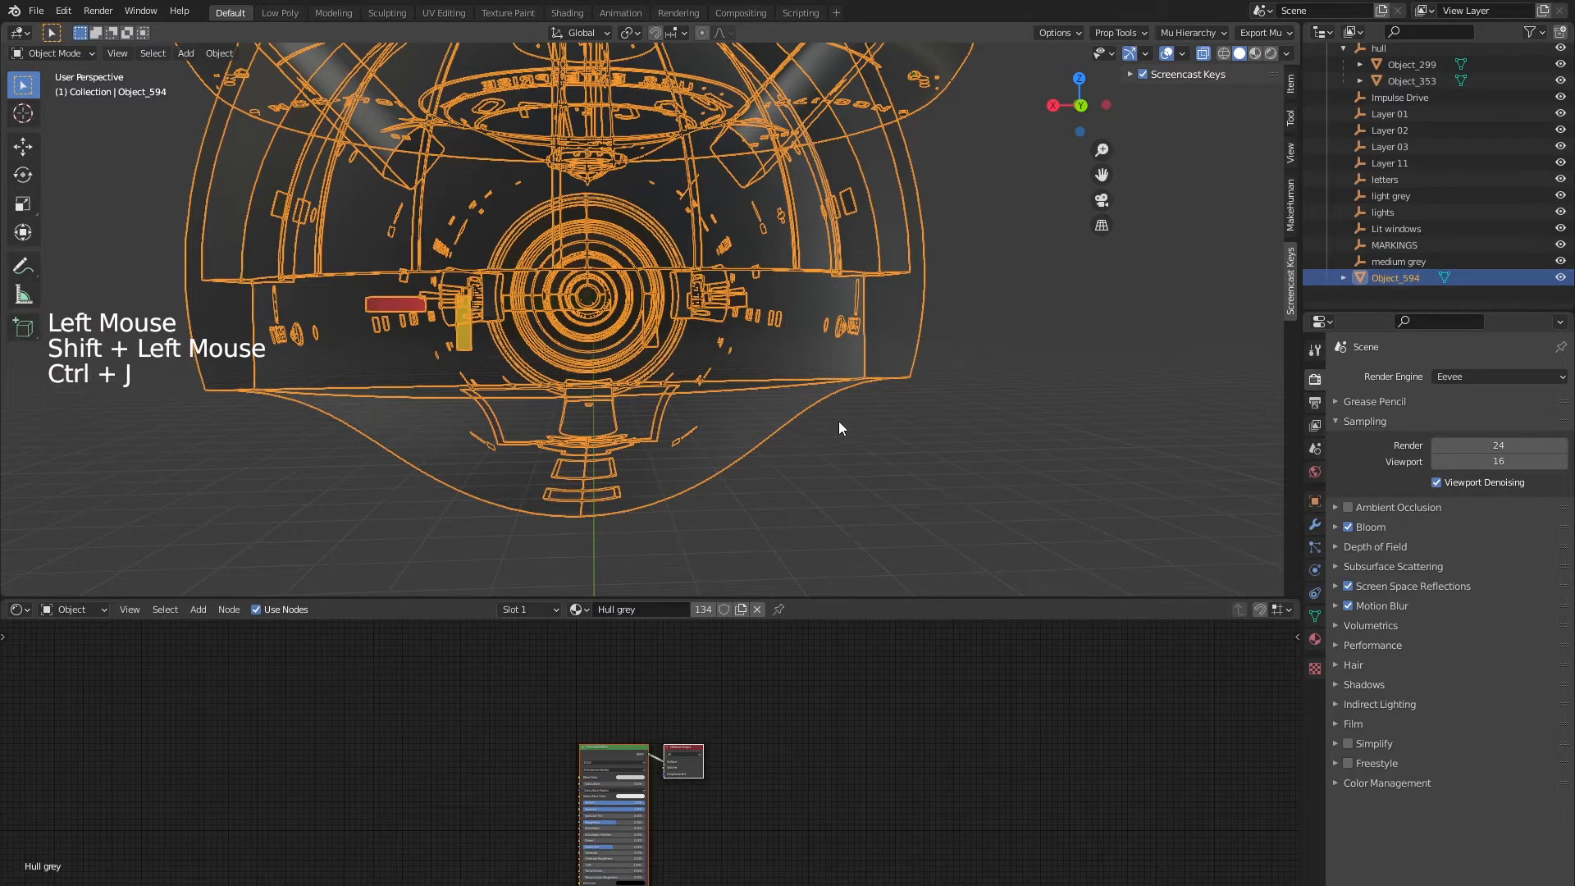
{"action": "left_click", "coordinate": [845, 425]}
{"action": "middle_click_drag", "start_coordinate": [963, 408], "coordinate": [903, 450]}
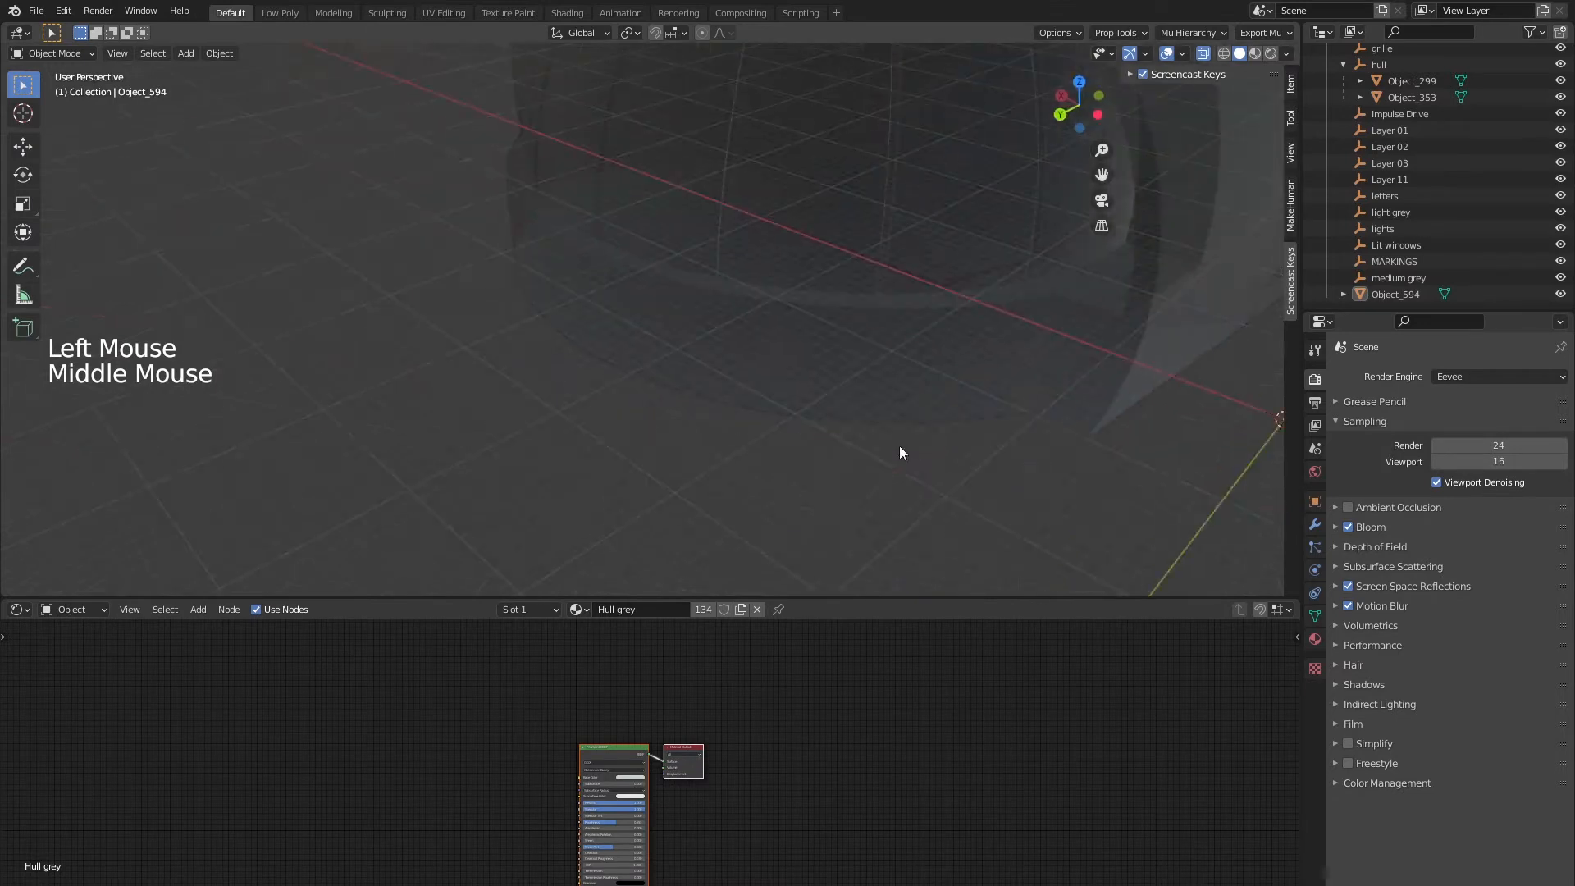
Box-select everything located at the world origin, including the remaining empties, and delete it
{"action": "left_click", "coordinate": [1396, 277]}
{"action": "left_click", "coordinate": [1399, 116], "text": "shift"}
{"action": "left_click", "coordinate": [1399, 117]}
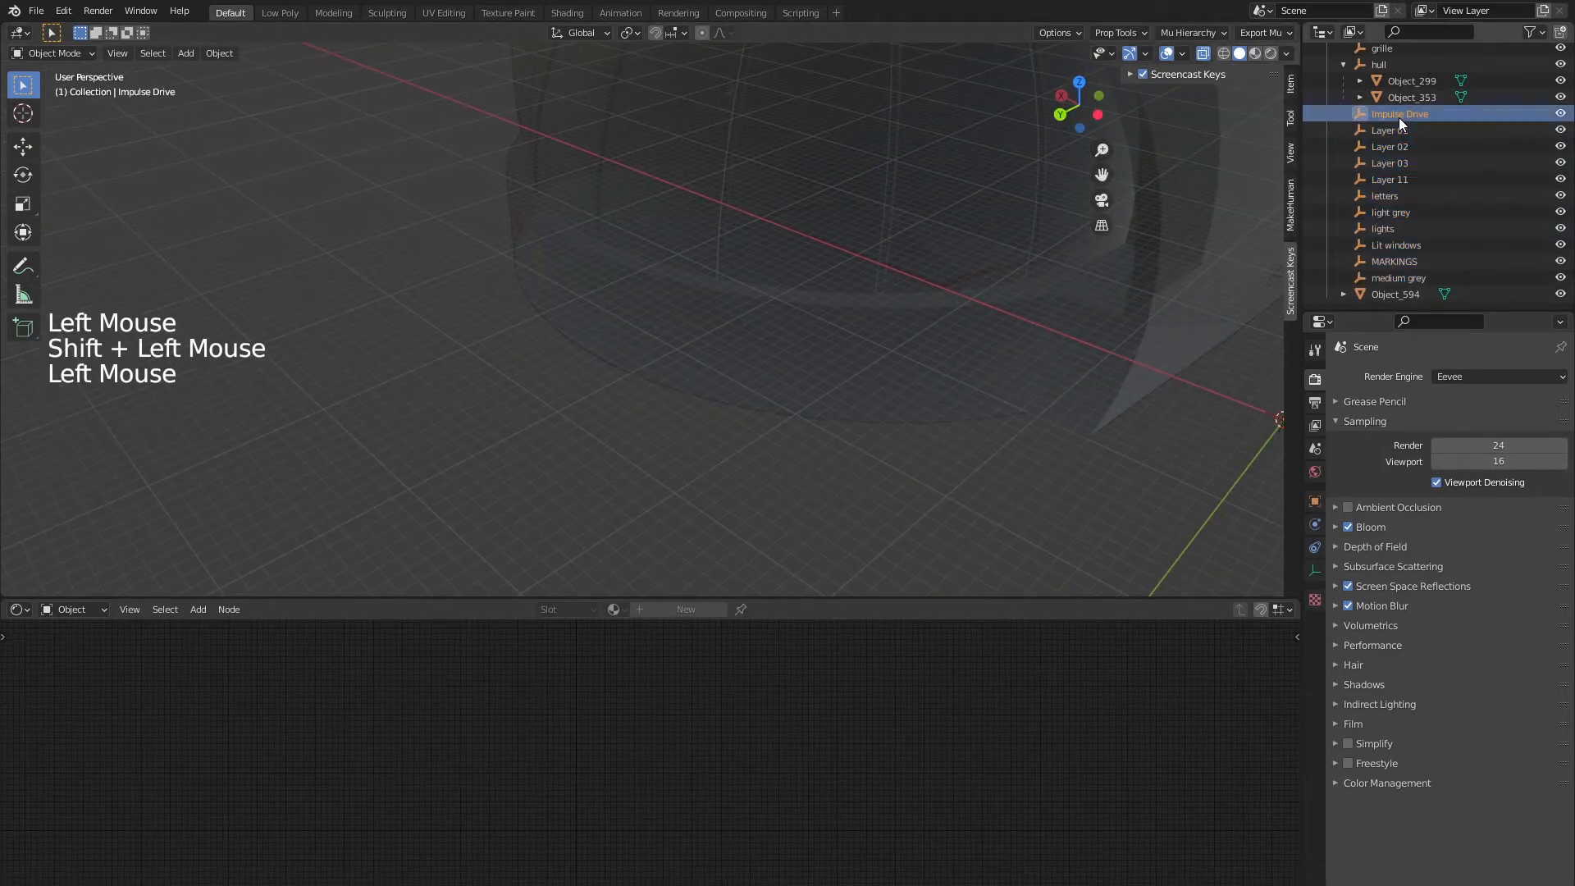
{"action": "scroll", "coordinate": [956, 162], "scroll_direction": "down", "scroll_amount": 7}
{"action": "key", "text": "KP_Decimal"}
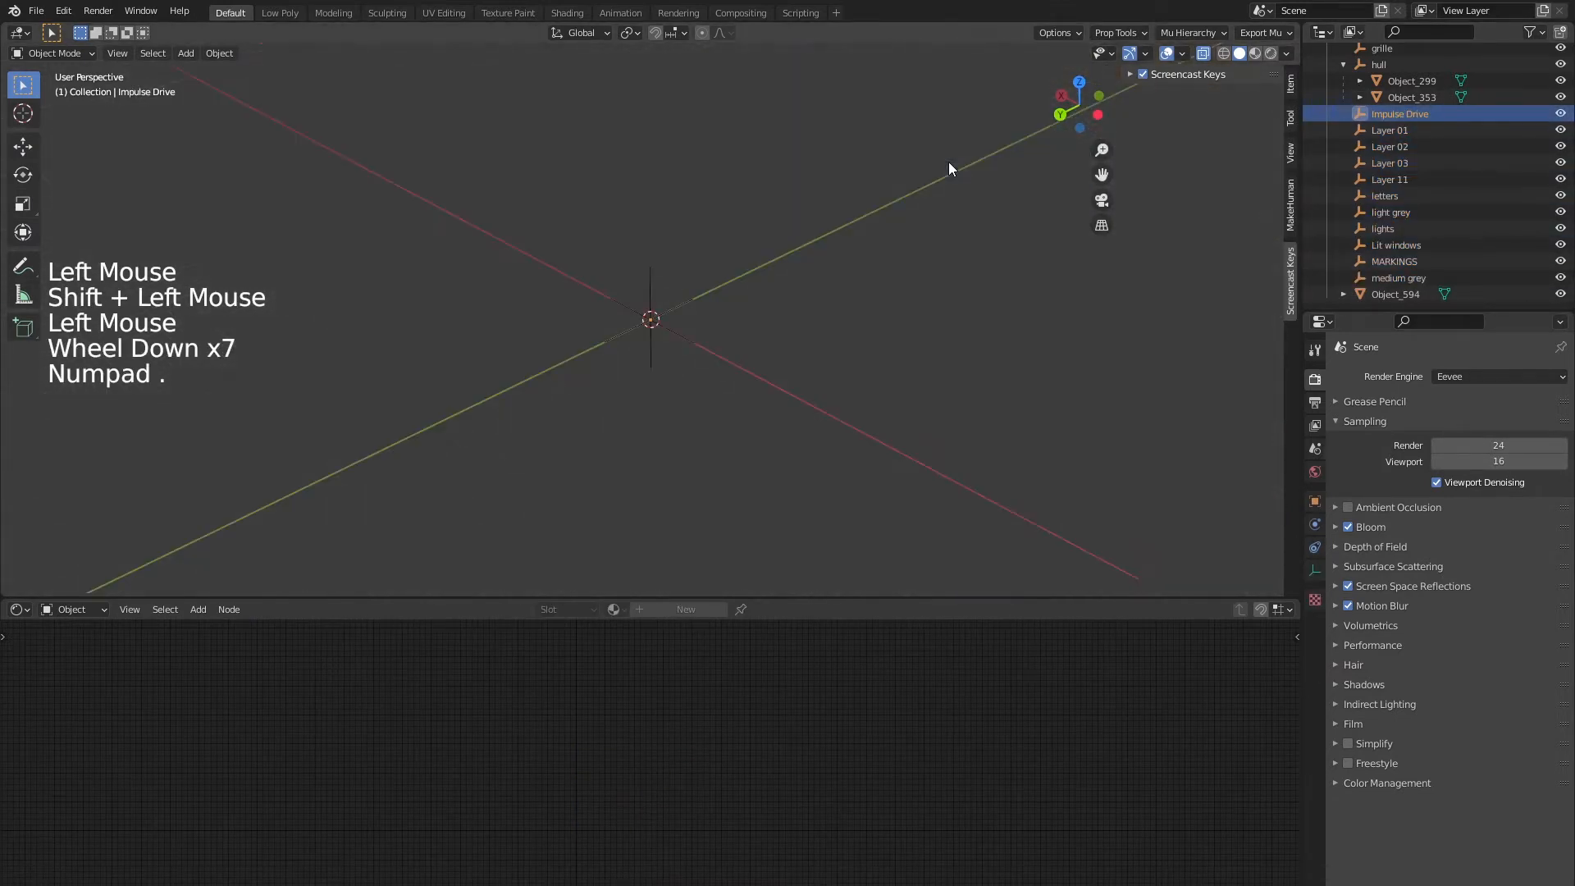
{"action": "scroll", "coordinate": [738, 257], "scroll_direction": "down", "scroll_amount": 12}
{"action": "scroll", "coordinate": [545, 422], "scroll_direction": "up", "scroll_amount": 2}
{"action": "left_click_drag", "start_coordinate": [545, 421], "coordinate": [693, 257]}
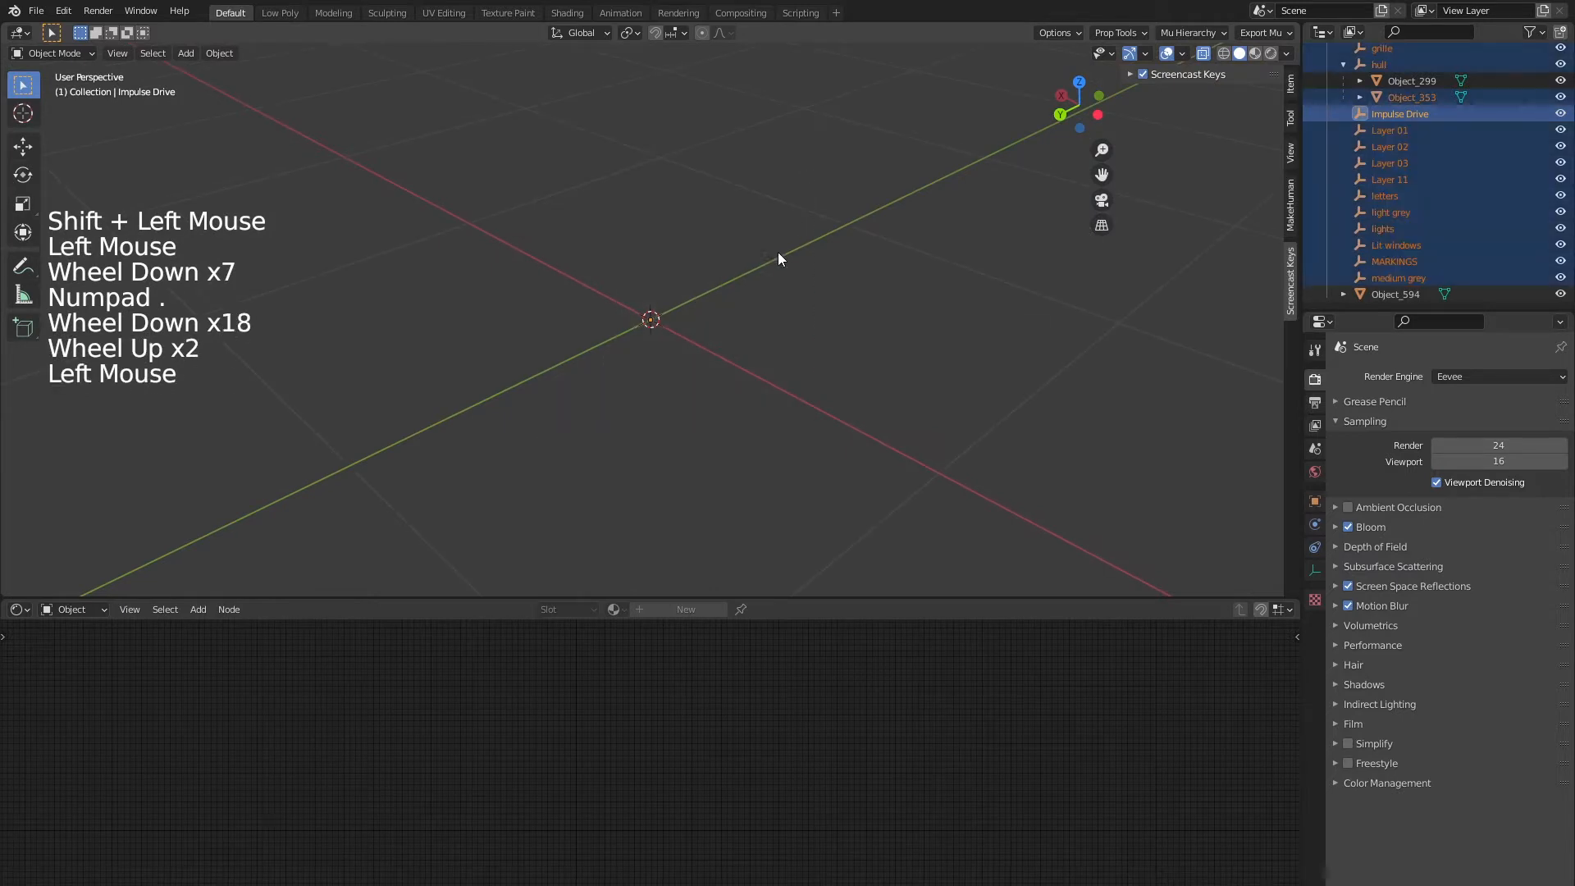
{"action": "key", "text": "x"}
{"action": "left_click", "coordinate": [755, 289]}
{"action": "scroll", "coordinate": [742, 330], "scroll_direction": "down", "scroll_amount": 7}
{"action": "scroll", "coordinate": [1512, 100], "scroll_direction": "up", "scroll_amount": 6}
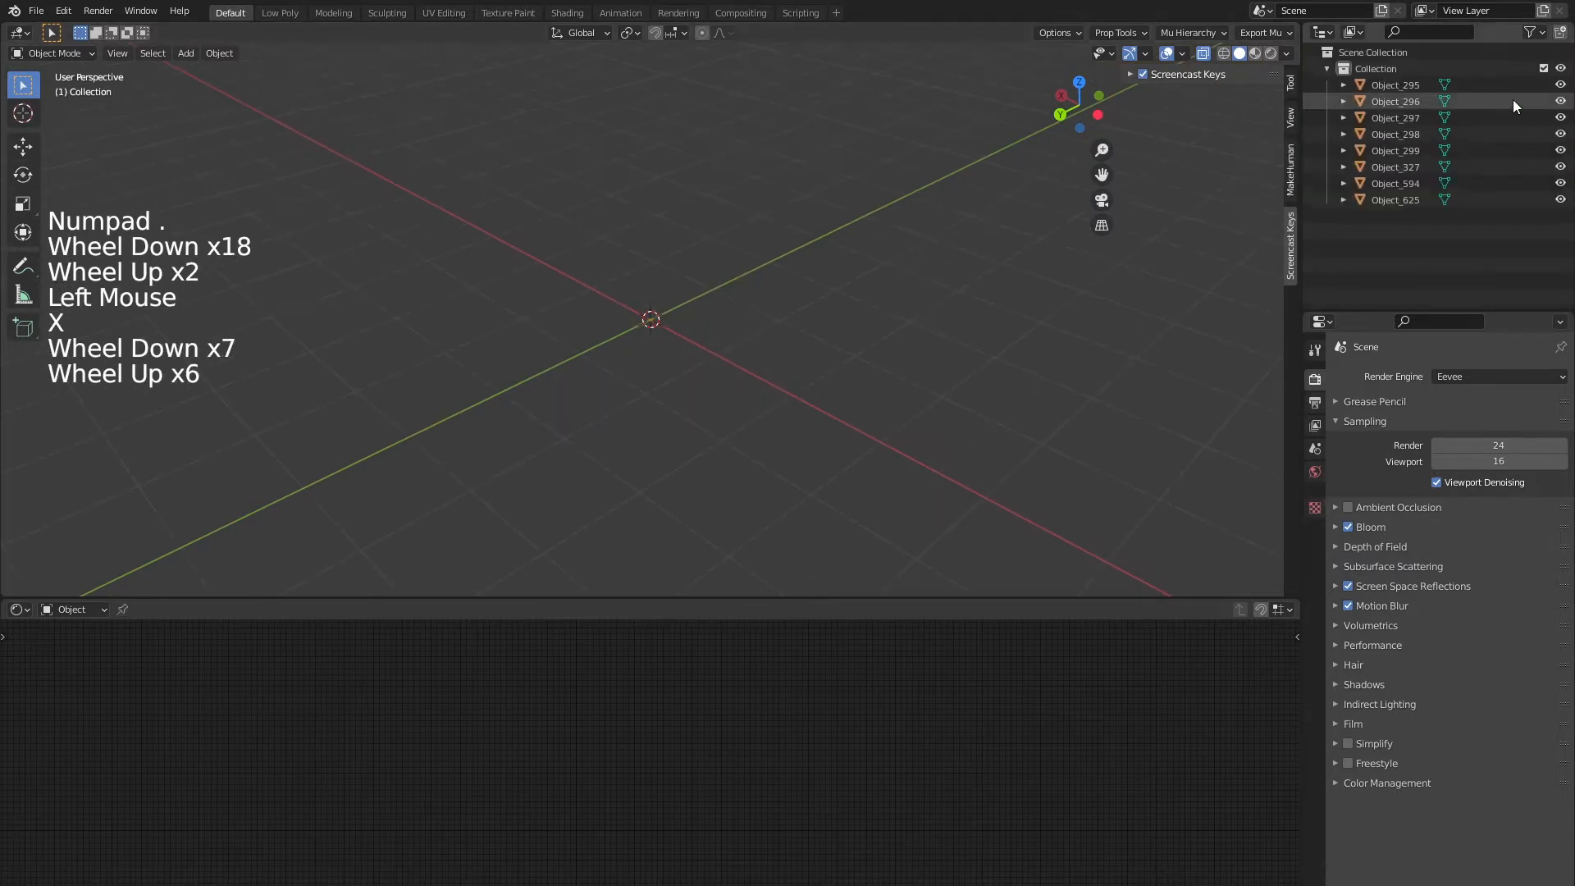
Join all the remaining meshes, Object_295 through Object_625, into one object with Object_594 as the active object
{"action": "scroll", "coordinate": [717, 305], "scroll_direction": "down", "scroll_amount": 14}
{"action": "middle_click_drag", "start_coordinate": [421, 267], "coordinate": [520, 284], "text": "shift"}
{"action": "scroll", "coordinate": [520, 284], "scroll_direction": "down", "scroll_amount": 5}
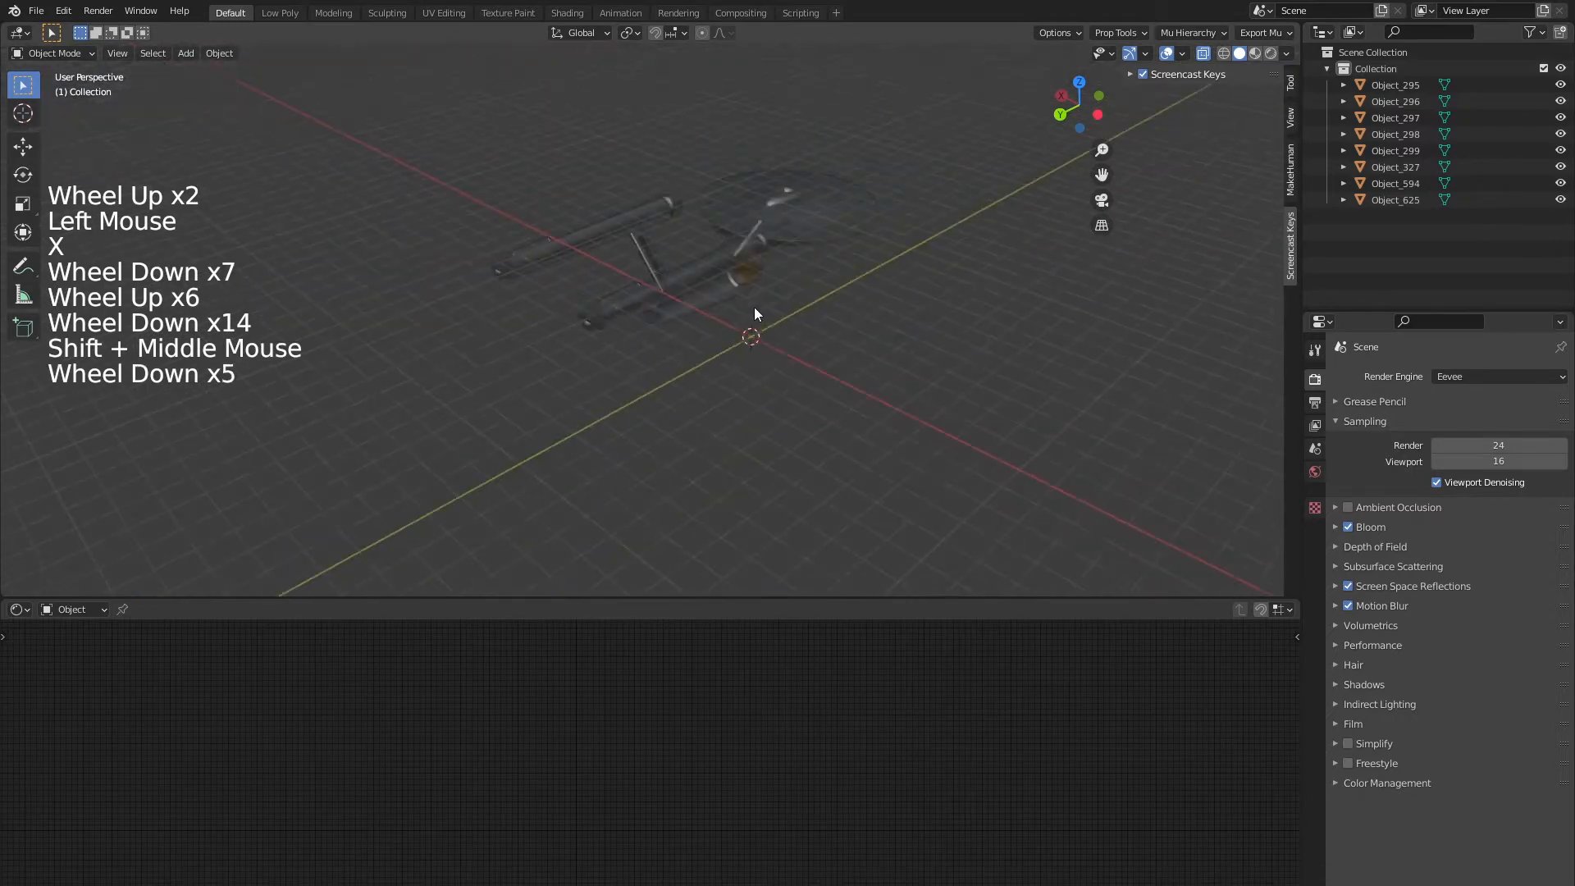
{"action": "left_click", "coordinate": [1420, 200]}
{"action": "left_click", "coordinate": [1413, 165]}
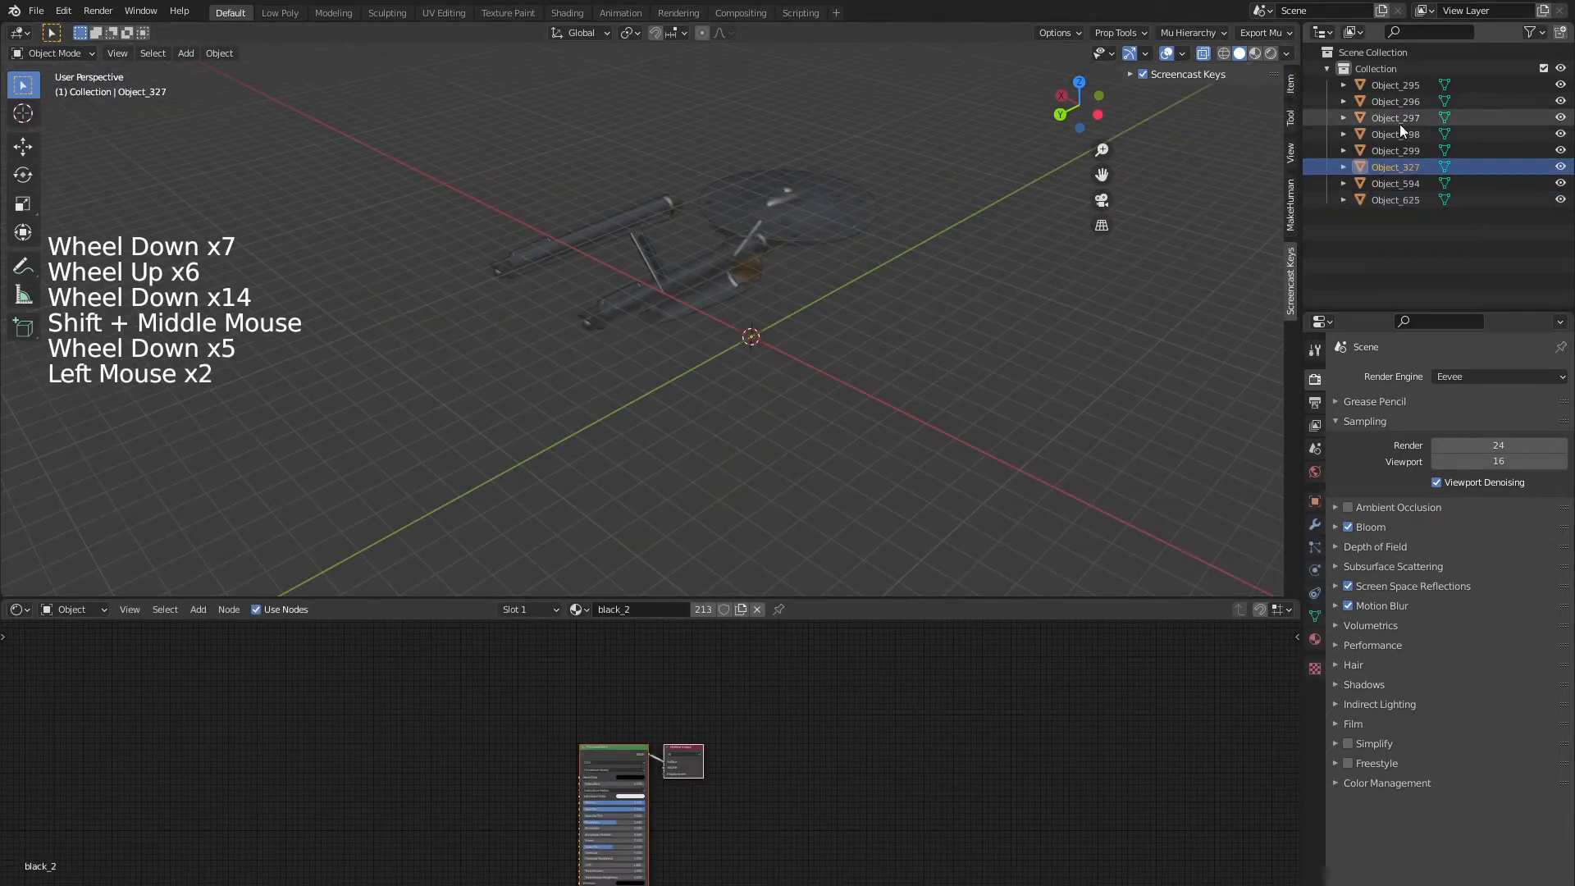
{"action": "left_click", "coordinate": [1399, 120]}
{"action": "left_click", "coordinate": [1396, 85]}
{"action": "left_click", "coordinate": [1405, 197], "text": "shift"}
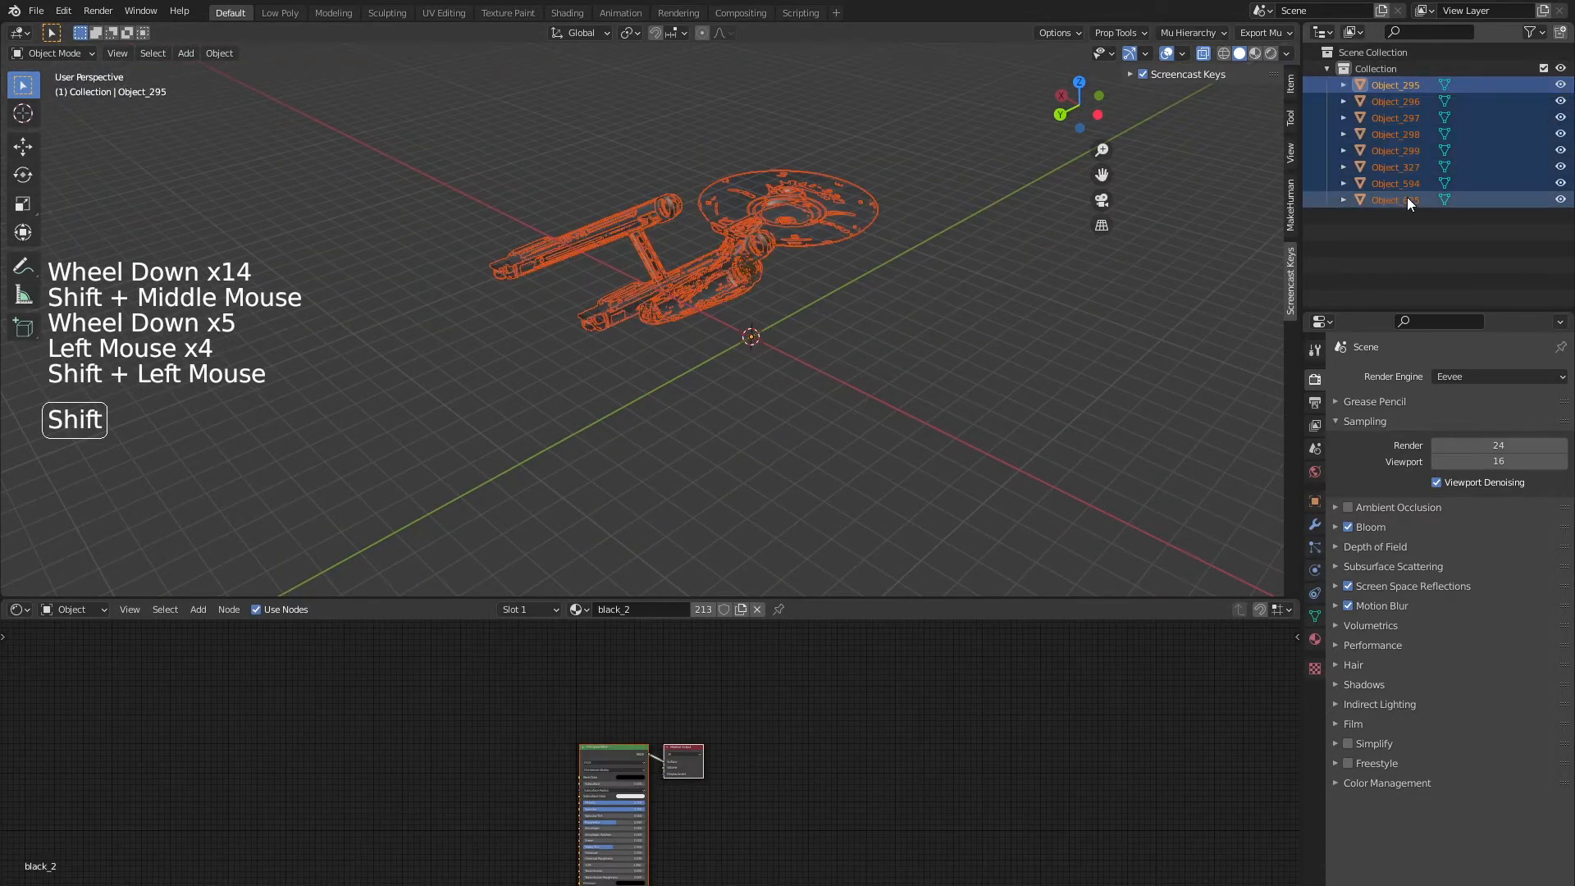
{"action": "left_click", "coordinate": [1407, 195], "text": "shift"}
{"action": "left_click", "coordinate": [1406, 199], "text": "shift"}
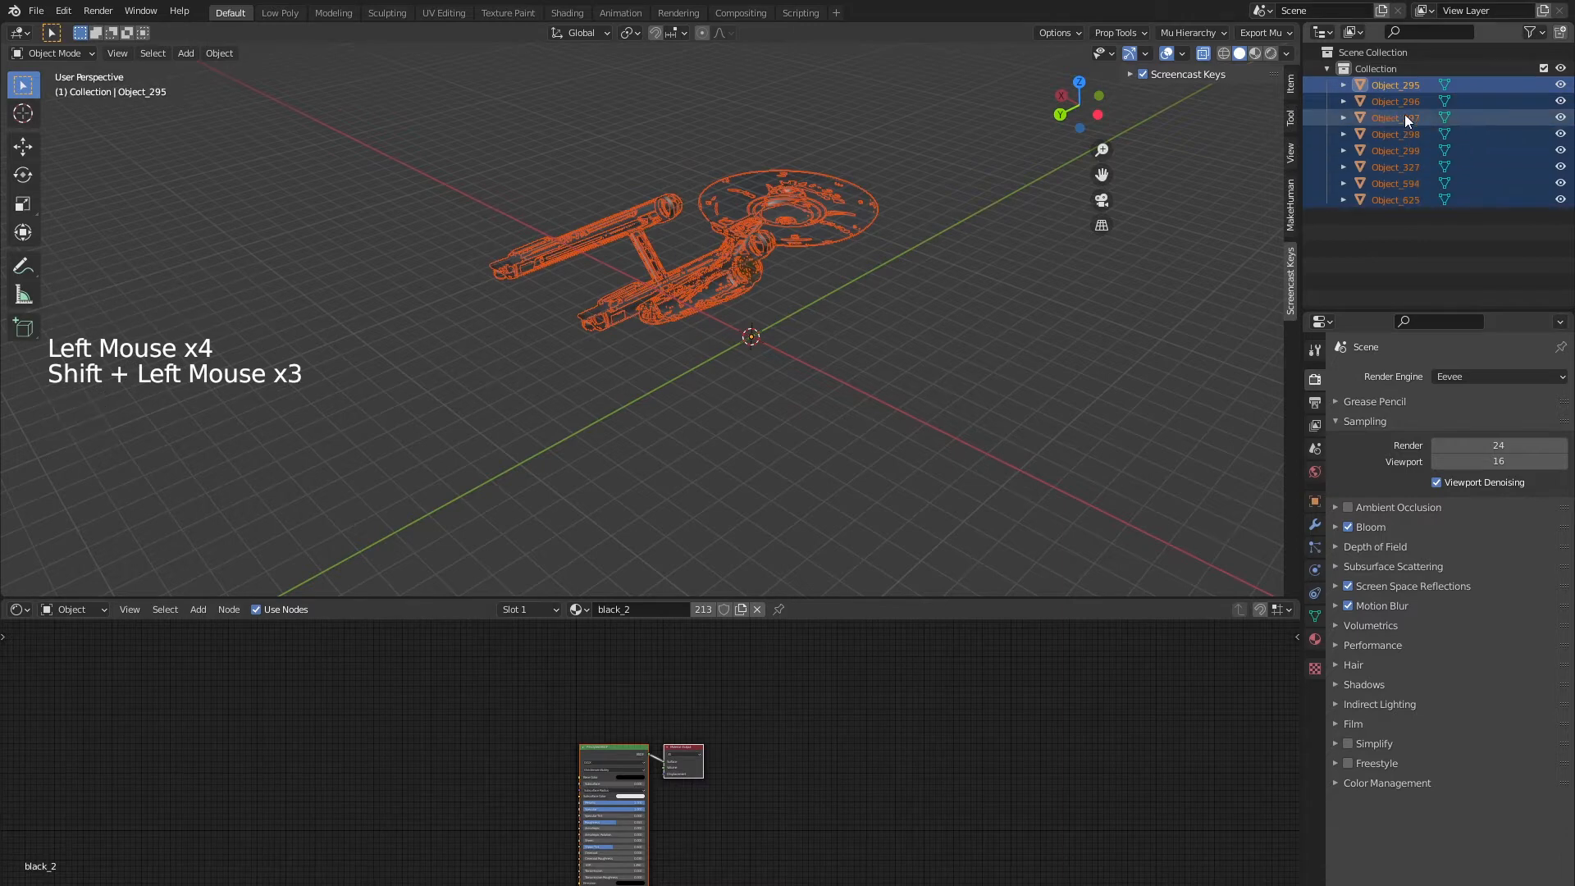
{"action": "left_click", "coordinate": [1404, 195], "text": "ctrl"}
{"action": "left_click", "coordinate": [1409, 187], "text": "ctrl"}
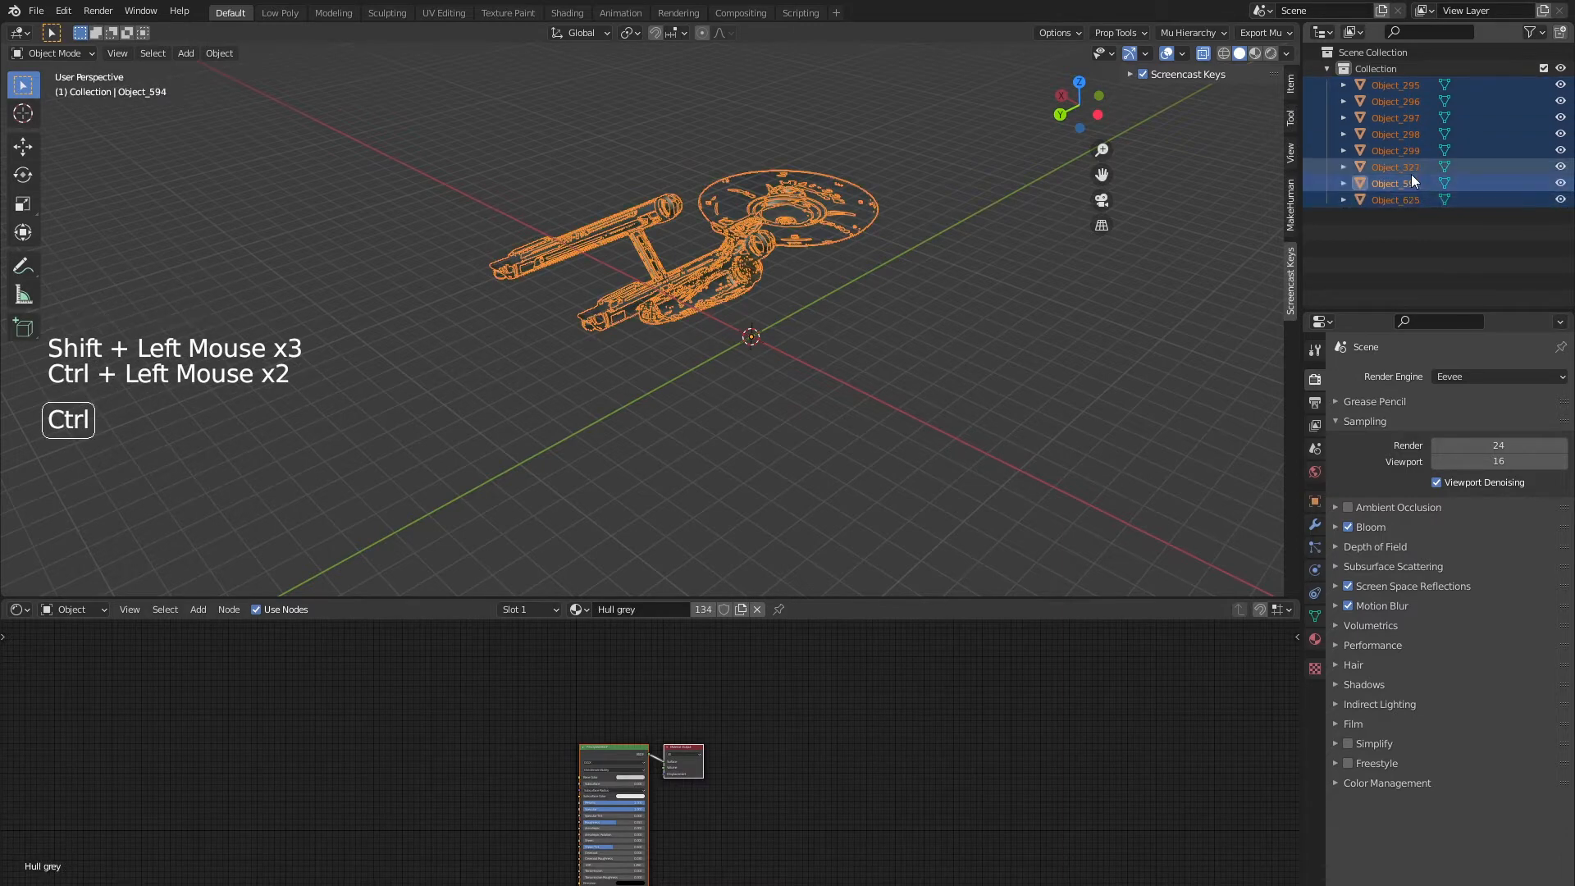
{"action": "key", "text": "ctrl+j"}
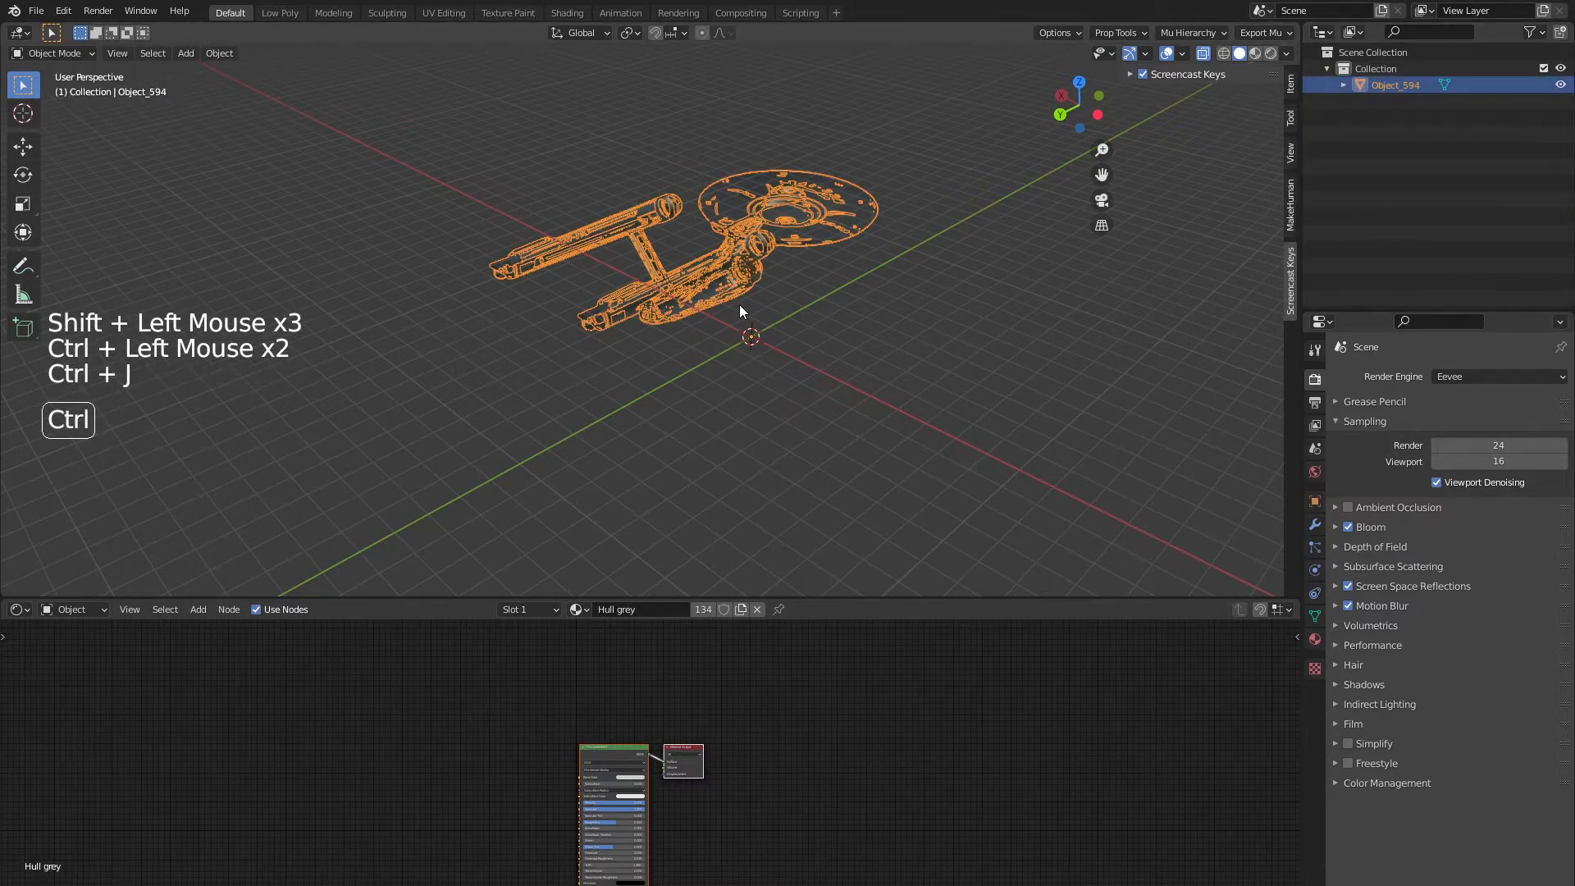
Rename the joined ship object to Enterprise
{"action": "scroll", "coordinate": [740, 304], "scroll_direction": "up", "scroll_amount": 5}
{"action": "middle_click_drag", "start_coordinate": [822, 313], "coordinate": [476, 416], "text": "shift"}
{"action": "middle_click_drag", "start_coordinate": [476, 415], "coordinate": [738, 377], "text": "shift"}
{"action": "double_click", "coordinate": [1384, 87]}
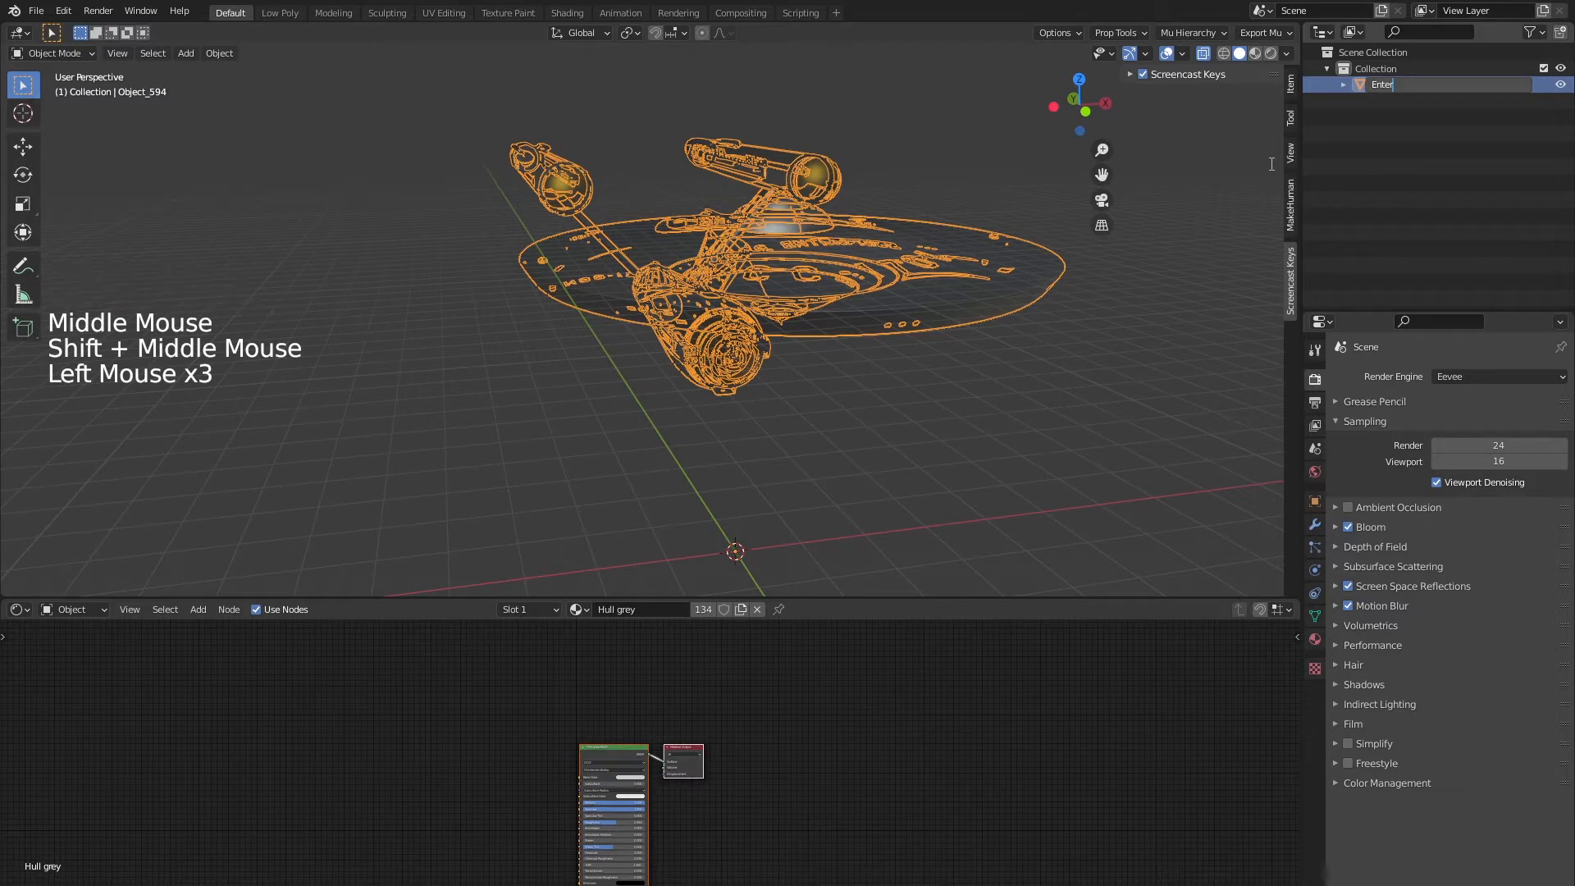
{"action": "type", "text": "Enterpris"}
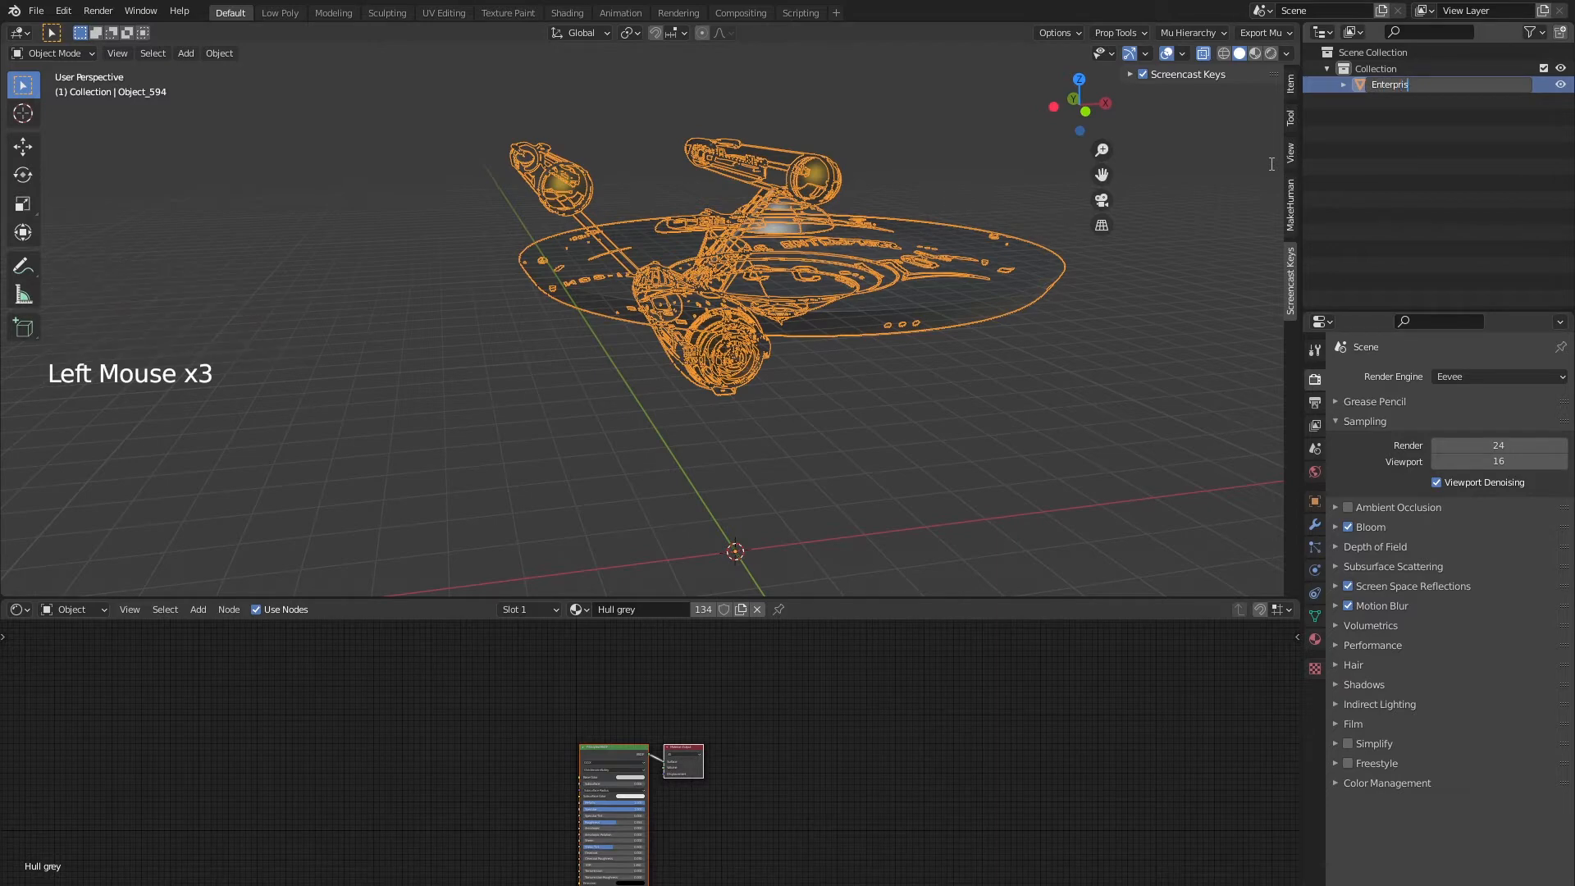
{"action": "type", "text": "e"}
{"action": "key", "text": "Return"}
Deselect the ship and turn off X-ray display so its surfaces are drawn solid
{"action": "scroll", "coordinate": [613, 341], "scroll_direction": "down", "scroll_amount": 4}
{"action": "left_click", "coordinate": [930, 348]}
{"action": "middle_click_drag", "start_coordinate": [930, 348], "coordinate": [802, 416]}
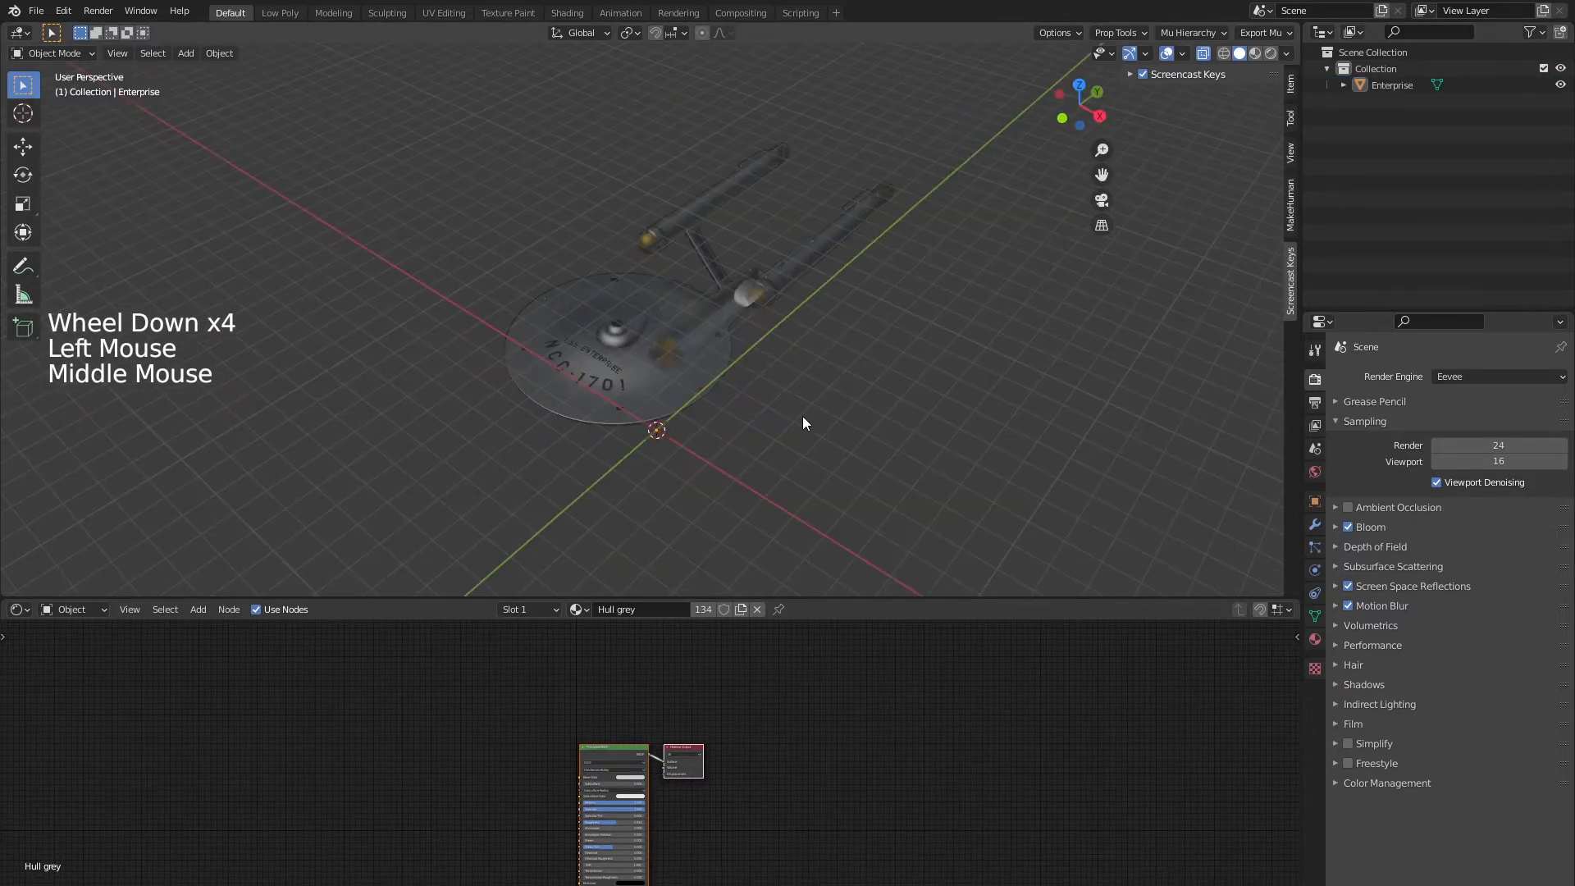
{"action": "scroll", "coordinate": [930, 467], "scroll_direction": "up", "scroll_amount": 4}
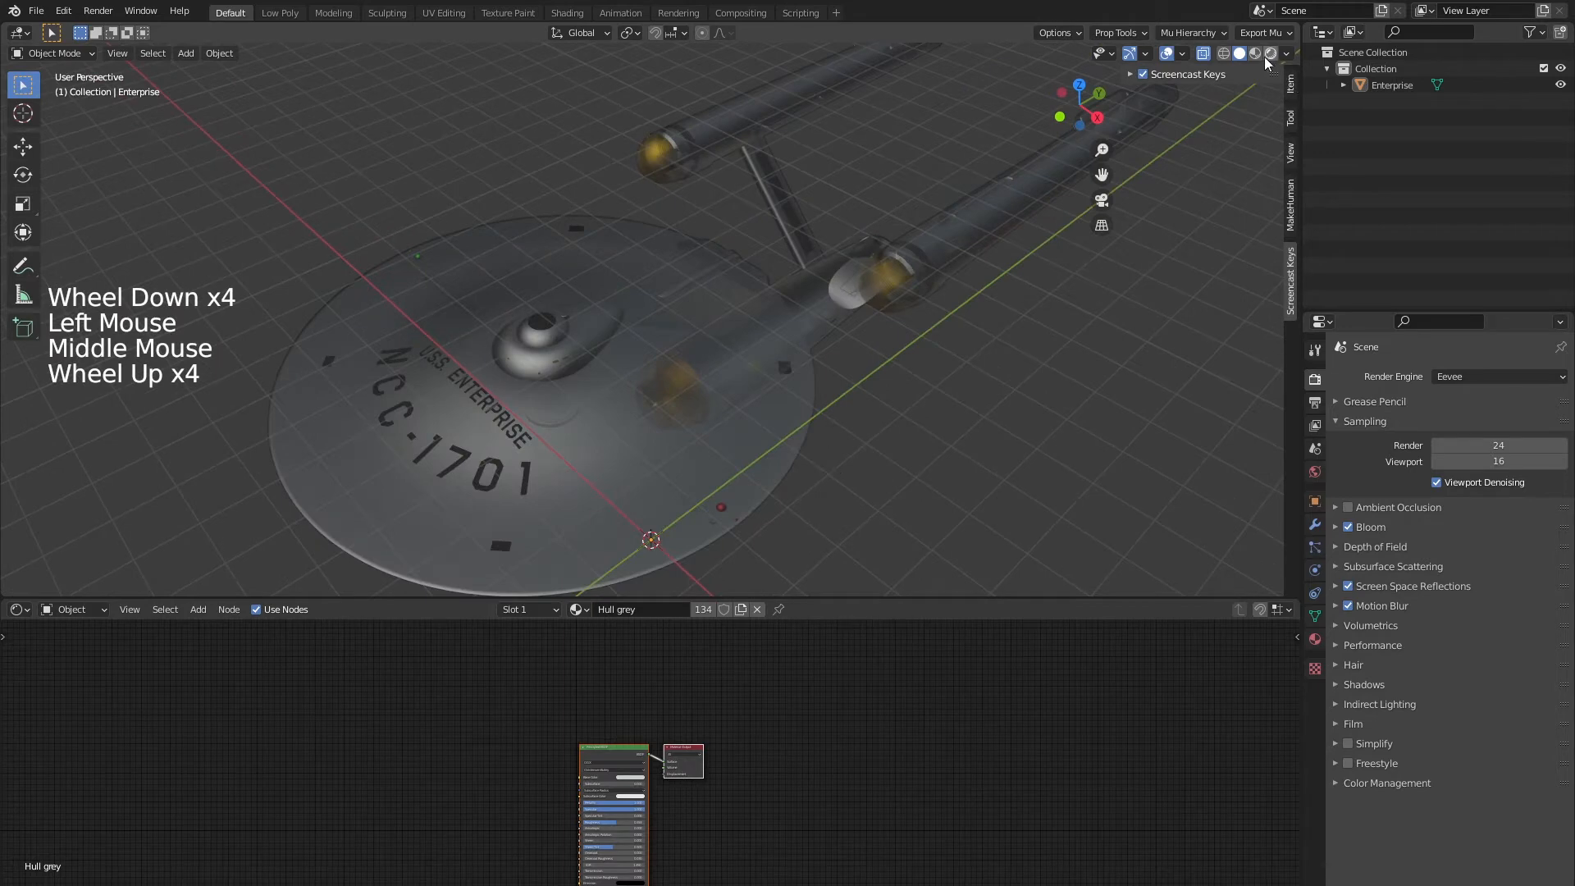
{"action": "key", "text": "alt+z"}
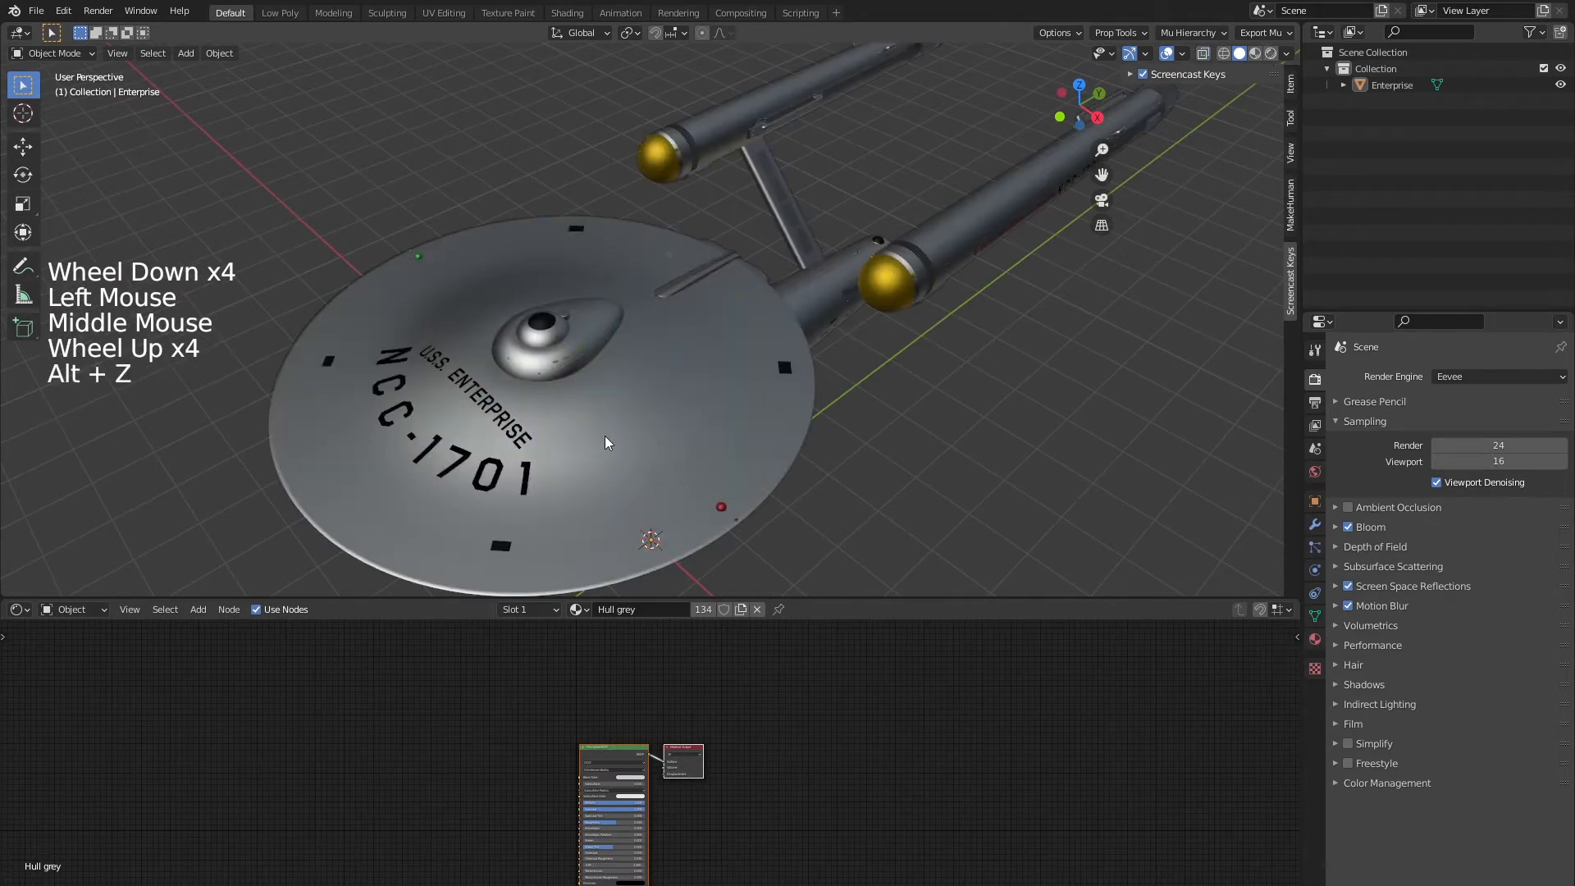
{"action": "scroll", "coordinate": [604, 435], "scroll_direction": "down", "scroll_amount": 4}
{"action": "middle_click_drag", "start_coordinate": [529, 474], "coordinate": [633, 422]}
Select the Enterprise and move its geometry to its origin with Geometry to Origin
{"action": "left_click", "coordinate": [687, 278]}
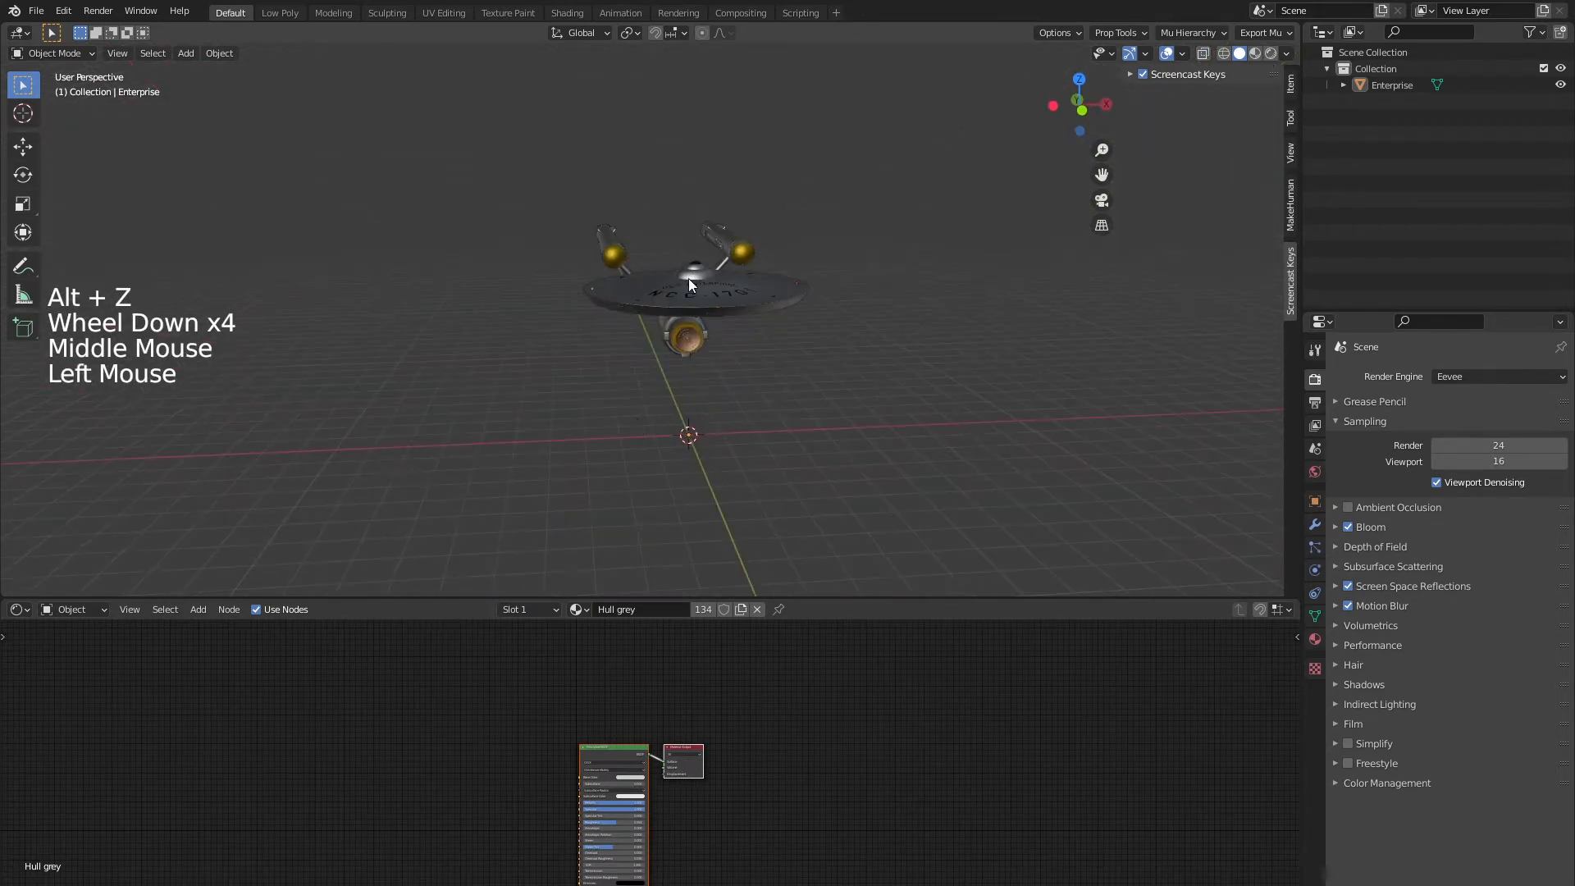
{"action": "middle_click_drag", "start_coordinate": [687, 278], "coordinate": [761, 391]}
{"action": "right_click", "coordinate": [602, 300]}
{"action": "mouse_move", "coordinate": [573, 341]}
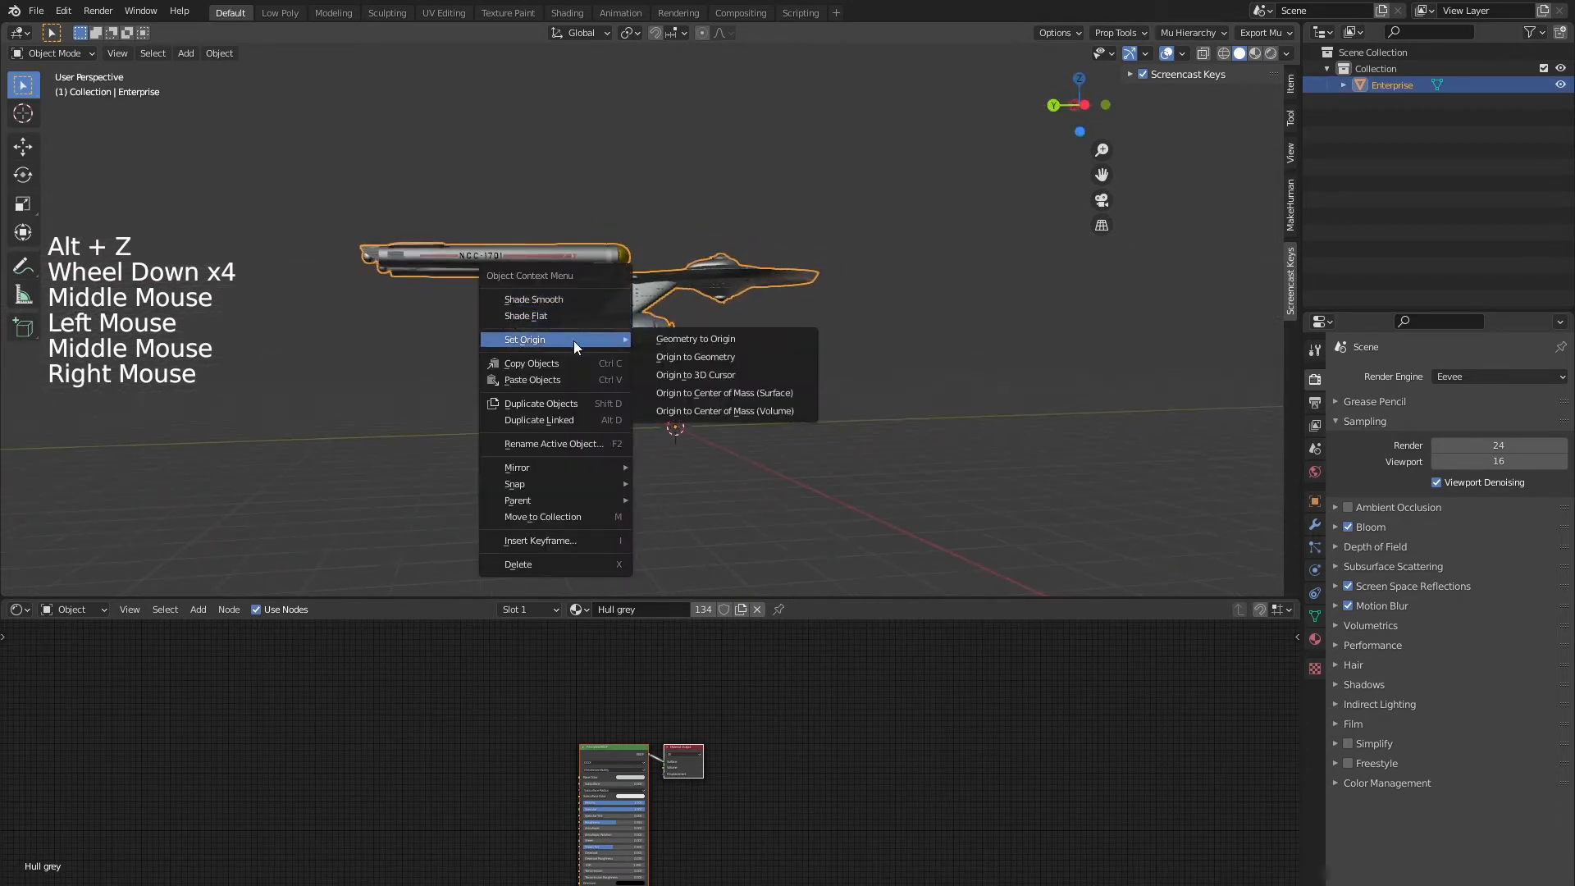
{"action": "left_click", "coordinate": [690, 338]}
{"action": "middle_click_drag", "start_coordinate": [760, 366], "coordinate": [779, 436]}
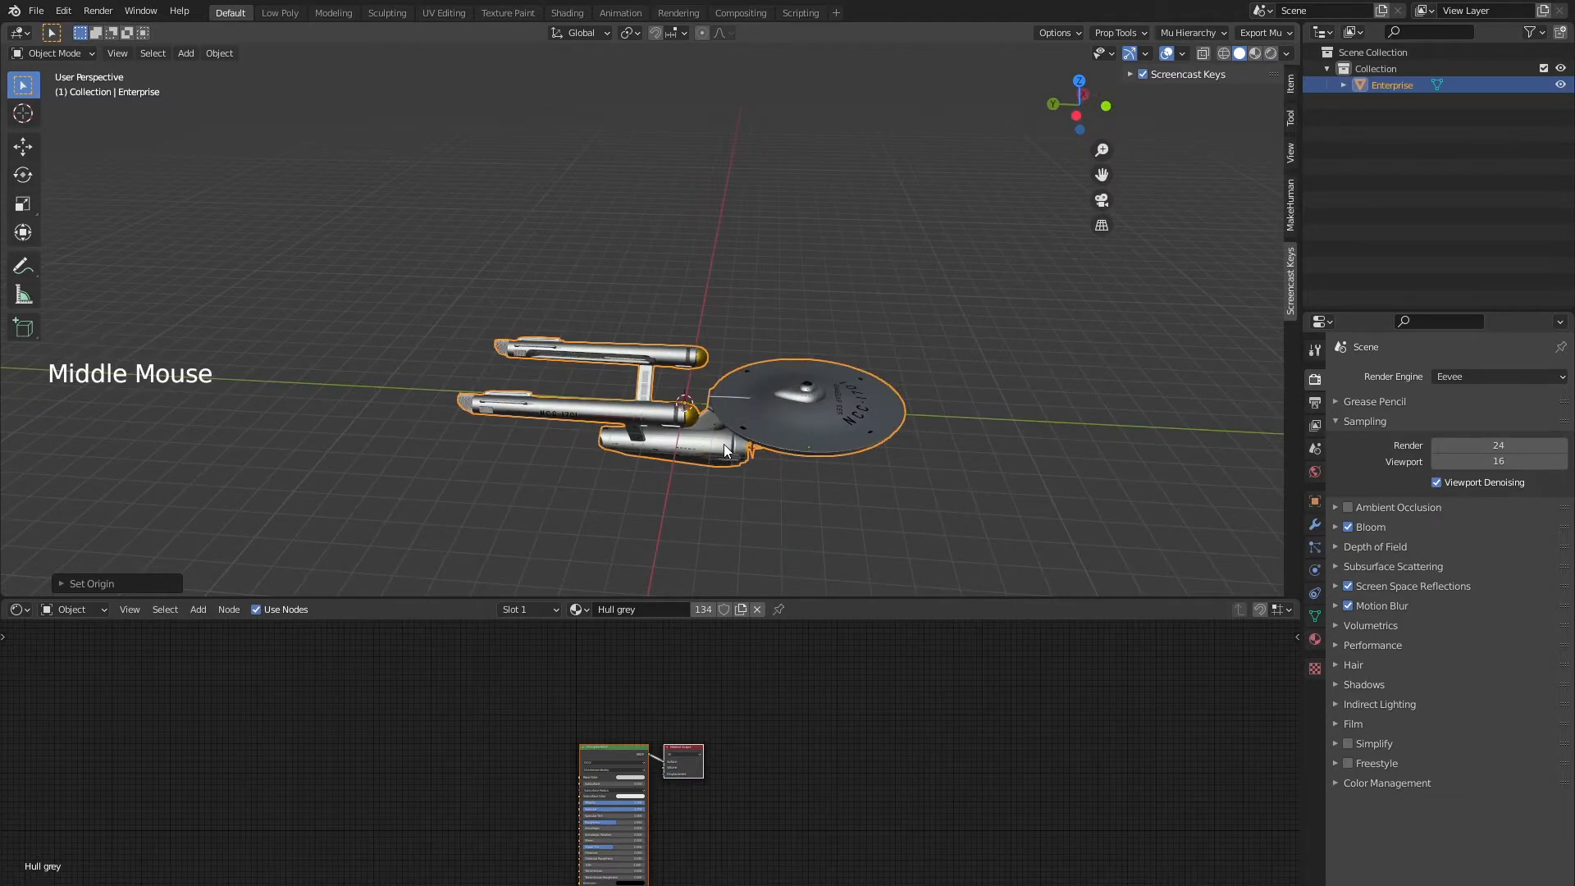
Frame the Enterprise, show its materials, and enlarge the material slot list to reveal more entries
{"action": "key", "text": "KP_Decimal"}
{"action": "scroll", "coordinate": [687, 363], "scroll_direction": "up", "scroll_amount": 5}
{"action": "middle_click_drag", "start_coordinate": [687, 363], "coordinate": [779, 407]}
{"action": "scroll", "coordinate": [1036, 432], "scroll_direction": "up", "scroll_amount": 1}
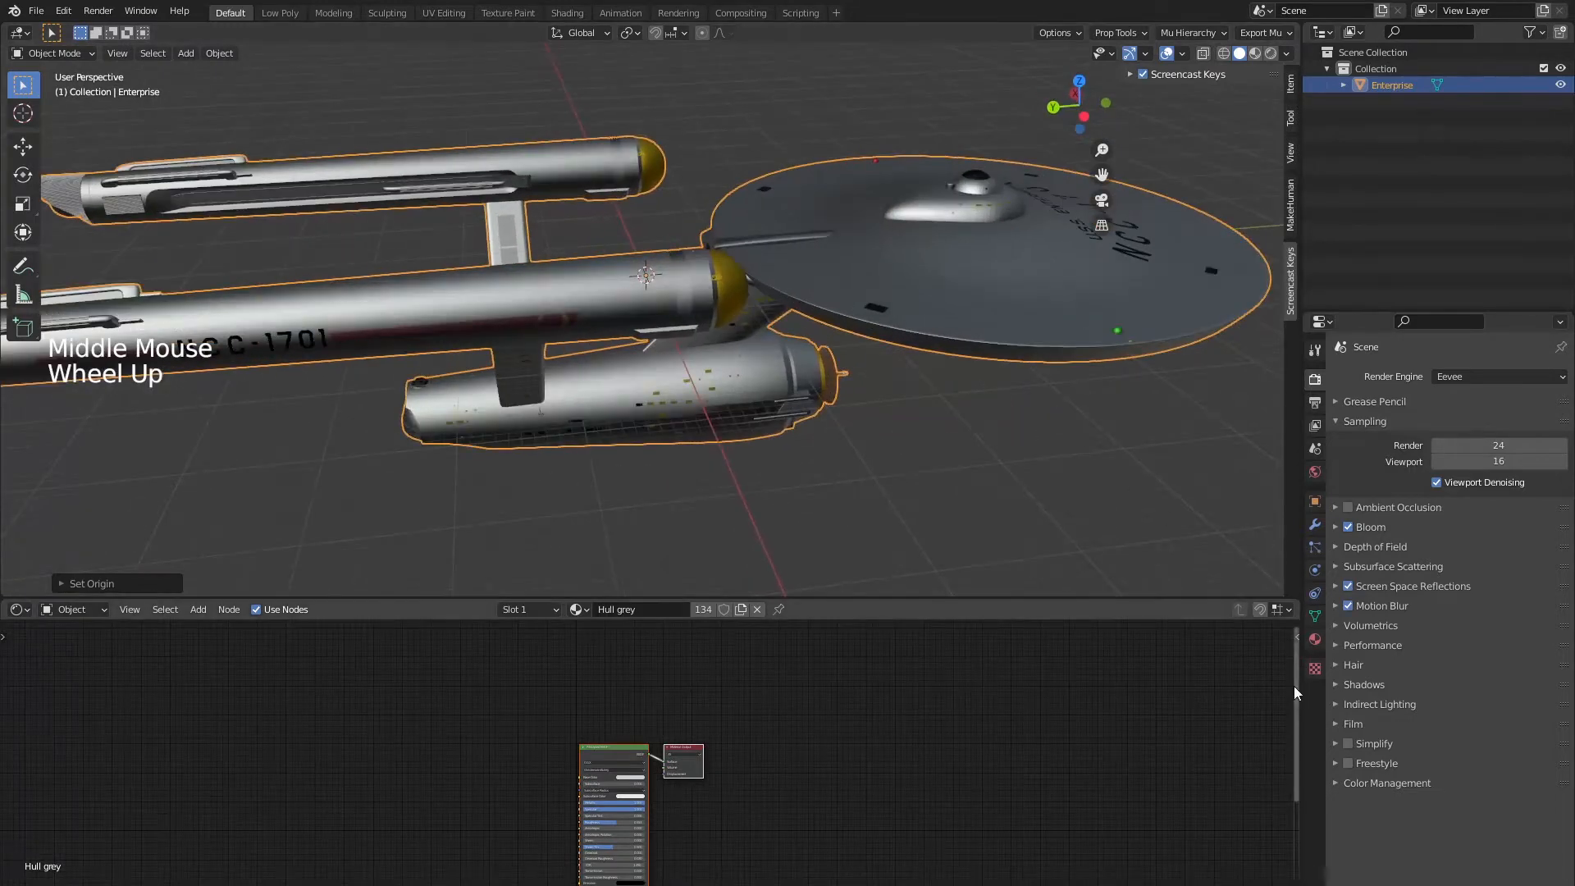
{"action": "left_click", "coordinate": [1315, 639]}
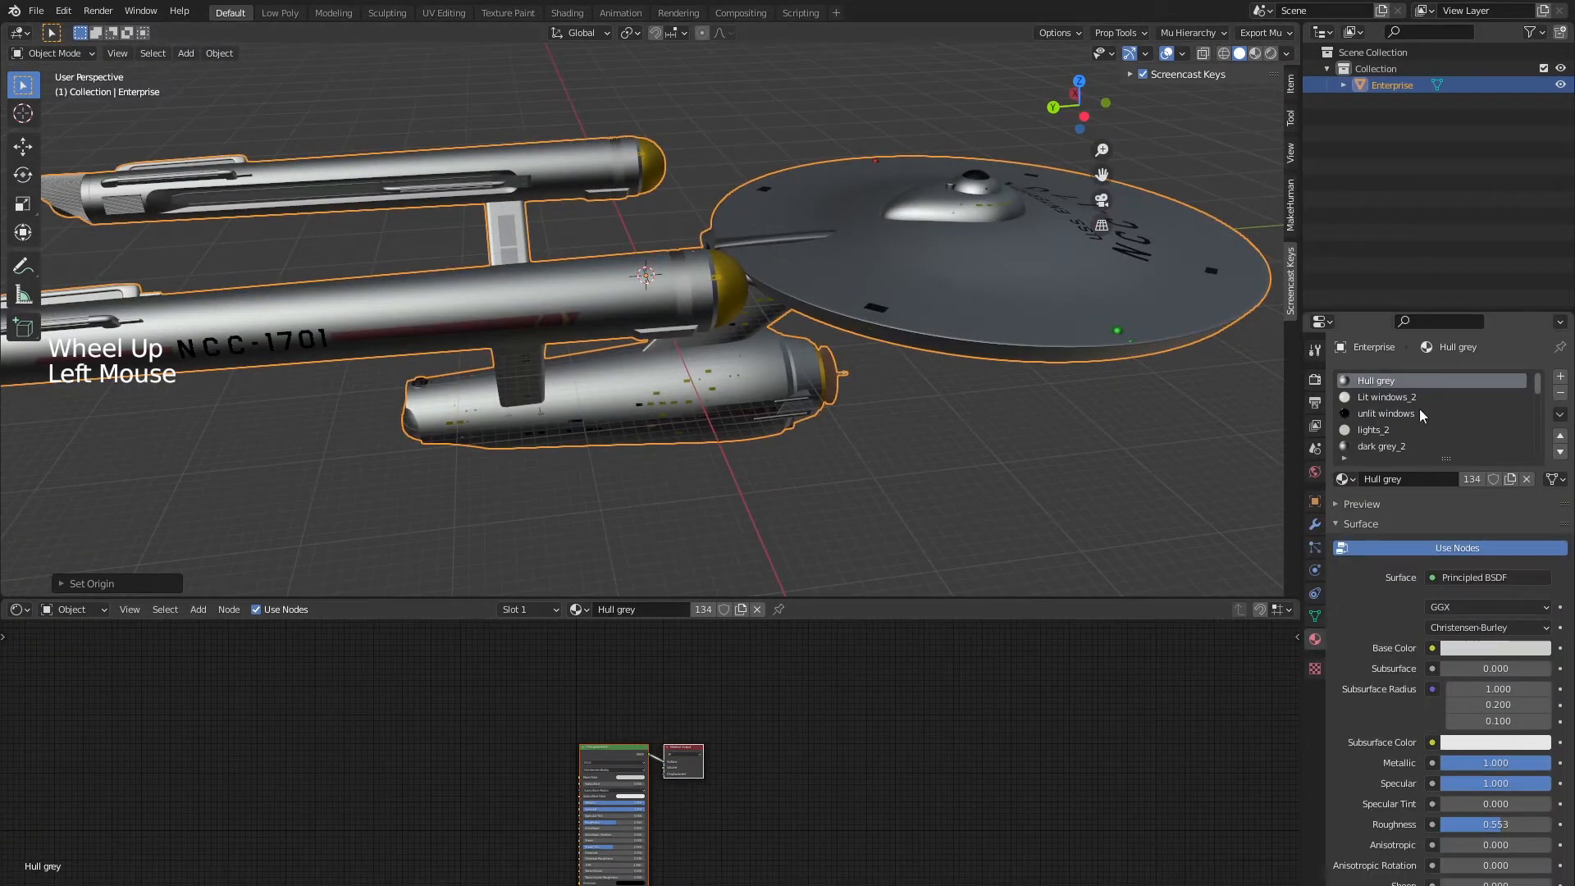
{"action": "left_click_drag", "start_coordinate": [1449, 454], "coordinate": [1419, 687]}
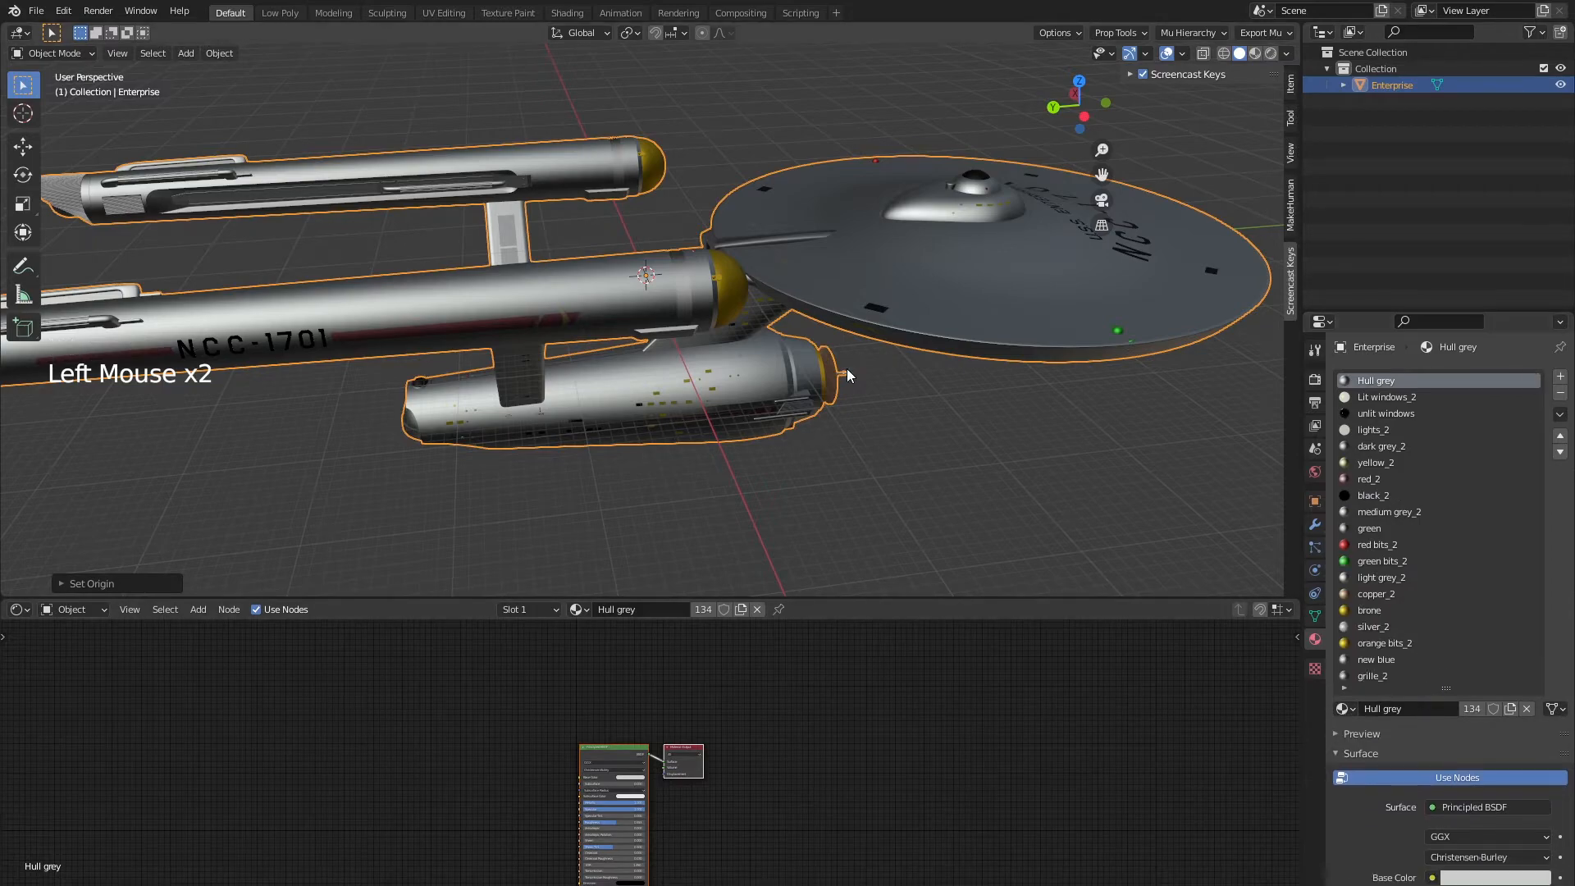
Examine the Enterprise from several angles, including its mesh density in edit mode around the saucer and nacelles
{"action": "middle_click_drag", "start_coordinate": [846, 367], "coordinate": [714, 399]}
{"action": "scroll", "coordinate": [809, 411], "scroll_direction": "down", "scroll_amount": 1}
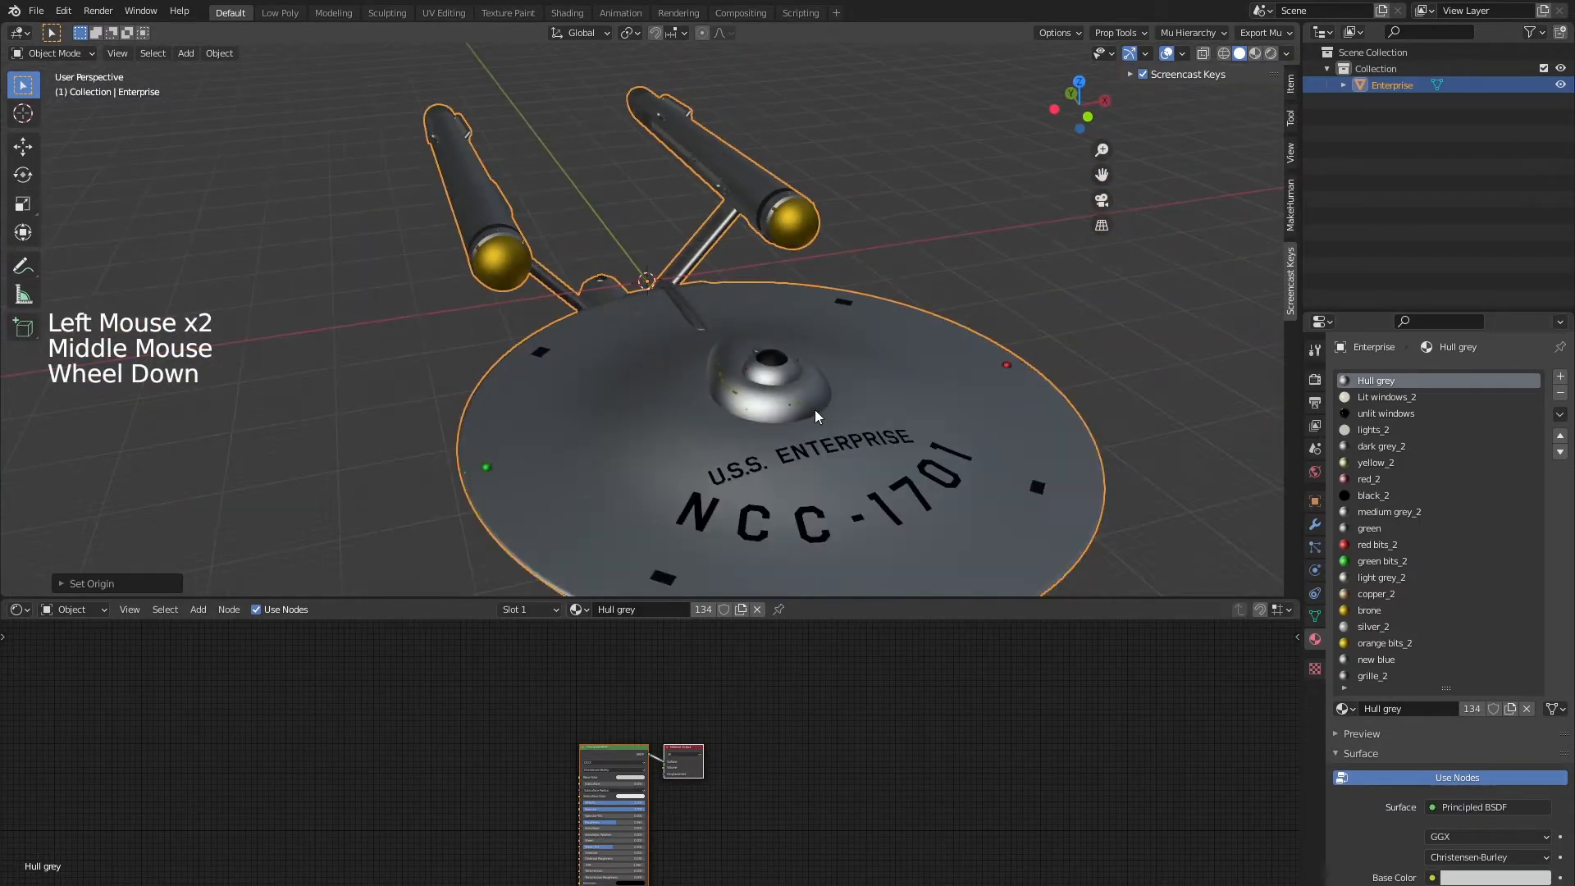
{"action": "scroll", "coordinate": [829, 415], "scroll_direction": "up", "scroll_amount": 4}
{"action": "middle_click_drag", "start_coordinate": [829, 415], "coordinate": [839, 402]}
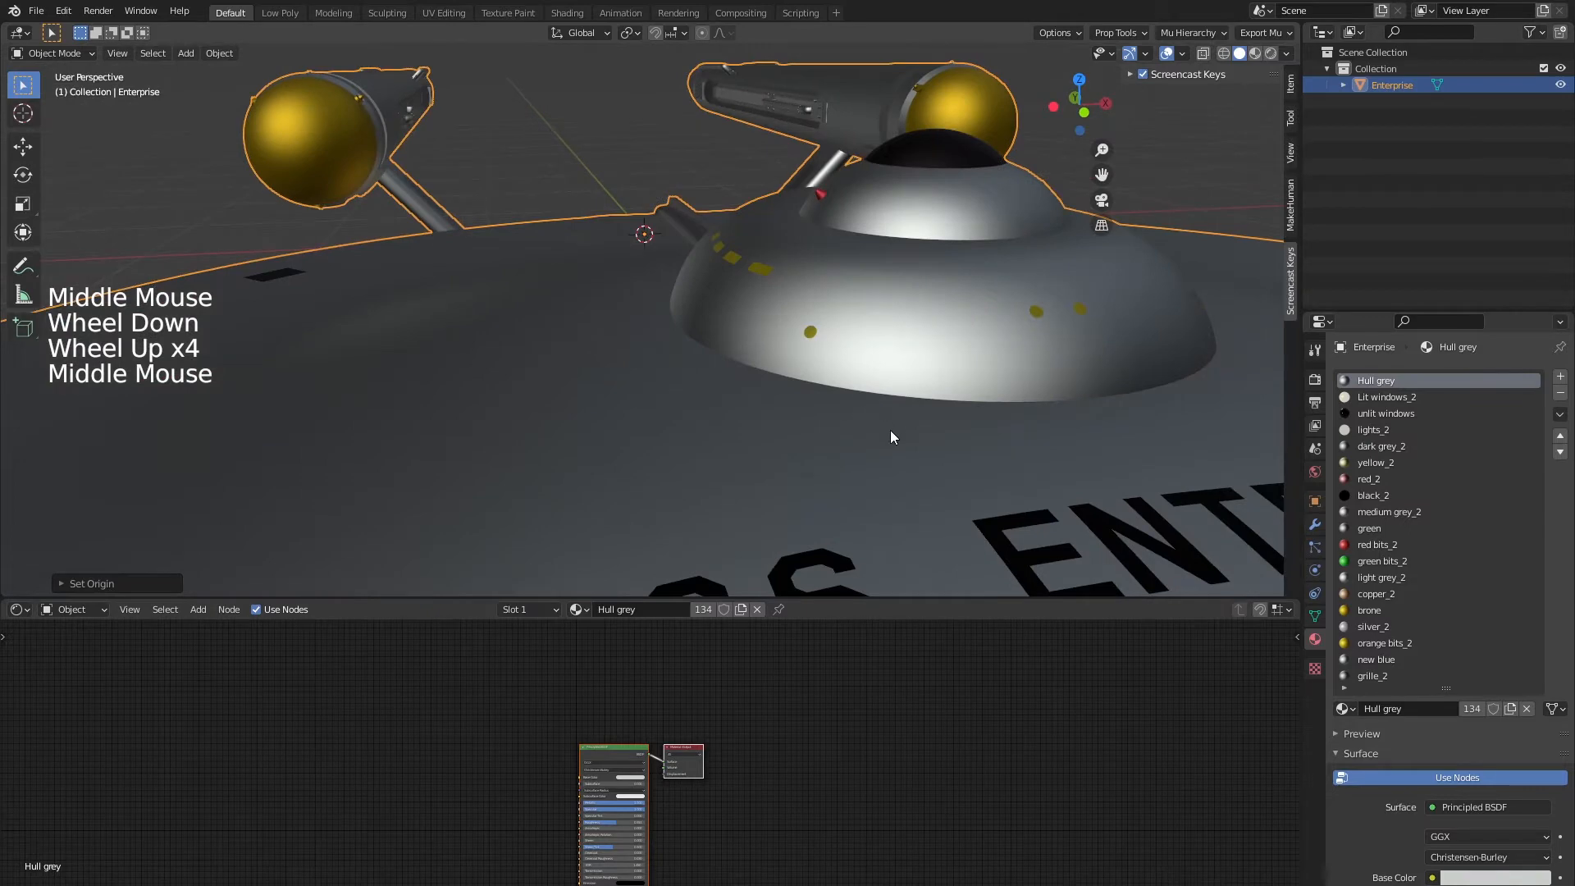
{"action": "key", "text": "Tab"}
{"action": "scroll", "coordinate": [886, 432], "scroll_direction": "down", "scroll_amount": 1}
{"action": "scroll", "coordinate": [882, 437], "scroll_direction": "down", "scroll_amount": 1}
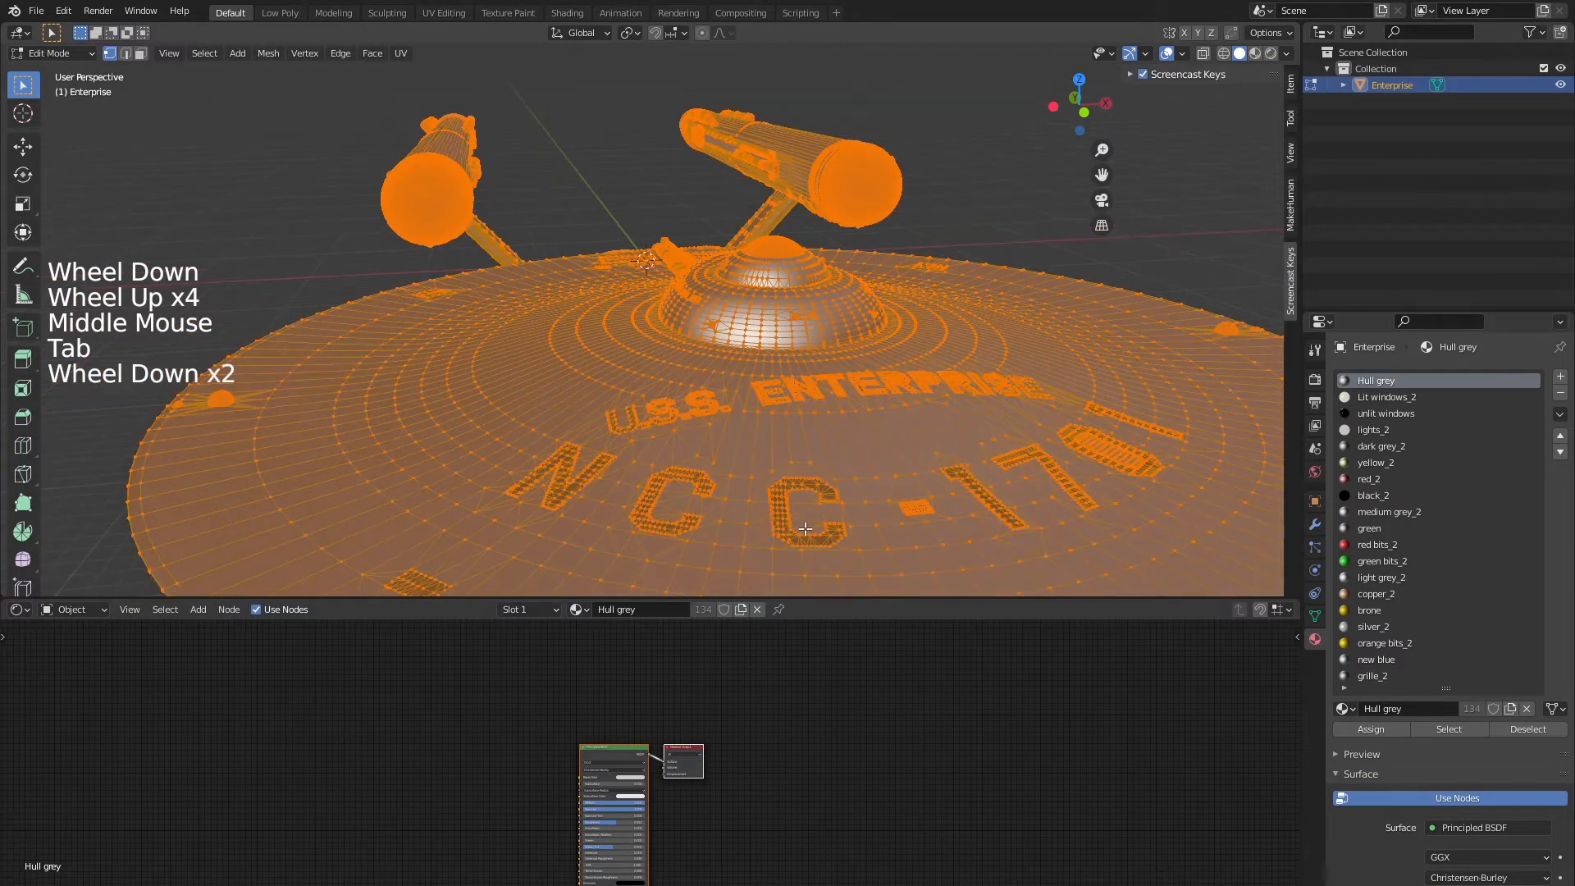
{"action": "middle_click_drag", "start_coordinate": [795, 520], "coordinate": [832, 437]}
{"action": "scroll", "coordinate": [723, 478], "scroll_direction": "up", "scroll_amount": 2}
{"action": "scroll", "coordinate": [693, 340], "scroll_direction": "down", "scroll_amount": 6}
{"action": "scroll", "coordinate": [669, 447], "scroll_direction": "up", "scroll_amount": 3}
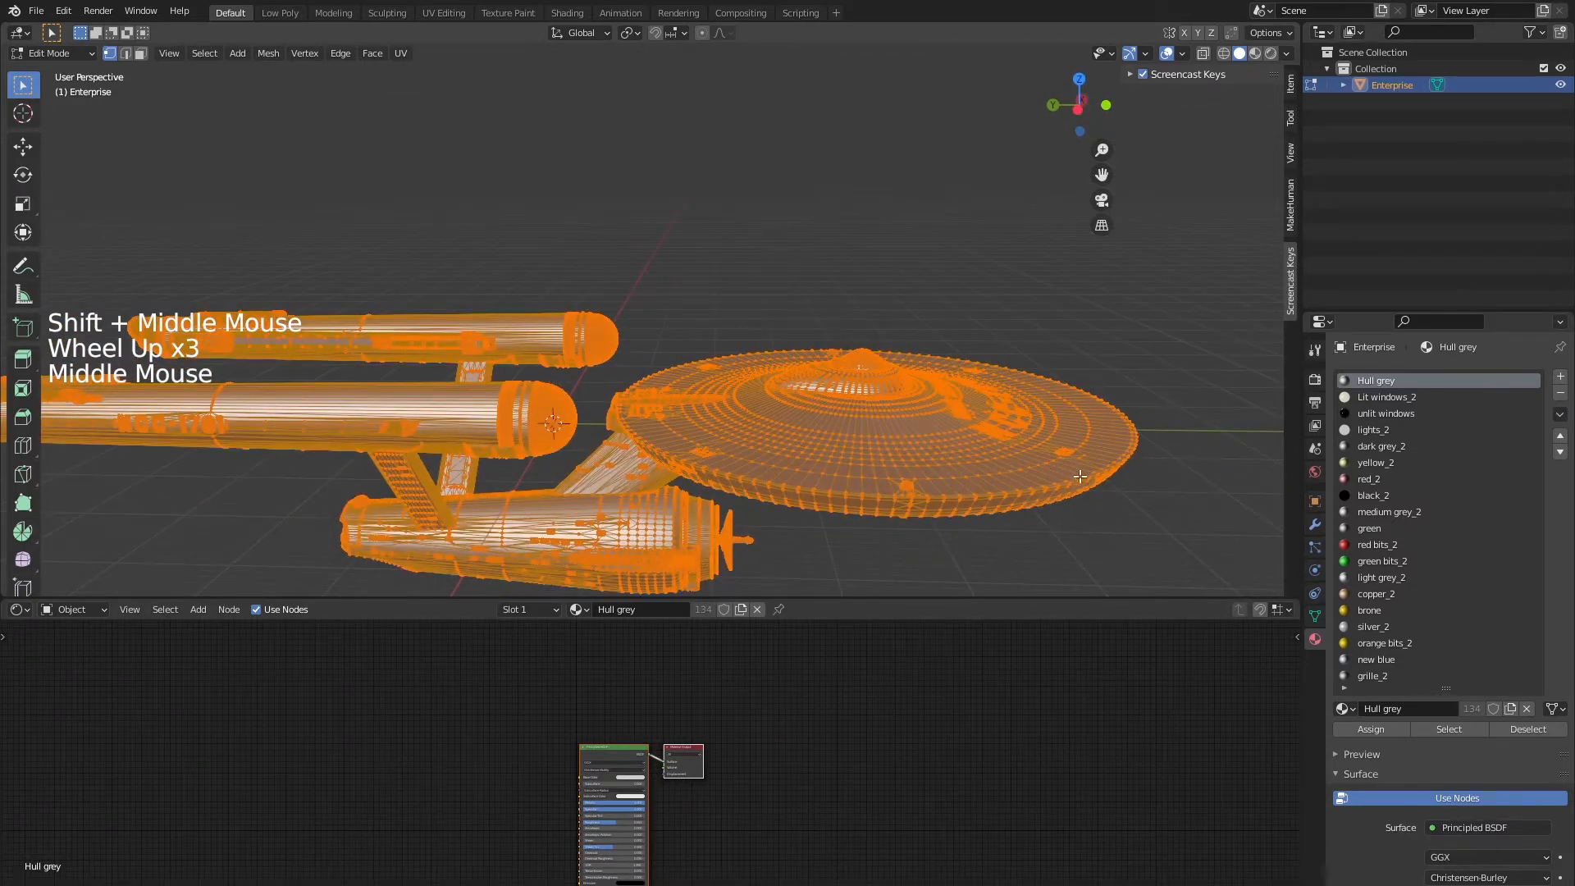
{"action": "key", "text": "Tab"}
{"action": "middle_click_drag", "start_coordinate": [1079, 476], "coordinate": [845, 412]}
{"action": "scroll", "coordinate": [835, 463], "scroll_direction": "down", "scroll_amount": 2}
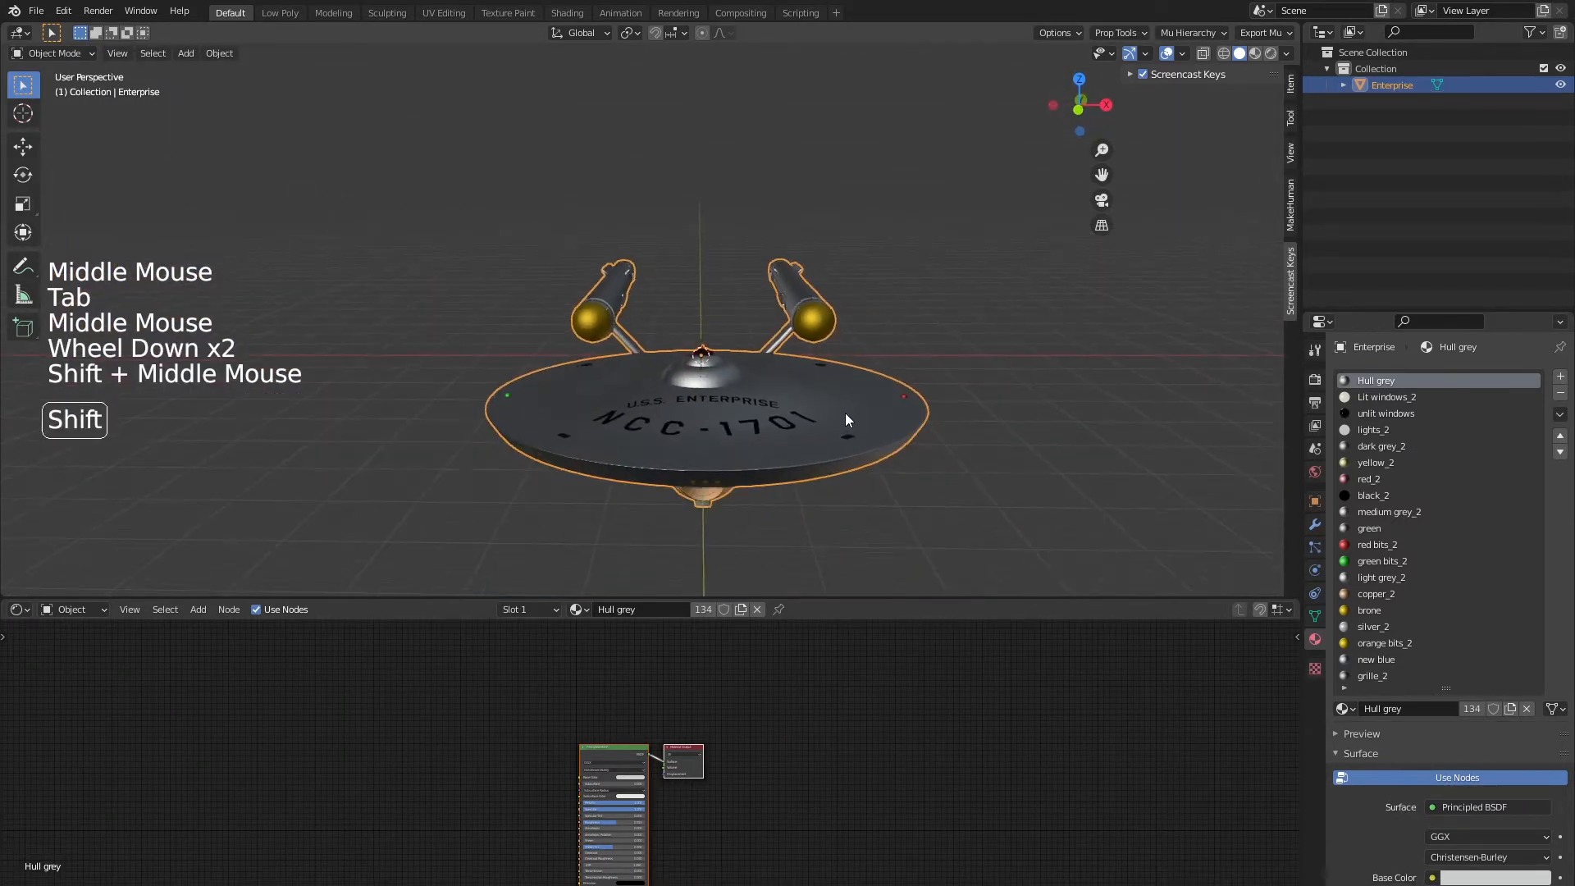
{"action": "scroll", "coordinate": [758, 475], "scroll_direction": "up", "scroll_amount": 2}
{"action": "middle_click_drag", "start_coordinate": [761, 495], "coordinate": [943, 344]}
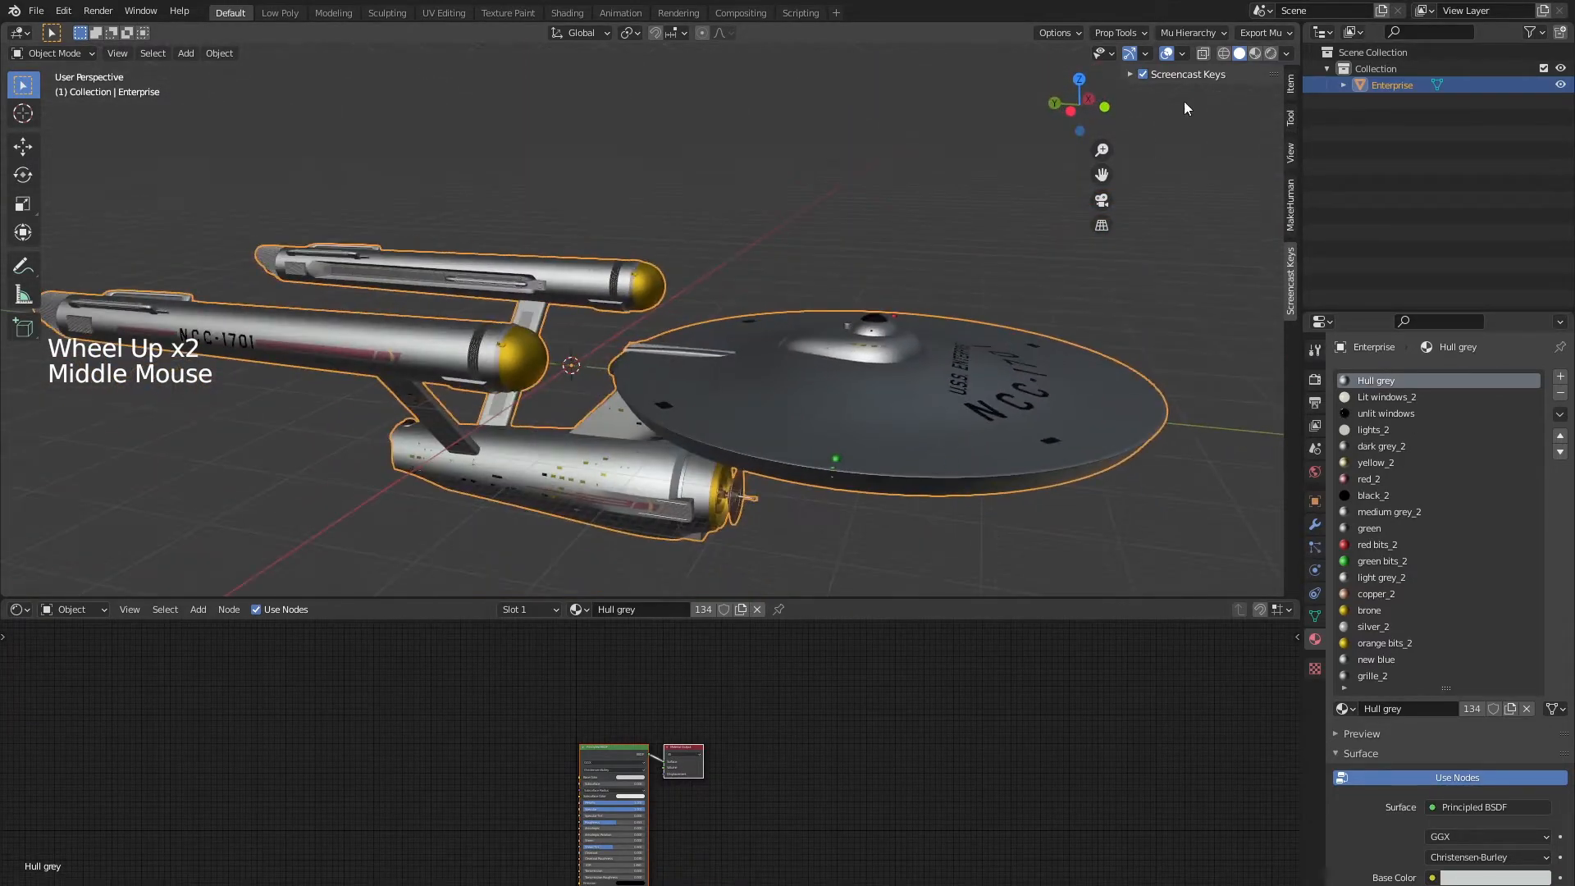
Switch the viewport to rendered shading, show the Eevee render settings and leave the ship deselected
{"action": "left_click", "coordinate": [966, 415]}
{"action": "mouse_move", "coordinate": [967, 411]}
{"action": "middle_mouse_down"}
{"action": "mouse_move", "coordinate": [854, 445]}
{"action": "mouse_move", "coordinate": [622, 446]}
{"action": "mouse_move", "coordinate": [721, 450]}
{"action": "mouse_move", "coordinate": [583, 471]}
{"action": "mouse_move", "coordinate": [740, 392]}
{"action": "middle_mouse_up"}
{"action": "scroll", "coordinate": [574, 445], "scroll_direction": "down", "scroll_amount": 5}
{"action": "key", "text": "shift+a"}
{"action": "left_click", "coordinate": [1316, 380]}
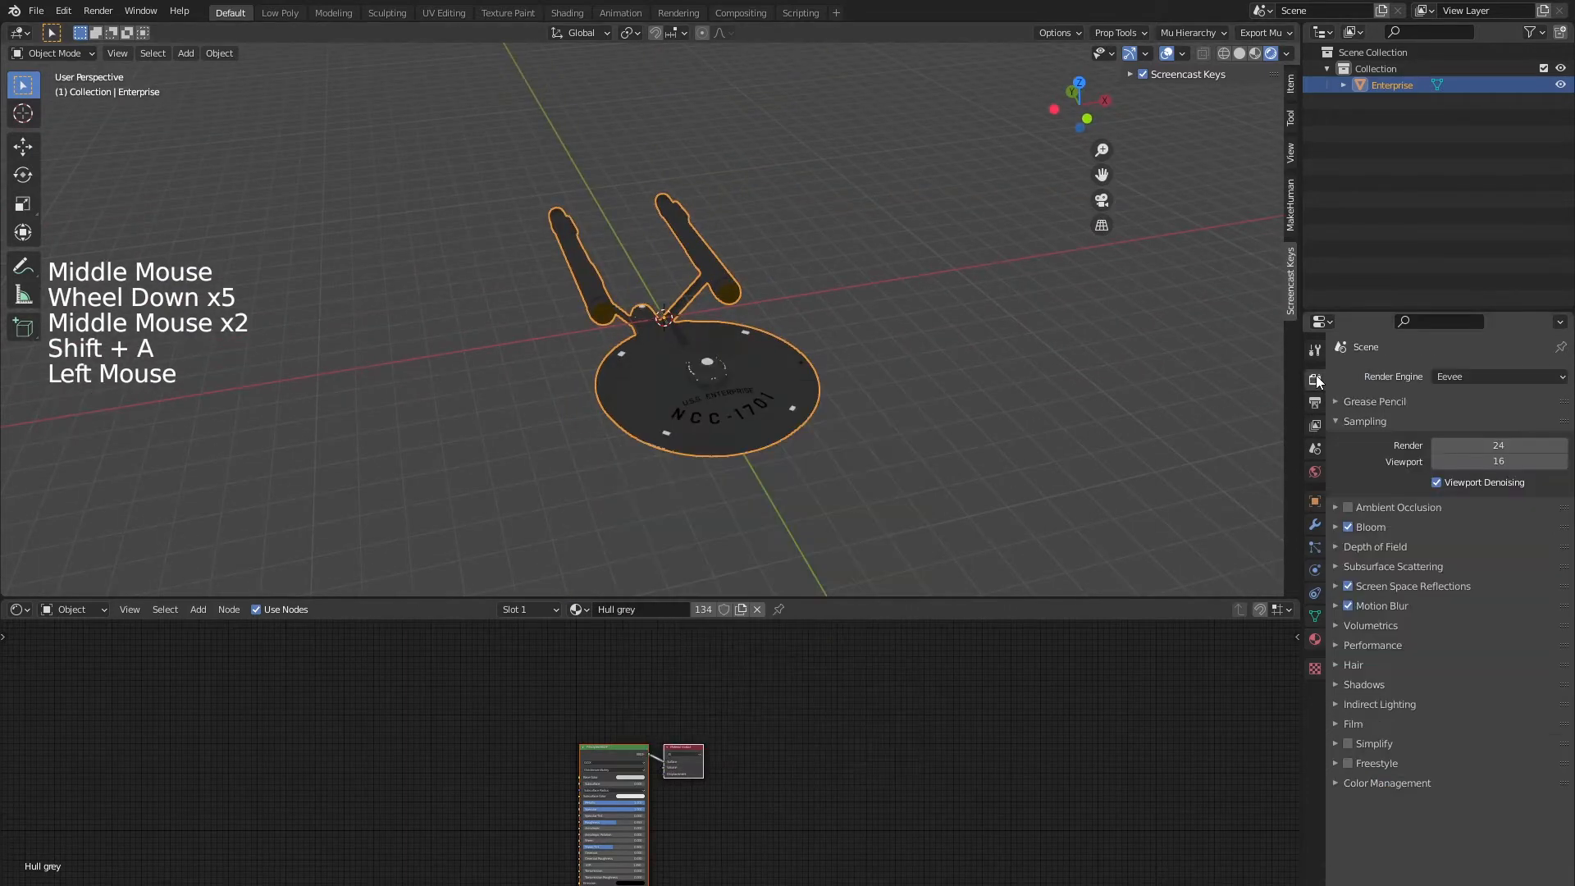
{"action": "left_click", "coordinate": [996, 440]}
{"action": "middle_click_drag", "start_coordinate": [996, 439], "coordinate": [878, 421]}
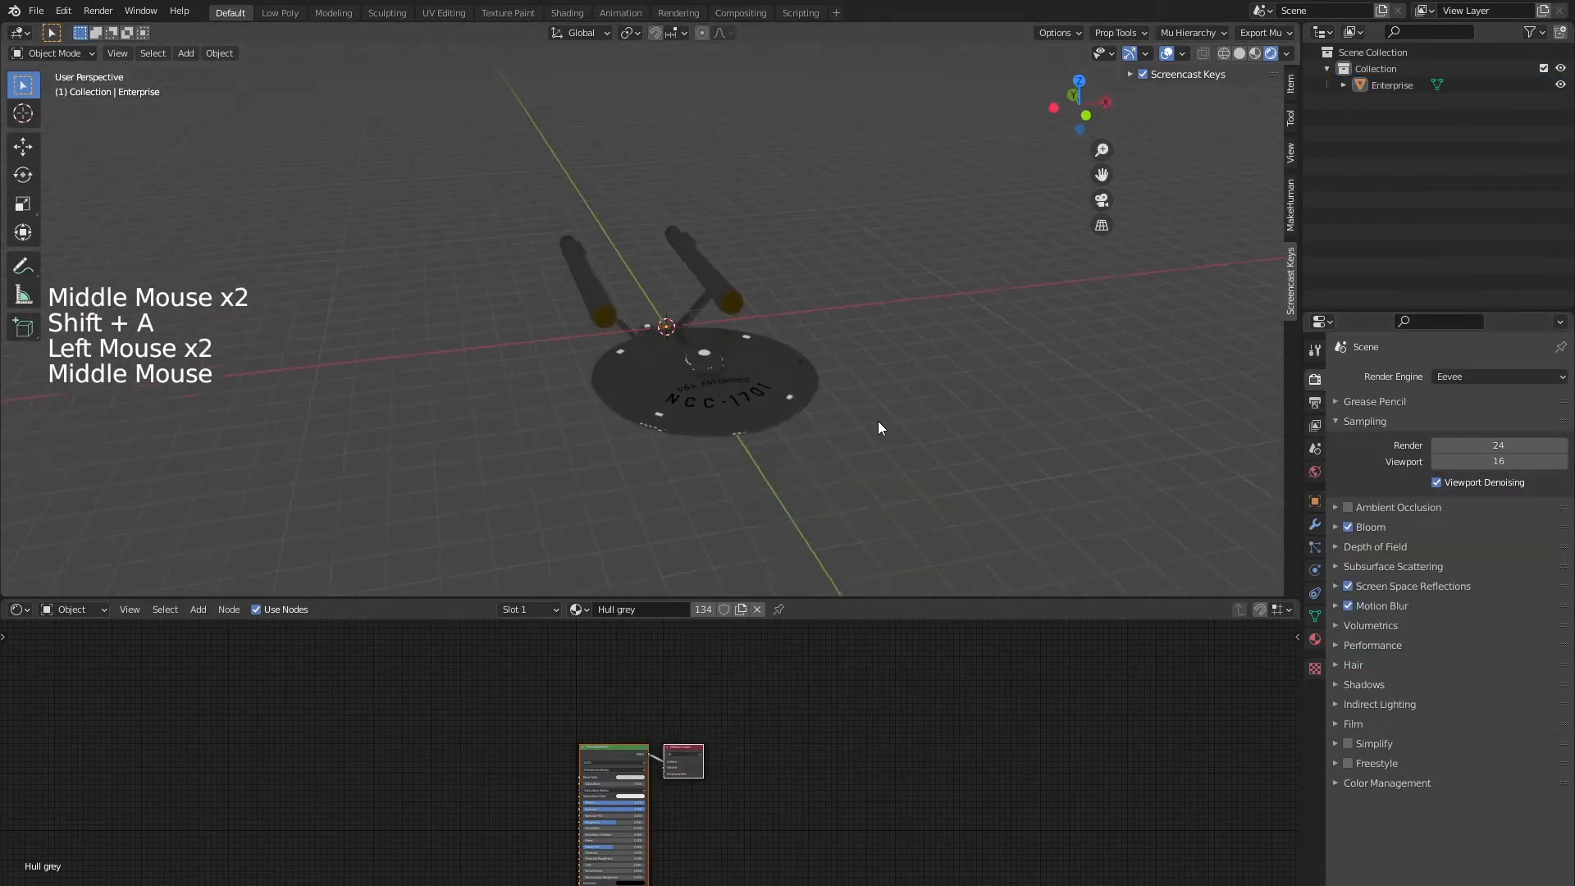
Add an area light, raise it above the ship and try scaling it up
{"action": "key", "text": "shift+a"}
{"action": "mouse_move", "coordinate": [803, 431]}
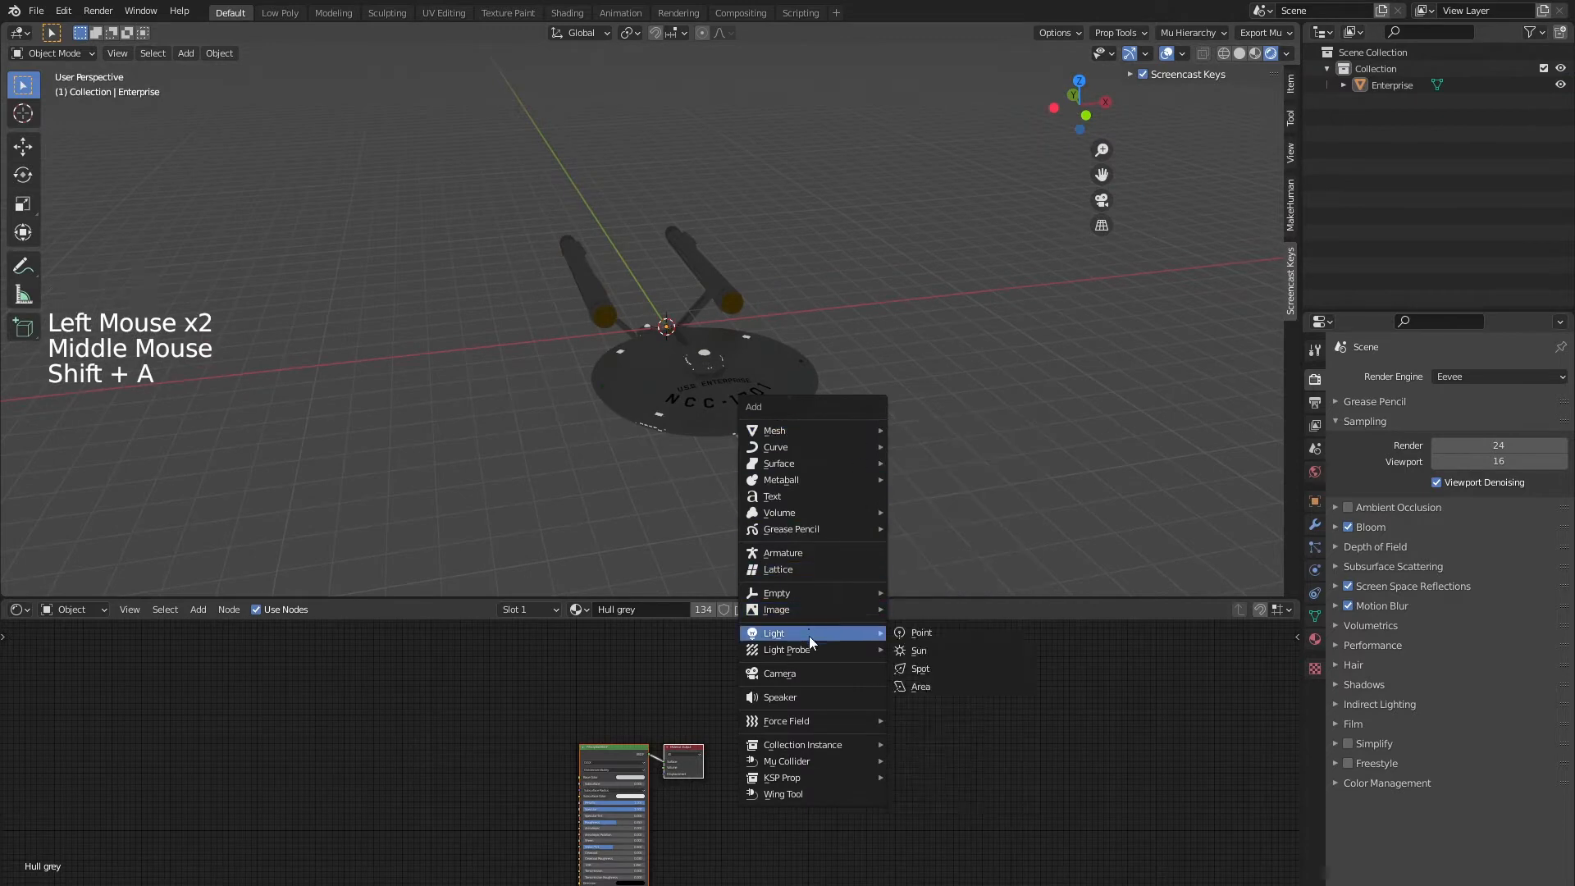
{"action": "left_click", "coordinate": [951, 686]}
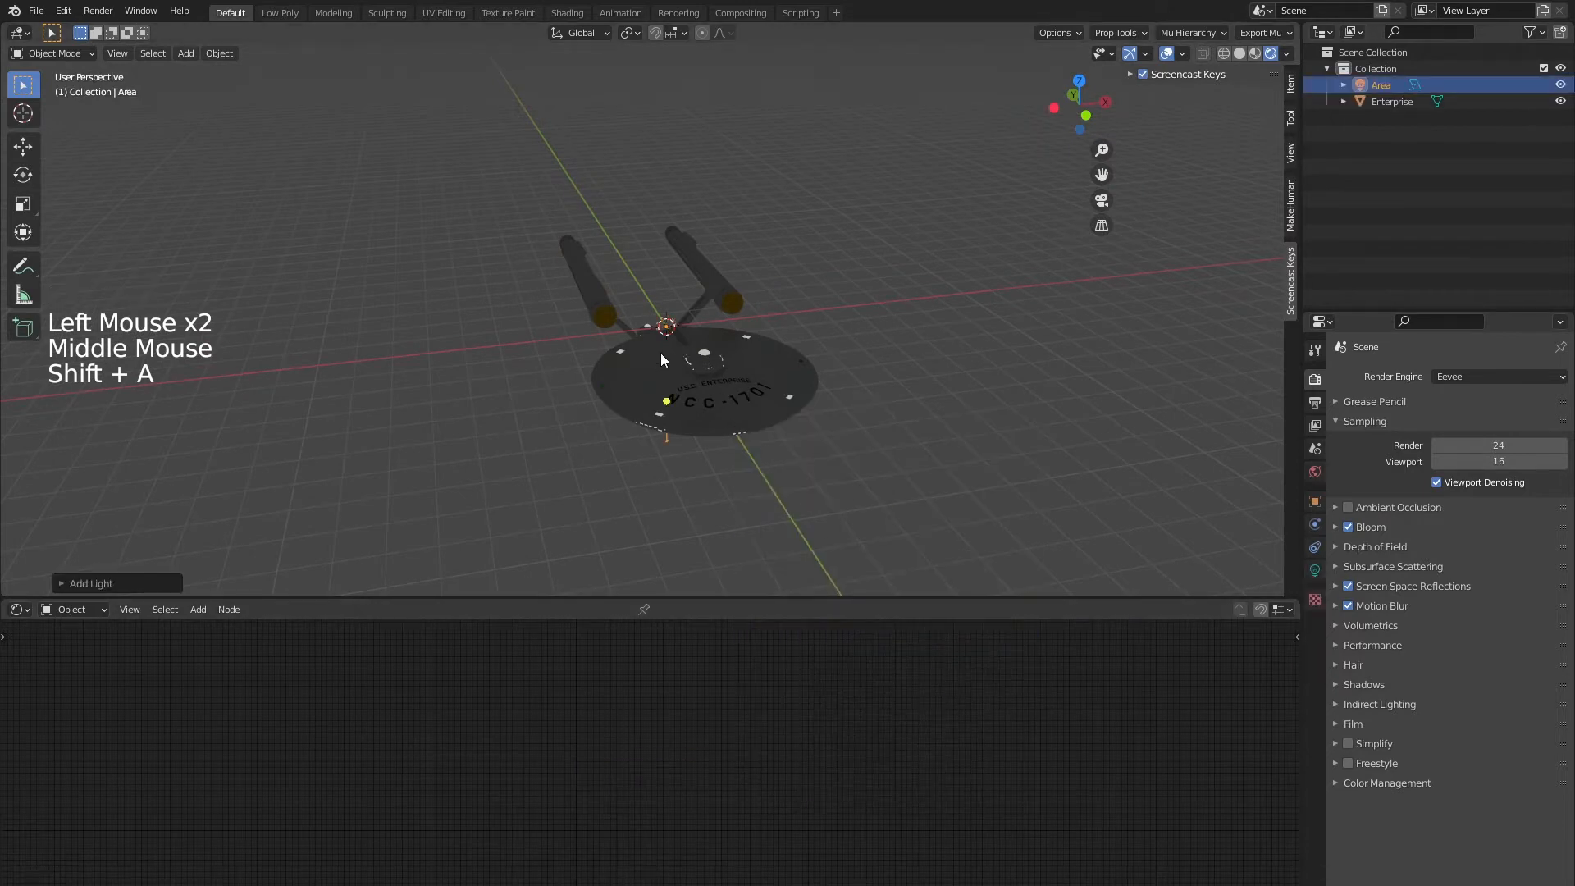
{"action": "key", "text": "g"}
{"action": "left_click", "coordinate": [660, 102]}
{"action": "key", "text": "s"}
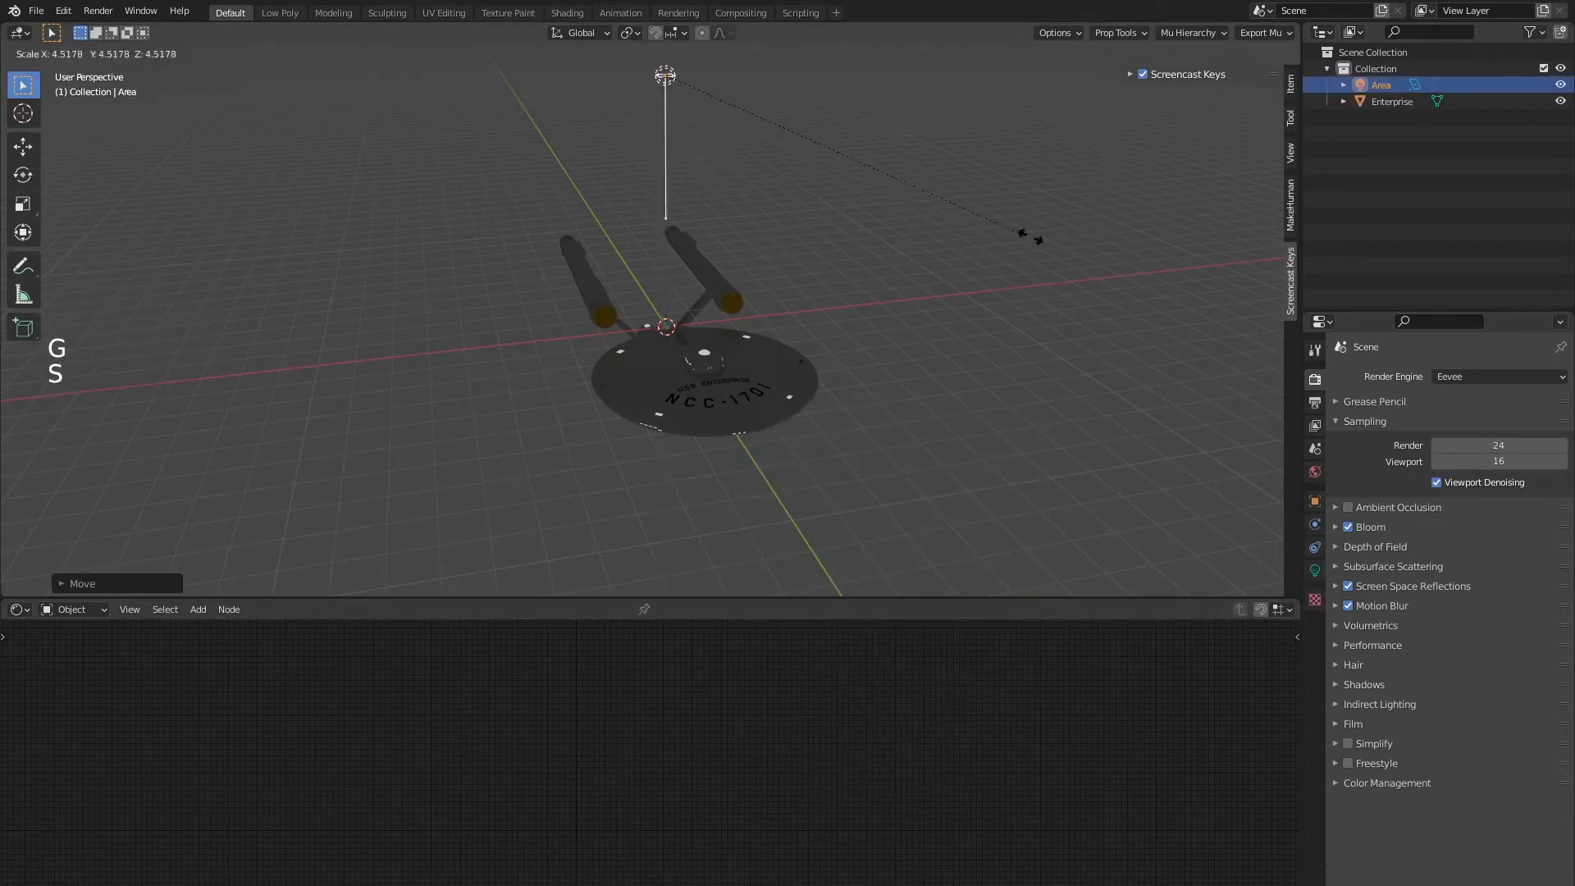
{"action": "key", "text": "Escape"}
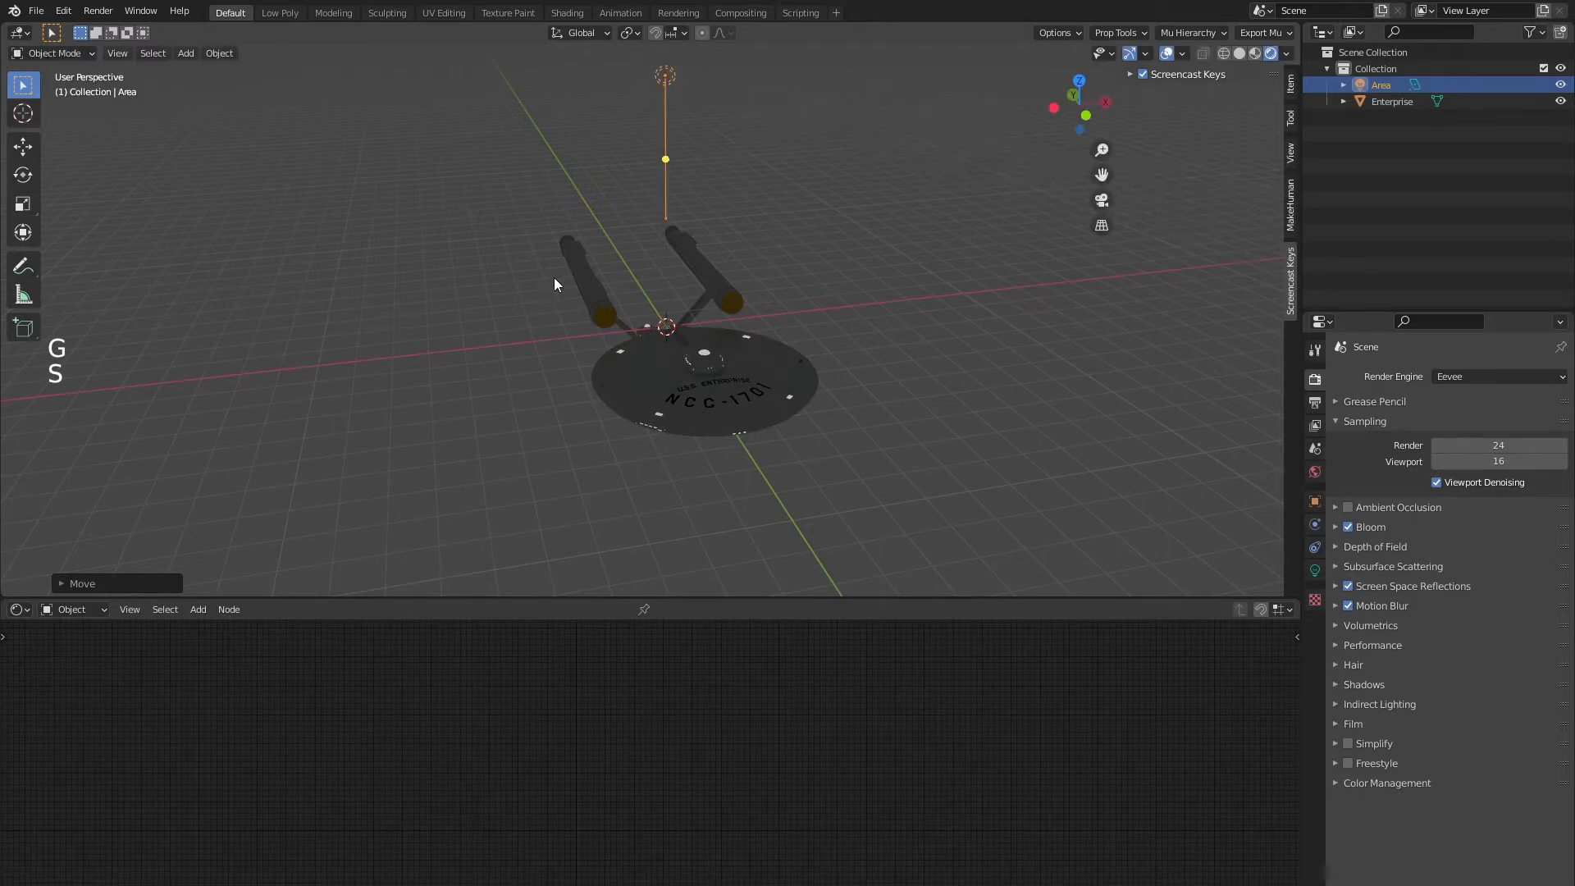
Delete the area light above the ship
{"action": "middle_click_drag", "start_coordinate": [710, 106], "coordinate": [738, 172], "text": "shift"}
{"action": "left_click", "coordinate": [738, 397]}
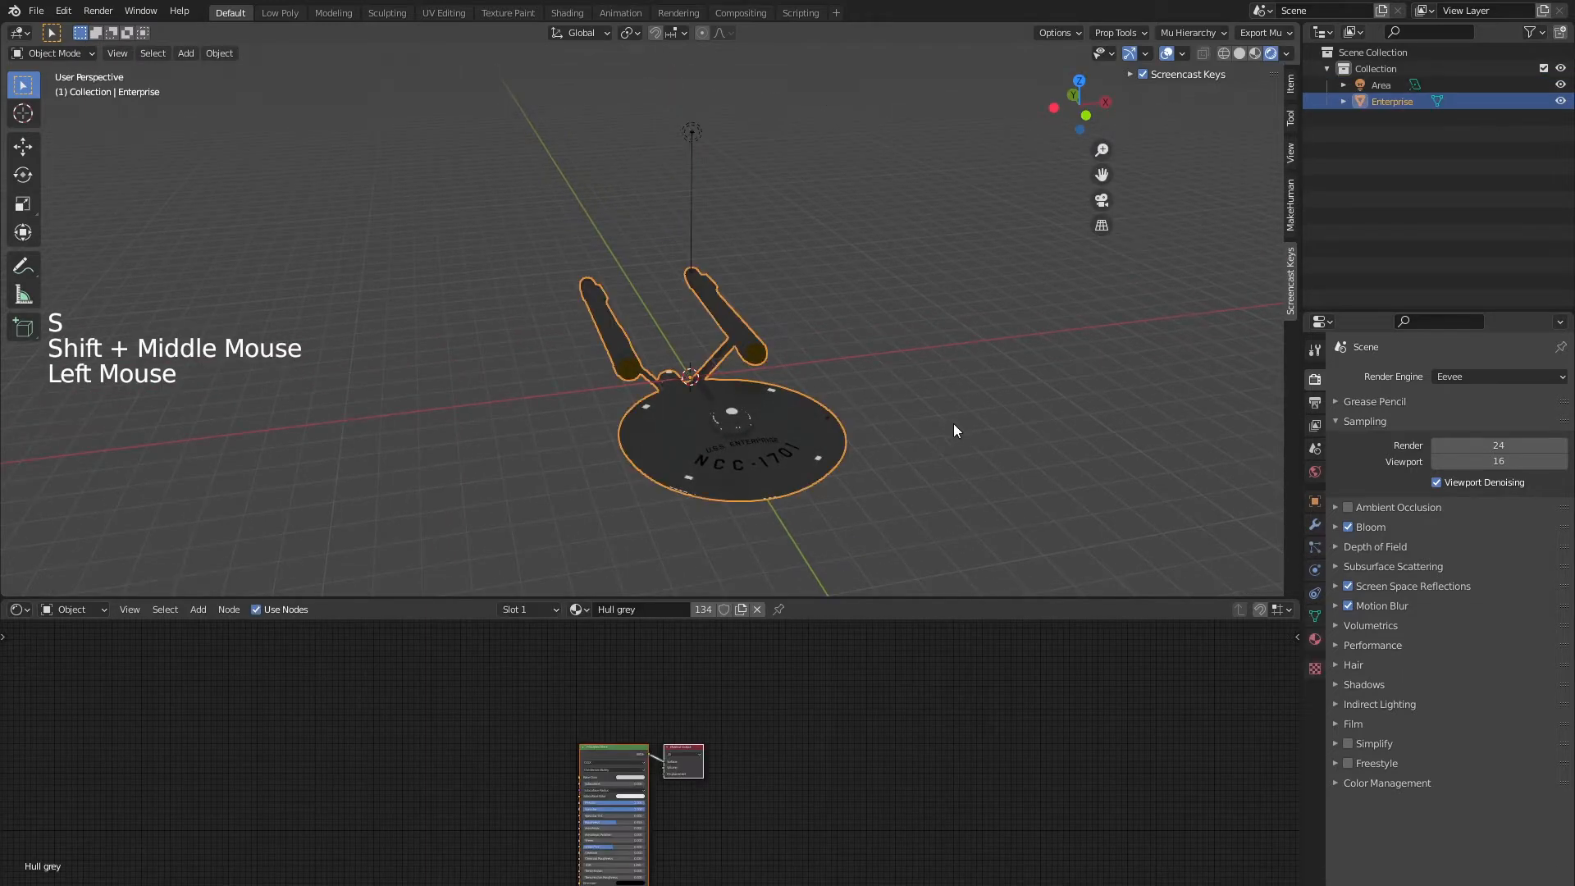
{"action": "left_click", "coordinate": [691, 131]}
{"action": "key", "text": "x"}
{"action": "left_click", "coordinate": [694, 141]}
Scale the Enterprise down uniformly by a factor of 0.1 and frame it
{"action": "left_click", "coordinate": [745, 415]}
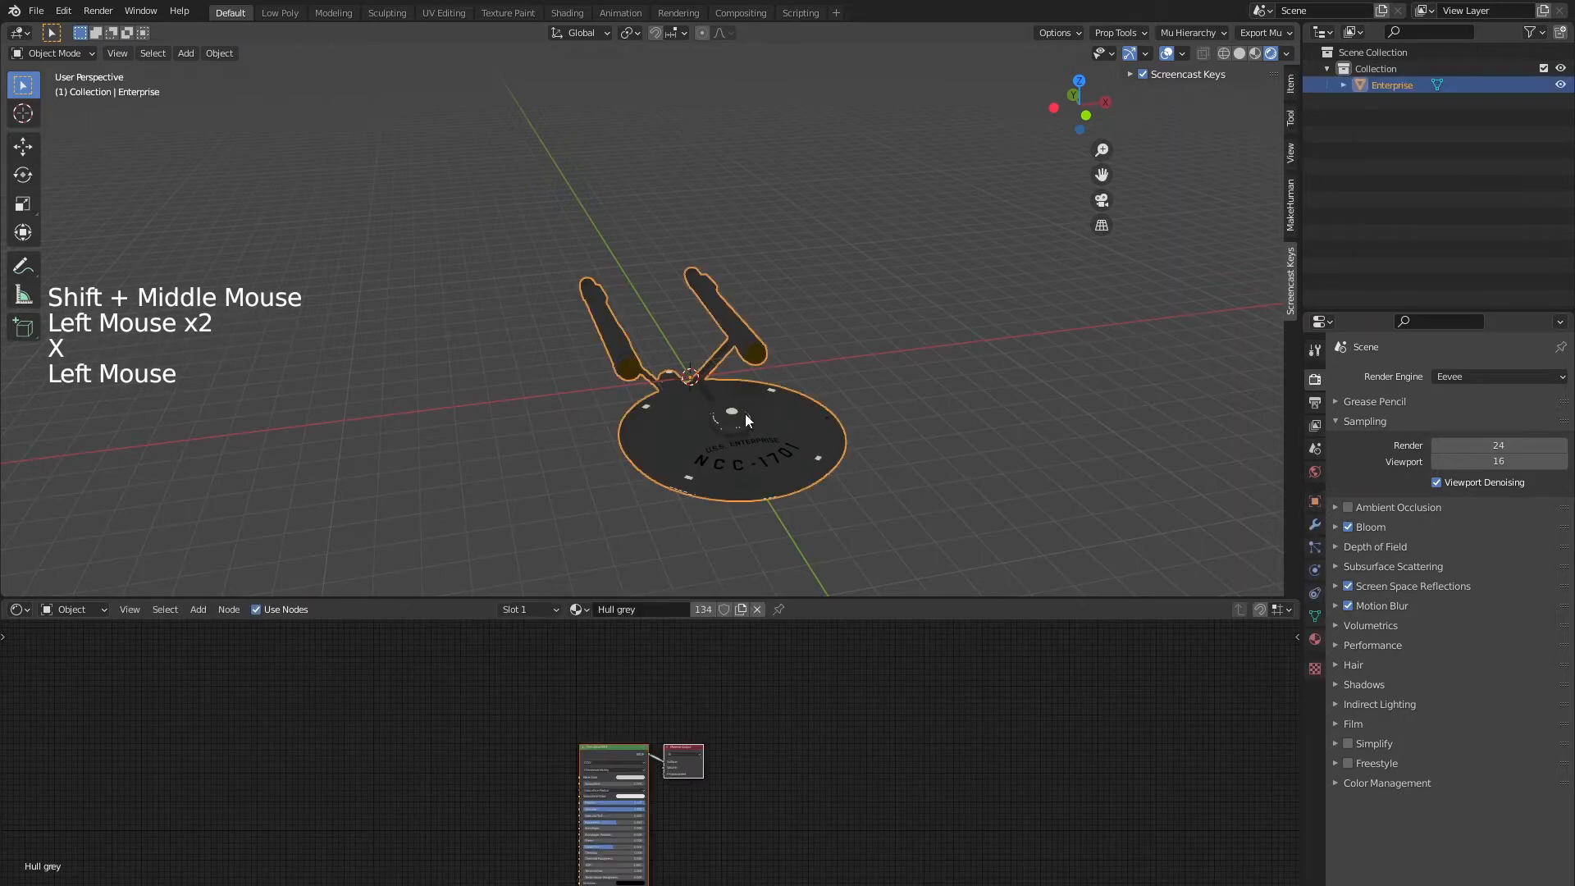
{"action": "key", "text": "s"}
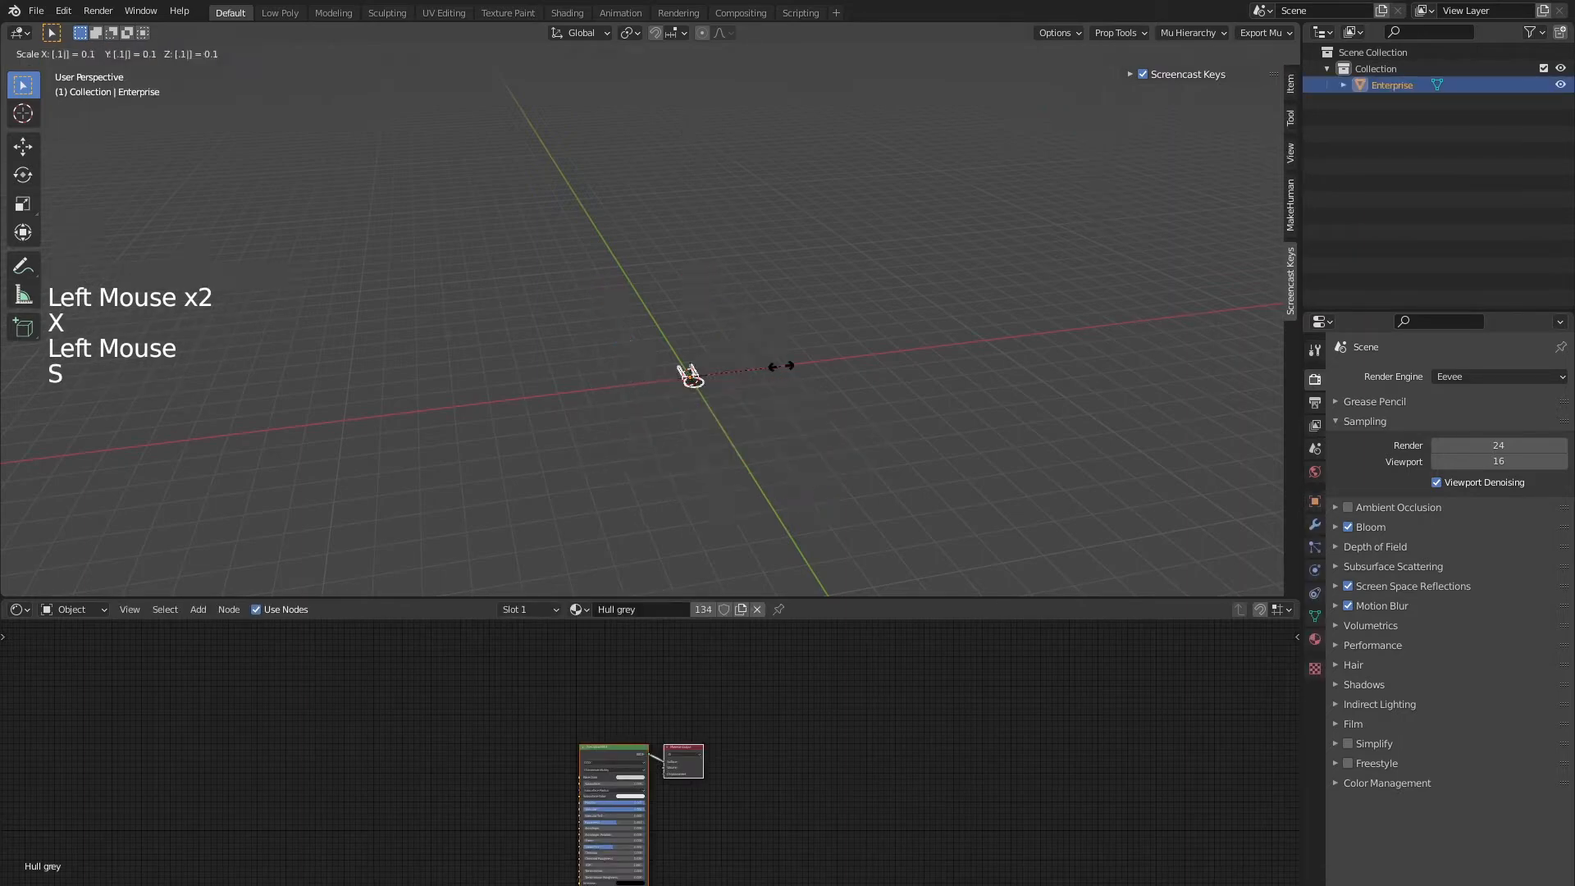
{"action": "key", "text": "Return"}
{"action": "key", "text": "KP_Decimal"}
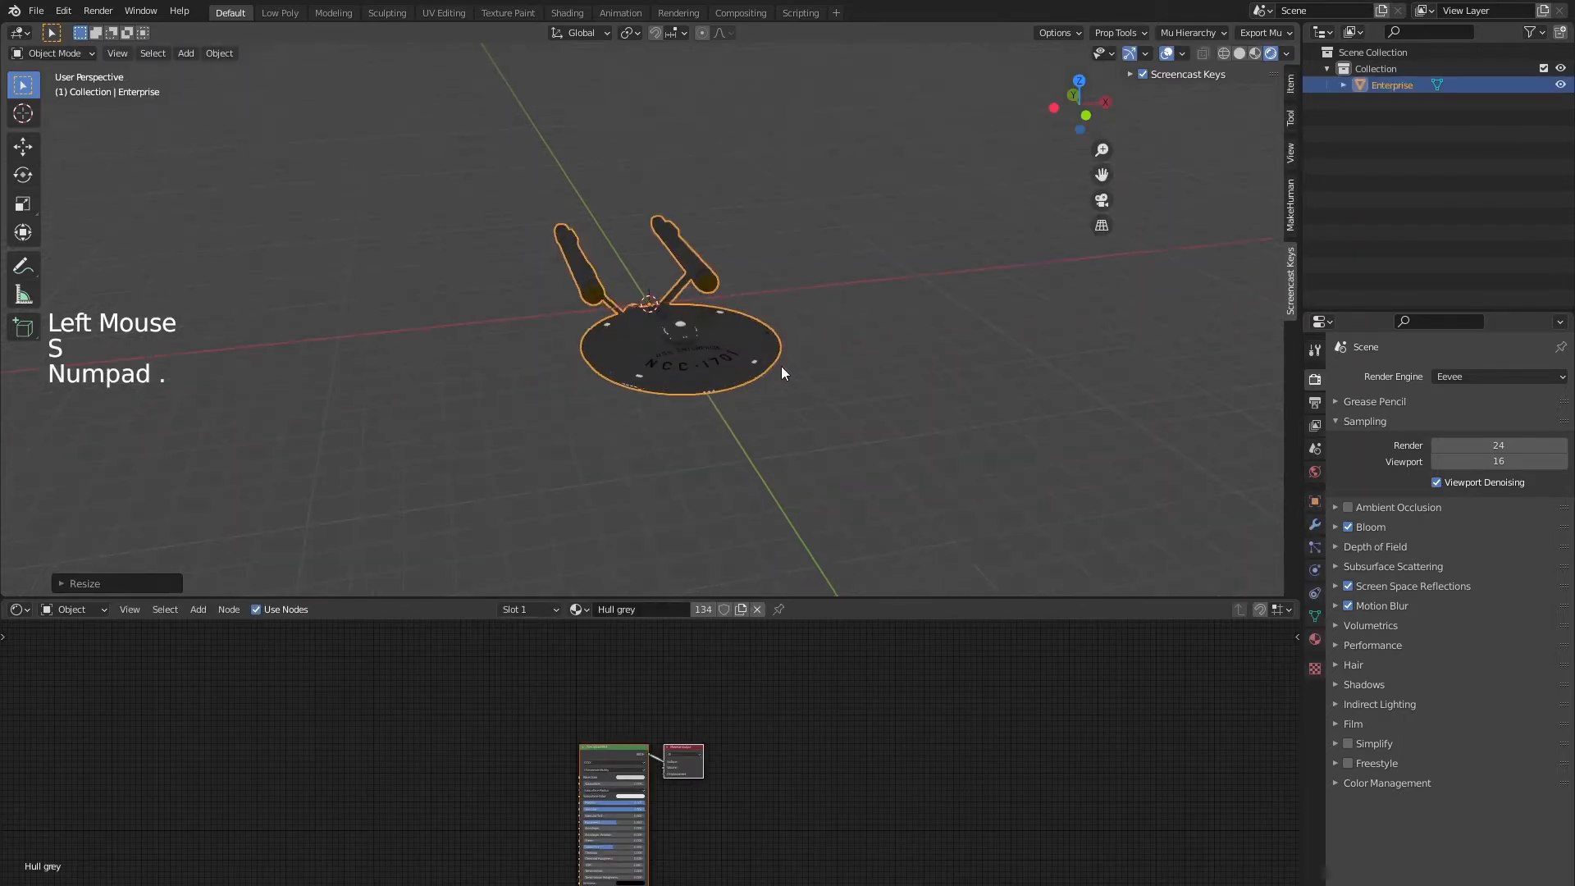
Shrink the Enterprise uniformly by a further factor of 0.1 and frame it again
{"action": "scroll", "coordinate": [781, 372], "scroll_direction": "up", "scroll_amount": 2}
{"action": "middle_click_drag", "start_coordinate": [781, 372], "coordinate": [653, 361]}
{"action": "key", "text": "s"}
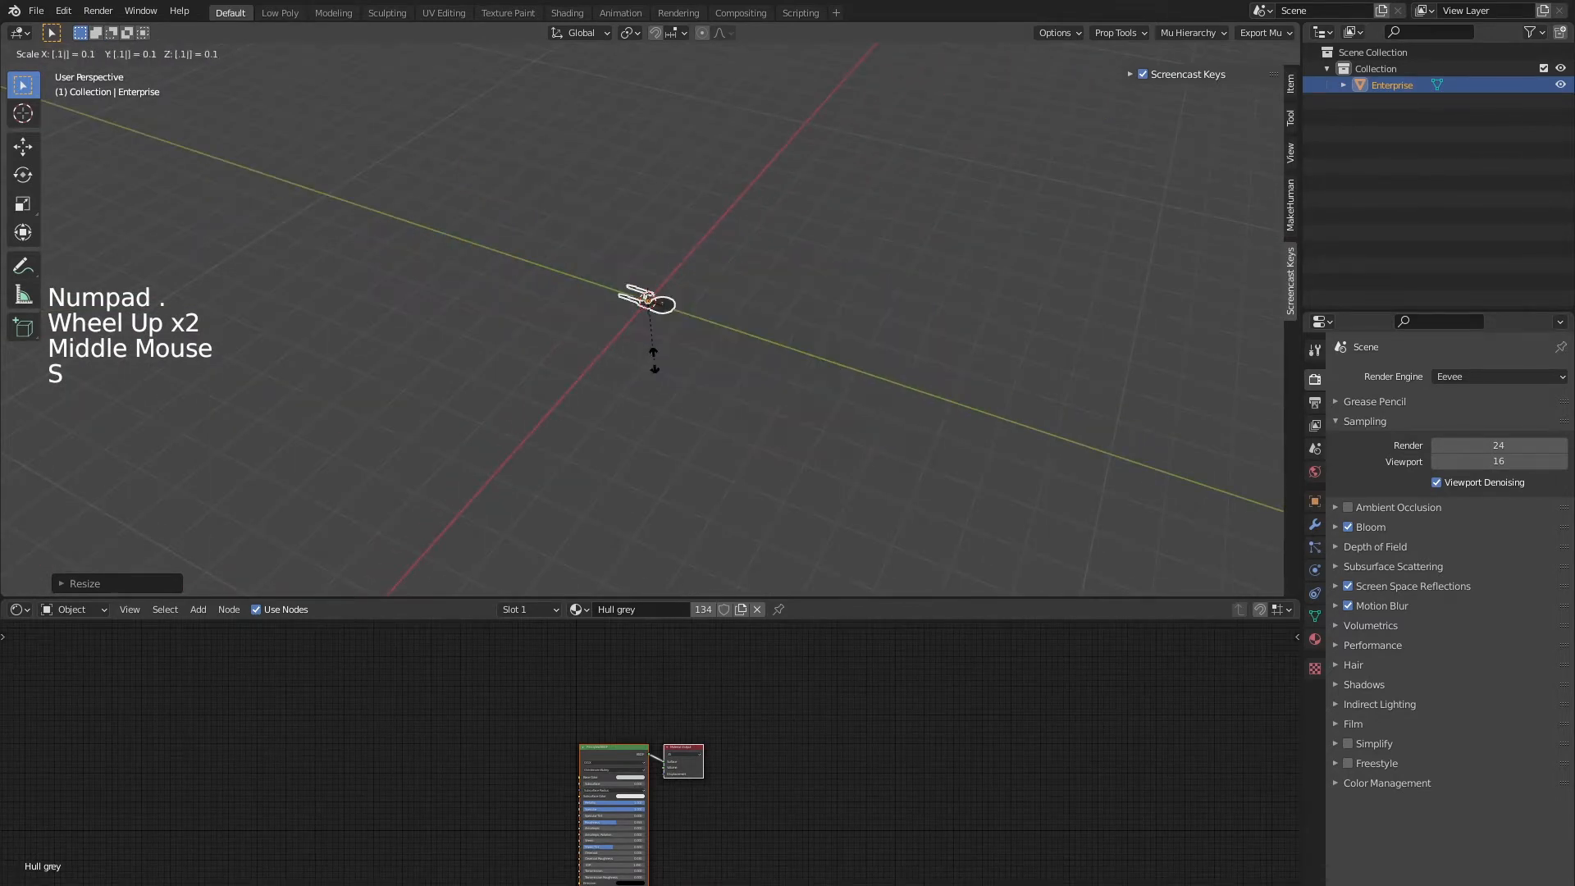
{"action": "key", "text": "Return"}
{"action": "key", "text": "KP_Decimal"}
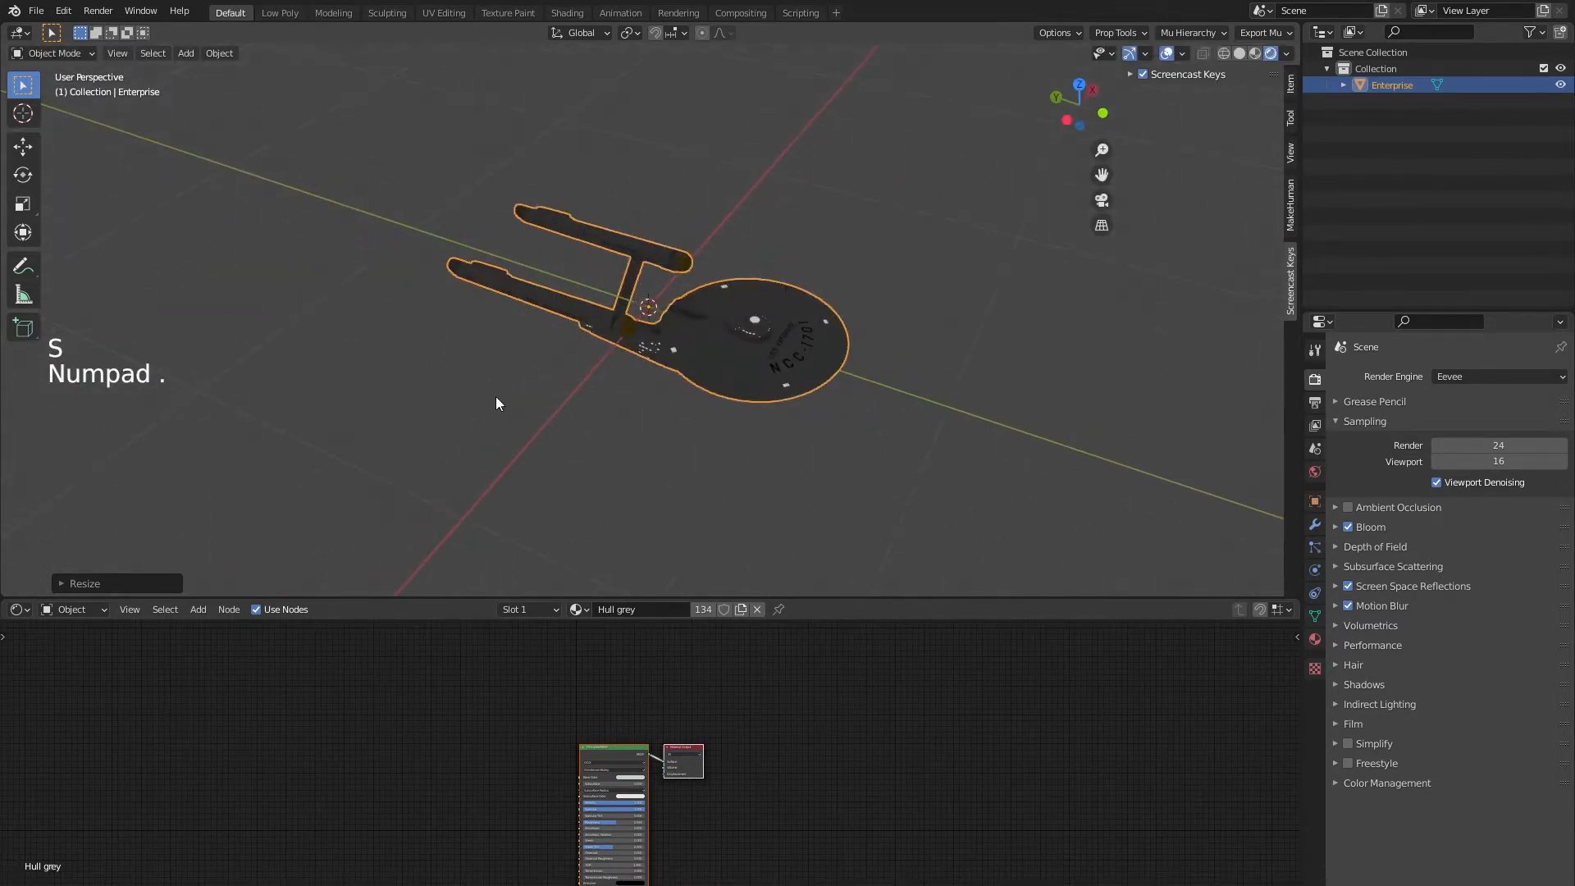
Scale the Enterprise up slightly by eye and check its size from different angles
{"action": "middle_click_drag", "start_coordinate": [495, 397], "coordinate": [541, 362]}
{"action": "key", "text": "s"}
{"action": "left_click", "coordinate": [876, 316]}
{"action": "middle_click_drag", "start_coordinate": [738, 381], "coordinate": [378, 411]}
{"action": "scroll", "coordinate": [576, 328], "scroll_direction": "down", "scroll_amount": 3}
{"action": "scroll", "coordinate": [486, 410], "scroll_direction": "down", "scroll_amount": 4}
{"action": "middle_click_drag", "start_coordinate": [485, 410], "coordinate": [681, 323]}
{"action": "scroll", "coordinate": [800, 412], "scroll_direction": "up", "scroll_amount": 2}
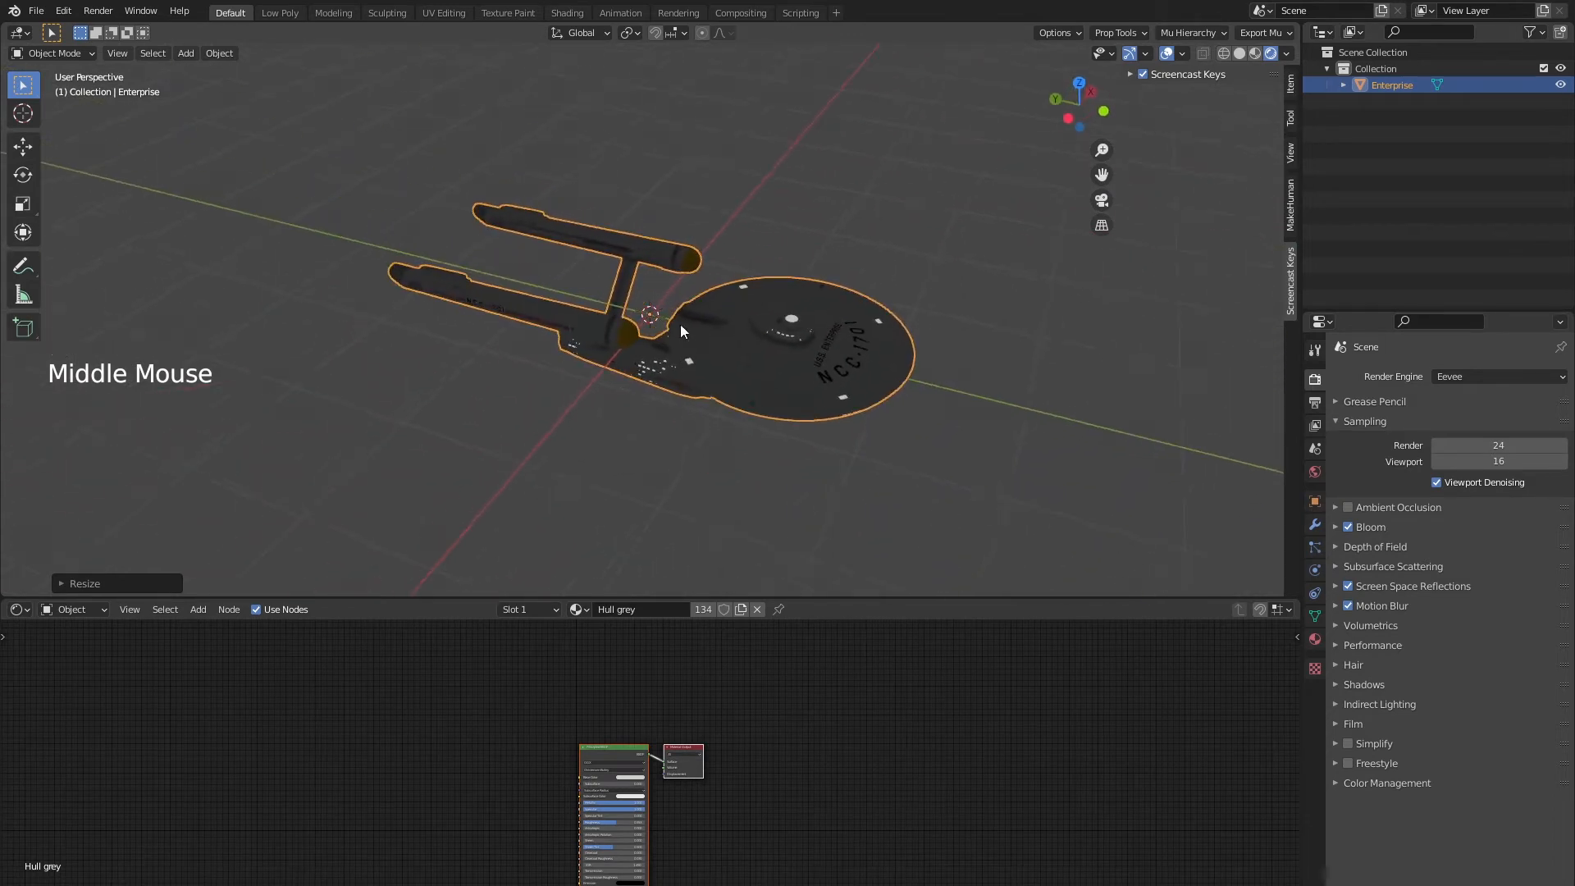
Add a new area light and move it straight up along the Z axis above the ship
{"action": "key", "text": "shift+a"}
{"action": "mouse_move", "coordinate": [681, 320]}
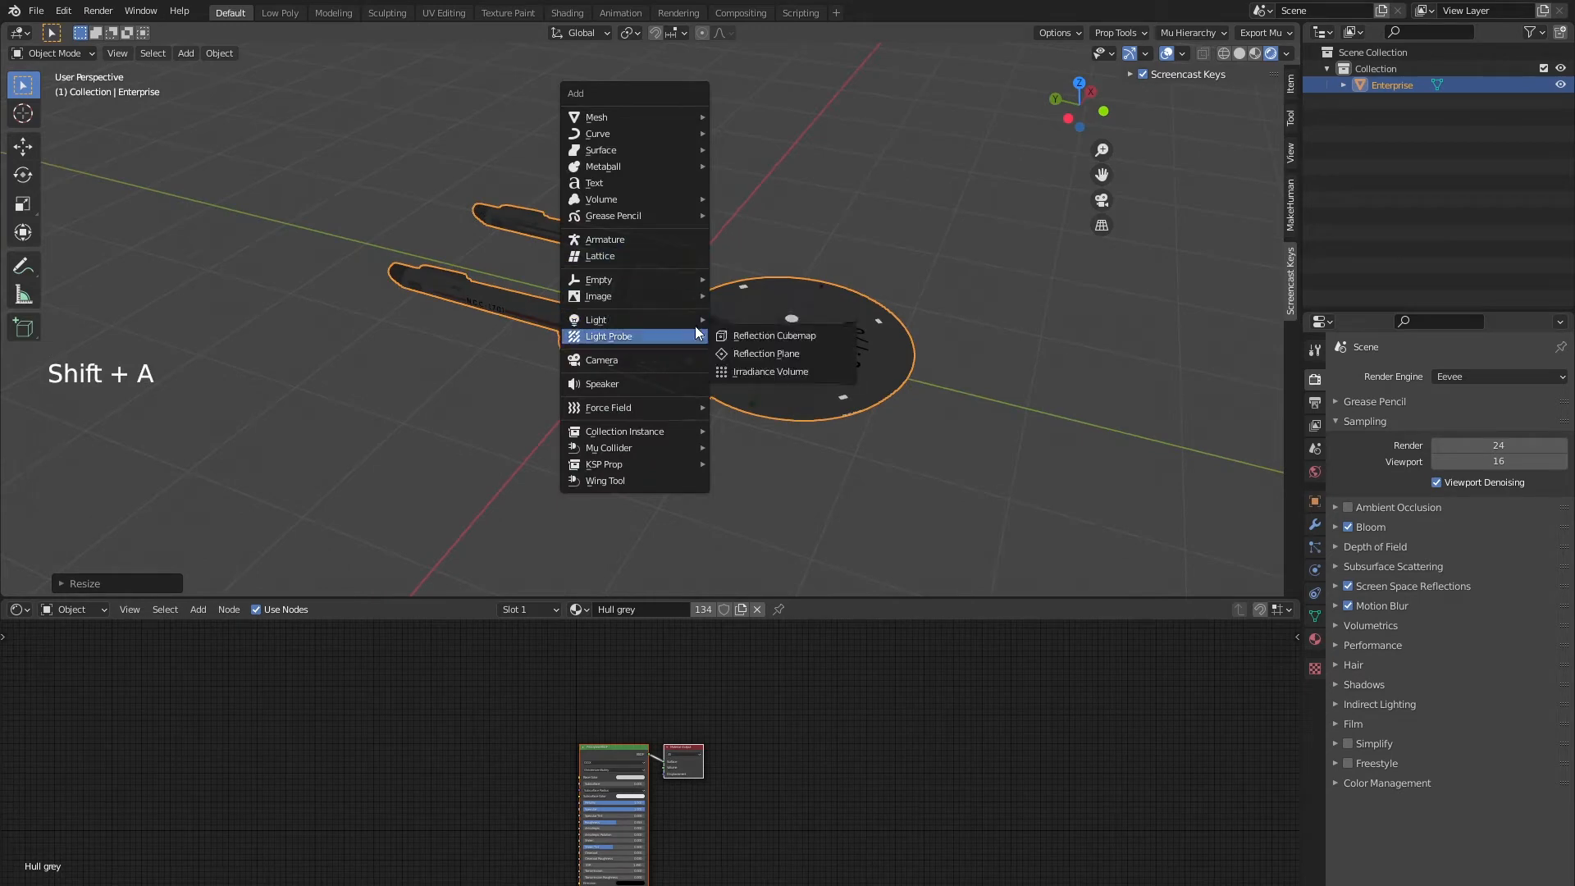
{"action": "left_click", "coordinate": [786, 374]}
{"action": "scroll", "coordinate": [738, 372], "scroll_direction": "down", "scroll_amount": 2}
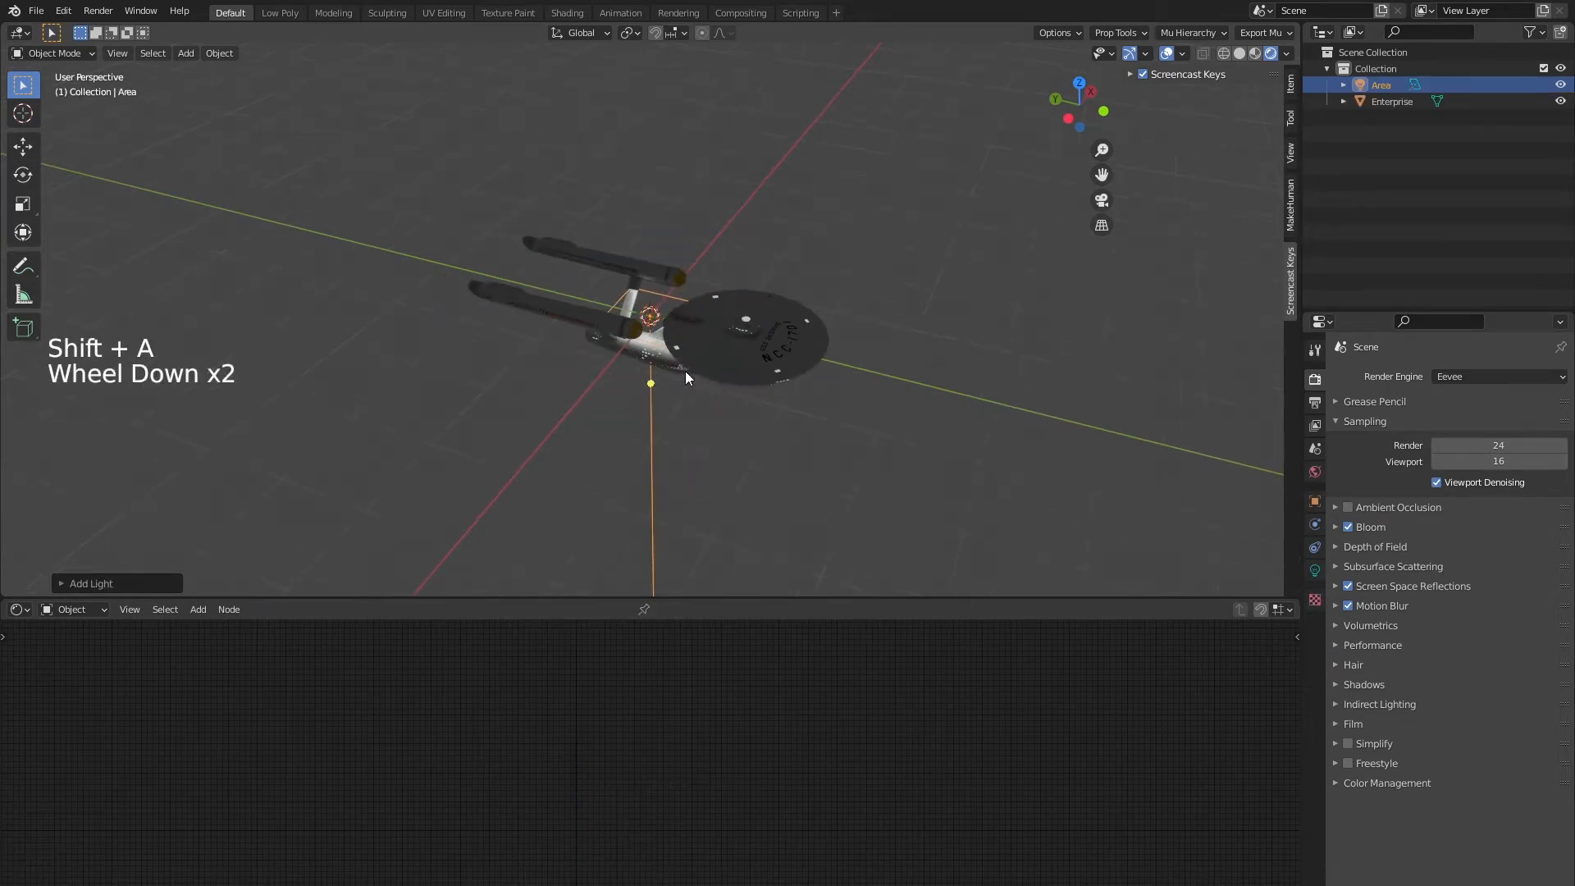
{"action": "key", "text": "g"}
{"action": "key", "text": "z"}
{"action": "left_click", "coordinate": [704, 169]}
Move the area light out to one side of the ship and aim it at the saucer
{"action": "middle_click_drag", "start_coordinate": [701, 170], "coordinate": [647, 157]}
{"action": "key", "text": "g"}
{"action": "left_click", "coordinate": [369, 318]}
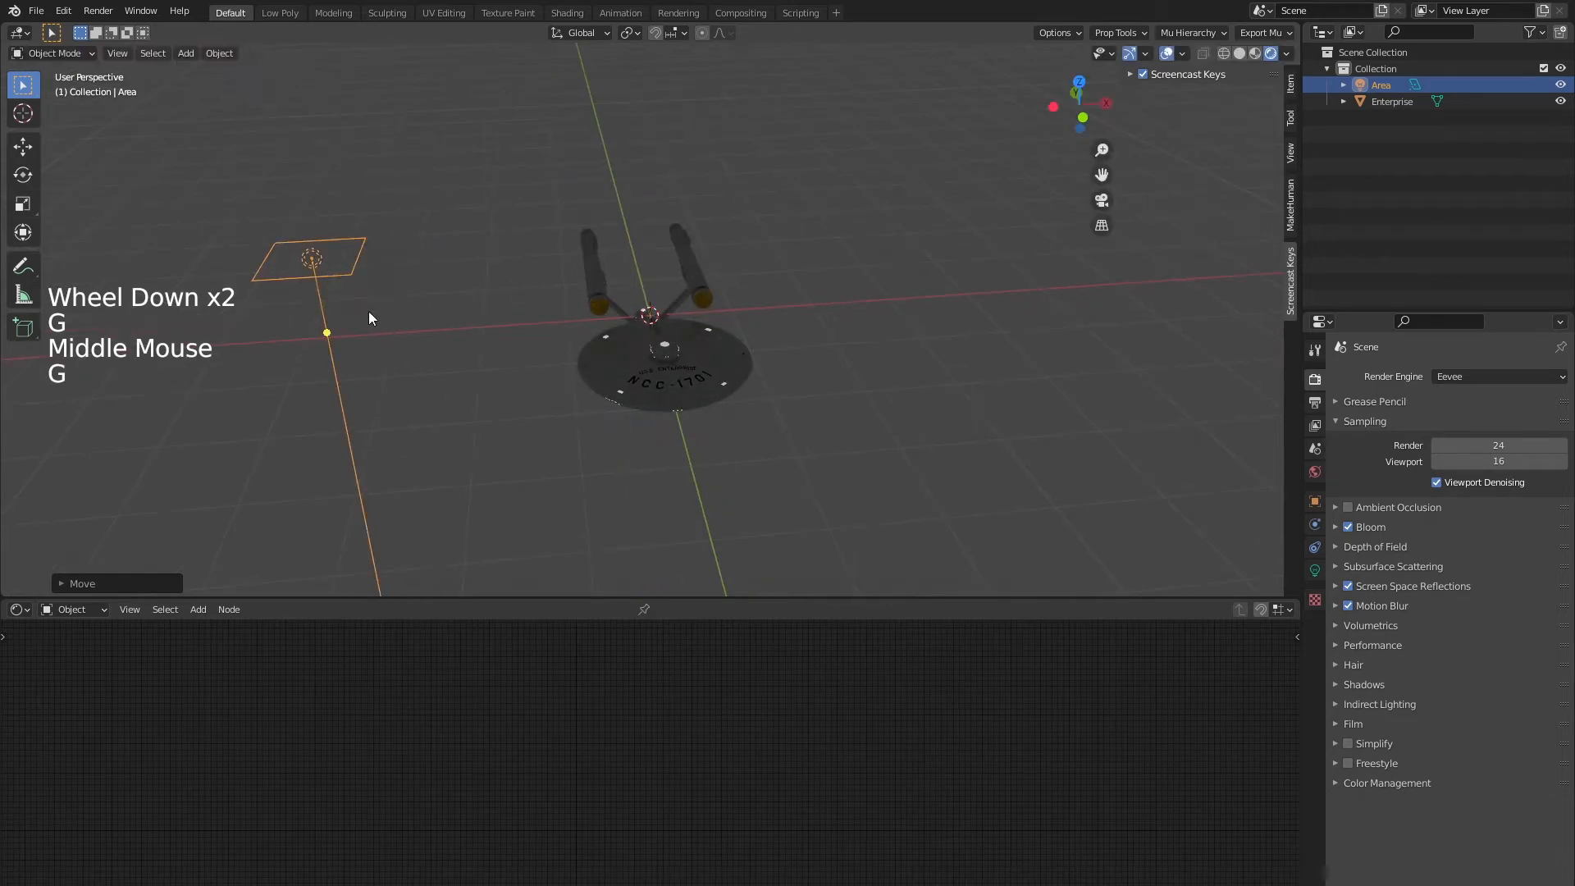
{"action": "left_click_drag", "start_coordinate": [321, 330], "coordinate": [645, 362]}
Scale the area light up to several times its size and open its light settings
{"action": "key", "text": "s"}
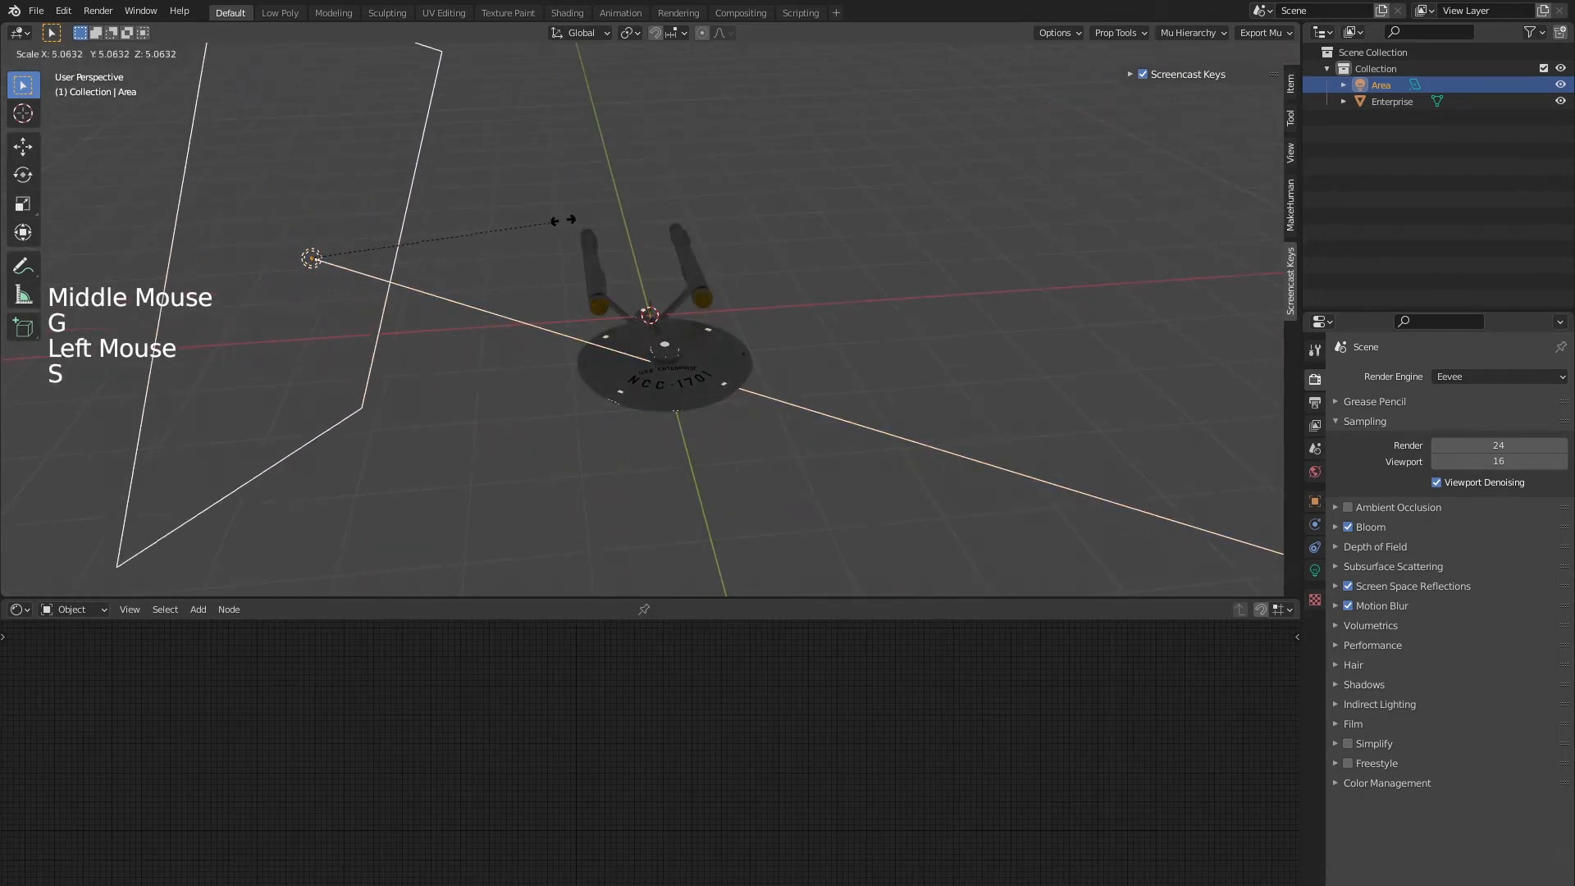
{"action": "left_click", "coordinate": [492, 239]}
{"action": "left_click", "coordinate": [1314, 570]}
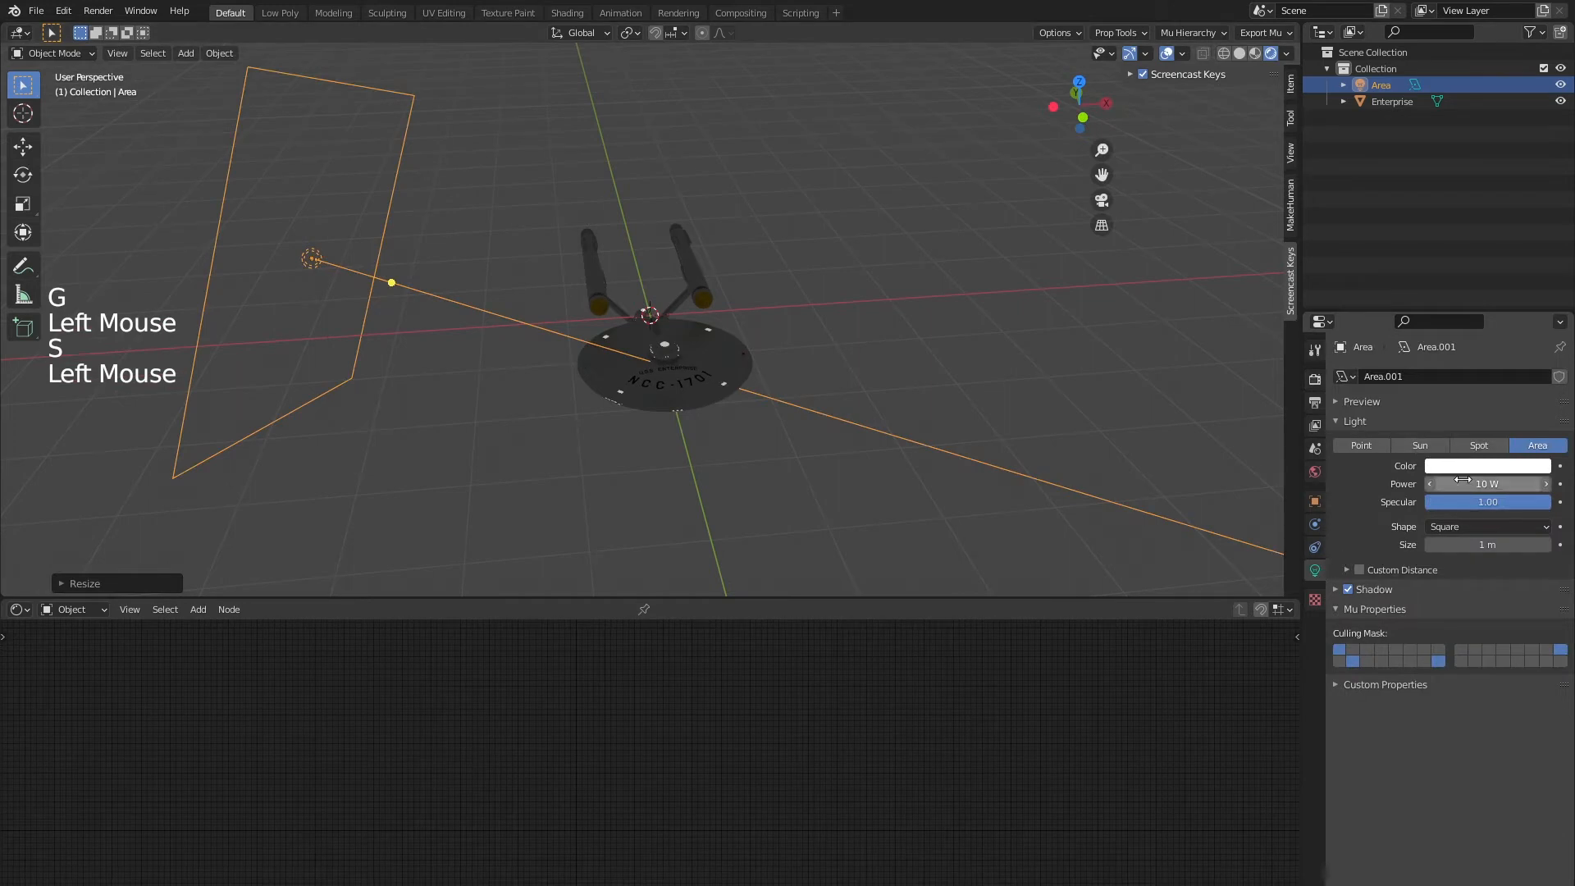
Set the area light's power to 1000 W
{"action": "type", "text": "1000"}
{"action": "key", "text": "Return"}
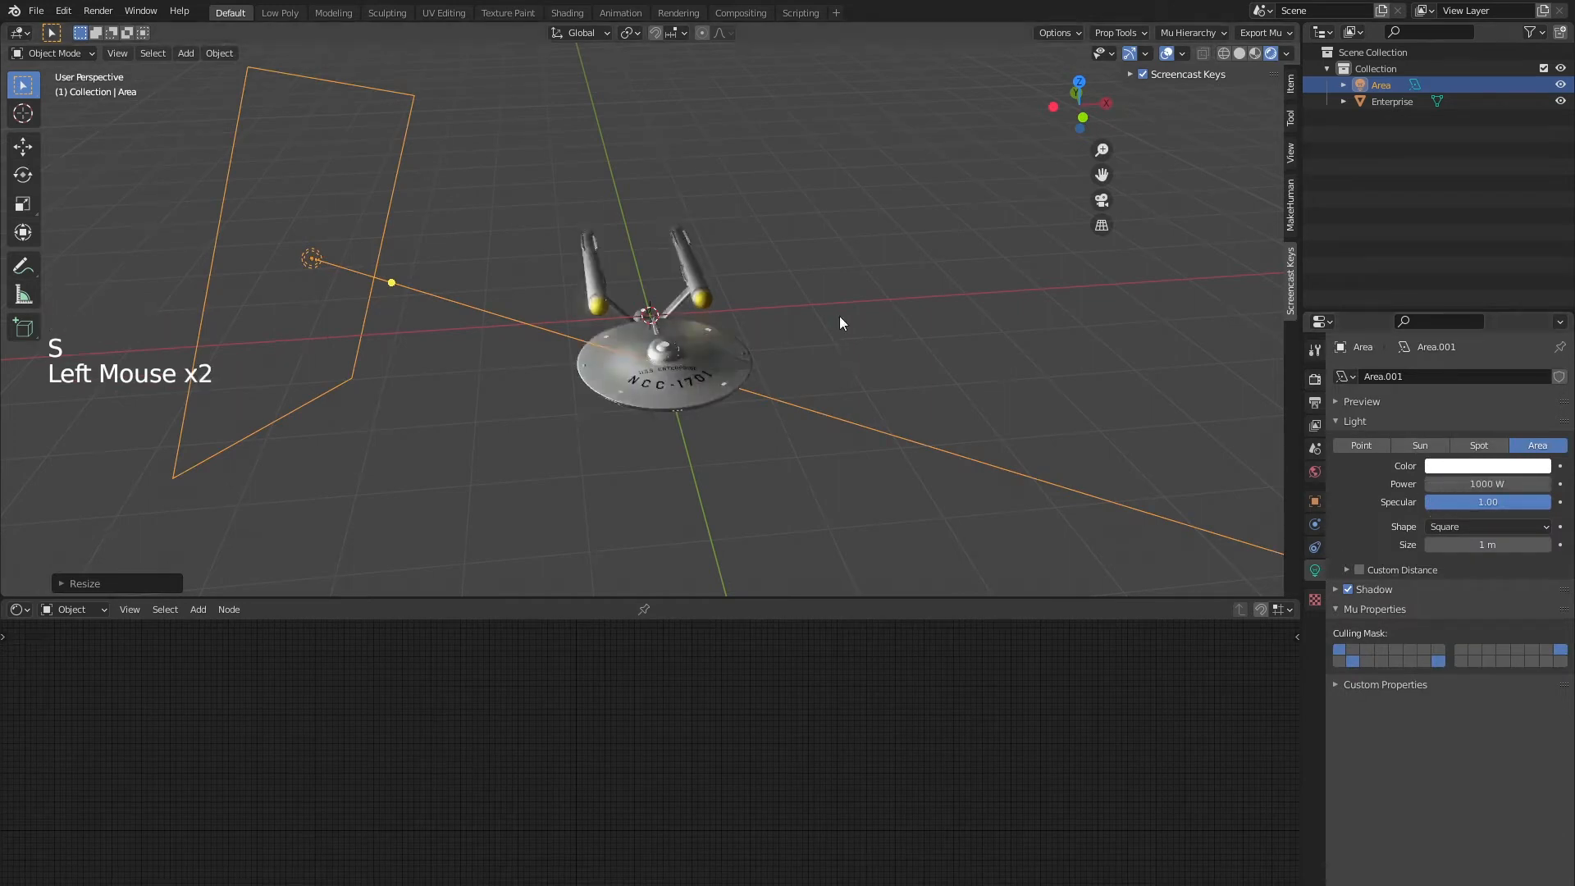
{"action": "middle_click_drag", "start_coordinate": [839, 317], "coordinate": [882, 223]}
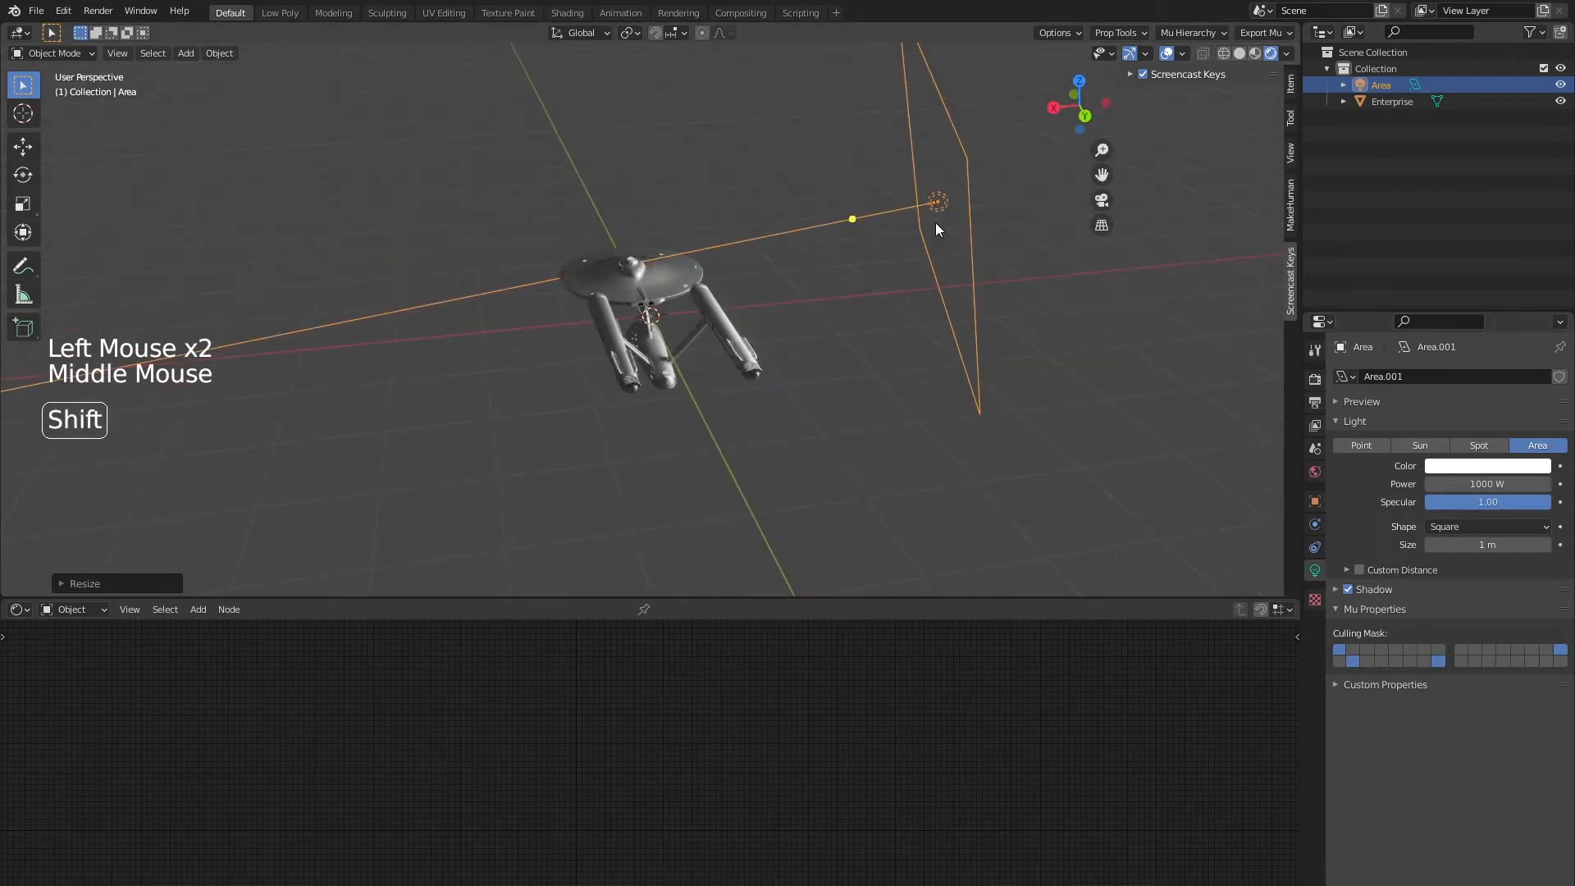
Duplicate the area light to the opposite side of the ship and aim the copy back at the ship
{"action": "key", "text": "shift+d"}
{"action": "left_click", "coordinate": [271, 319]}
{"action": "scroll", "coordinate": [292, 353], "scroll_direction": "down", "scroll_amount": 4}
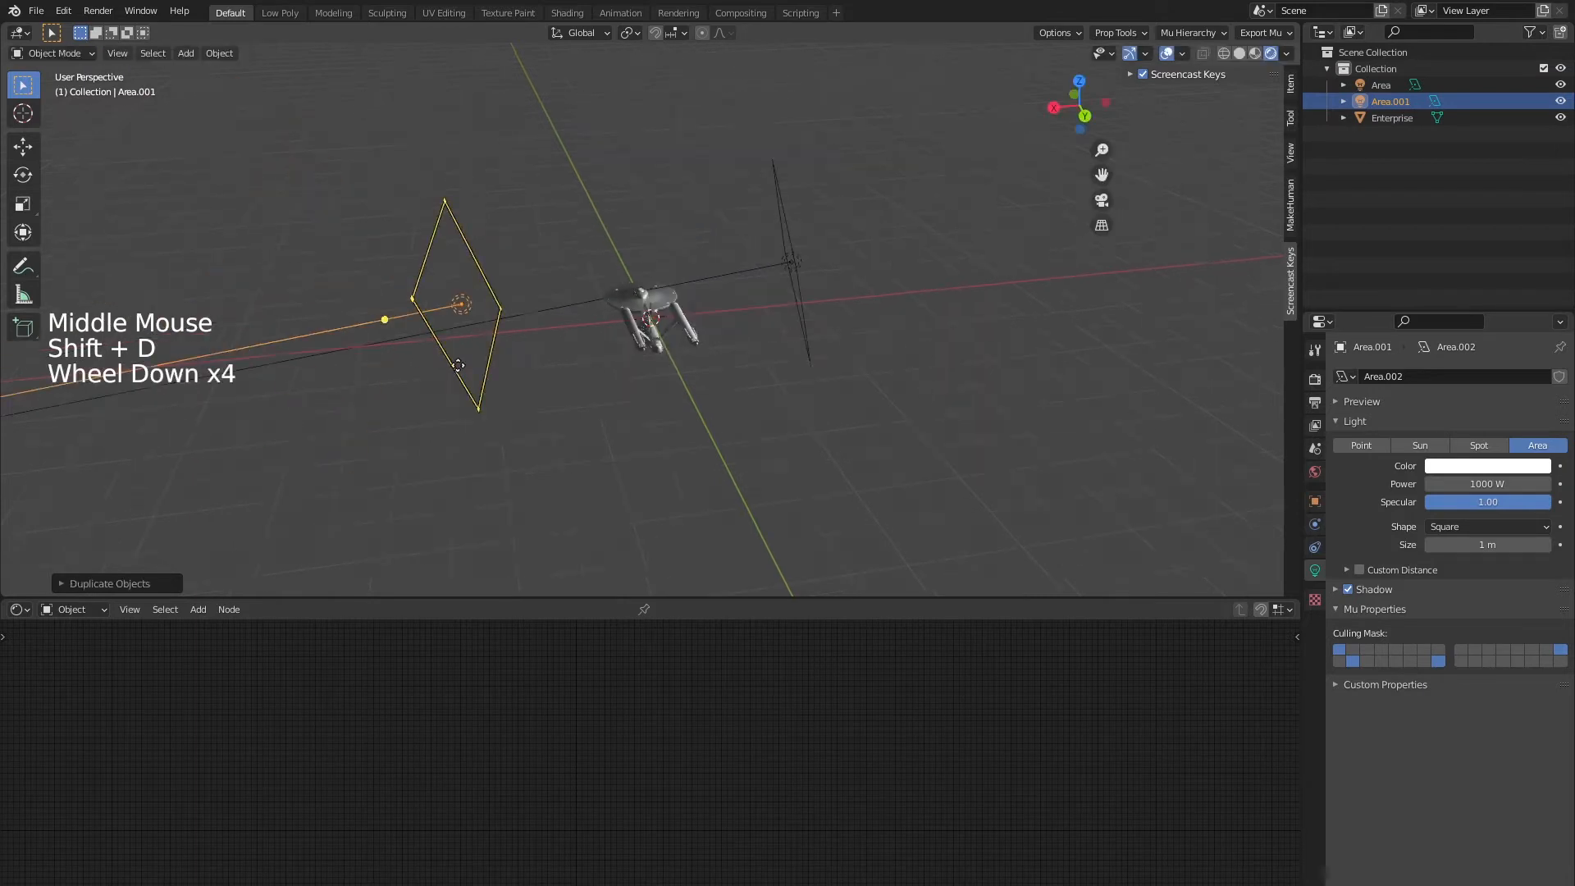
{"action": "left_click_drag", "start_coordinate": [385, 319], "coordinate": [1189, 312]}
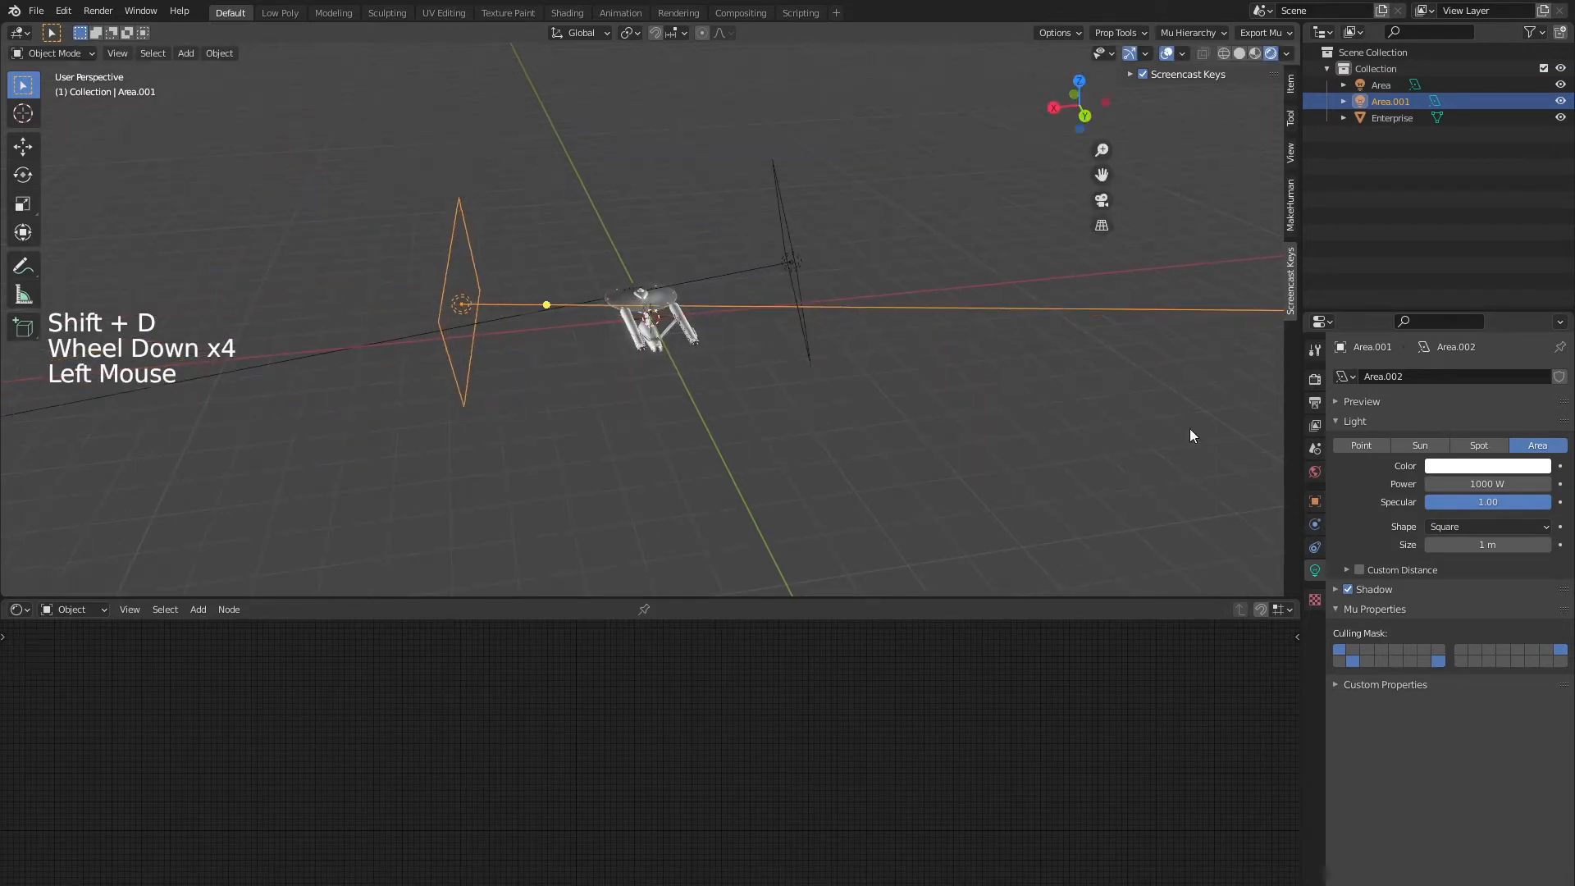
Set the duplicated area light's power to 500 W
{"action": "type", "text": "500"}
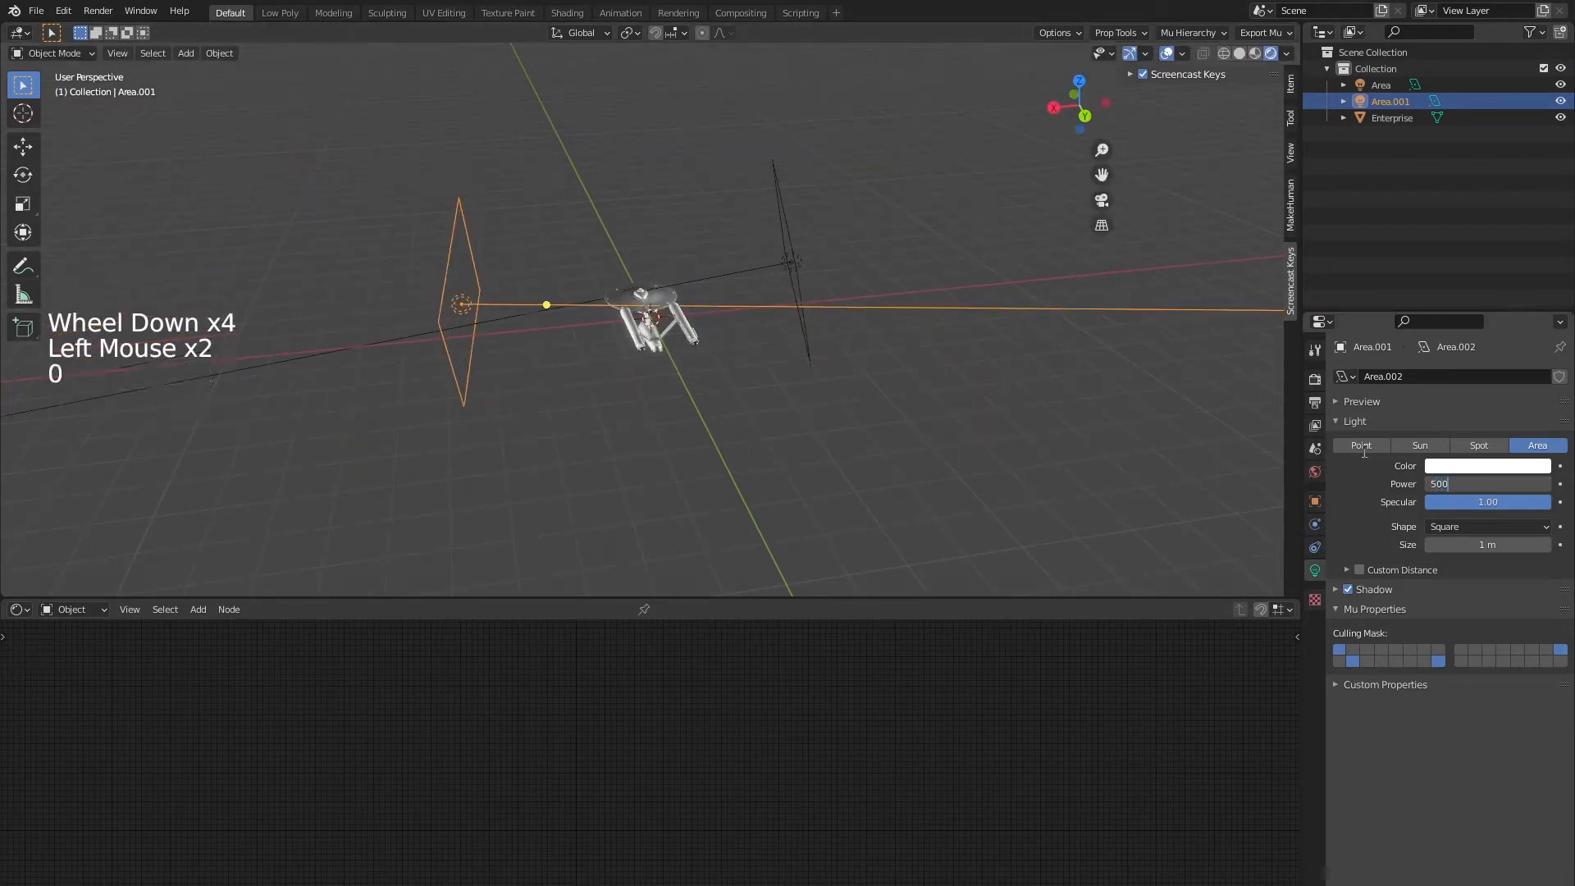
{"action": "scroll", "coordinate": [632, 387], "scroll_direction": "up", "scroll_amount": 6}
{"action": "middle_click_drag", "start_coordinate": [633, 387], "coordinate": [937, 389]}
{"action": "scroll", "coordinate": [935, 392], "scroll_direction": "down", "scroll_amount": 4}
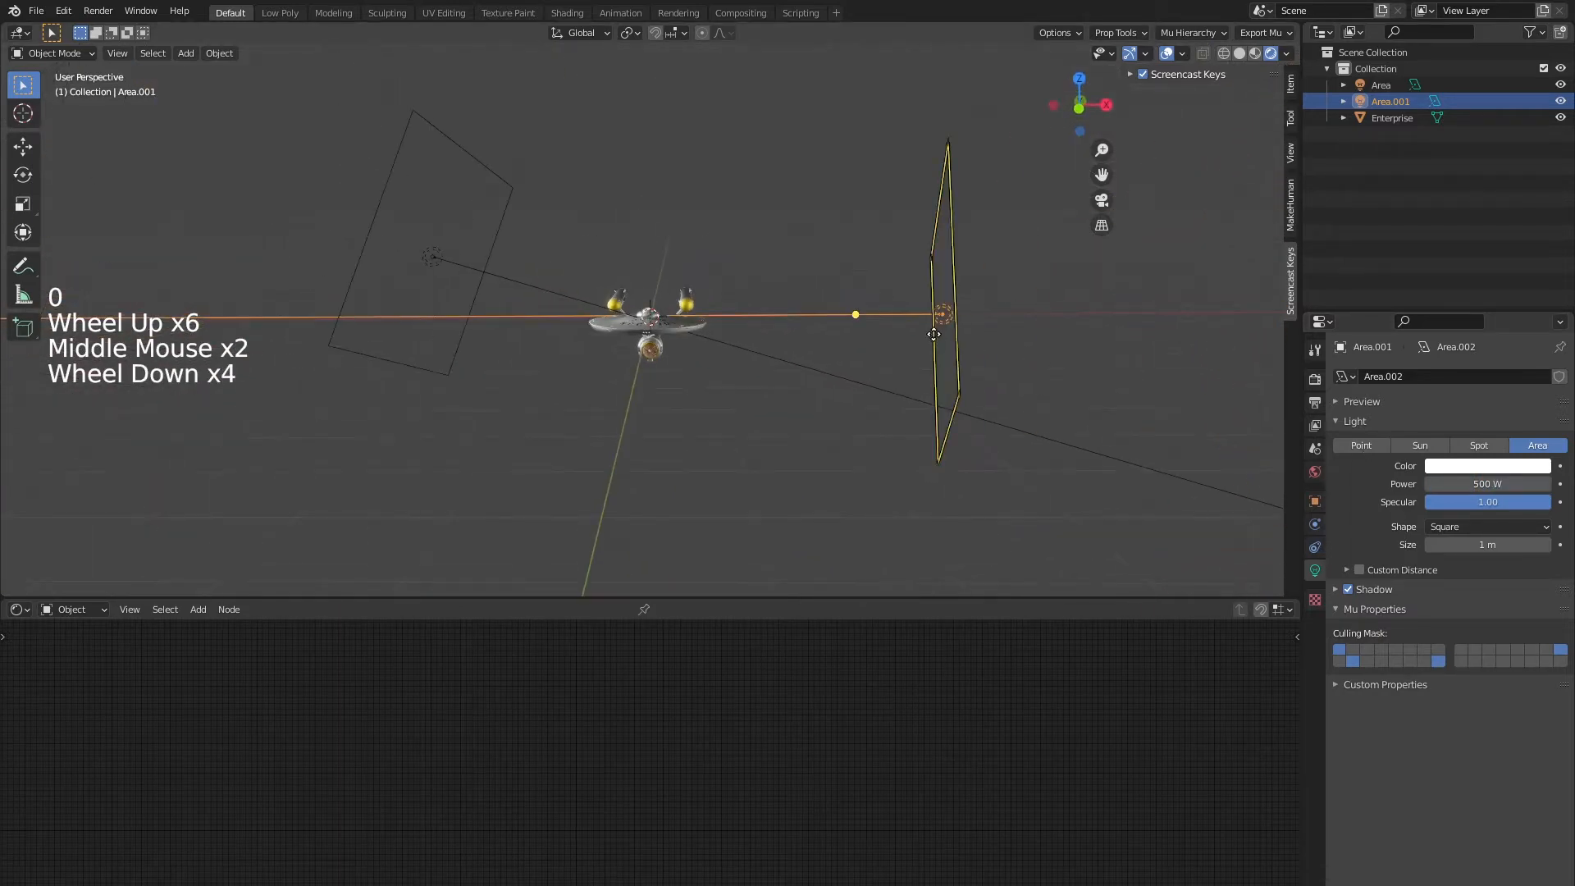
Lower the second area light below the ship's level, aim it at the hull and check the lighting from several angles
{"action": "key", "text": "g"}
{"action": "left_click", "coordinate": [574, 419]}
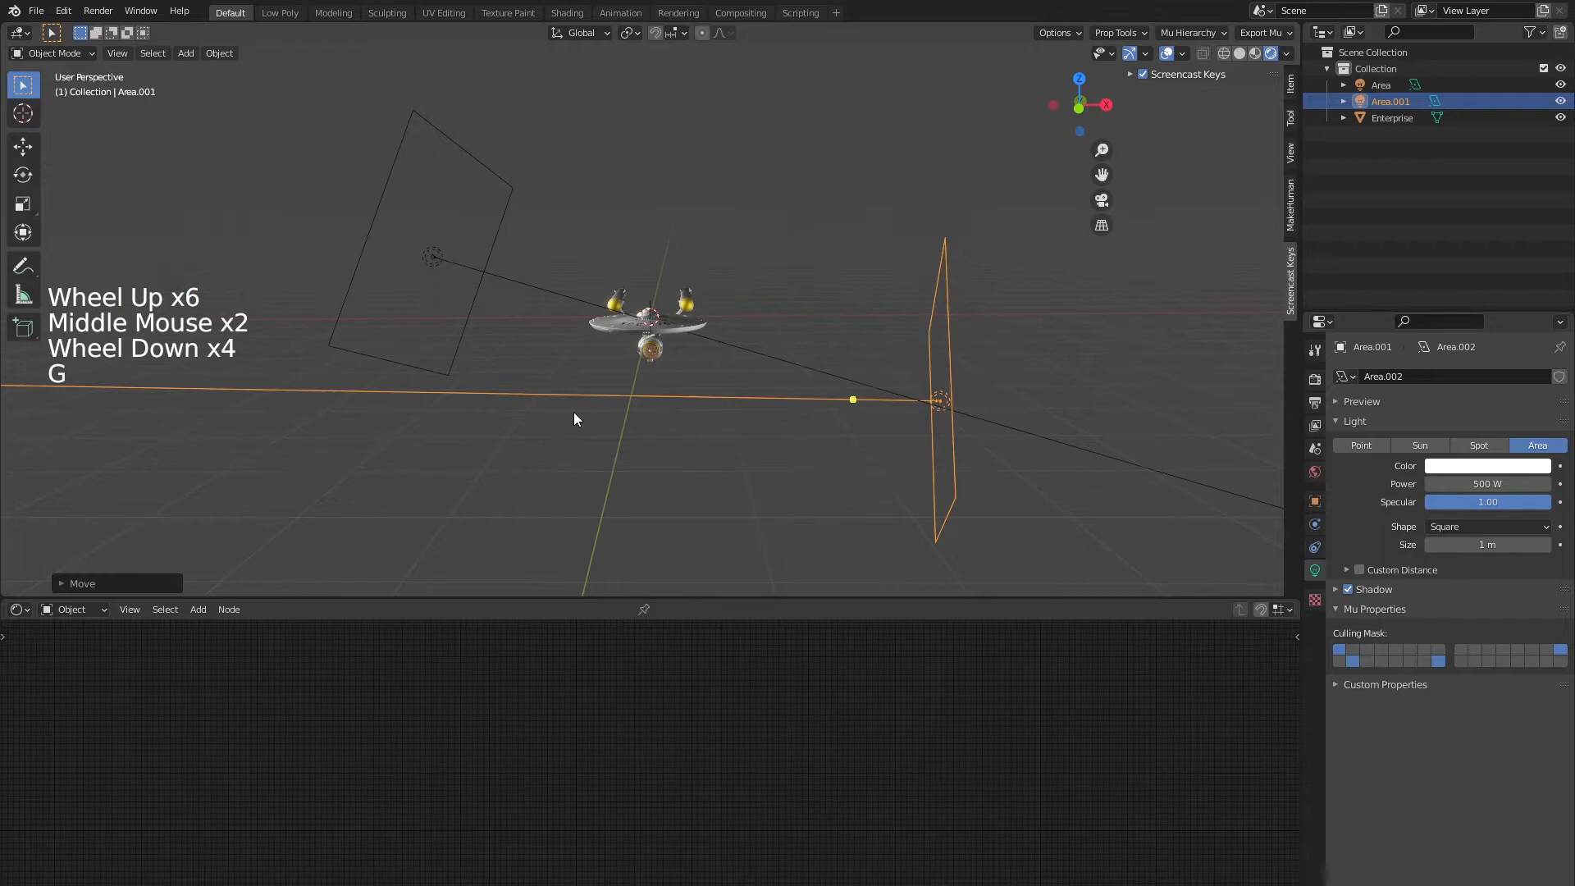
{"action": "left_click", "coordinate": [854, 400]}
{"action": "scroll", "coordinate": [693, 439], "scroll_direction": "up", "scroll_amount": 8}
{"action": "middle_click_drag", "start_coordinate": [693, 439], "coordinate": [673, 396]}
{"action": "left_click", "coordinate": [902, 436]}
{"action": "scroll", "coordinate": [656, 410], "scroll_direction": "down", "scroll_amount": 4}
{"action": "scroll", "coordinate": [649, 417], "scroll_direction": "up", "scroll_amount": 2}
{"action": "scroll", "coordinate": [667, 399], "scroll_direction": "up", "scroll_amount": 2}
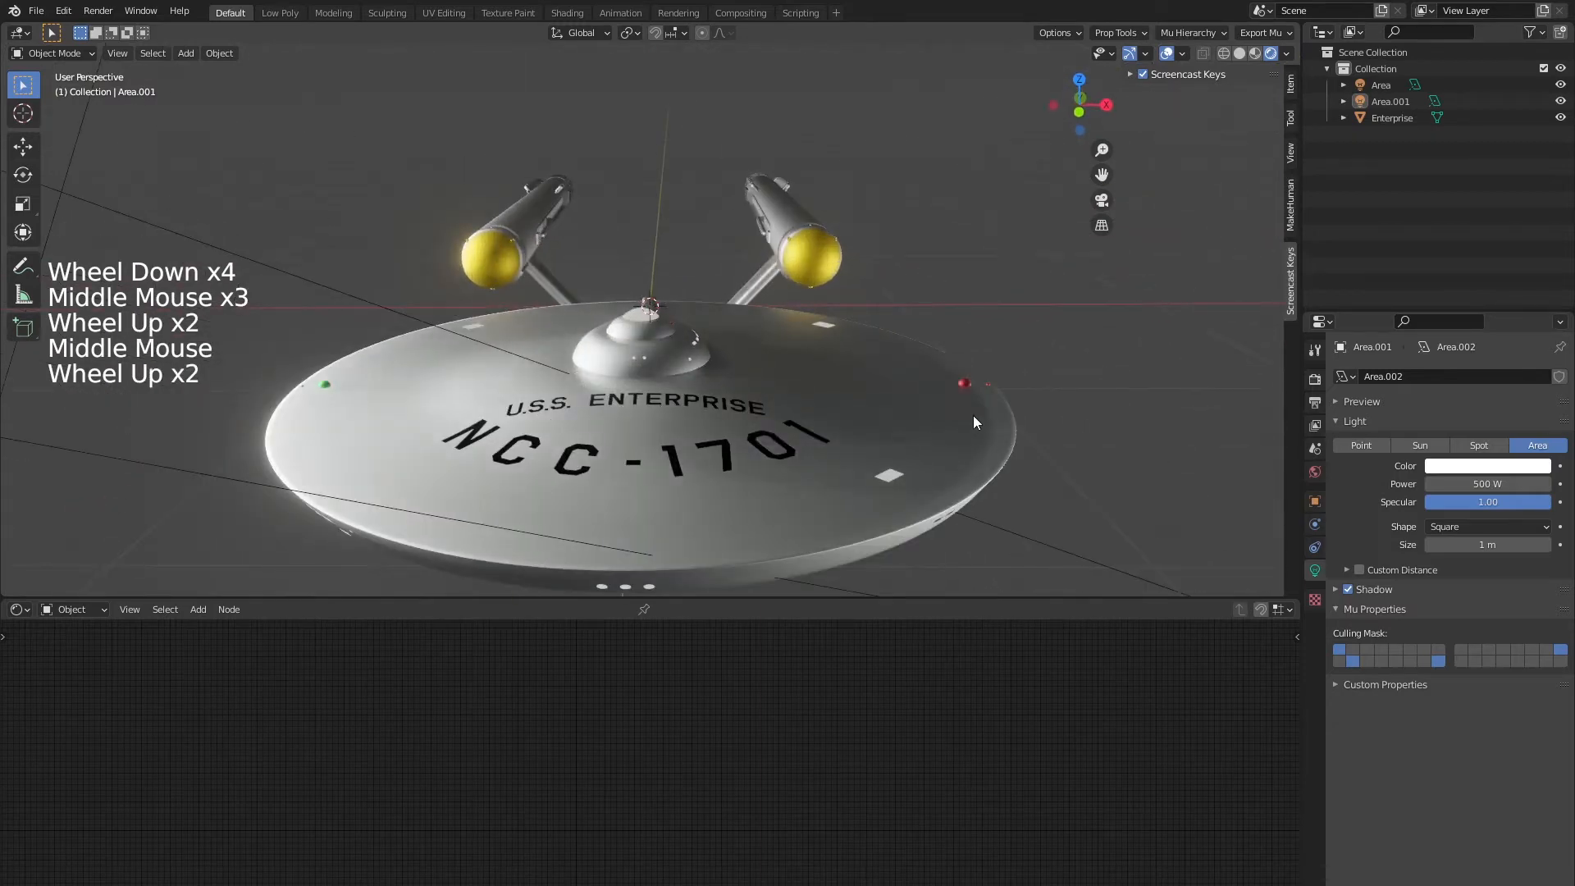
{"action": "middle_click_drag", "start_coordinate": [972, 414], "coordinate": [651, 464]}
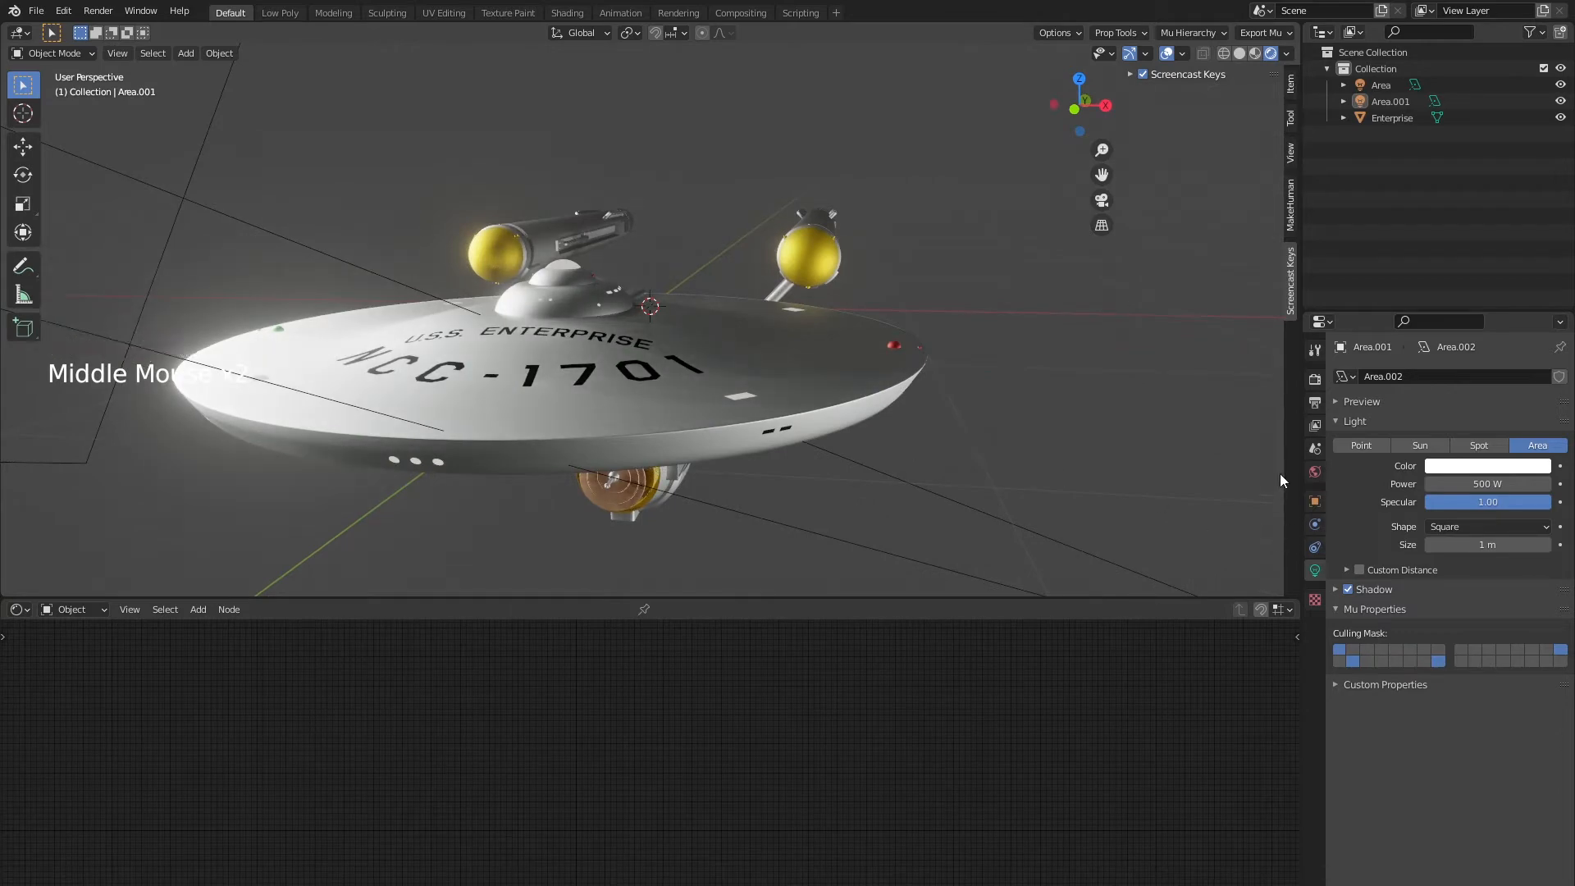
Reduce the roughness of the Enterprise's Hull grey material to 0.413 and check the reflections on the saucer
{"action": "left_click", "coordinate": [646, 324]}
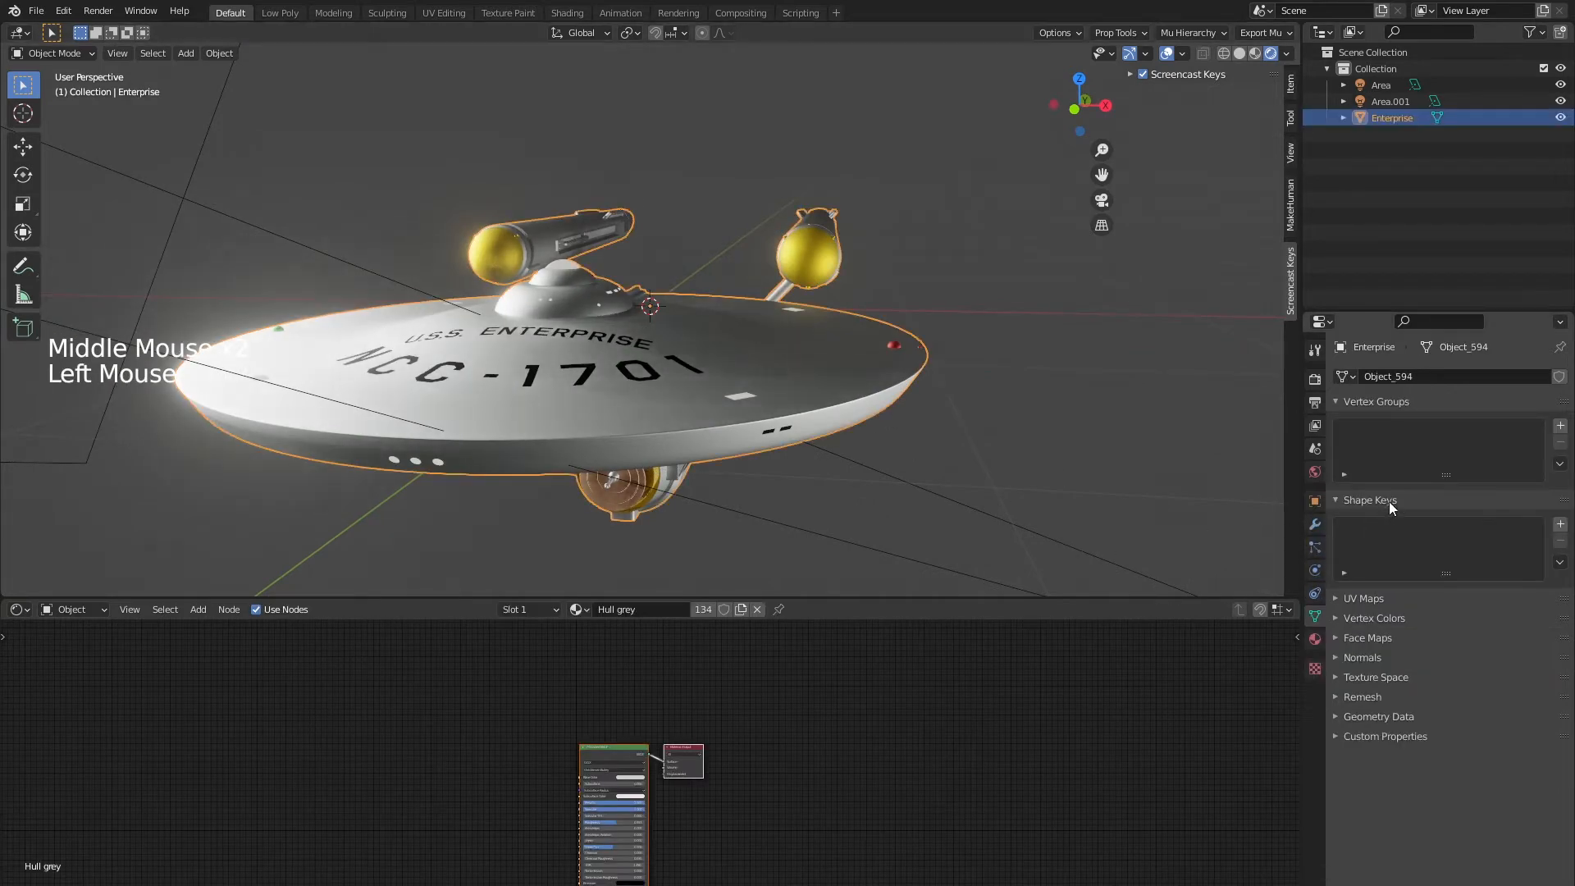
{"action": "left_click", "coordinate": [1309, 641]}
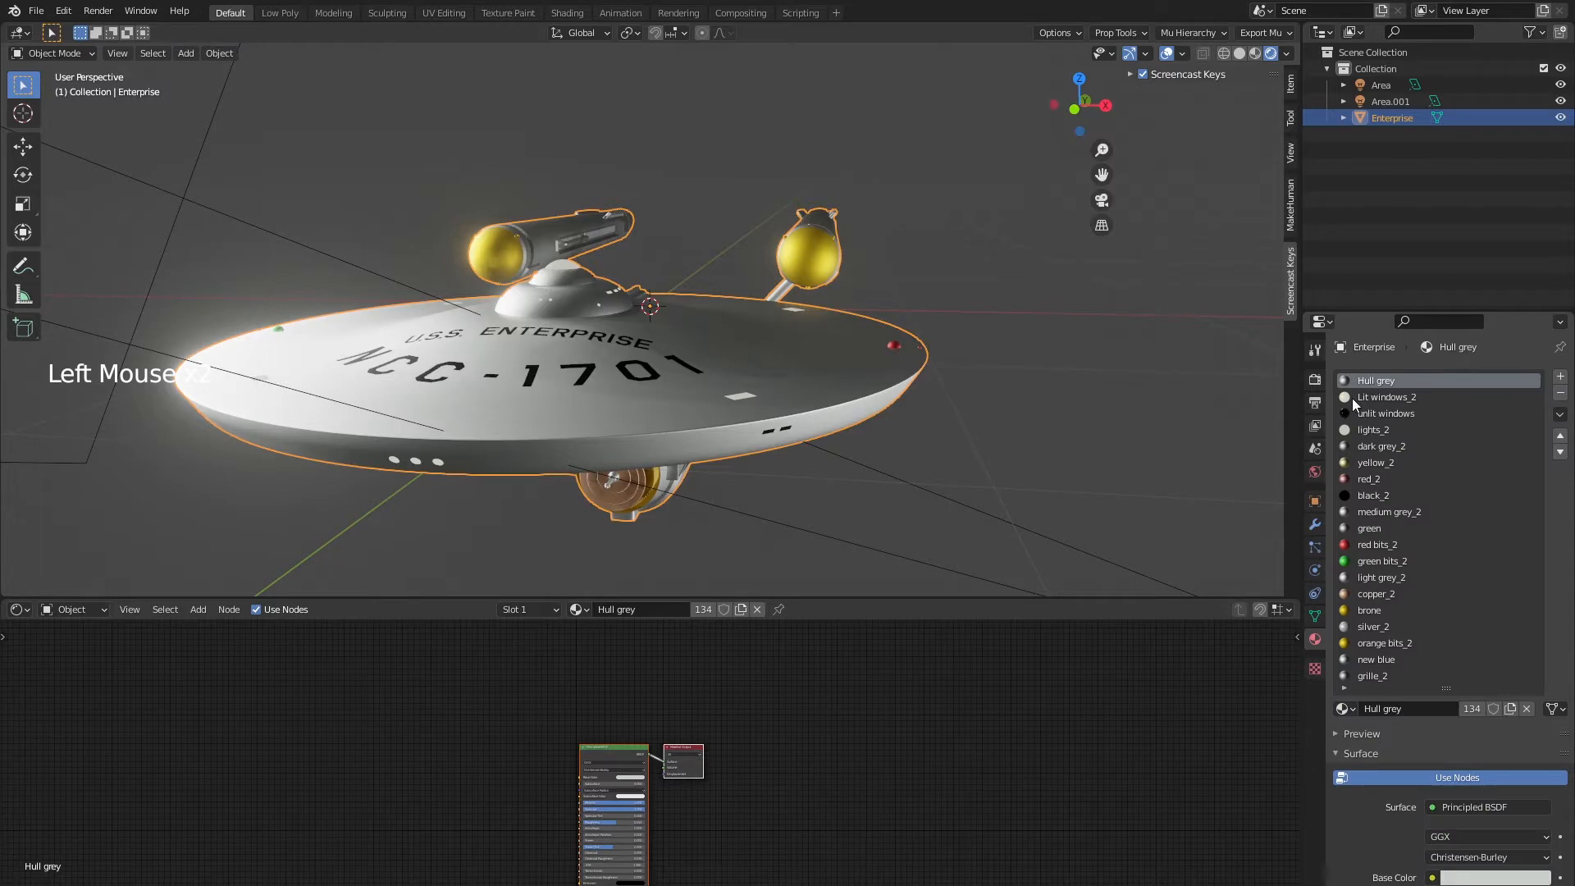
{"action": "scroll", "coordinate": [1394, 777], "scroll_direction": "down", "scroll_amount": 12}
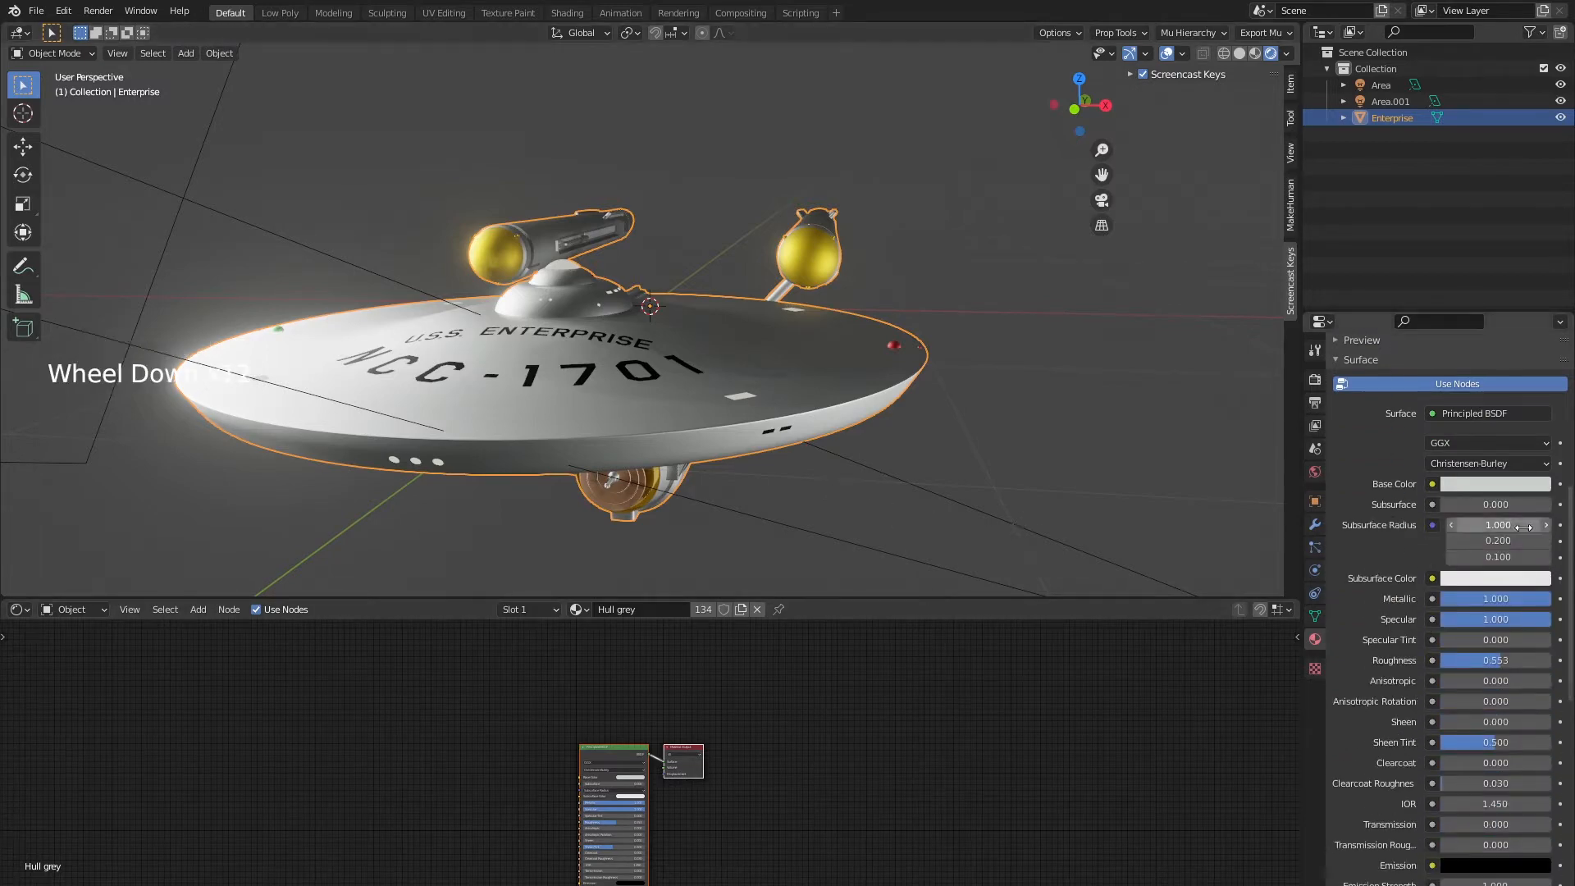
{"action": "scroll", "coordinate": [1502, 490], "scroll_direction": "down", "scroll_amount": 1}
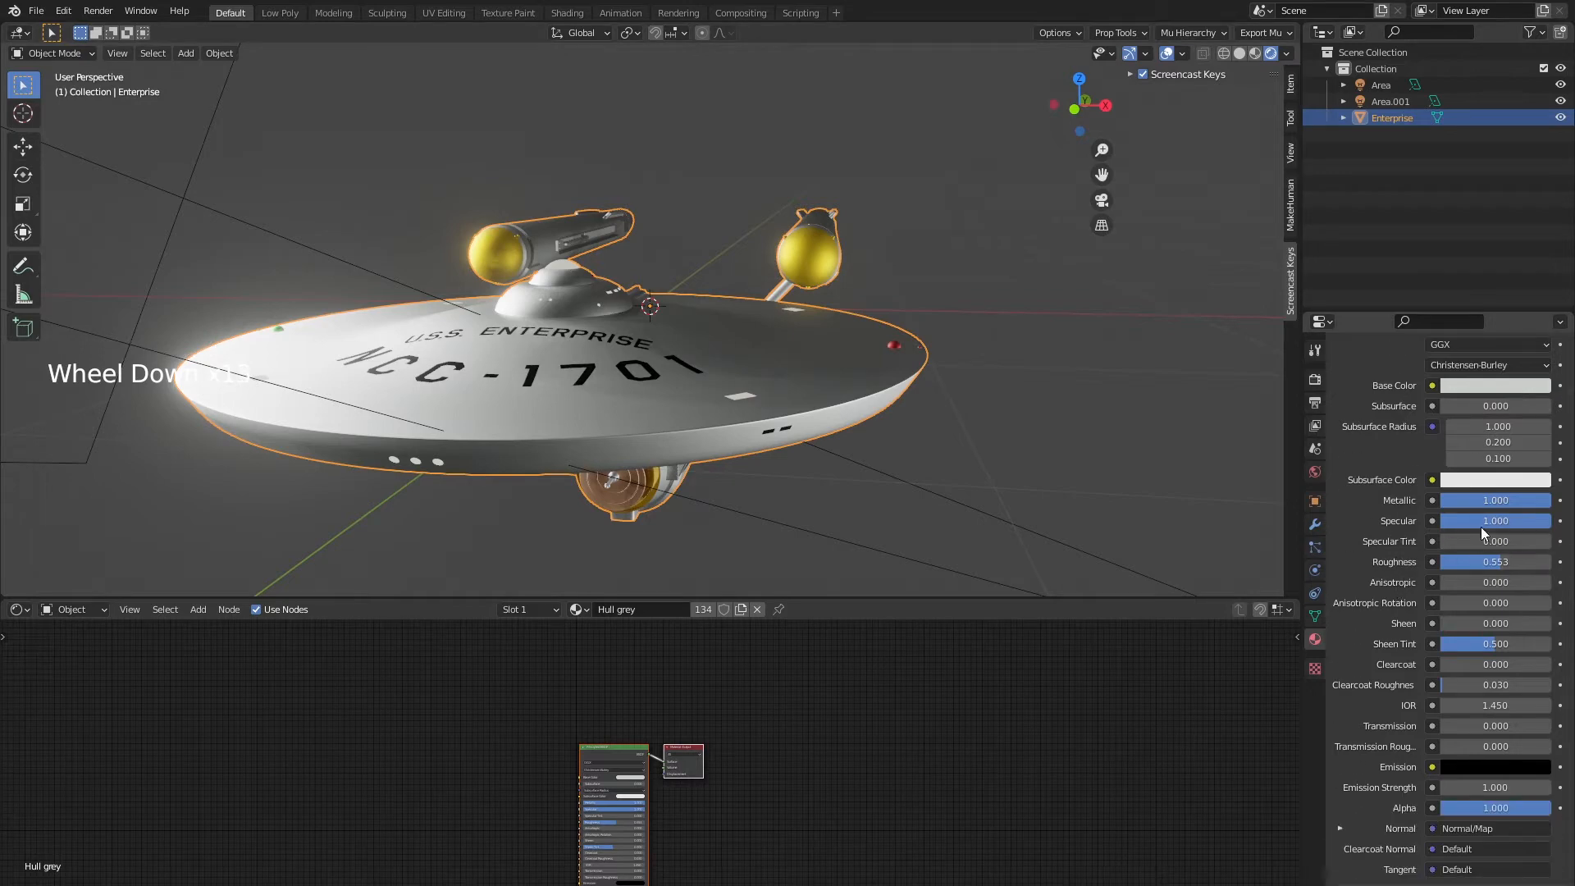
{"action": "scroll", "coordinate": [764, 467], "scroll_direction": "down", "scroll_amount": 2}
{"action": "middle_click_drag", "start_coordinate": [764, 468], "coordinate": [776, 505]}
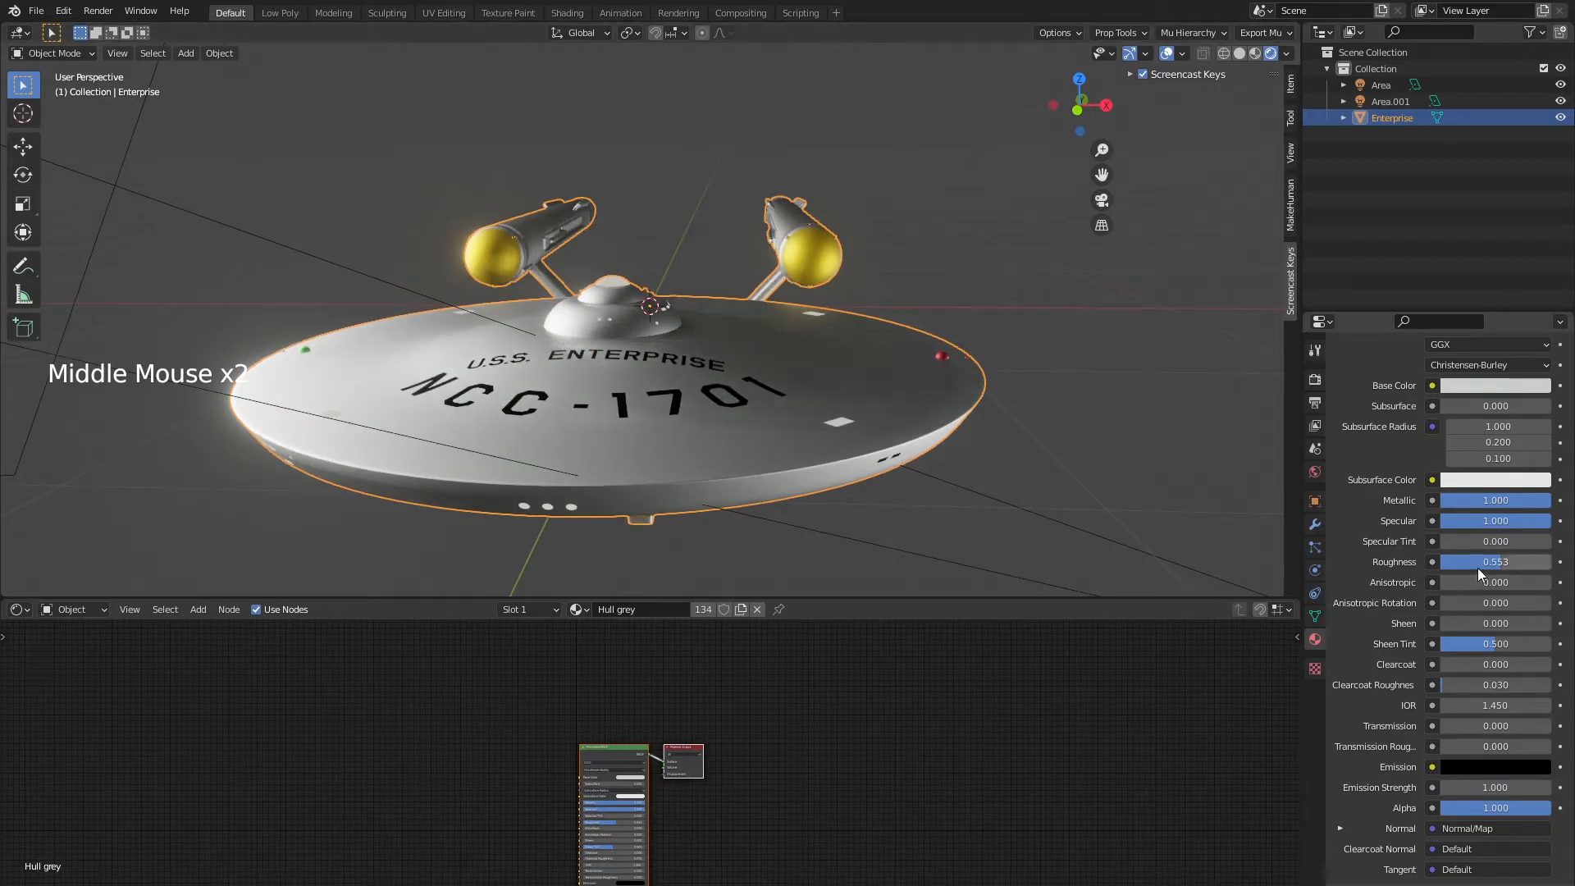
{"action": "left_click_drag", "start_coordinate": [1477, 566], "coordinate": [1460, 566]}
{"action": "middle_click_drag", "start_coordinate": [800, 451], "coordinate": [1025, 514]}
{"action": "scroll", "coordinate": [810, 450], "scroll_direction": "down", "scroll_amount": 3}
{"action": "scroll", "coordinate": [863, 476], "scroll_direction": "up", "scroll_amount": 3}
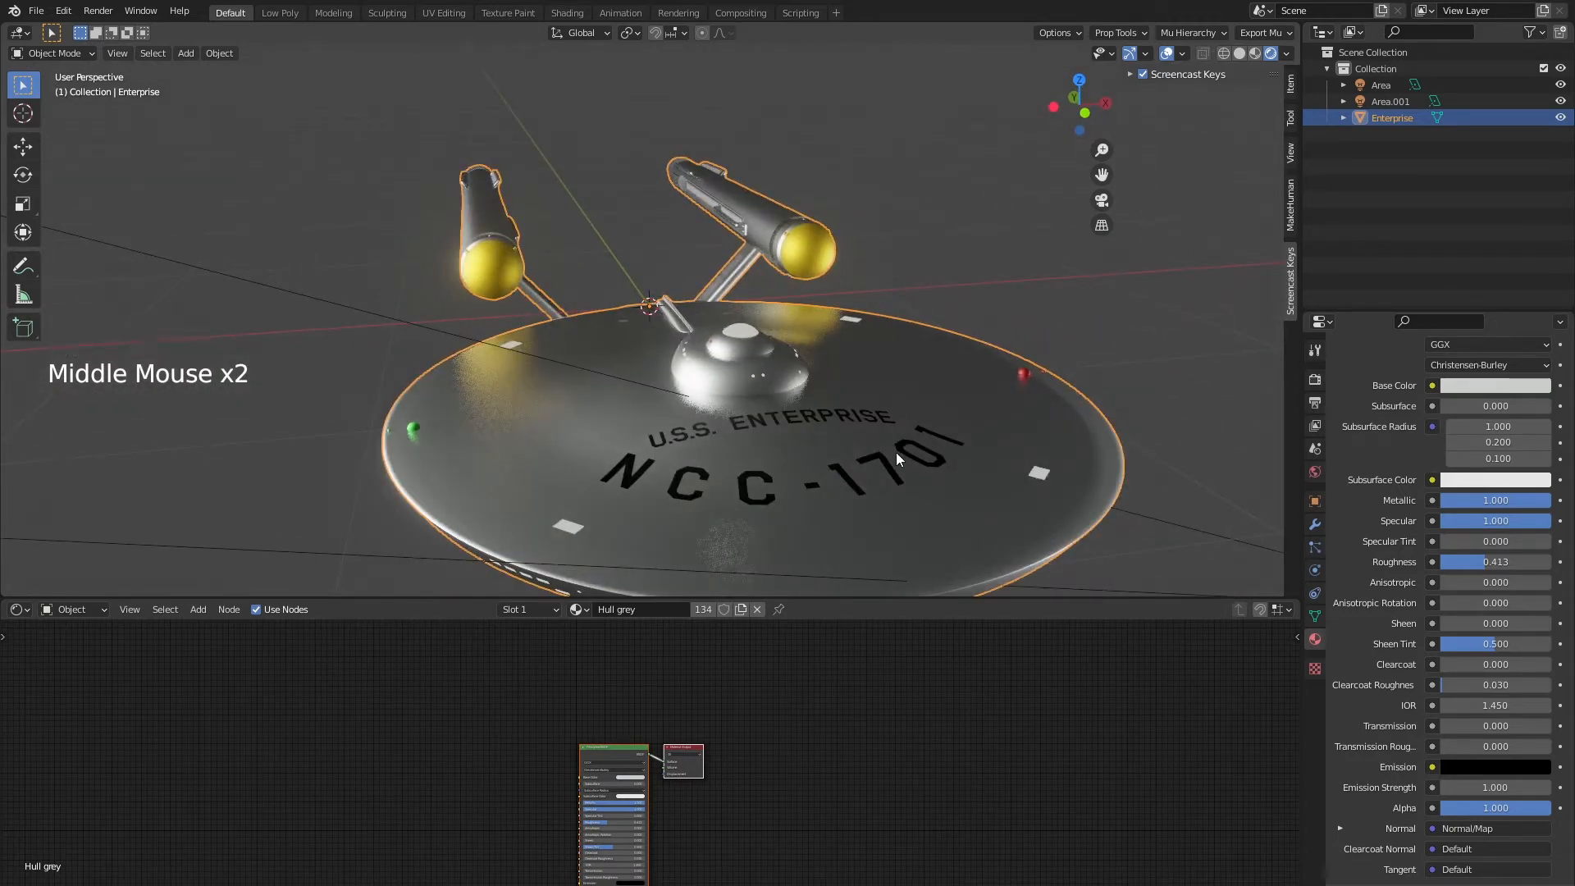
{"action": "scroll", "coordinate": [792, 423], "scroll_direction": "down", "scroll_amount": 2}
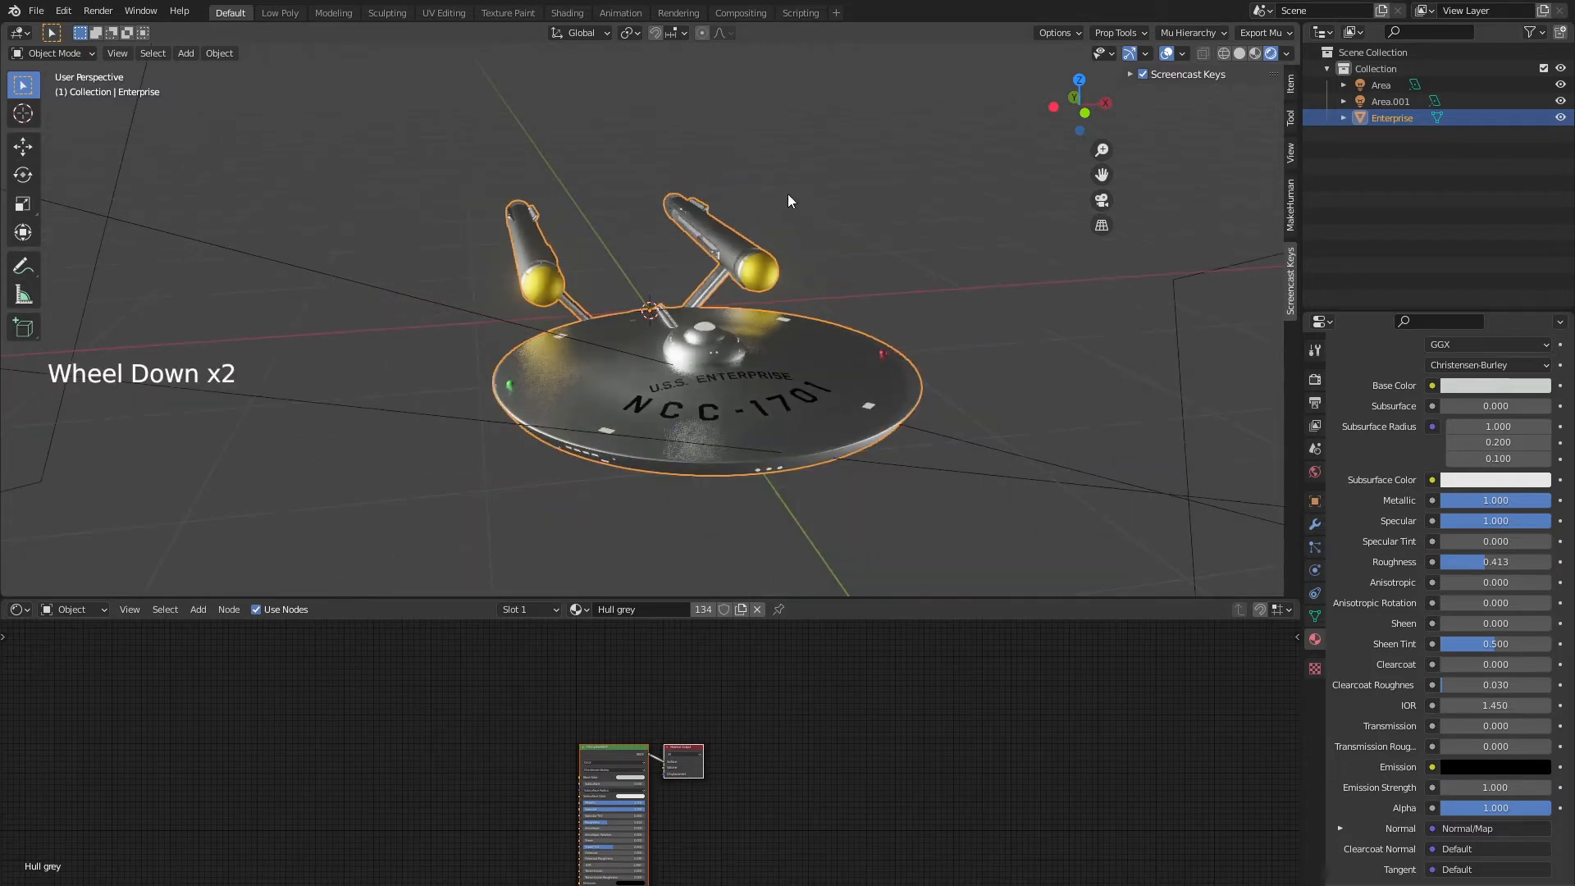
{"action": "middle_click_drag", "start_coordinate": [819, 297], "coordinate": [927, 446]}
Select the Lit windows_2 material and examine the windows on the engineering hull and its settings
{"action": "scroll", "coordinate": [1386, 483], "scroll_direction": "up", "scroll_amount": 10}
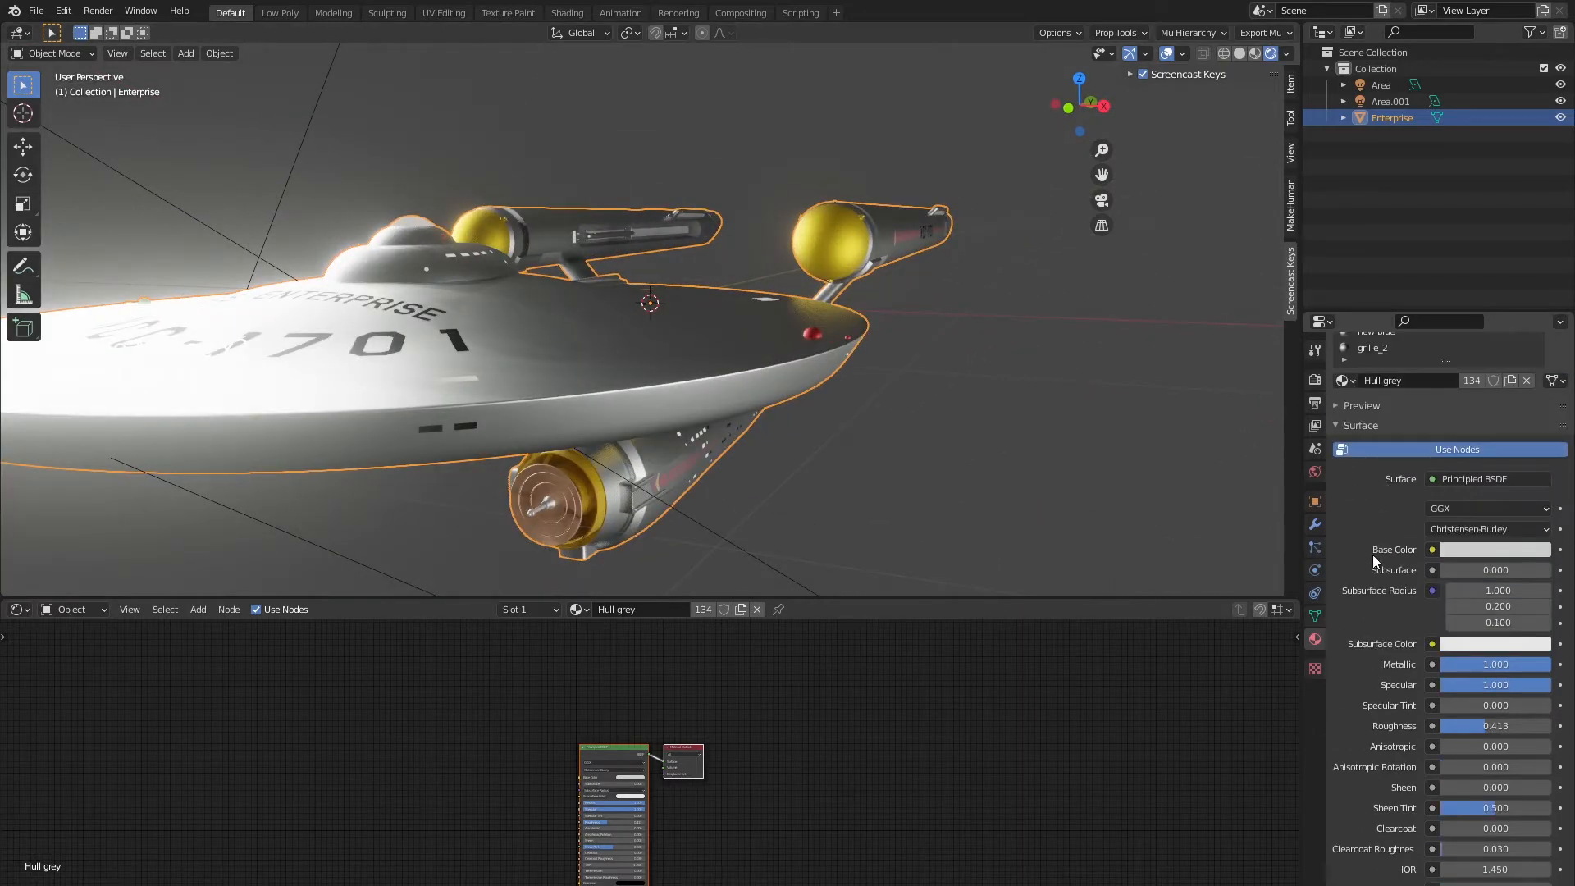
{"action": "scroll", "coordinate": [1419, 483], "scroll_direction": "up", "scroll_amount": 4}
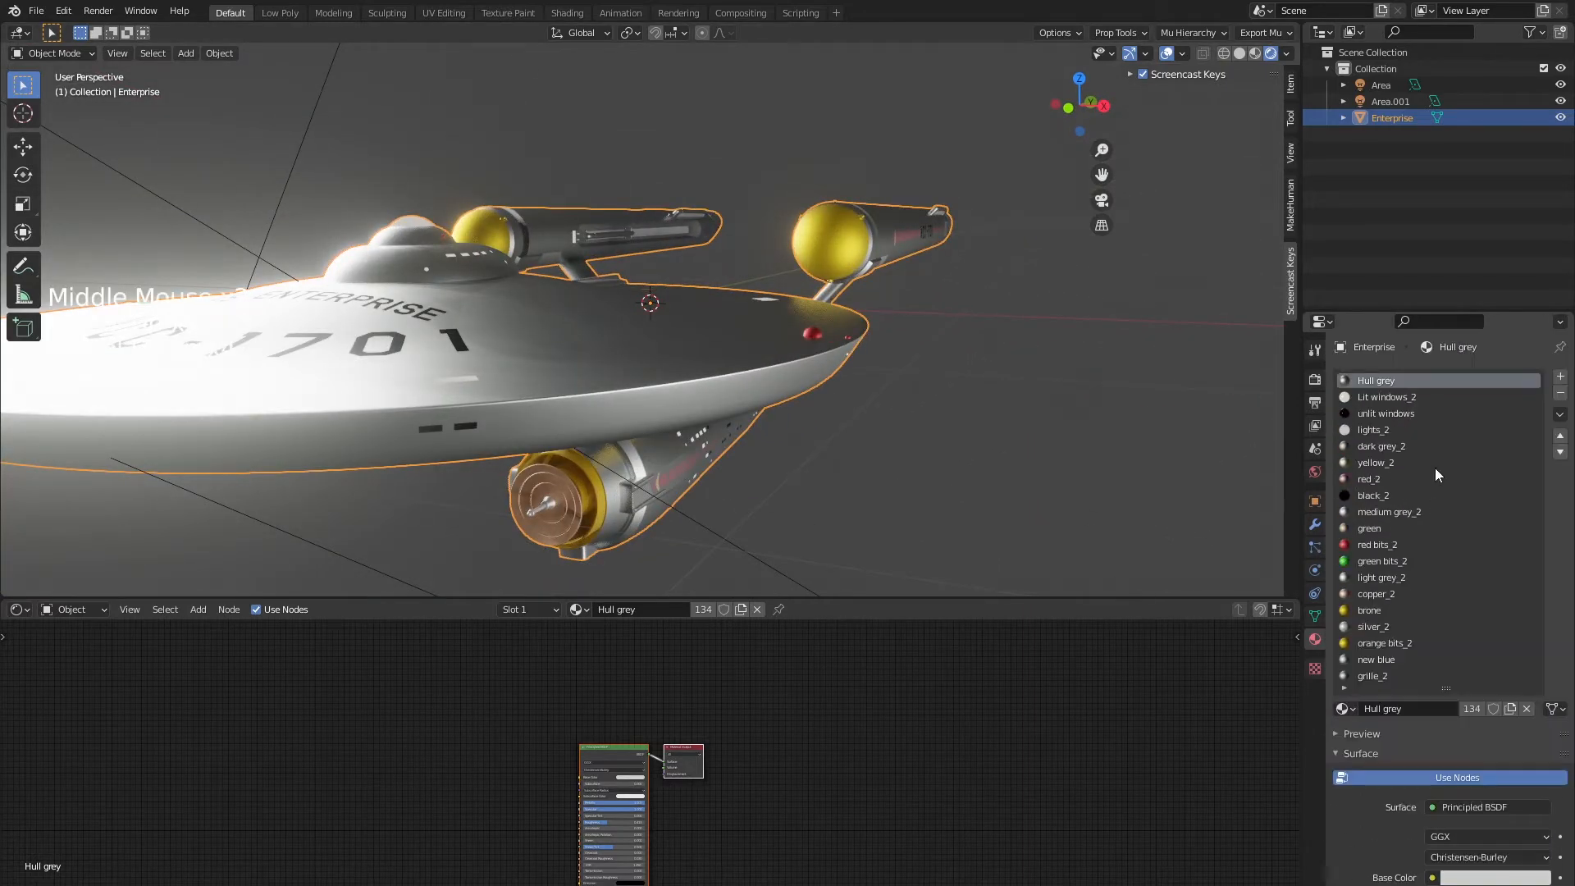
{"action": "left_click", "coordinate": [1404, 400]}
{"action": "middle_click_drag", "start_coordinate": [935, 440], "coordinate": [809, 337]}
{"action": "scroll", "coordinate": [809, 337], "scroll_direction": "up", "scroll_amount": 4}
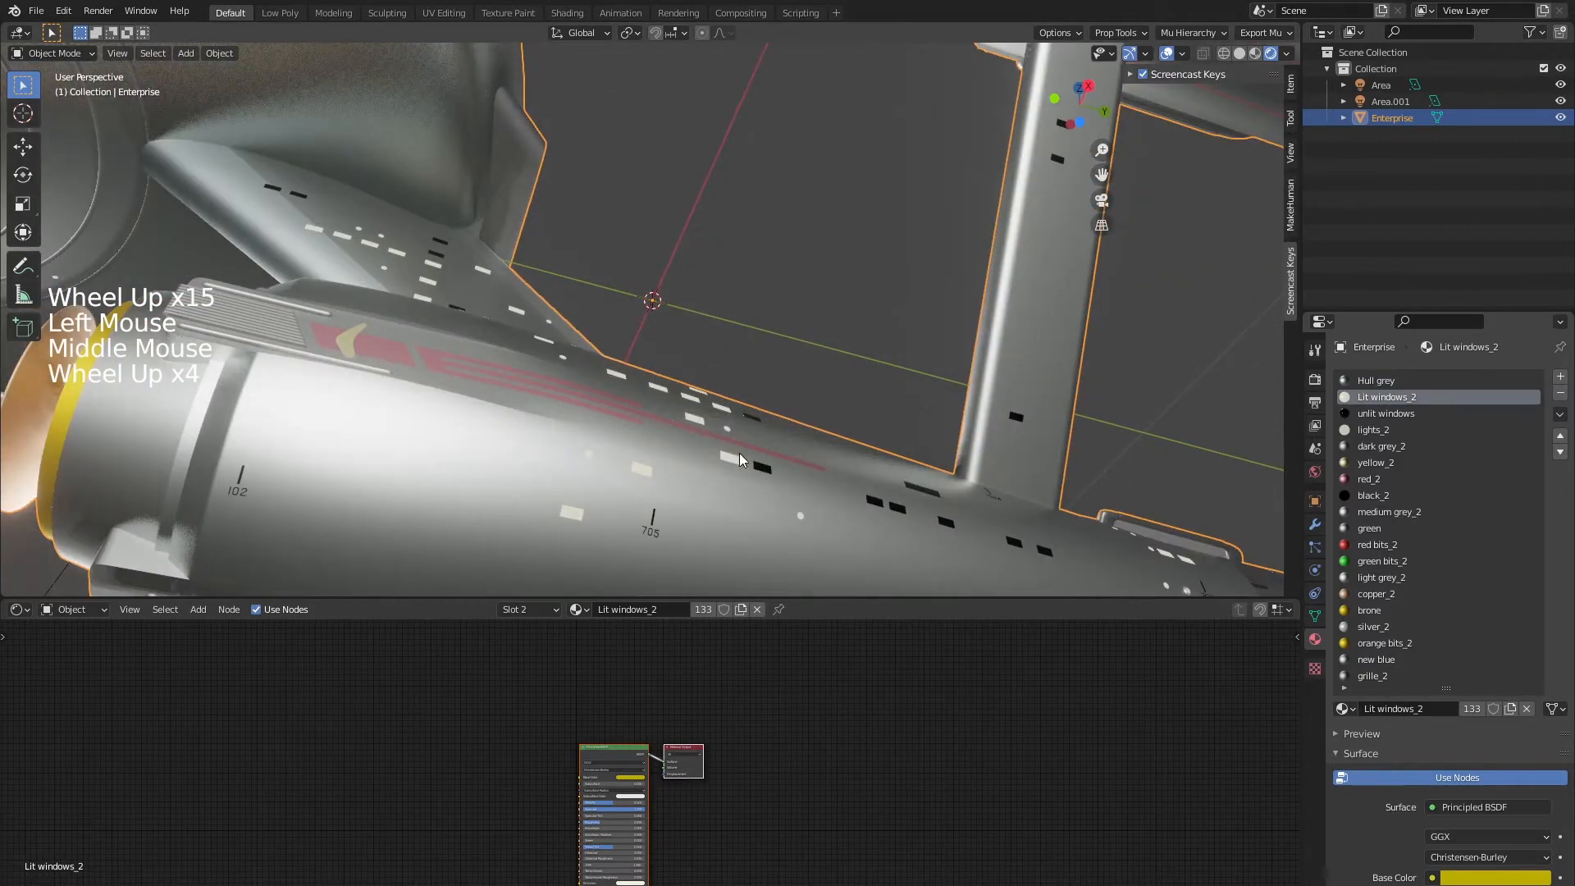
{"action": "scroll", "coordinate": [740, 453], "scroll_direction": "down", "scroll_amount": 4}
{"action": "scroll", "coordinate": [1405, 808], "scroll_direction": "down", "scroll_amount": 11}
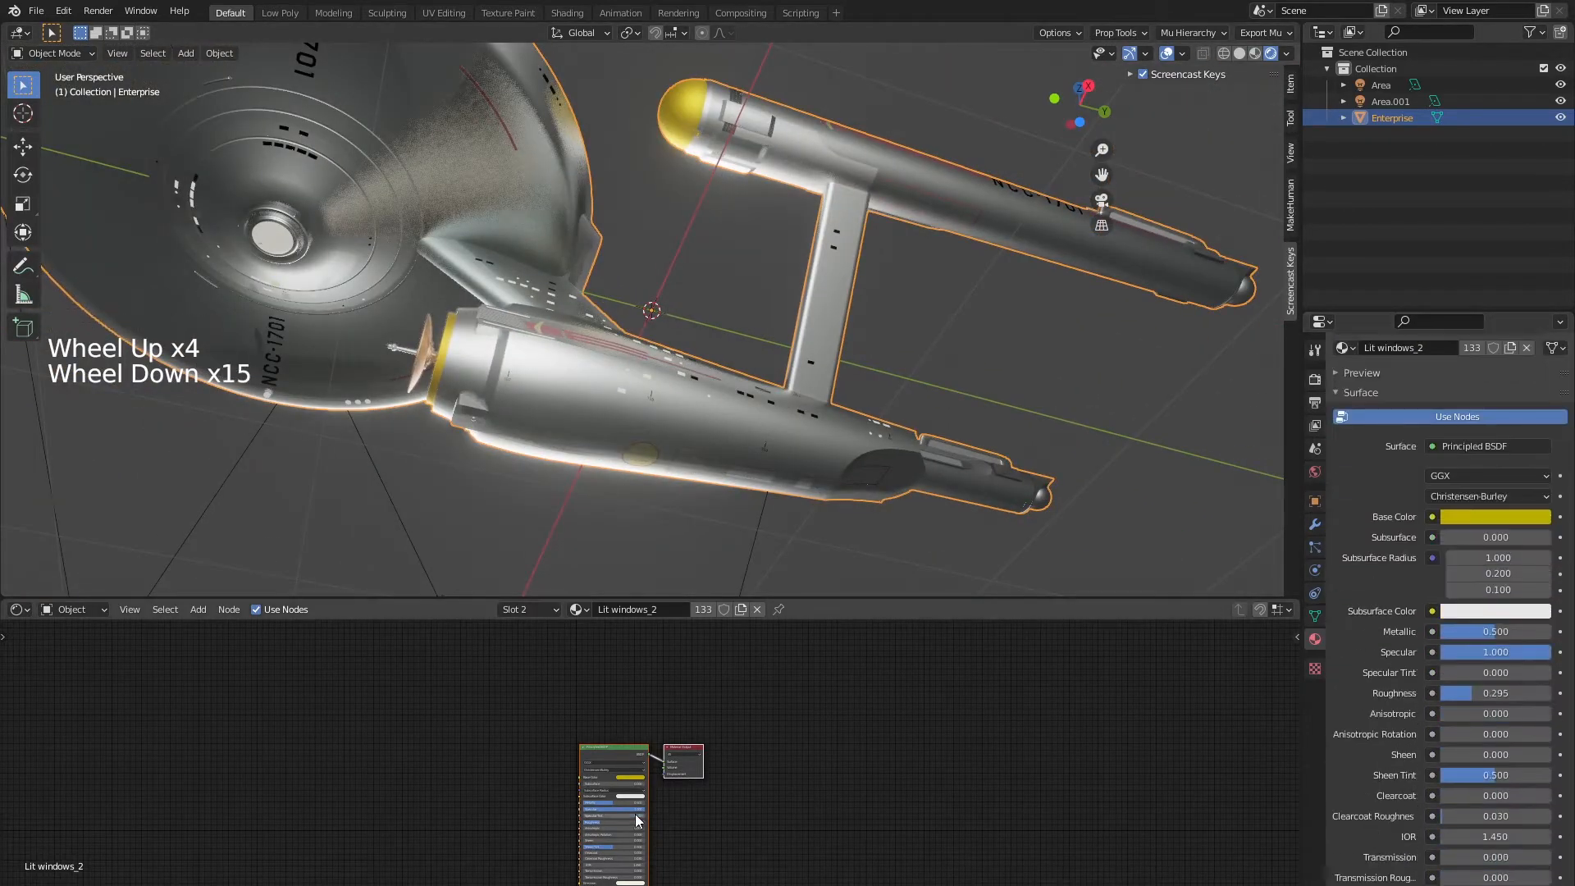
Enlarge the node editor and spread out the Lit windows_2 nodes so the Normal Map sits clear of the Principled BSDF
{"action": "scroll", "coordinate": [815, 788], "scroll_direction": "up", "scroll_amount": 15}
{"action": "middle_click_drag", "start_coordinate": [637, 820], "coordinate": [580, 777]}
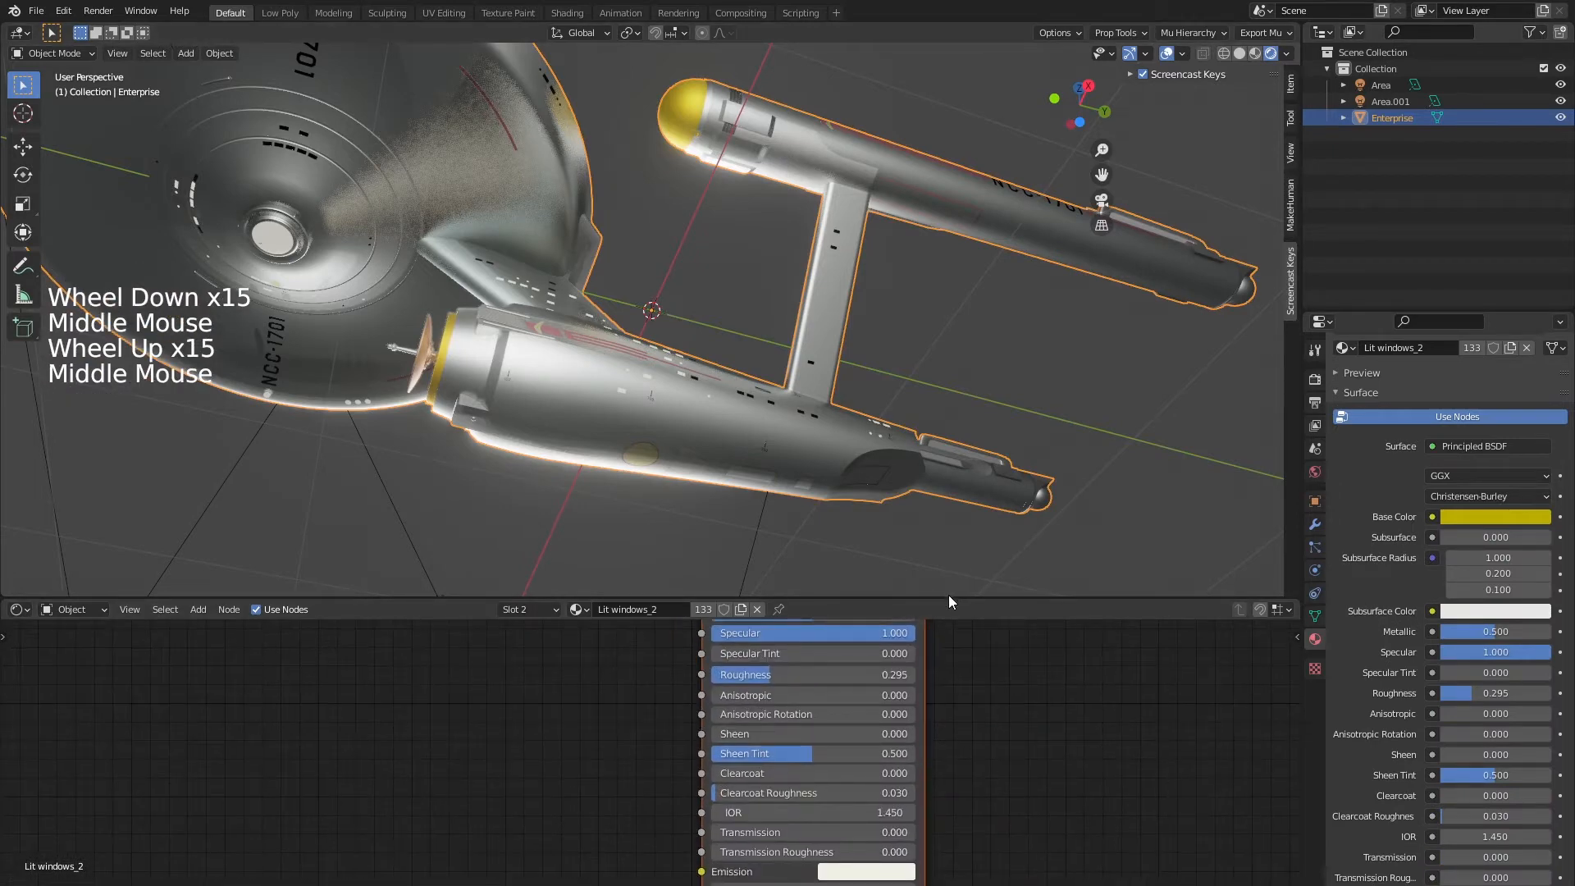
{"action": "left_click_drag", "start_coordinate": [948, 600], "coordinate": [949, 376]}
{"action": "middle_click_drag", "start_coordinate": [502, 638], "coordinate": [629, 653]}
{"action": "scroll", "coordinate": [601, 724], "scroll_direction": "down", "scroll_amount": 5}
{"action": "left_click_drag", "start_coordinate": [639, 813], "coordinate": [535, 639]}
{"action": "middle_click_drag", "start_coordinate": [535, 640], "coordinate": [561, 671]}
{"action": "left_click", "coordinate": [826, 484]}
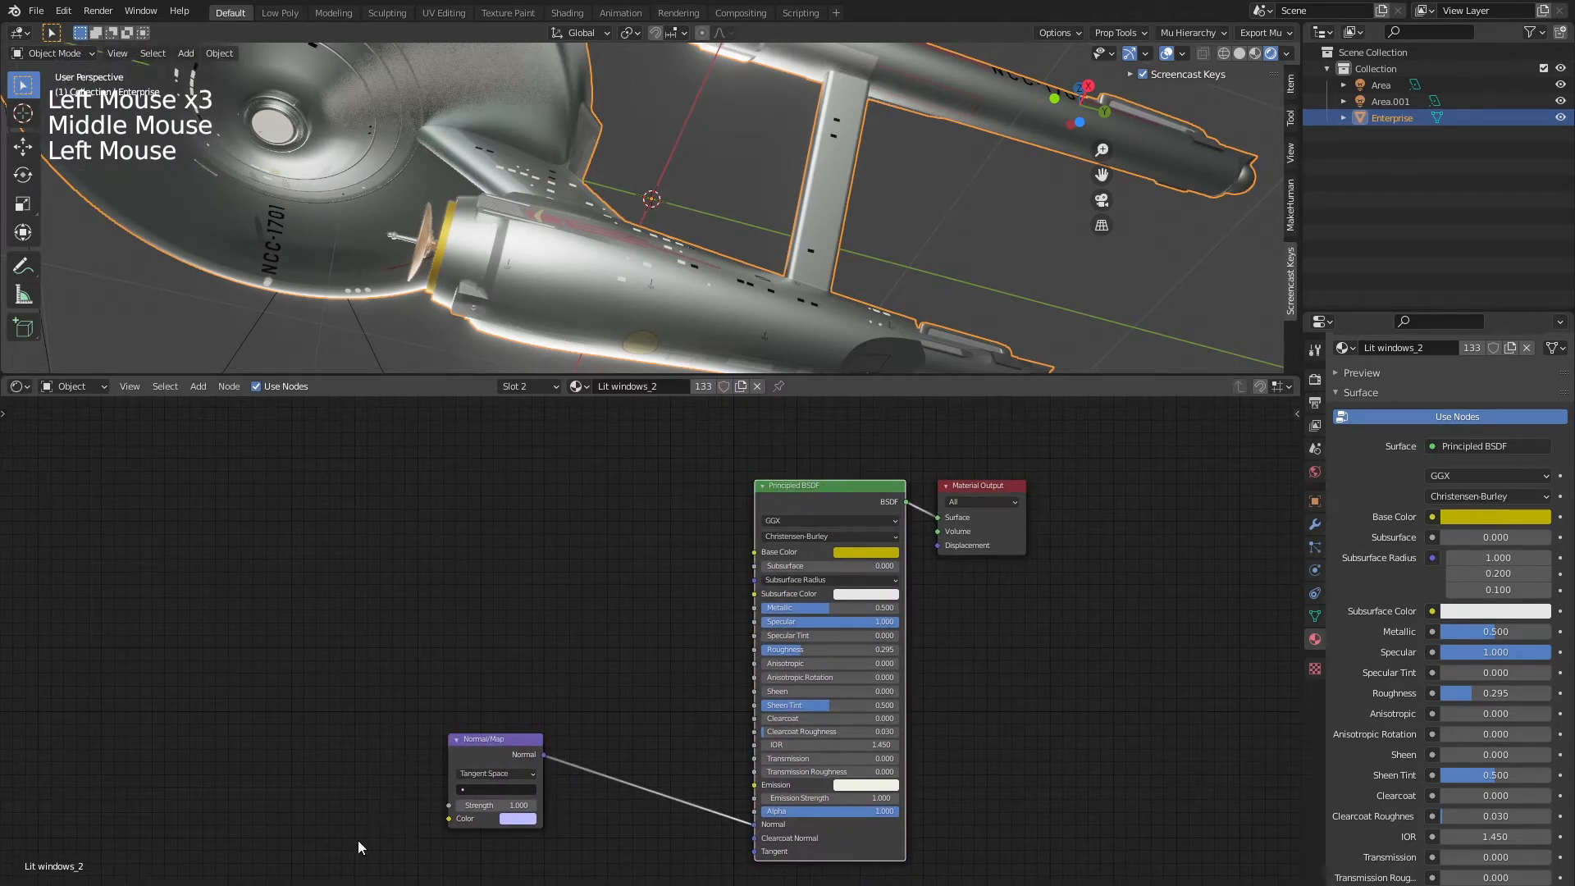
{"action": "left_click_drag", "start_coordinate": [357, 843], "coordinate": [814, 659]}
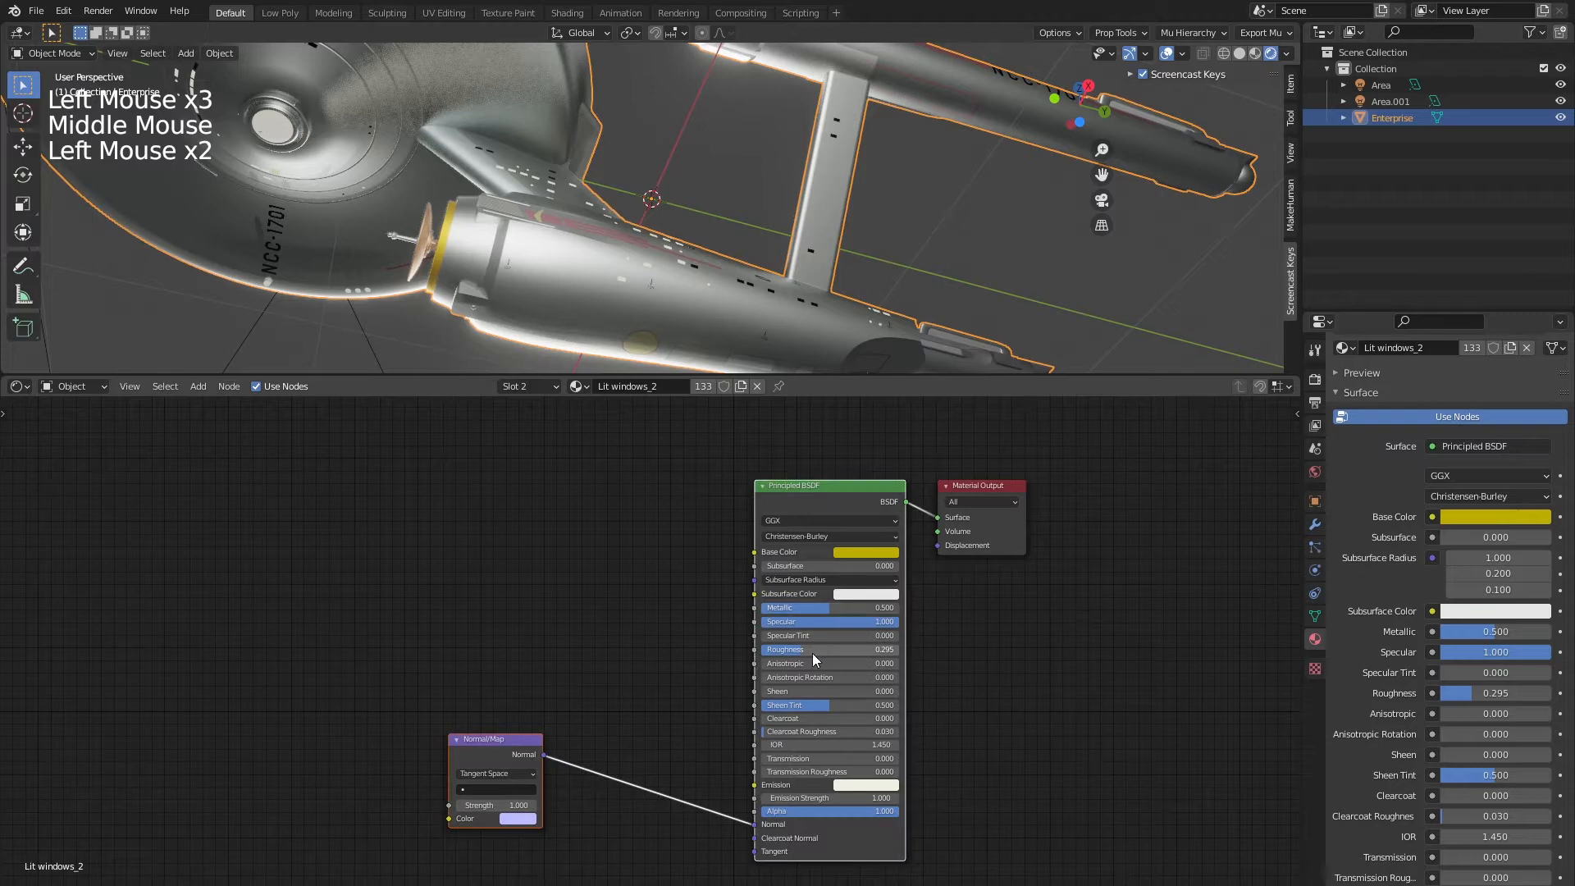
Add an Emission node to Lit windows_2 and sample its colour from the Principled BSDF's yellow base colour
{"action": "left_click", "coordinate": [991, 645]}
{"action": "key", "text": "shift+a"}
{"action": "left_click", "coordinate": [585, 607]}
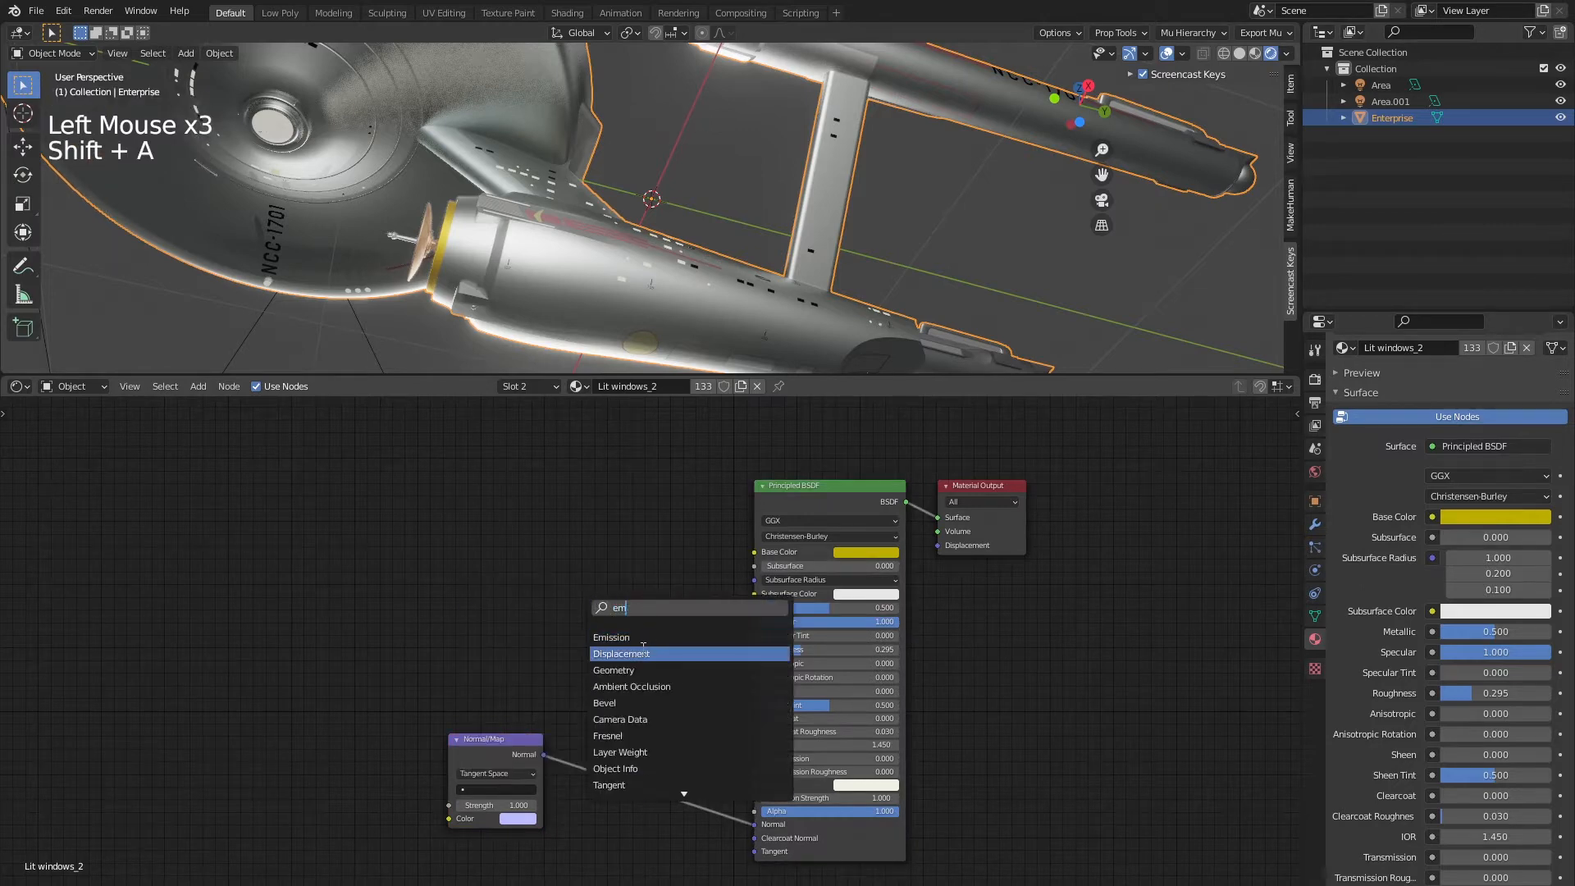
{"action": "key", "text": "Return"}
{"action": "left_click", "coordinate": [590, 578]}
{"action": "left_click", "coordinate": [590, 577]}
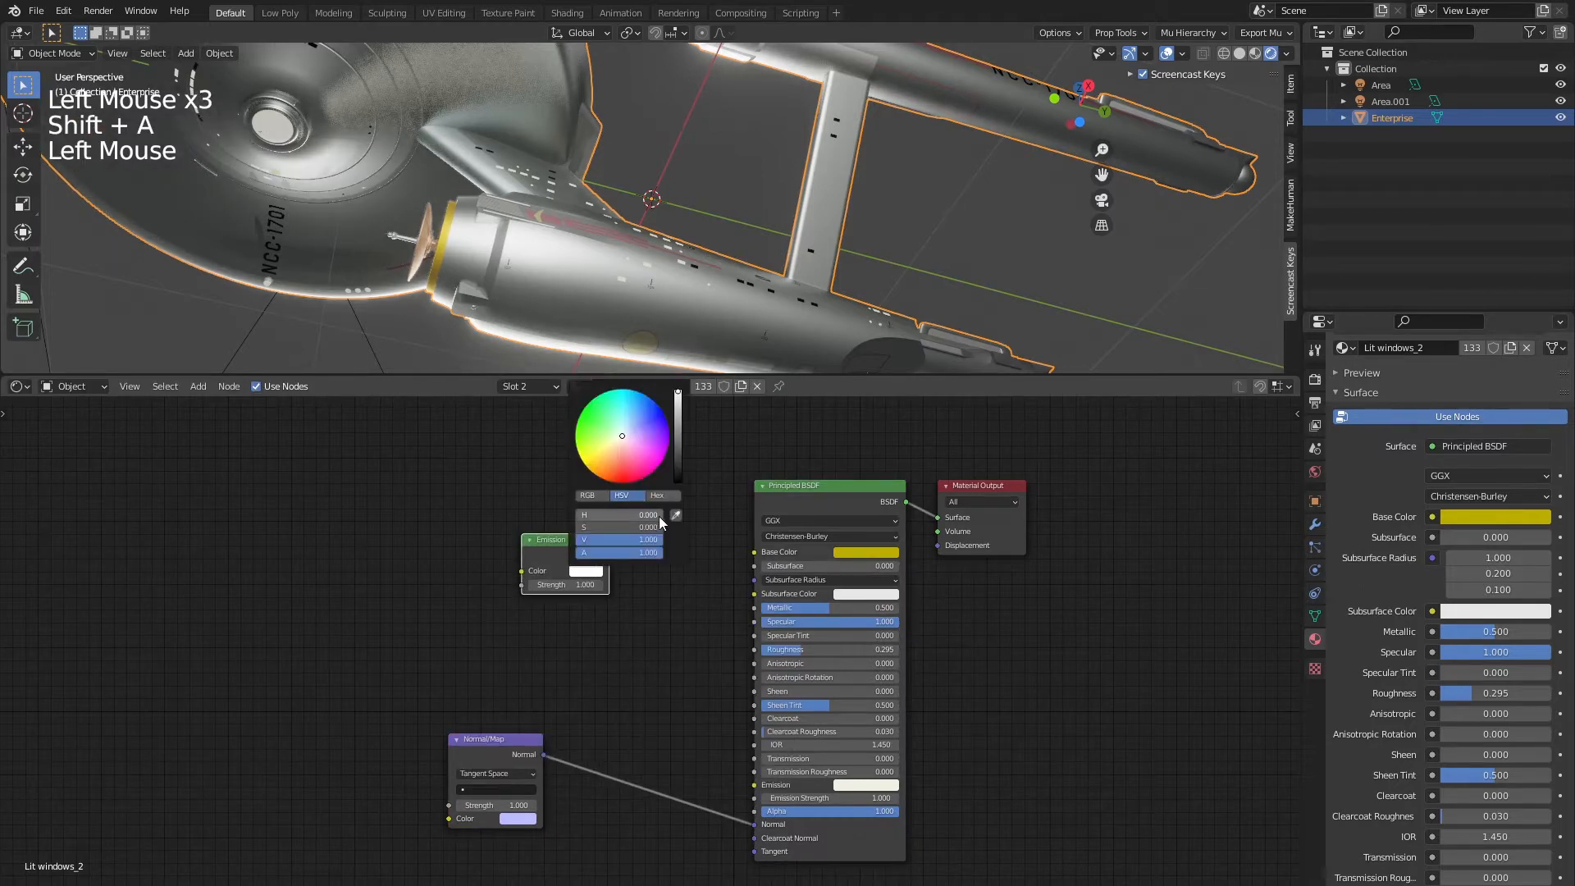
{"action": "left_click", "coordinate": [676, 514]}
{"action": "left_click", "coordinate": [859, 550]}
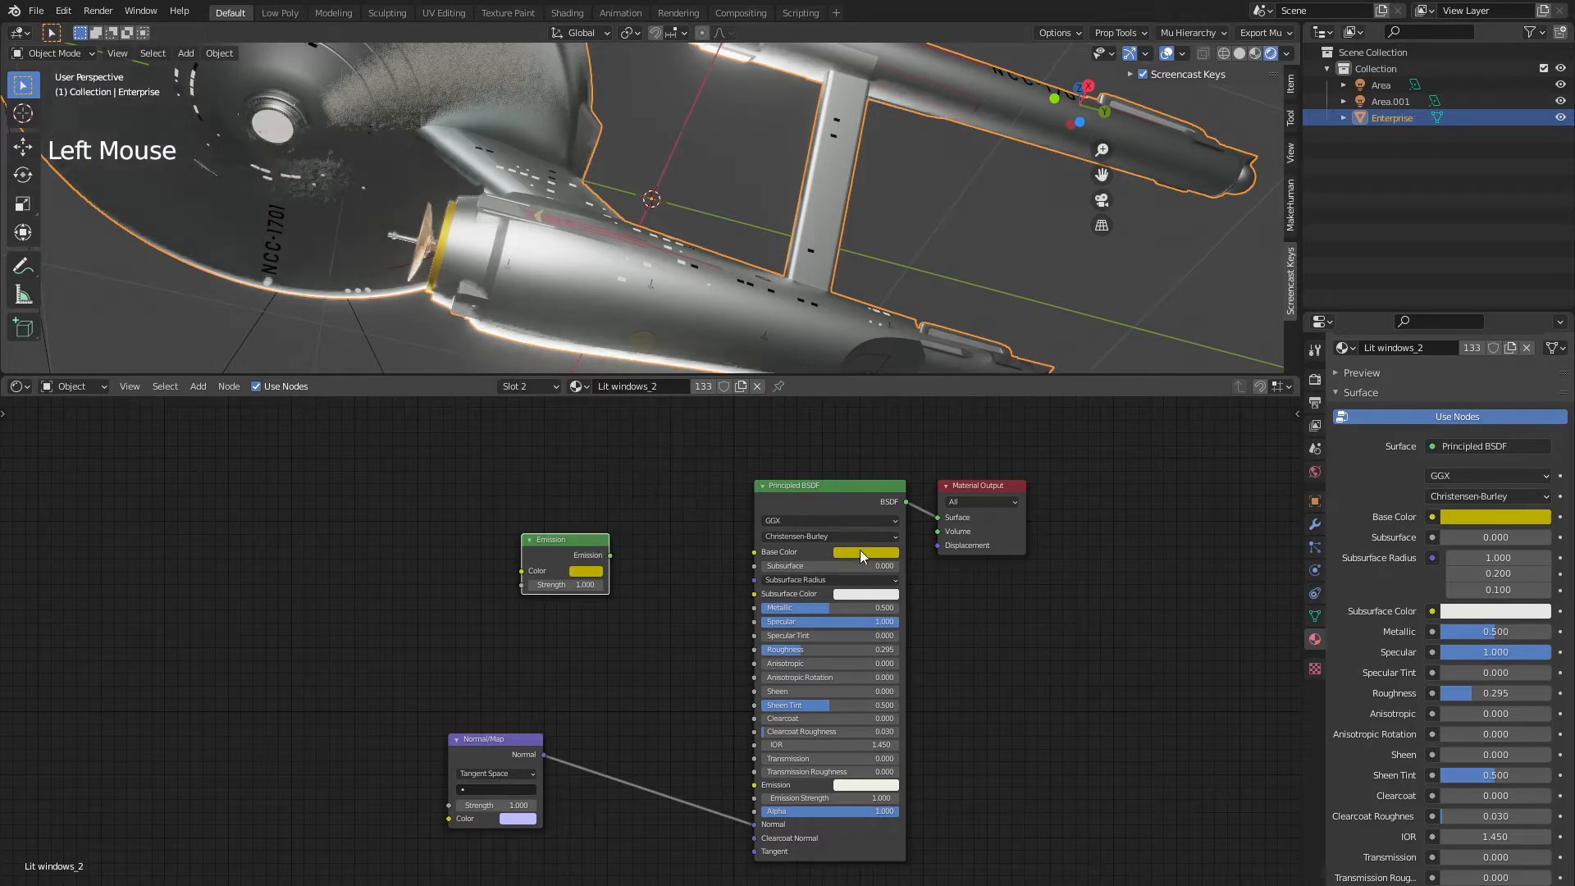
Delete the Principled BSDF and Normal Map nodes and connect the Emission node to the Material Output's Surface
{"action": "left_click", "coordinate": [809, 502]}
{"action": "key", "text": "x"}
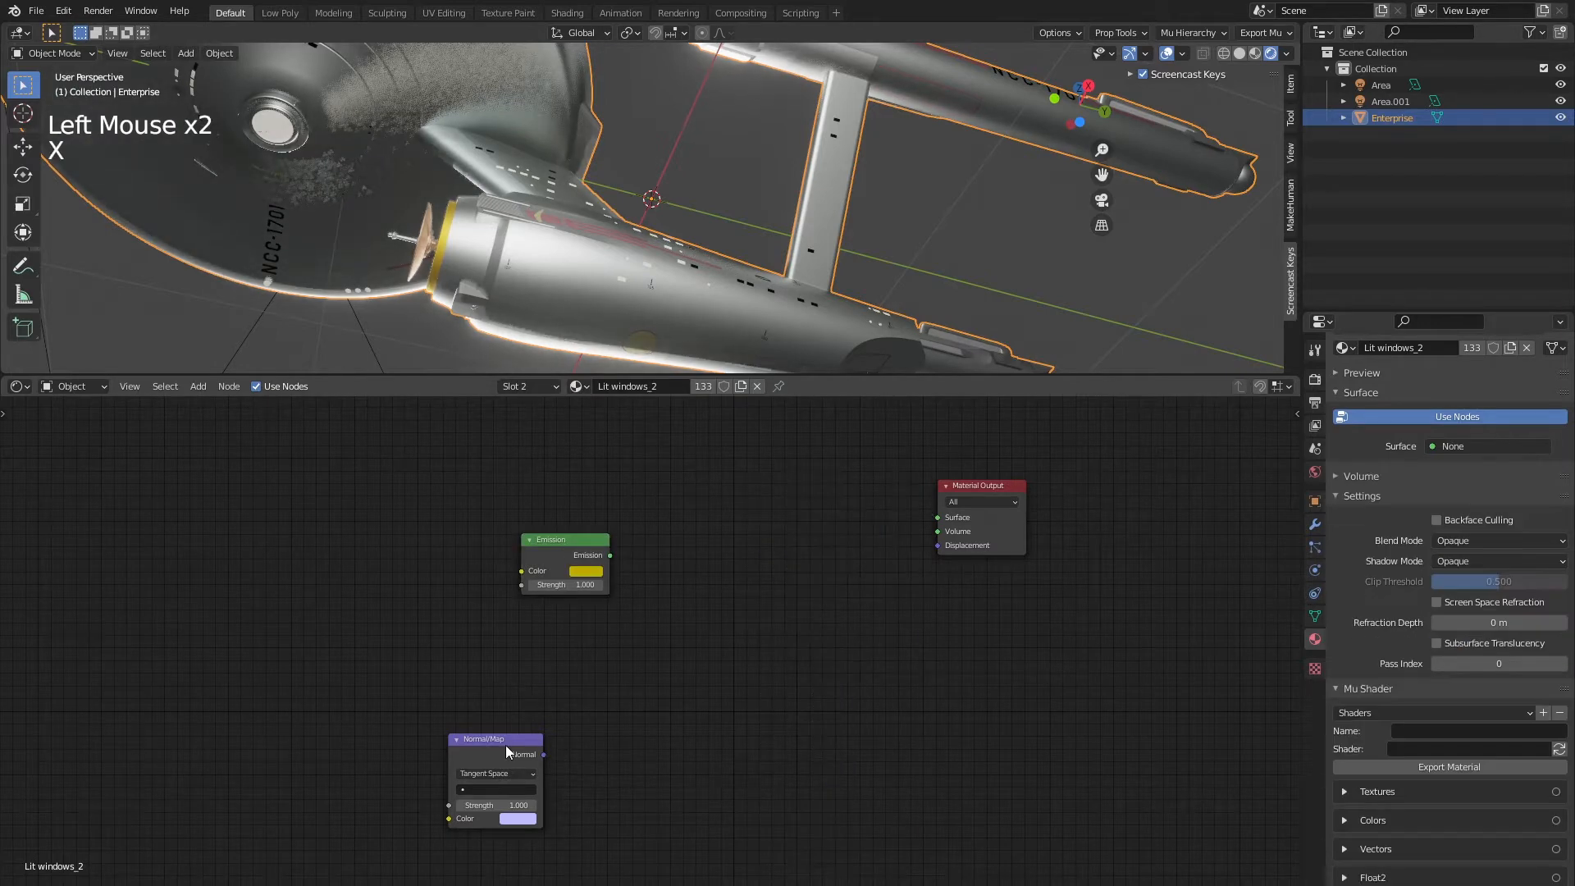
{"action": "left_click", "coordinate": [506, 745]}
{"action": "key", "text": "x"}
{"action": "left_click_drag", "start_coordinate": [611, 556], "coordinate": [938, 517]}
{"action": "left_click_drag", "start_coordinate": [591, 558], "coordinate": [786, 555]}
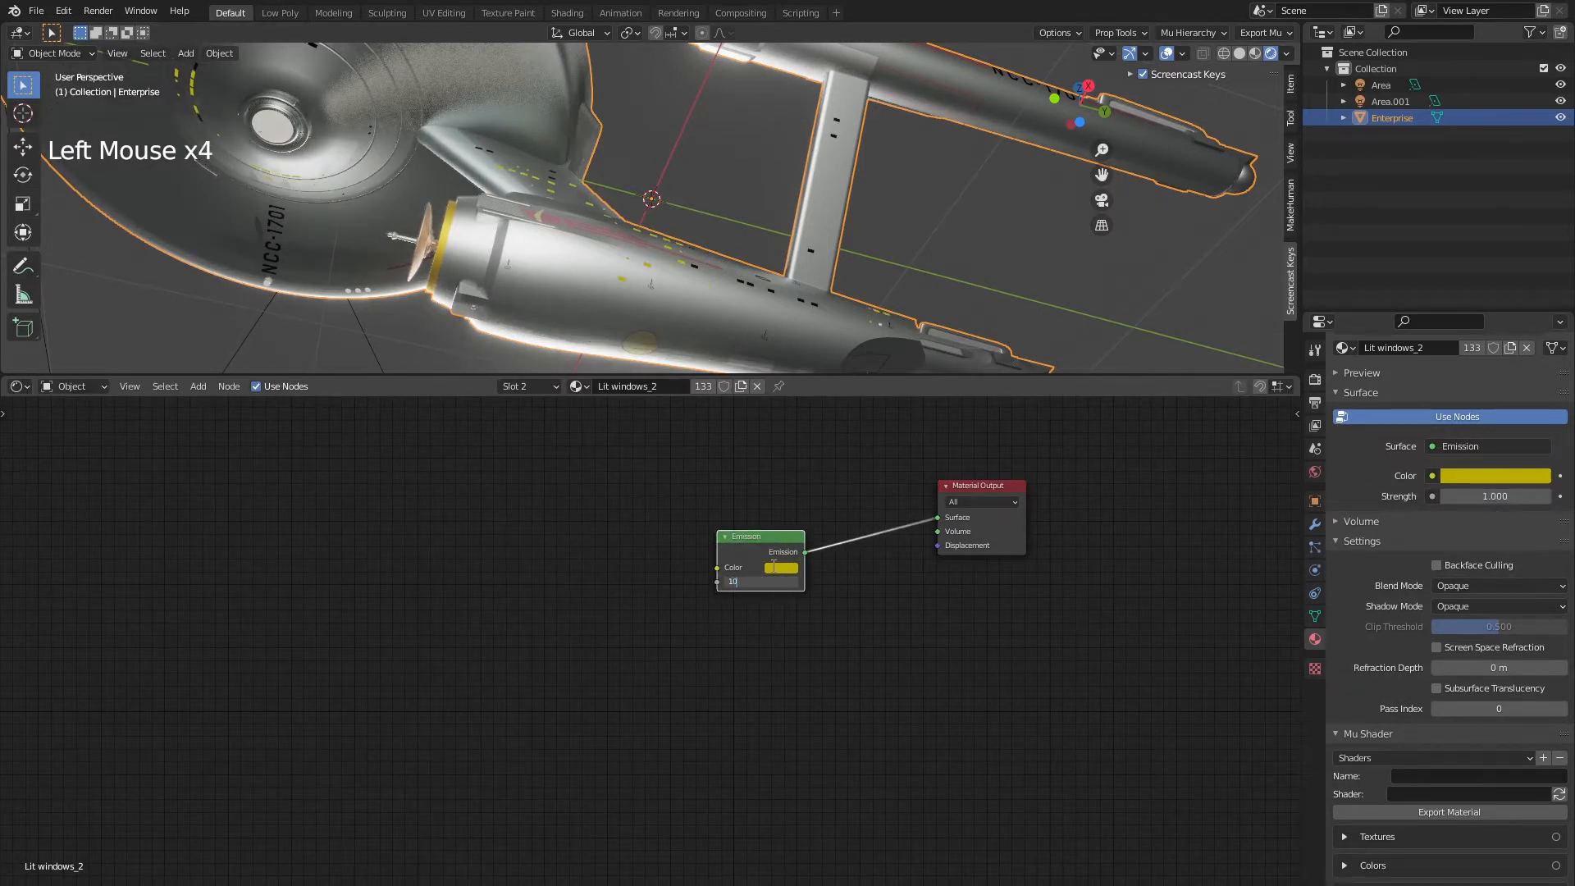
Set the windows' Emission strength to 10 and desaturate its colour to a paler yellow
{"action": "key", "text": "Return"}
{"action": "scroll", "coordinate": [602, 125], "scroll_direction": "up", "scroll_amount": 1}
{"action": "middle_click_drag", "start_coordinate": [602, 125], "coordinate": [507, 231]}
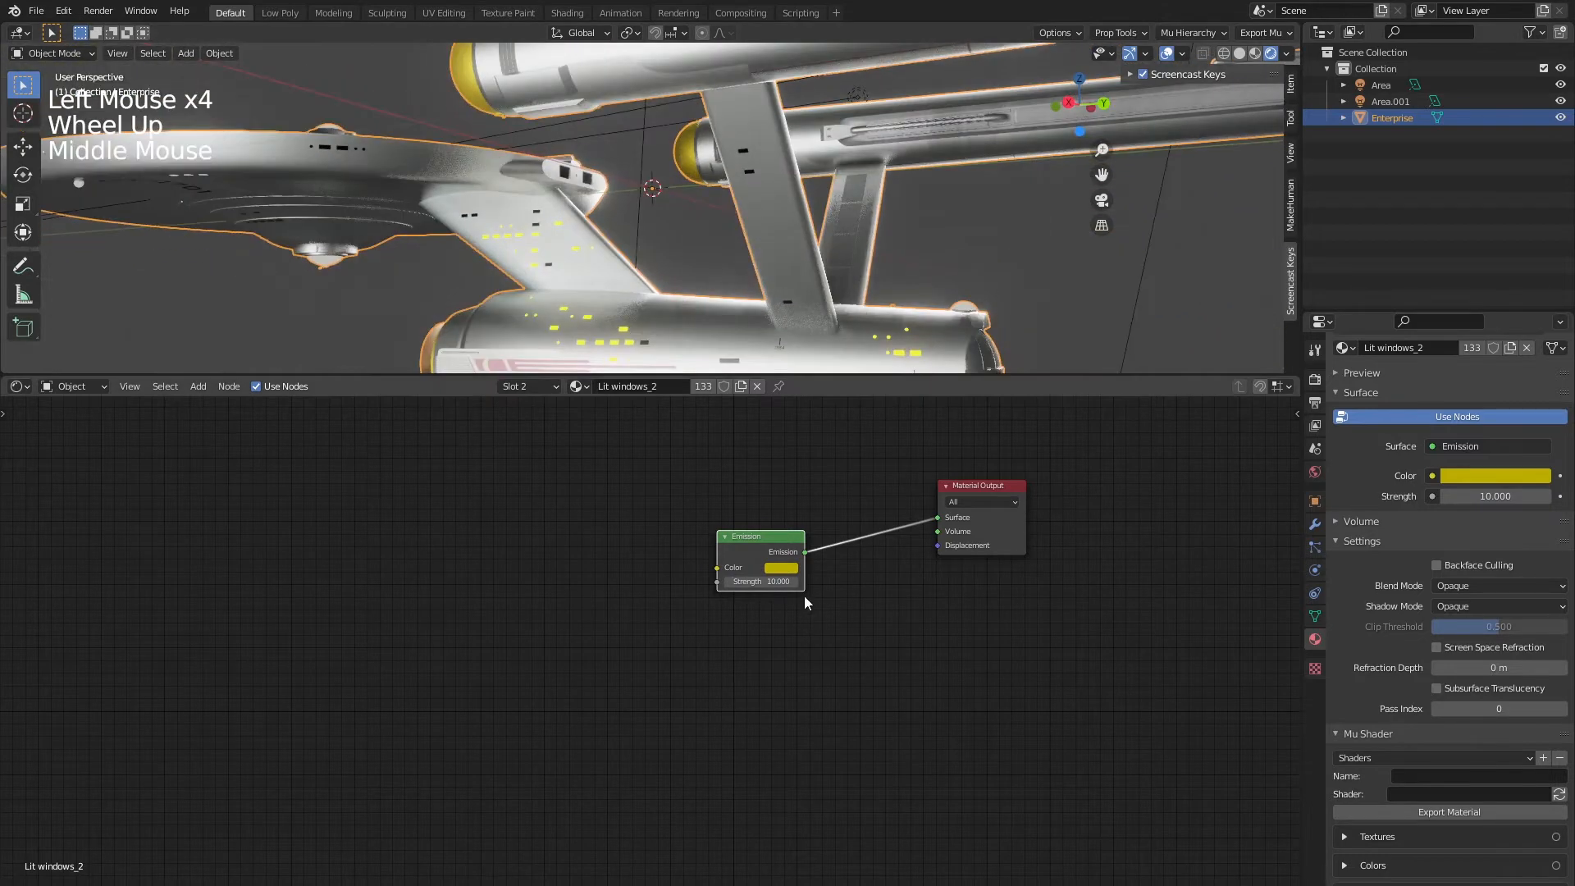
{"action": "left_click", "coordinate": [783, 570]}
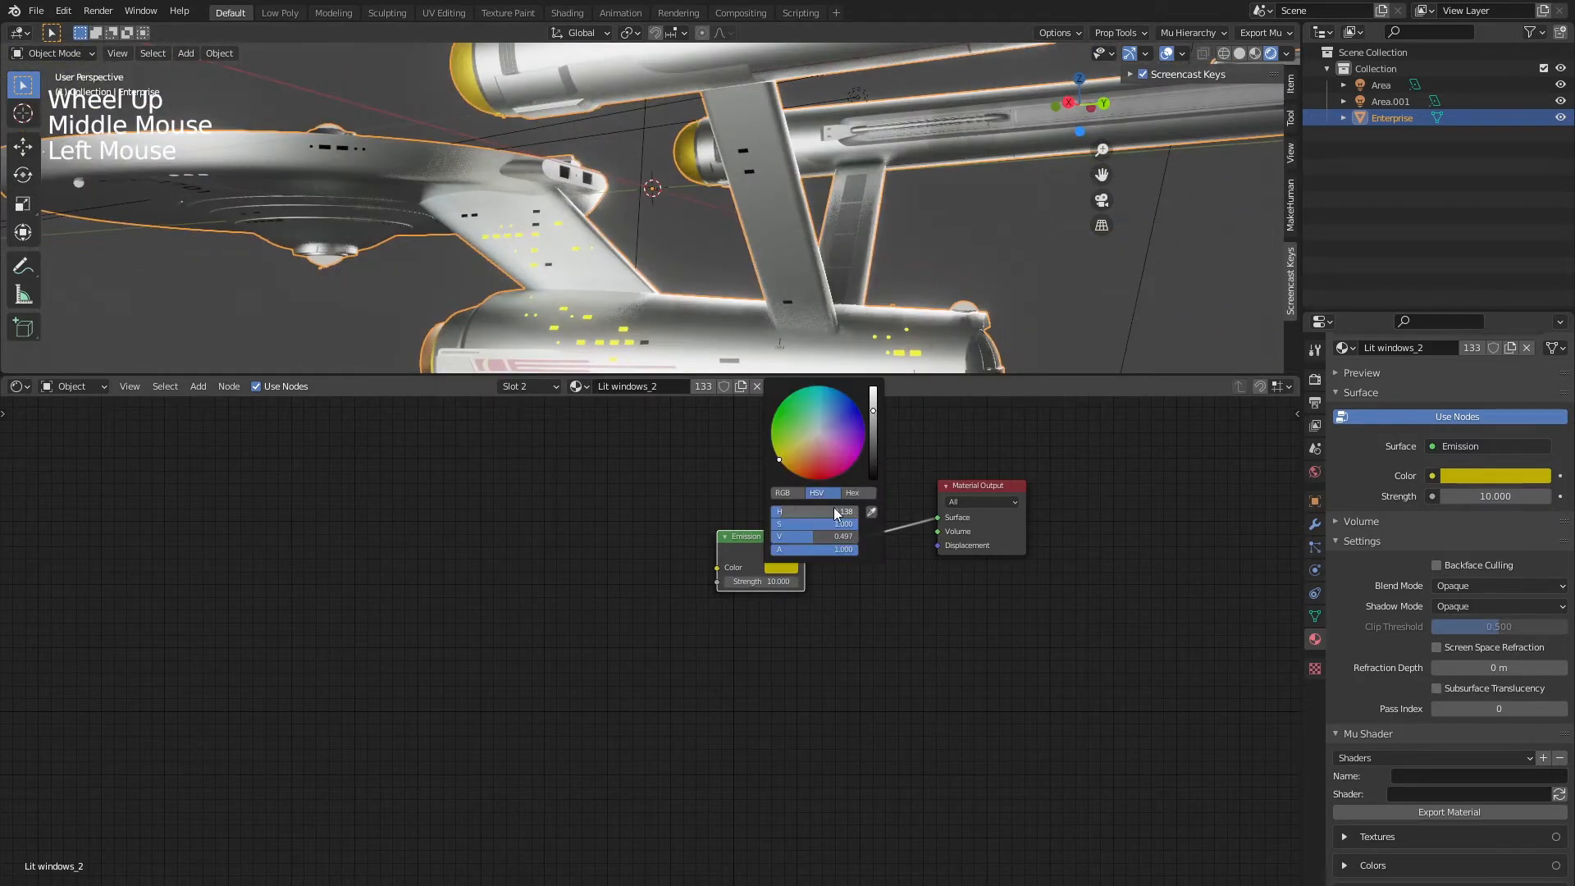
{"action": "left_click_drag", "start_coordinate": [829, 523], "coordinate": [806, 523]}
{"action": "left_click", "coordinate": [456, 160]}
{"action": "middle_click_drag", "start_coordinate": [456, 160], "coordinate": [866, 184]}
{"action": "scroll", "coordinate": [1141, 244], "scroll_direction": "down", "scroll_amount": 9}
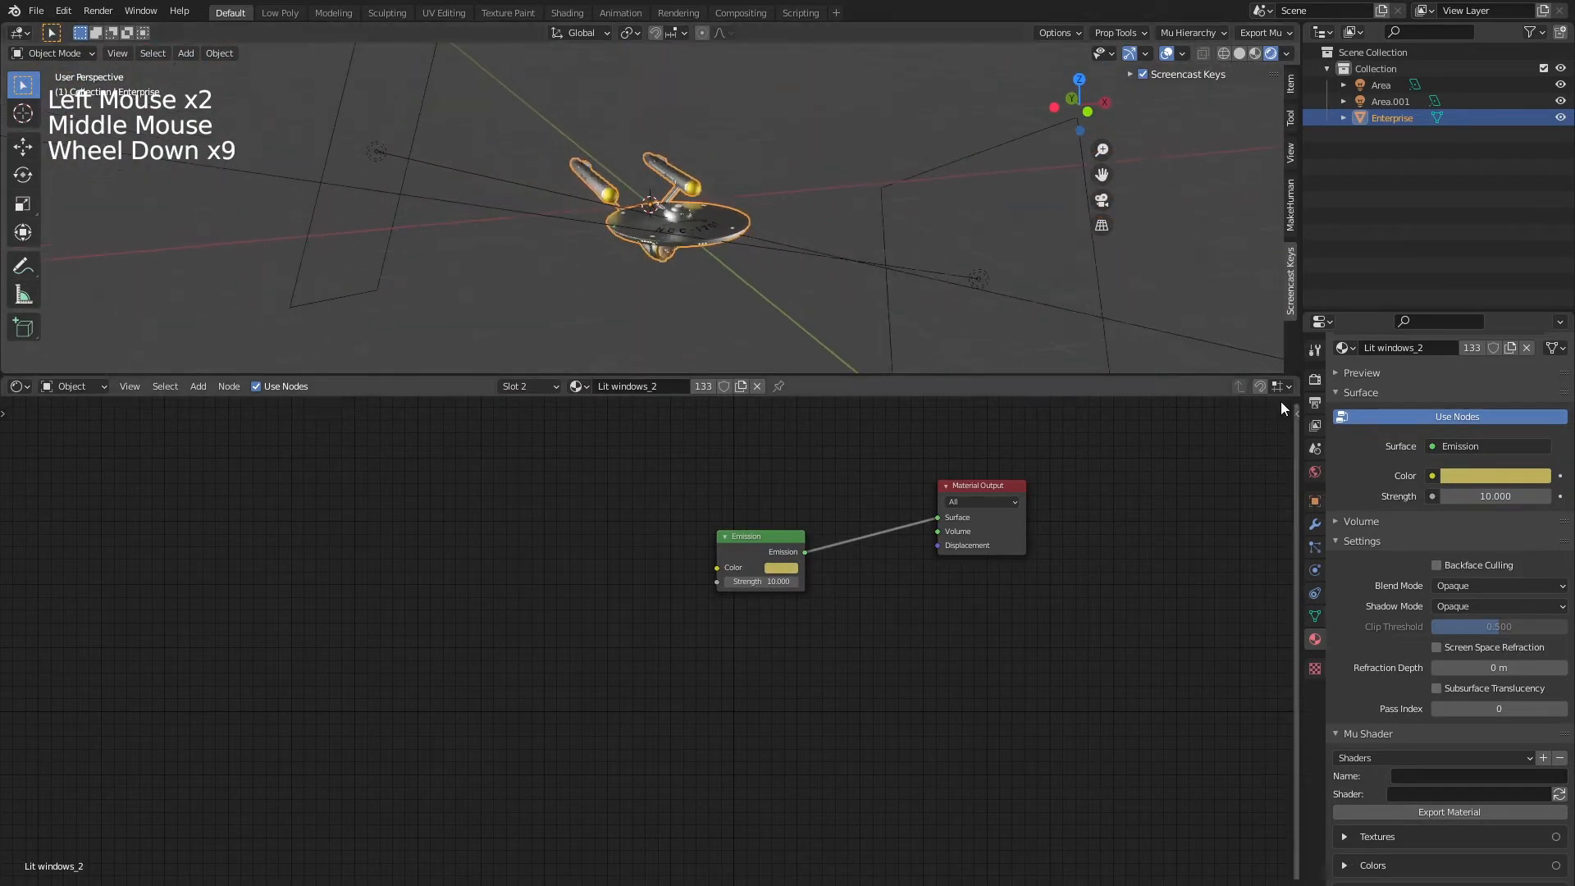
Reduce the world background strength to 0 and deselect the ship
{"action": "left_click", "coordinate": [1315, 473]}
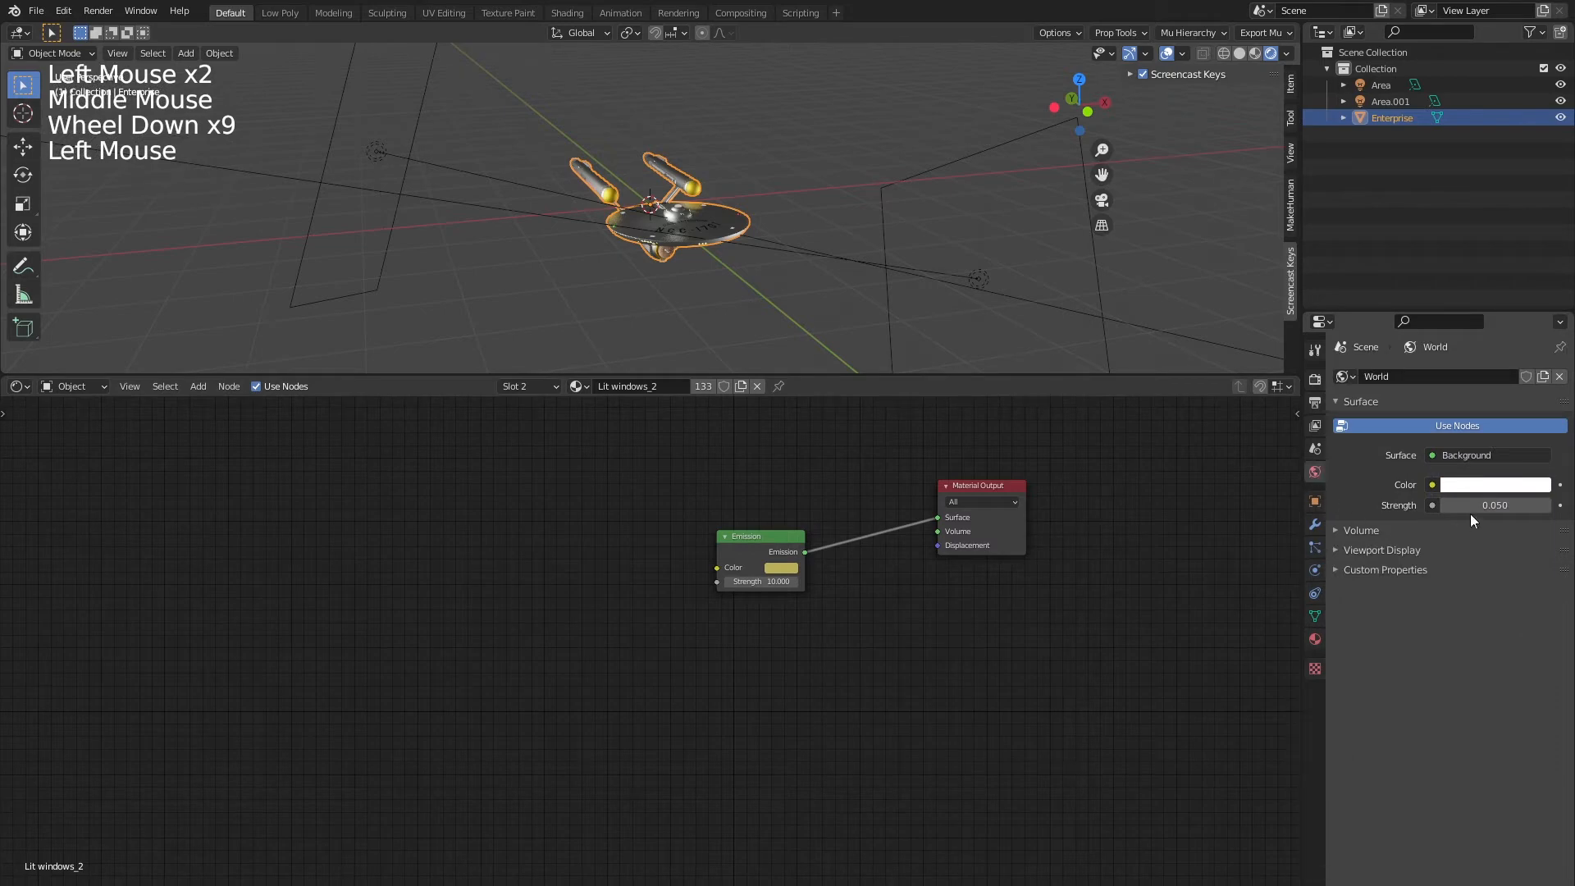
{"action": "left_click_drag", "start_coordinate": [1469, 506], "coordinate": [1411, 505]}
{"action": "left_click", "coordinate": [913, 298]}
{"action": "middle_click_drag", "start_coordinate": [914, 298], "coordinate": [775, 208]}
Make the windows' Emission colour slightly paler while viewing the lit windows close up
{"action": "scroll", "coordinate": [690, 297], "scroll_direction": "up", "scroll_amount": 9}
{"action": "scroll", "coordinate": [823, 278], "scroll_direction": "up", "scroll_amount": 6}
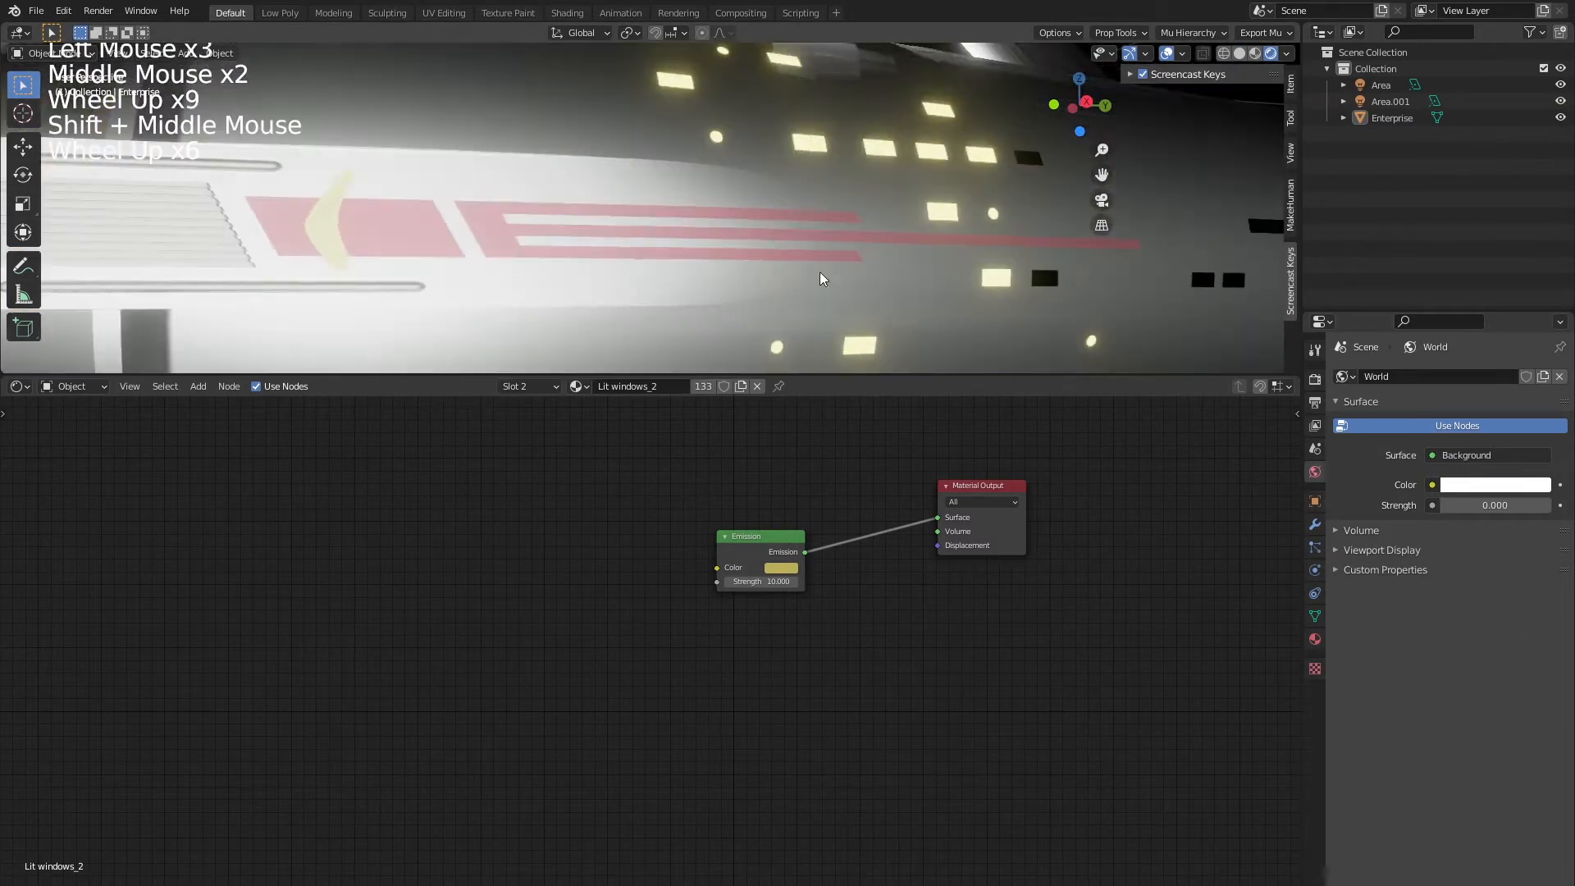
{"action": "middle_click_drag", "start_coordinate": [820, 273], "coordinate": [853, 352]}
{"action": "left_click", "coordinate": [767, 581]}
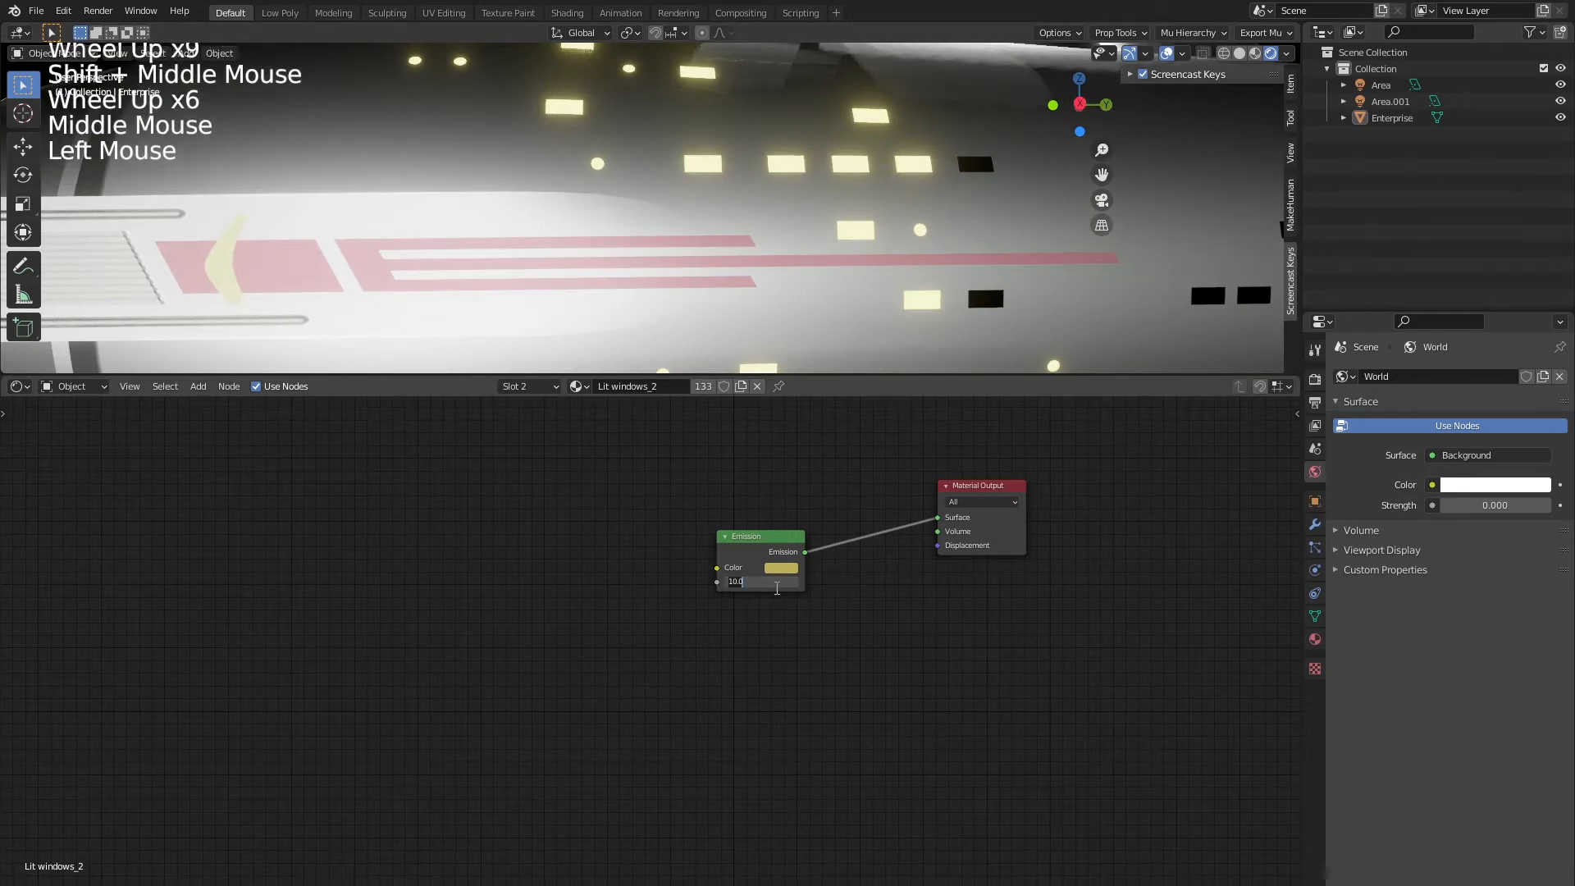
{"action": "left_click", "coordinate": [781, 568]}
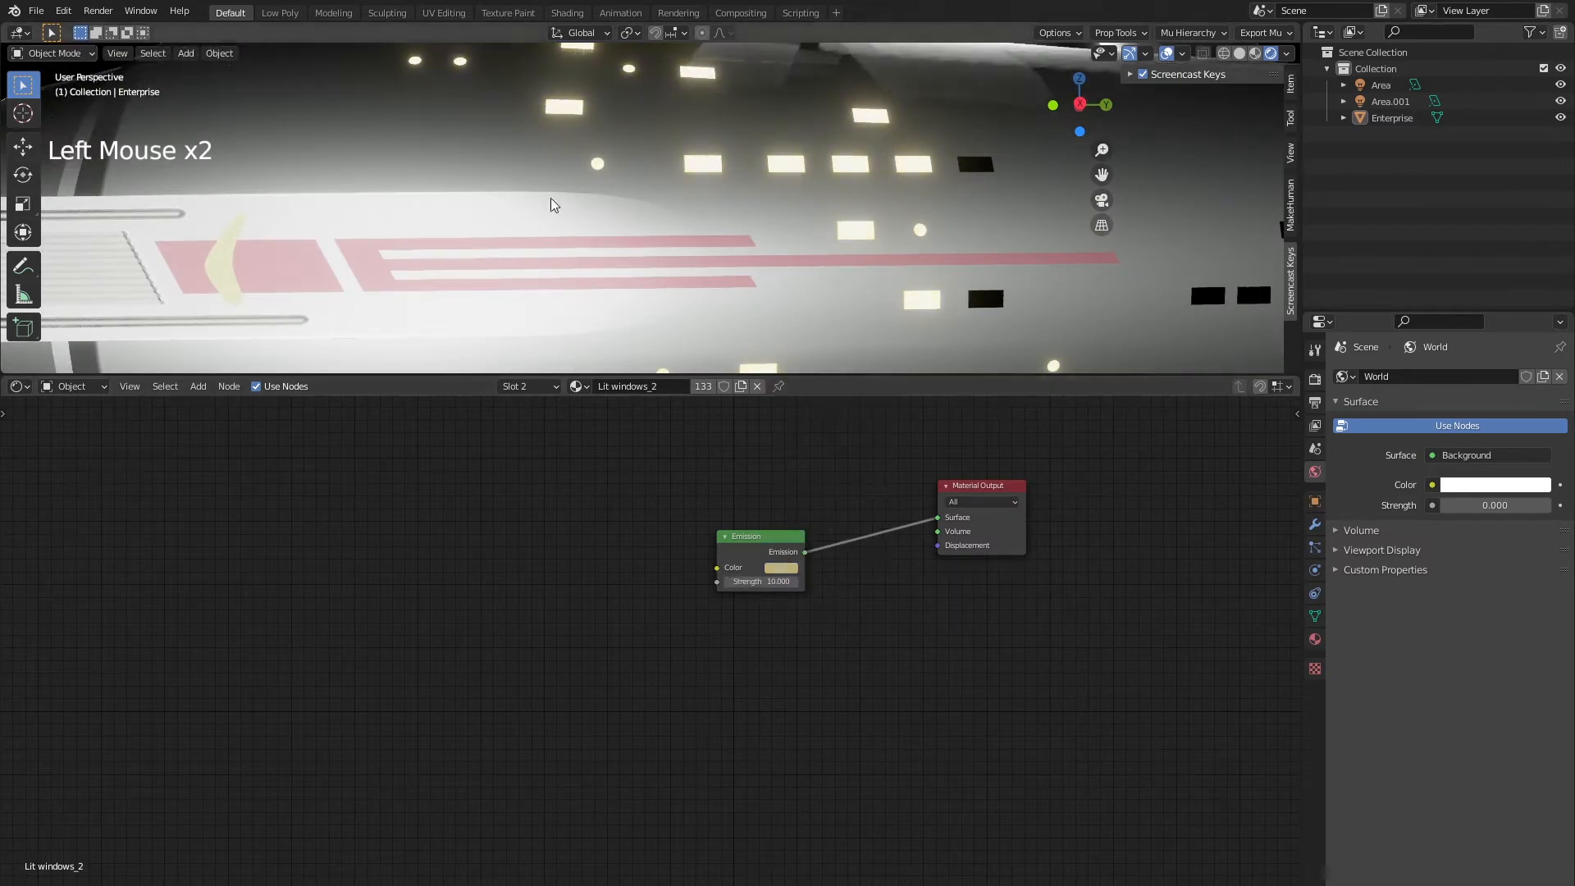
Select the ship and make copper_2 its active material for the deflector dish
{"action": "scroll", "coordinate": [666, 267], "scroll_direction": "down", "scroll_amount": 7}
{"action": "middle_click_drag", "start_coordinate": [666, 268], "coordinate": [756, 320]}
{"action": "scroll", "coordinate": [879, 313], "scroll_direction": "down", "scroll_amount": 5}
{"action": "middle_click_drag", "start_coordinate": [879, 313], "coordinate": [713, 243]}
{"action": "scroll", "coordinate": [799, 267], "scroll_direction": "up", "scroll_amount": 9}
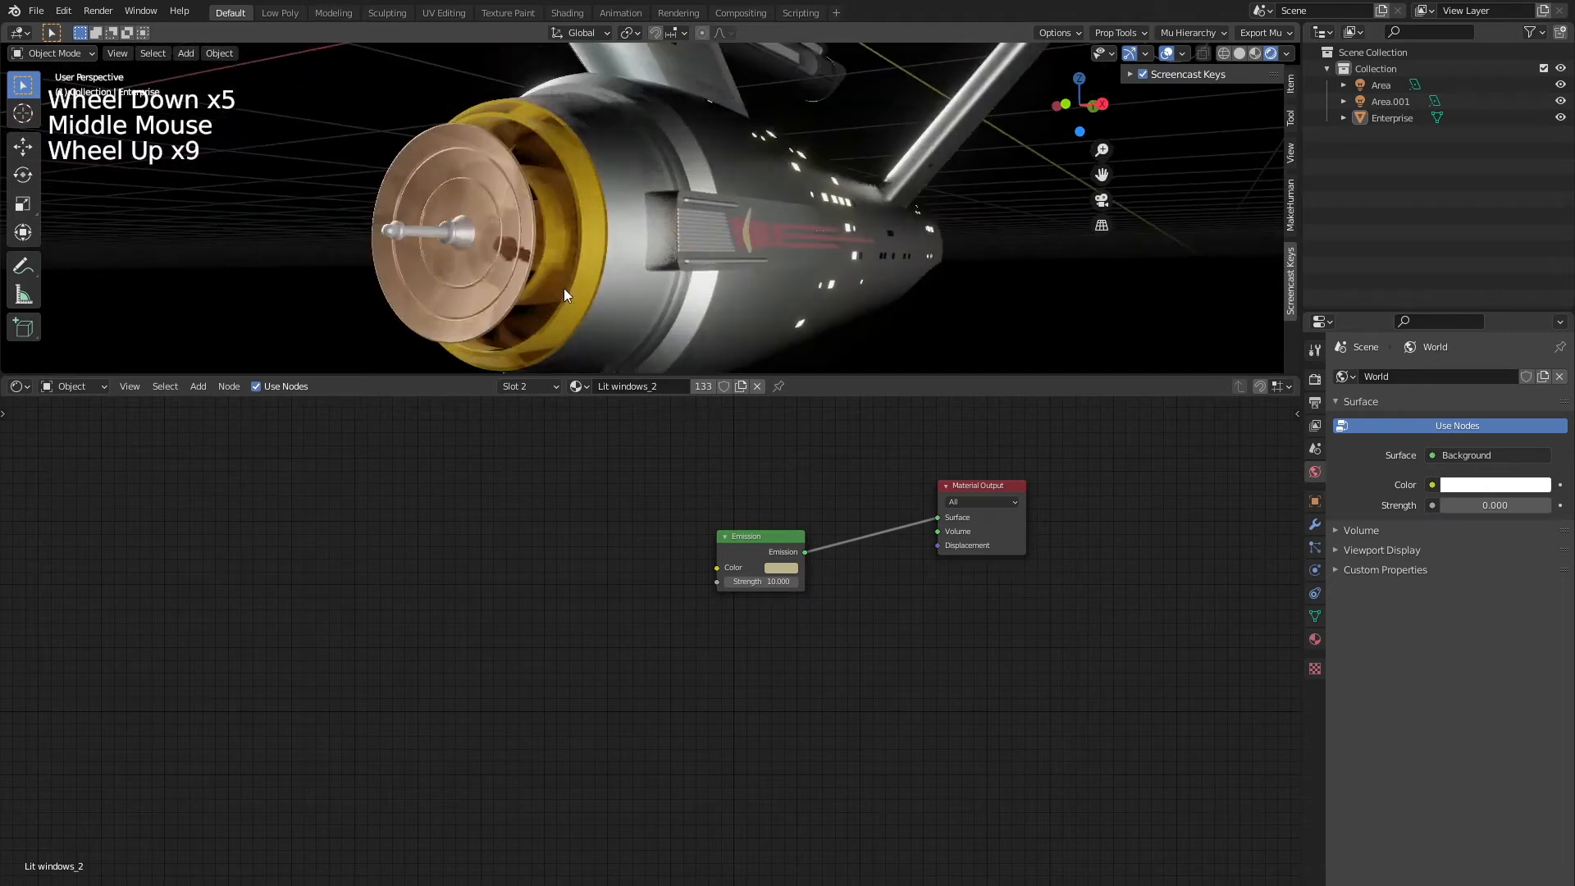
{"action": "middle_click_drag", "start_coordinate": [564, 289], "coordinate": [612, 295]}
{"action": "left_click", "coordinate": [622, 249]}
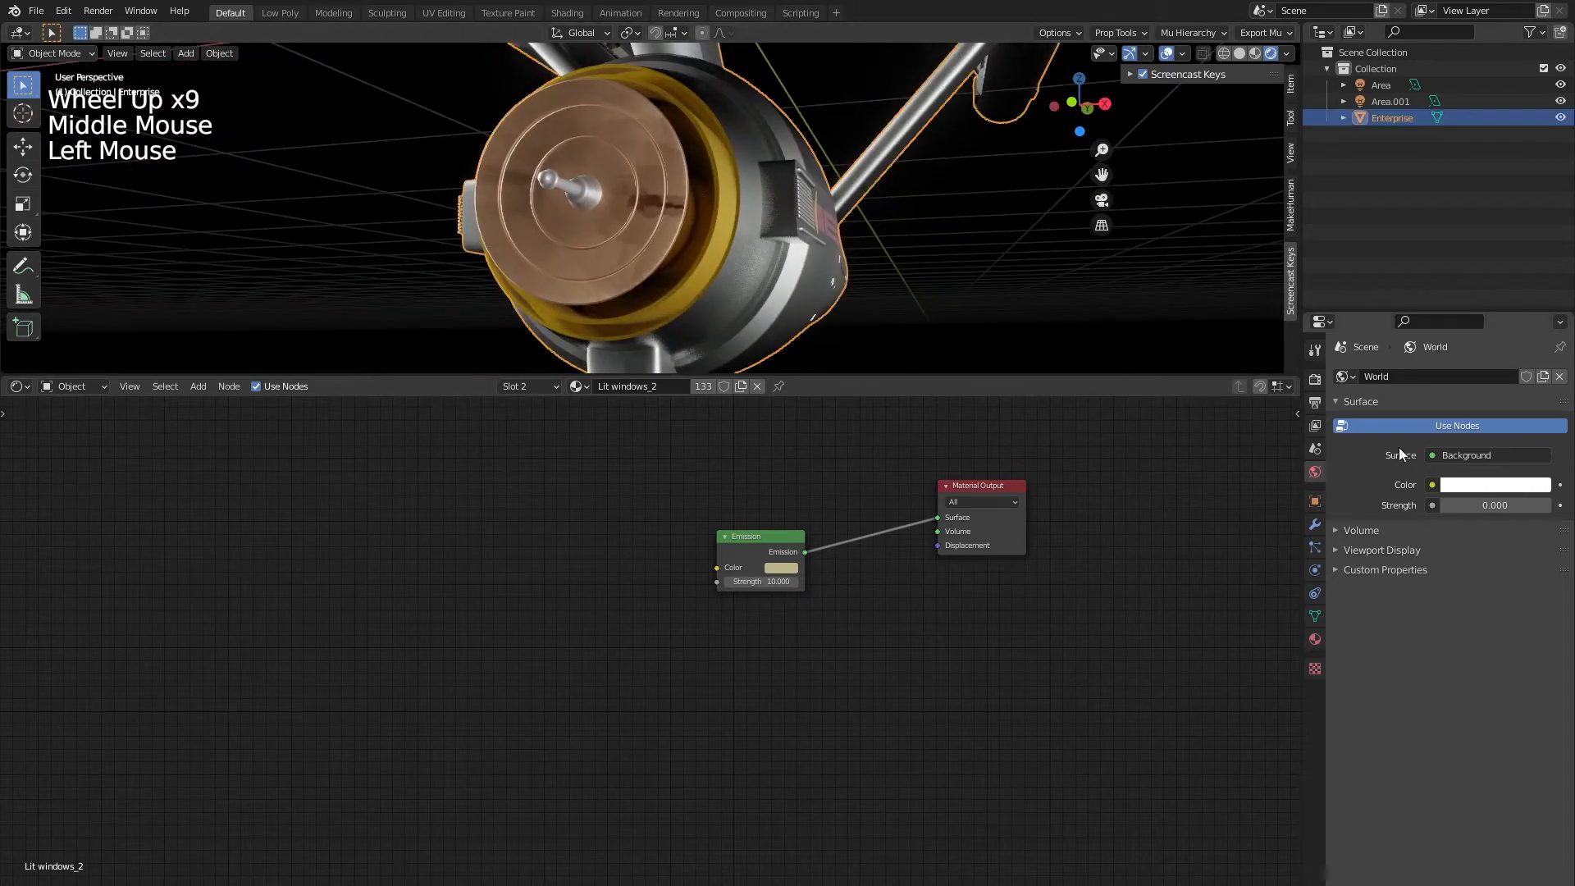
{"action": "left_click", "coordinate": [1314, 380]}
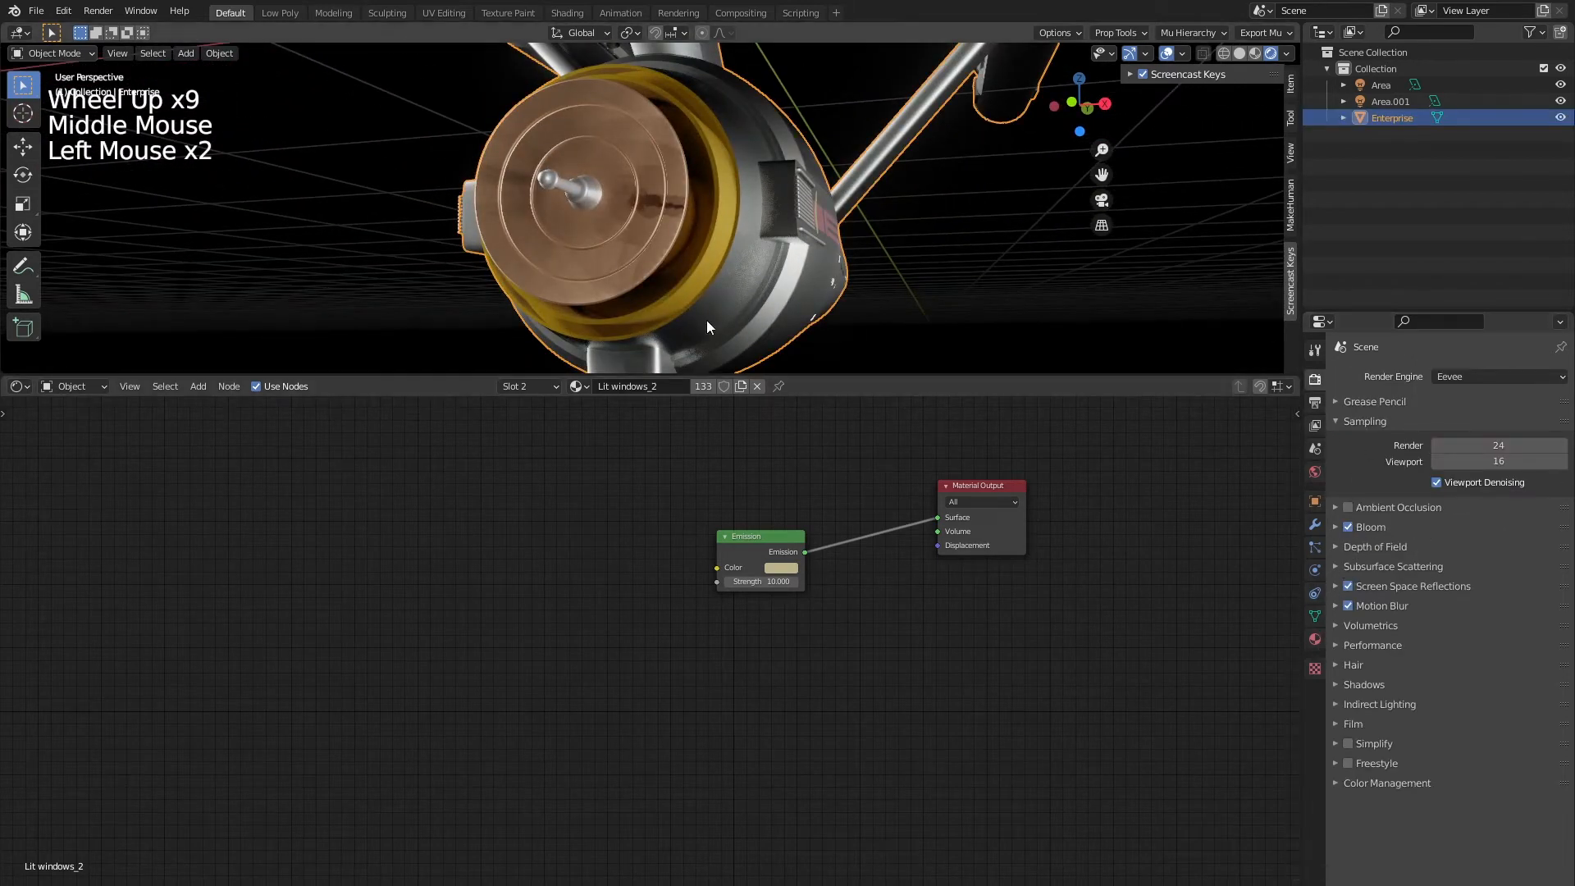
{"action": "left_click", "coordinate": [1314, 639]}
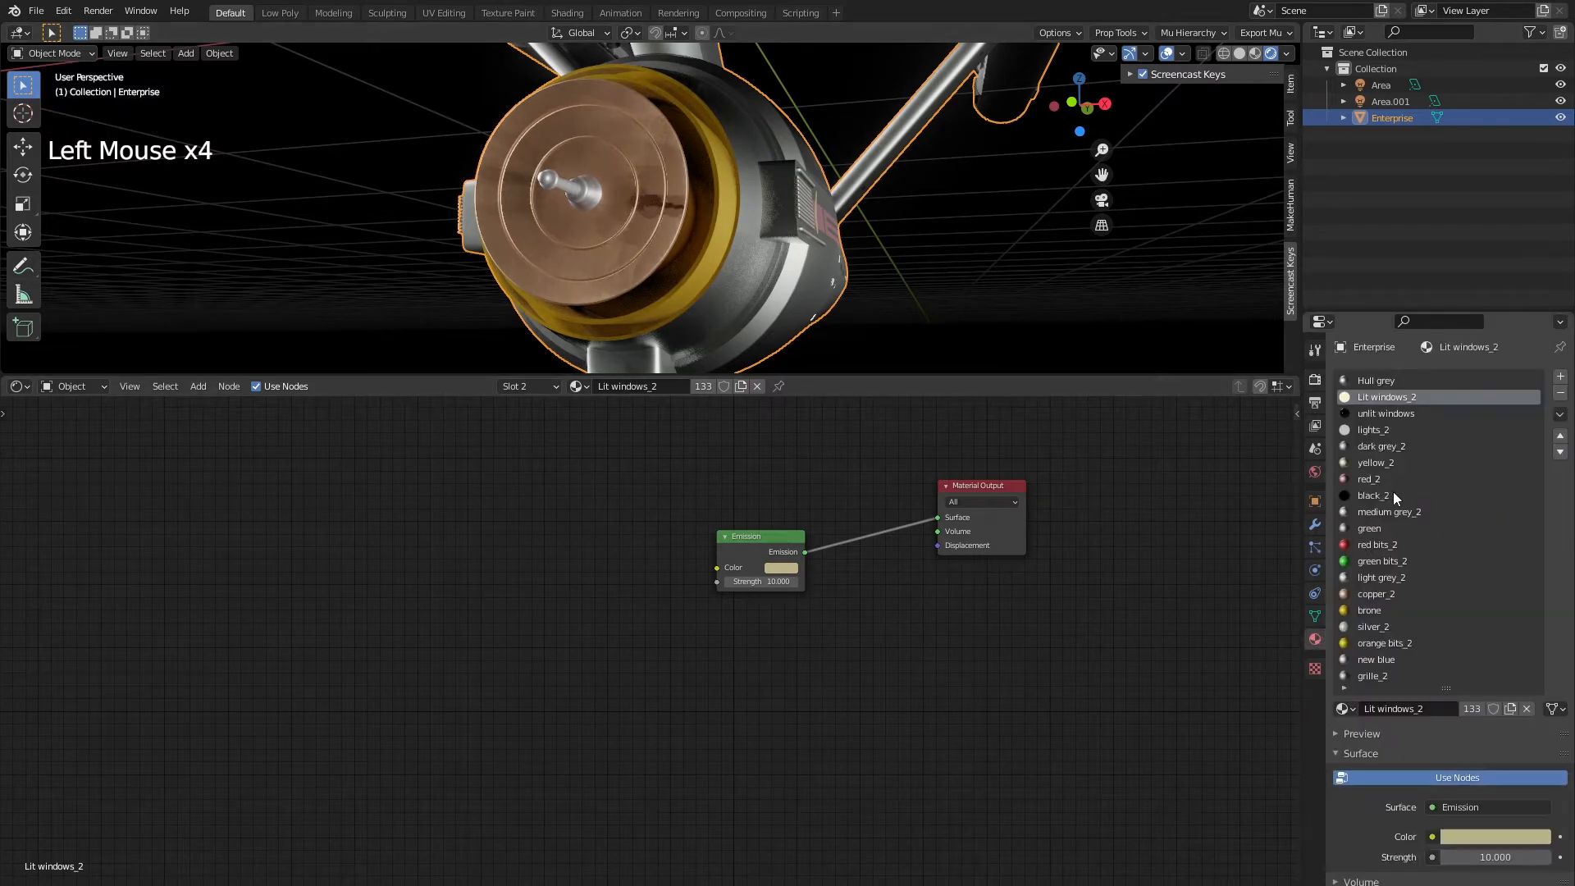
{"action": "scroll", "coordinate": [1394, 558], "scroll_direction": "down", "scroll_amount": 2}
{"action": "scroll", "coordinate": [1406, 583], "scroll_direction": "up", "scroll_amount": 4}
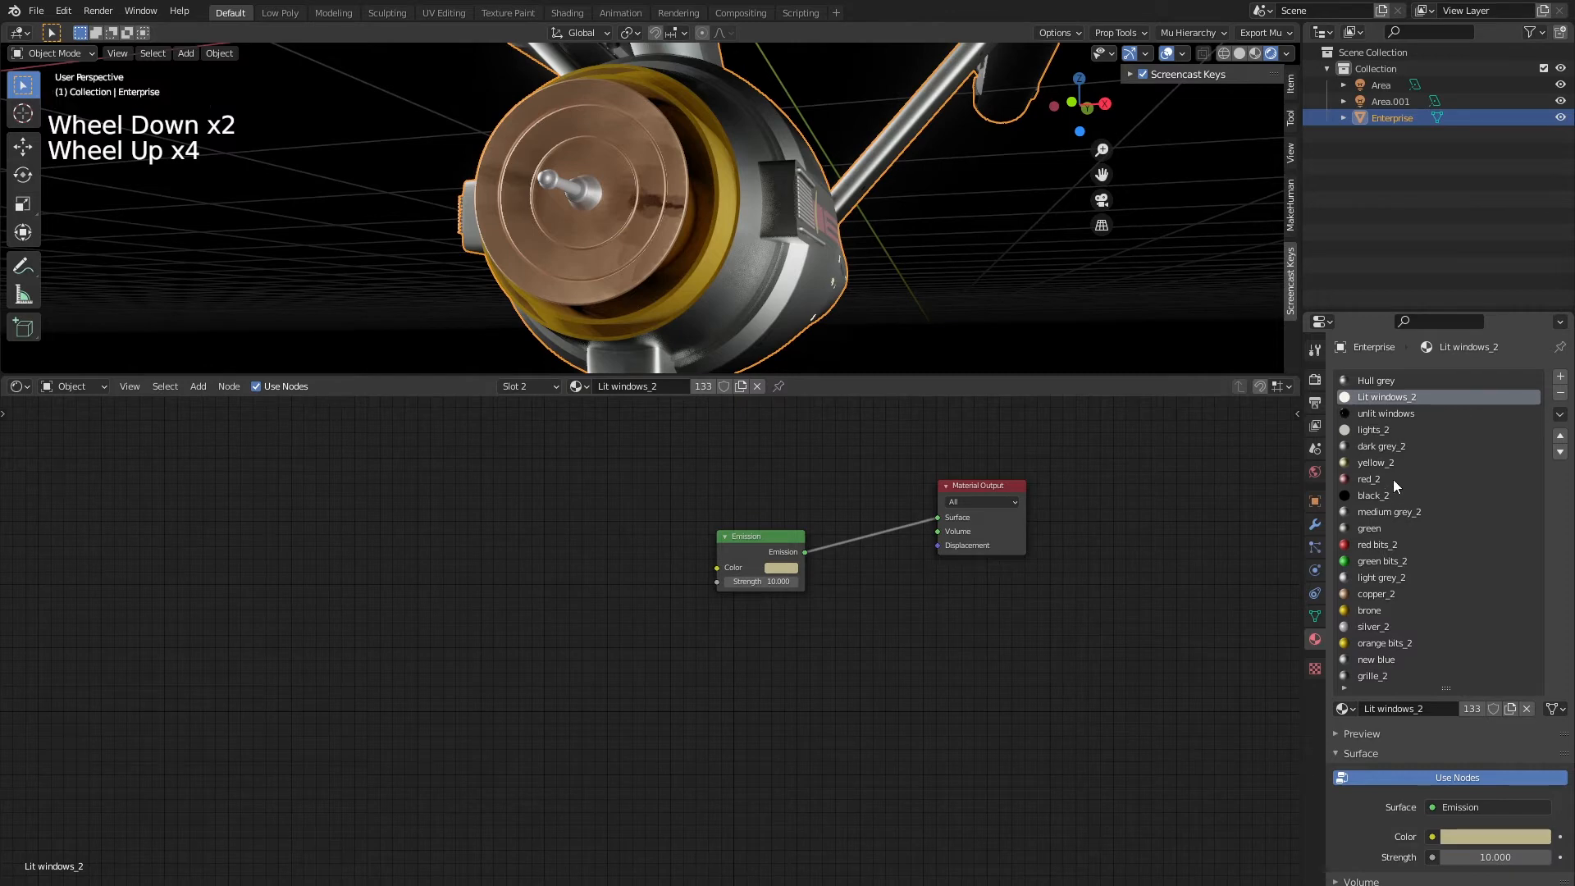
{"action": "left_click", "coordinate": [1377, 594]}
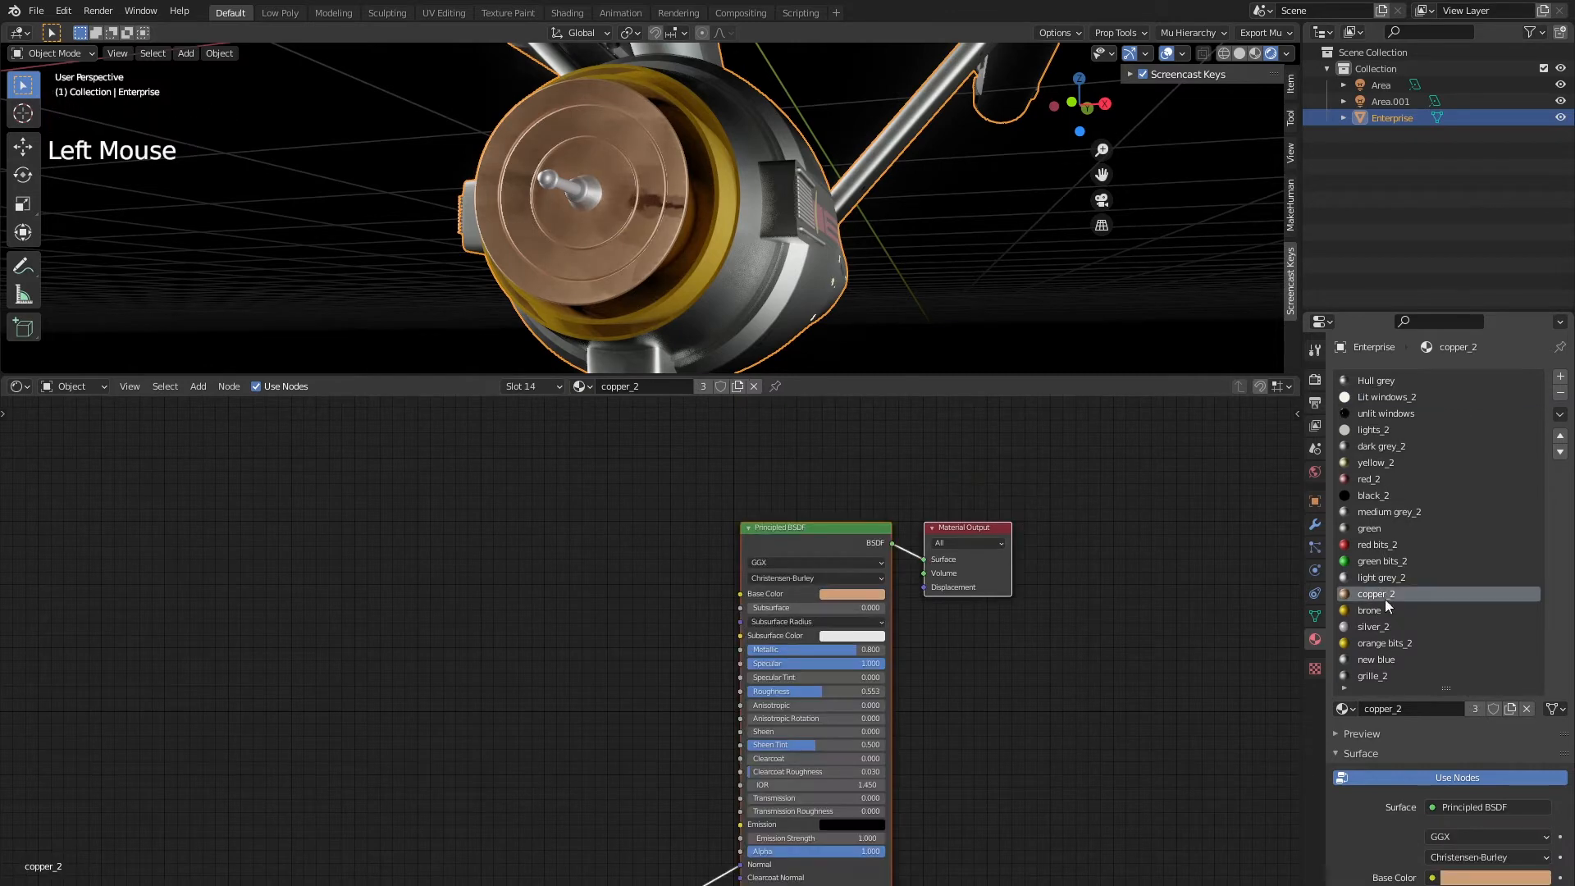
{"action": "scroll", "coordinate": [1430, 805], "scroll_direction": "down", "scroll_amount": 5}
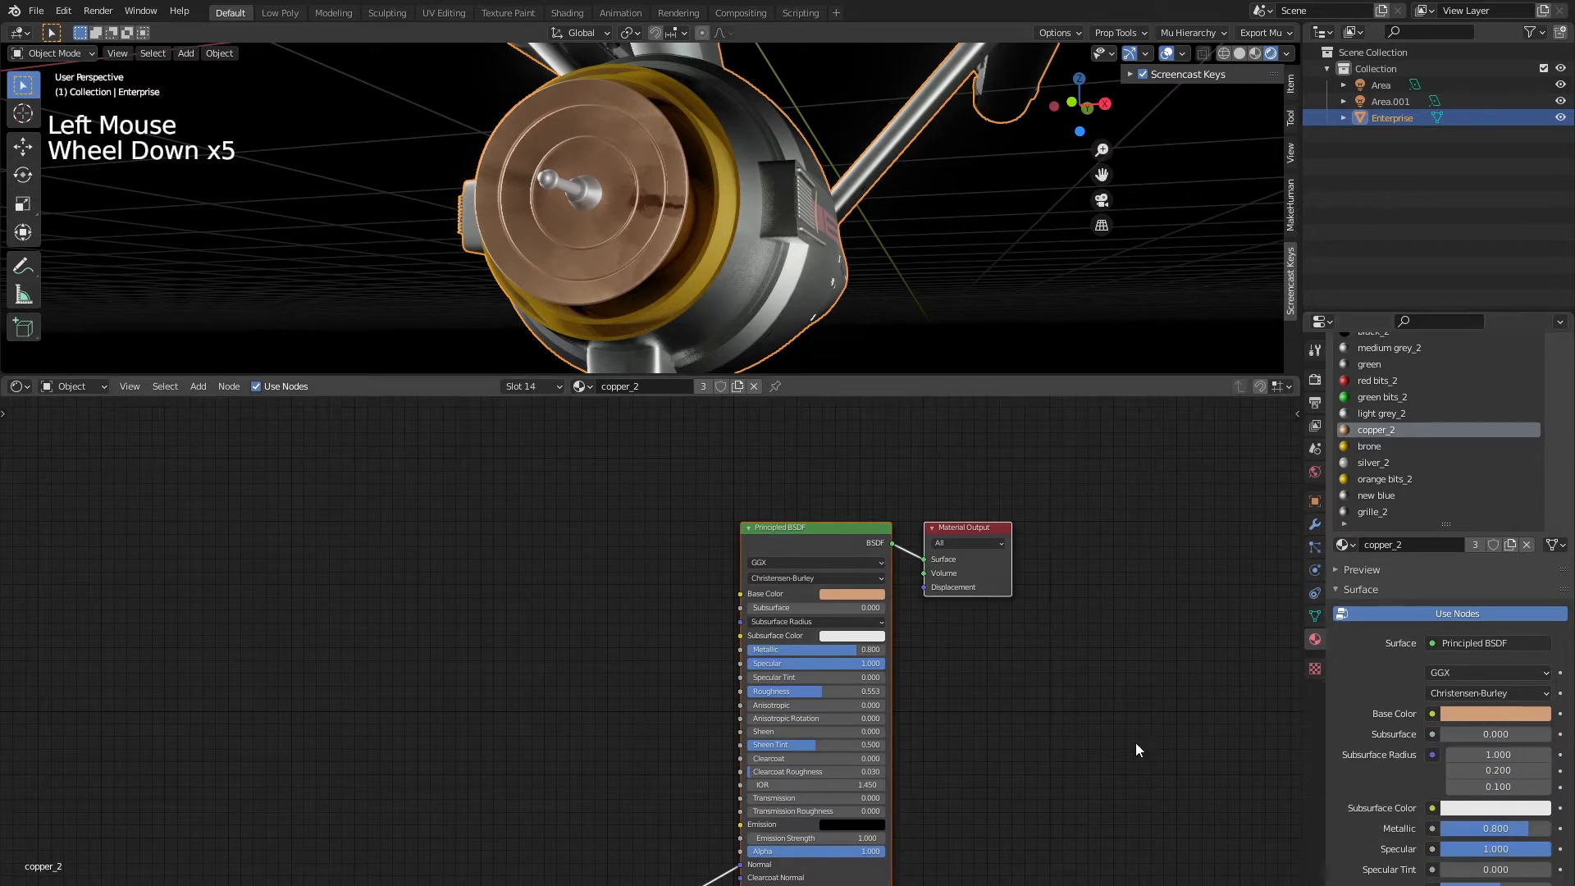
Set the copper_2 material's Metallic to 1.000 and lower its Roughness to about 0.189
{"action": "middle_click_drag", "start_coordinate": [1067, 755], "coordinate": [994, 721]}
{"action": "scroll", "coordinate": [956, 608], "scroll_direction": "up", "scroll_amount": 4}
{"action": "left_click_drag", "start_coordinate": [914, 606], "coordinate": [961, 607]}
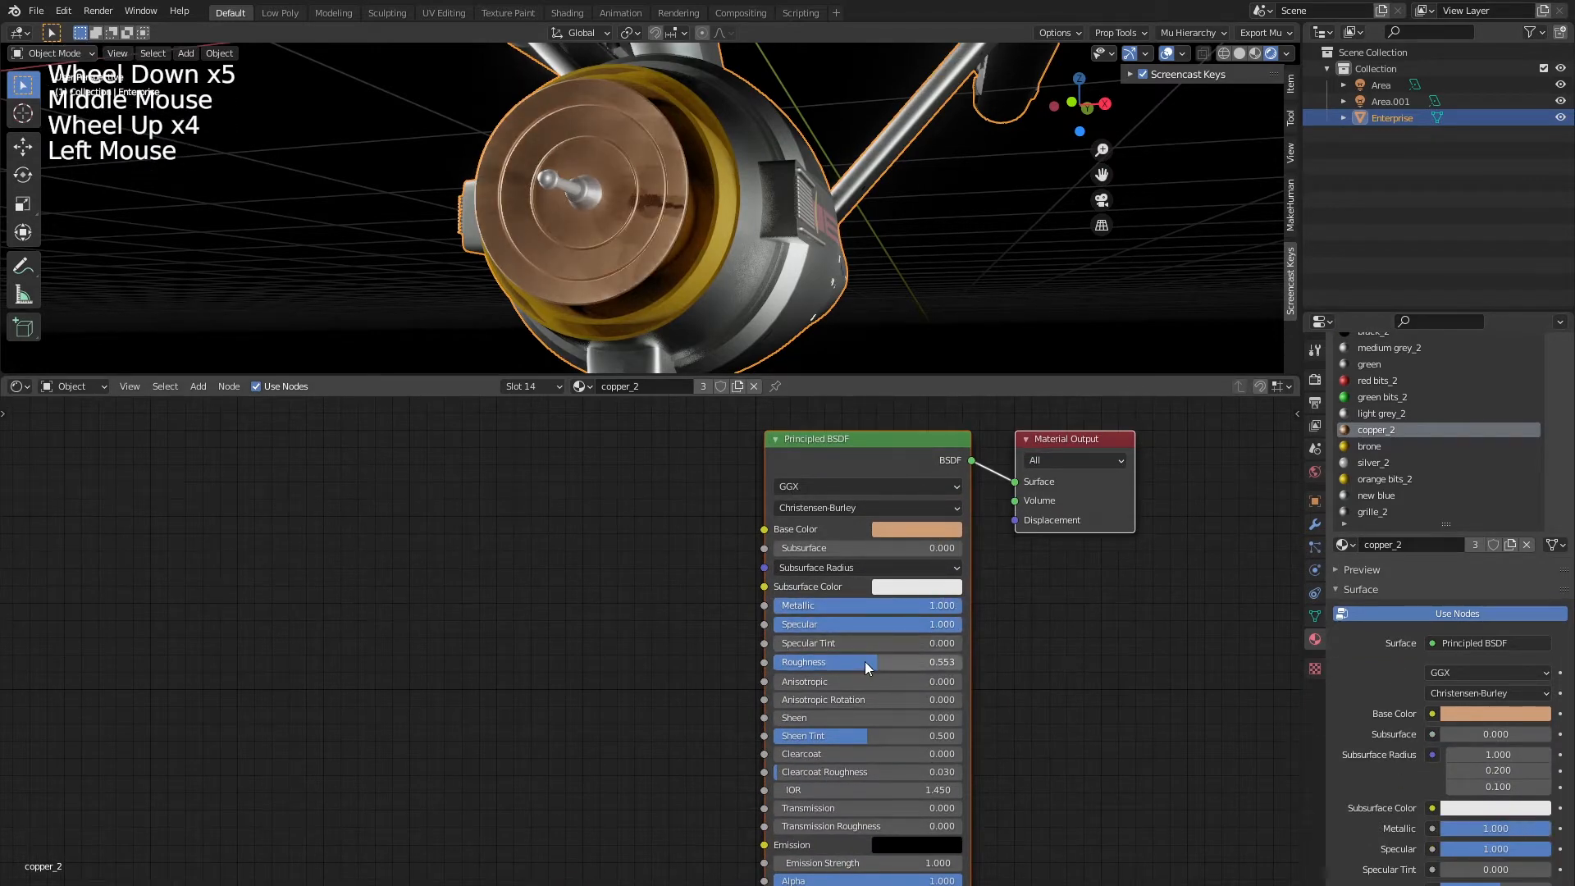
{"action": "left_click_drag", "start_coordinate": [865, 661], "coordinate": [794, 661]}
{"action": "middle_click_drag", "start_coordinate": [681, 230], "coordinate": [712, 224]}
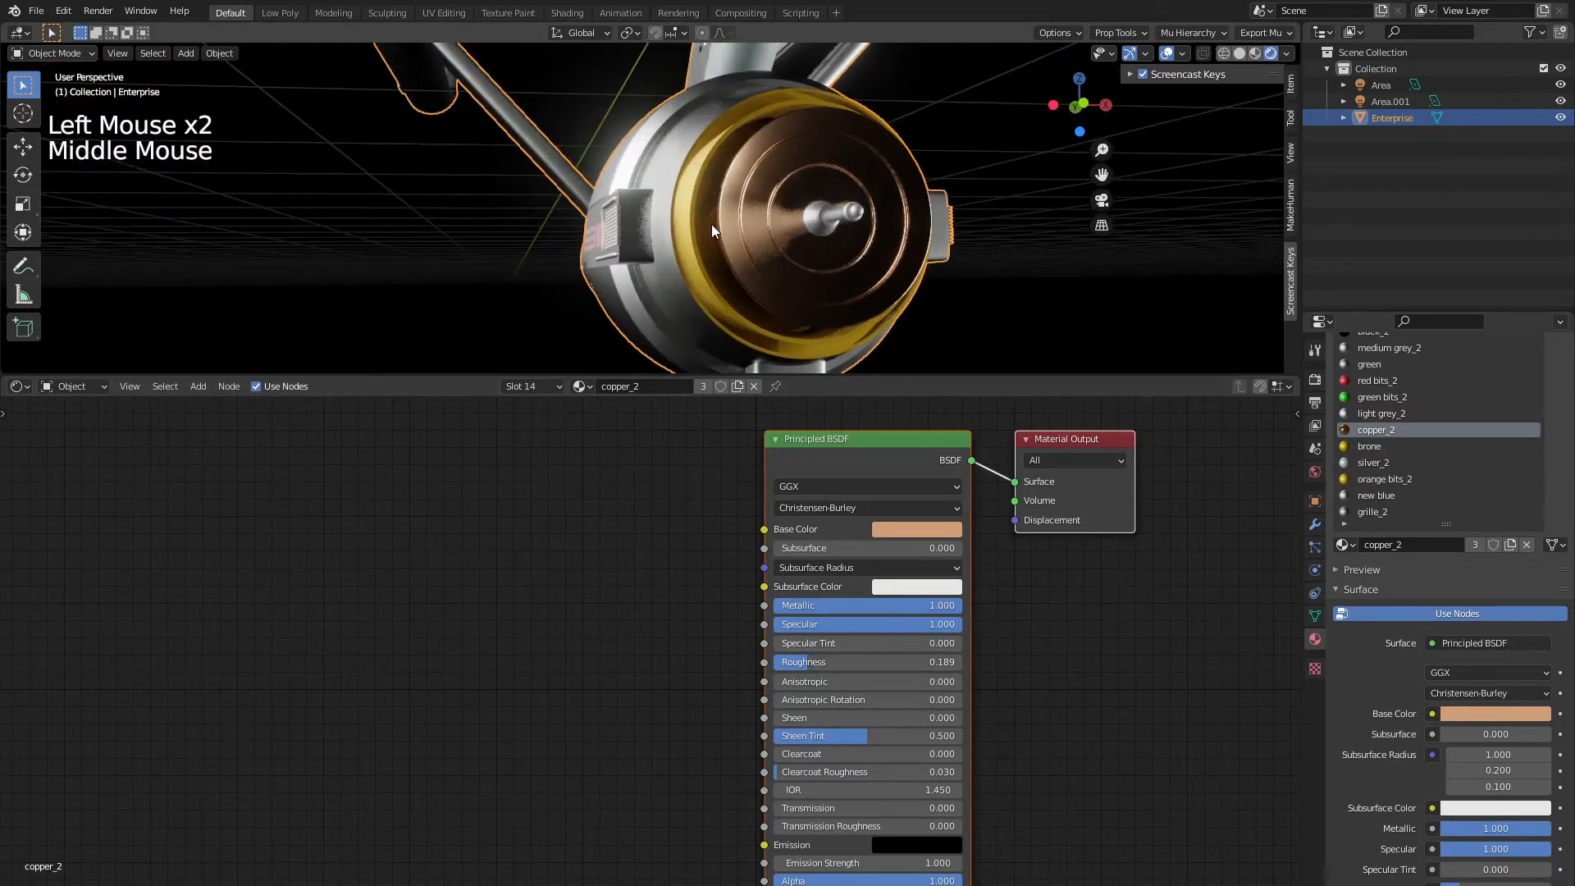
{"action": "middle_click_drag", "start_coordinate": [869, 252], "coordinate": [939, 330]}
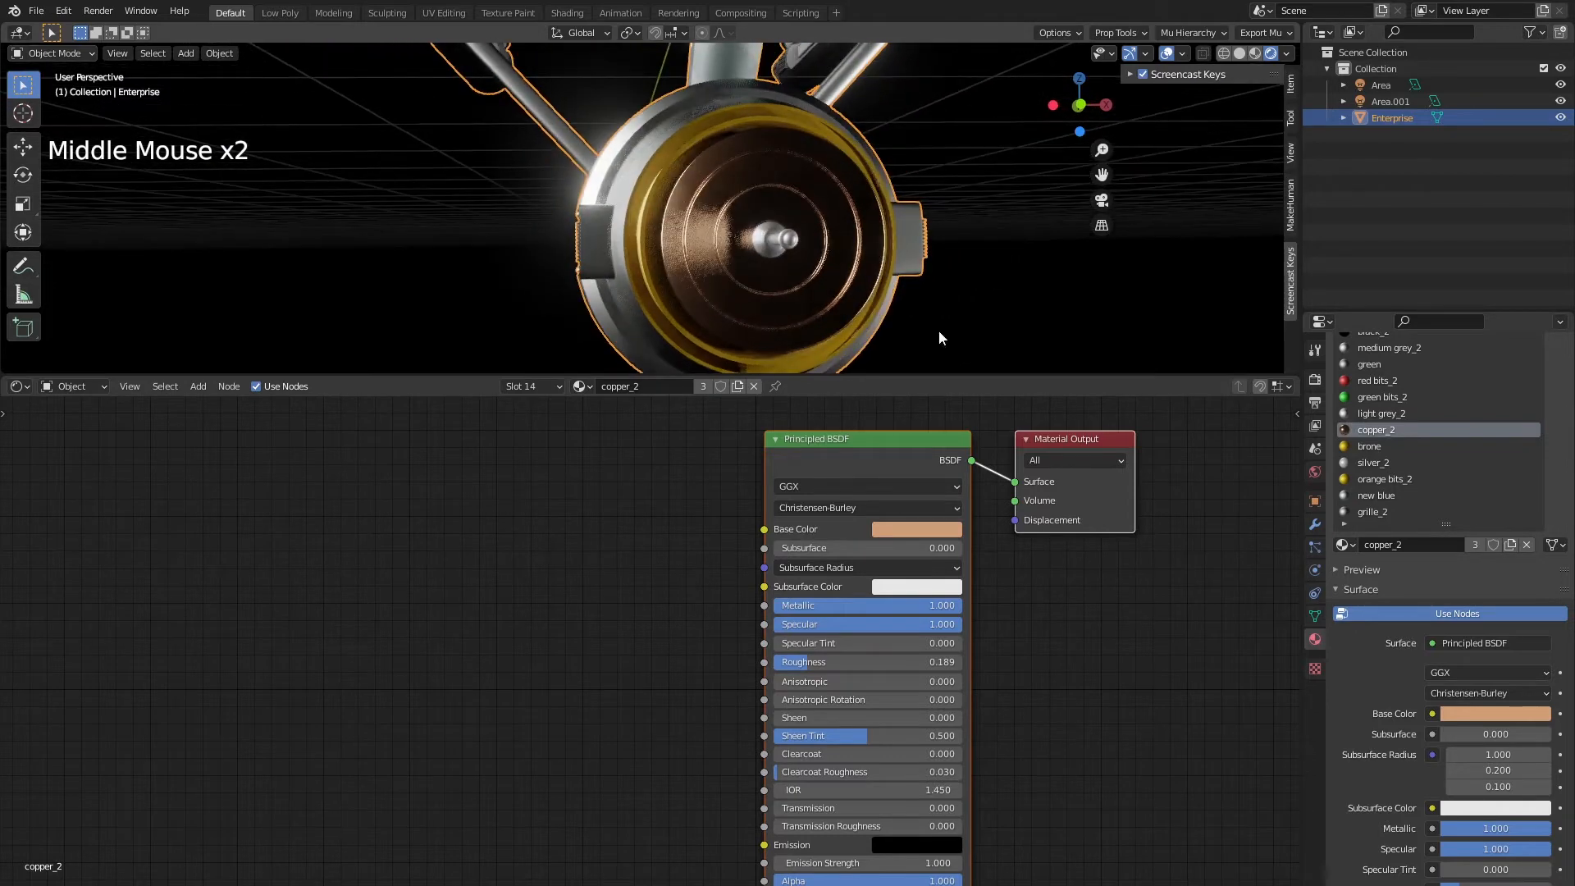
Set the Screen Space Reflections Thickness to 0.1 m, keeping Trace Precision at 0.5
{"action": "left_click", "coordinate": [1315, 379]}
{"action": "left_click", "coordinate": [1409, 585]}
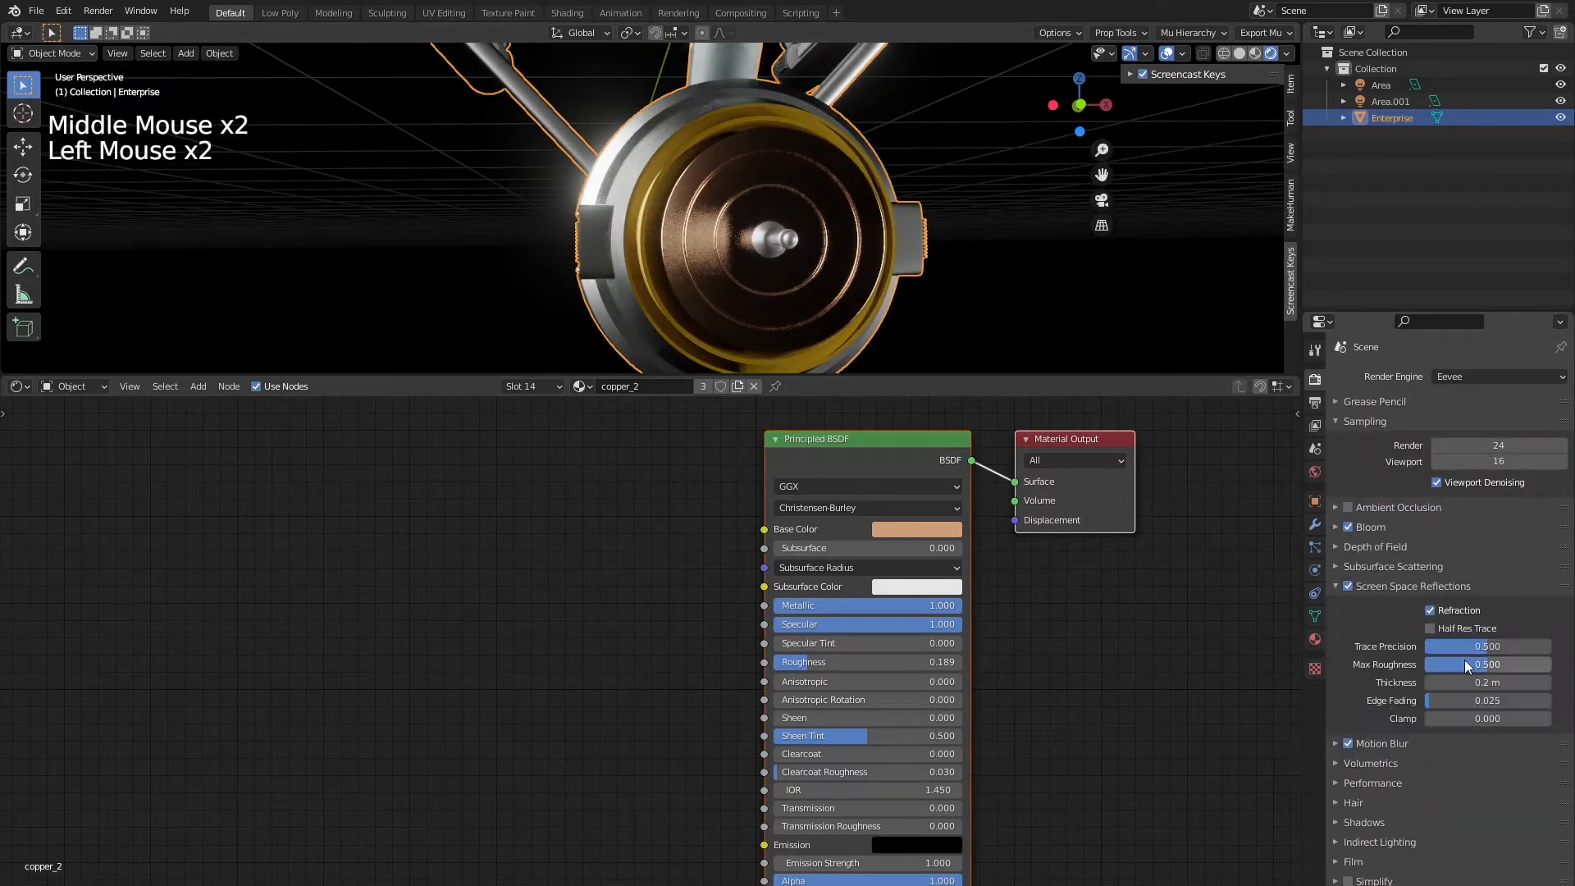
{"action": "mouse_move", "coordinate": [1487, 647]}
{"action": "left_mouse_down"}
{"action": "mouse_move", "coordinate": [1511, 646]}
{"action": "mouse_move", "coordinate": [1478, 646]}
{"action": "left_mouse_up"}
{"action": "left_click", "coordinate": [1498, 638]}
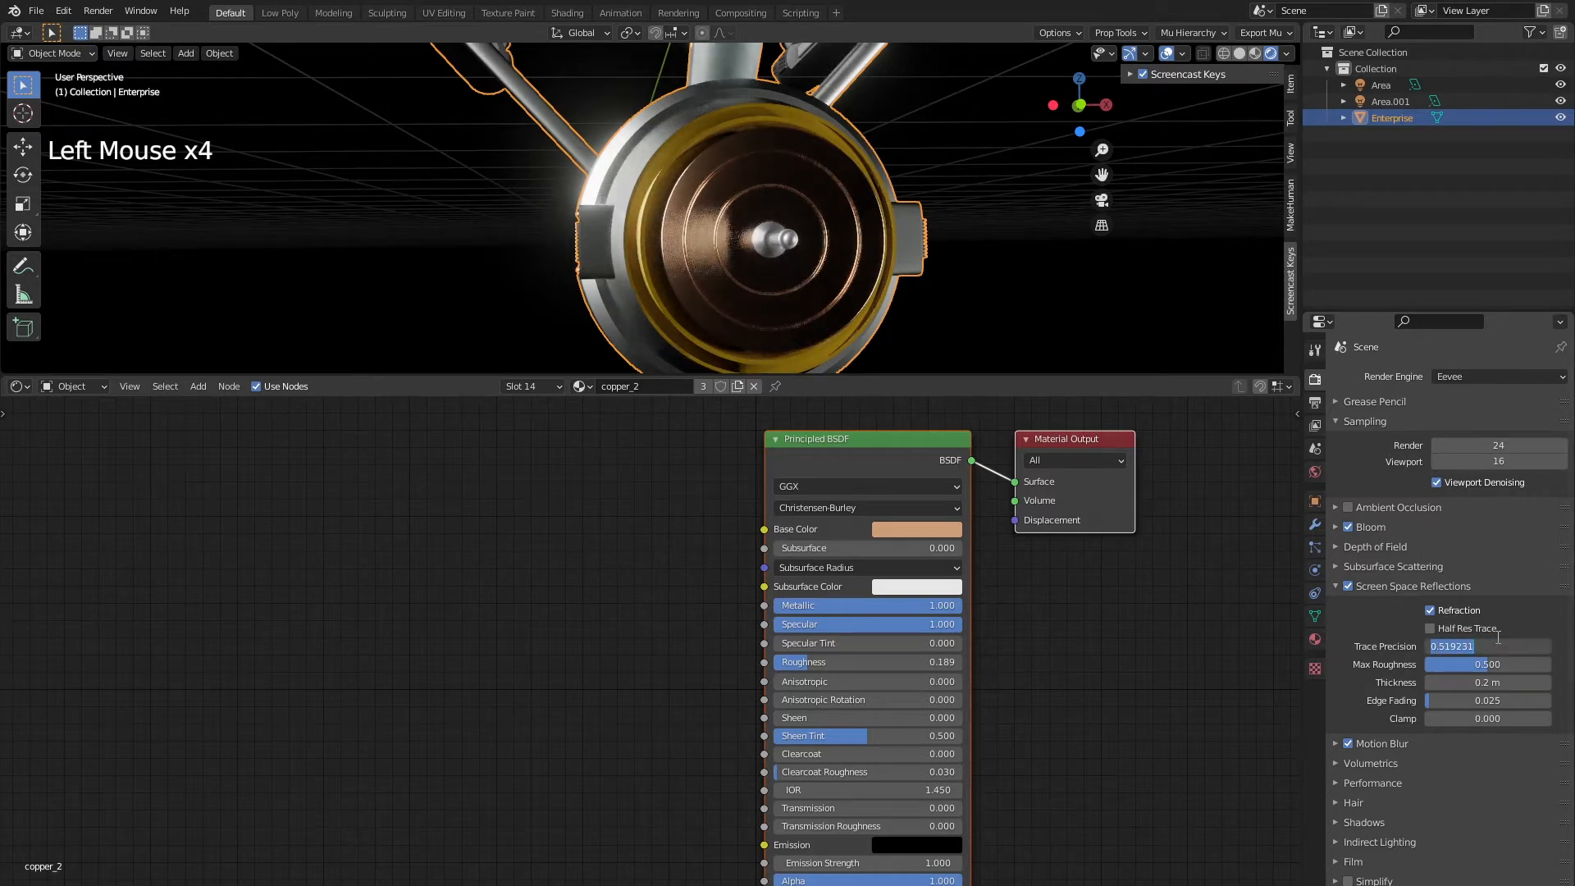
{"action": "type", "text": ".5"}
{"action": "left_click", "coordinate": [1508, 680]}
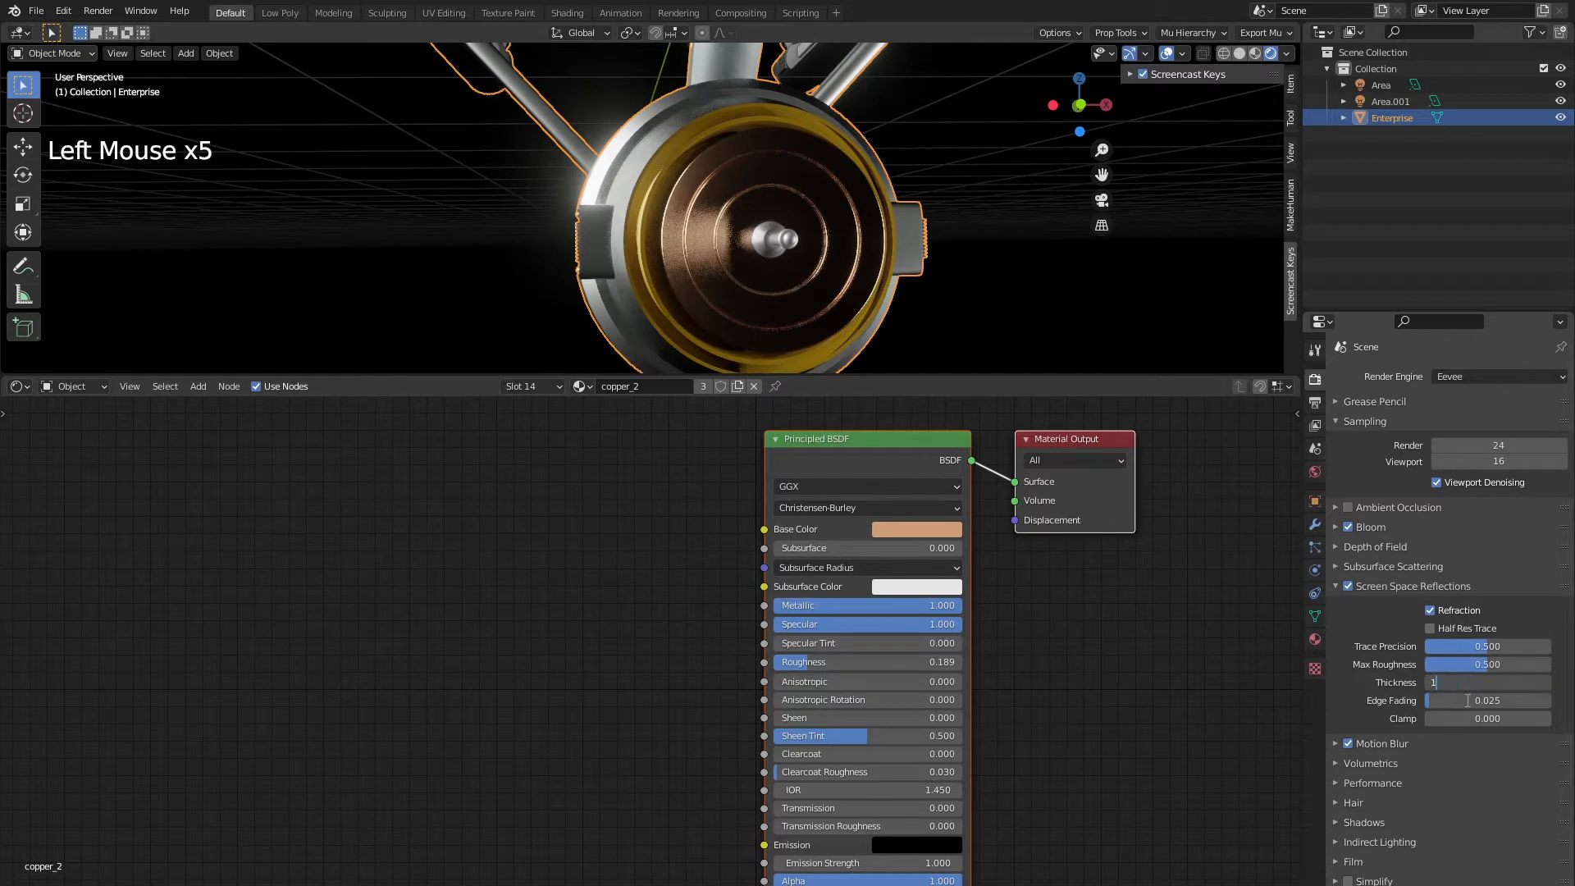
{"action": "type", "text": "0.1"}
{"action": "key", "text": "Return"}
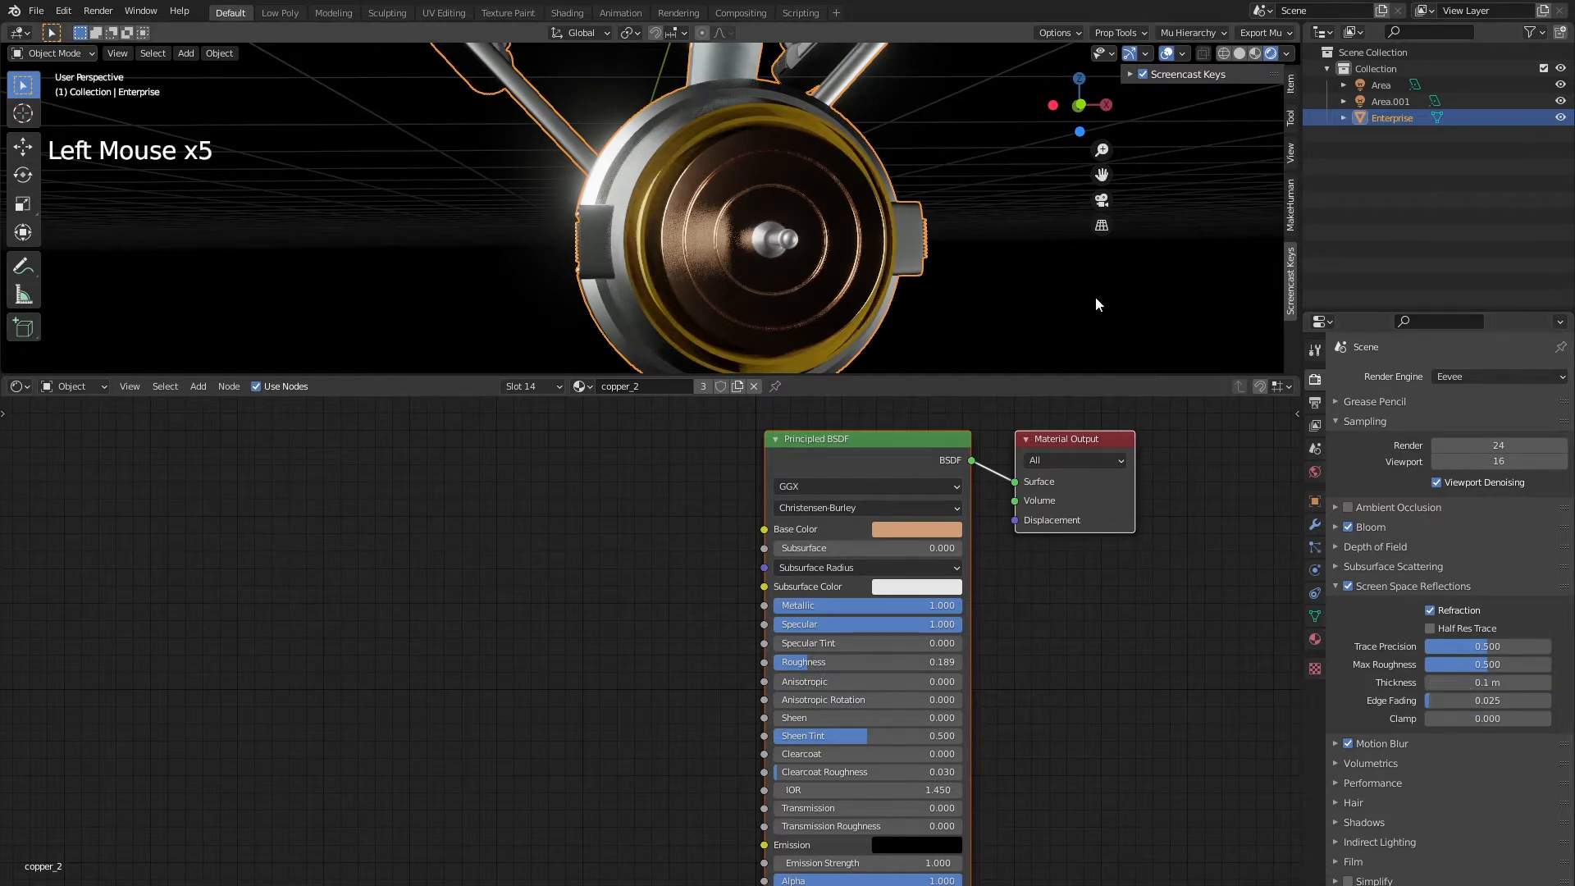
Move copper_2's Normal Map node up beside the lower part of the Principled BSDF node
{"action": "middle_click_drag", "start_coordinate": [1095, 297], "coordinate": [788, 345]}
{"action": "scroll", "coordinate": [771, 273], "scroll_direction": "down", "scroll_amount": 6}
{"action": "scroll", "coordinate": [781, 279], "scroll_direction": "up", "scroll_amount": 1}
{"action": "middle_click_drag", "start_coordinate": [701, 641], "coordinate": [661, 571]}
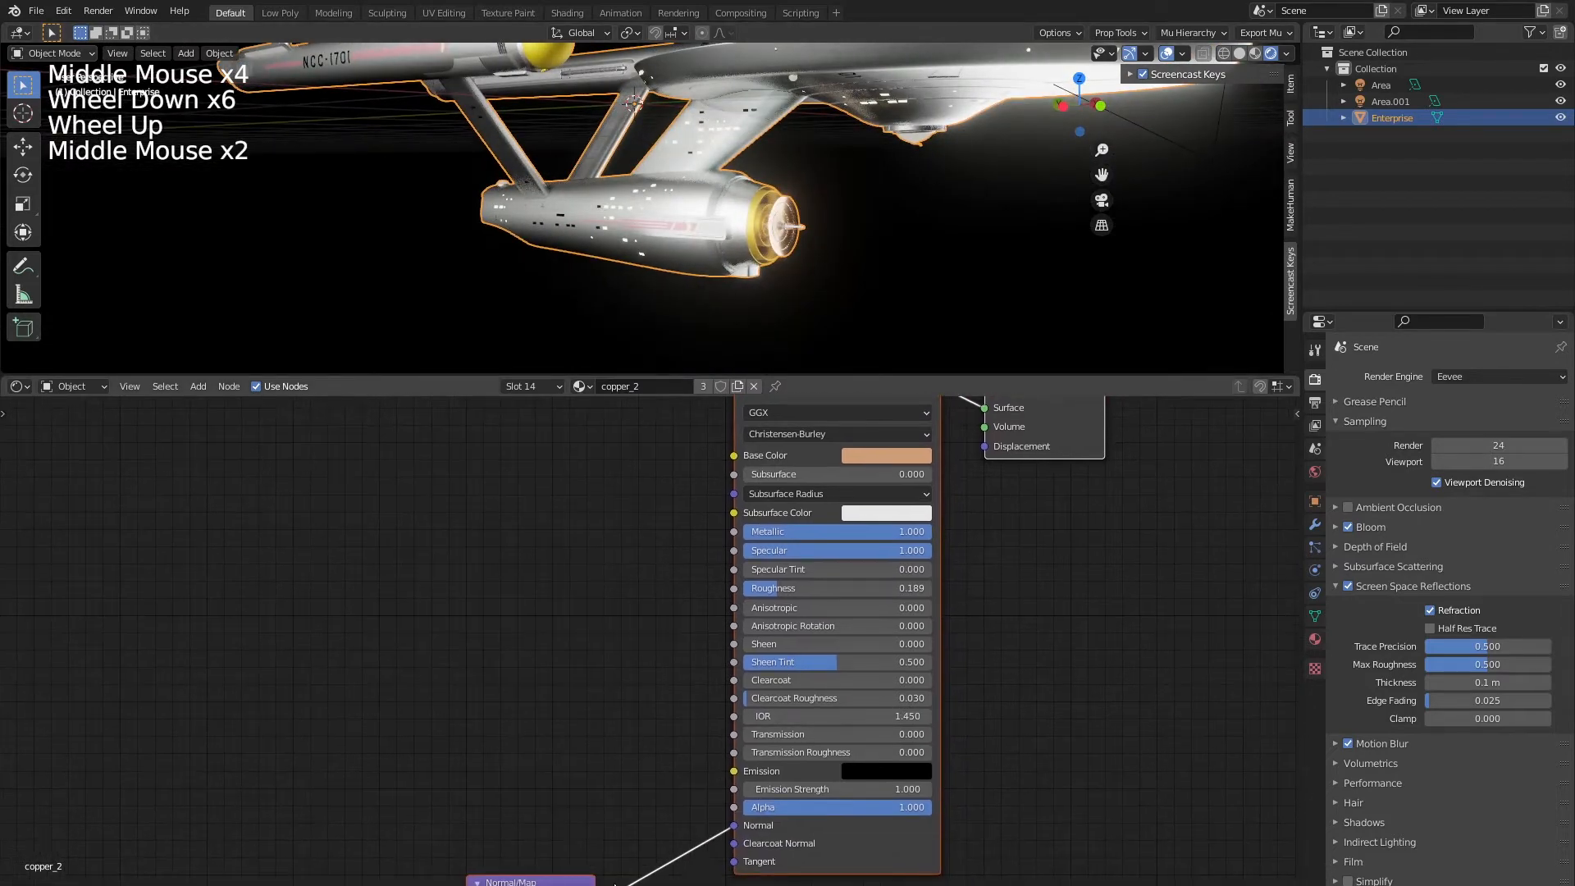
{"action": "left_click_drag", "start_coordinate": [556, 883], "coordinate": [596, 708]}
{"action": "left_click", "coordinate": [577, 829]}
Make red bits_2 the ship's active material and bring its nodes into view together with the saucer
{"action": "scroll", "coordinate": [771, 337], "scroll_direction": "down", "scroll_amount": 4}
{"action": "scroll", "coordinate": [784, 274], "scroll_direction": "up", "scroll_amount": 1}
{"action": "middle_click_drag", "start_coordinate": [784, 274], "coordinate": [748, 345]}
{"action": "scroll", "coordinate": [745, 219], "scroll_direction": "up", "scroll_amount": 3}
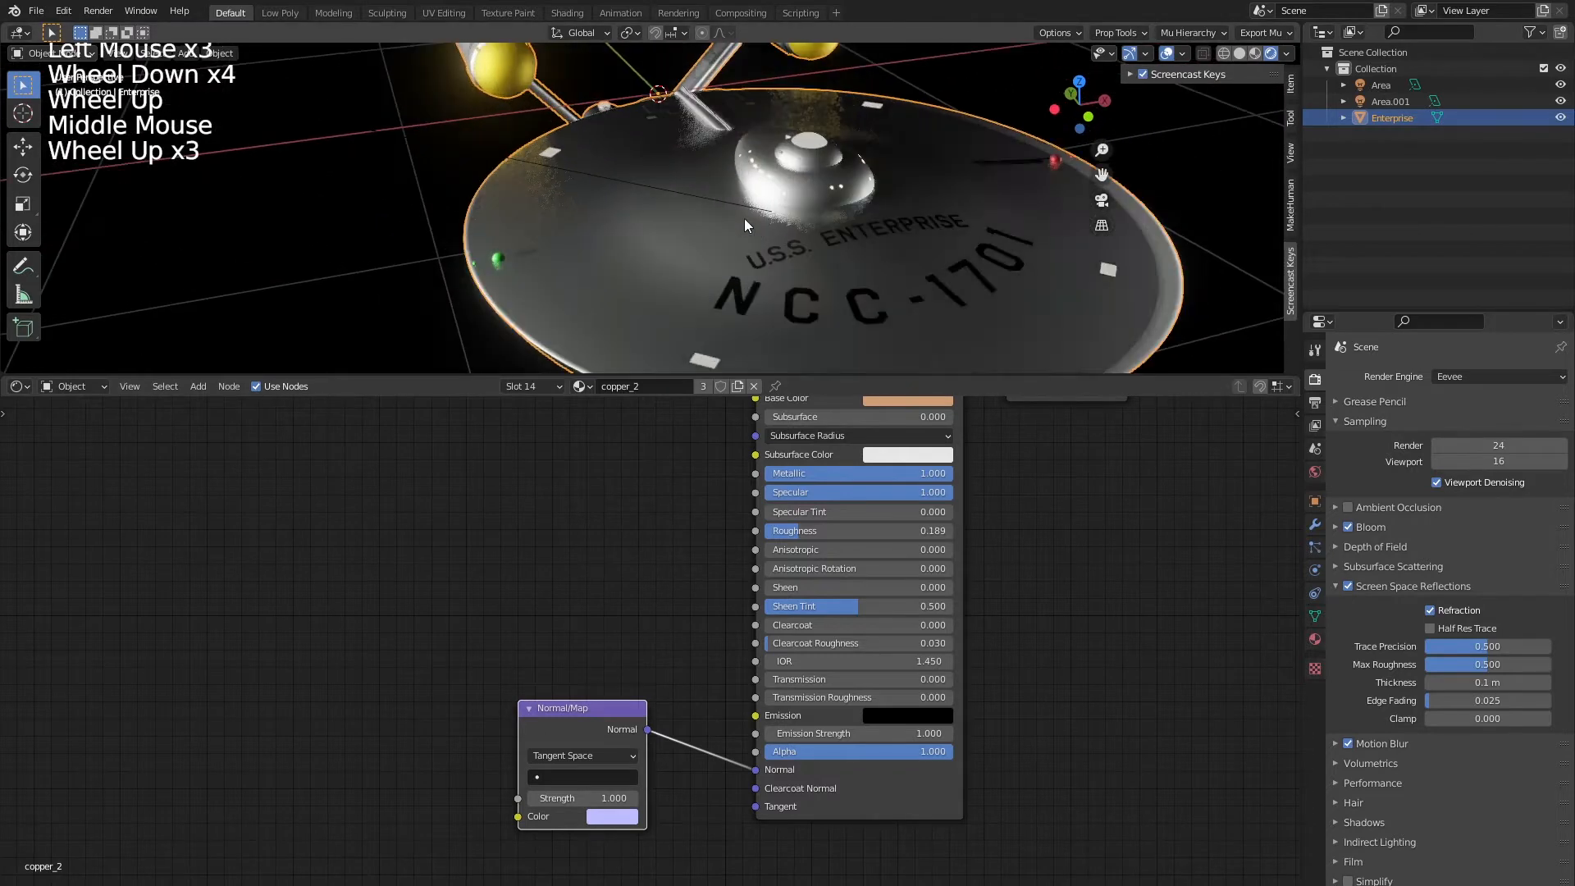
{"action": "middle_click_drag", "start_coordinate": [745, 218], "coordinate": [686, 295]}
{"action": "scroll", "coordinate": [686, 295], "scroll_direction": "up", "scroll_amount": 1}
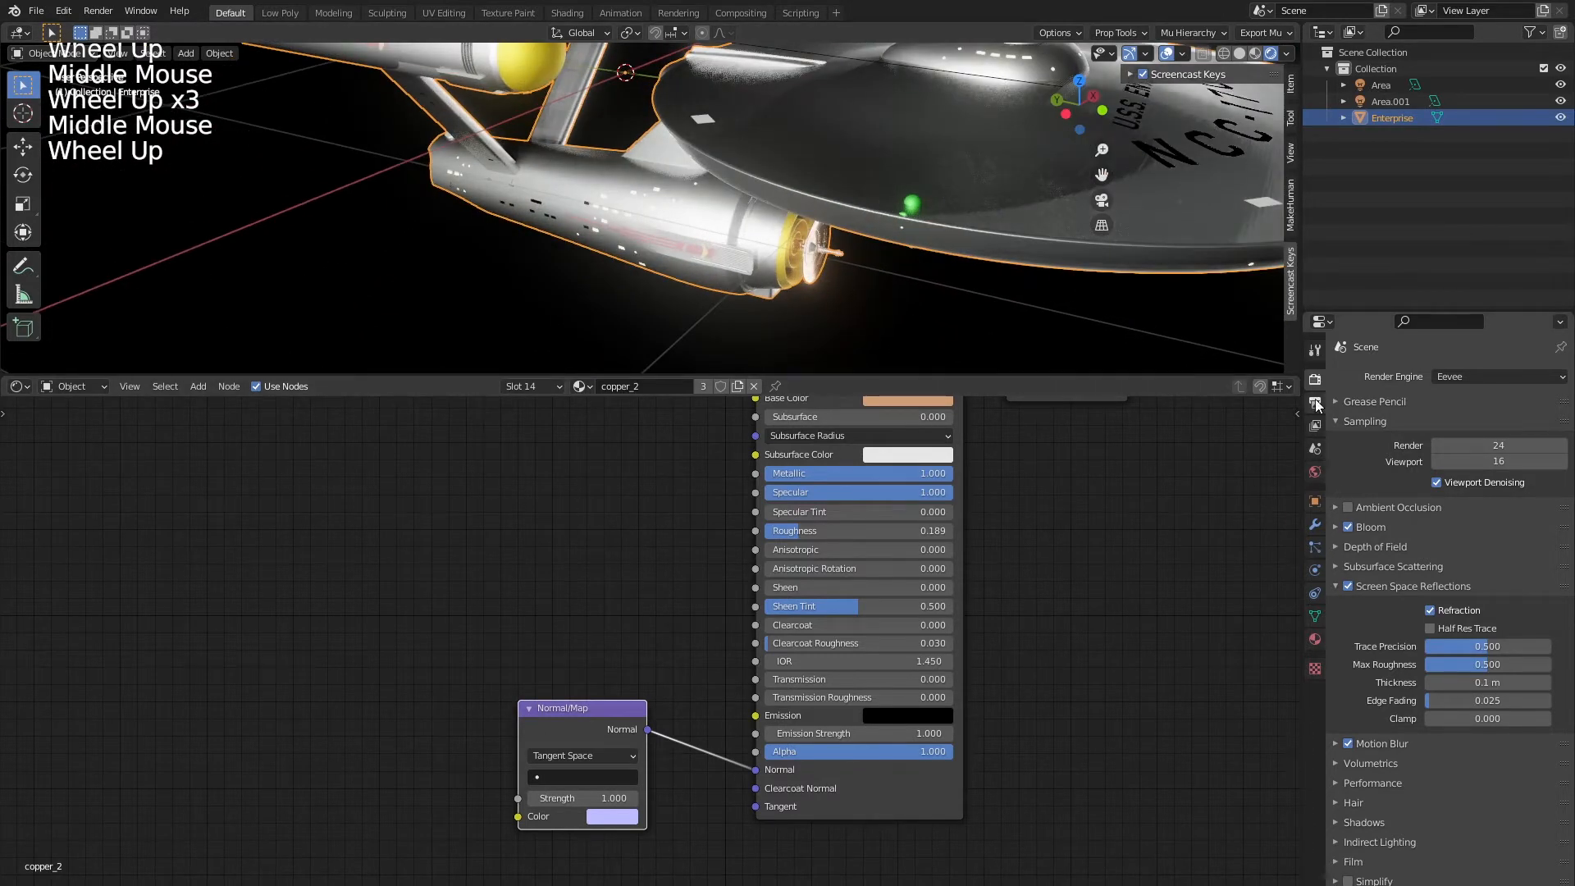
{"action": "left_click", "coordinate": [1314, 639]}
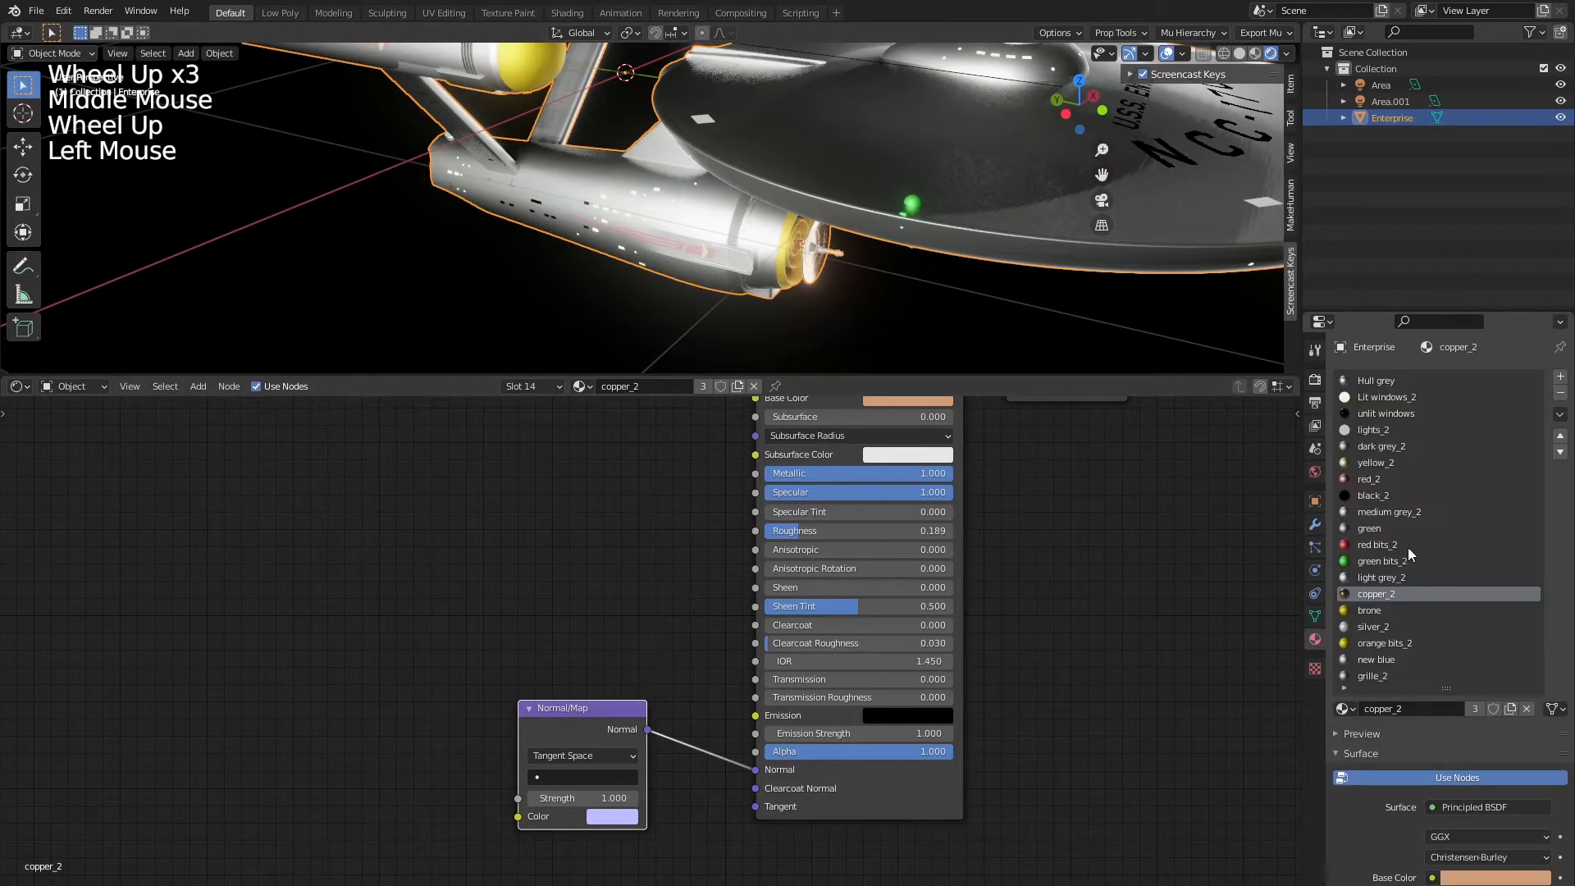
{"action": "left_click", "coordinate": [1374, 545]}
{"action": "scroll", "coordinate": [1044, 552], "scroll_direction": "down", "scroll_amount": 5}
{"action": "middle_click_drag", "start_coordinate": [1044, 552], "coordinate": [905, 702]}
{"action": "scroll", "coordinate": [854, 224], "scroll_direction": "down", "scroll_amount": 3}
{"action": "middle_click_drag", "start_coordinate": [854, 223], "coordinate": [725, 328]}
Add an Emission node to red bits_2 and give it the red sampled from the Principled BSDF's Base Color
{"action": "left_click", "coordinate": [570, 567]}
{"action": "key", "text": "shift+a"}
{"action": "type", "text": "emi"}
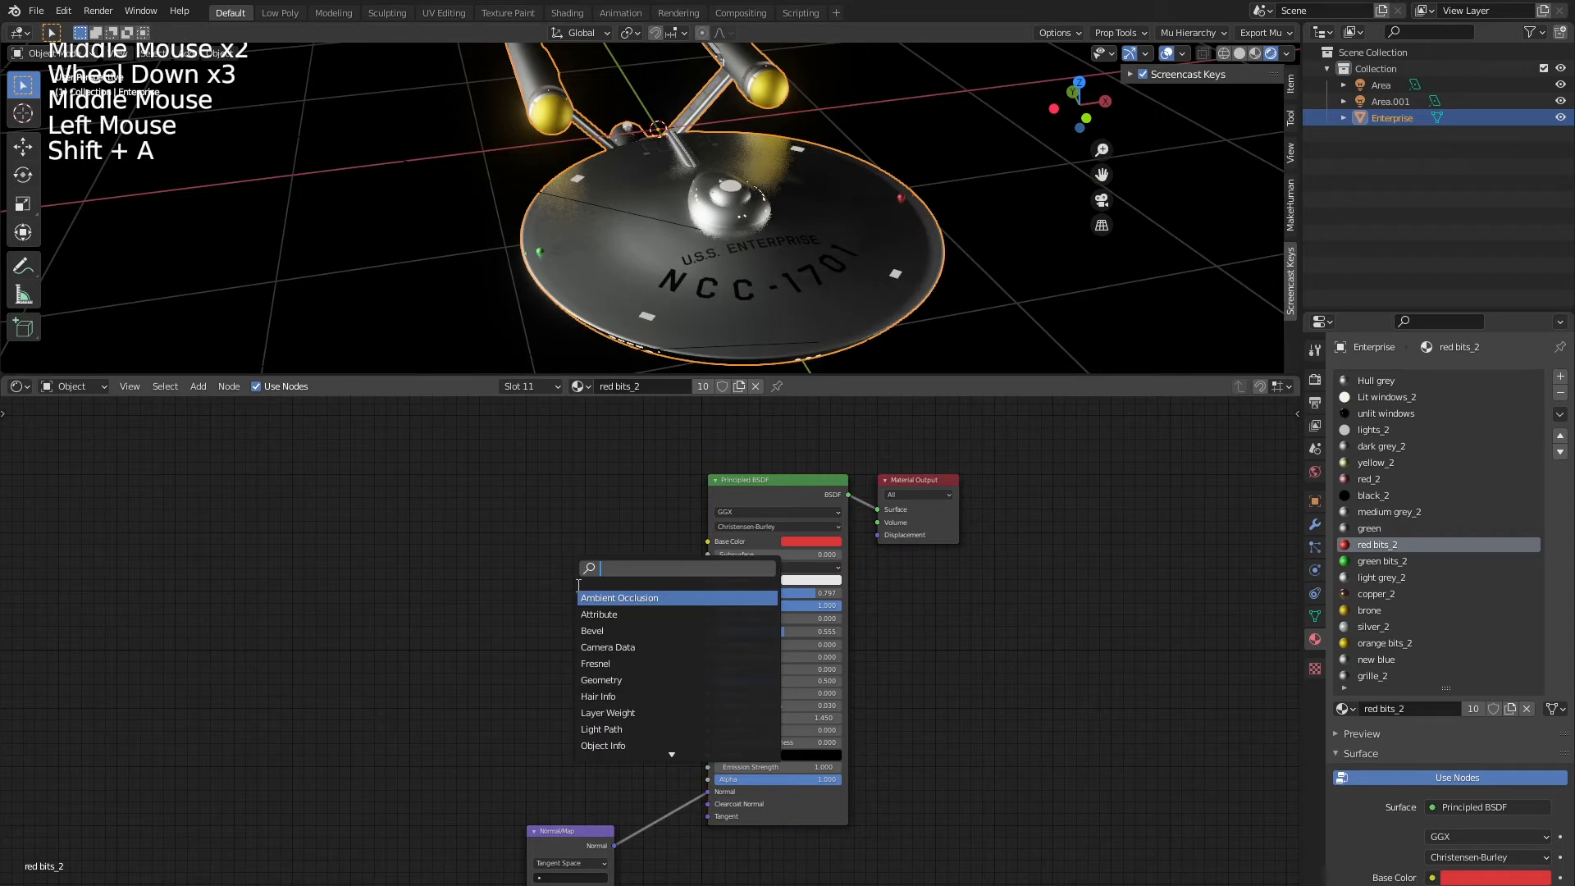
{"action": "type", "text": "s"}
{"action": "key", "text": "Return"}
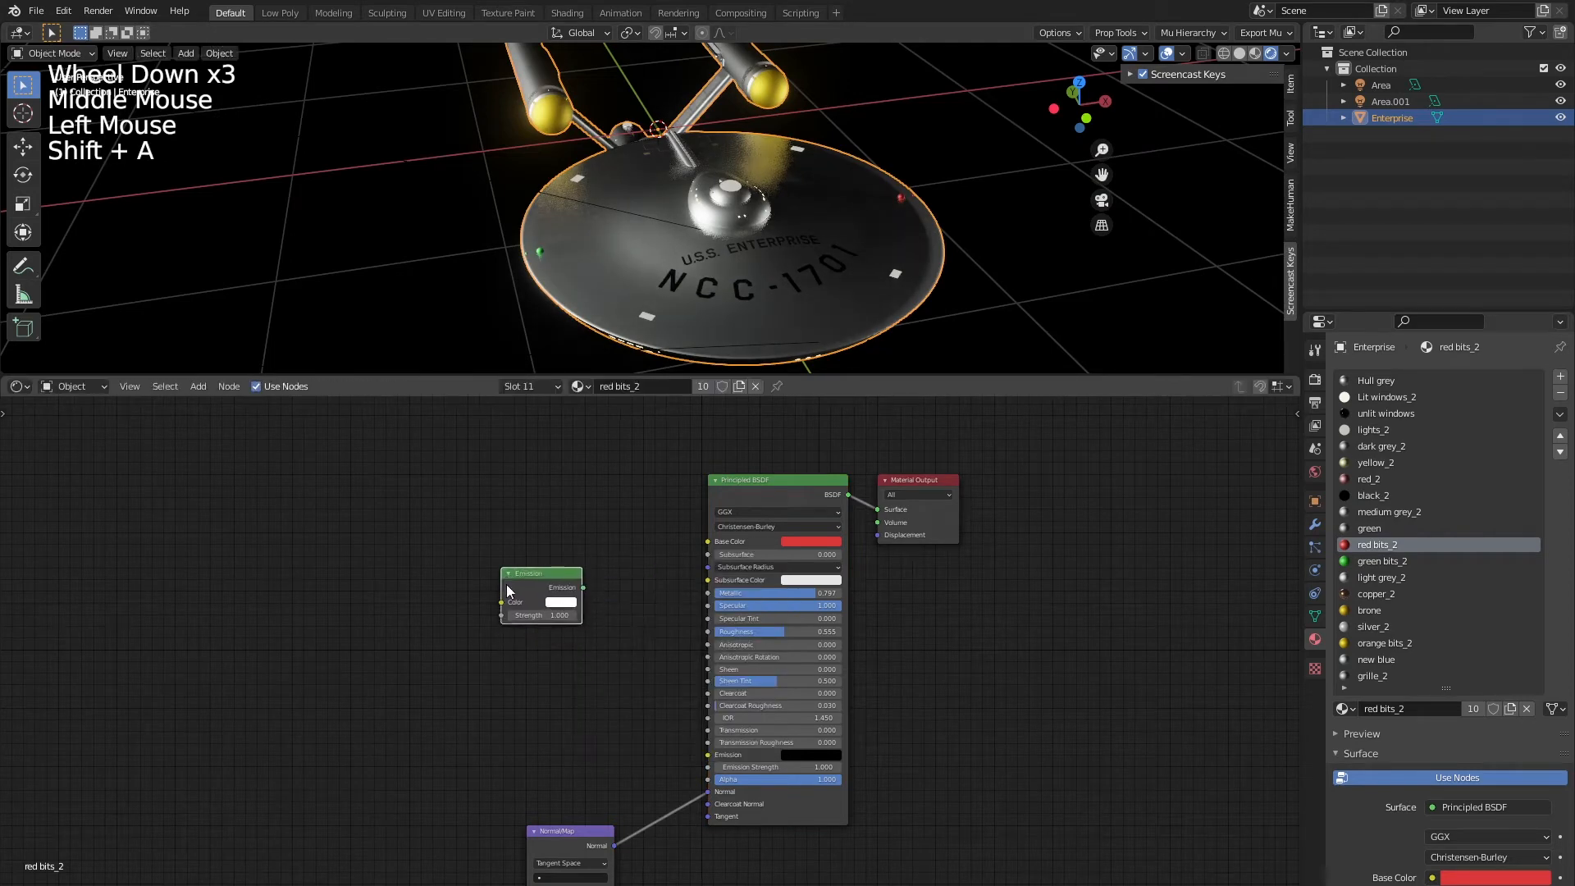
{"action": "left_click", "coordinate": [560, 602]}
{"action": "left_click", "coordinate": [645, 550]}
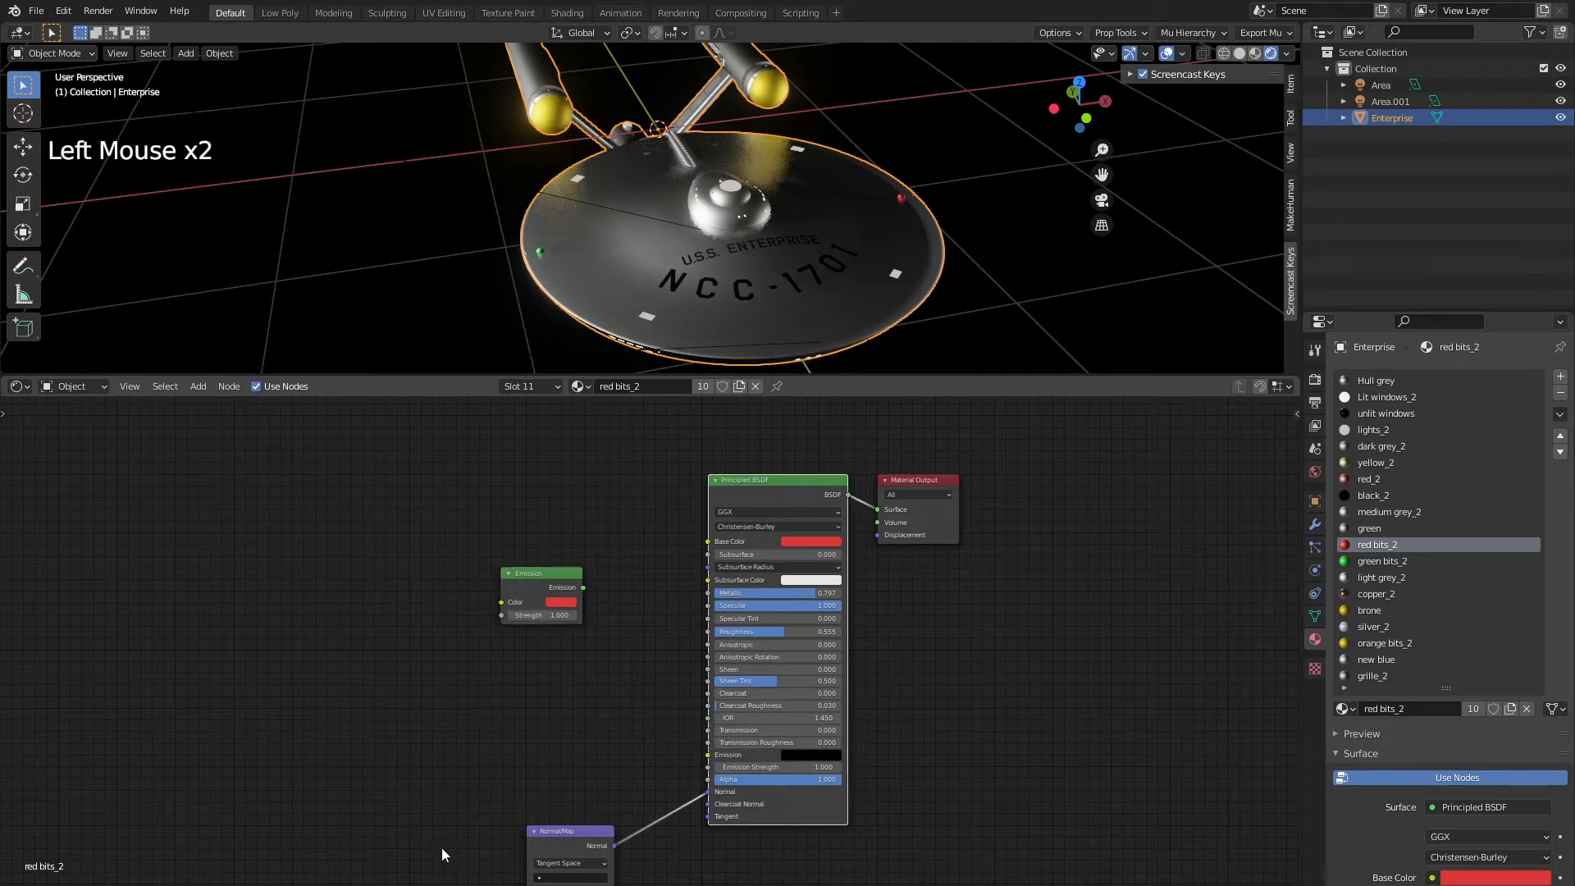
Delete red bits_2's Principled BSDF and Normal Map nodes and connect the Emission node to the Material Output's Surface
{"action": "left_click_drag", "start_coordinate": [433, 834], "coordinate": [893, 706]}
{"action": "key", "text": "x"}
{"action": "left_click_drag", "start_coordinate": [587, 585], "coordinate": [880, 510]}
{"action": "left_click_drag", "start_coordinate": [515, 574], "coordinate": [709, 509]}
Set the red bits_2 Emission strength to 15
{"action": "scroll", "coordinate": [820, 509], "scroll_direction": "up", "scroll_amount": 7}
{"action": "middle_click_drag", "start_coordinate": [952, 510], "coordinate": [801, 692]}
{"action": "left_click", "coordinate": [679, 657]}
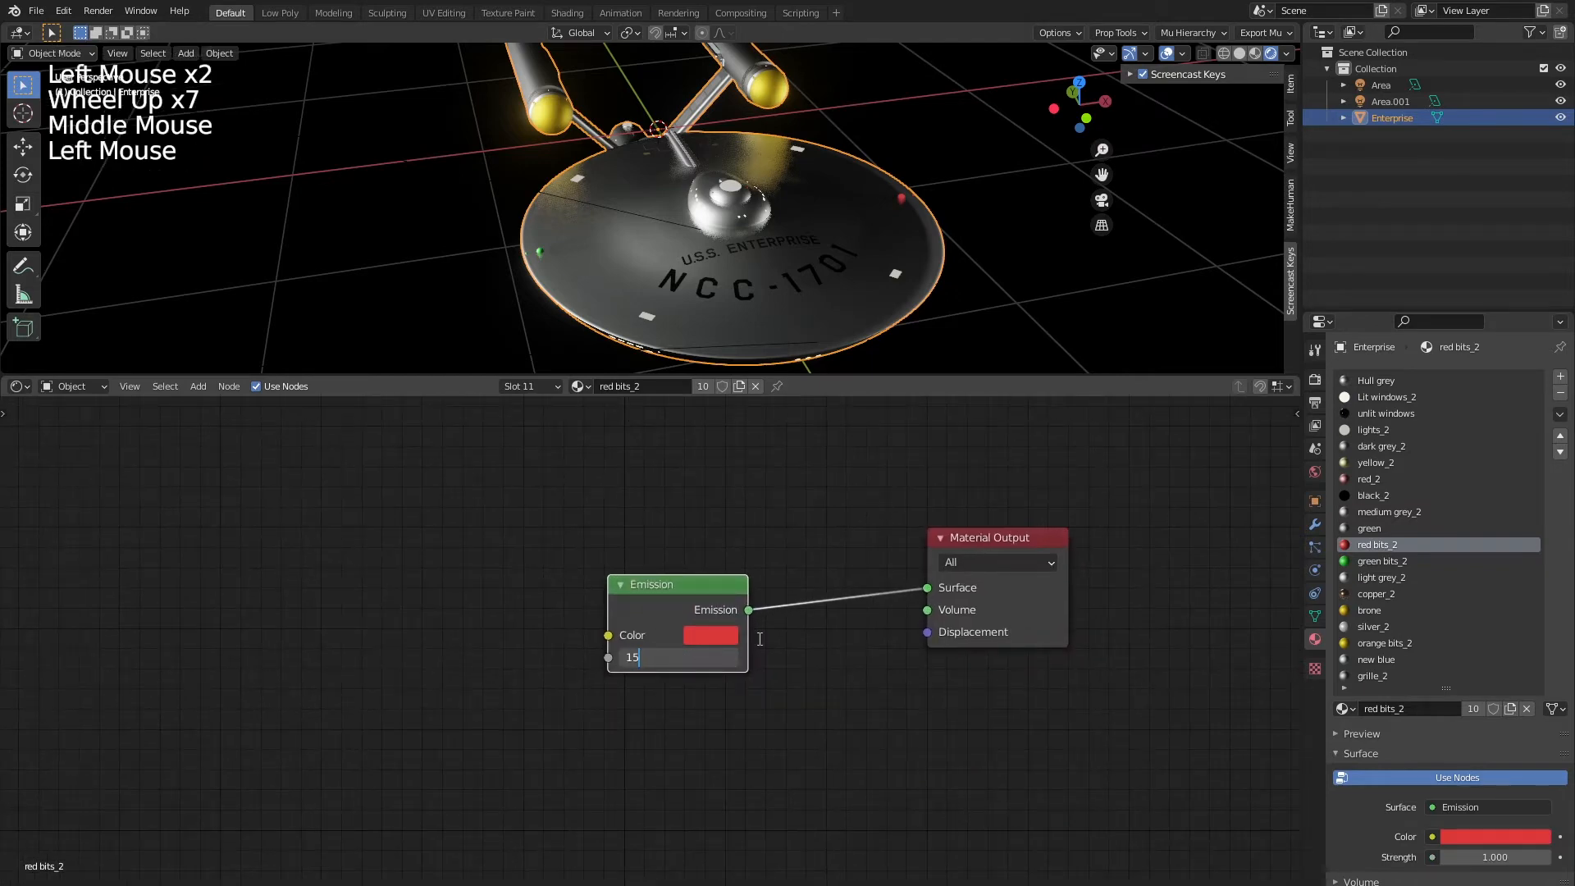
{"action": "type", "text": "15"}
{"action": "key", "text": "Return"}
Examine the red lights on the saucer and hull from several angles
{"action": "middle_click_drag", "start_coordinate": [911, 218], "coordinate": [774, 181]}
{"action": "scroll", "coordinate": [677, 168], "scroll_direction": "up", "scroll_amount": 4}
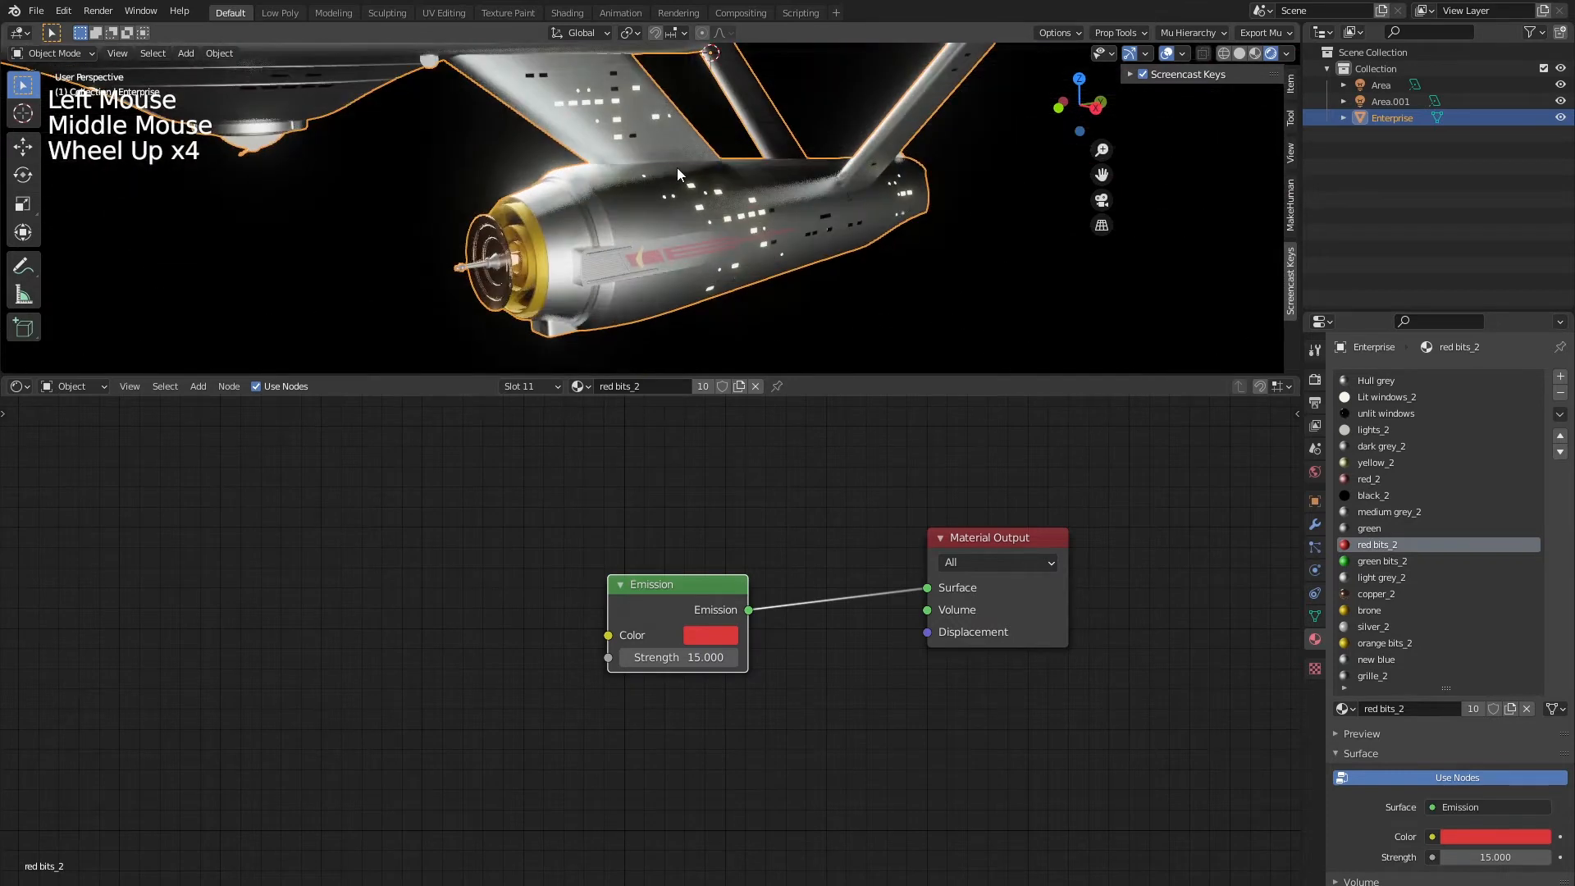
{"action": "middle_click_drag", "start_coordinate": [676, 167], "coordinate": [732, 200]}
{"action": "scroll", "coordinate": [884, 358], "scroll_direction": "up", "scroll_amount": 2}
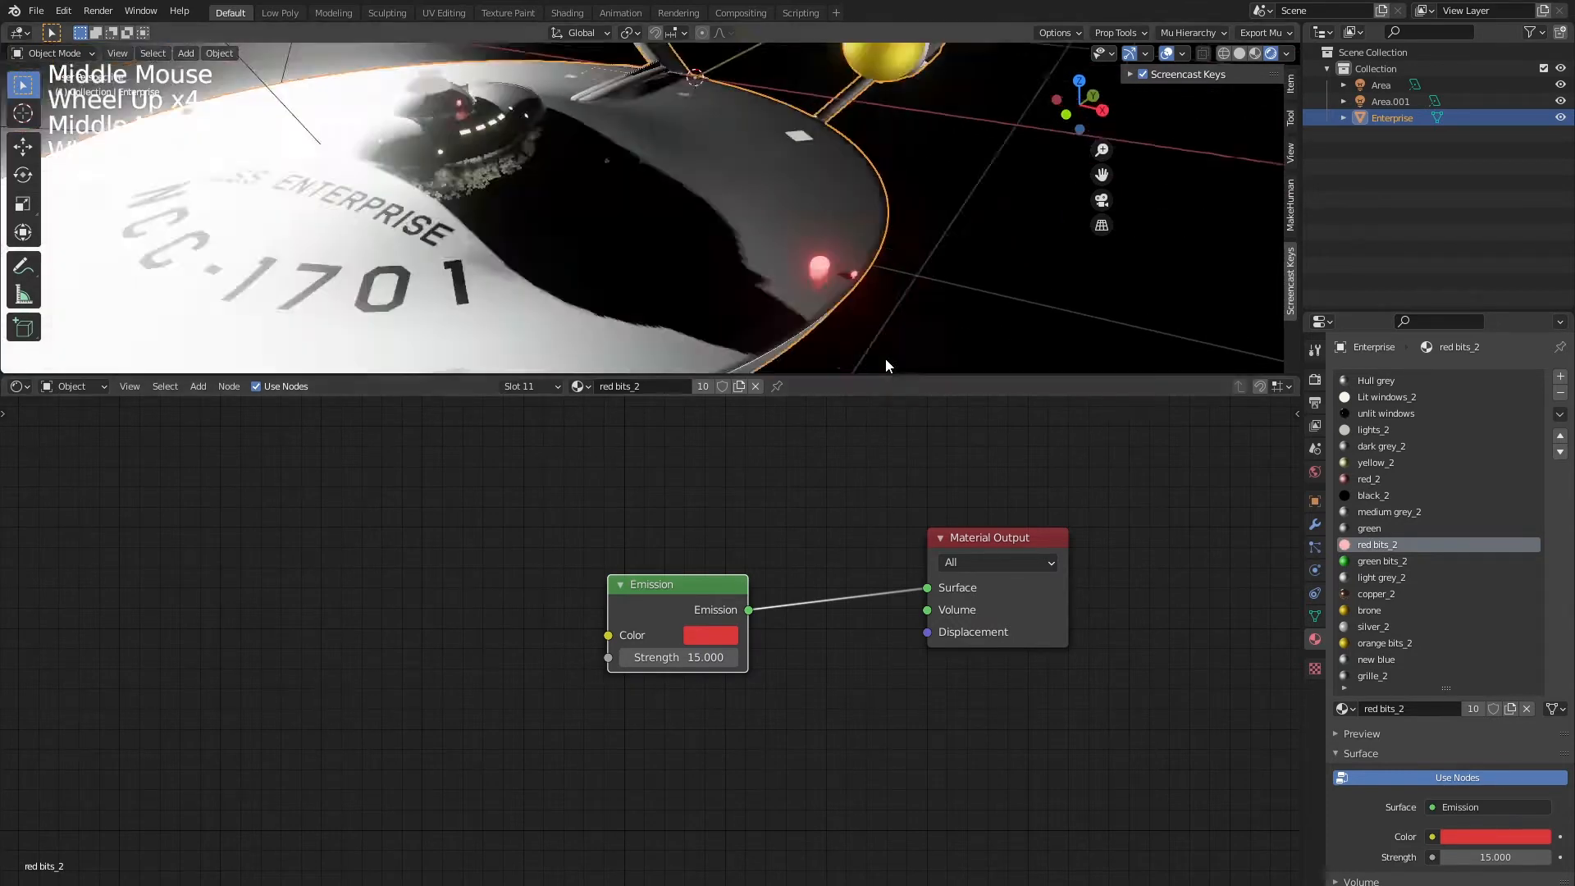
{"action": "scroll", "coordinate": [884, 358], "scroll_direction": "down", "scroll_amount": 5}
{"action": "middle_click_drag", "start_coordinate": [884, 357], "coordinate": [755, 298]}
{"action": "scroll", "coordinate": [754, 298], "scroll_direction": "up", "scroll_amount": 2}
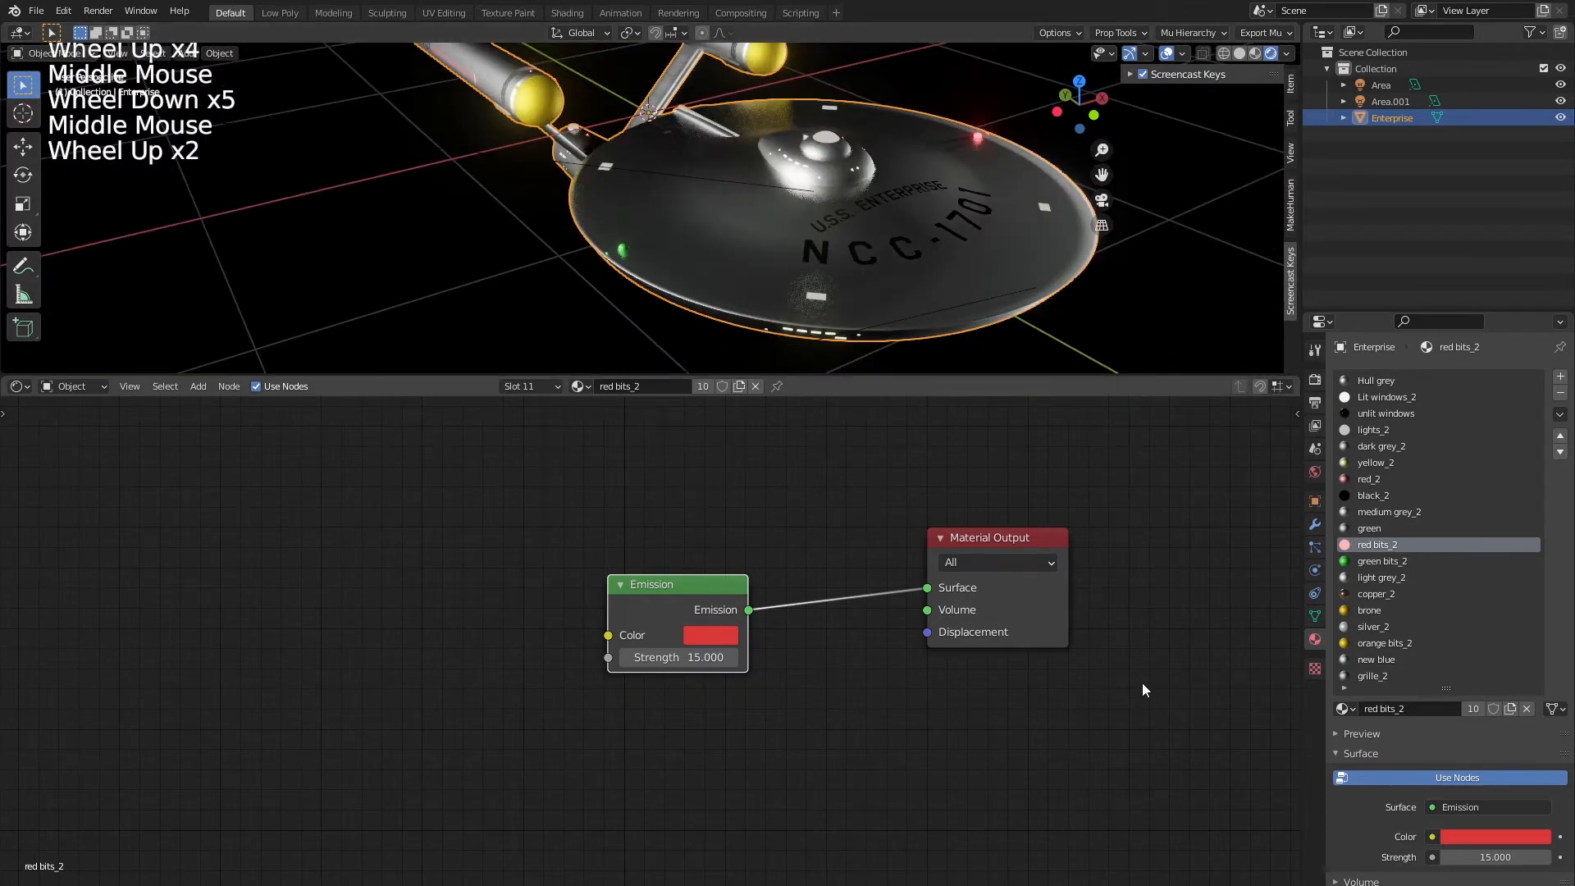
Make green bits_2 the active material and add an Emission node beside its Principled BSDF
{"action": "left_click", "coordinate": [1377, 561]}
{"action": "scroll", "coordinate": [753, 611], "scroll_direction": "down", "scroll_amount": 4}
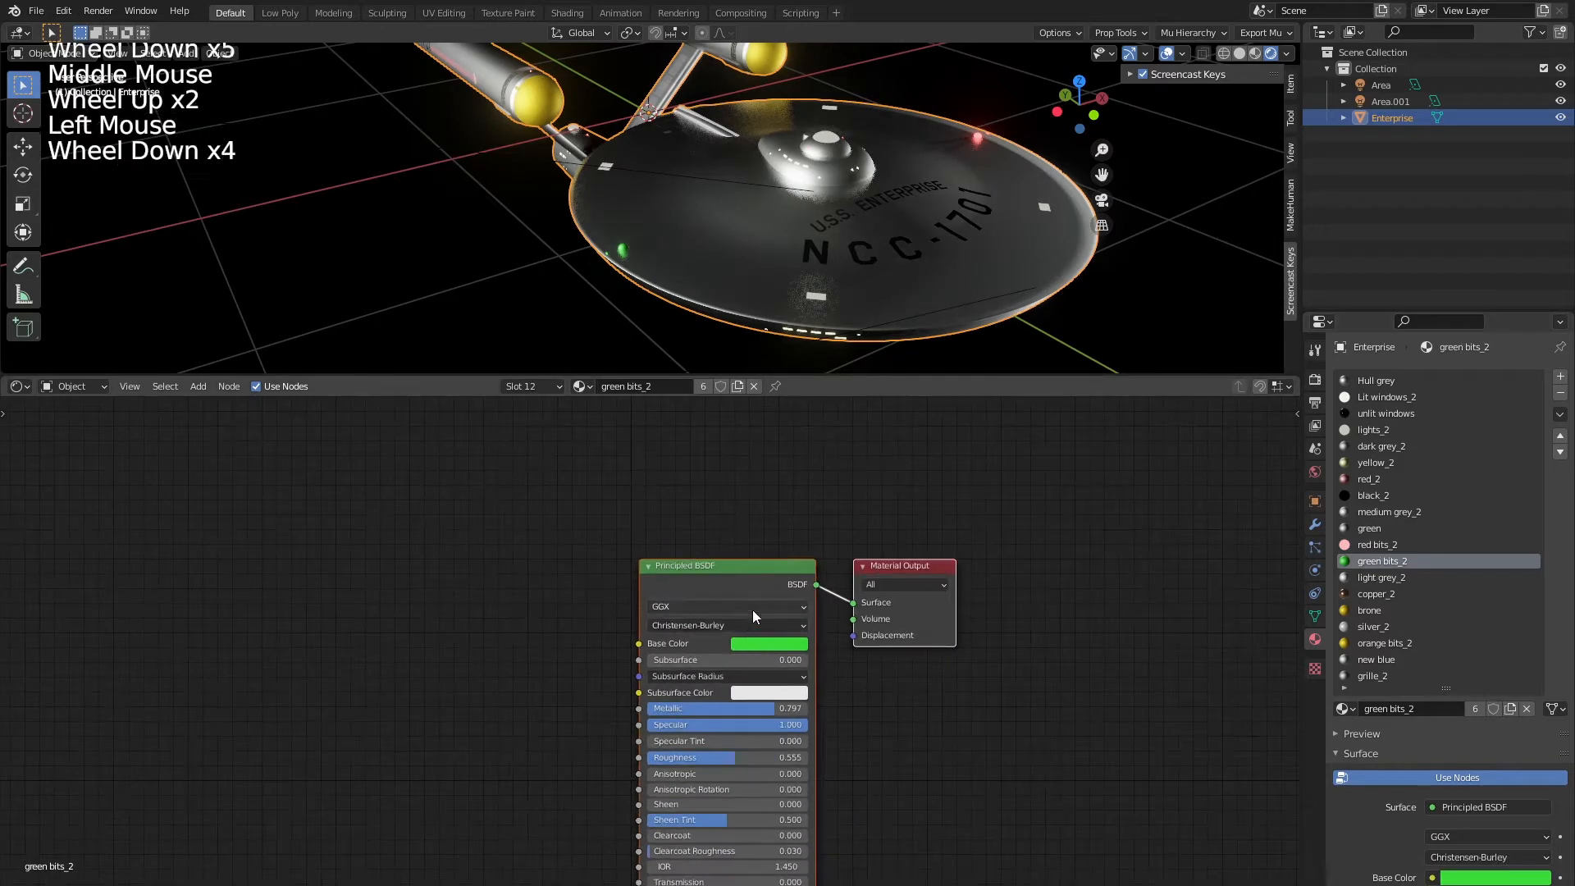
{"action": "key", "text": "shift+a"}
{"action": "type", "text": "em"}
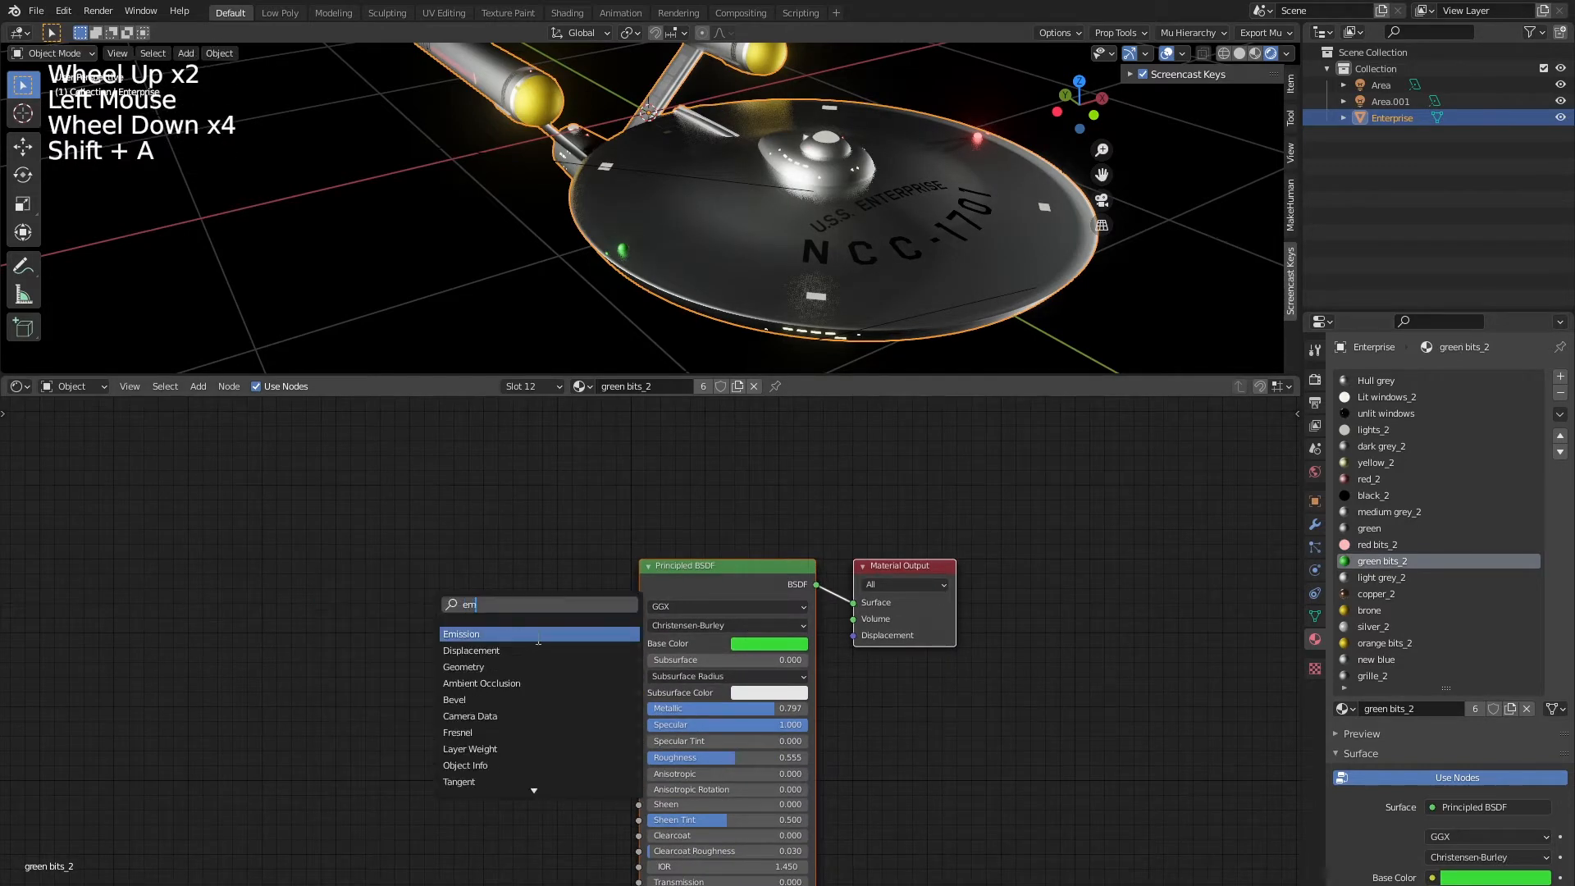
{"action": "left_click", "coordinate": [541, 634]}
{"action": "left_click", "coordinate": [443, 647]}
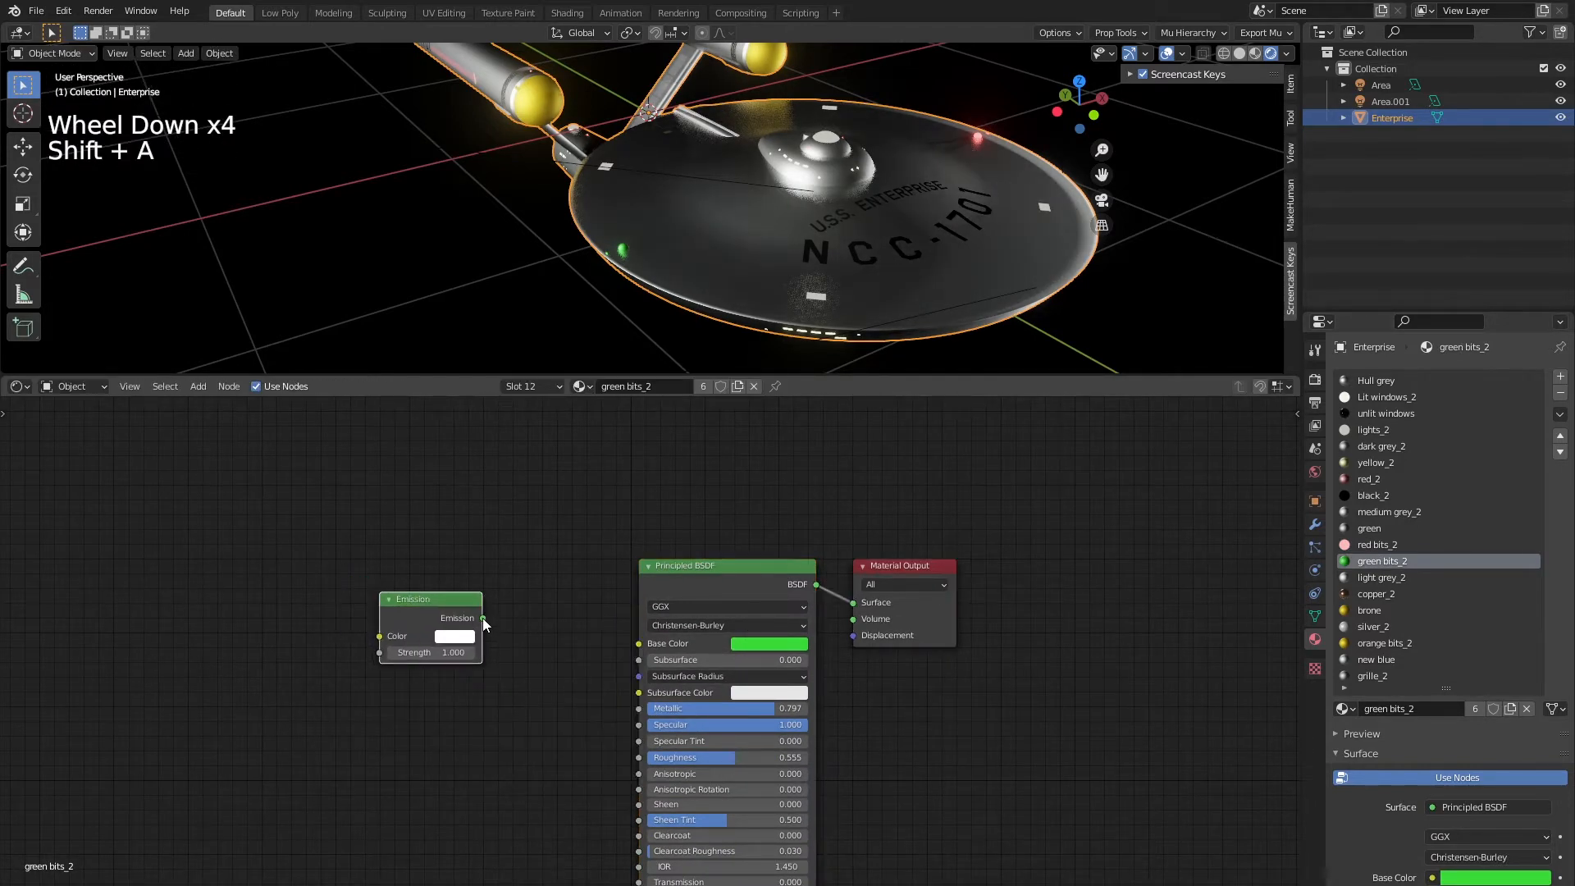
Give green bits_2's Emission node the green sampled from the Principled BSDF's Base Color
{"action": "left_click_drag", "start_coordinate": [483, 618], "coordinate": [541, 611]}
{"action": "left_click", "coordinate": [455, 640]}
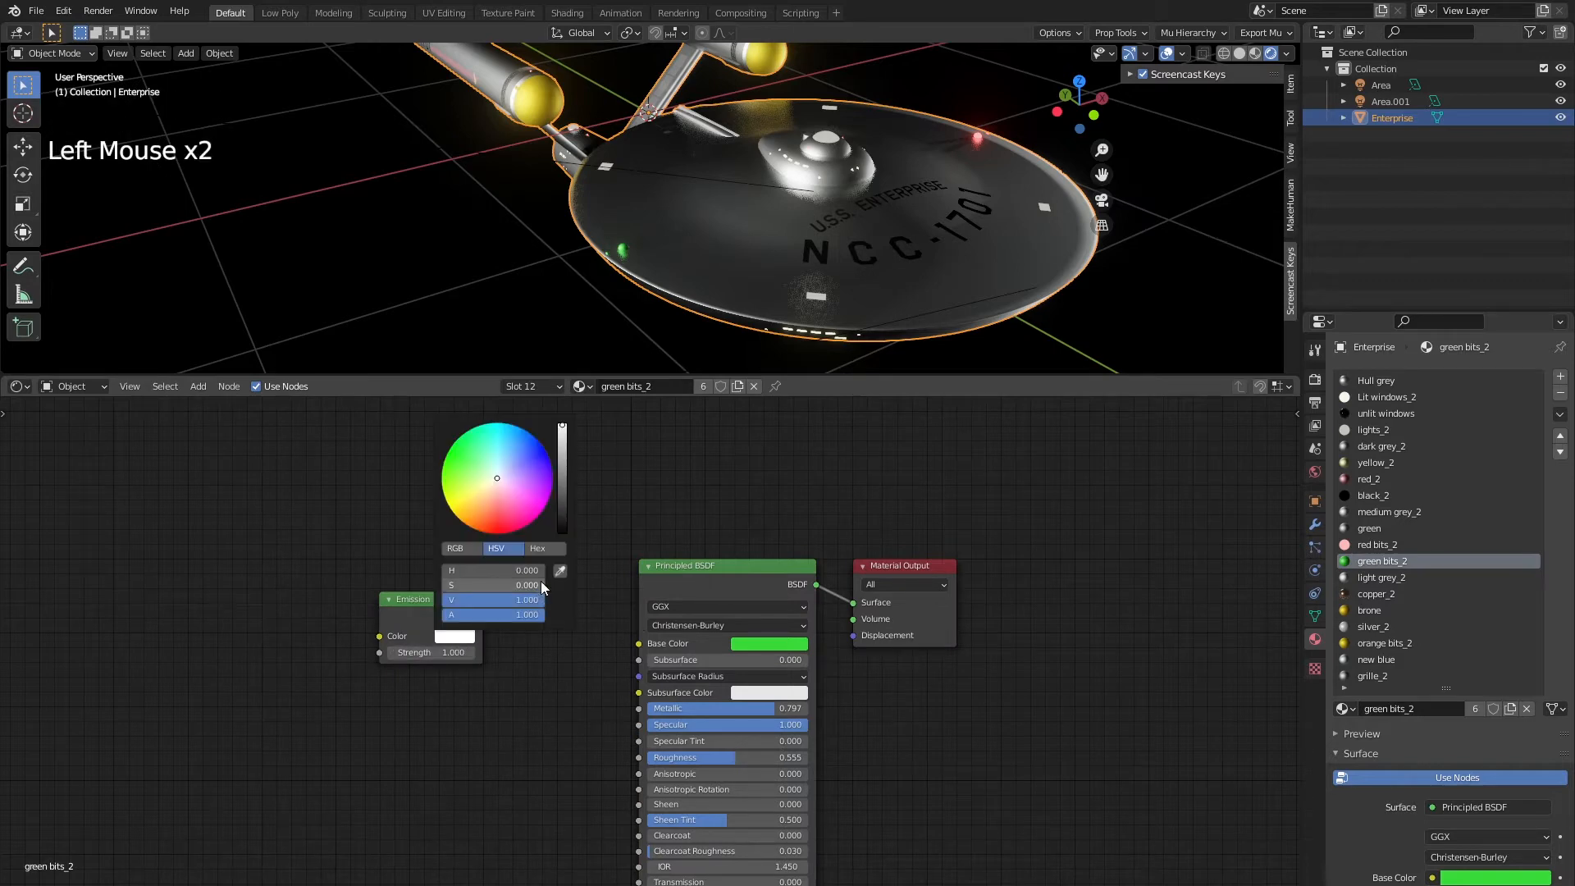
{"action": "left_click", "coordinate": [561, 573]}
{"action": "left_click", "coordinate": [769, 644]}
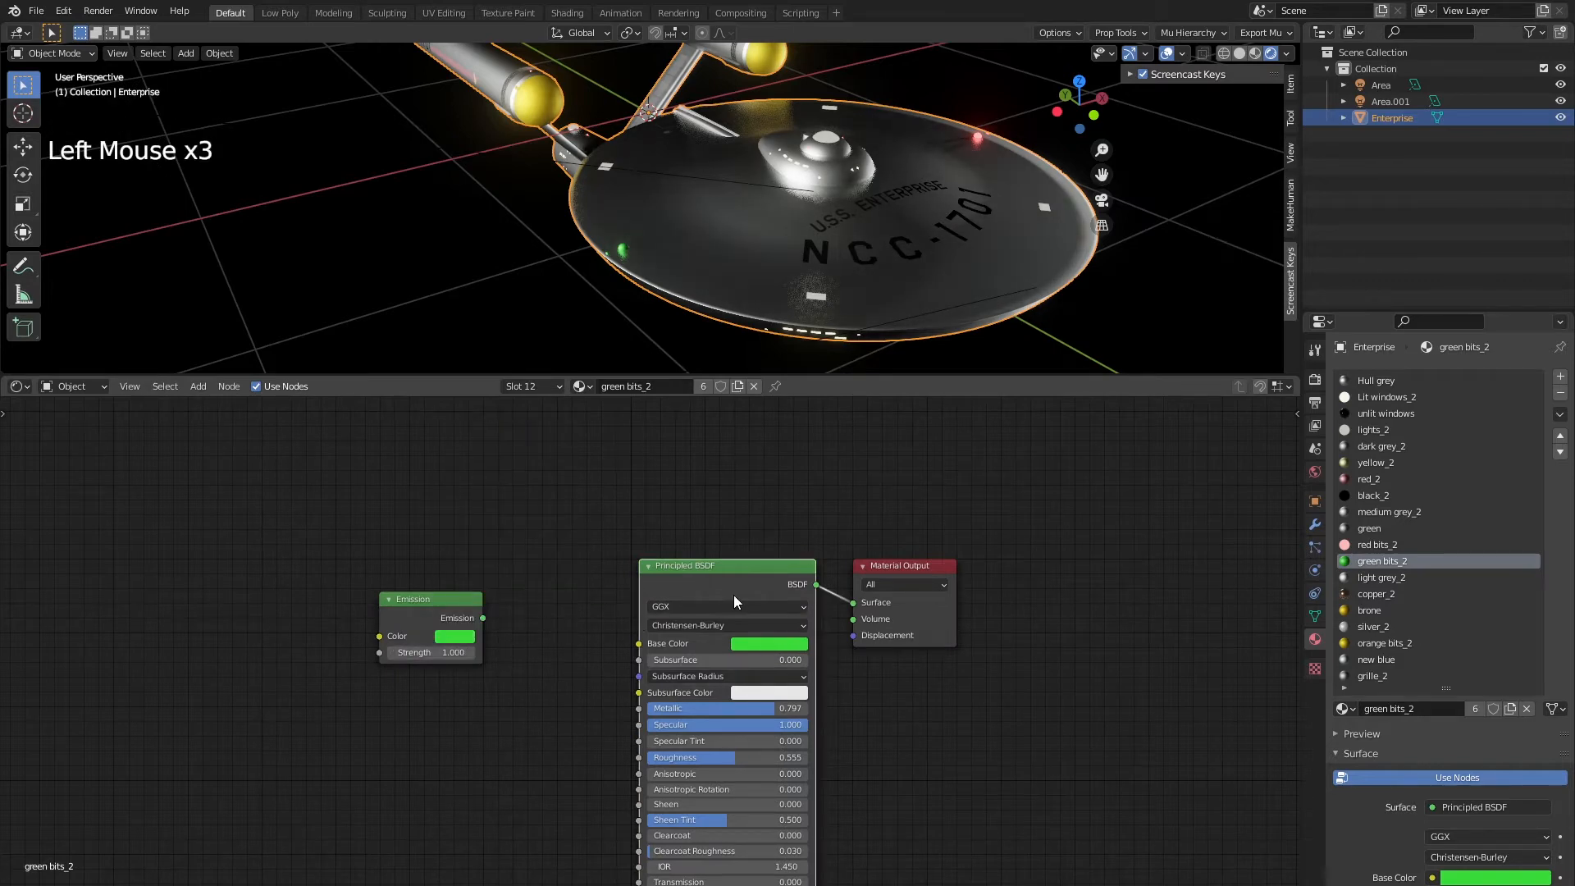
Delete the old shader nodes from green bits_2, connect Emission to the Material Output's Surface and move it closer
{"action": "scroll", "coordinate": [652, 652], "scroll_direction": "down", "scroll_amount": 6}
{"action": "left_click_drag", "start_coordinate": [450, 785], "coordinate": [734, 883]}
{"action": "key", "text": "x"}
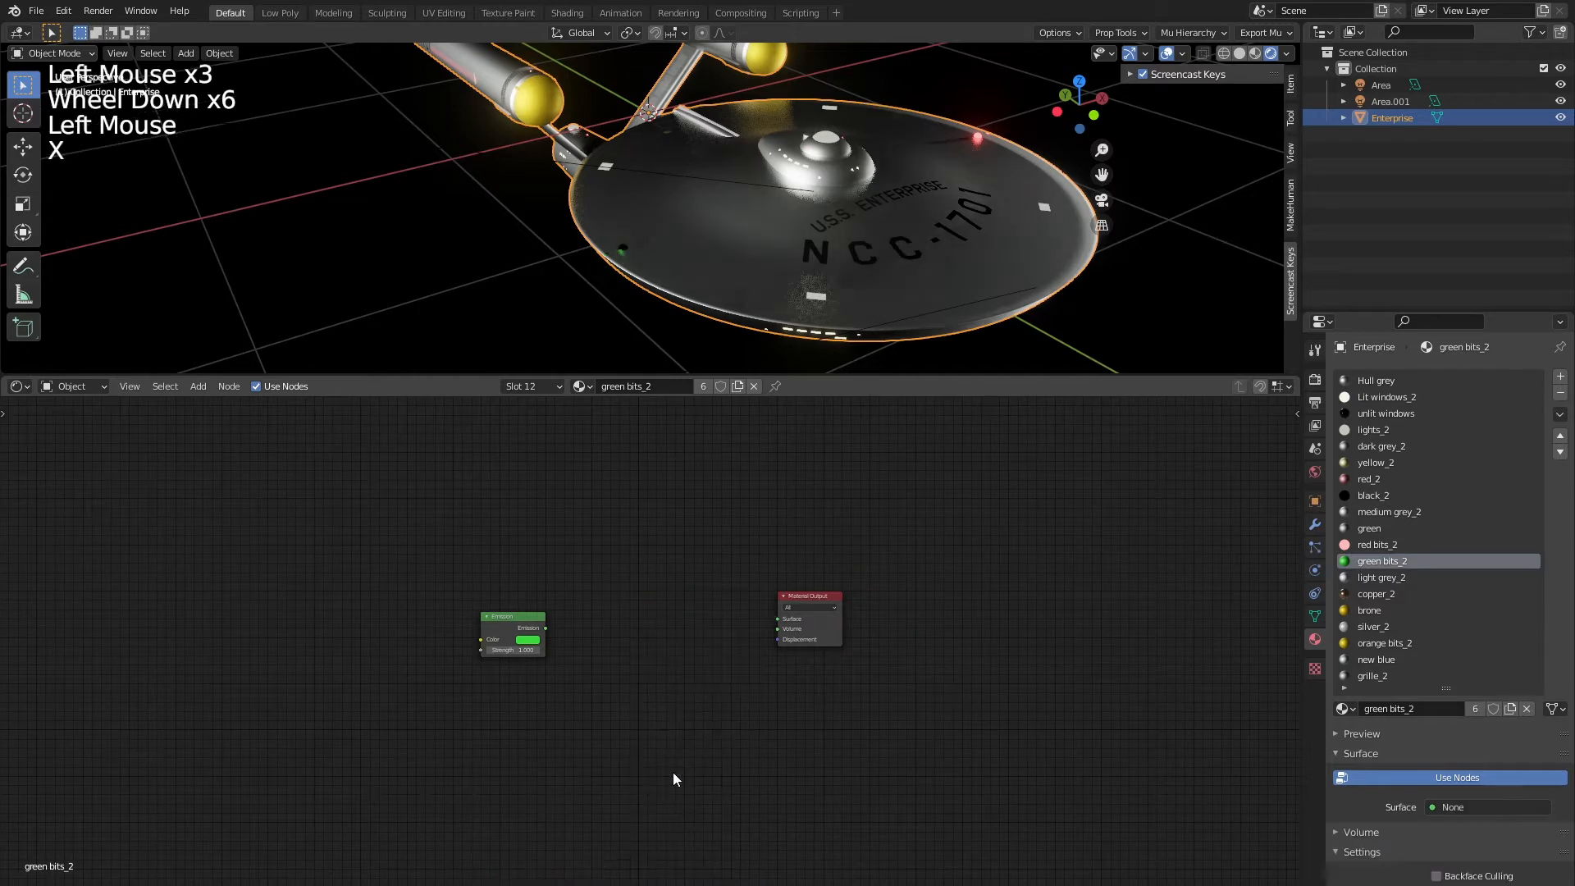
{"action": "left_click_drag", "start_coordinate": [545, 628], "coordinate": [670, 625]}
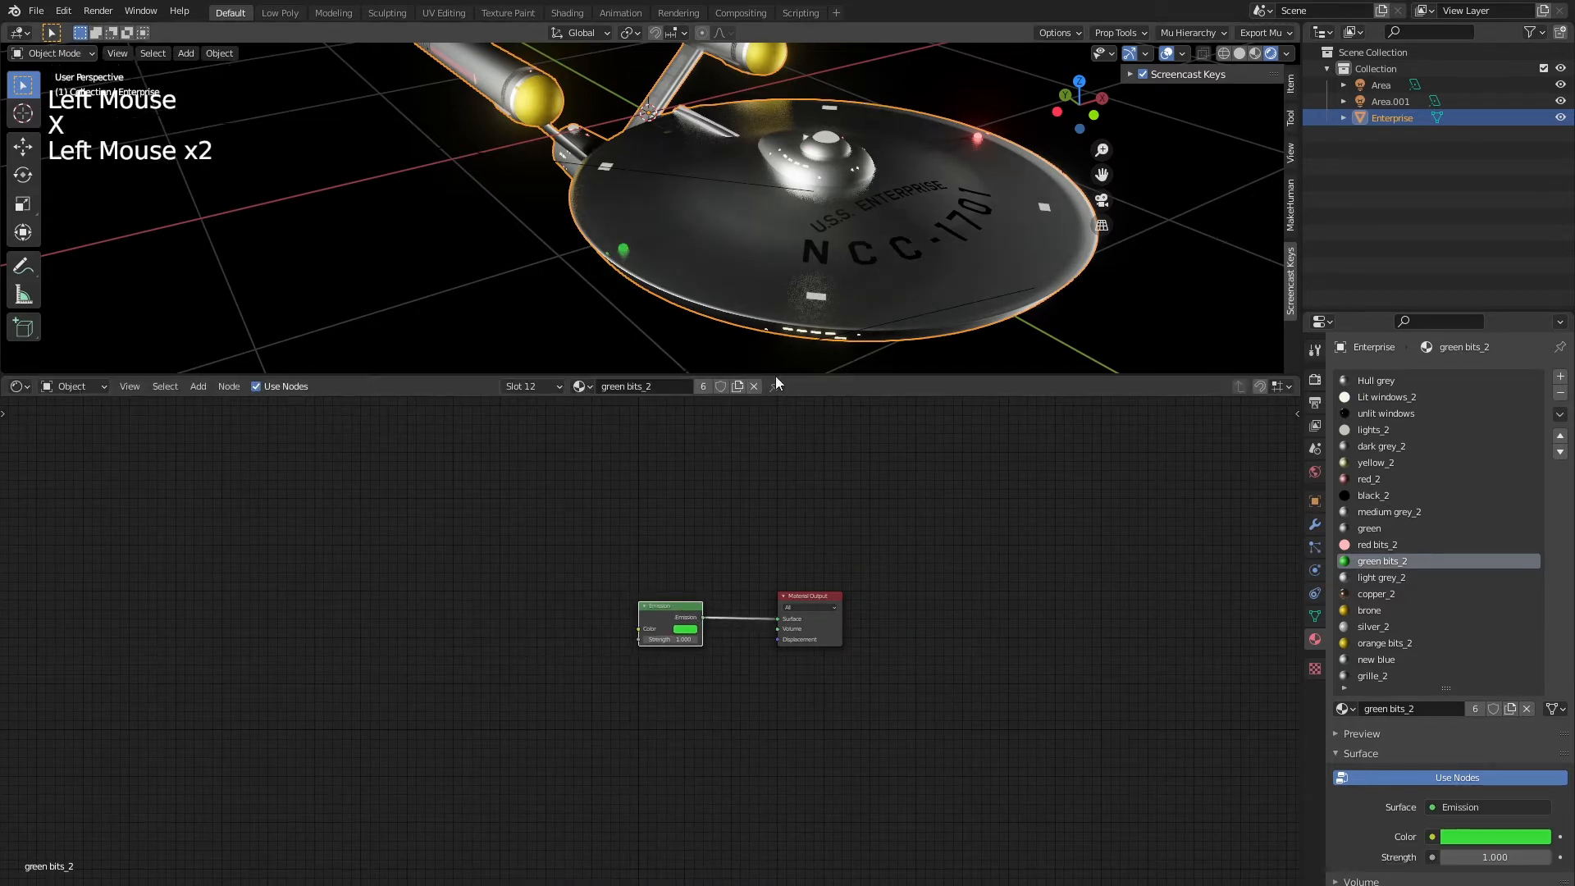
Set the green bits_2 Emission strength to 15 and check the green and red lights close up
{"action": "scroll", "coordinate": [835, 573], "scroll_direction": "up", "scroll_amount": 10}
{"action": "left_click", "coordinate": [685, 632]}
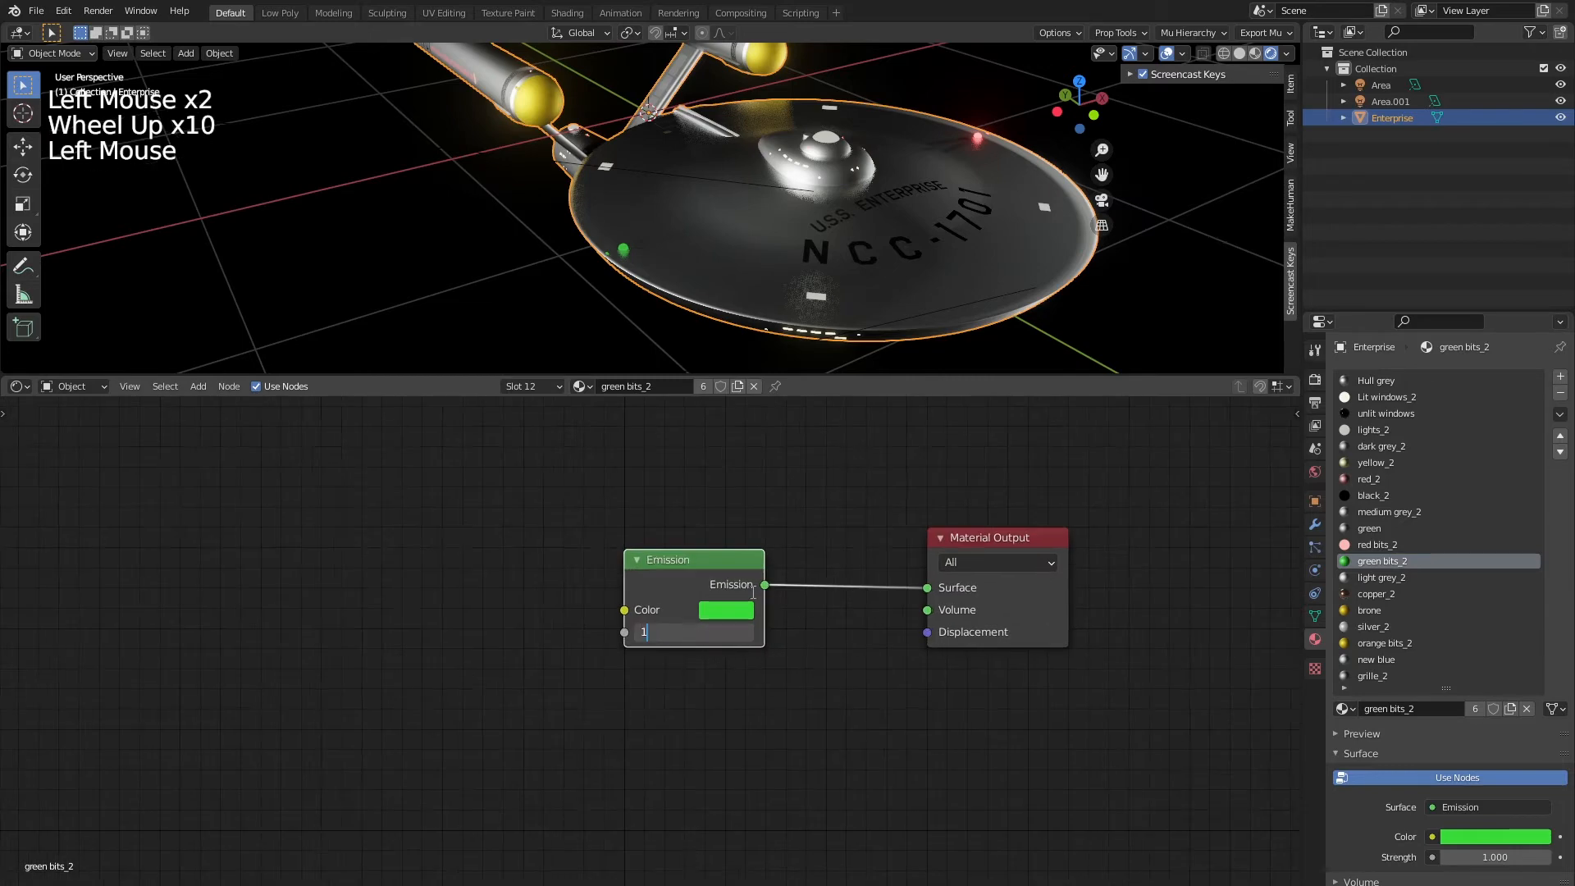
{"action": "type", "text": "15"}
{"action": "key", "text": "Return"}
{"action": "middle_click_drag", "start_coordinate": [721, 159], "coordinate": [921, 218]}
{"action": "scroll", "coordinate": [656, 296], "scroll_direction": "up", "scroll_amount": 5}
{"action": "scroll", "coordinate": [638, 244], "scroll_direction": "up", "scroll_amount": 2}
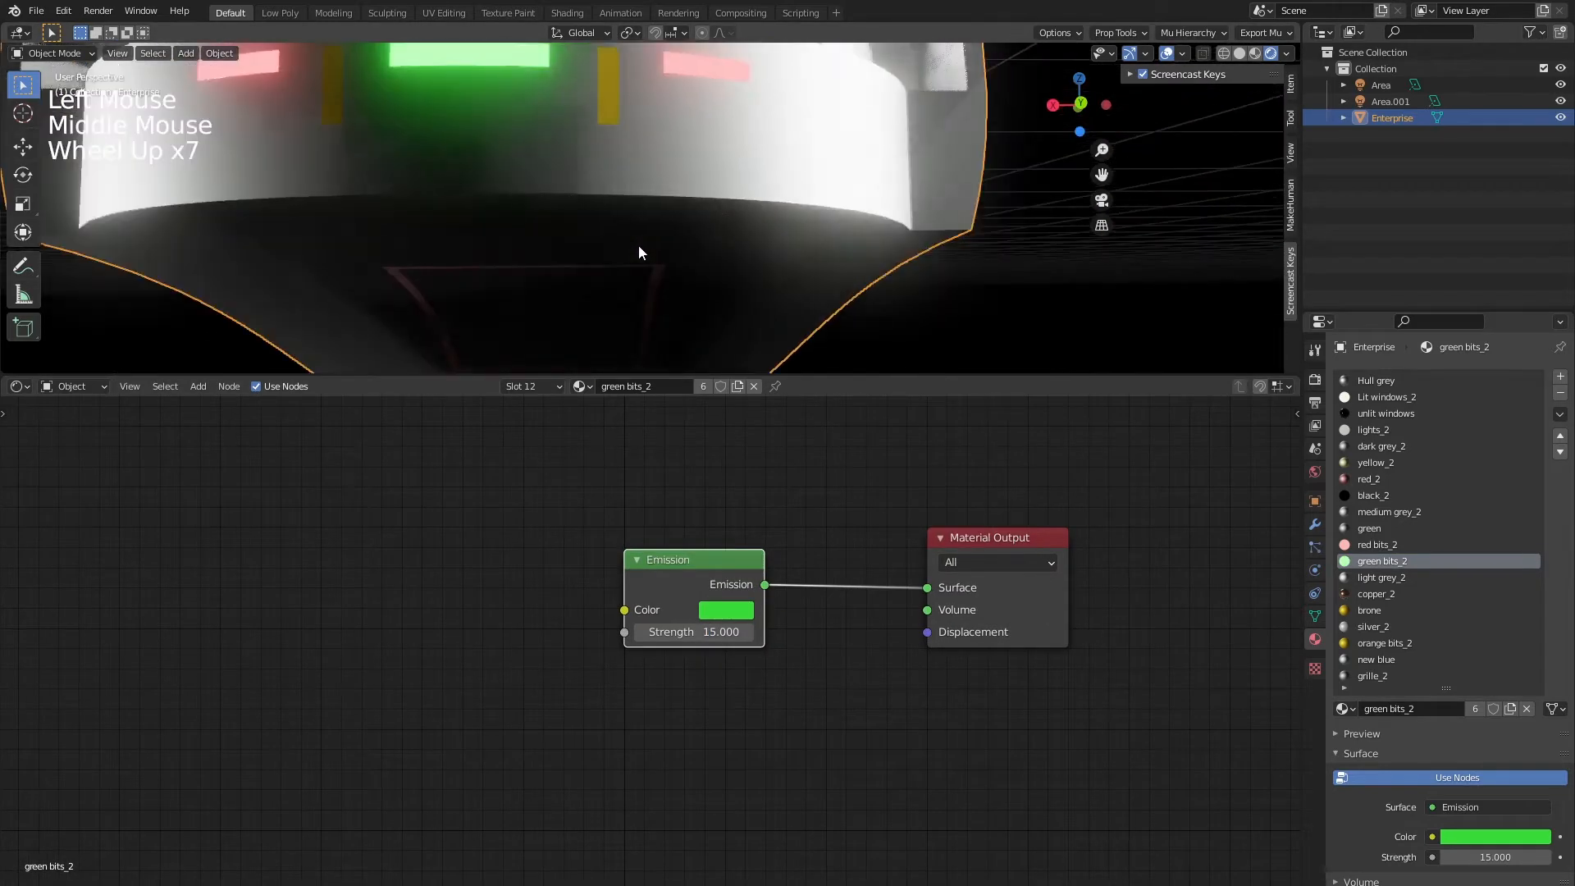
{"action": "middle_click_drag", "start_coordinate": [639, 245], "coordinate": [658, 249]}
{"action": "scroll", "coordinate": [669, 250], "scroll_direction": "down", "scroll_amount": 1}
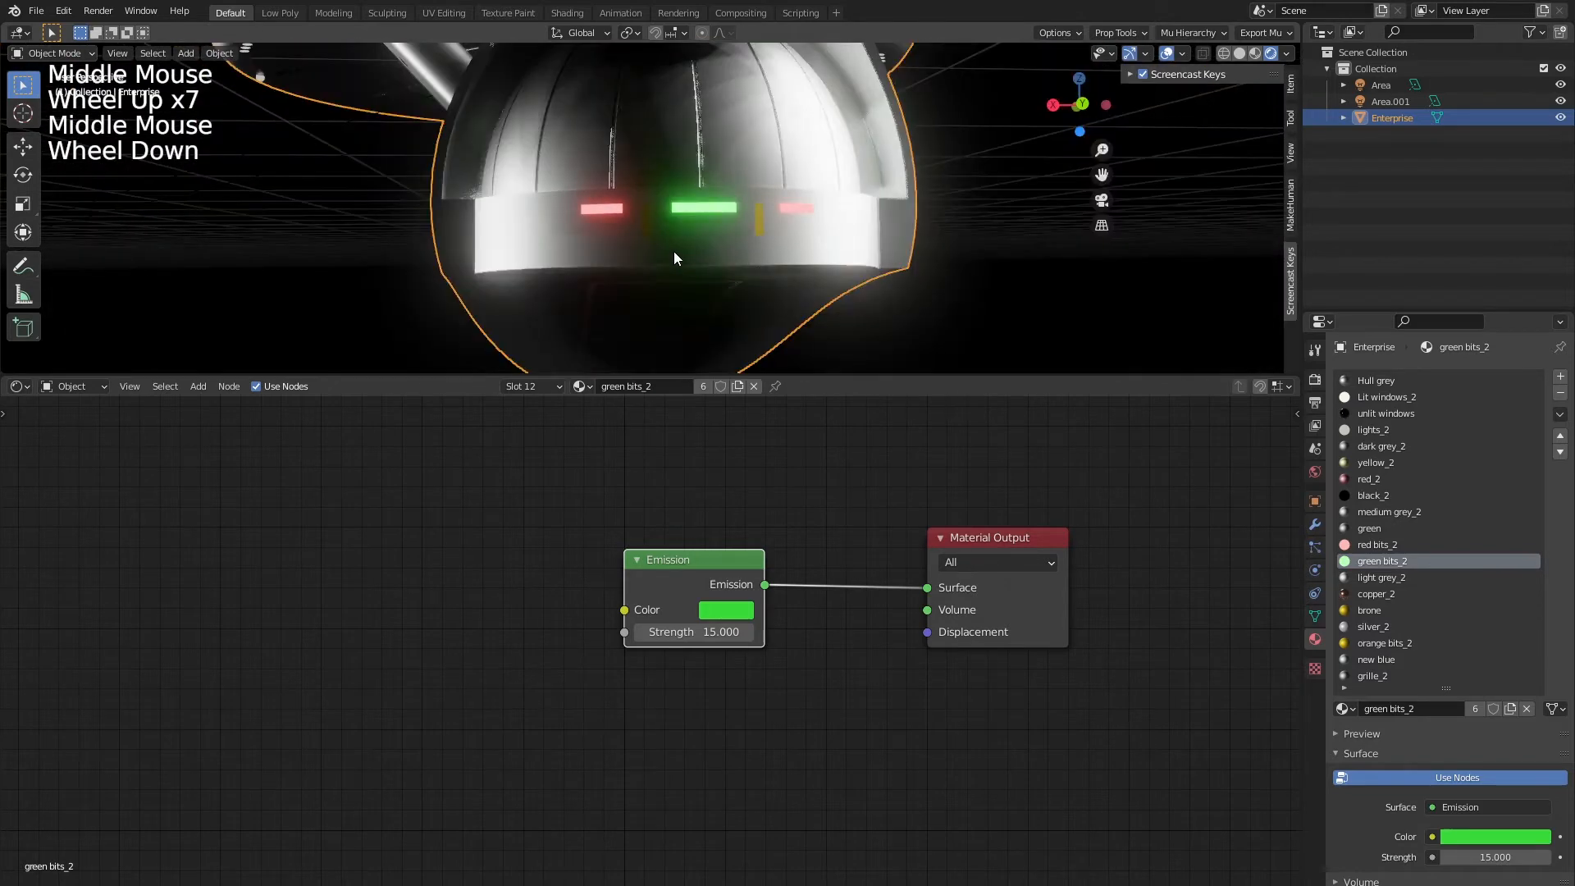
Make orange bits_2 the active material and give its Principled BSDF a pure red Emission colour with an Emission Strength of 500
{"action": "left_click", "coordinate": [1388, 643]}
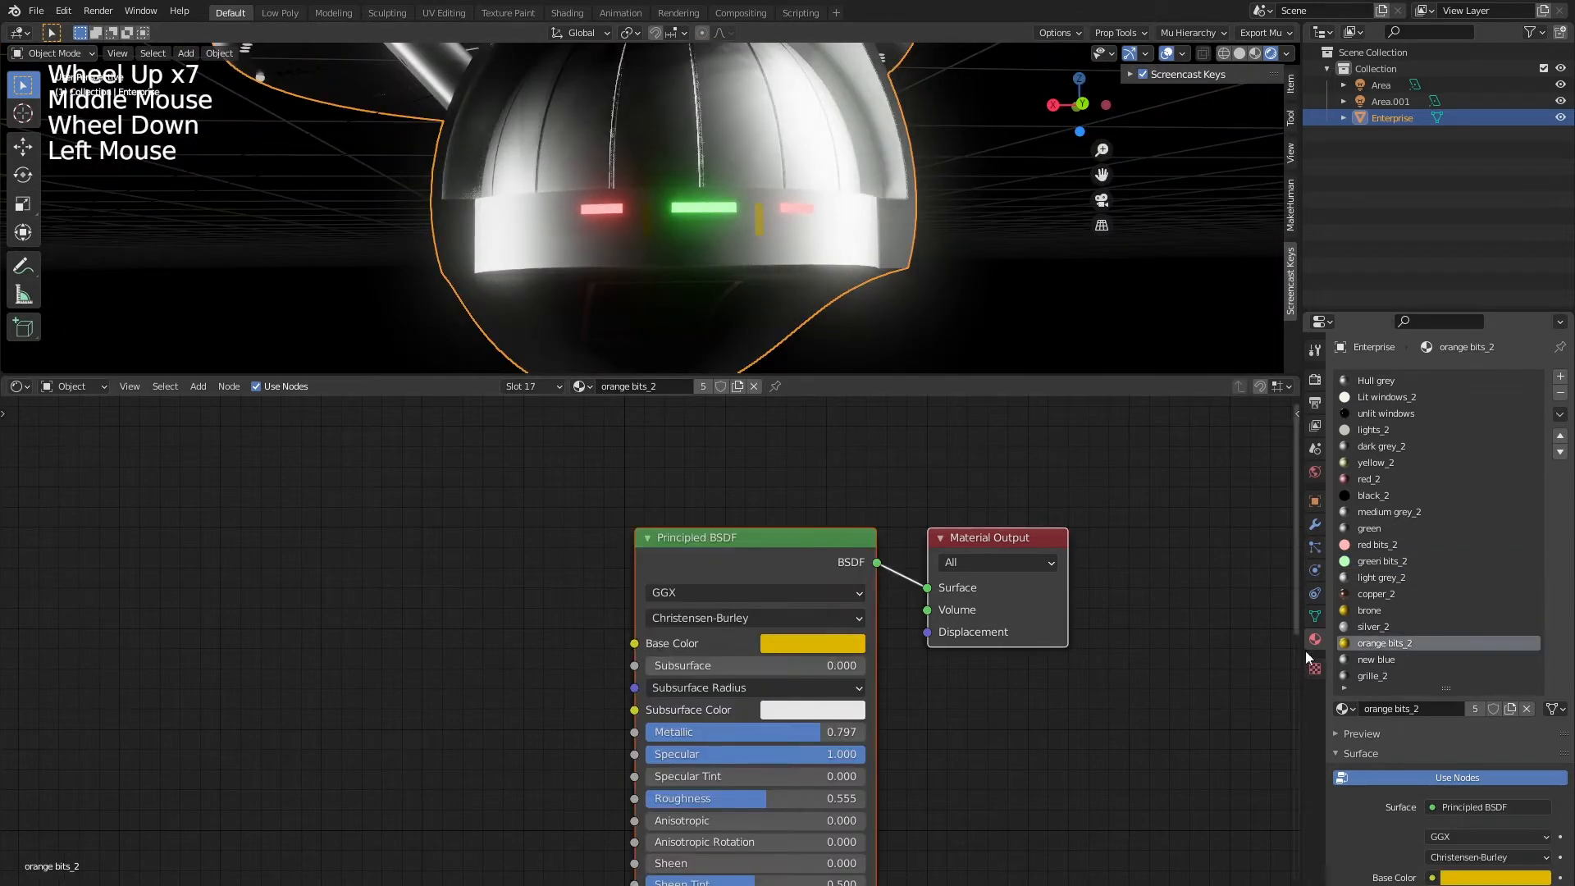
{"action": "scroll", "coordinate": [872, 676], "scroll_direction": "down", "scroll_amount": 5}
{"action": "middle_click_drag", "start_coordinate": [931, 776], "coordinate": [892, 645]}
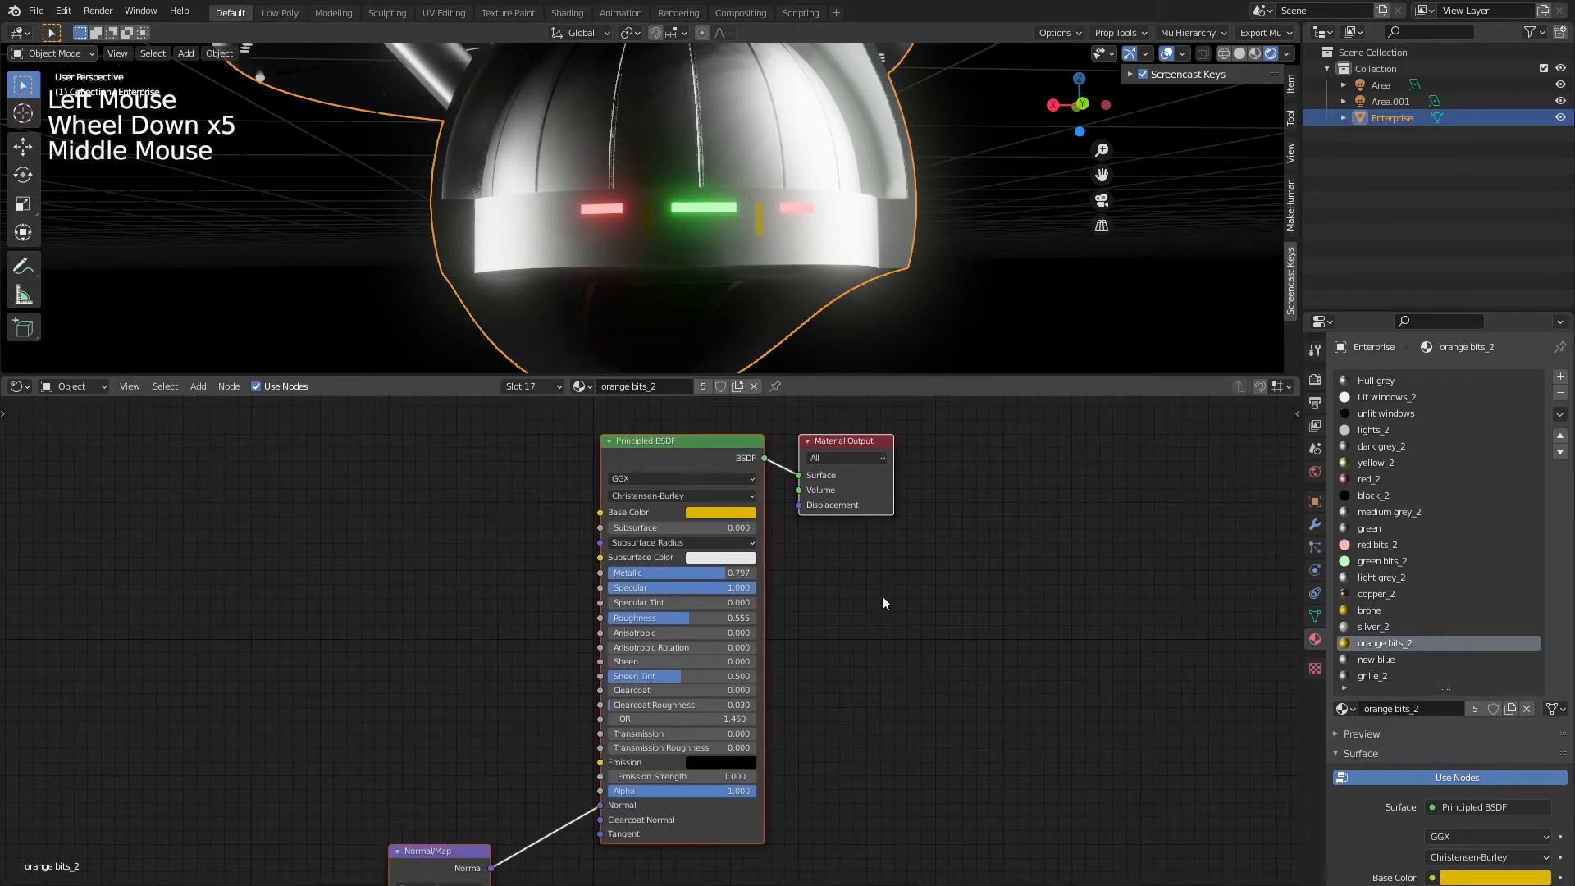
{"action": "scroll", "coordinate": [1409, 553], "scroll_direction": "down", "scroll_amount": 3}
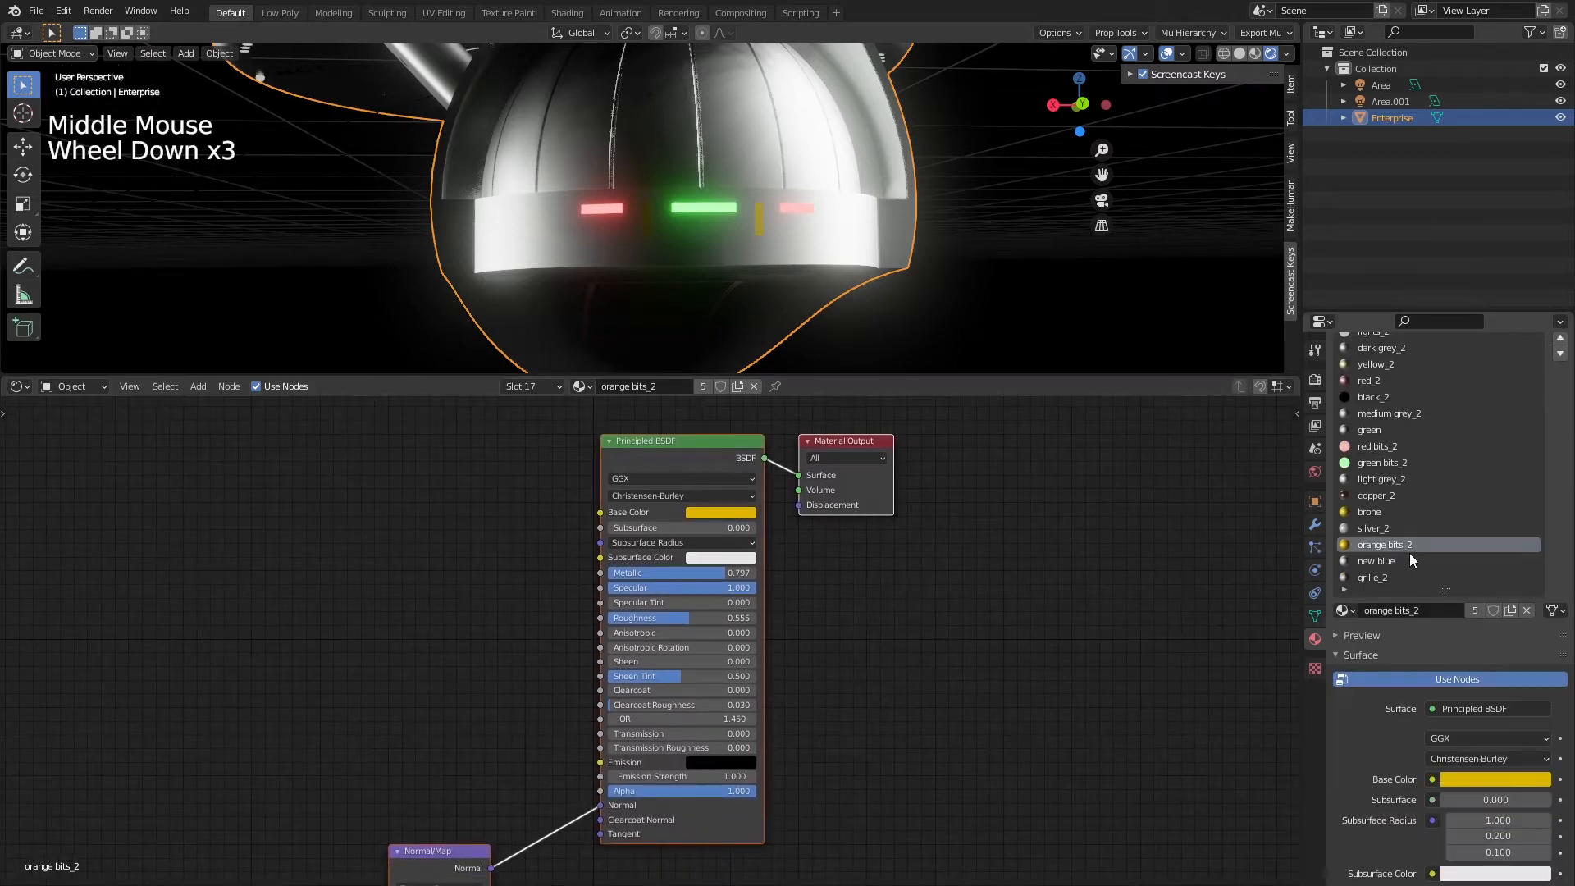
{"action": "scroll", "coordinate": [1400, 569], "scroll_direction": "up", "scroll_amount": 2}
{"action": "left_click", "coordinate": [720, 764]}
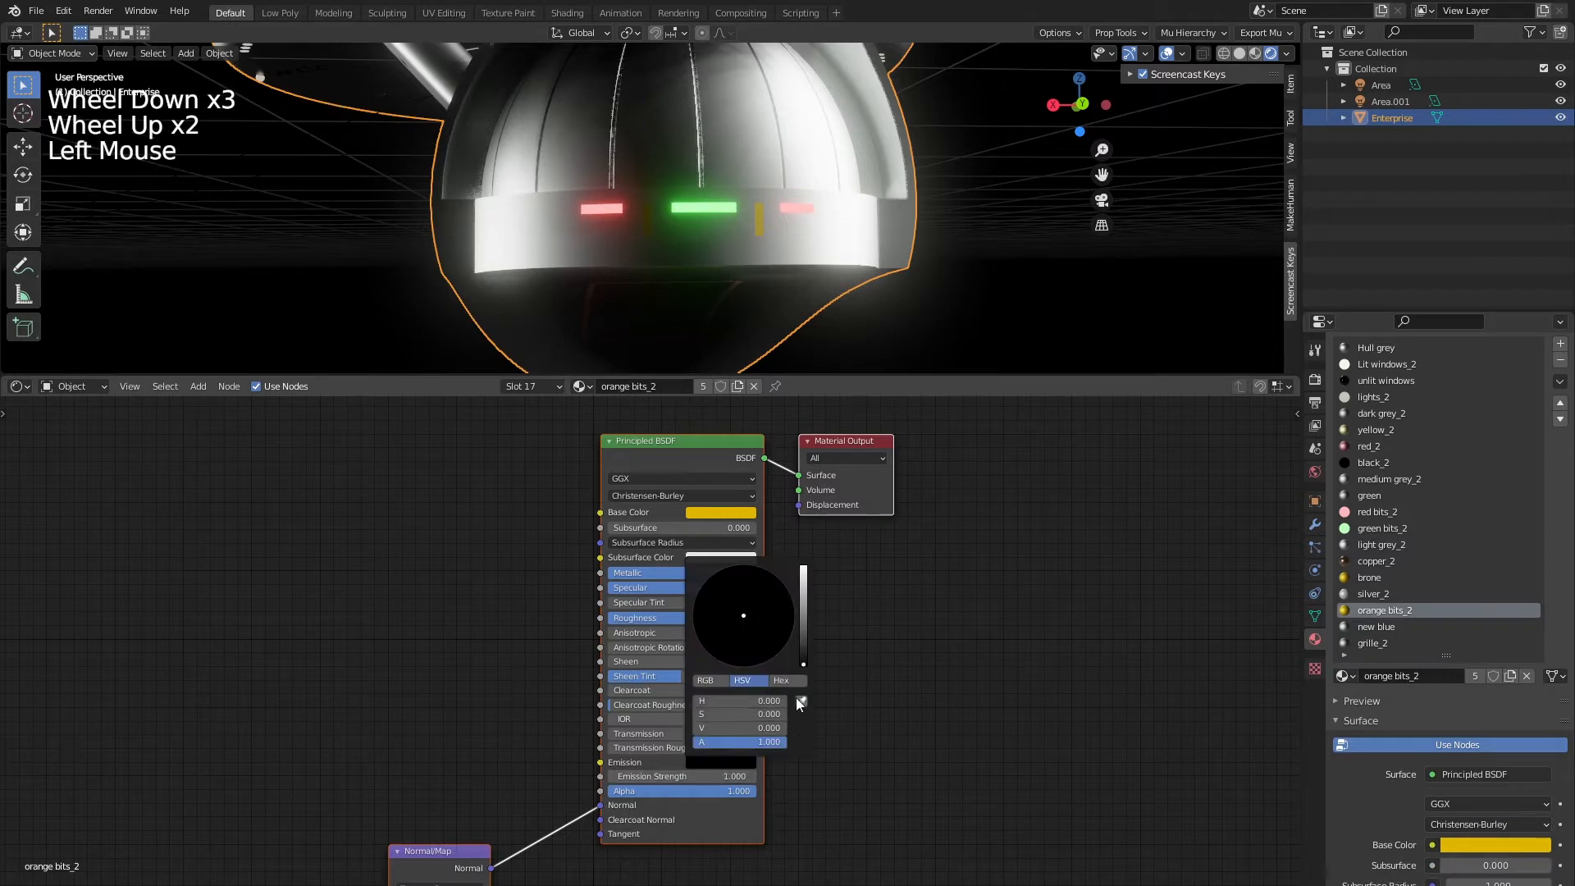
{"action": "left_click_drag", "start_coordinate": [803, 662], "coordinate": [803, 624]}
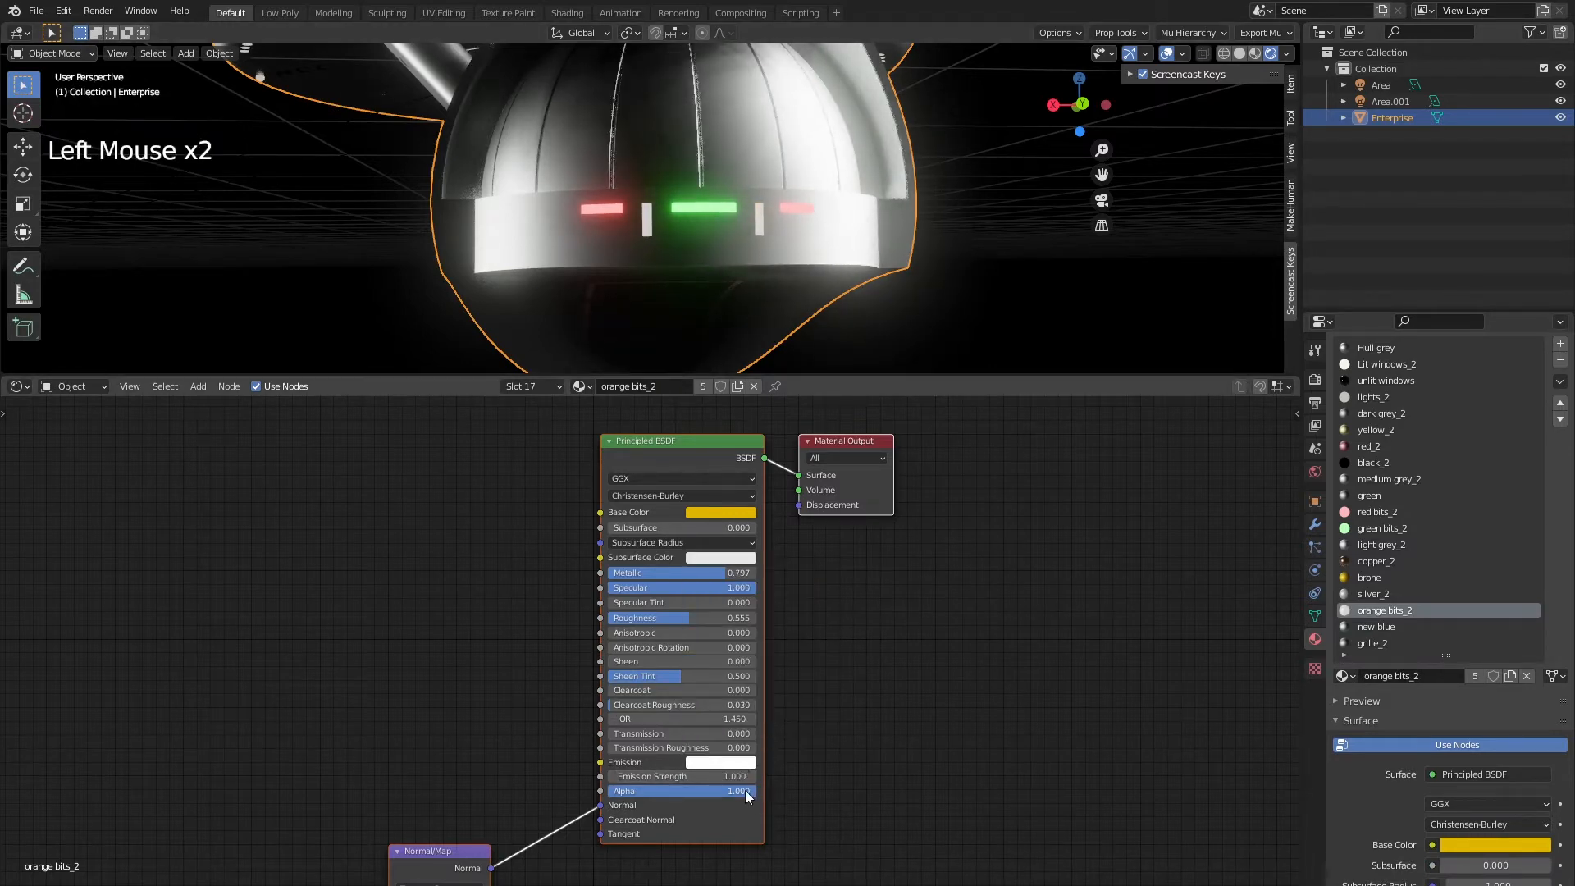
{"action": "left_click", "coordinate": [725, 762]}
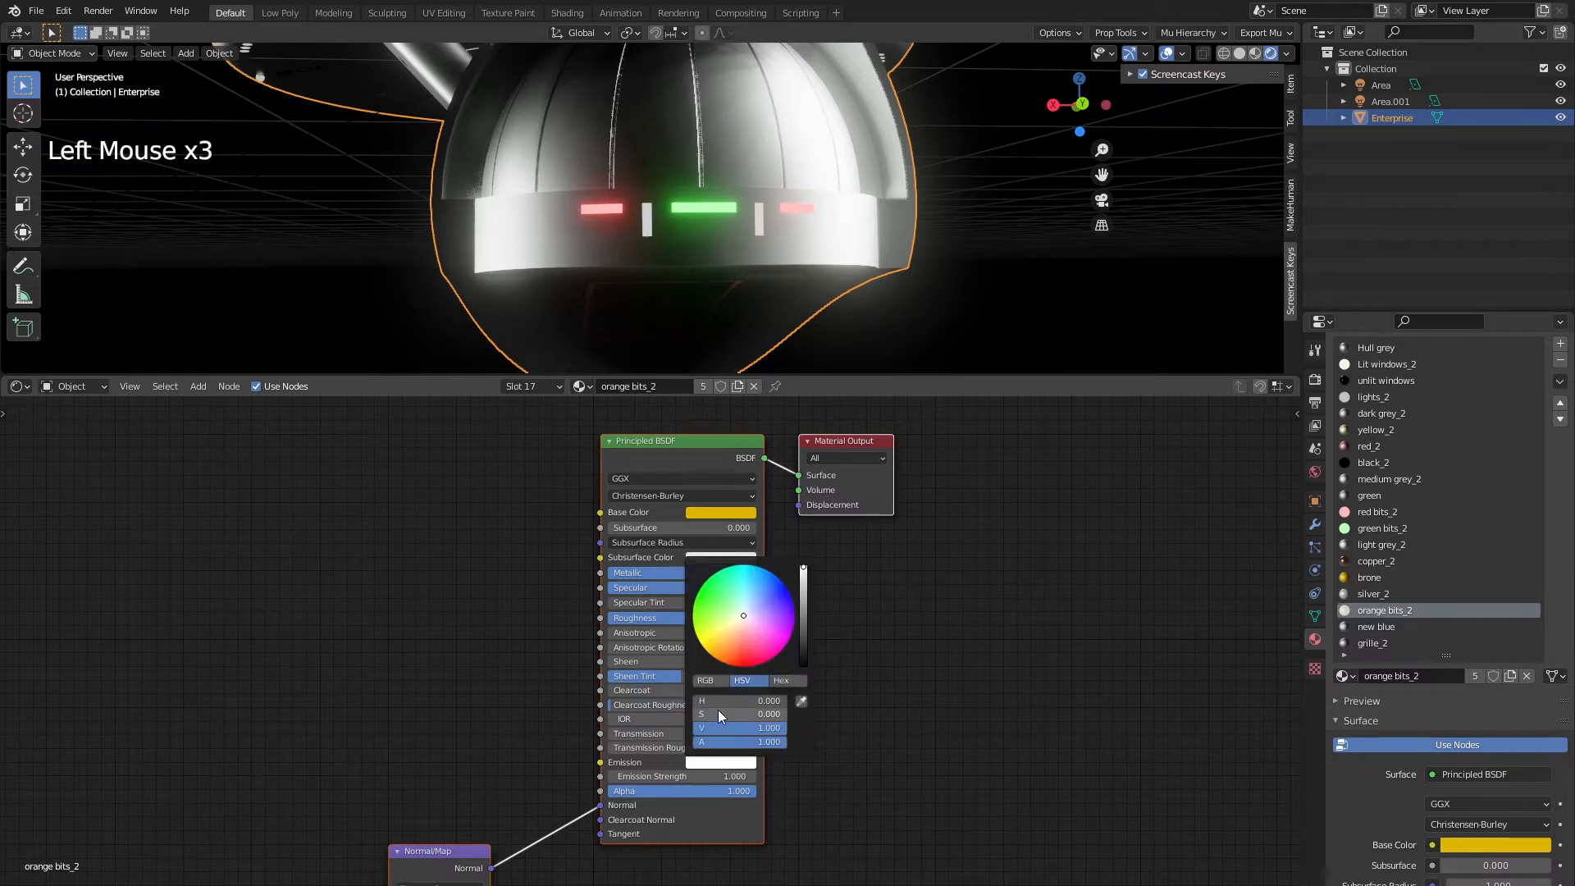
{"action": "left_click_drag", "start_coordinate": [742, 713], "coordinate": [750, 713]}
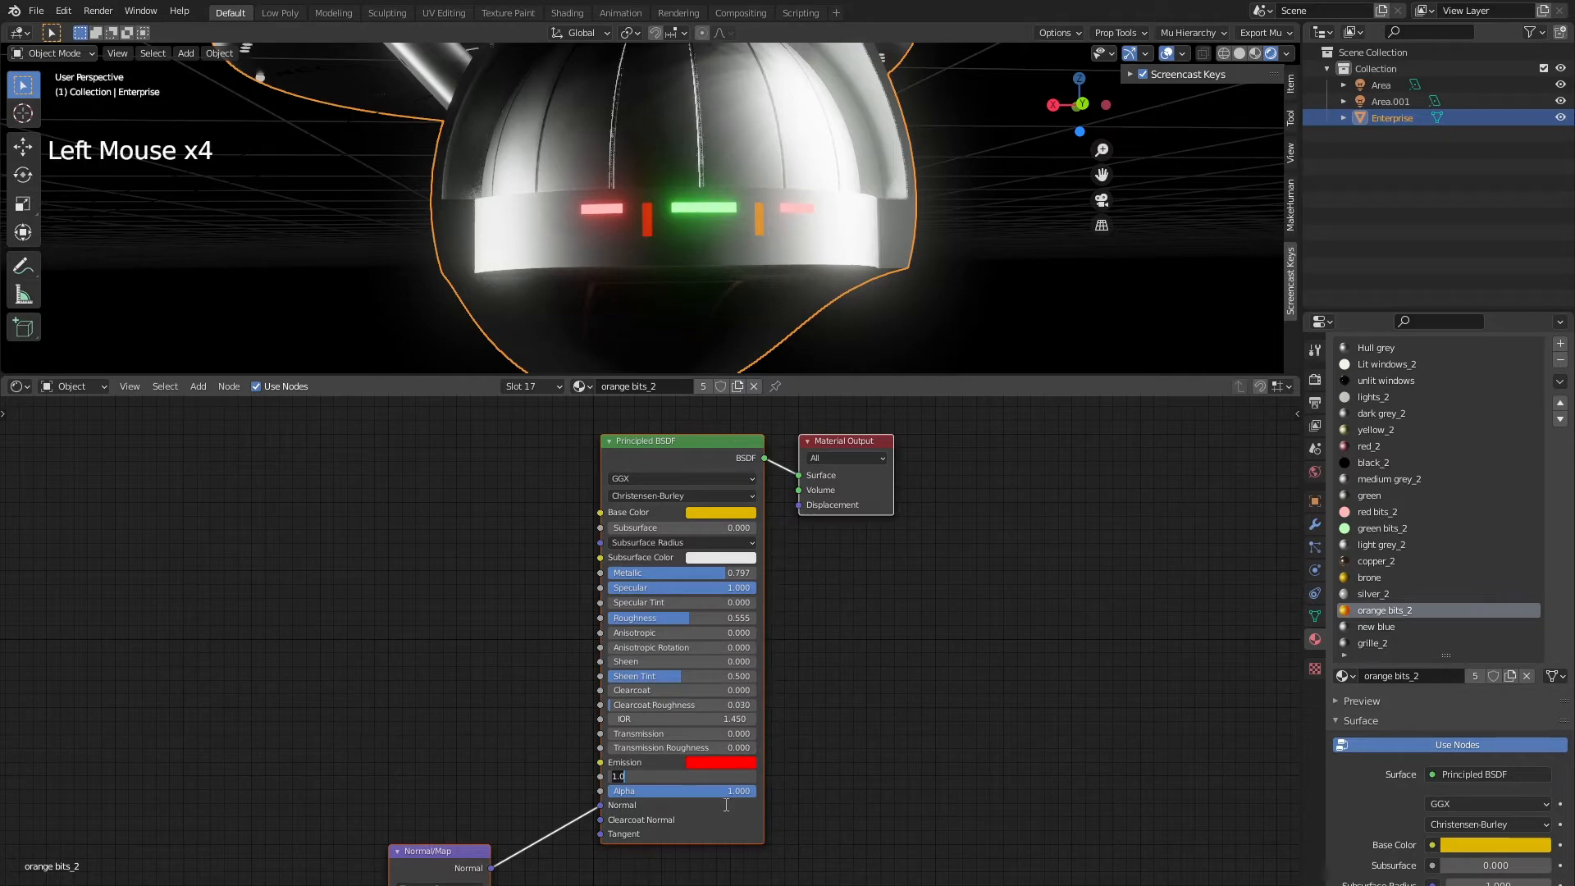
{"action": "type", "text": "500"}
{"action": "key", "text": "Return"}
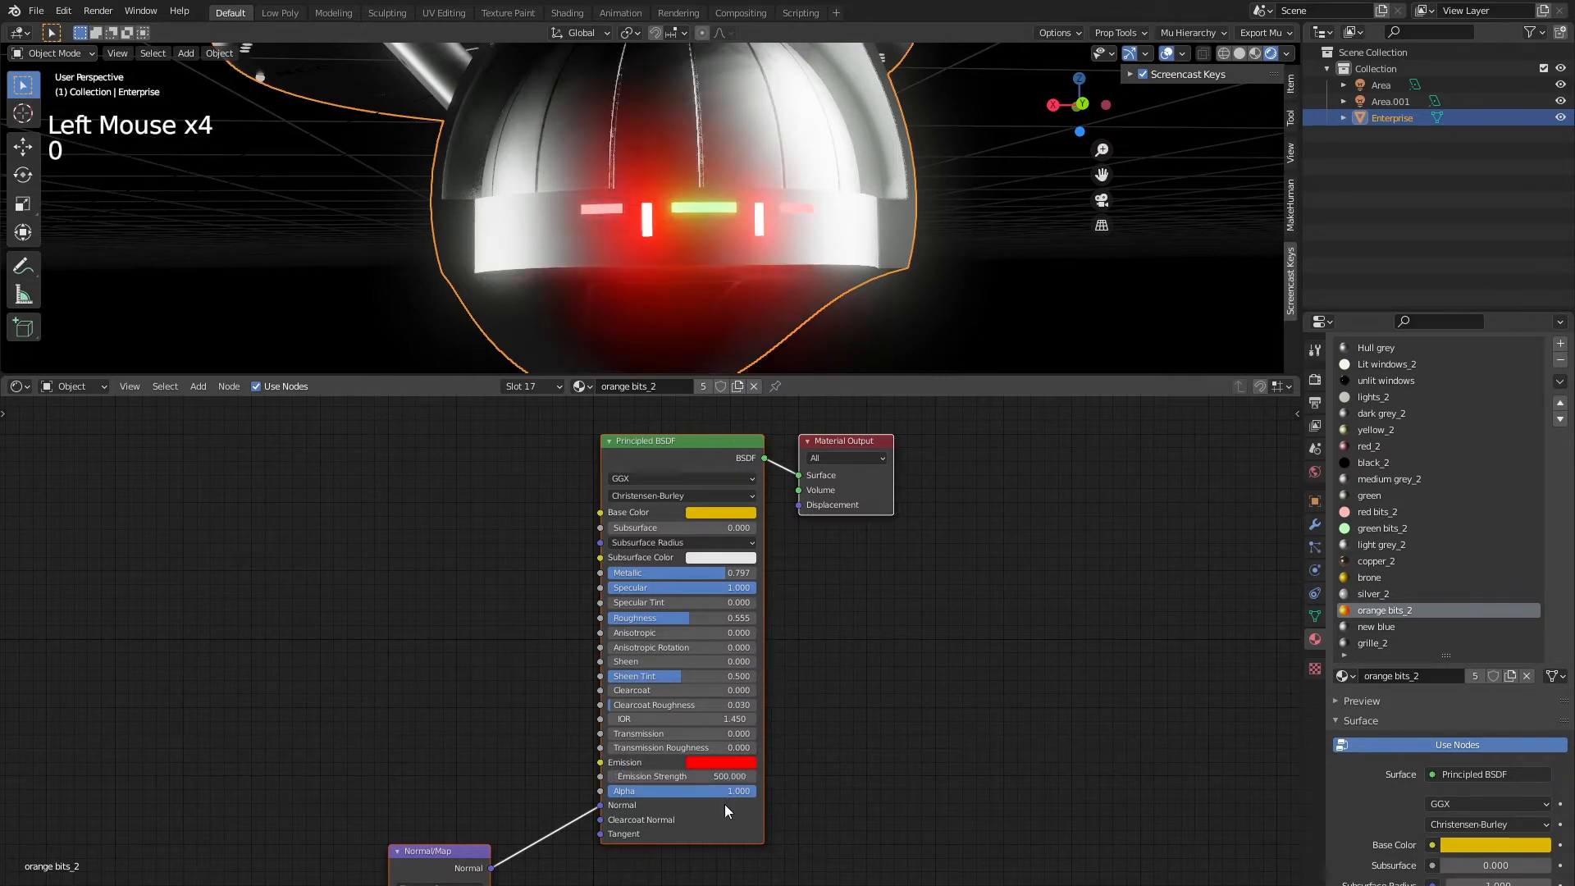
Examine the glowing lights at the stern of the secondary hull from afar and close up, including their mesh in Edit Mode
{"action": "scroll", "coordinate": [775, 251], "scroll_direction": "down", "scroll_amount": 6}
{"action": "middle_click_drag", "start_coordinate": [739, 209], "coordinate": [371, 259]}
{"action": "scroll", "coordinate": [602, 214], "scroll_direction": "down", "scroll_amount": 2}
{"action": "middle_click_drag", "start_coordinate": [601, 214], "coordinate": [952, 328]}
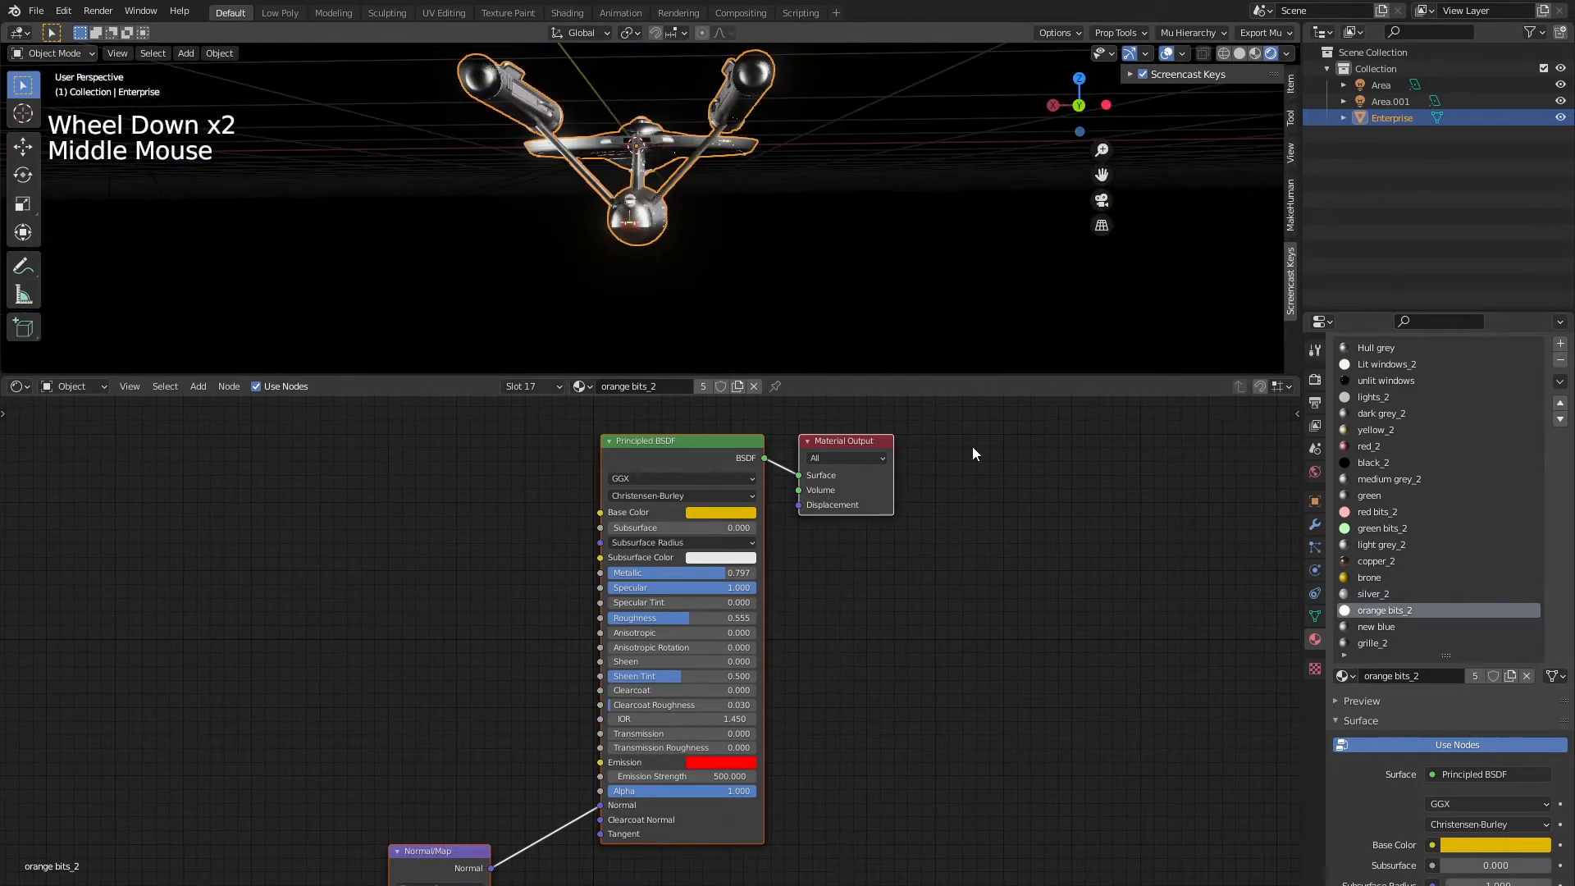
{"action": "scroll", "coordinate": [623, 246], "scroll_direction": "up", "scroll_amount": 7}
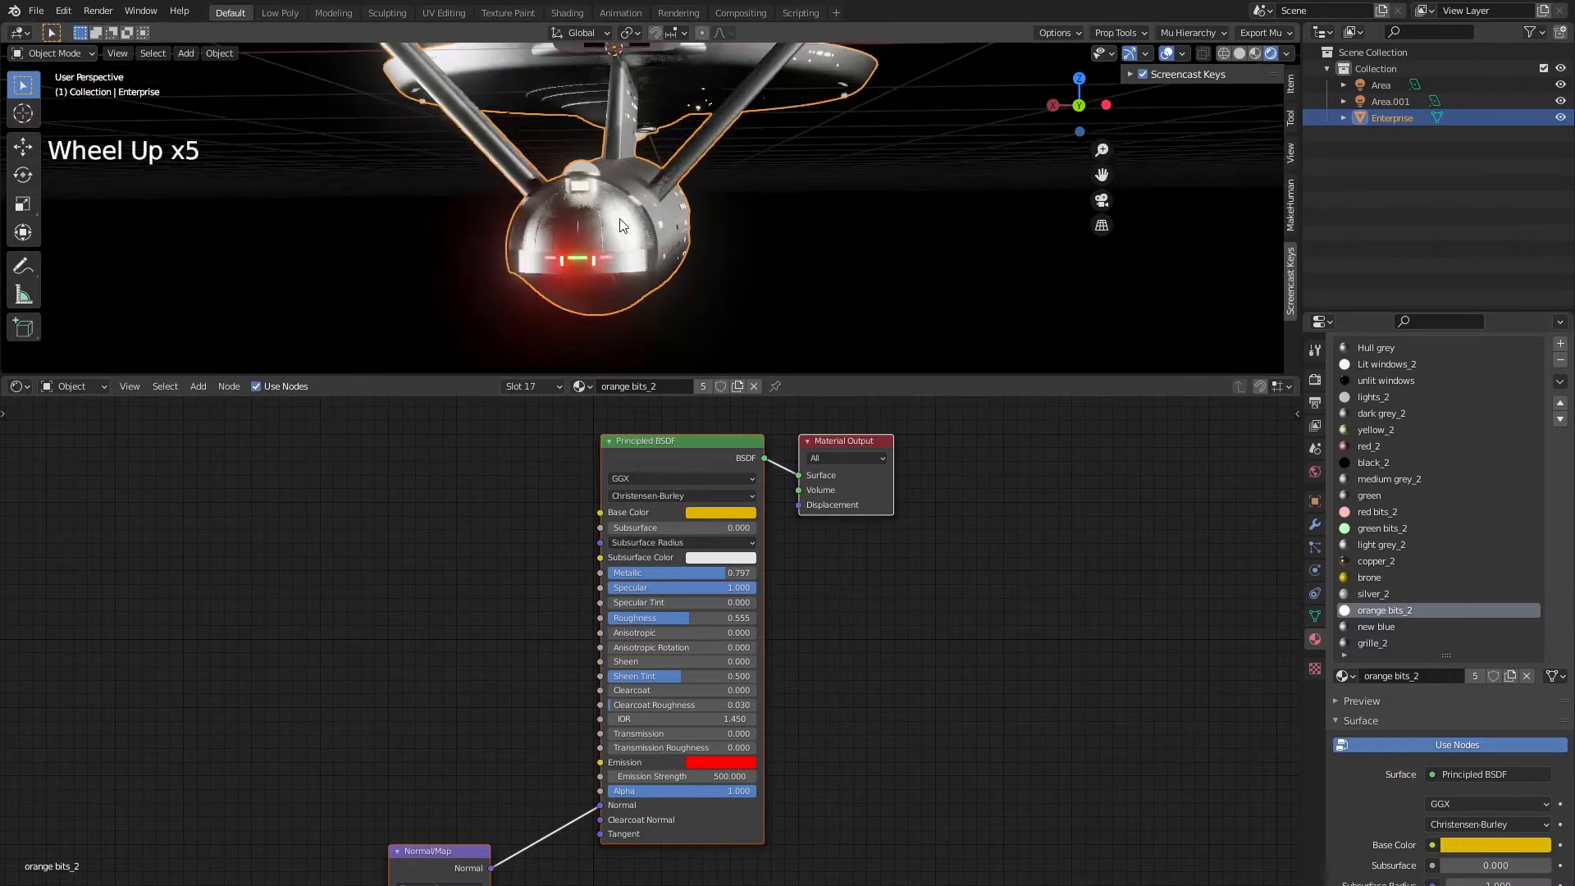
{"action": "middle_click_drag", "start_coordinate": [624, 238], "coordinate": [629, 307]}
{"action": "scroll", "coordinate": [610, 254], "scroll_direction": "up", "scroll_amount": 1}
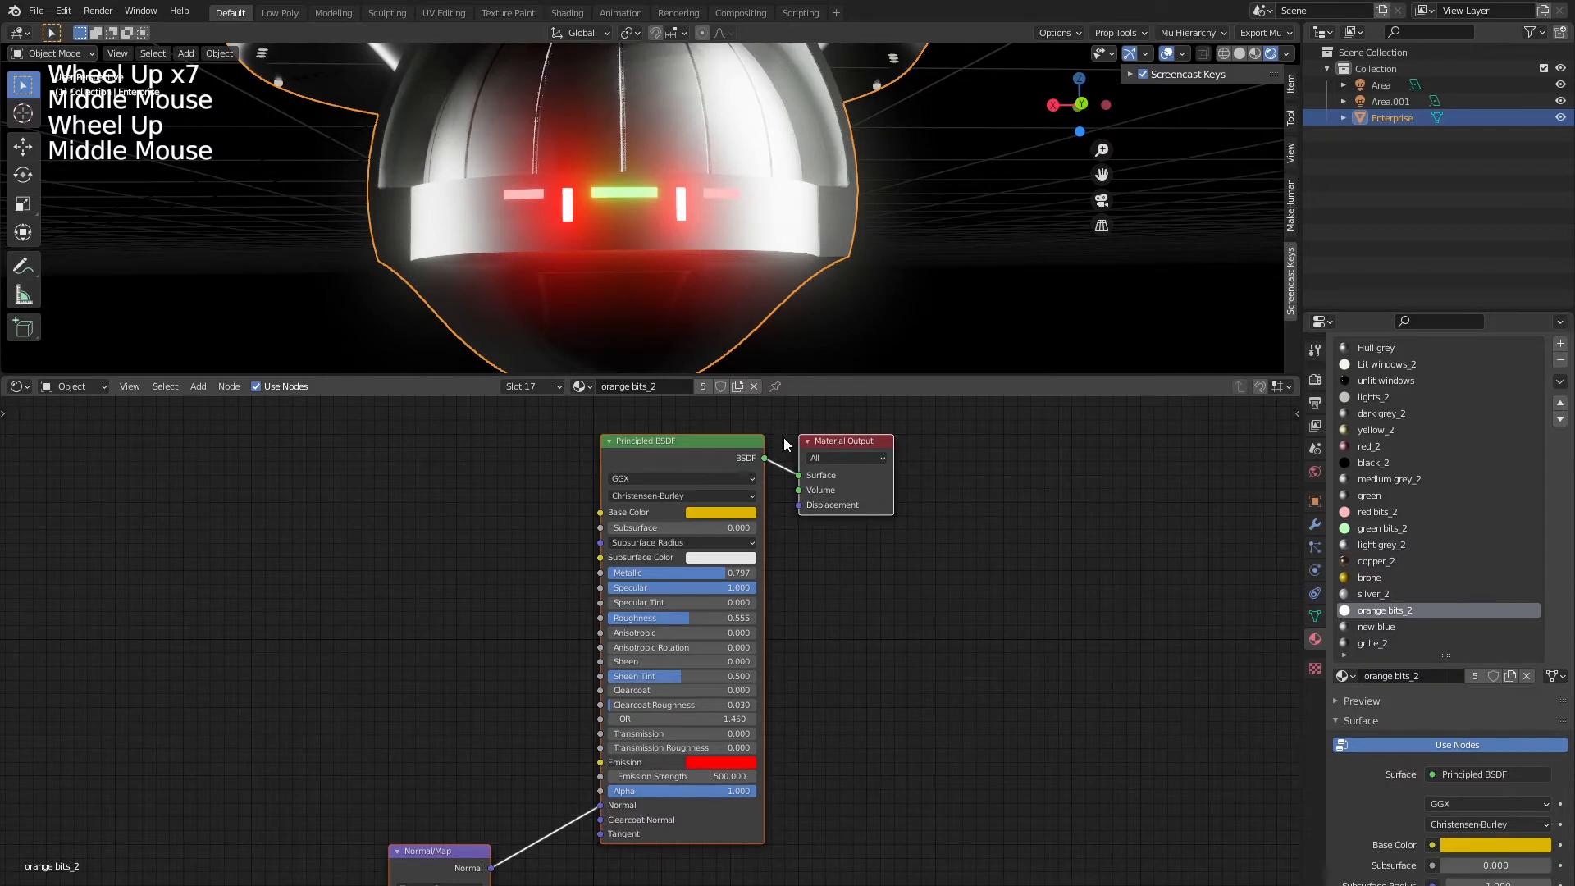
{"action": "scroll", "coordinate": [703, 254], "scroll_direction": "up", "scroll_amount": 1}
{"action": "scroll", "coordinate": [766, 231], "scroll_direction": "down", "scroll_amount": 6}
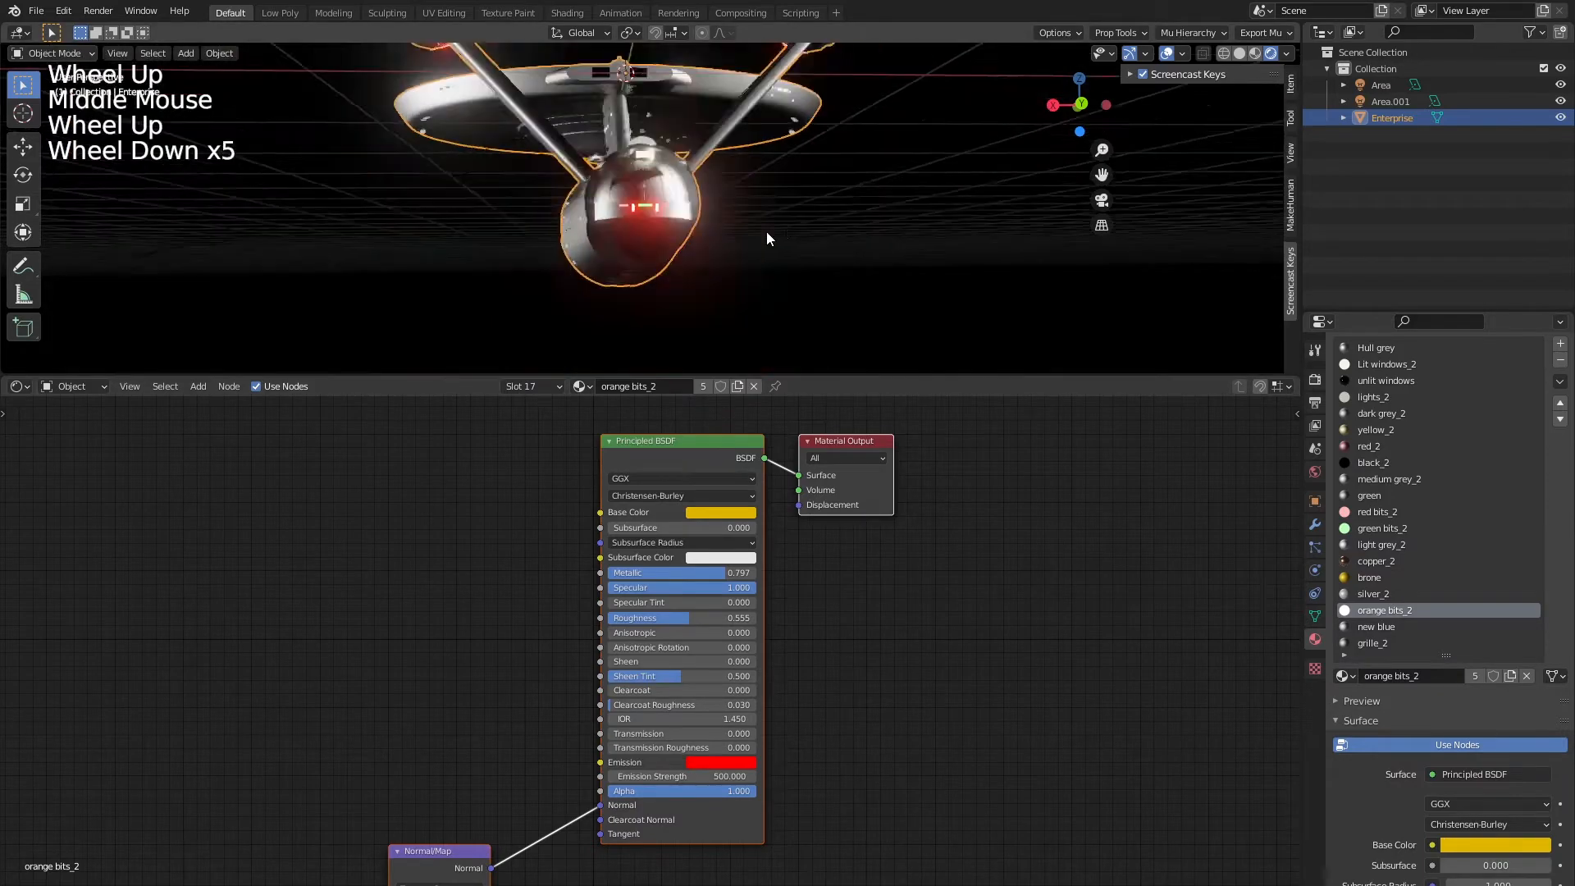
{"action": "middle_click_drag", "start_coordinate": [899, 175], "coordinate": [741, 205]}
{"action": "scroll", "coordinate": [879, 164], "scroll_direction": "up", "scroll_amount": 3}
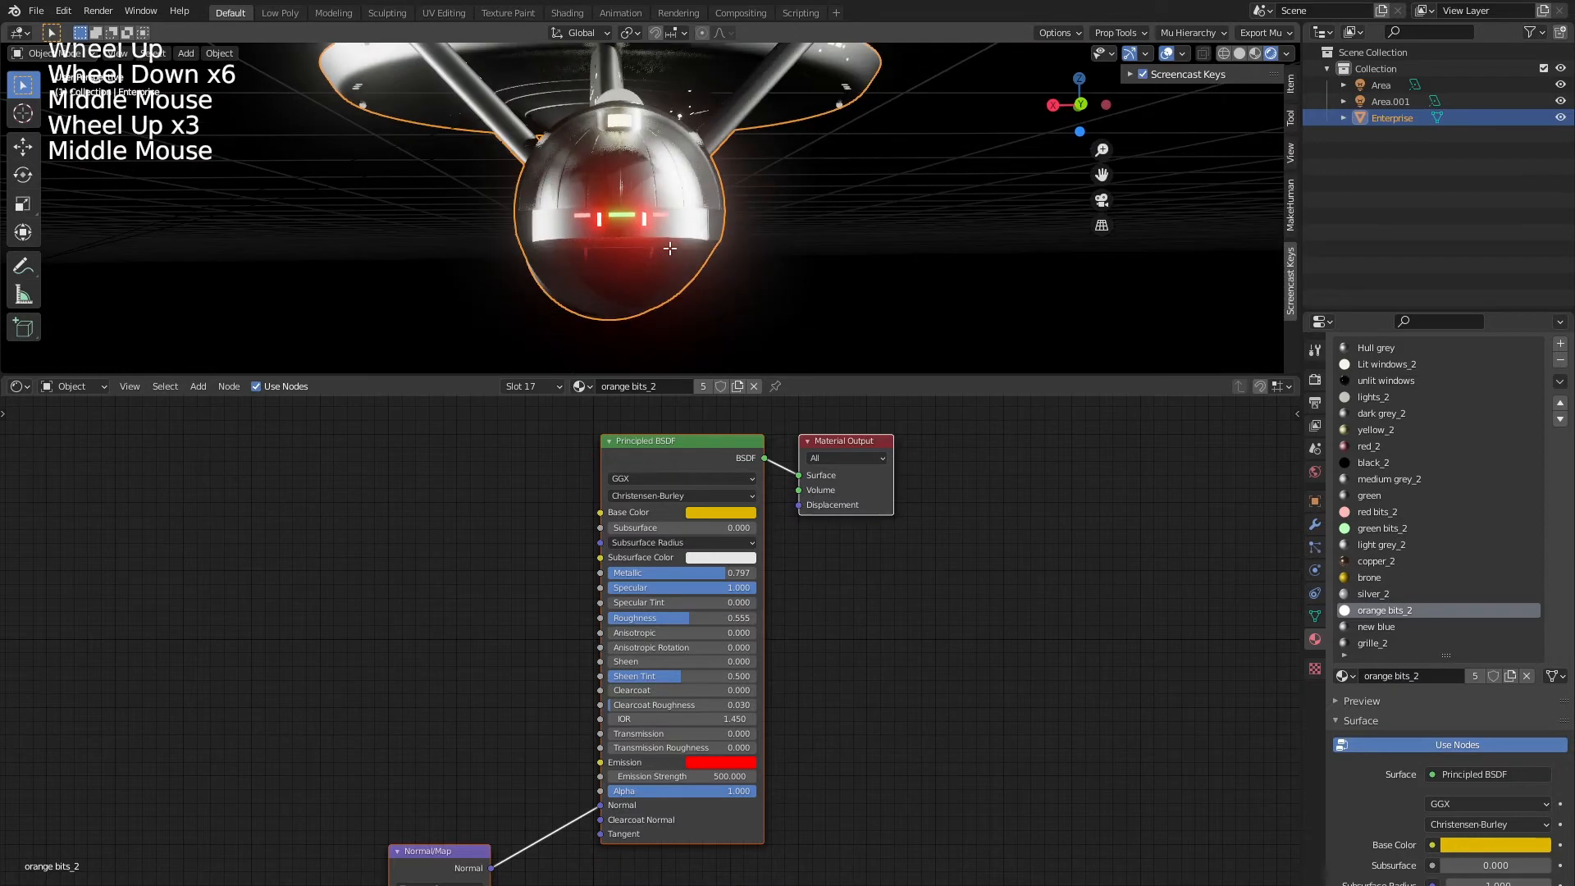
{"action": "key", "text": "Tab"}
{"action": "scroll", "coordinate": [673, 258], "scroll_direction": "up", "scroll_amount": 3}
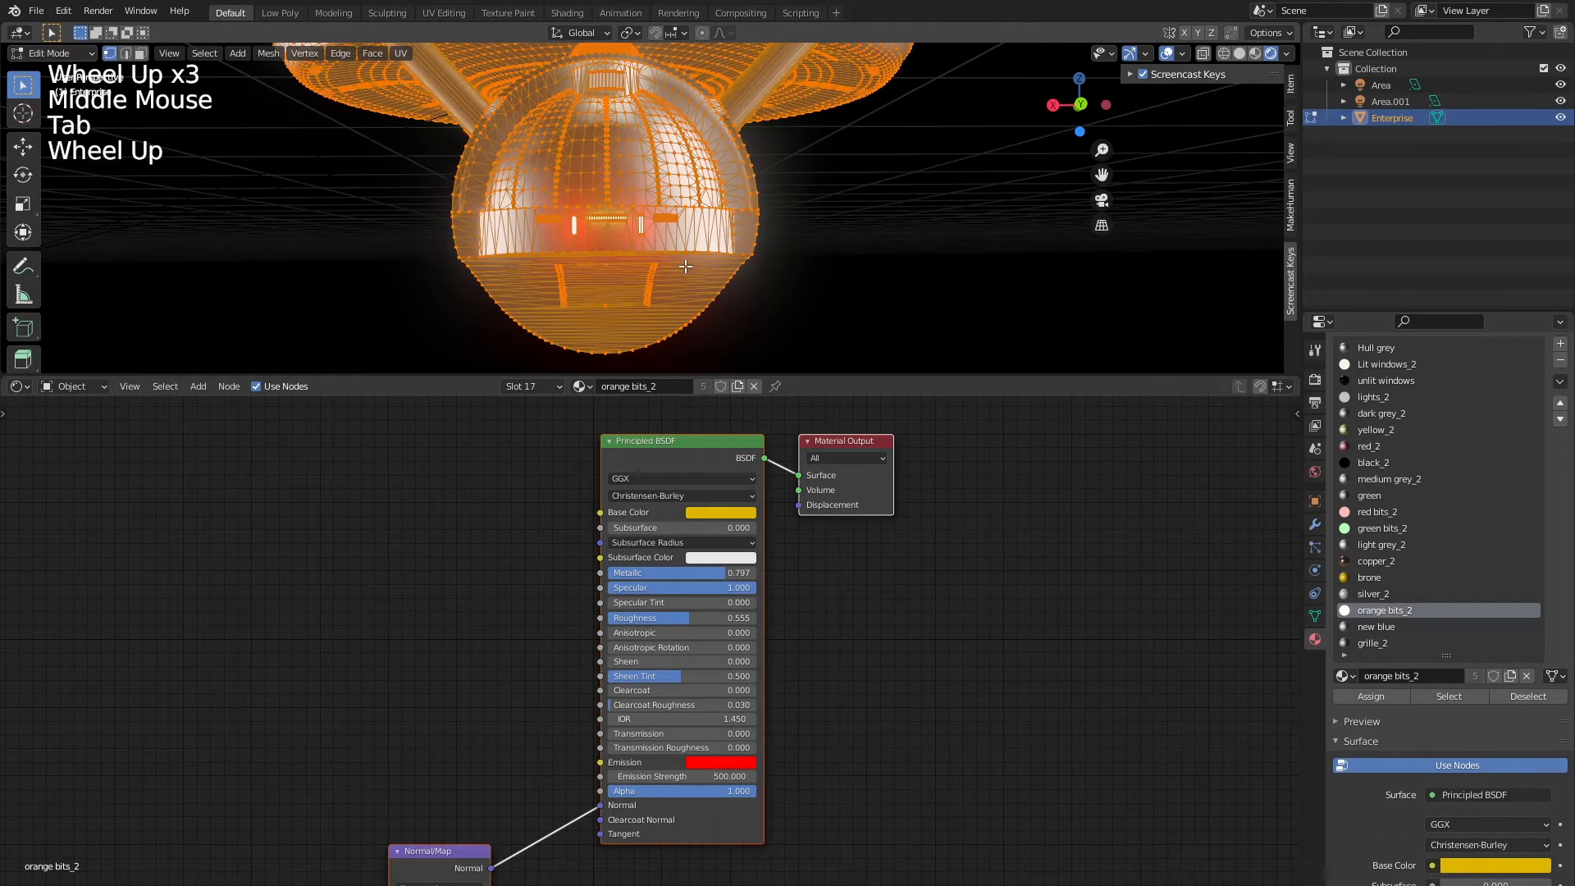
{"action": "middle_click_drag", "start_coordinate": [674, 261], "coordinate": [687, 272]}
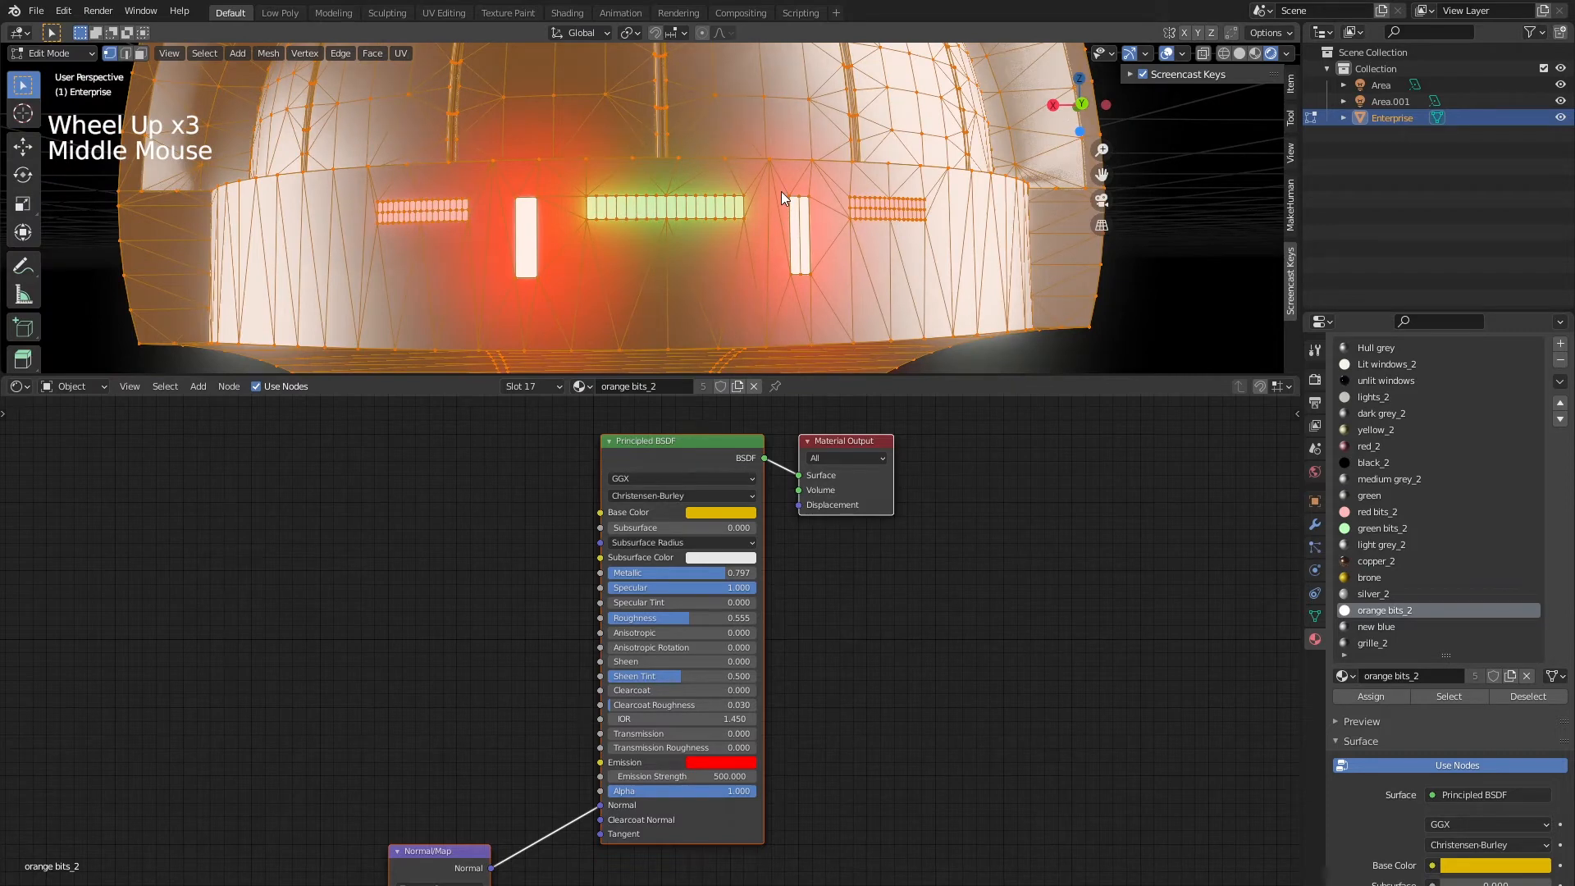
{"action": "key", "text": "Tab"}
Examine how the orange bits_2 emission affects the front caps of the two nacelles
{"action": "middle_click_drag", "start_coordinate": [765, 232], "coordinate": [572, 255]}
{"action": "scroll", "coordinate": [573, 254], "scroll_direction": "down", "scroll_amount": 4}
{"action": "scroll", "coordinate": [572, 254], "scroll_direction": "down", "scroll_amount": 1}
{"action": "scroll", "coordinate": [638, 404], "scroll_direction": "down", "scroll_amount": 1}
{"action": "scroll", "coordinate": [453, 195], "scroll_direction": "down", "scroll_amount": 6}
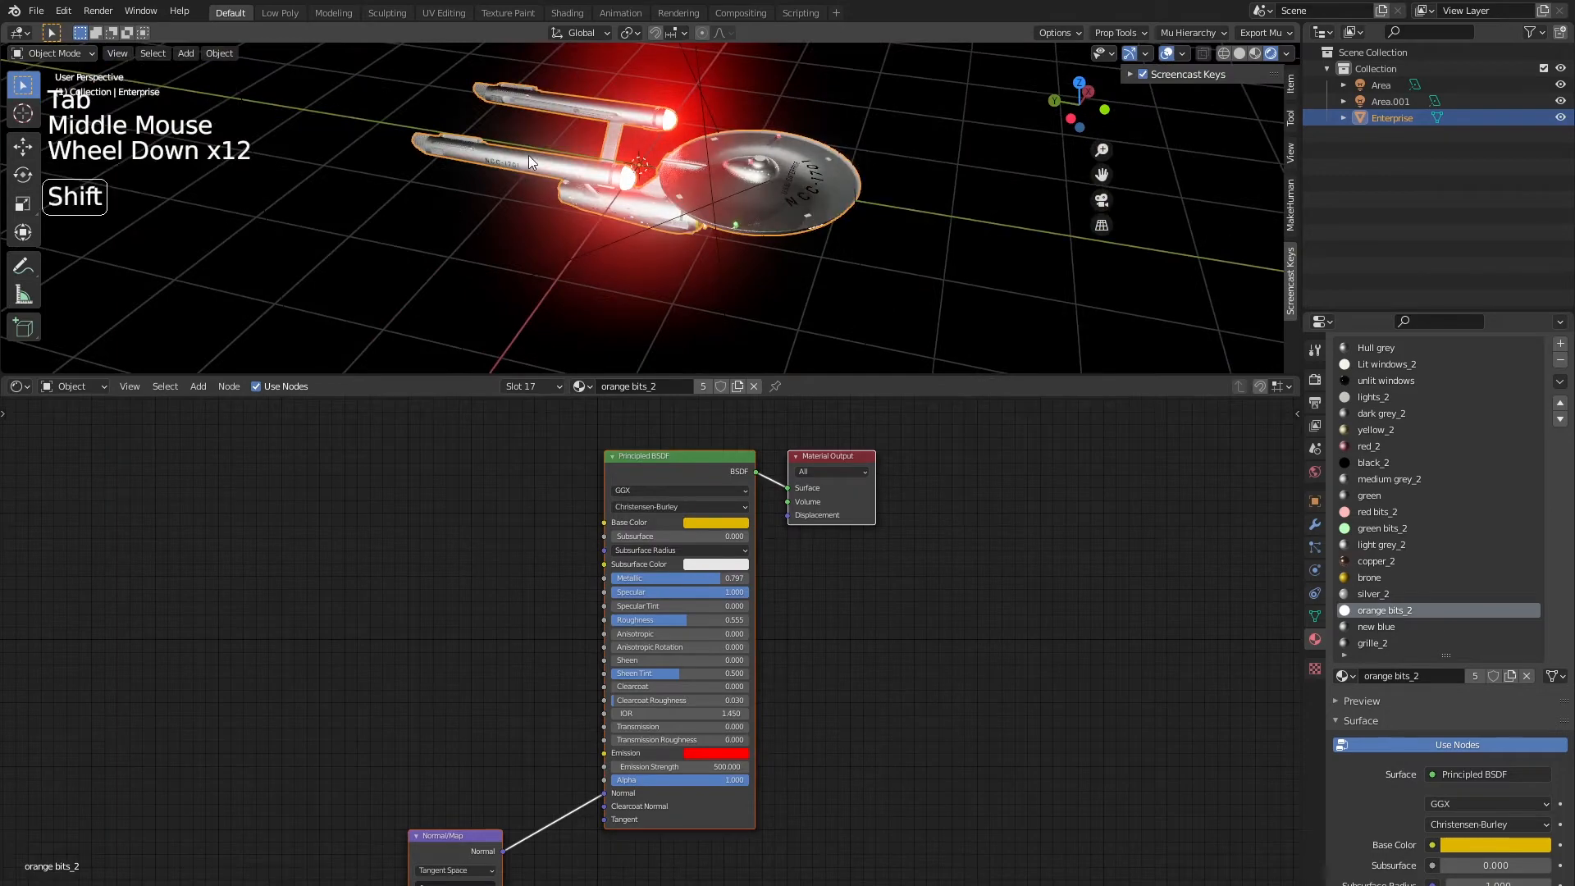
{"action": "middle_click_drag", "start_coordinate": [513, 205], "coordinate": [541, 274], "text": "shift"}
{"action": "middle_click_drag", "start_coordinate": [542, 275], "coordinate": [579, 253]}
{"action": "scroll", "coordinate": [529, 257], "scroll_direction": "up", "scroll_amount": 6}
{"action": "scroll", "coordinate": [628, 247], "scroll_direction": "up", "scroll_amount": 1}
{"action": "scroll", "coordinate": [697, 254], "scroll_direction": "up", "scroll_amount": 2}
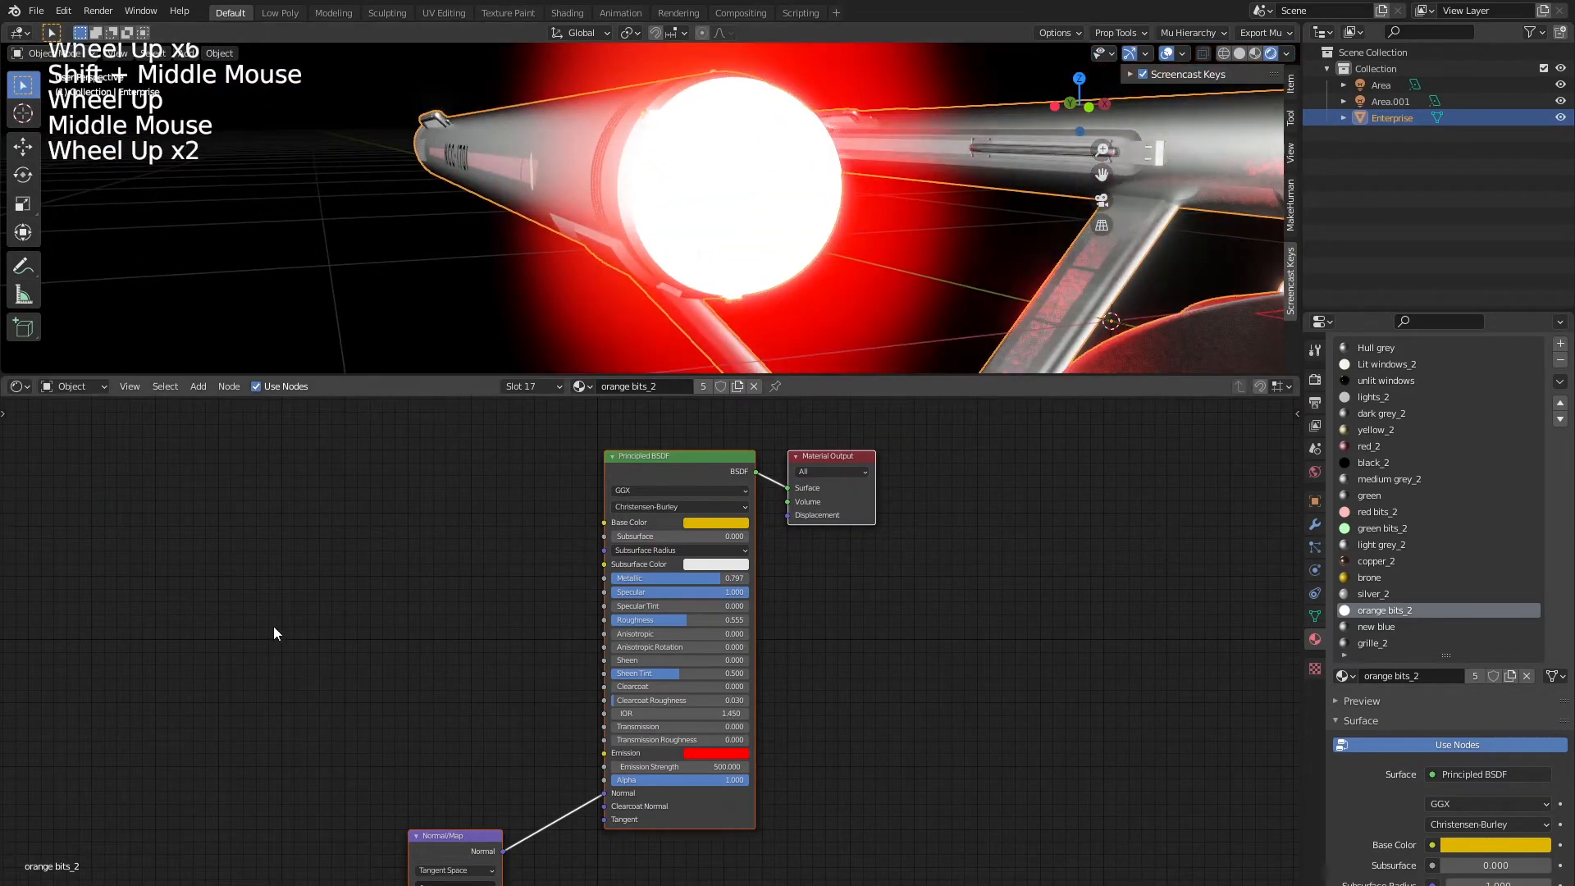
Delete the Principled BSDF and Normal Map nodes from orange bits_2, keeping only the Material Output
{"action": "middle_click_drag", "start_coordinate": [284, 629], "coordinate": [336, 622]}
{"action": "scroll", "coordinate": [336, 622], "scroll_direction": "down", "scroll_amount": 4}
{"action": "middle_click_drag", "start_coordinate": [487, 570], "coordinate": [647, 566]}
{"action": "left_click_drag", "start_coordinate": [600, 807], "coordinate": [854, 515]}
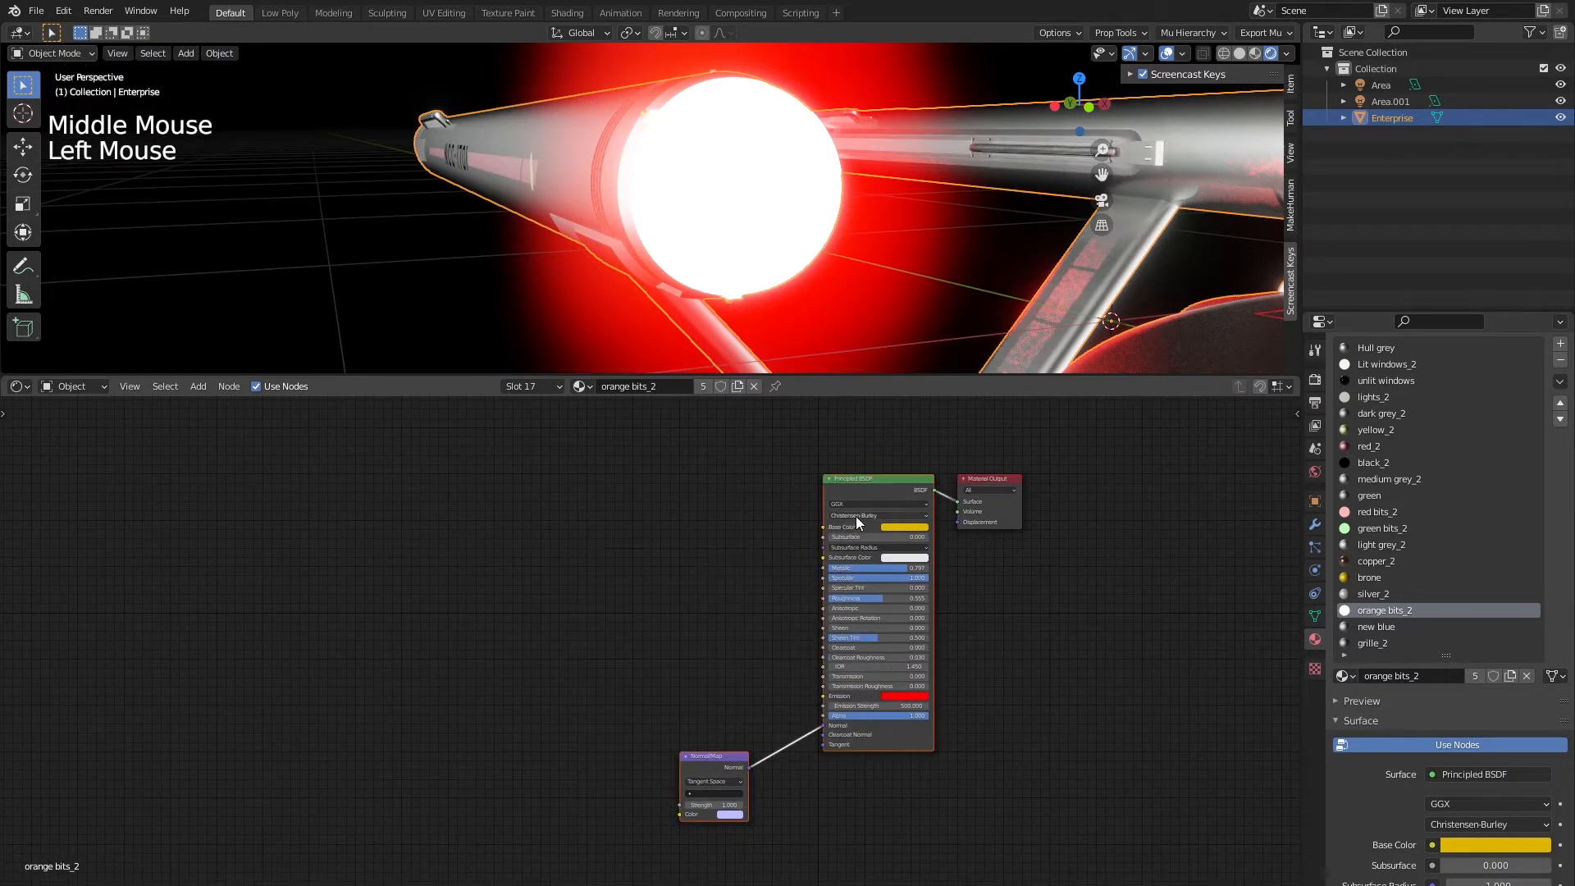
{"action": "key", "text": "x"}
Add a Texture Coordinate node well before the Material Output in the orange bits_2 node tree
{"action": "middle_click_drag", "start_coordinate": [846, 524], "coordinate": [522, 538]}
{"action": "scroll", "coordinate": [651, 570], "scroll_direction": "up", "scroll_amount": 4}
{"action": "middle_click_drag", "start_coordinate": [651, 570], "coordinate": [649, 620]}
{"action": "scroll", "coordinate": [612, 643], "scroll_direction": "up", "scroll_amount": 2}
{"action": "key", "text": "shift+a"}
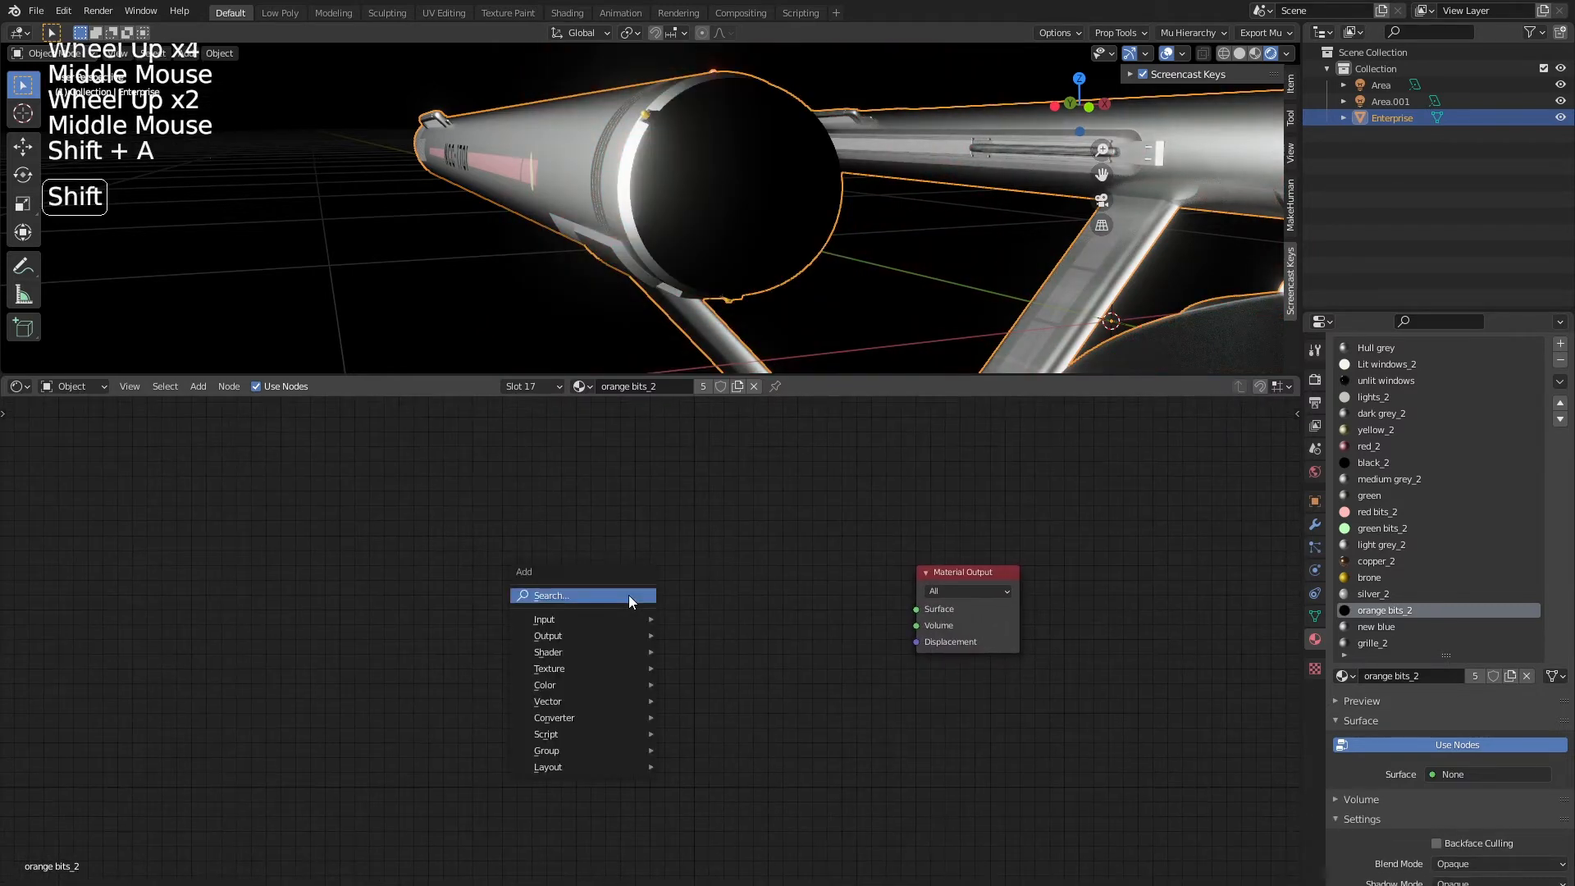
{"action": "left_click", "coordinate": [629, 594]}
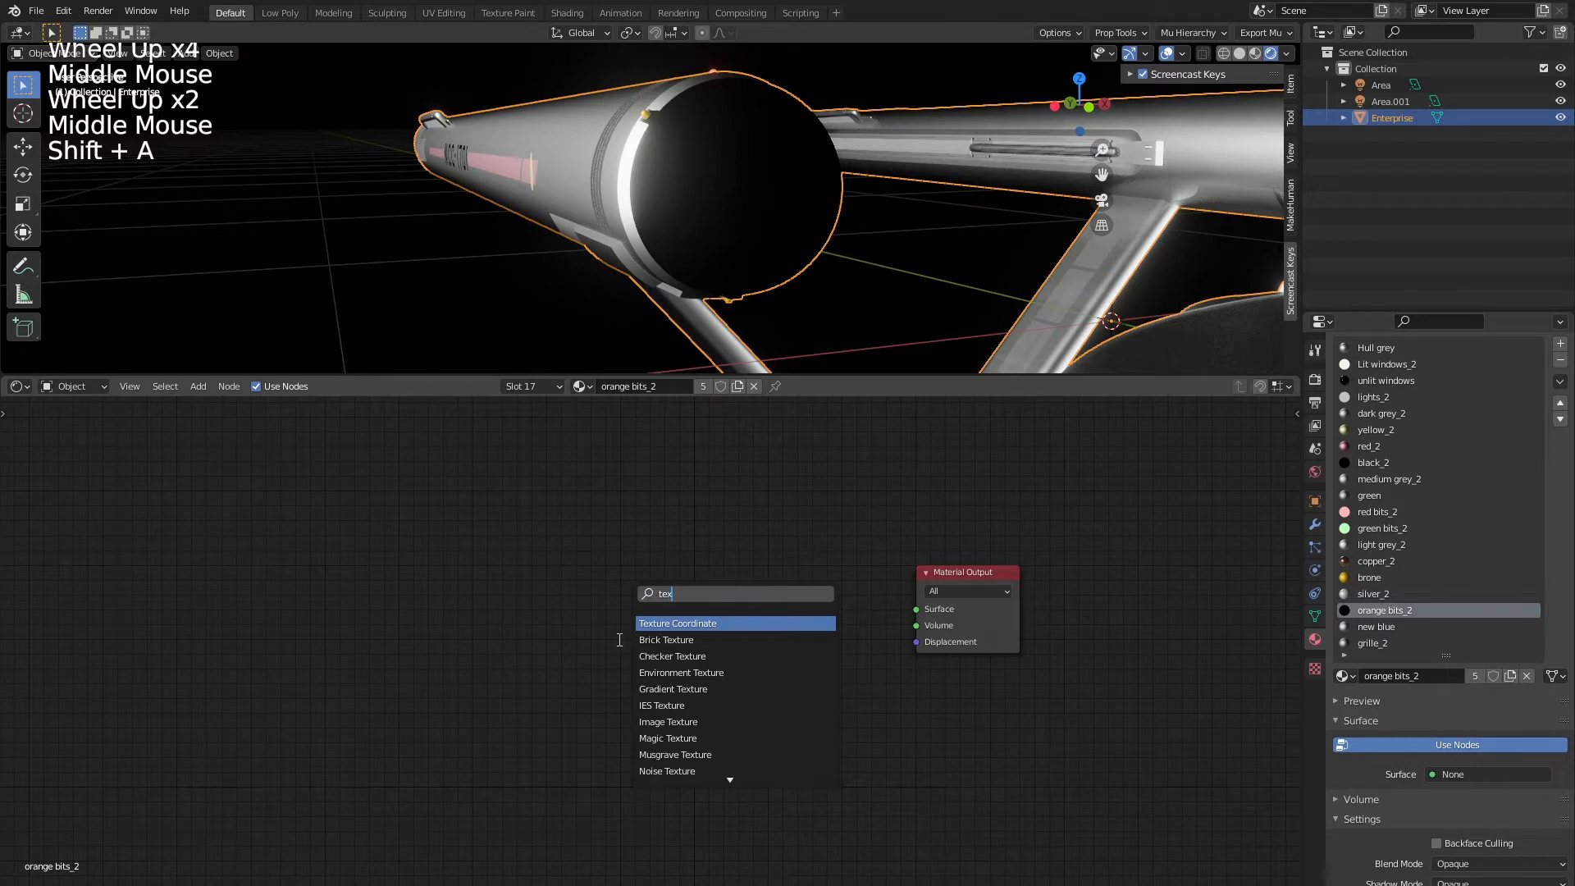
{"action": "key", "text": "Return"}
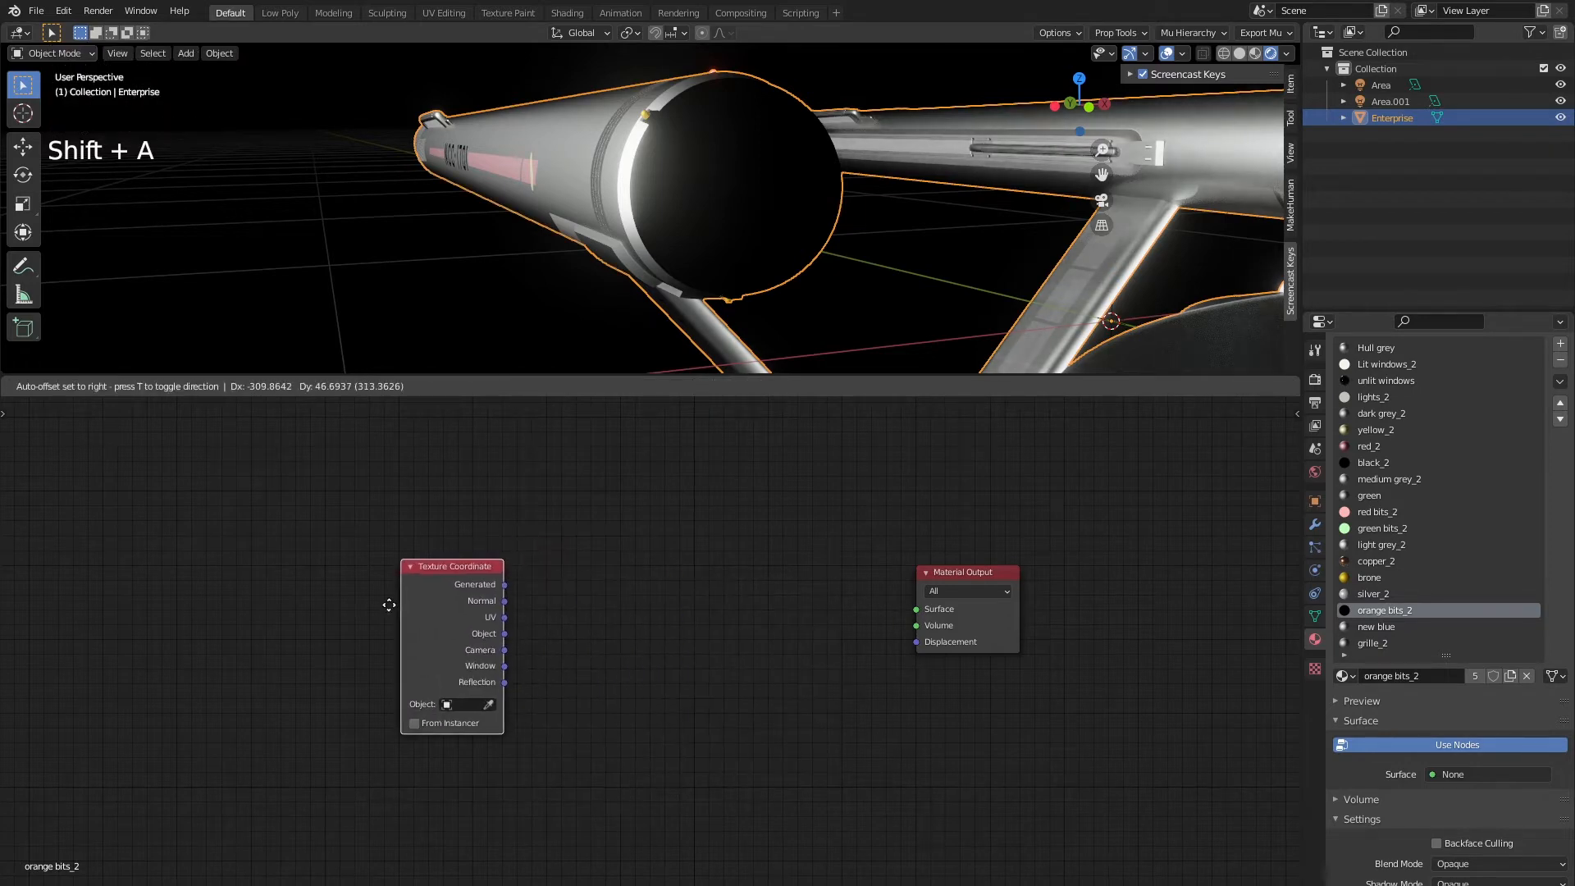
{"action": "left_click", "coordinate": [314, 595]}
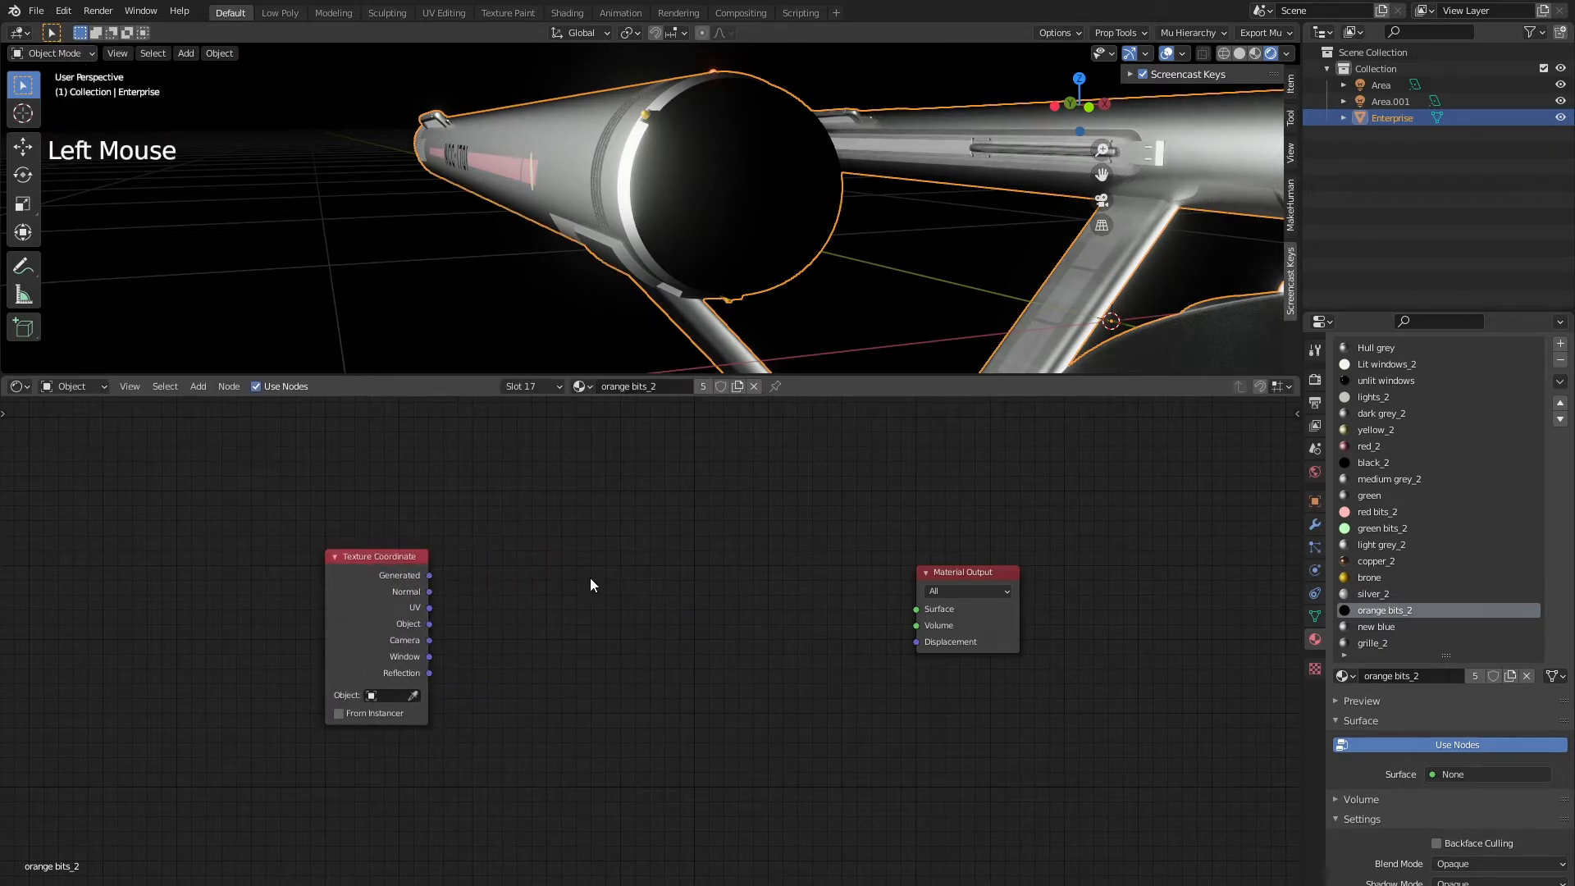
Add a Gradient Texture node between Texture Coordinate and Material Output, and move Texture Coordinate farther away from it
{"action": "left_click", "coordinate": [589, 577]}
{"action": "key", "text": "shift+a"}
{"action": "left_click", "coordinate": [599, 581]}
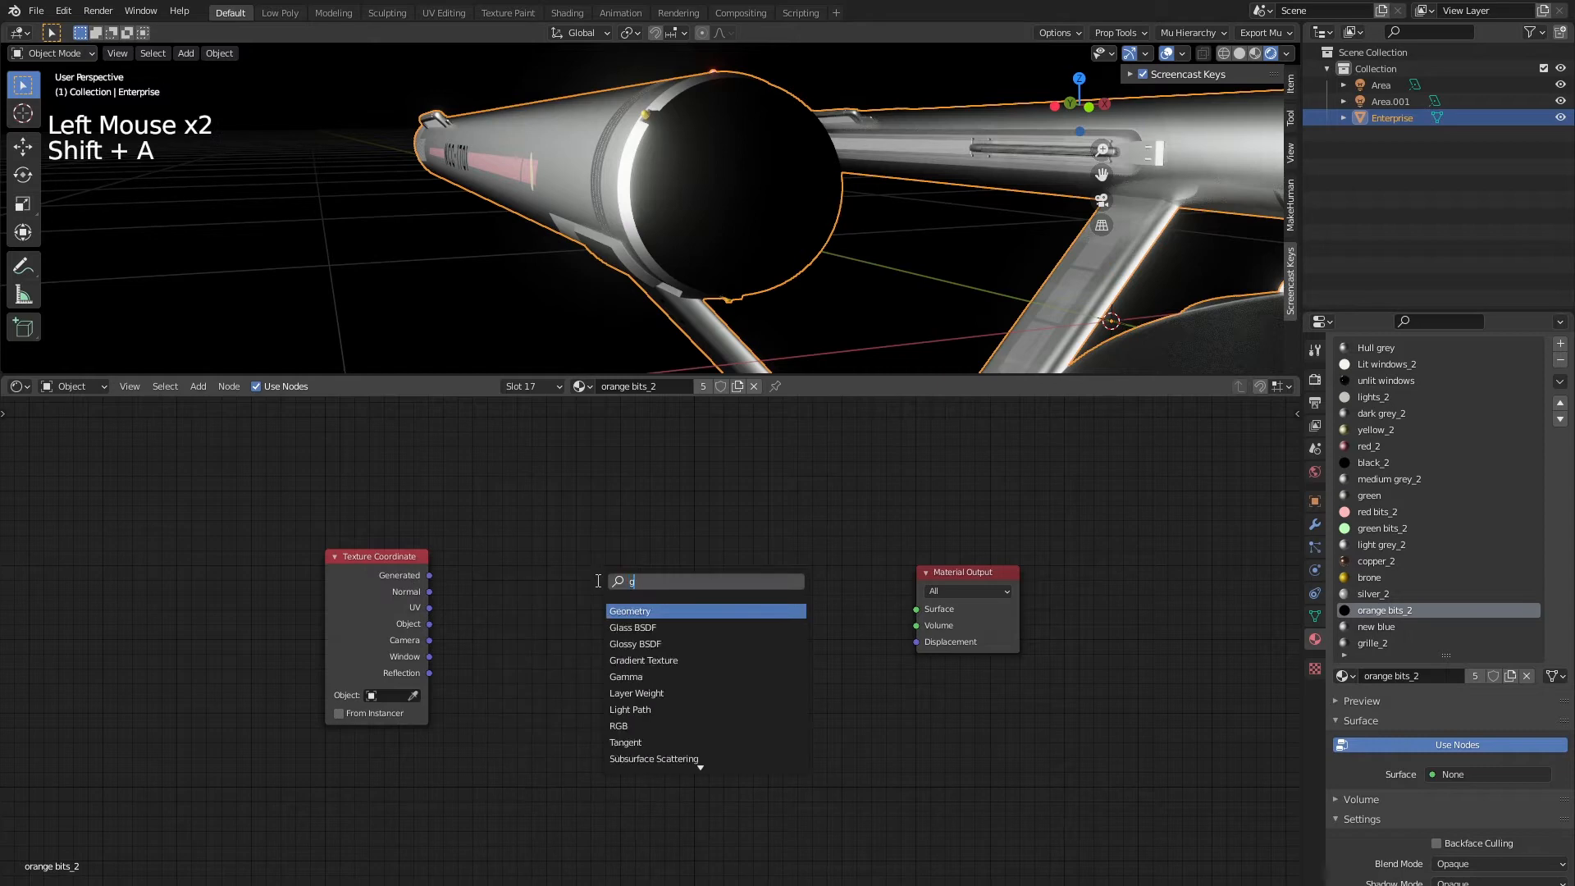
{"action": "key", "text": "Return"}
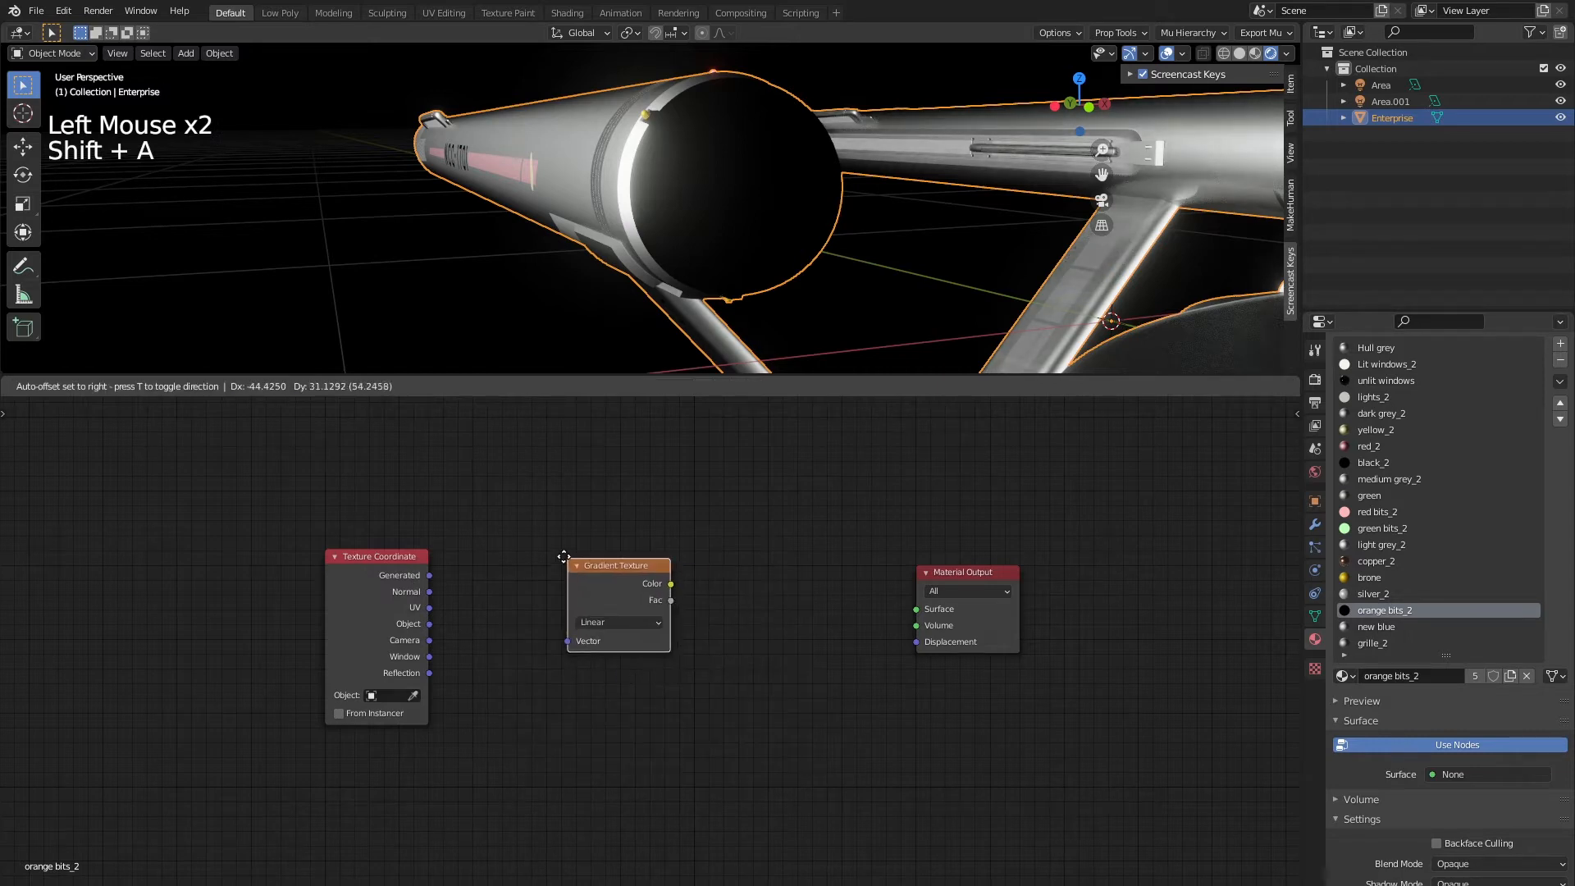
{"action": "left_click", "coordinate": [566, 565]}
{"action": "left_click_drag", "start_coordinate": [388, 556], "coordinate": [287, 569]}
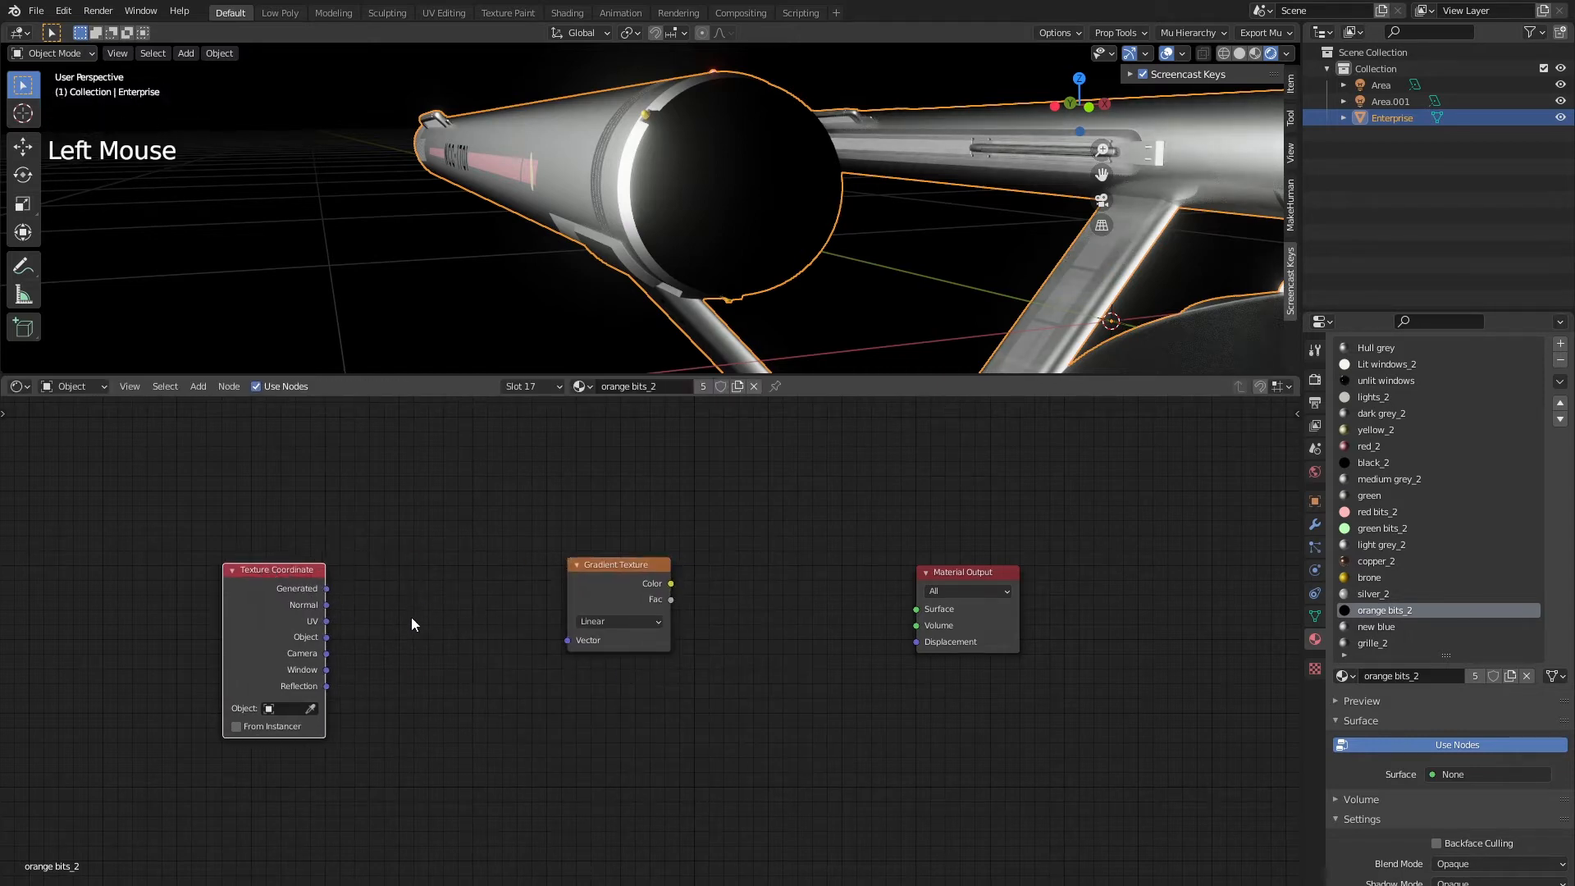
{"action": "key", "text": "shift+a"}
{"action": "left_click", "coordinate": [420, 582]}
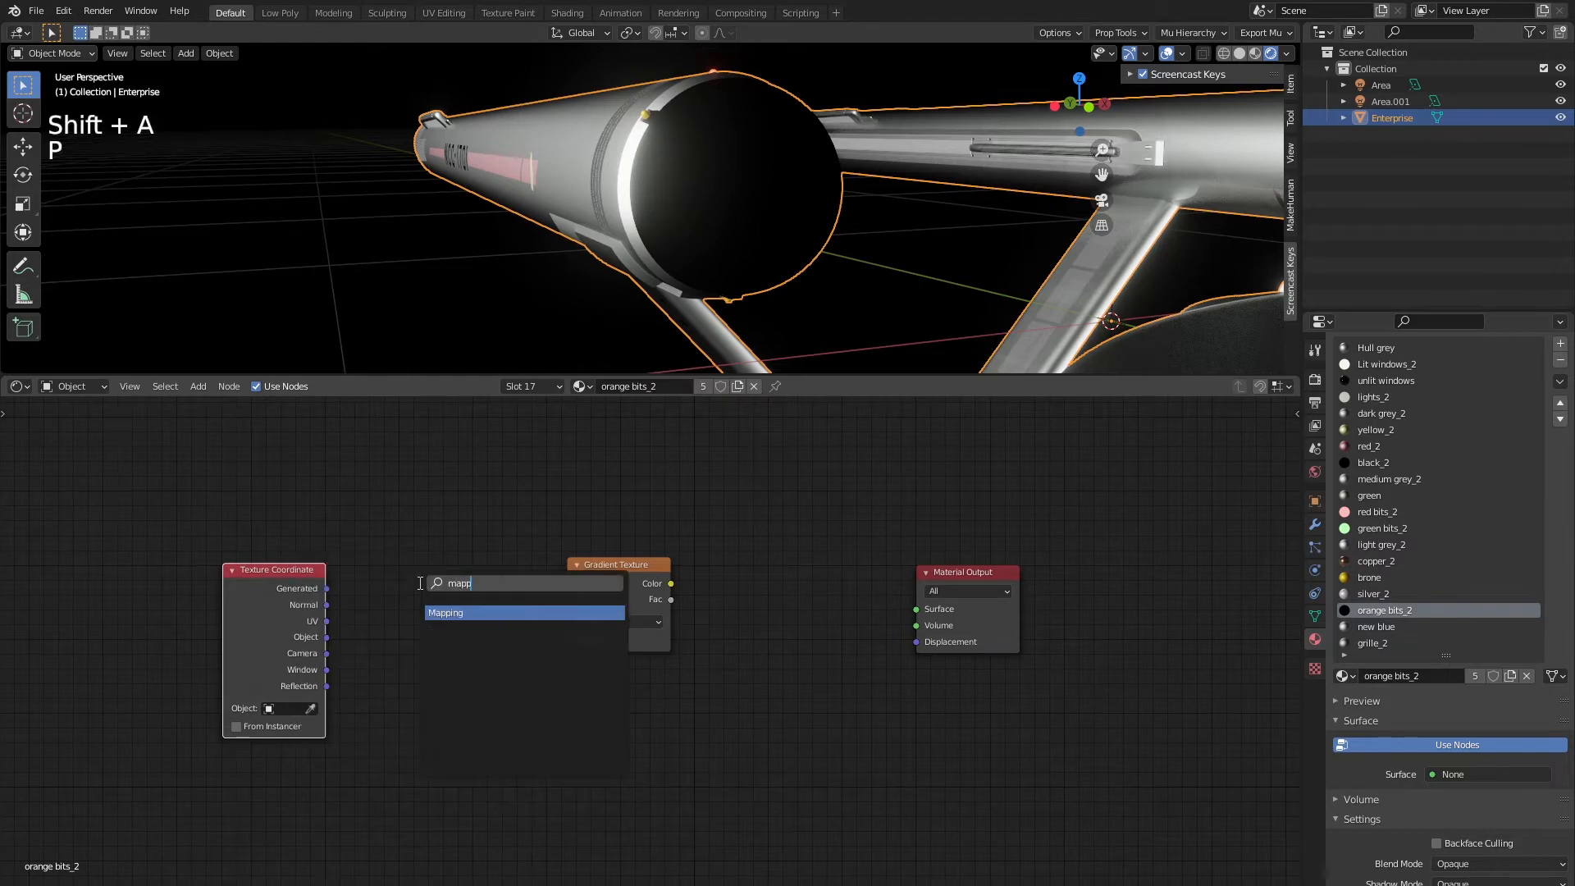
{"action": "key", "text": "Return"}
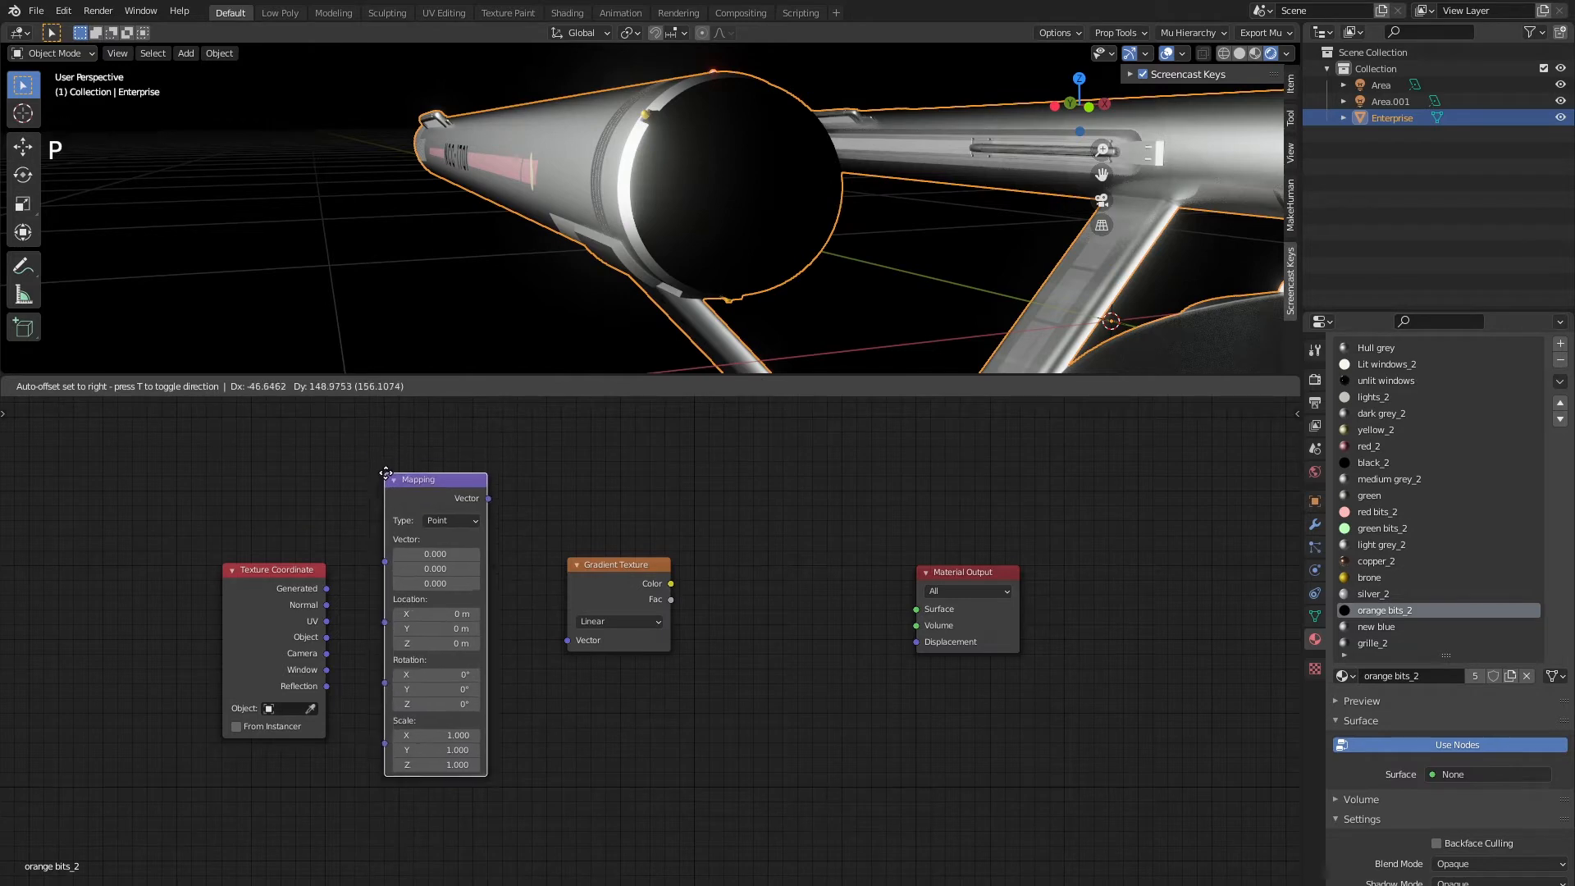
{"action": "left_click", "coordinate": [385, 473]}
{"action": "key", "text": "x"}
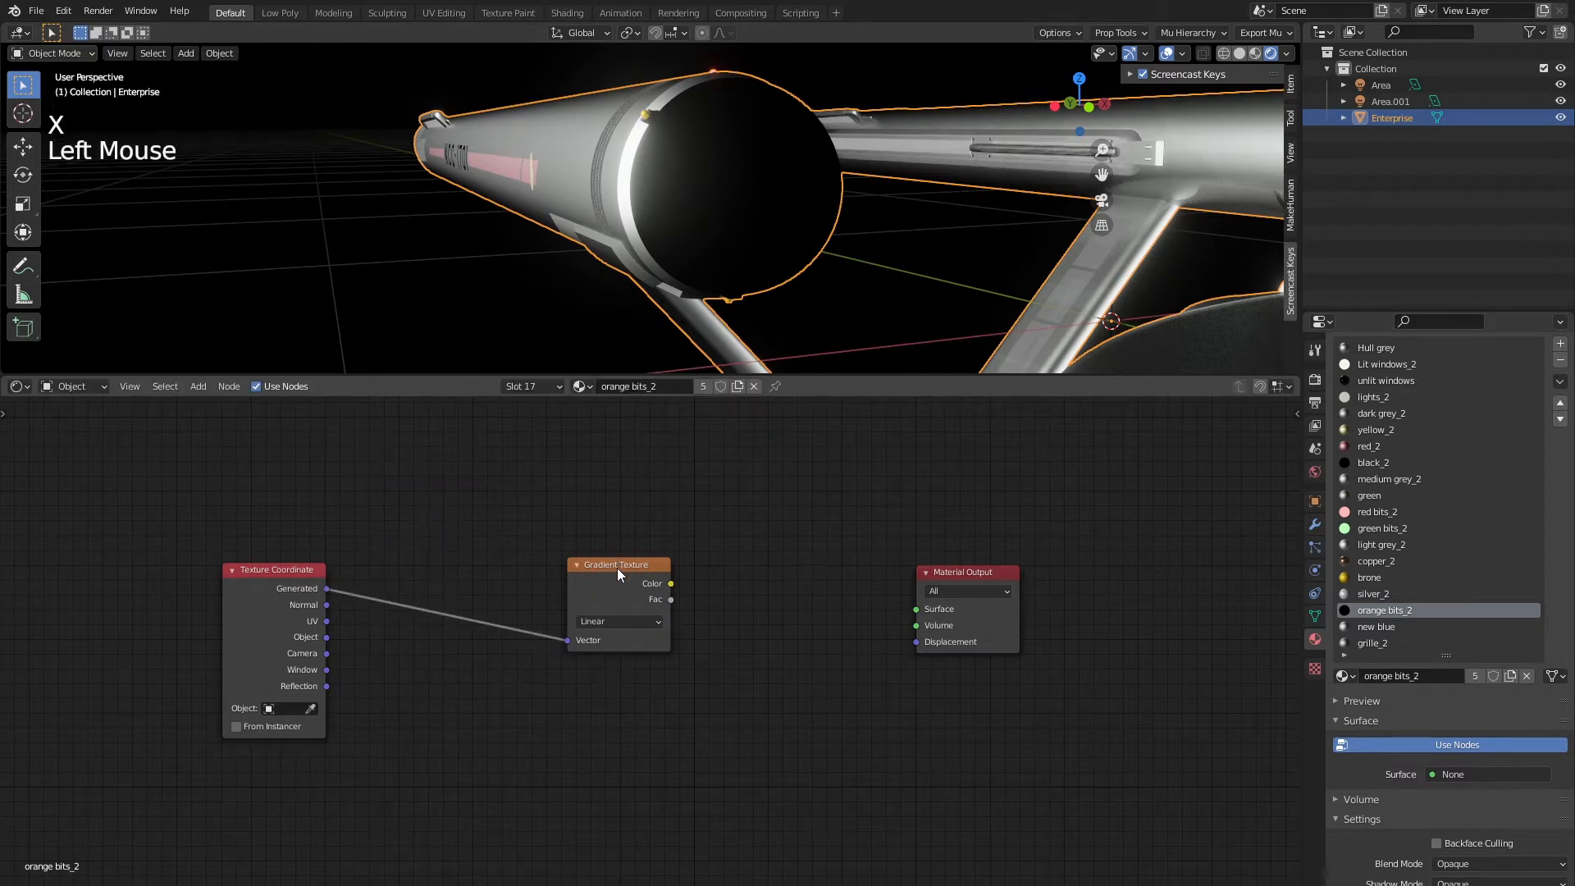
Connect Texture Coordinate's Generated output to the Gradient Texture's Vector input and move the Gradient Texture closer to it
{"action": "left_click_drag", "start_coordinate": [617, 567], "coordinate": [583, 578]}
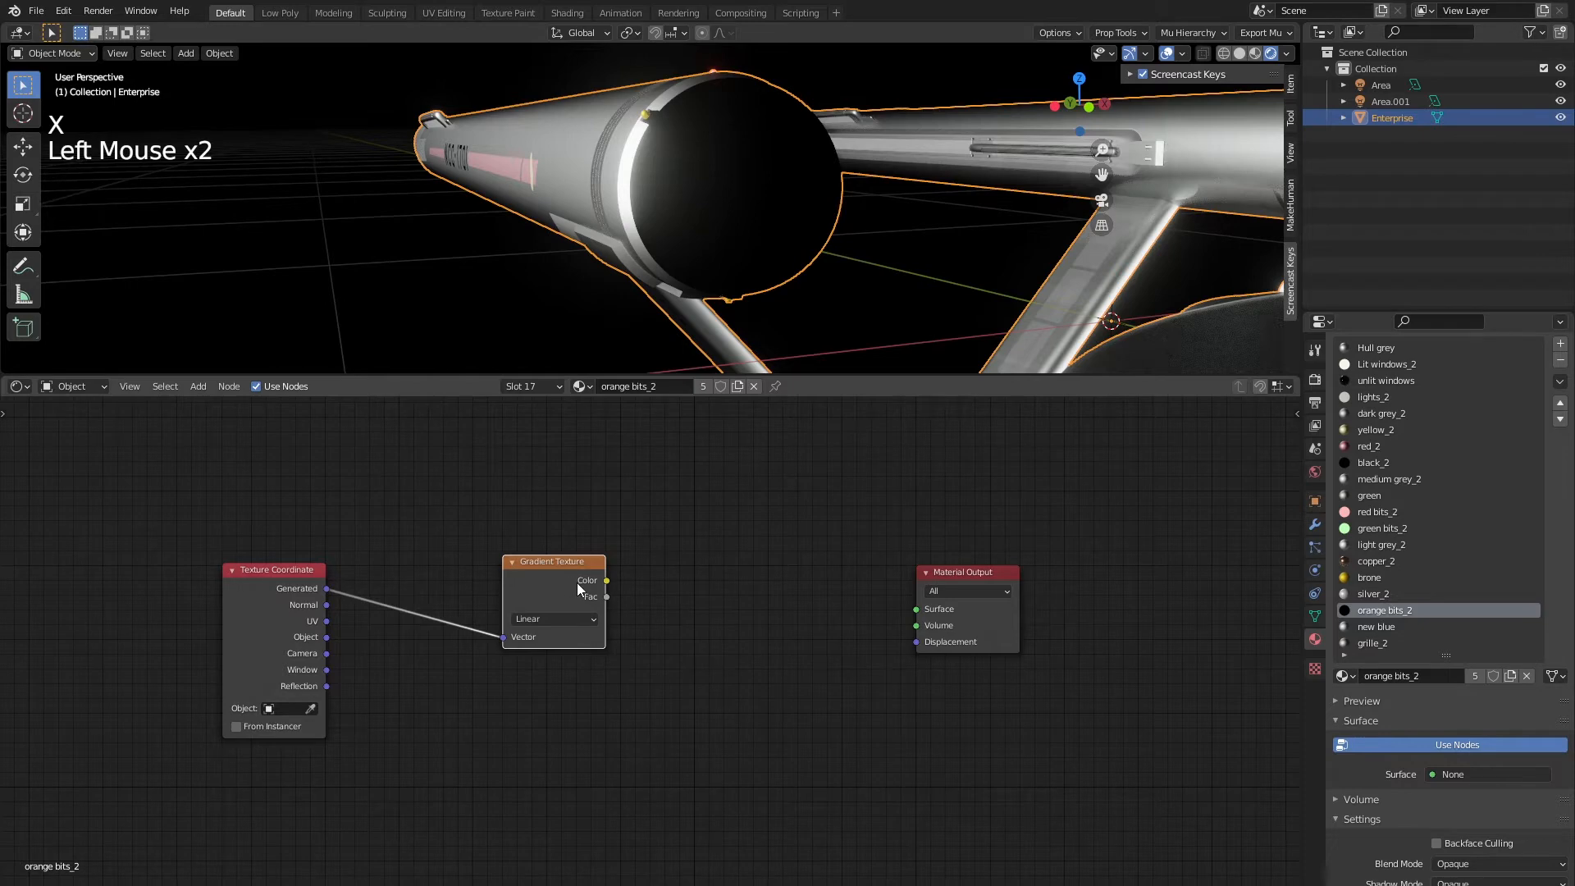
Preview the Gradient Texture and insert a Separate XYZ node between the Texture Coordinate and Gradient Texture nodes
{"action": "left_click", "coordinate": [574, 582], "text": "ctrl+shift"}
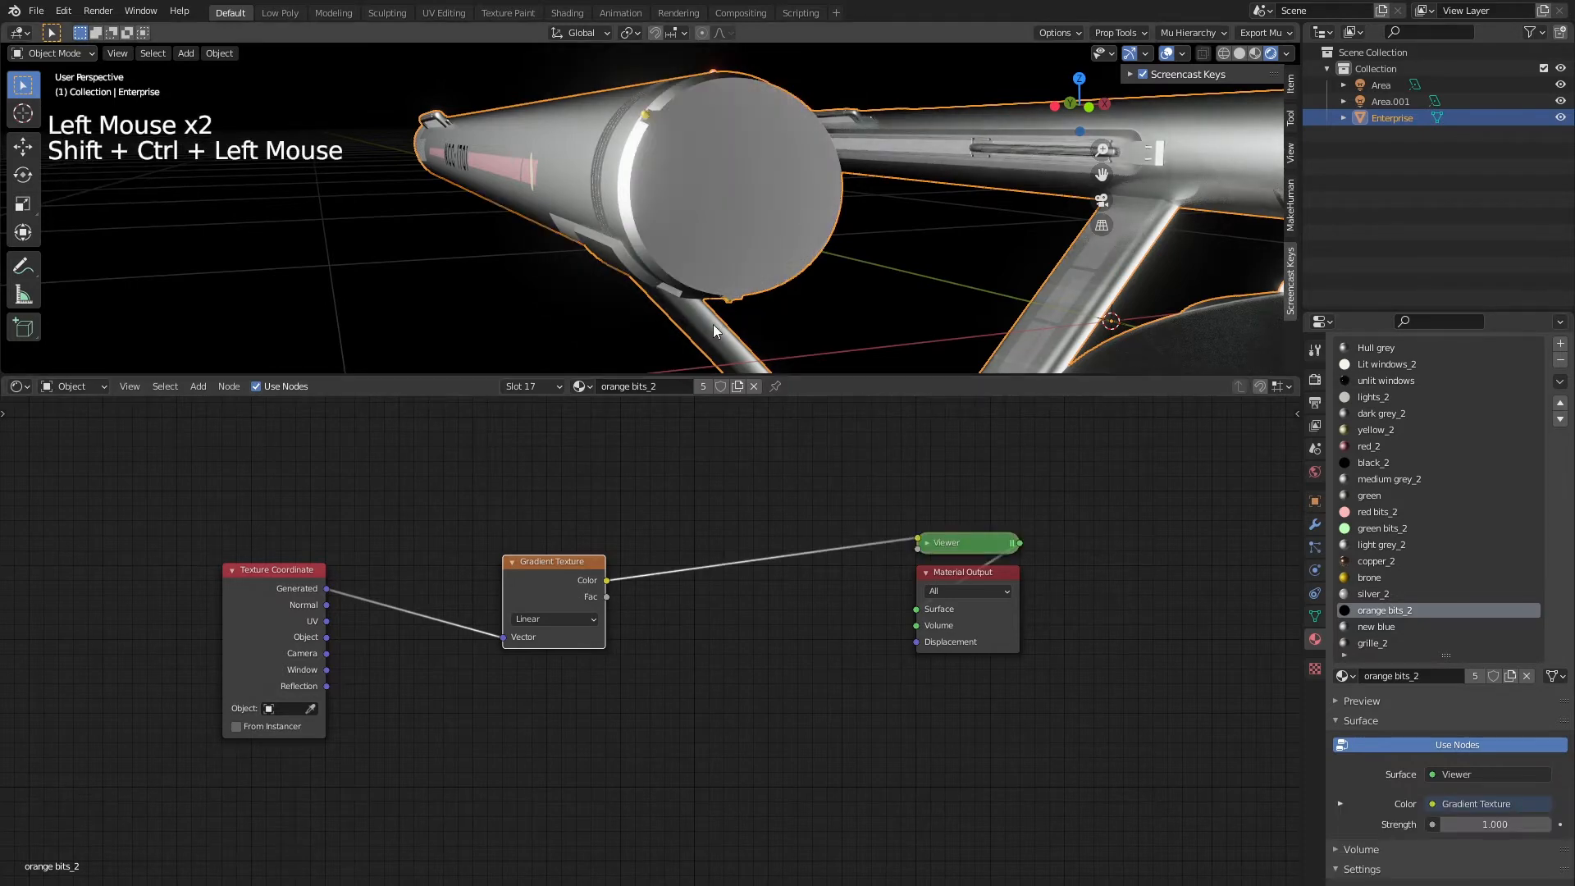
{"action": "middle_click_drag", "start_coordinate": [712, 323], "coordinate": [799, 249]}
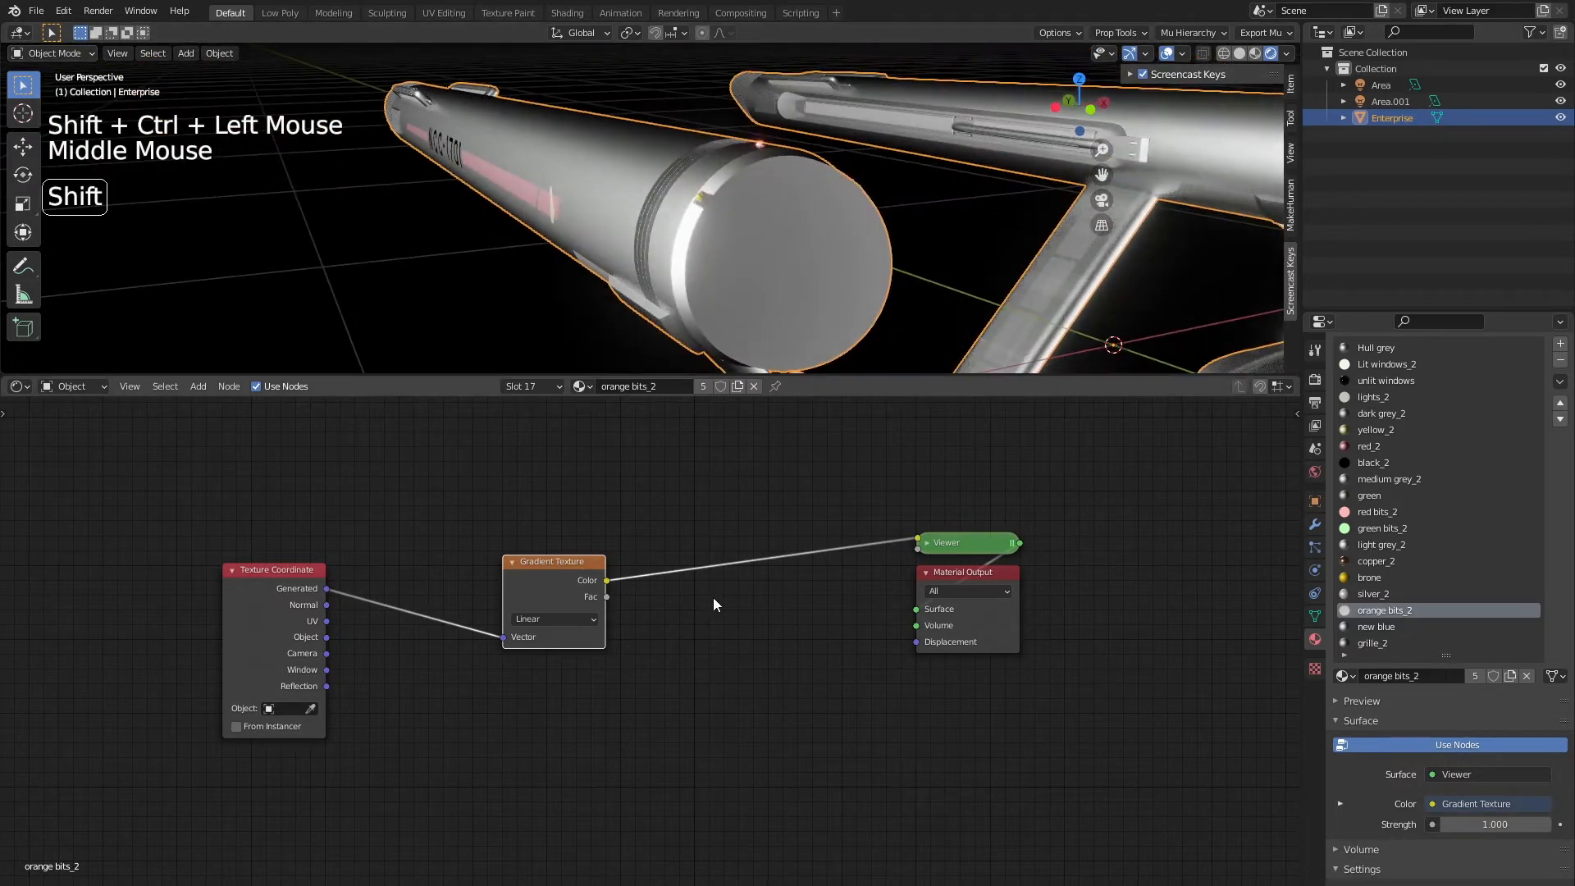
{"action": "key", "text": "shift+a"}
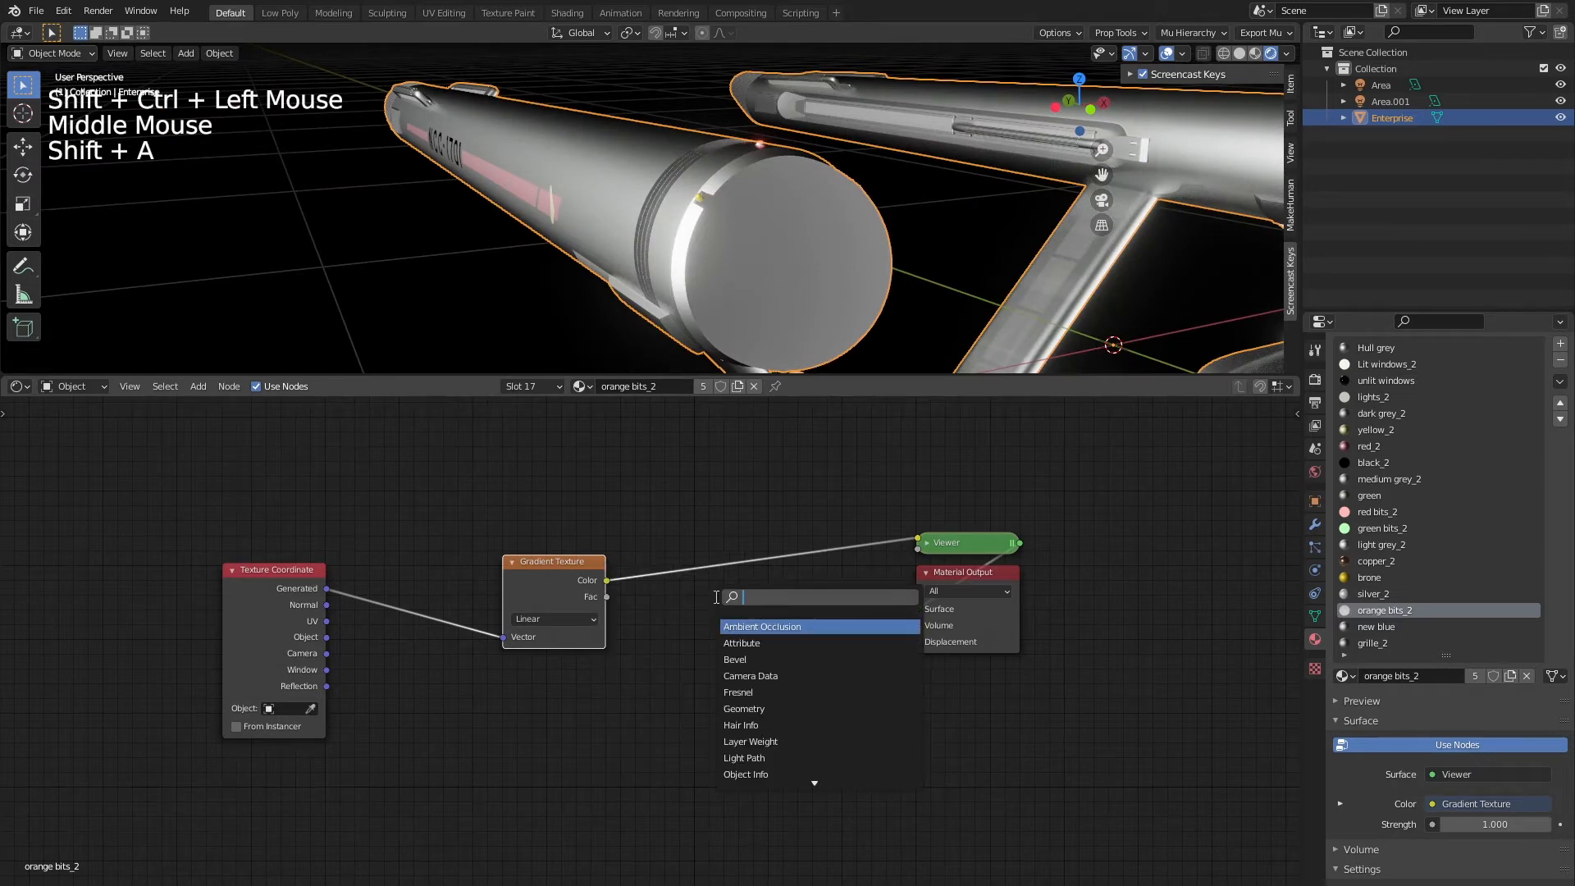
{"action": "type", "text": "sepa"}
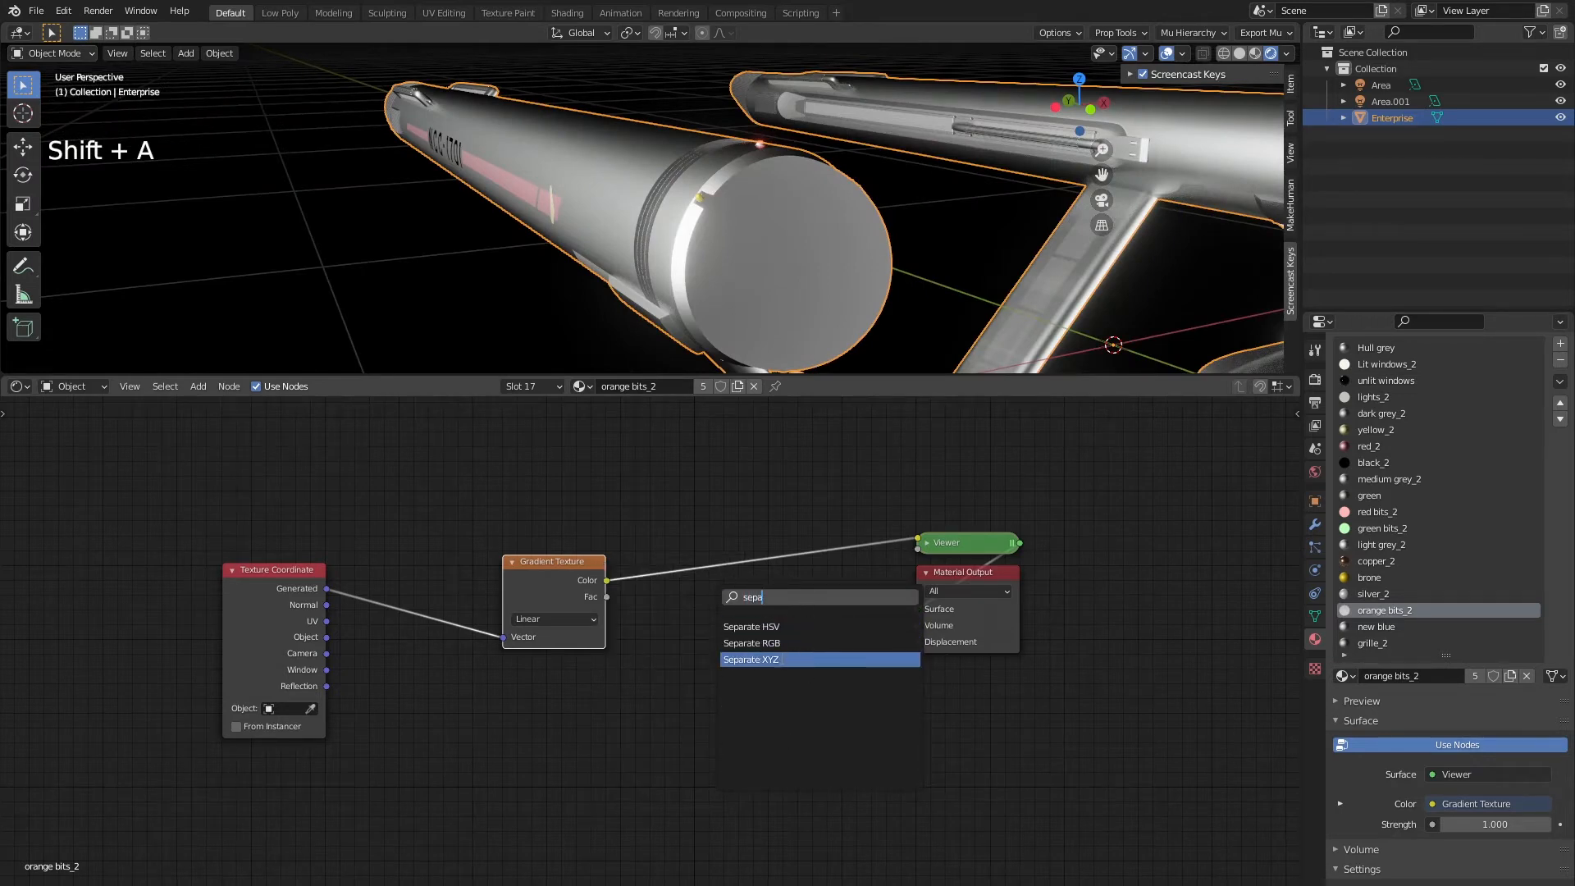
{"action": "key", "text": "Return"}
{"action": "left_click", "coordinate": [418, 599]}
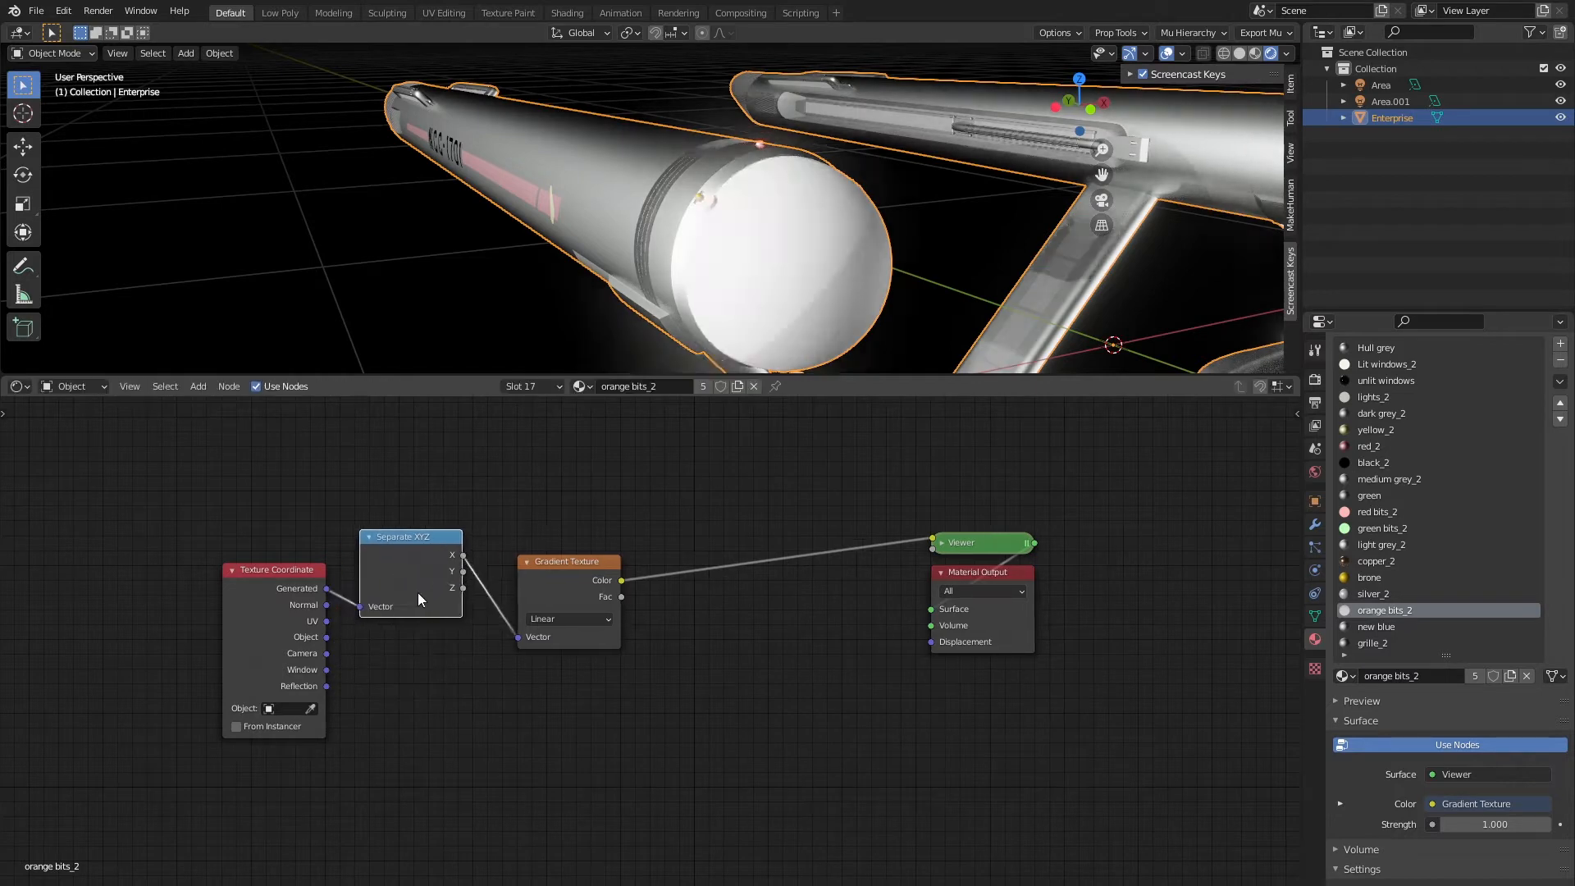
{"action": "middle_click_drag", "start_coordinate": [569, 616], "coordinate": [446, 628]}
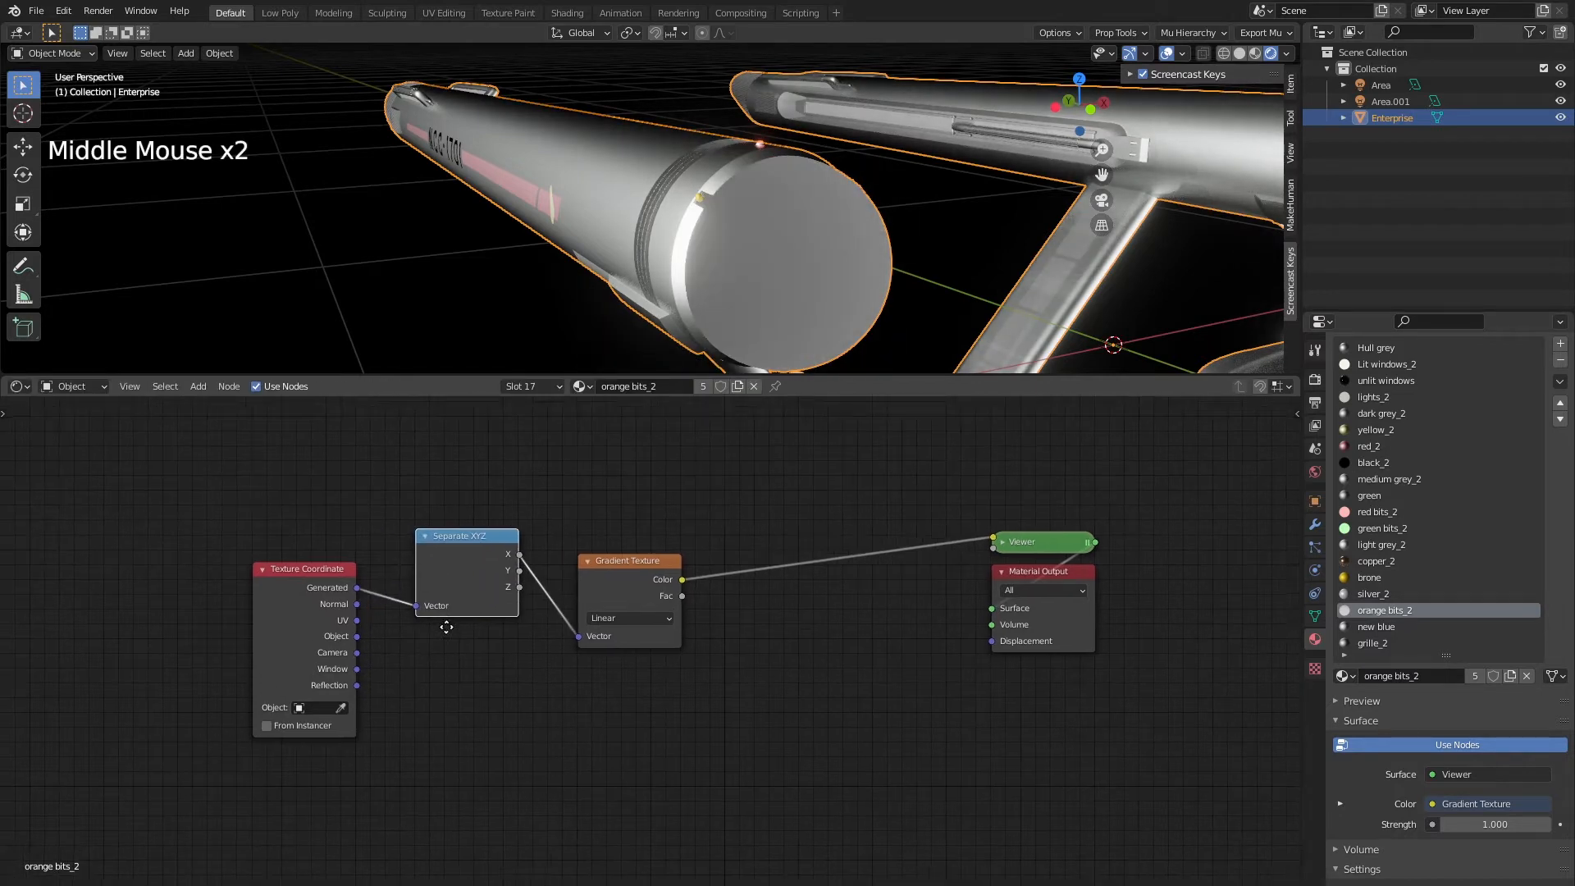
Preview the Separate XYZ node's X, Y and Z outputs one after another on the nacelle end cap
{"action": "left_click", "coordinate": [481, 574], "text": "ctrl+shift"}
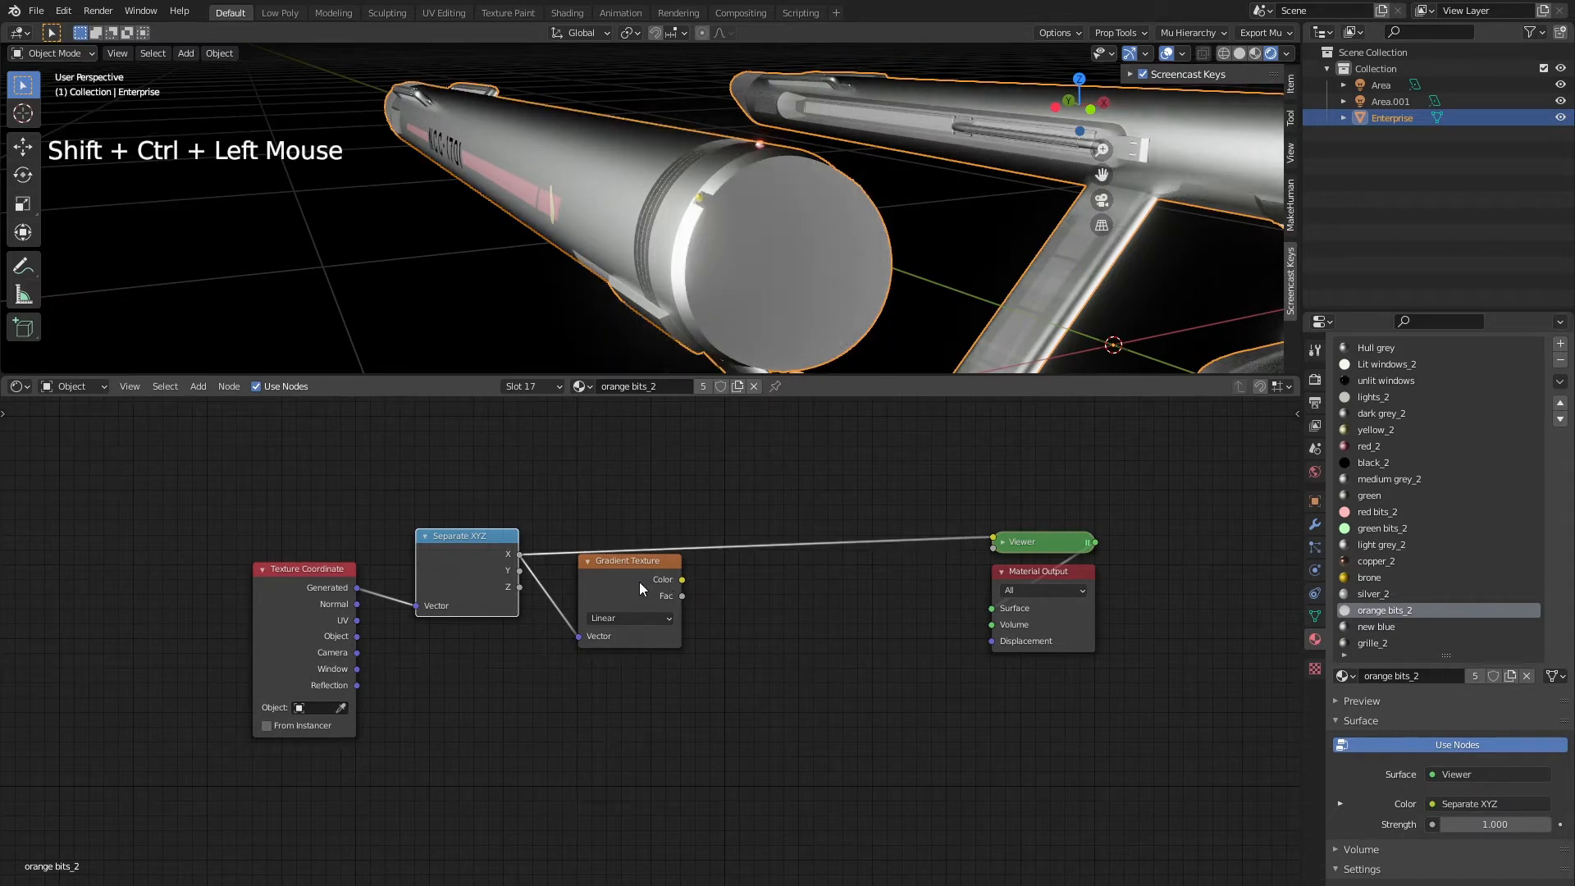
{"action": "left_click", "coordinate": [491, 571], "text": "ctrl+shift"}
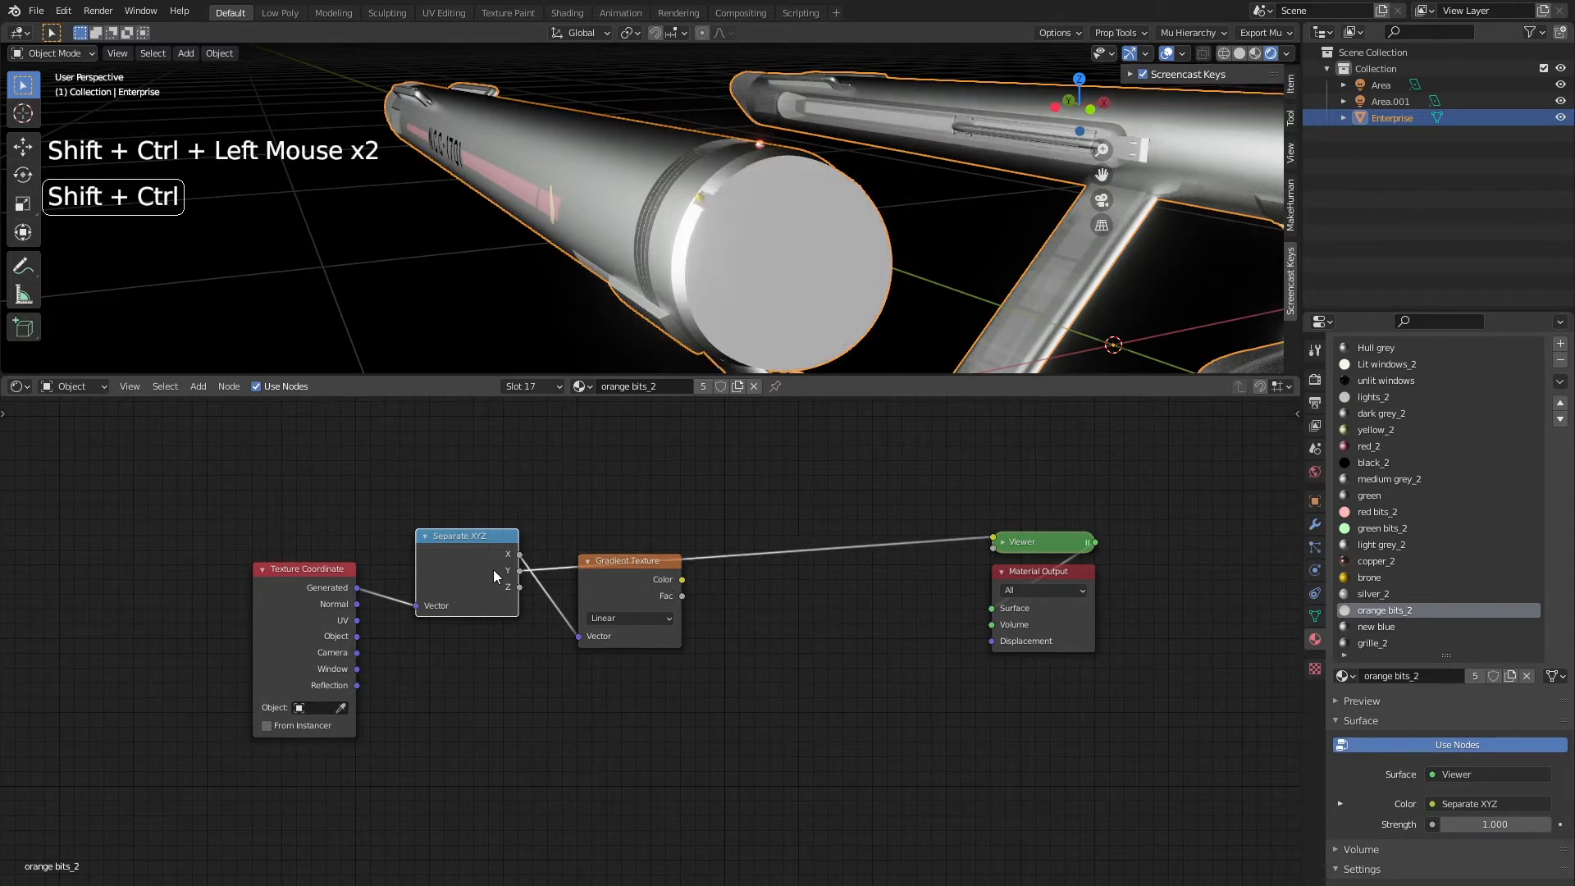
{"action": "left_click", "coordinate": [494, 572], "text": "ctrl+shift"}
Move the Texture Coordinate node away and insert a Mapping node between it and Separate XYZ
{"action": "left_click_drag", "start_coordinate": [293, 594], "coordinate": [127, 601]}
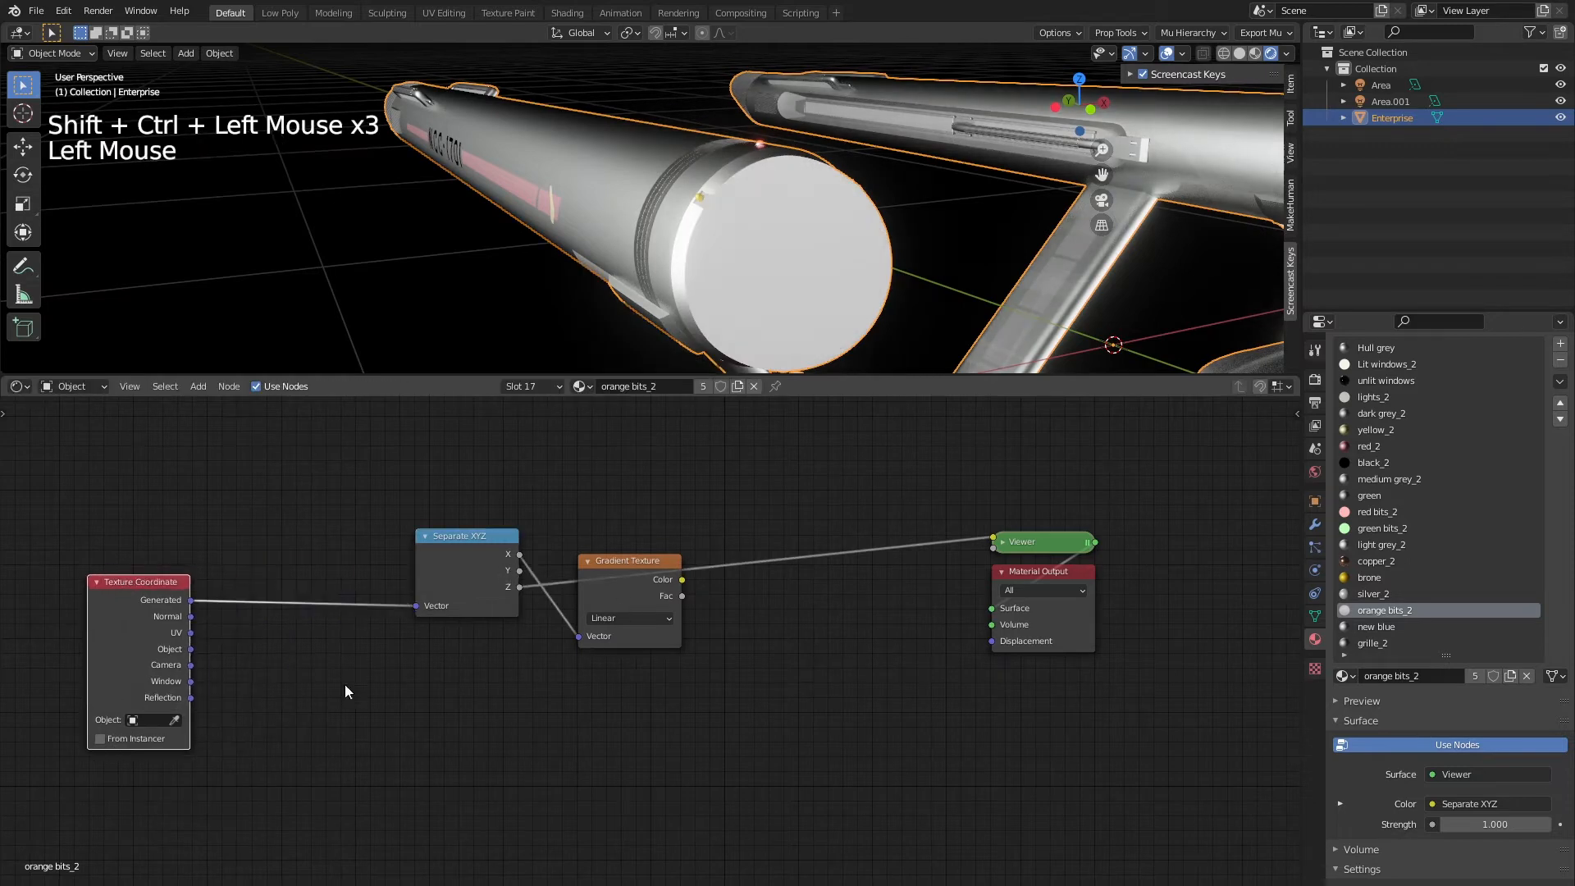
{"action": "middle_click_drag", "start_coordinate": [345, 689], "coordinate": [551, 670]}
{"action": "key", "text": "shift+a"}
{"action": "left_click", "coordinate": [540, 613]}
{"action": "type", "text": "m"}
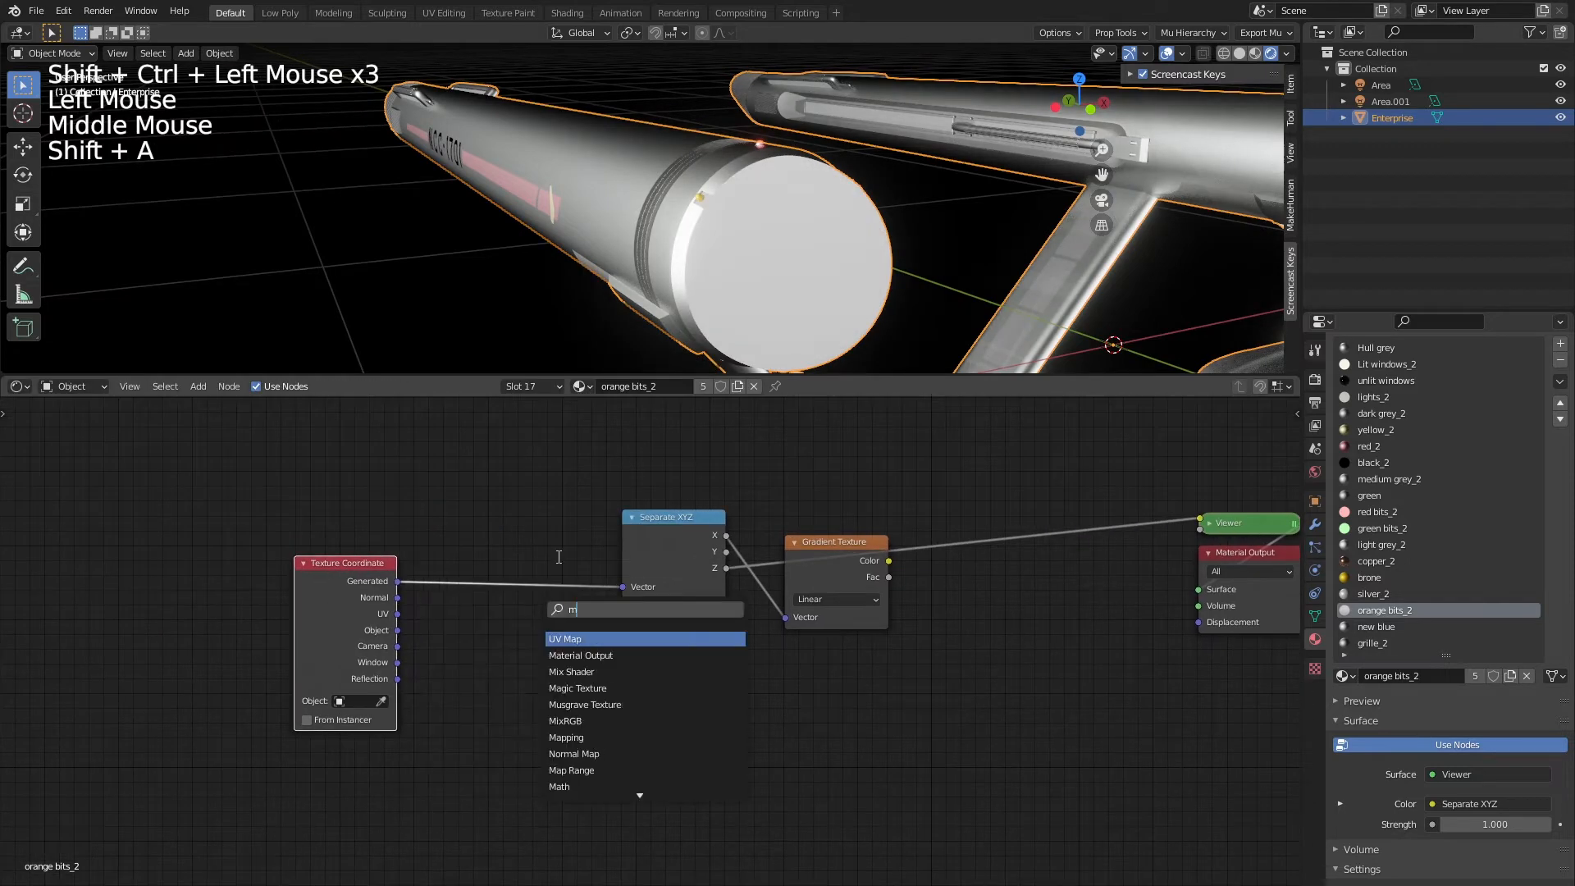
{"action": "type", "text": "app"}
{"action": "key", "text": "Return"}
{"action": "left_click", "coordinate": [509, 523]}
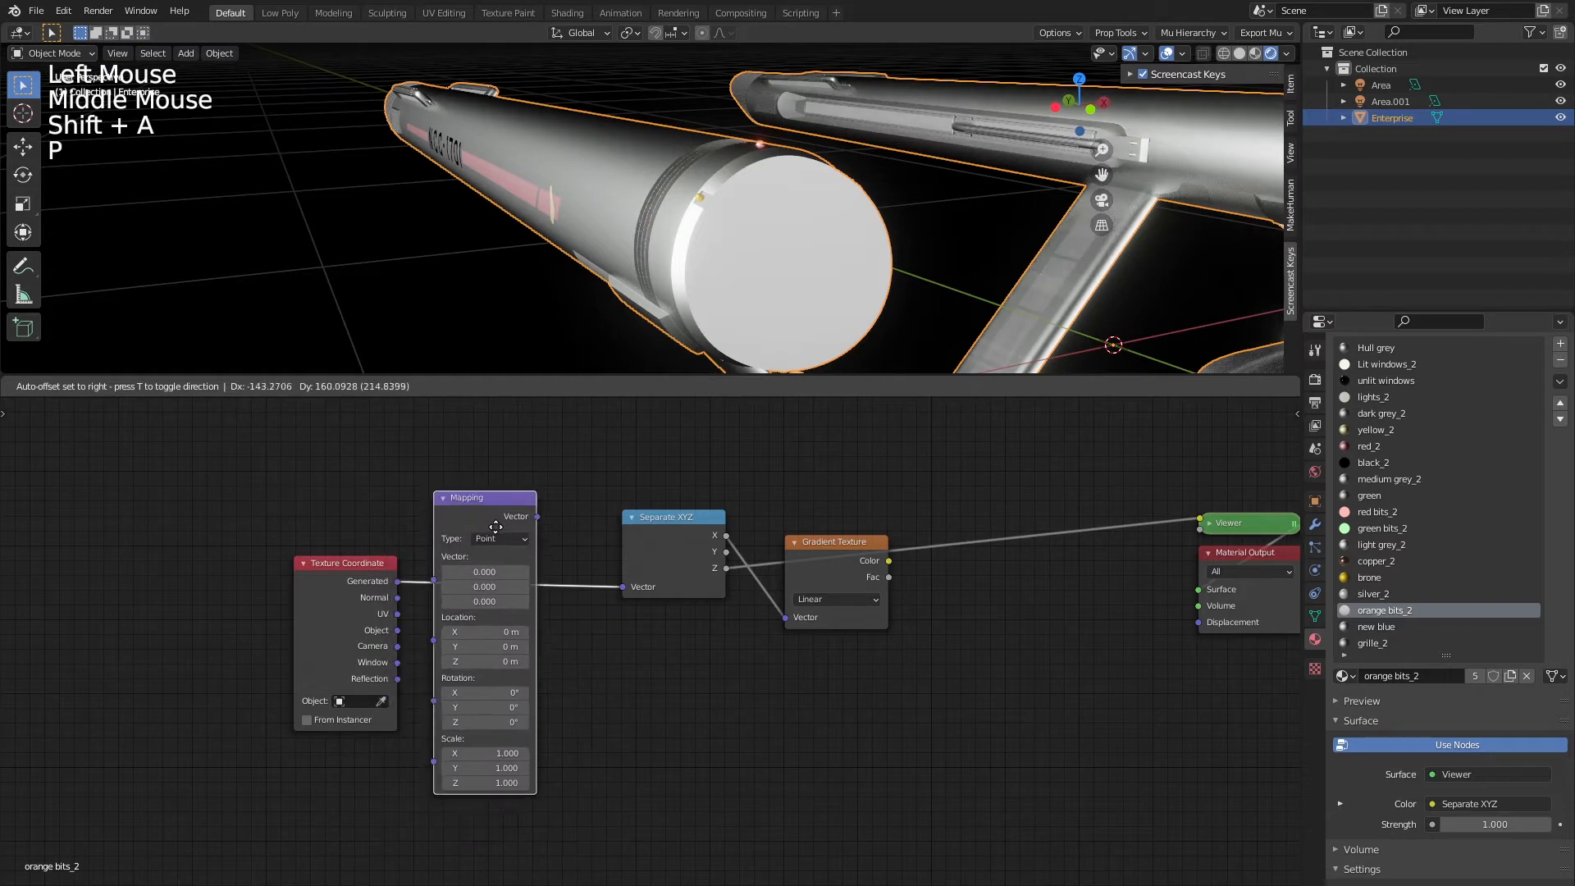
{"action": "middle_click_drag", "start_coordinate": [689, 743], "coordinate": [621, 742]}
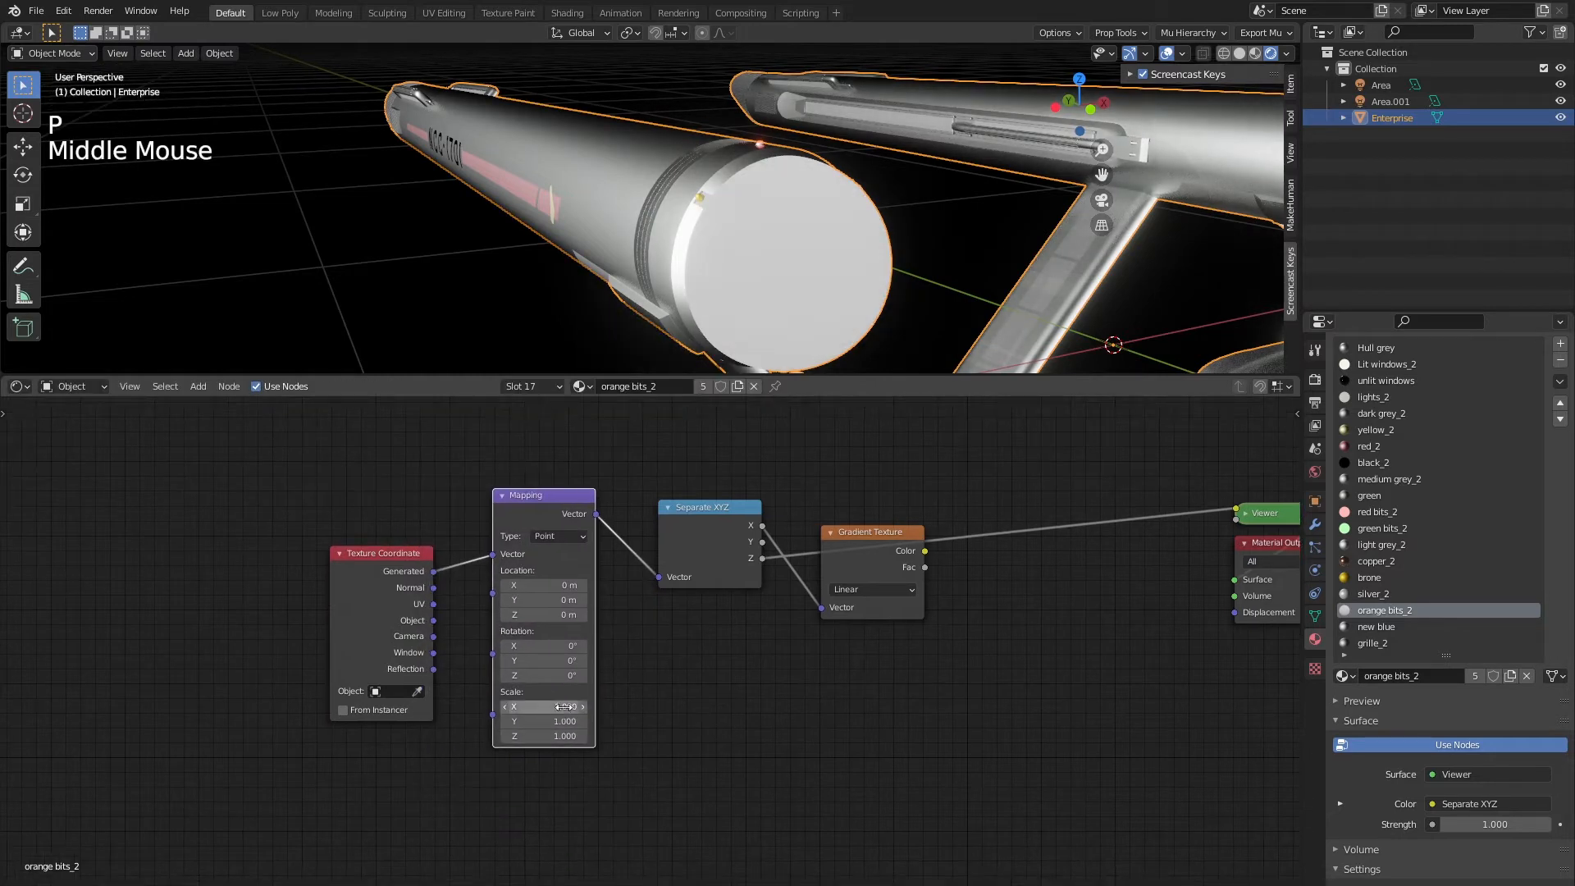
Set the Mapping node's scale to -0.700 on all axes and preview the Separate XYZ's X and Y outputs
{"action": "mouse_move", "coordinate": [561, 704]}
{"action": "left_mouse_down"}
{"action": "mouse_move", "coordinate": [556, 736]}
{"action": "mouse_move", "coordinate": [525, 735]}
{"action": "left_mouse_up"}
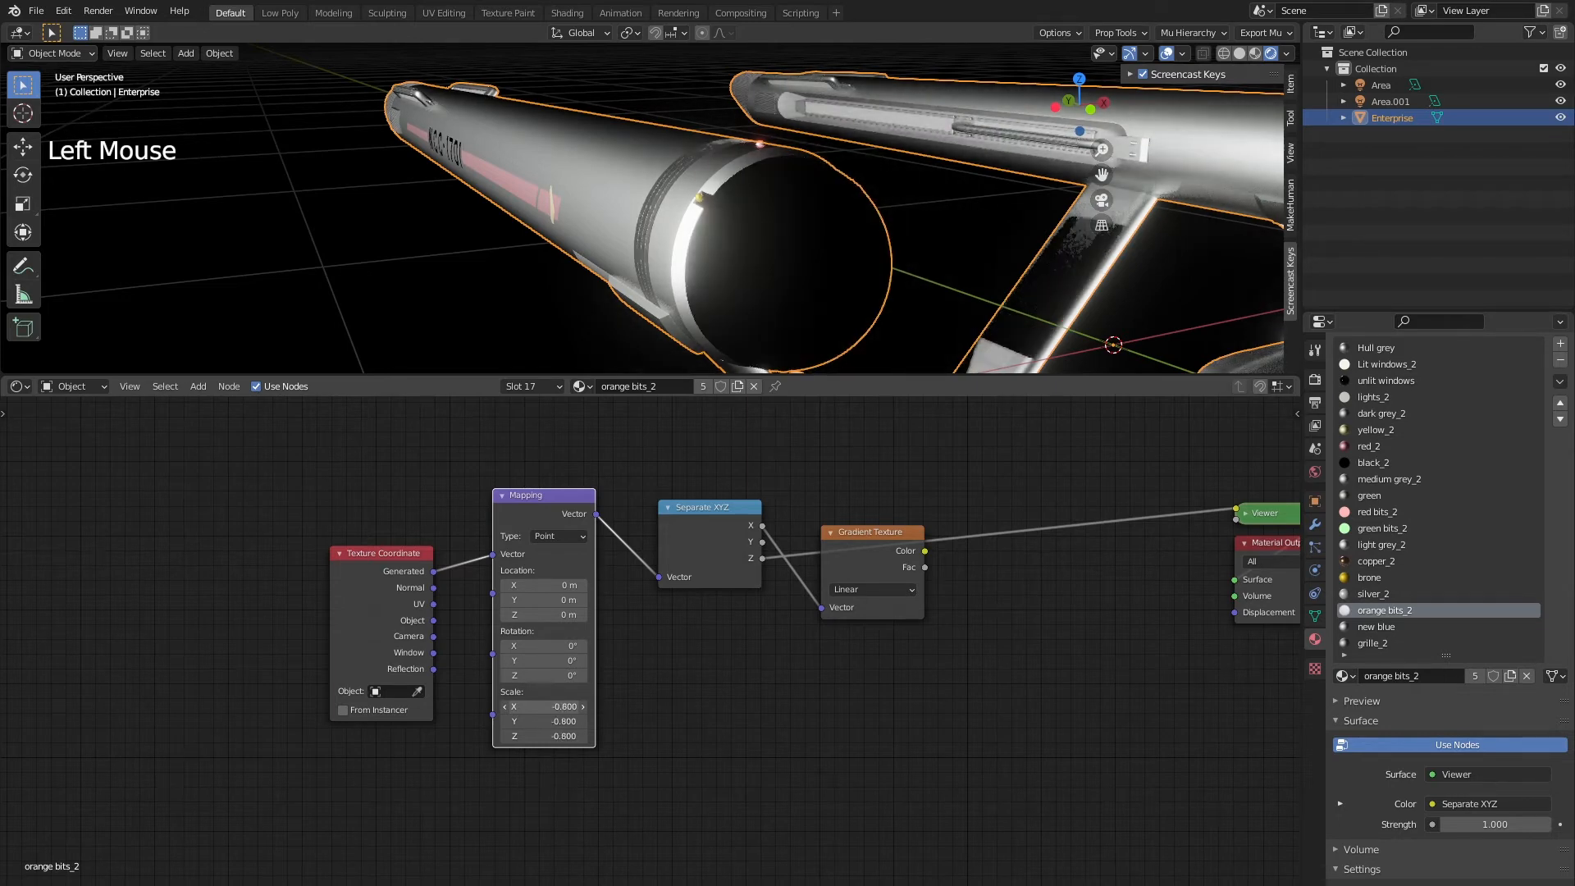
{"action": "left_click", "coordinate": [716, 528], "text": "ctrl+shift"}
{"action": "left_click", "coordinate": [718, 538], "text": "ctrl+shift"}
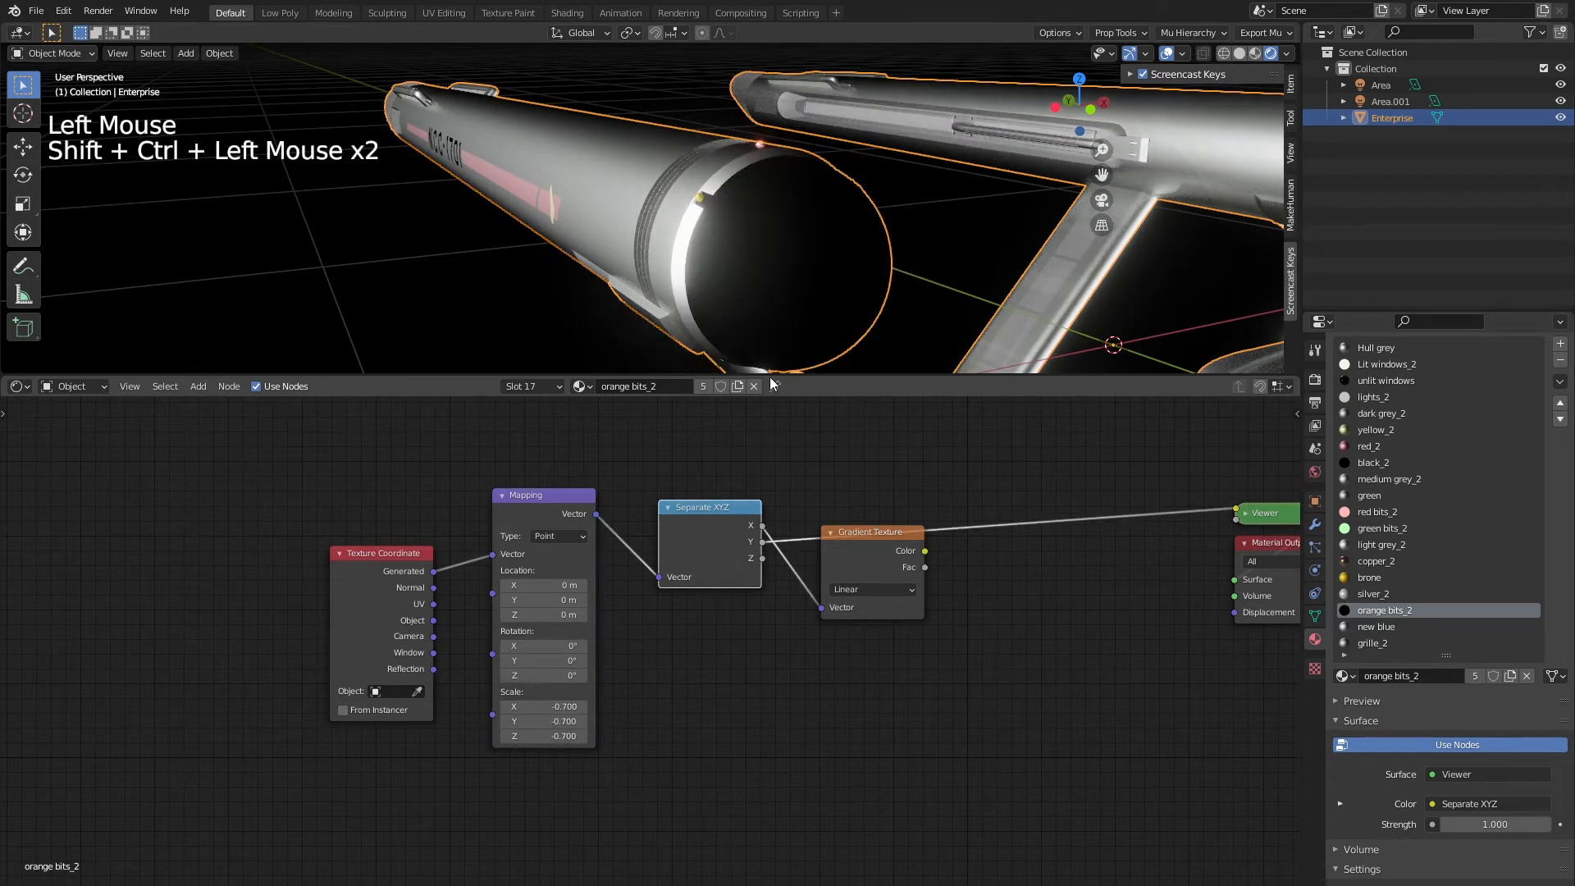
{"action": "middle_click_drag", "start_coordinate": [769, 368], "coordinate": [765, 293]}
Delete the Mapping node and reconnect the Generated output directly to the Separate XYZ's Vector input
{"action": "left_click", "coordinate": [557, 498]}
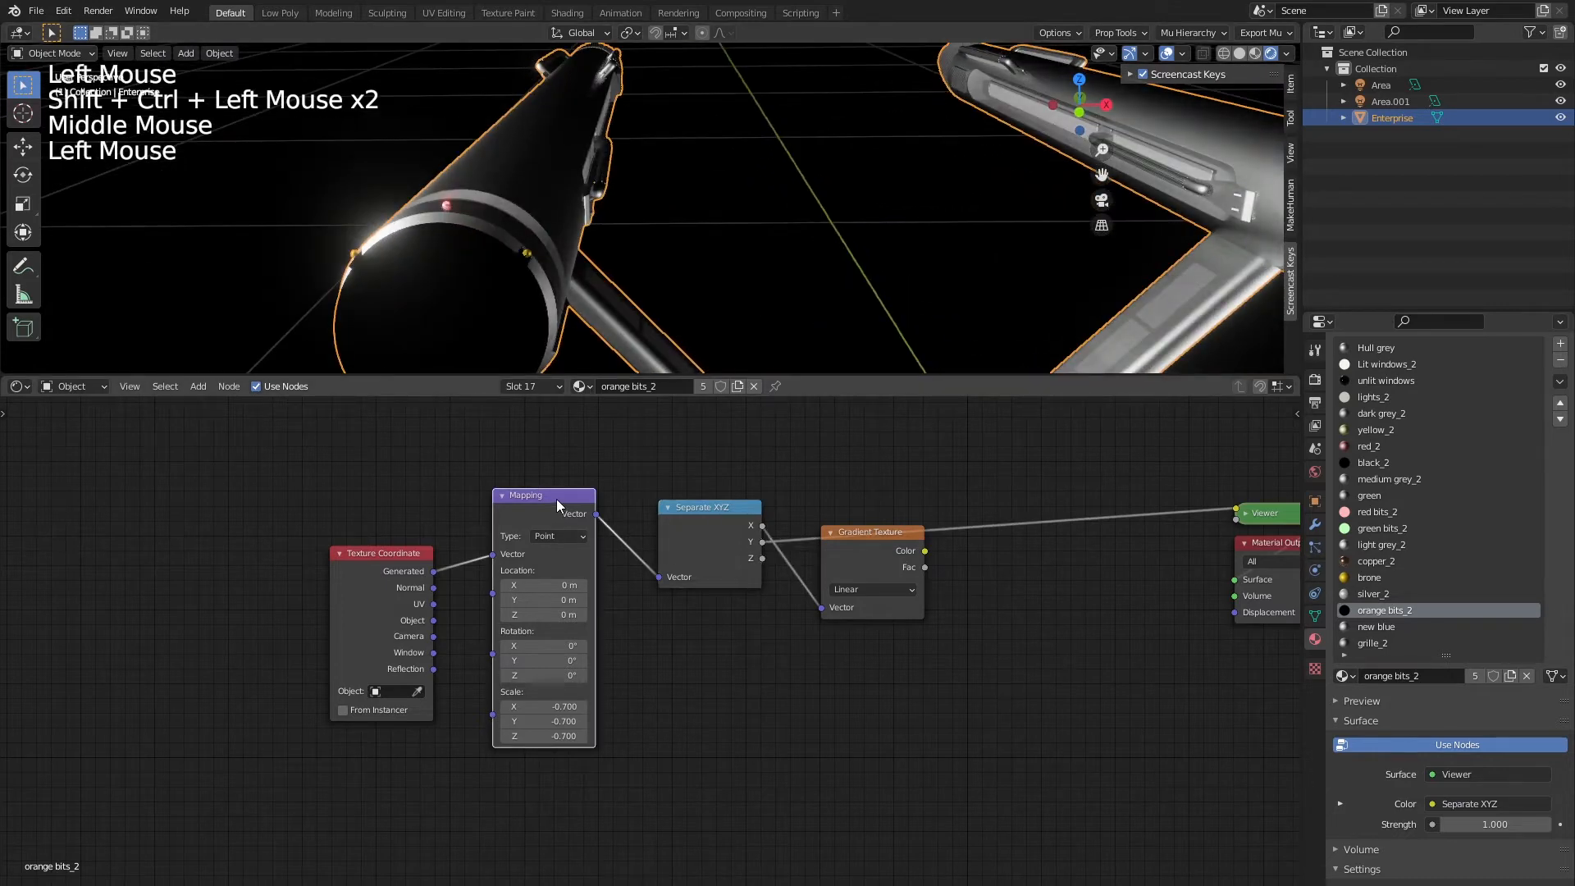
{"action": "key", "text": "x"}
{"action": "left_click_drag", "start_coordinate": [434, 571], "coordinate": [664, 601]}
Move Separate XYZ closer to Texture Coordinate and lift the Gradient Texture node clear of the Viewer link
{"action": "middle_click_drag", "start_coordinate": [762, 702], "coordinate": [700, 714]}
{"action": "left_click_drag", "start_coordinate": [637, 555], "coordinate": [485, 580]}
{"action": "left_click_drag", "start_coordinate": [818, 550], "coordinate": [669, 460]}
Add a ColorRamp node on the link leading into the Viewer
{"action": "key", "text": "shift+a"}
{"action": "left_click", "coordinate": [811, 598]}
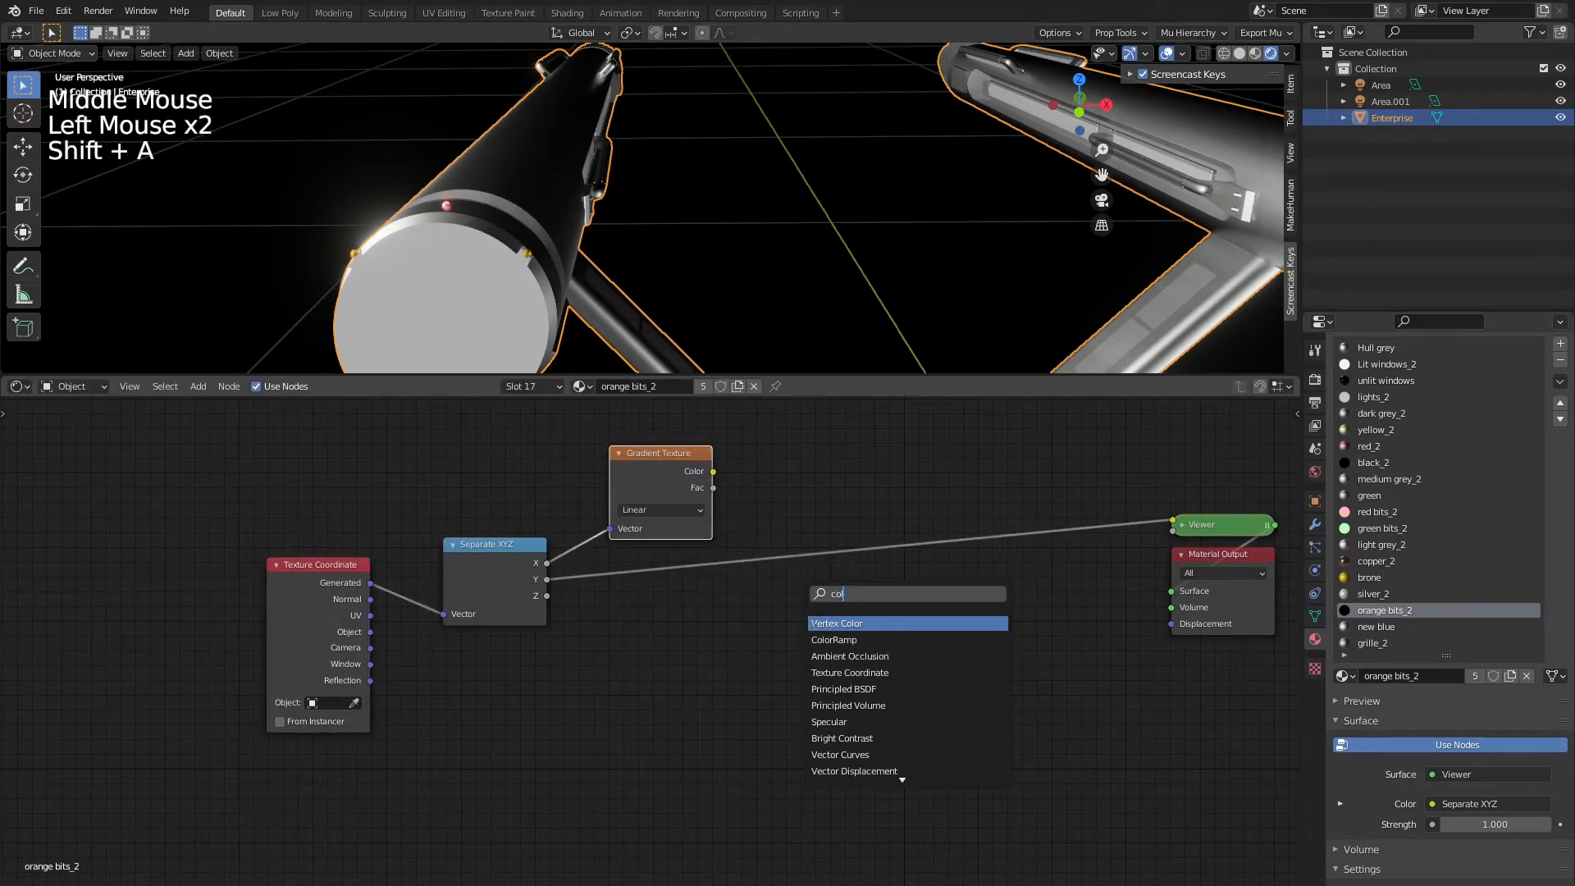
{"action": "key", "text": "Down"}
{"action": "key", "text": "Return"}
{"action": "left_click", "coordinate": [730, 482]}
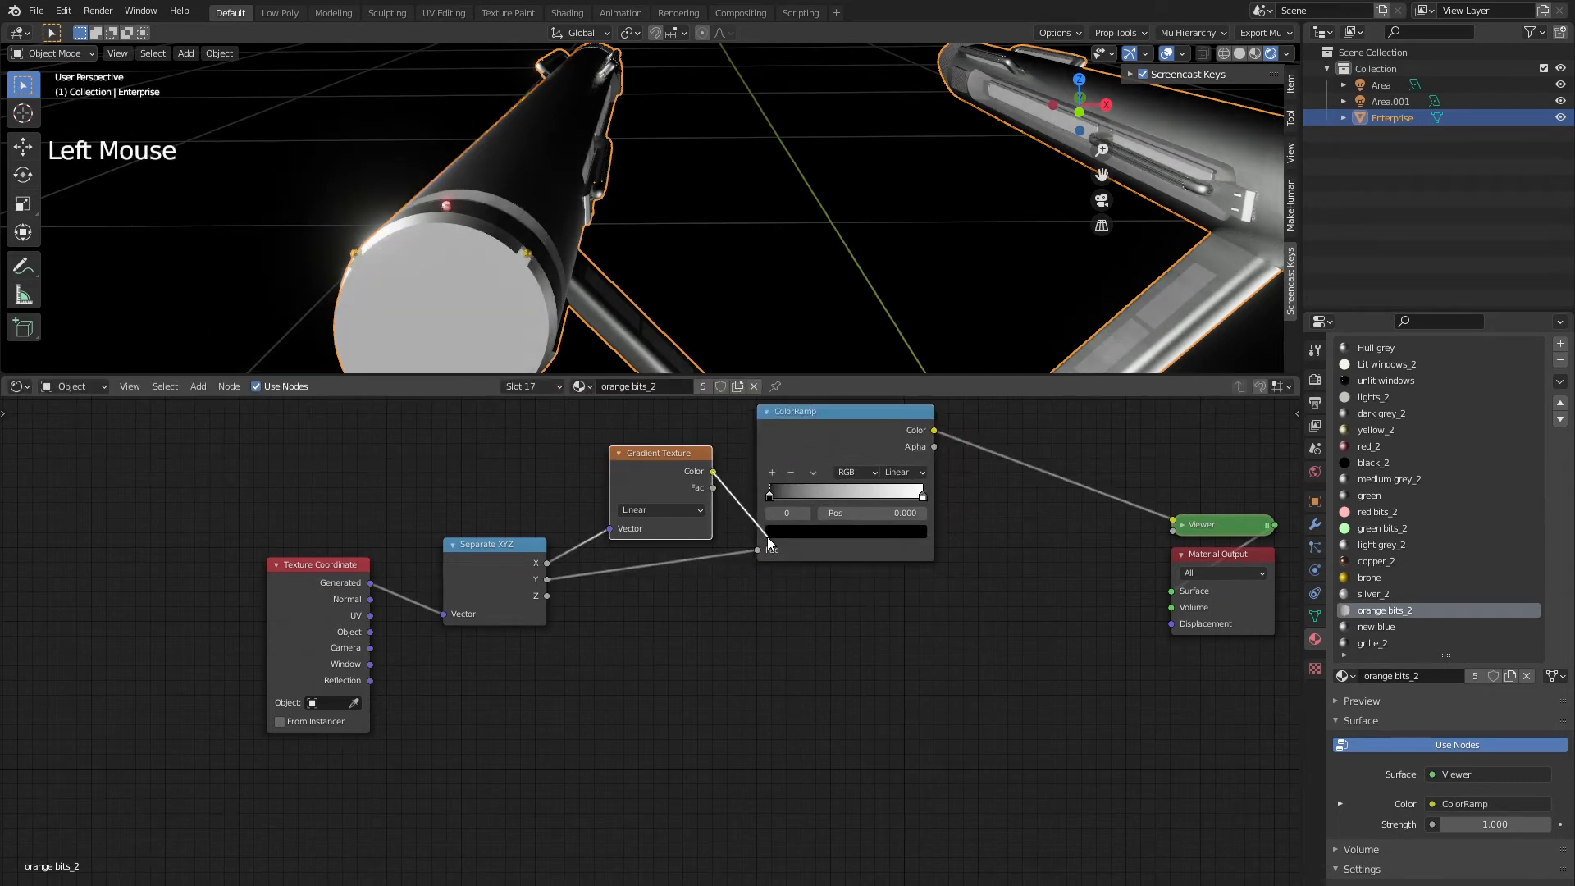
Connect the Gradient Texture's Color to the ColorRamp's Fac, bring the ramp stops closer together and set the black stop to about 0.173
{"action": "left_click_drag", "start_coordinate": [766, 537], "coordinate": [765, 546]}
{"action": "middle_click_drag", "start_coordinate": [765, 546], "coordinate": [754, 579]}
{"action": "left_click_drag", "start_coordinate": [849, 456], "coordinate": [825, 534]}
{"action": "left_click_drag", "start_coordinate": [887, 611], "coordinate": [766, 617]}
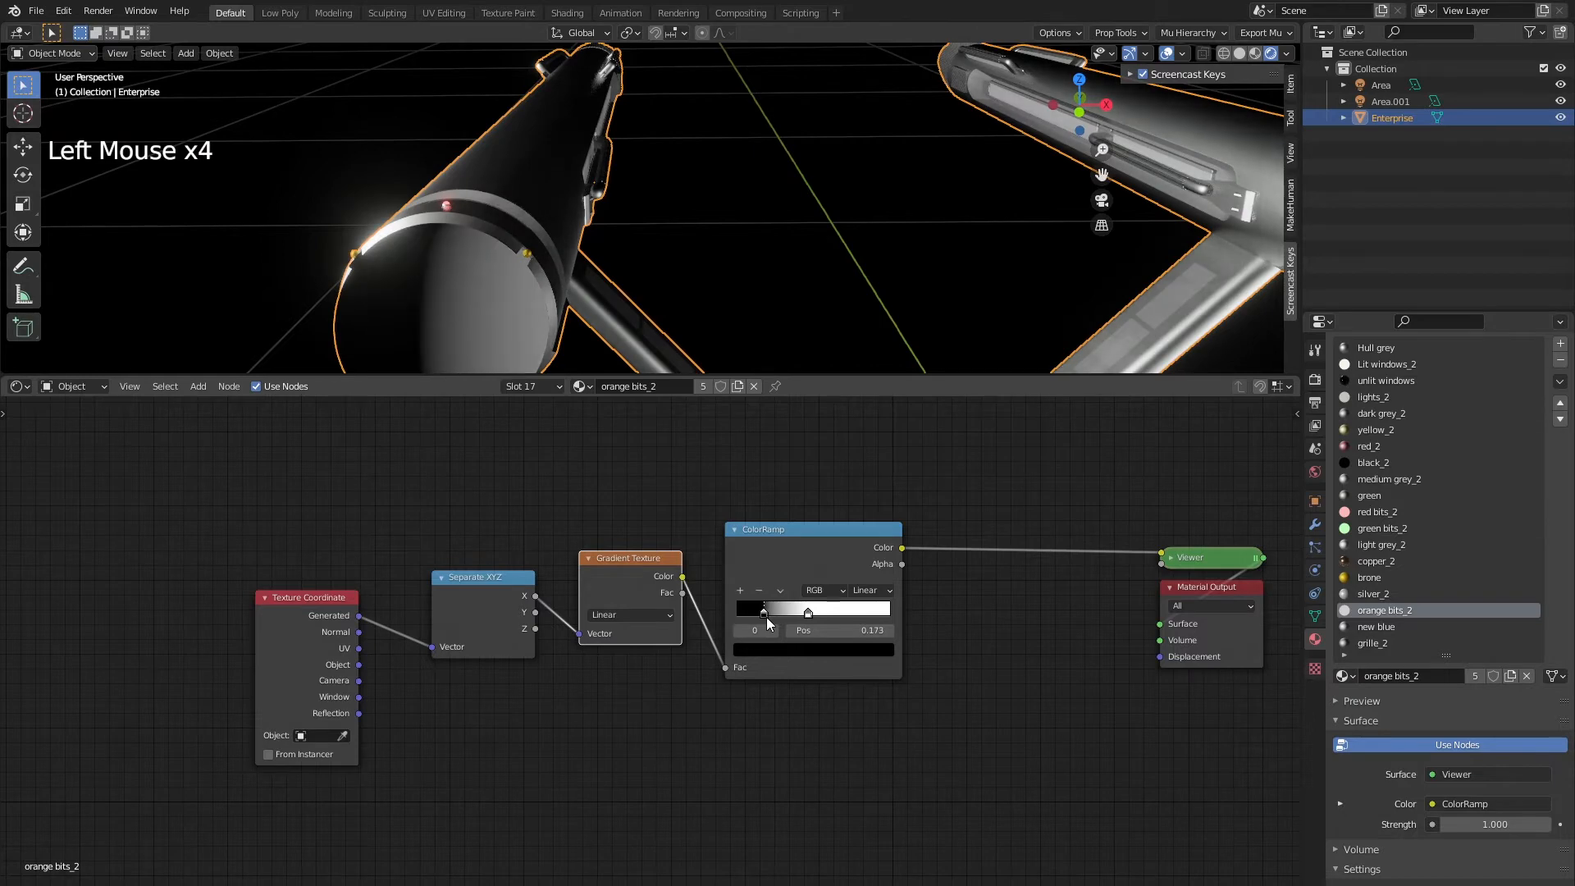
Try feeding the Gradient Texture's Vector input from Separate XYZ's Y output and from its Z output
{"action": "middle_click_drag", "start_coordinate": [484, 311], "coordinate": [516, 250]}
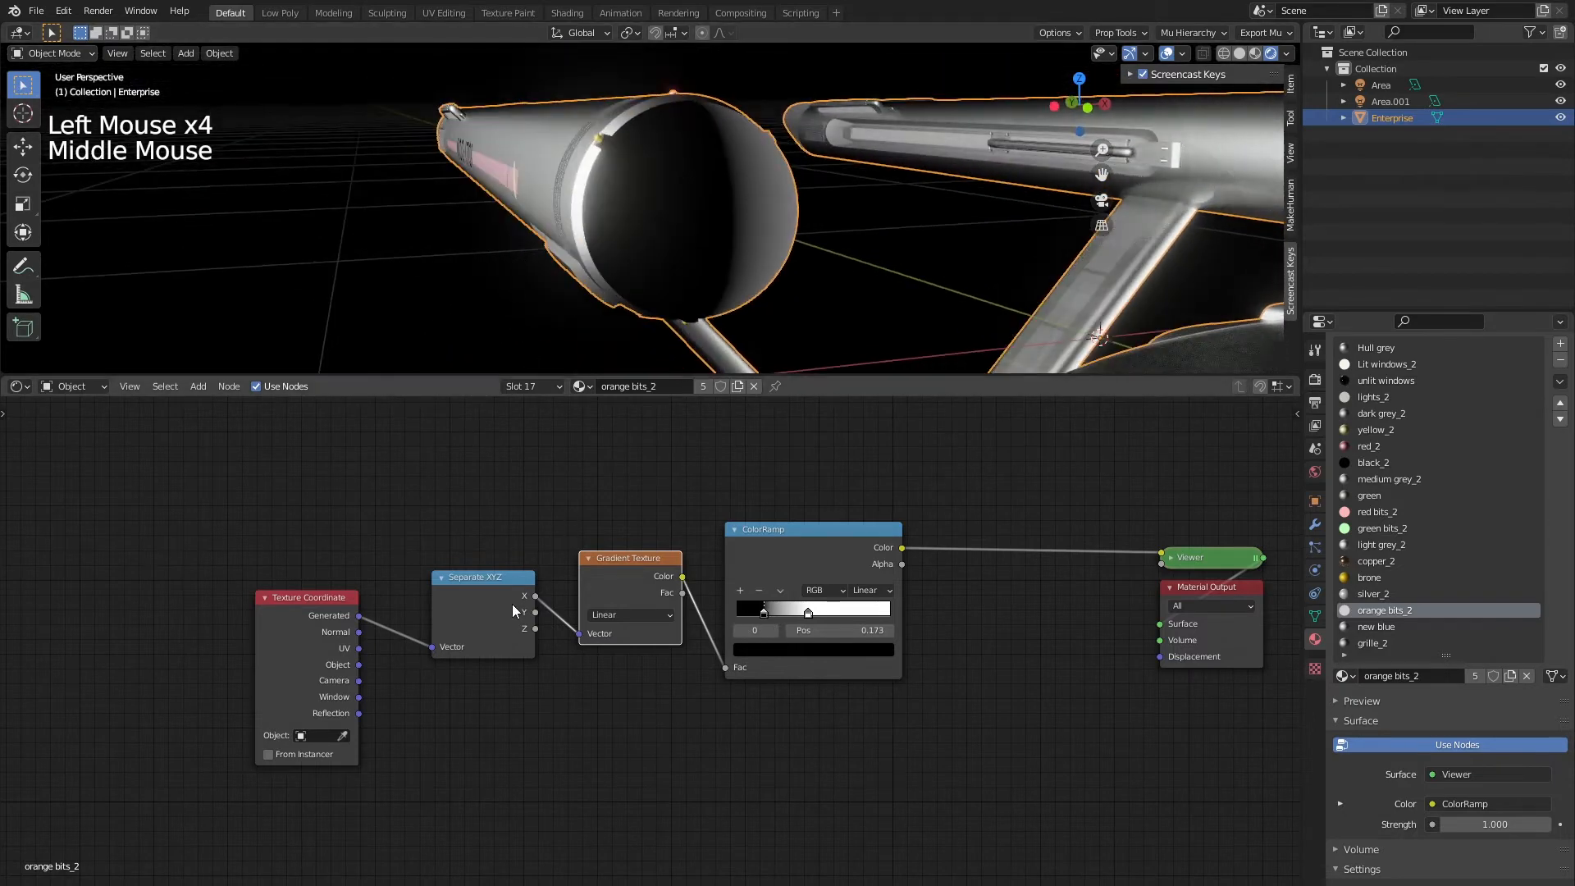
{"action": "middle_click_drag", "start_coordinate": [661, 289], "coordinate": [692, 328]}
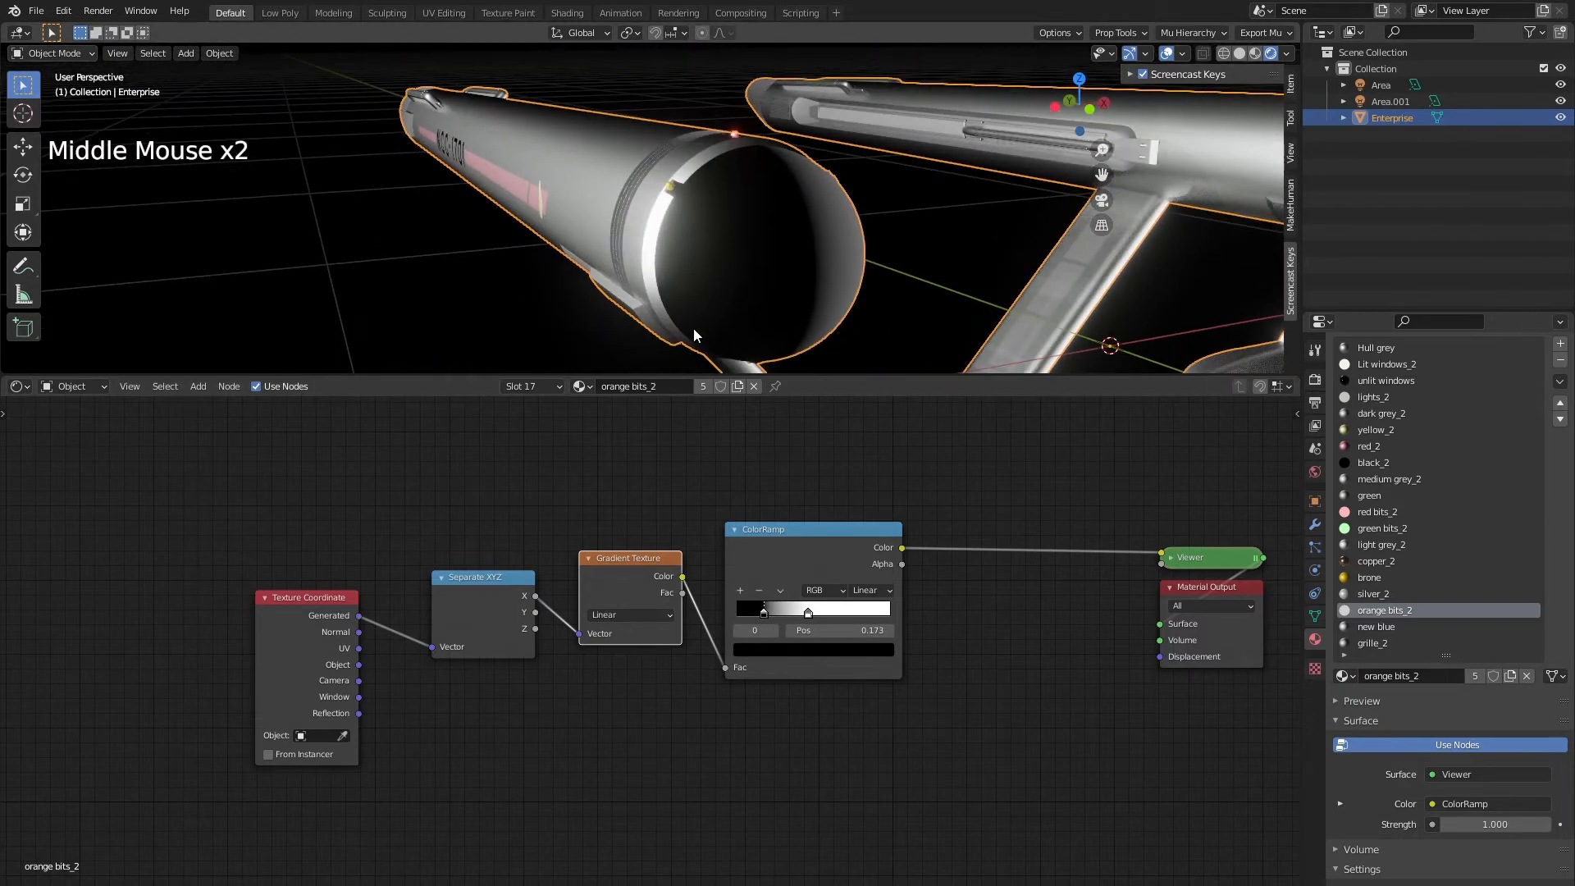
{"action": "left_click", "coordinate": [535, 608]}
{"action": "left_click_drag", "start_coordinate": [575, 632], "coordinate": [578, 633]}
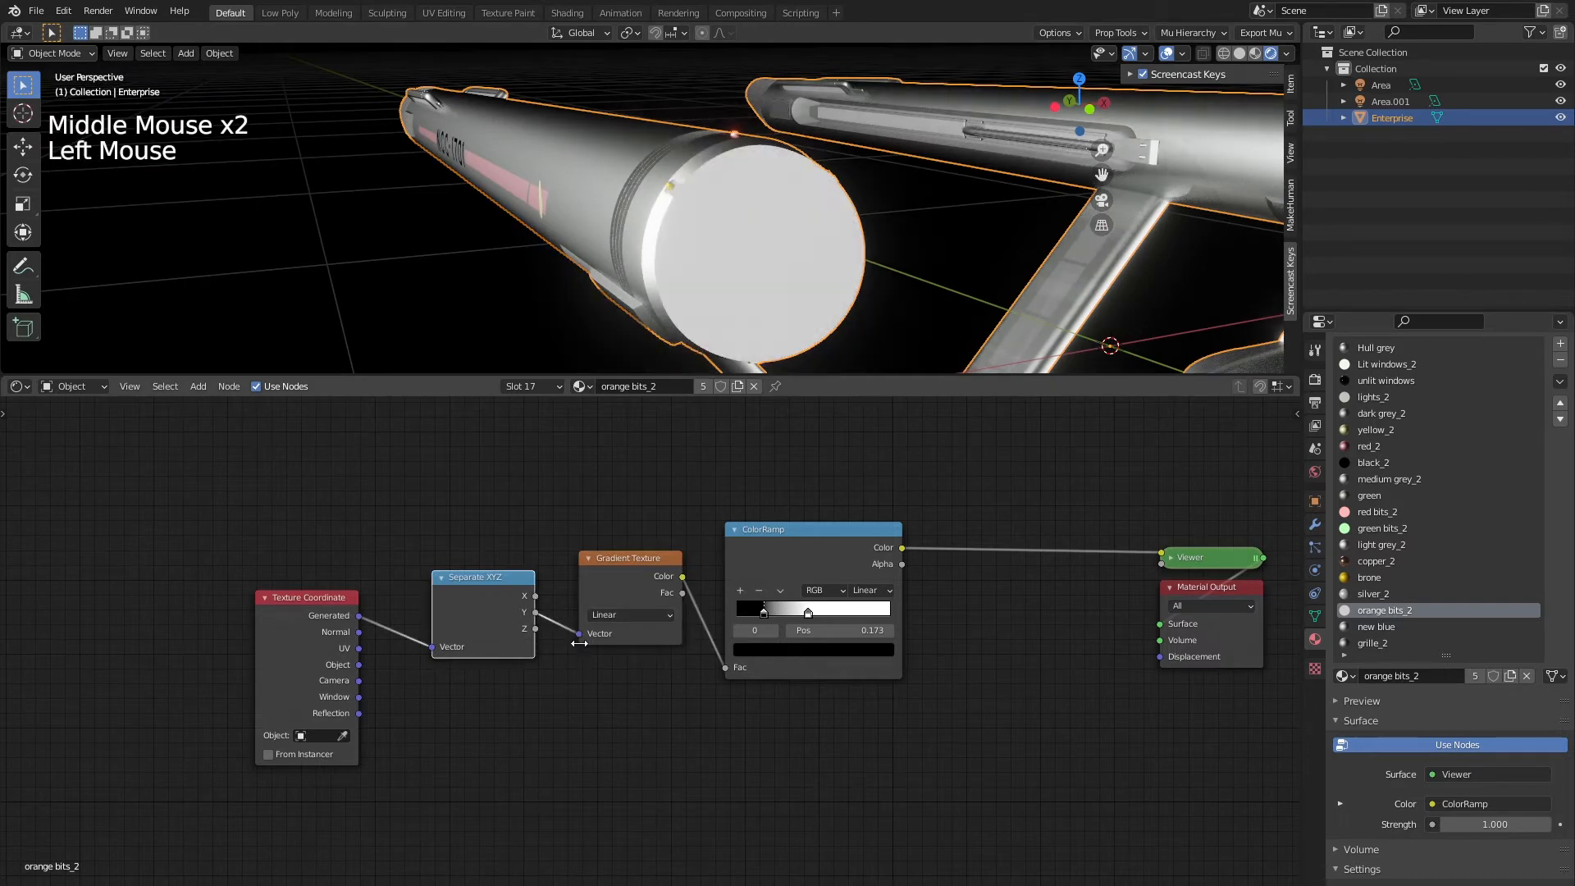
{"action": "middle_click_drag", "start_coordinate": [574, 360], "coordinate": [640, 311]}
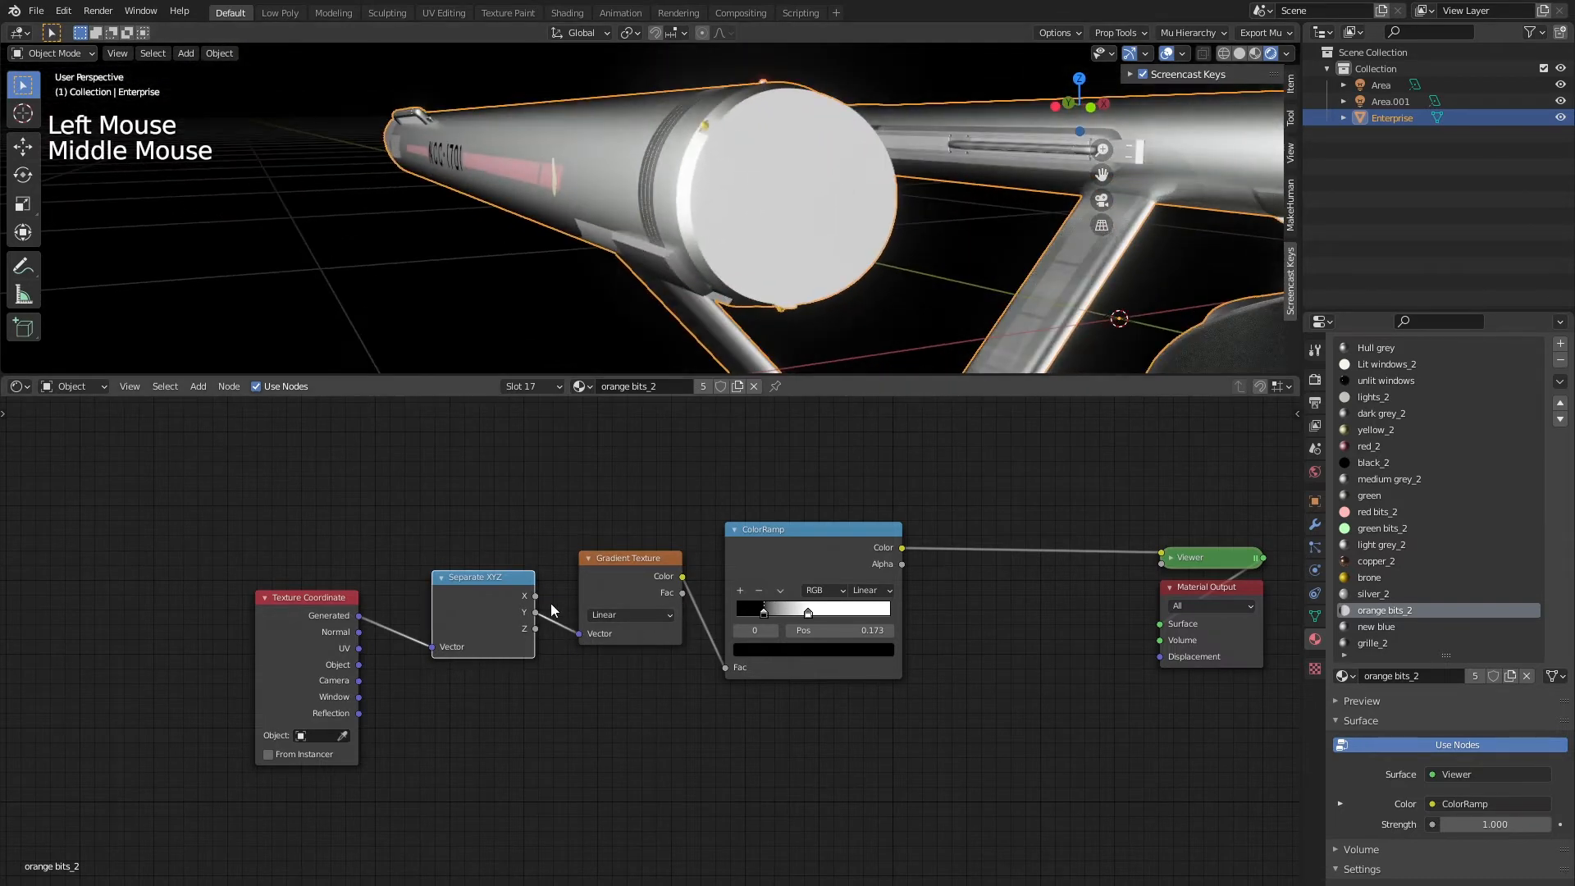
{"action": "left_click_drag", "start_coordinate": [570, 629], "coordinate": [576, 633]}
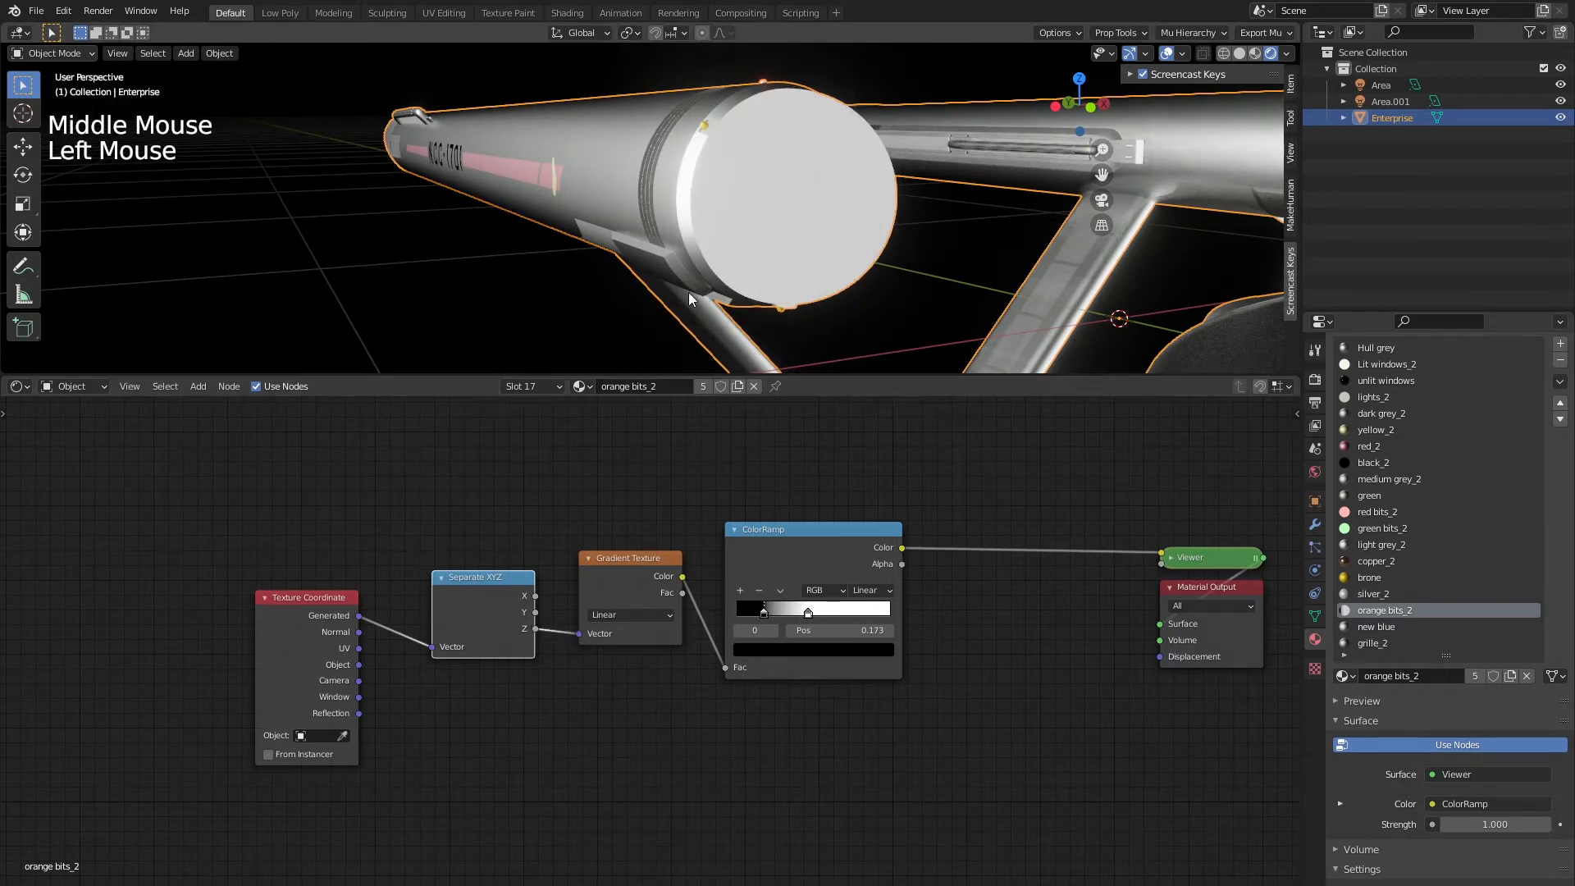
Set the ColorRamp's white stop to 1.000 and its black stop to about 0.805
{"action": "middle_click_drag", "start_coordinate": [722, 246], "coordinate": [685, 250]}
{"action": "left_click_drag", "start_coordinate": [770, 613], "coordinate": [903, 618]}
{"action": "left_click", "coordinate": [808, 614]}
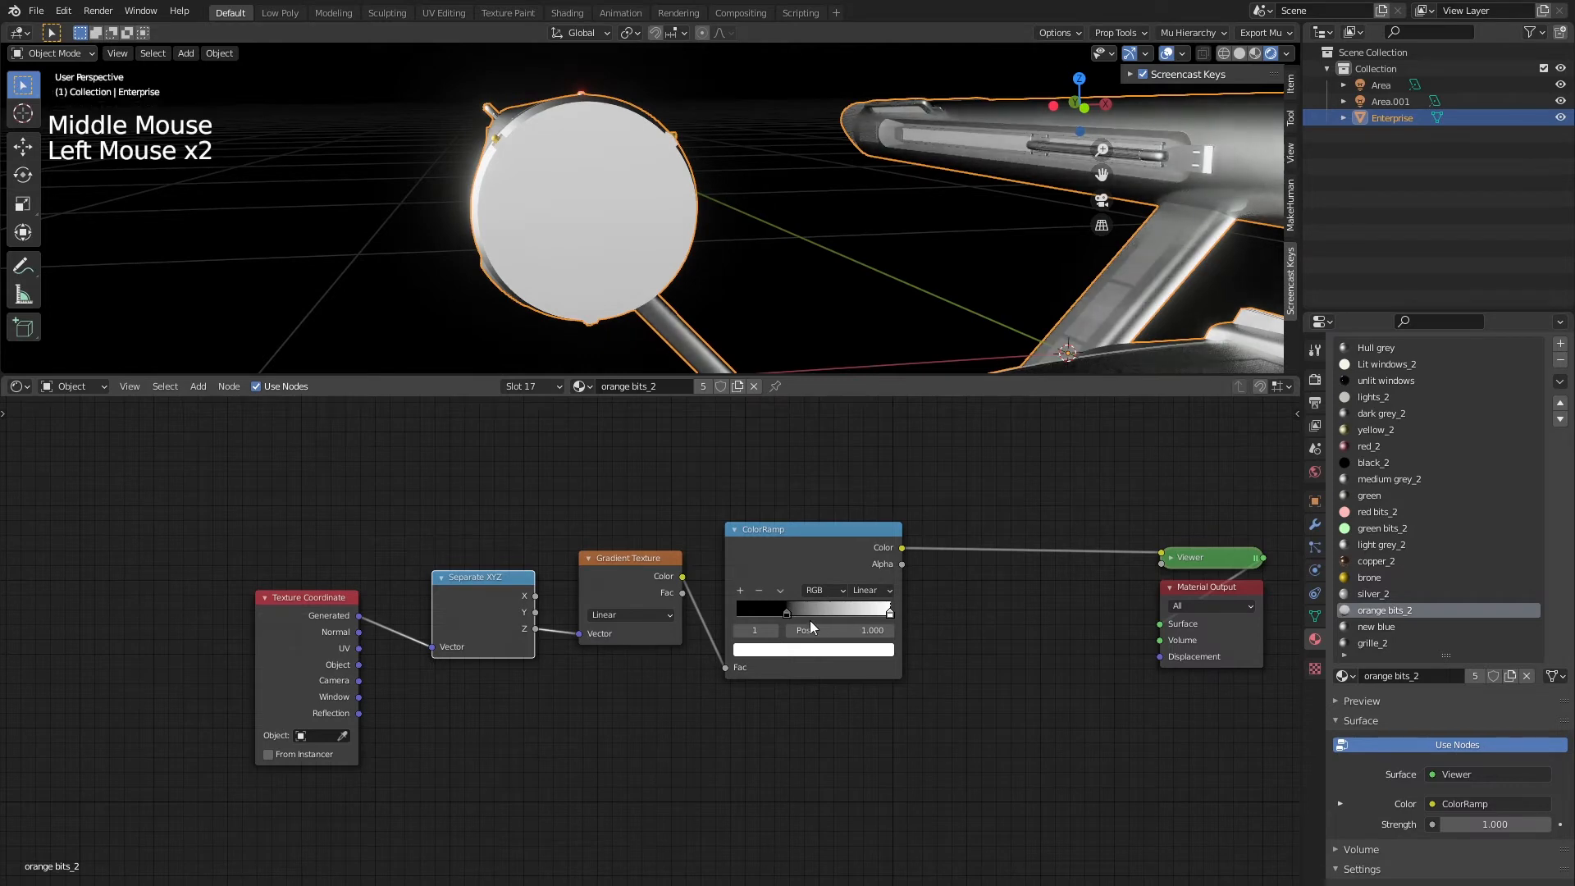
{"action": "left_click_drag", "start_coordinate": [786, 617], "coordinate": [857, 616]}
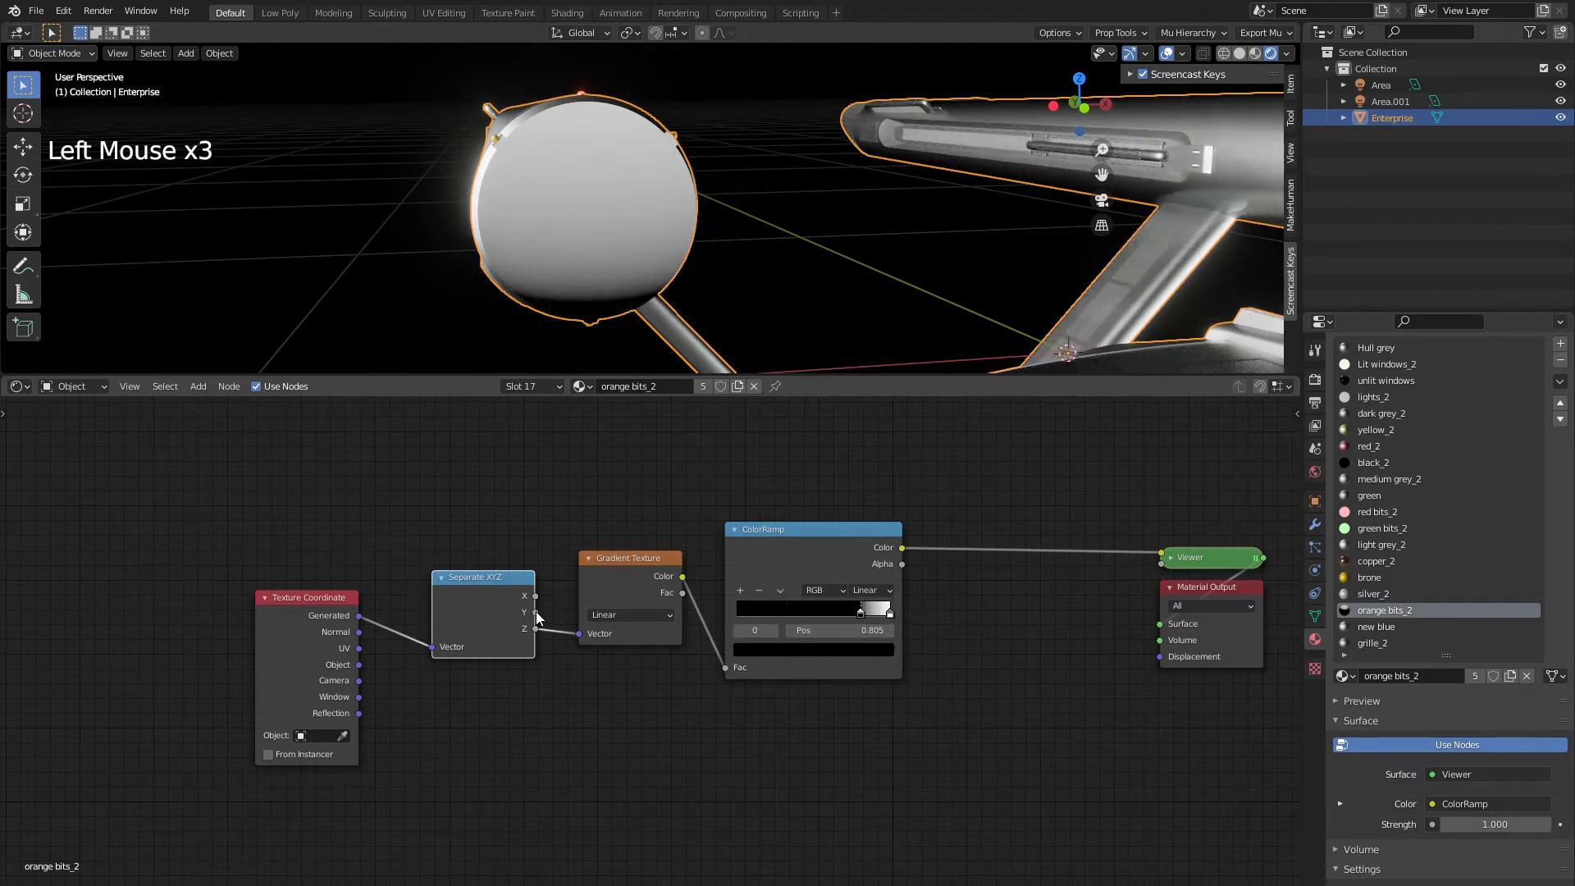
Connect Separate XYZ's Y output to the Gradient Texture's Vector and set the ColorRamp's black stop to about 0.441
{"action": "left_click_drag", "start_coordinate": [597, 636], "coordinate": [598, 637]}
{"action": "left_click_drag", "start_coordinate": [860, 613], "coordinate": [804, 615]}
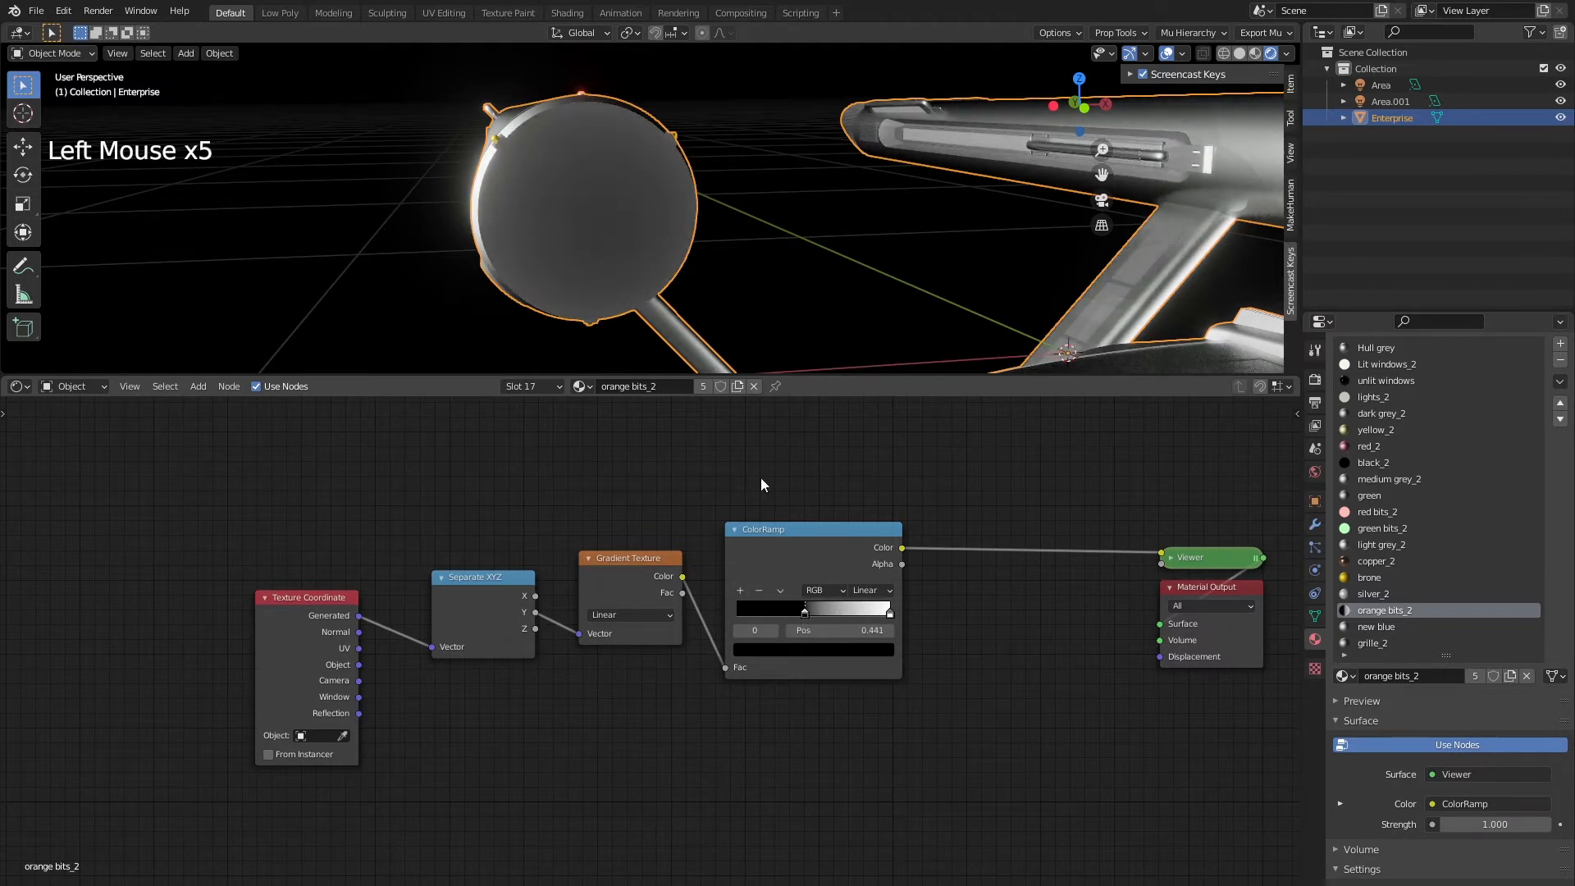
{"action": "middle_click_drag", "start_coordinate": [738, 328], "coordinate": [693, 278]}
{"action": "scroll", "coordinate": [694, 277], "scroll_direction": "up", "scroll_amount": 1}
{"action": "scroll", "coordinate": [1002, 198], "scroll_direction": "down", "scroll_amount": 3}
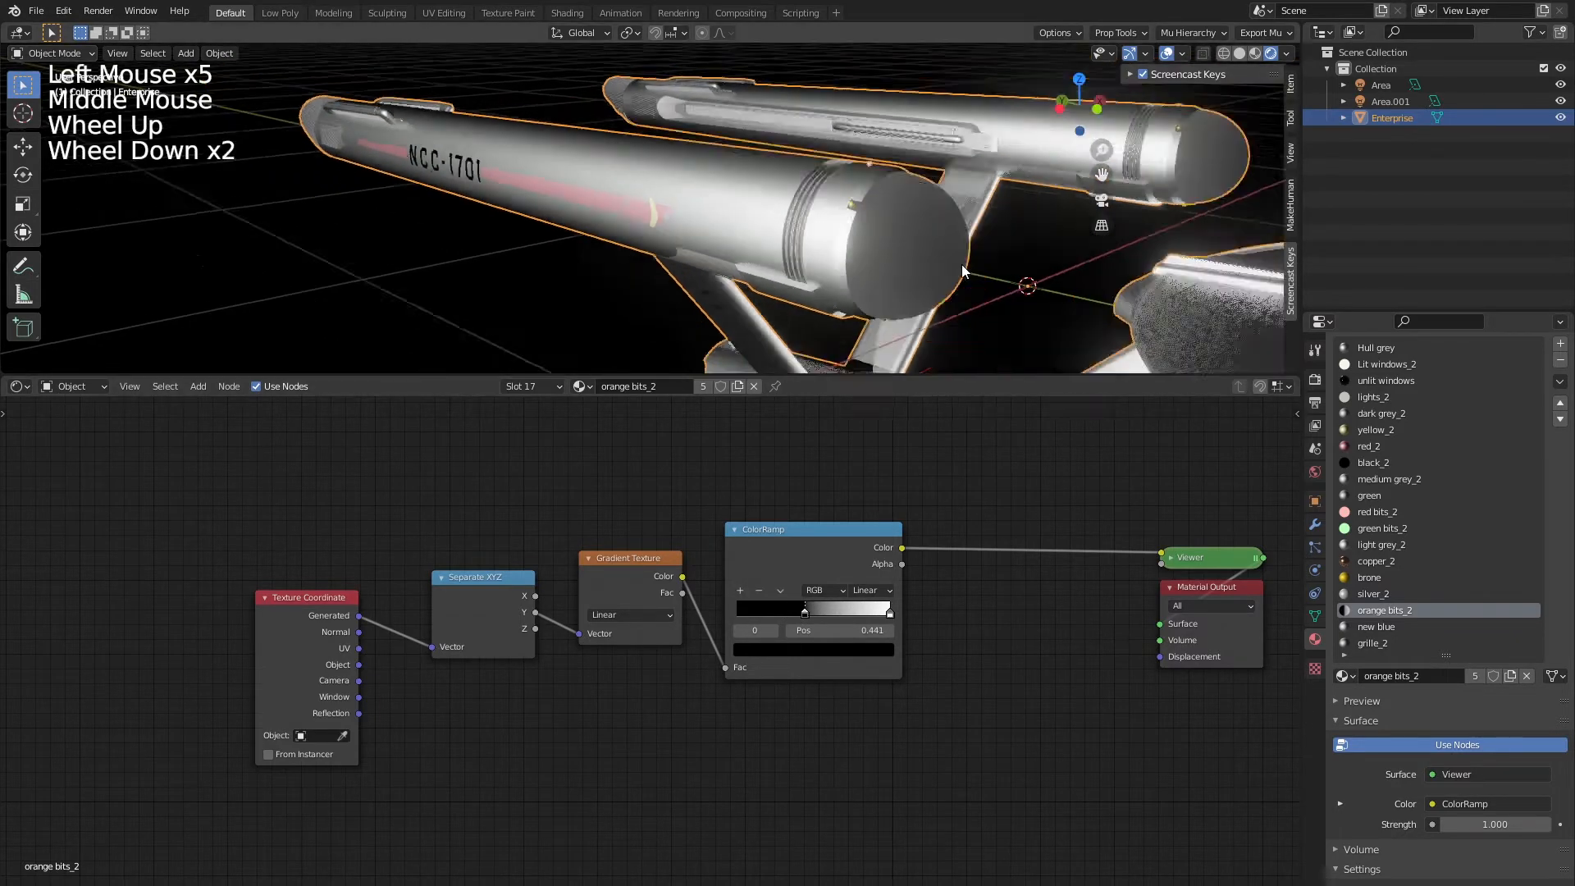
Tighten the ColorRamp transition by setting the black stop to about 0.459 and the white stop to about 0.514
{"action": "scroll", "coordinate": [1002, 199], "scroll_direction": "up", "scroll_amount": 2}
{"action": "left_click_drag", "start_coordinate": [890, 608], "coordinate": [806, 623]}
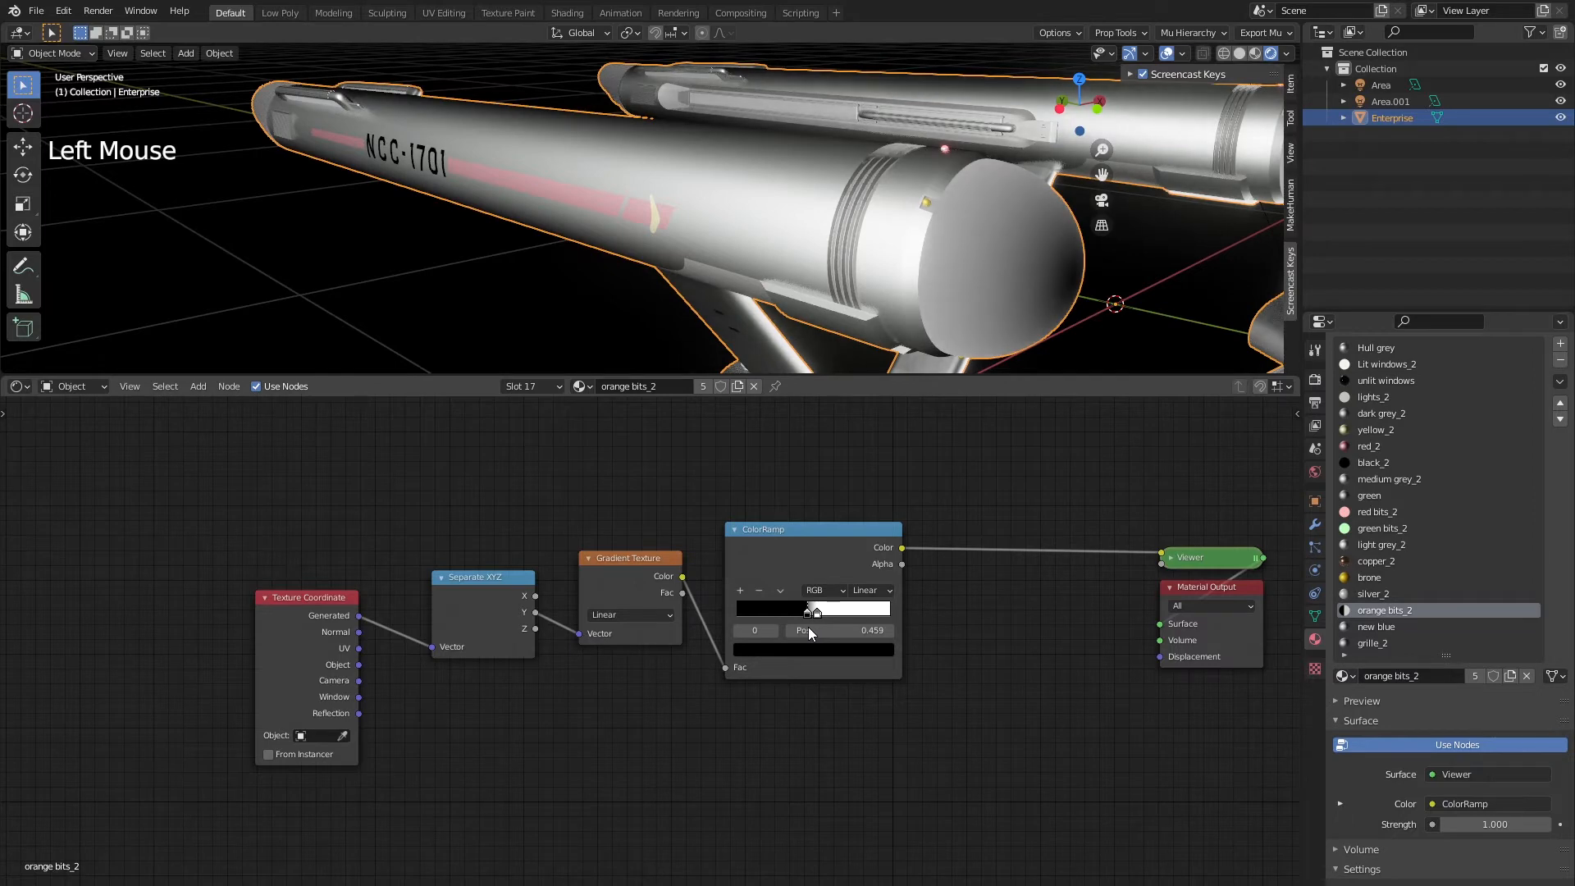
{"action": "left_click_drag", "start_coordinate": [809, 627], "coordinate": [829, 619]}
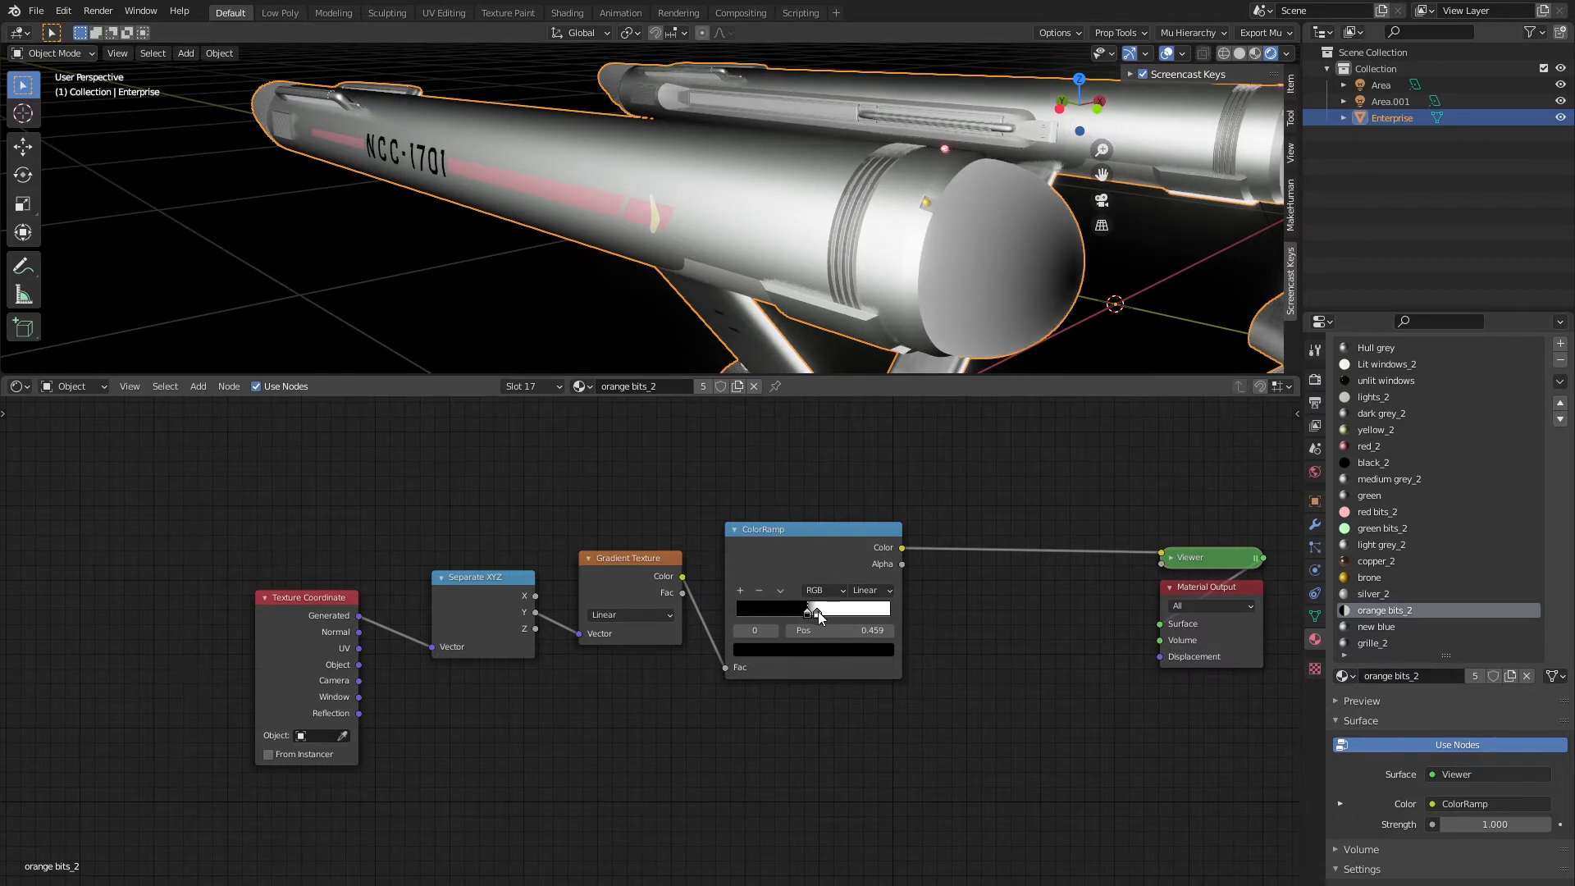
{"action": "left_click", "coordinate": [818, 612]}
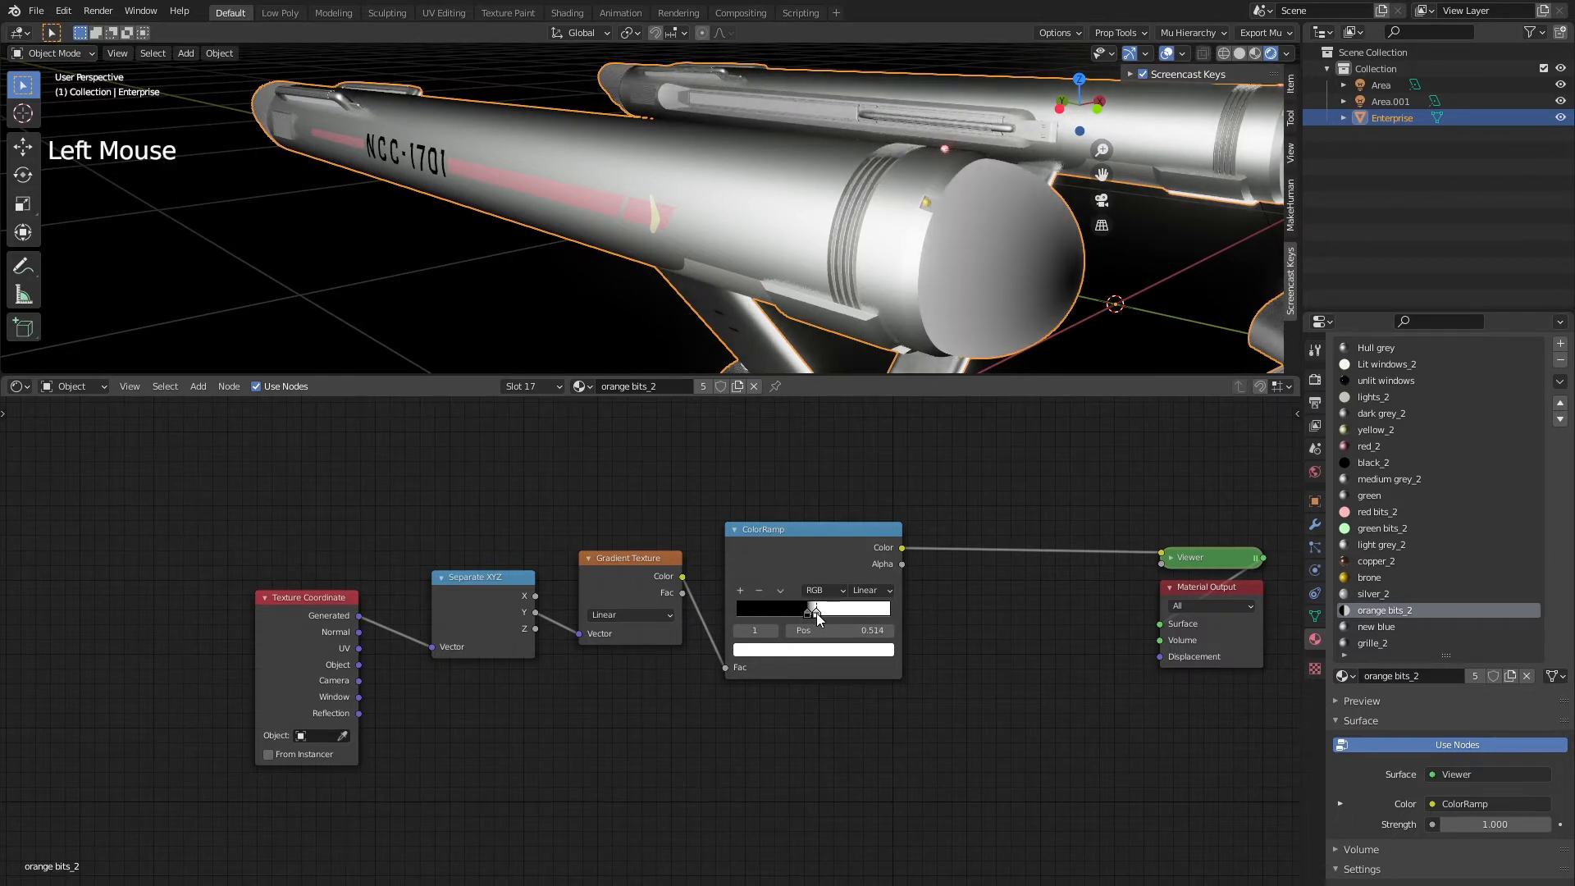
{"action": "left_click_drag", "start_coordinate": [815, 613], "coordinate": [815, 613]}
Shift Separate XYZ, Gradient Texture and ColorRamp towards Texture Coordinate and insert a duplicate of the ColorRamp before the Viewer
{"action": "scroll", "coordinate": [780, 759], "scroll_direction": "down", "scroll_amount": 5}
{"action": "middle_click_drag", "start_coordinate": [781, 759], "coordinate": [789, 648]}
{"action": "left_click_drag", "start_coordinate": [530, 595], "coordinate": [819, 479]}
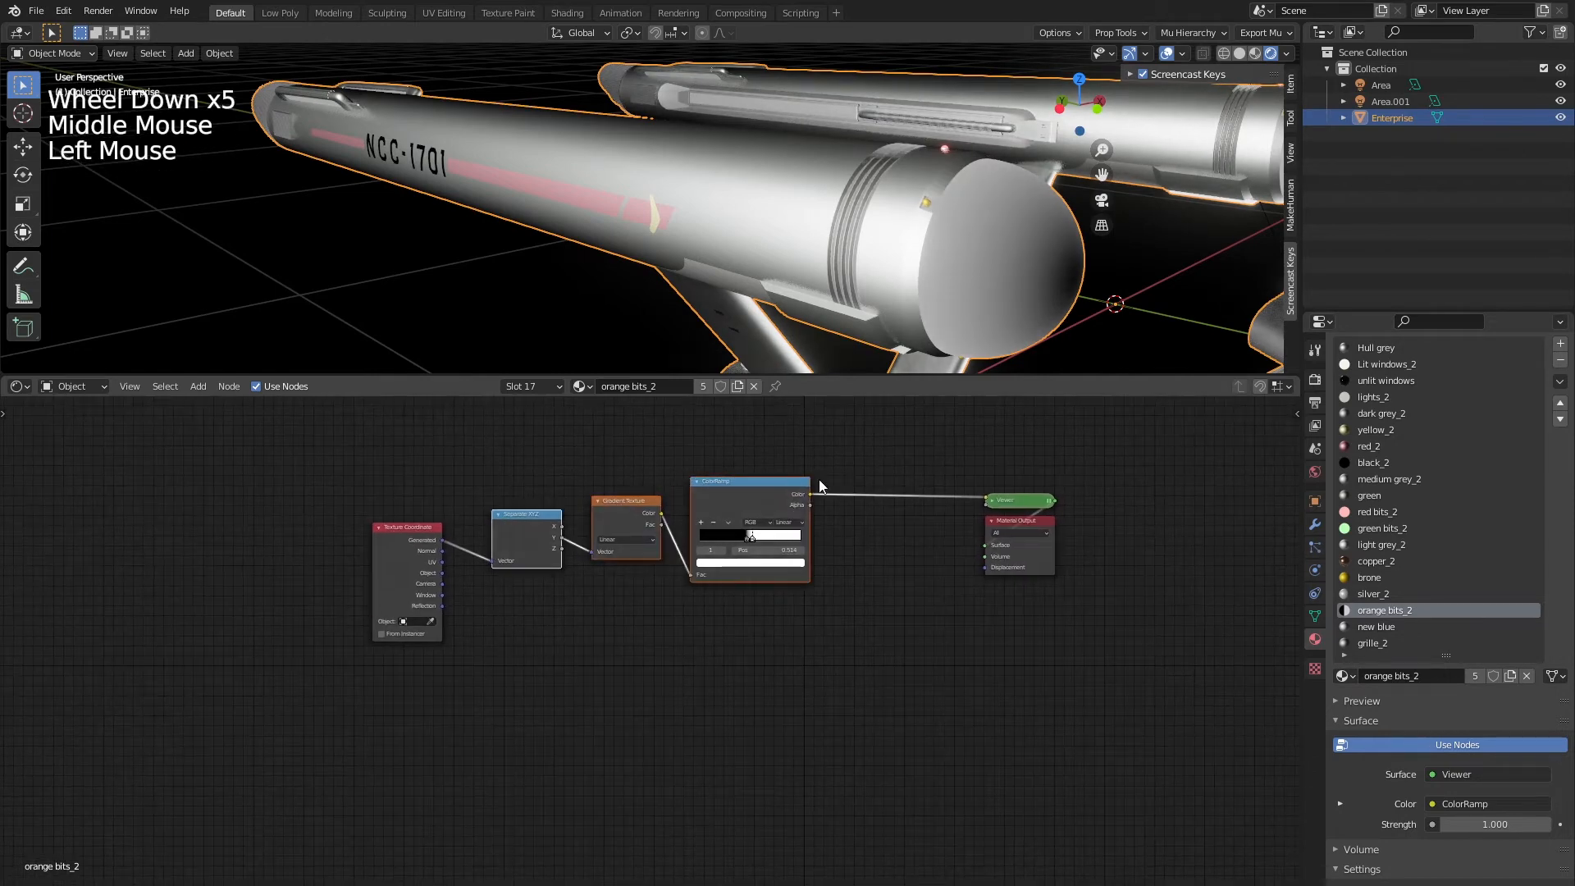
{"action": "left_click_drag", "start_coordinate": [761, 544], "coordinate": [734, 556]}
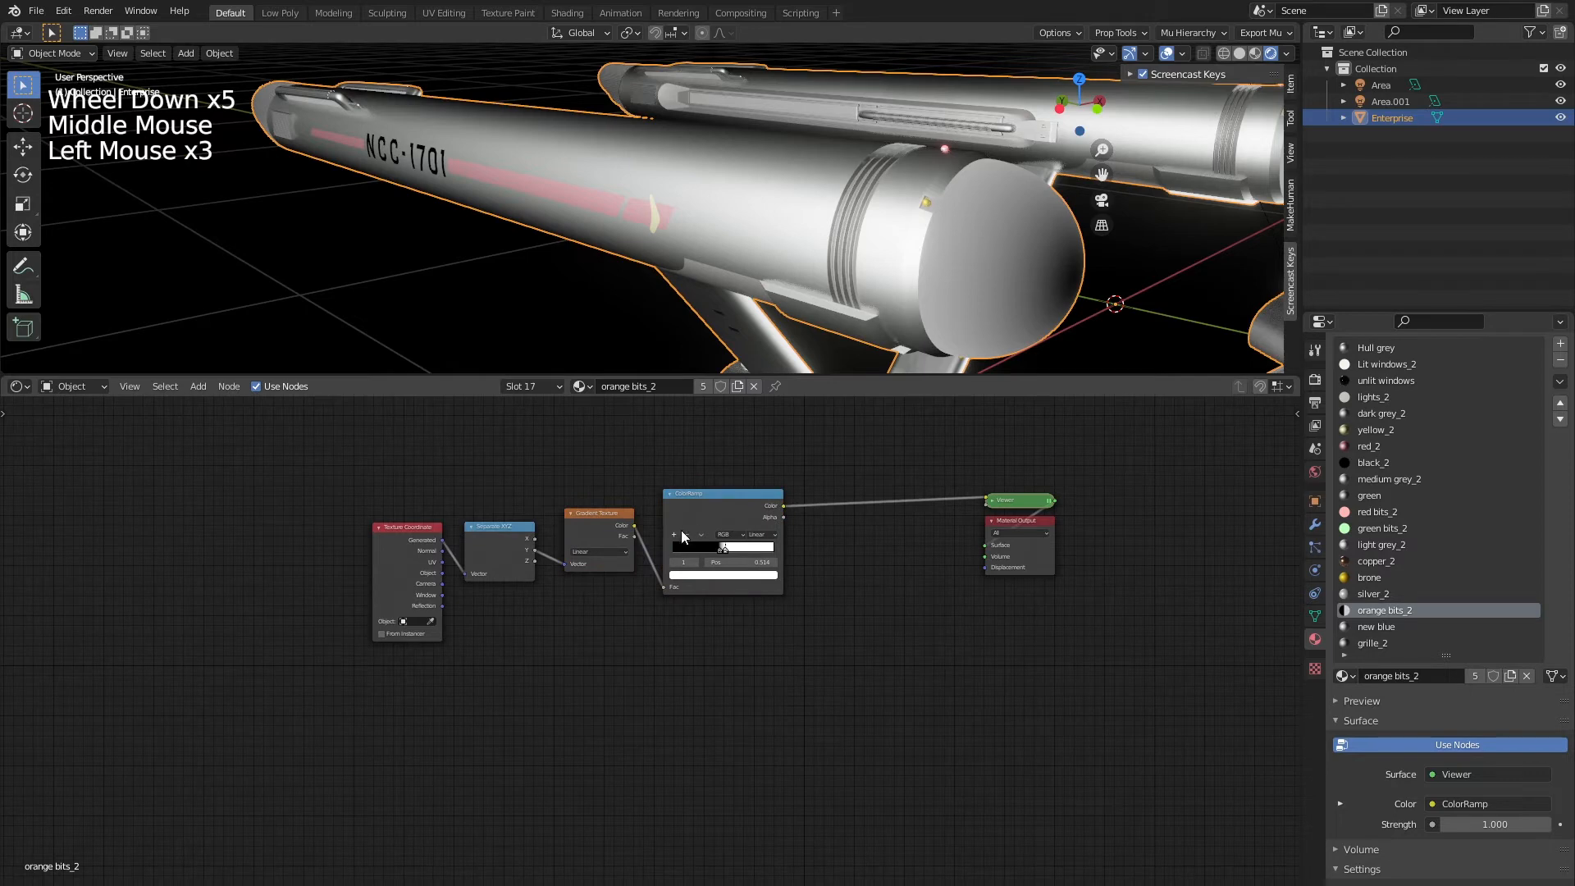
{"action": "key", "text": "shift+d"}
{"action": "left_click", "coordinate": [869, 516]}
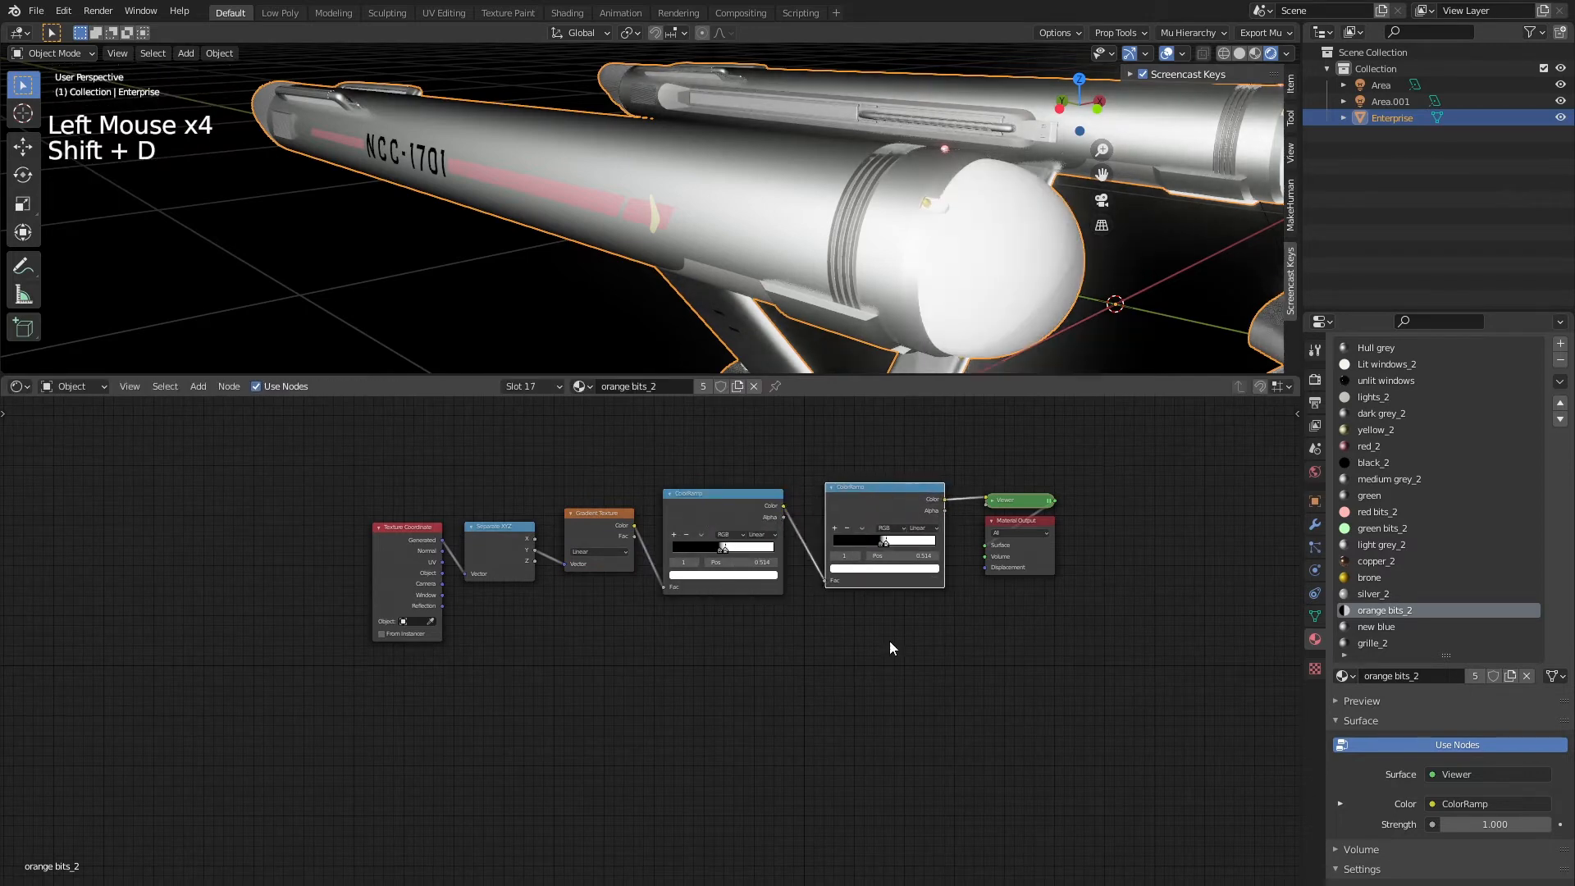
Move the Texture Coordinate and Separate XYZ nodes farther away from the Gradient Texture node
{"action": "scroll", "coordinate": [859, 663], "scroll_direction": "up", "scroll_amount": 4}
{"action": "middle_click_drag", "start_coordinate": [860, 665], "coordinate": [732, 689]}
{"action": "left_click", "coordinate": [284, 530]}
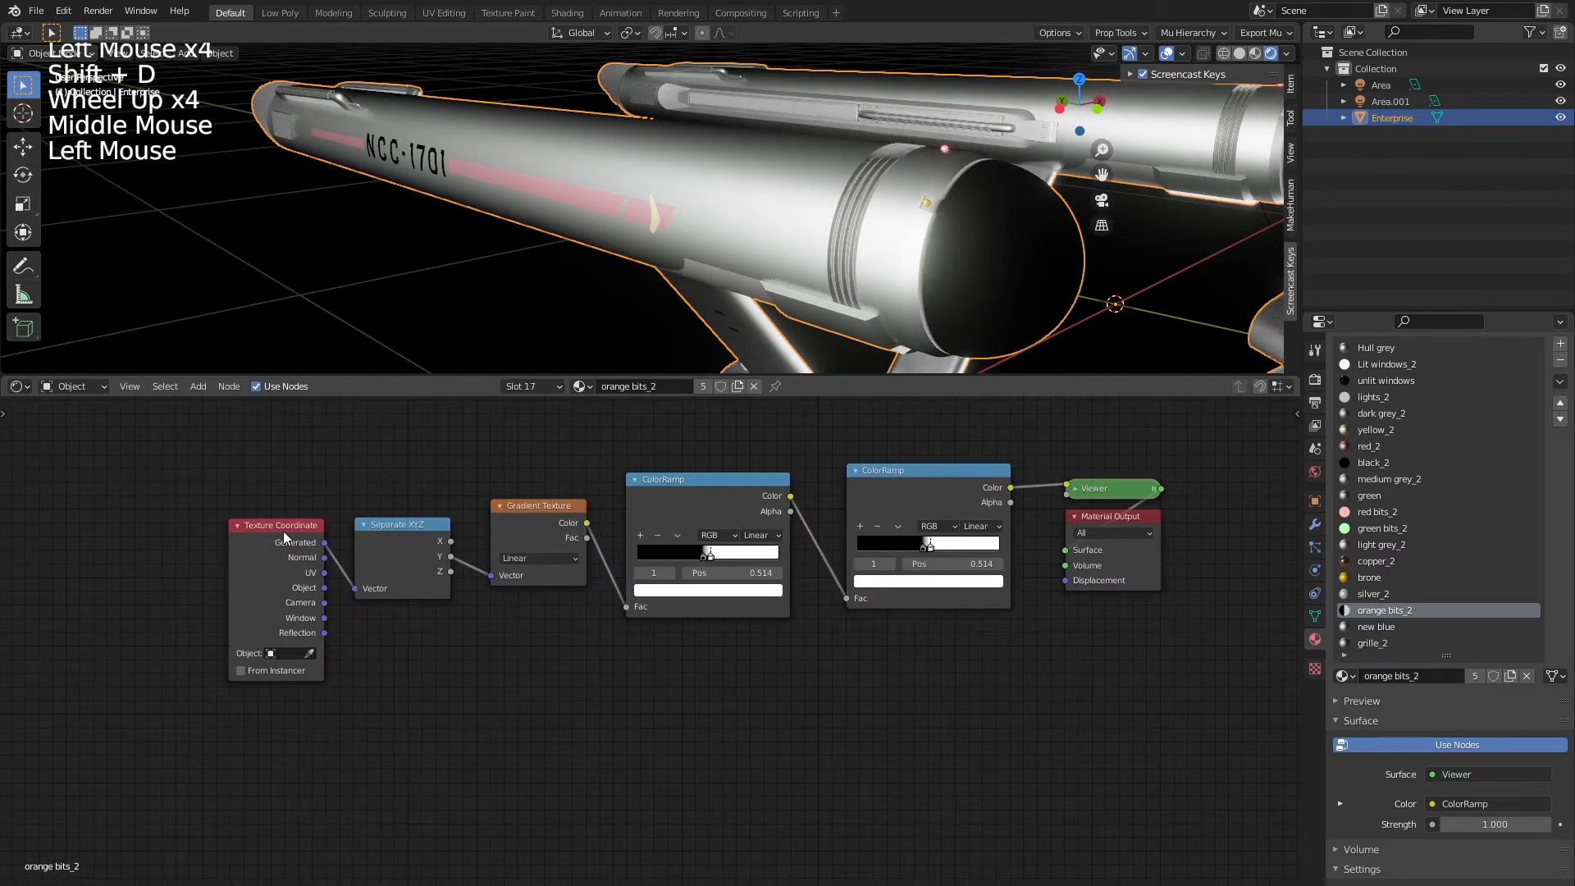
{"action": "left_click_drag", "start_coordinate": [284, 531], "coordinate": [220, 529]}
{"action": "left_click_drag", "start_coordinate": [396, 533], "coordinate": [327, 504]}
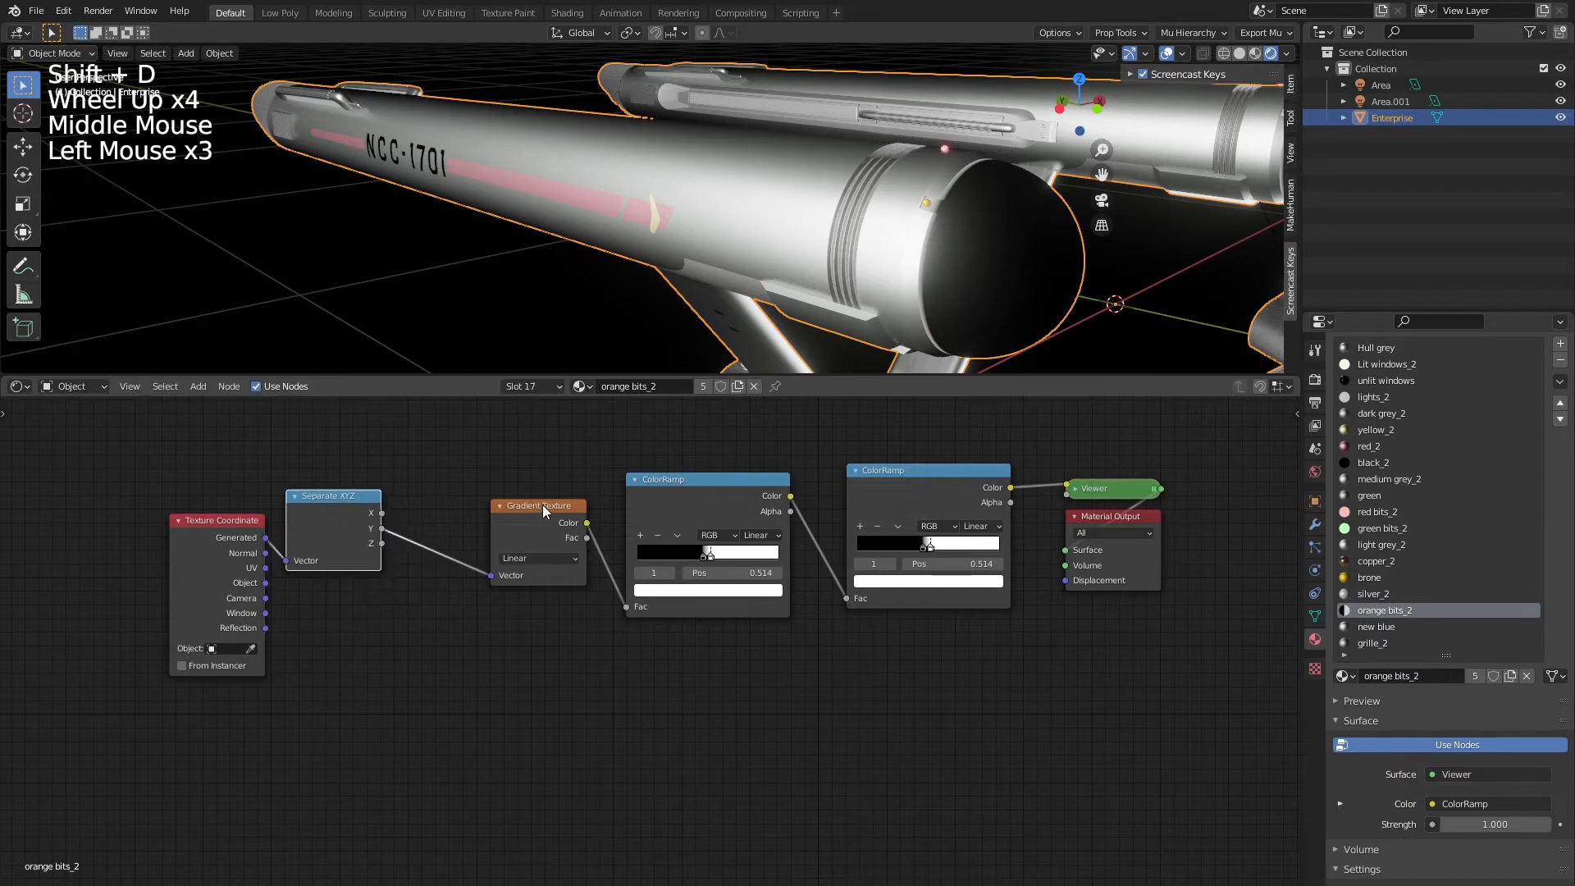
Close the gaps between Separate XYZ, Gradient Texture and both ColorRamp nodes by moving them towards Texture Coordinate
{"action": "left_click_drag", "start_coordinate": [543, 505], "coordinate": [448, 495]}
{"action": "left_click_drag", "start_coordinate": [694, 491], "coordinate": [584, 490]}
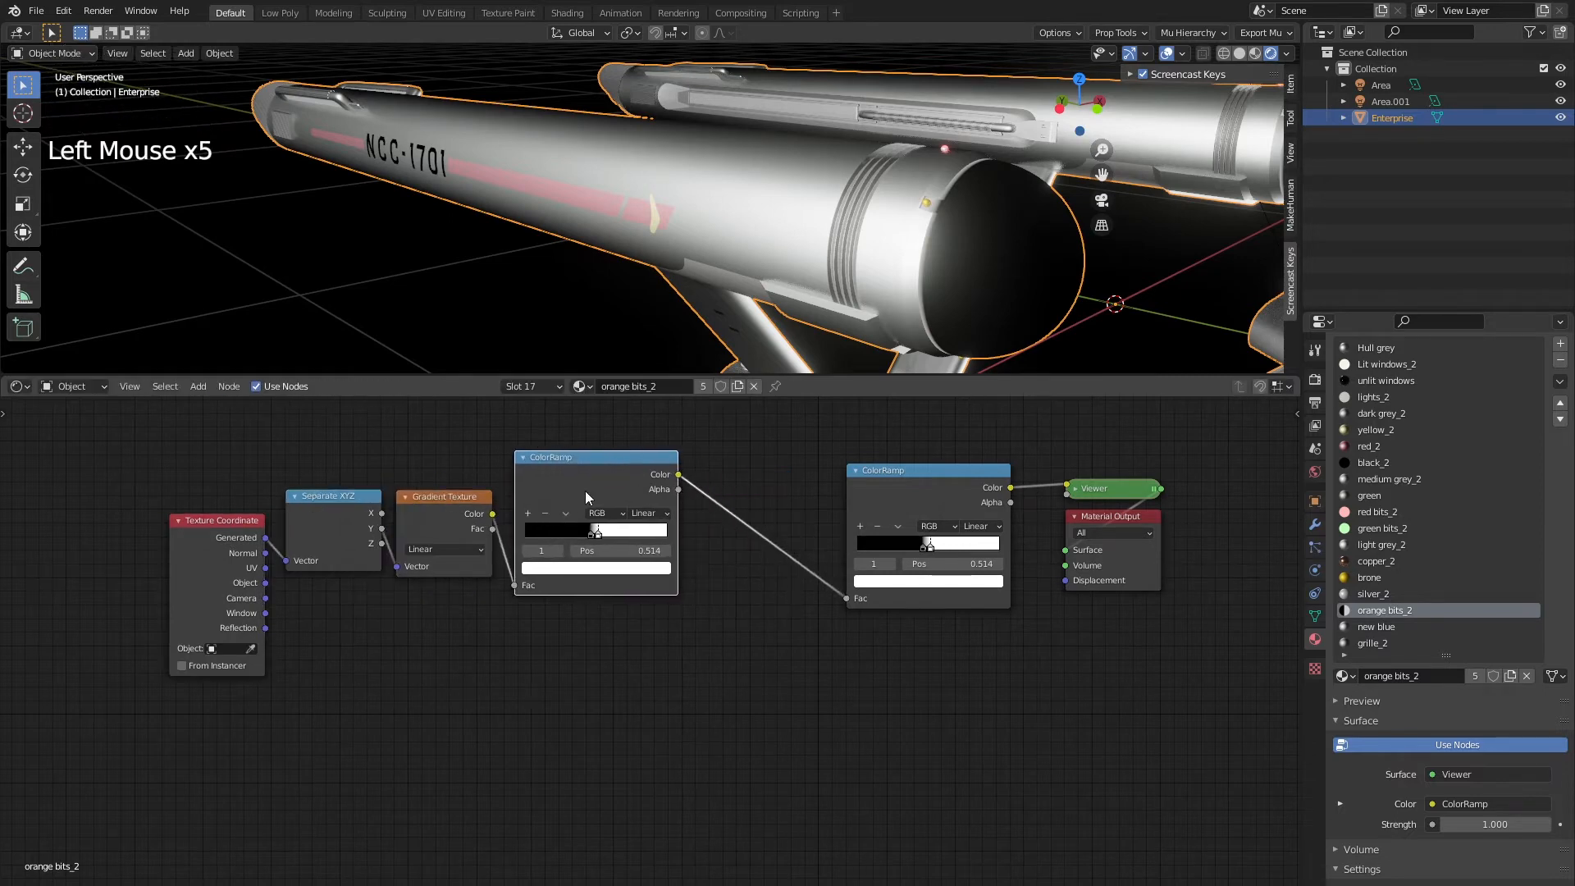
{"action": "middle_click_drag", "start_coordinate": [584, 491], "coordinate": [401, 560]}
{"action": "scroll", "coordinate": [766, 514], "scroll_direction": "up", "scroll_amount": 4}
{"action": "left_click_drag", "start_coordinate": [771, 504], "coordinate": [627, 481]}
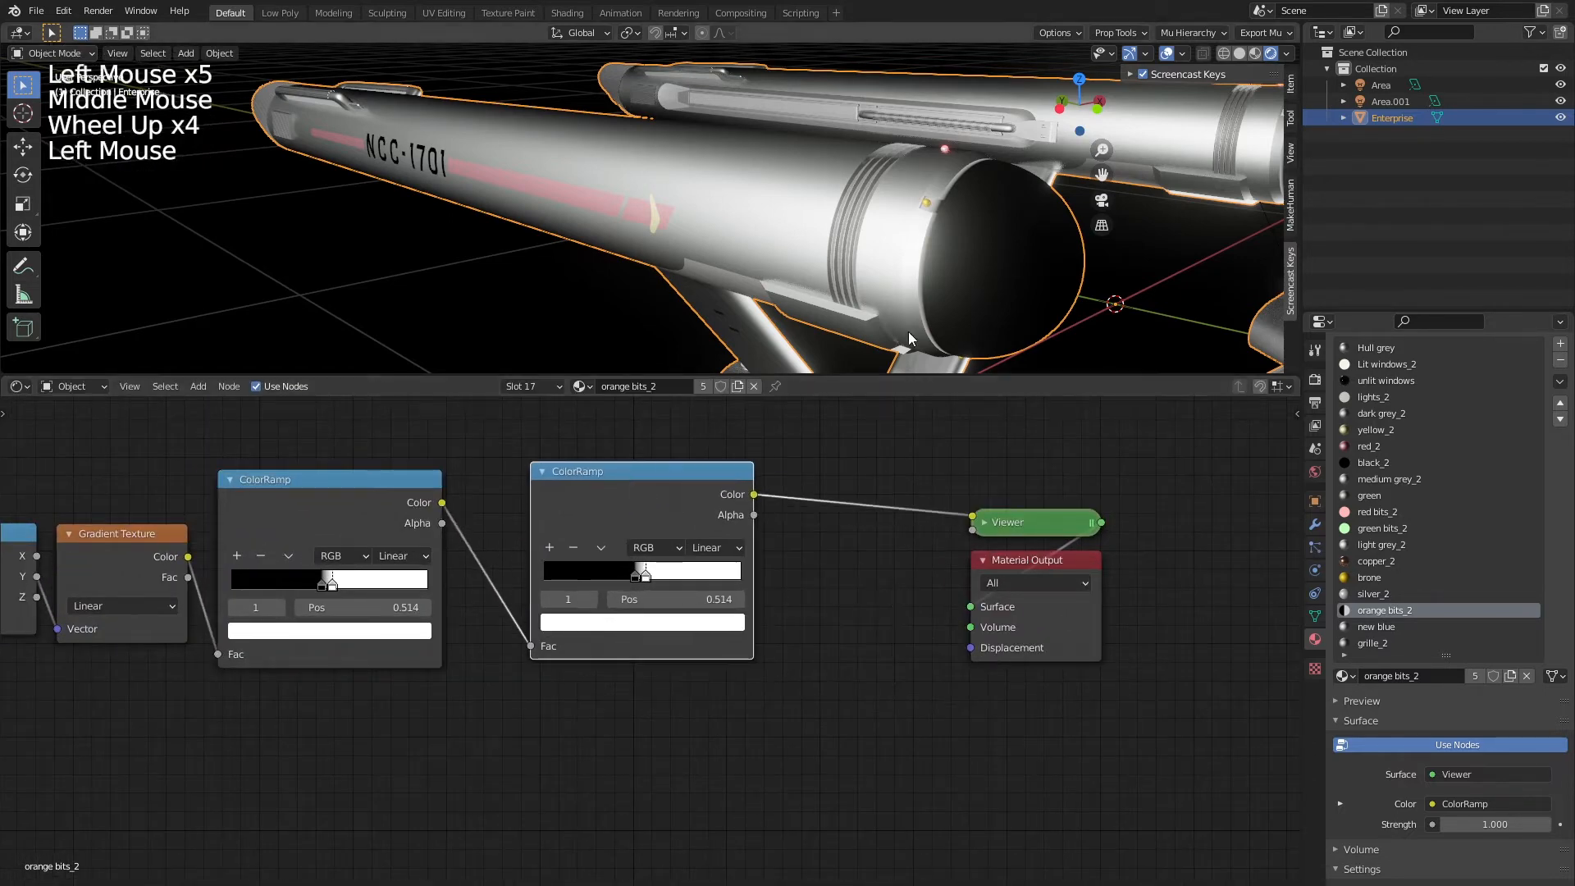
Spread the second ColorRamp's stops apart, with the black stop at 0.000 and the white stop at about 0.977
{"action": "middle_click_drag", "start_coordinate": [639, 592], "coordinate": [683, 589]}
{"action": "left_click_drag", "start_coordinate": [671, 573], "coordinate": [583, 573]}
{"action": "left_click_drag", "start_coordinate": [685, 574], "coordinate": [789, 573]}
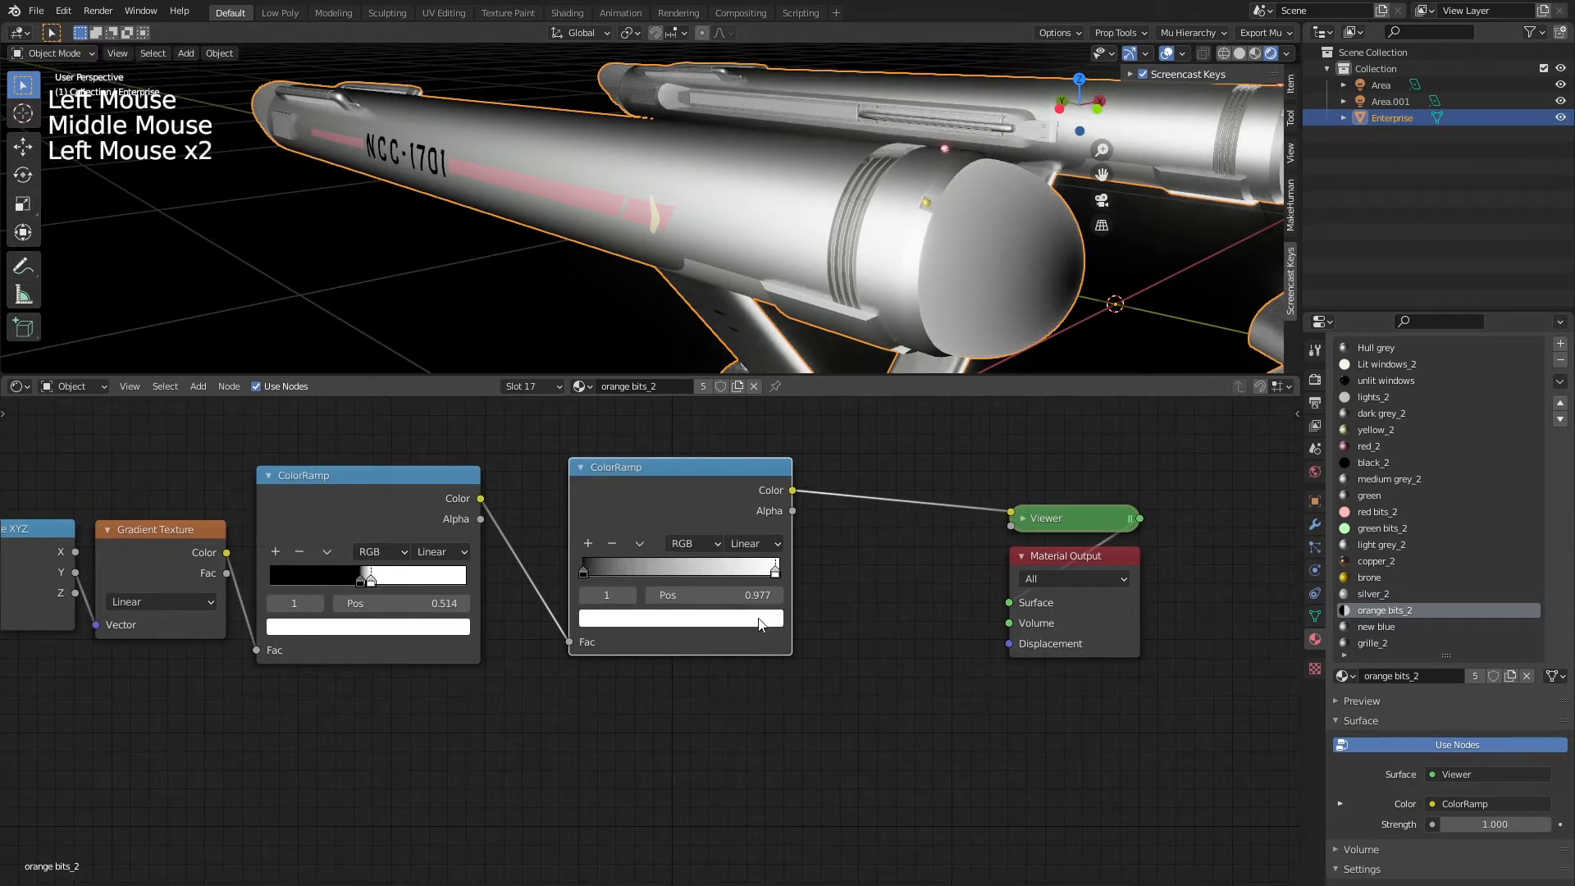
Recolour the second ColorRamp's white stop to yellow with a hue of about 0.118 and move it to position 1.000
{"action": "left_click", "coordinate": [774, 570]}
{"action": "left_click_drag", "start_coordinate": [623, 478], "coordinate": [605, 464]}
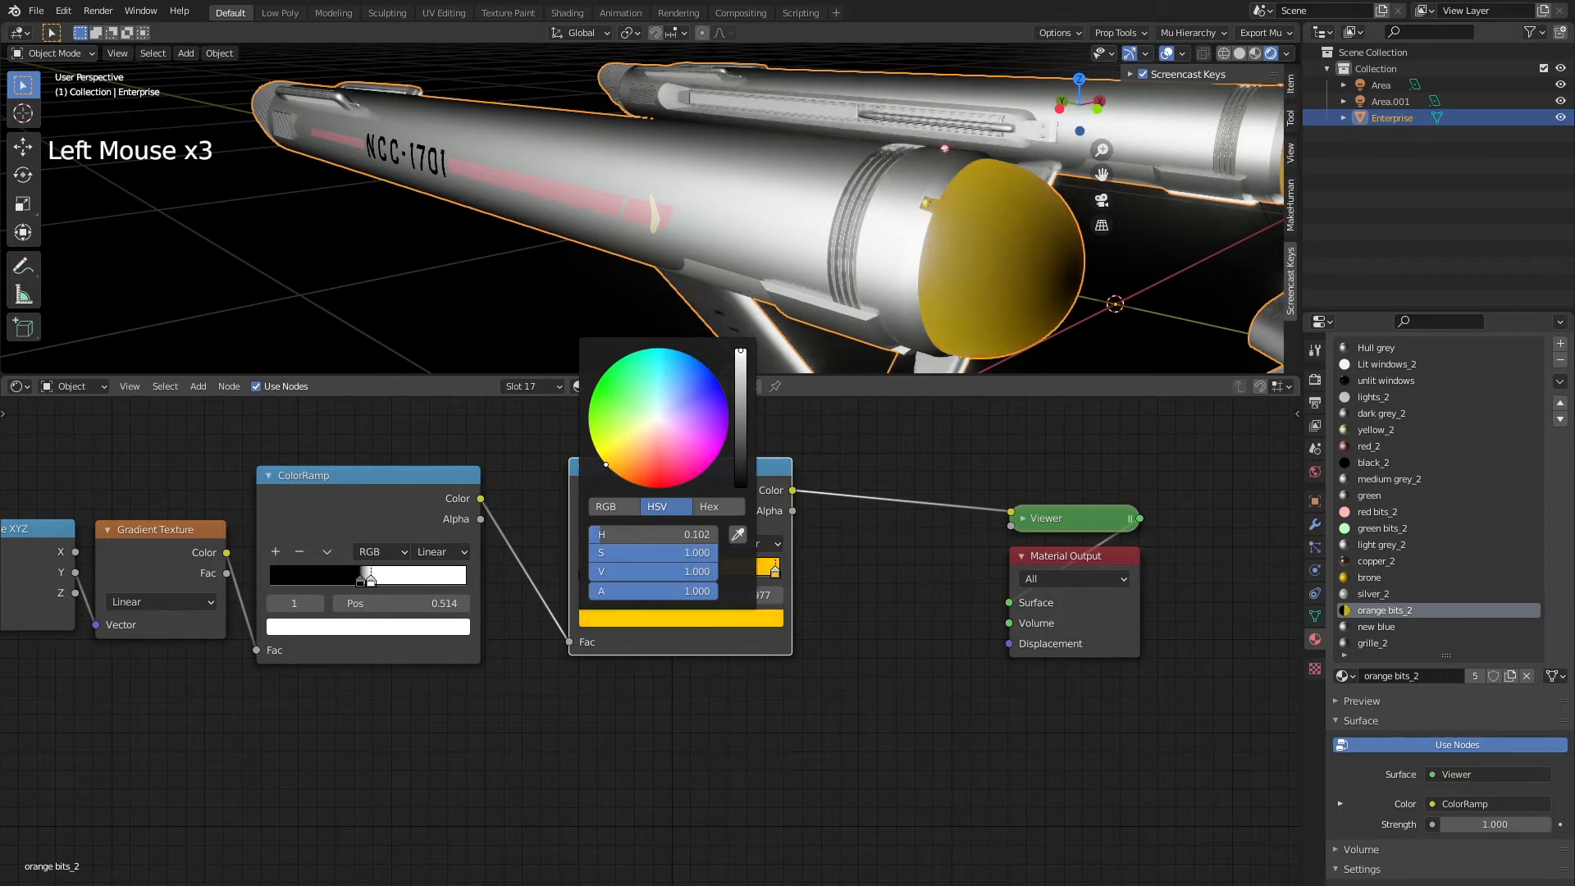
{"action": "left_click", "coordinate": [774, 571]}
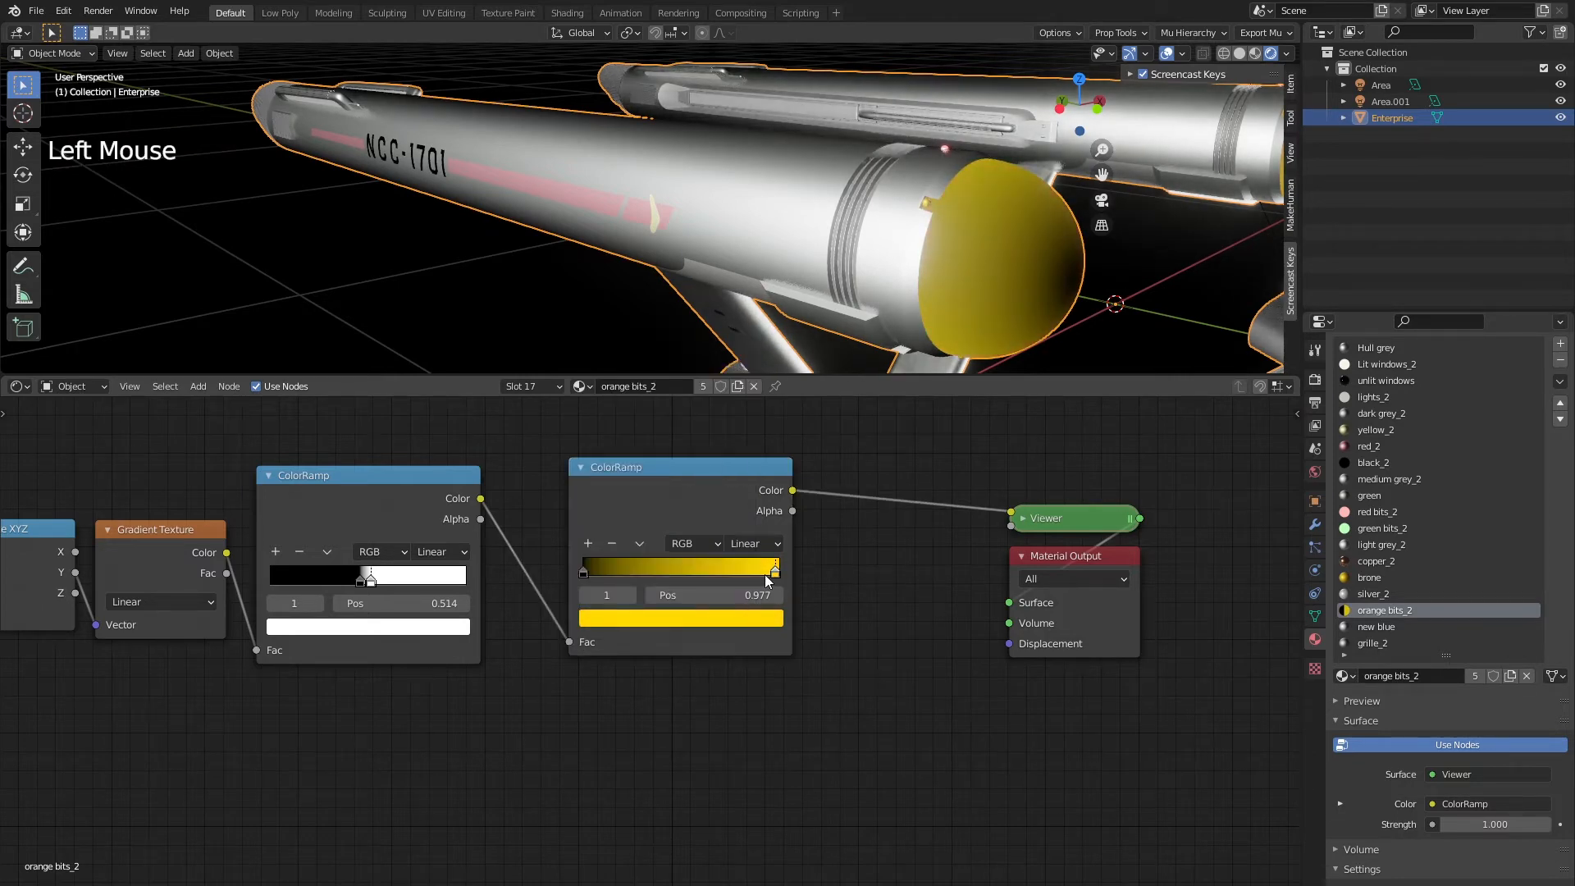
{"action": "left_click_drag", "start_coordinate": [775, 571], "coordinate": [789, 572]}
Recolour the second ColorRamp's black stop to bright orange with hue about 0.032, saturation 1.000 and value 1.000
{"action": "left_click", "coordinate": [583, 572]}
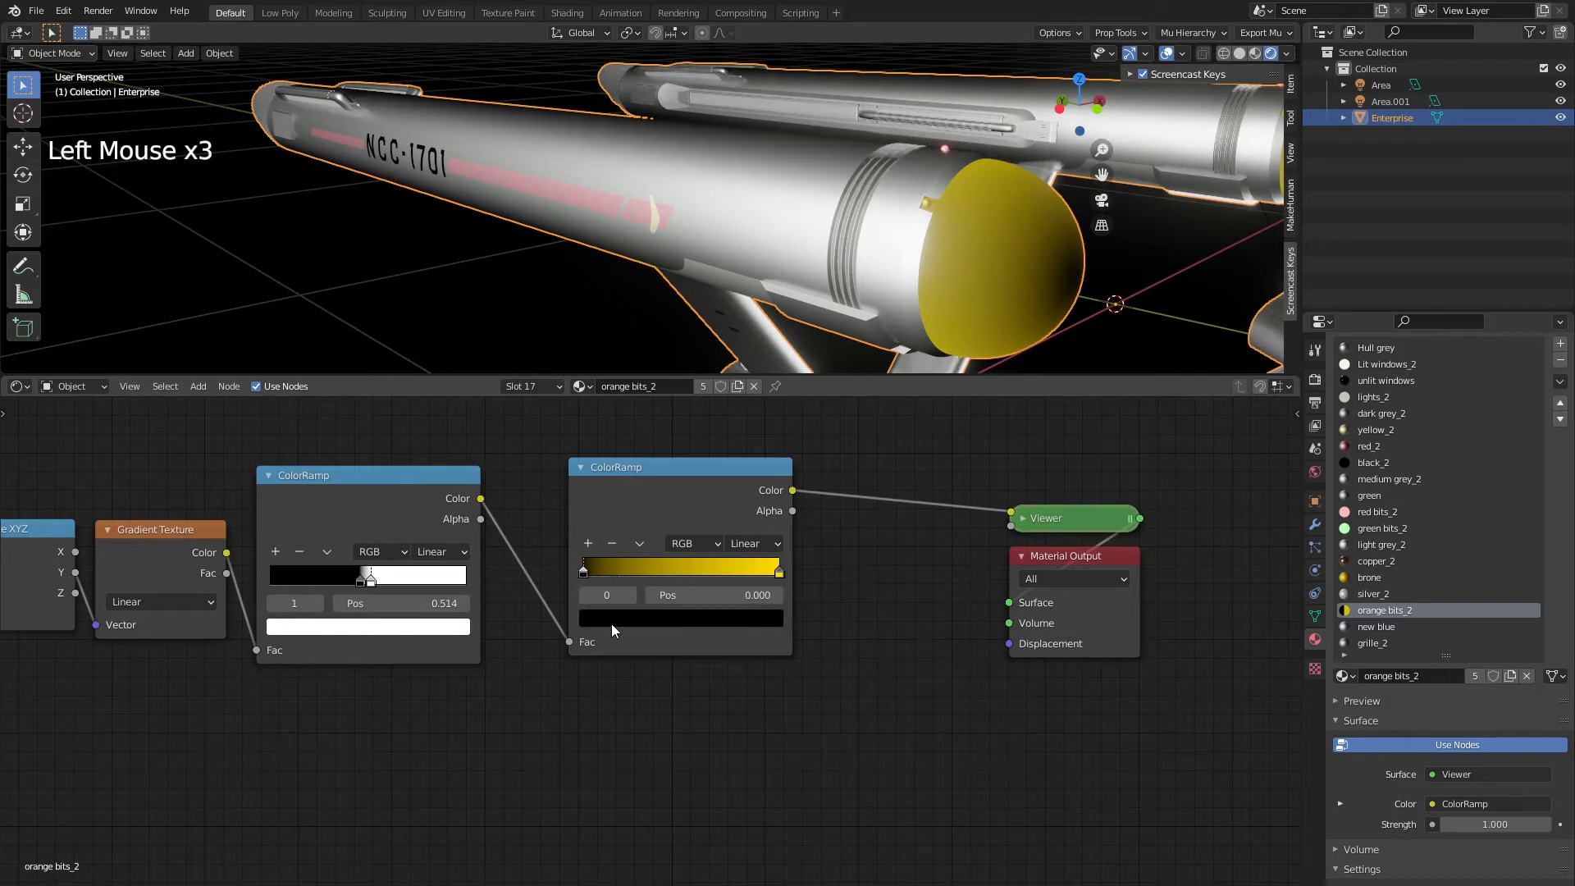
{"action": "left_click", "coordinate": [611, 623]}
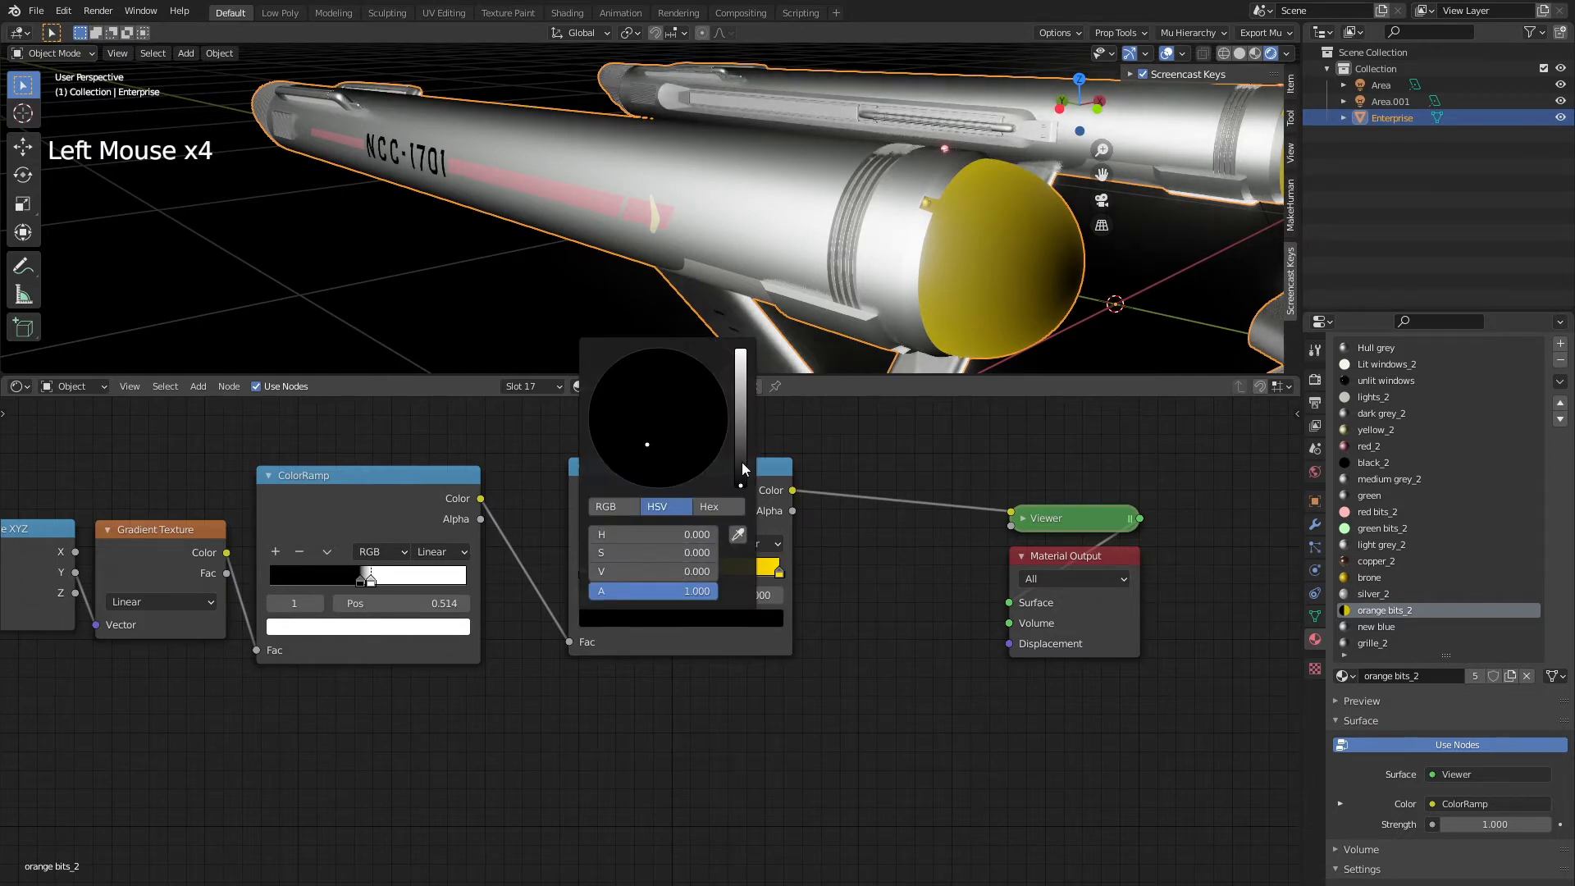
{"action": "mouse_move", "coordinate": [668, 437]}
{"action": "left_mouse_down"}
{"action": "mouse_move", "coordinate": [638, 450]}
{"action": "mouse_move", "coordinate": [627, 480]}
{"action": "left_mouse_up"}
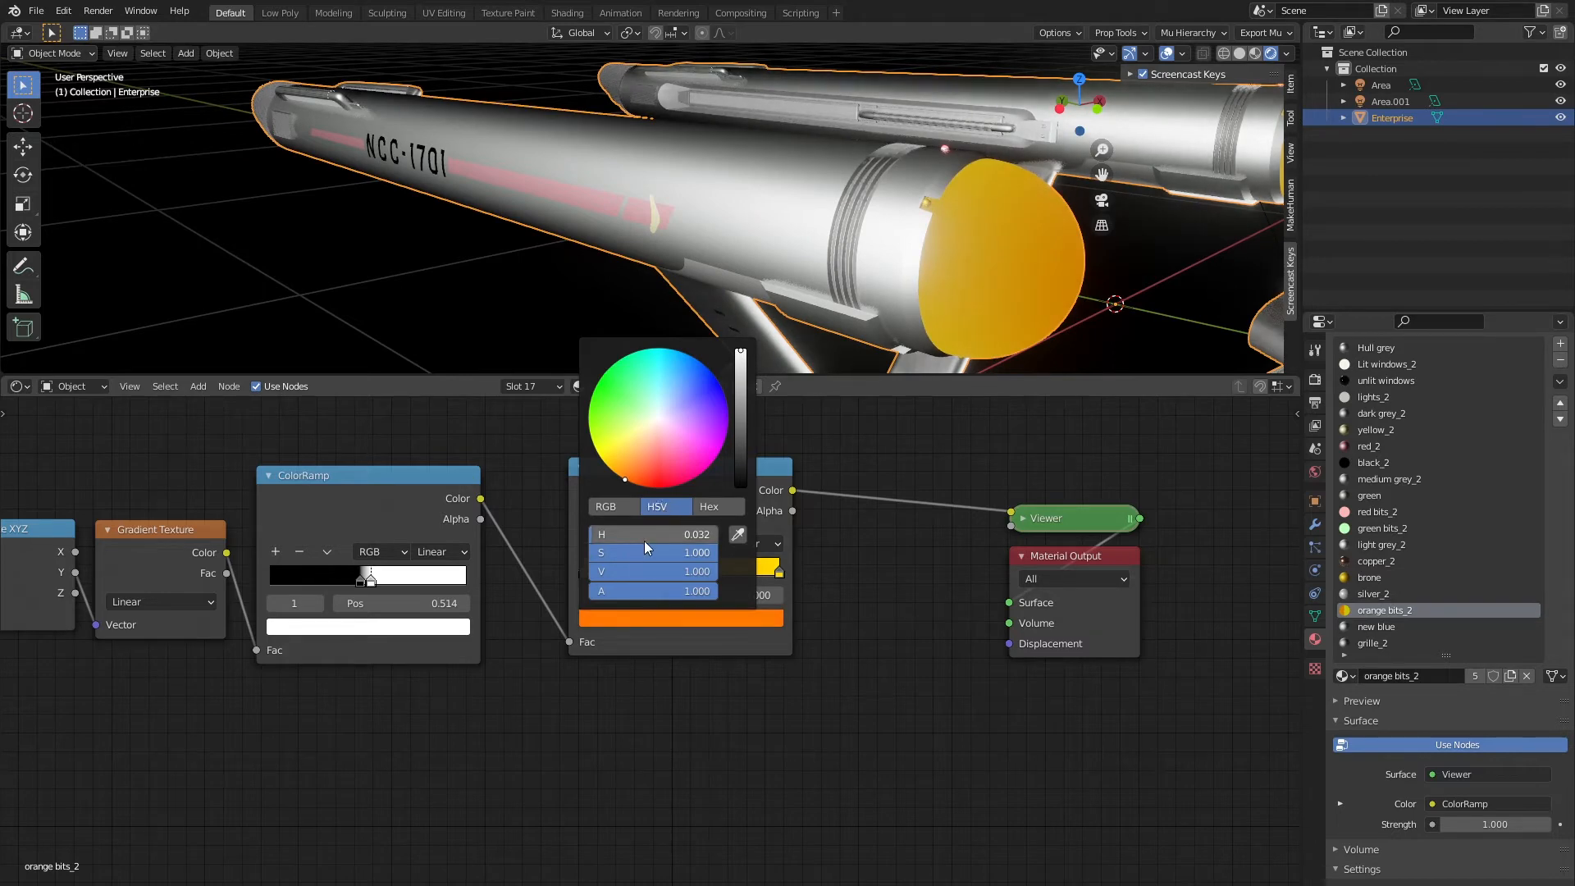
{"action": "mouse_move", "coordinate": [677, 572]}
{"action": "left_mouse_down"}
{"action": "mouse_move", "coordinate": [648, 572]}
{"action": "mouse_move", "coordinate": [682, 572]}
{"action": "left_mouse_up"}
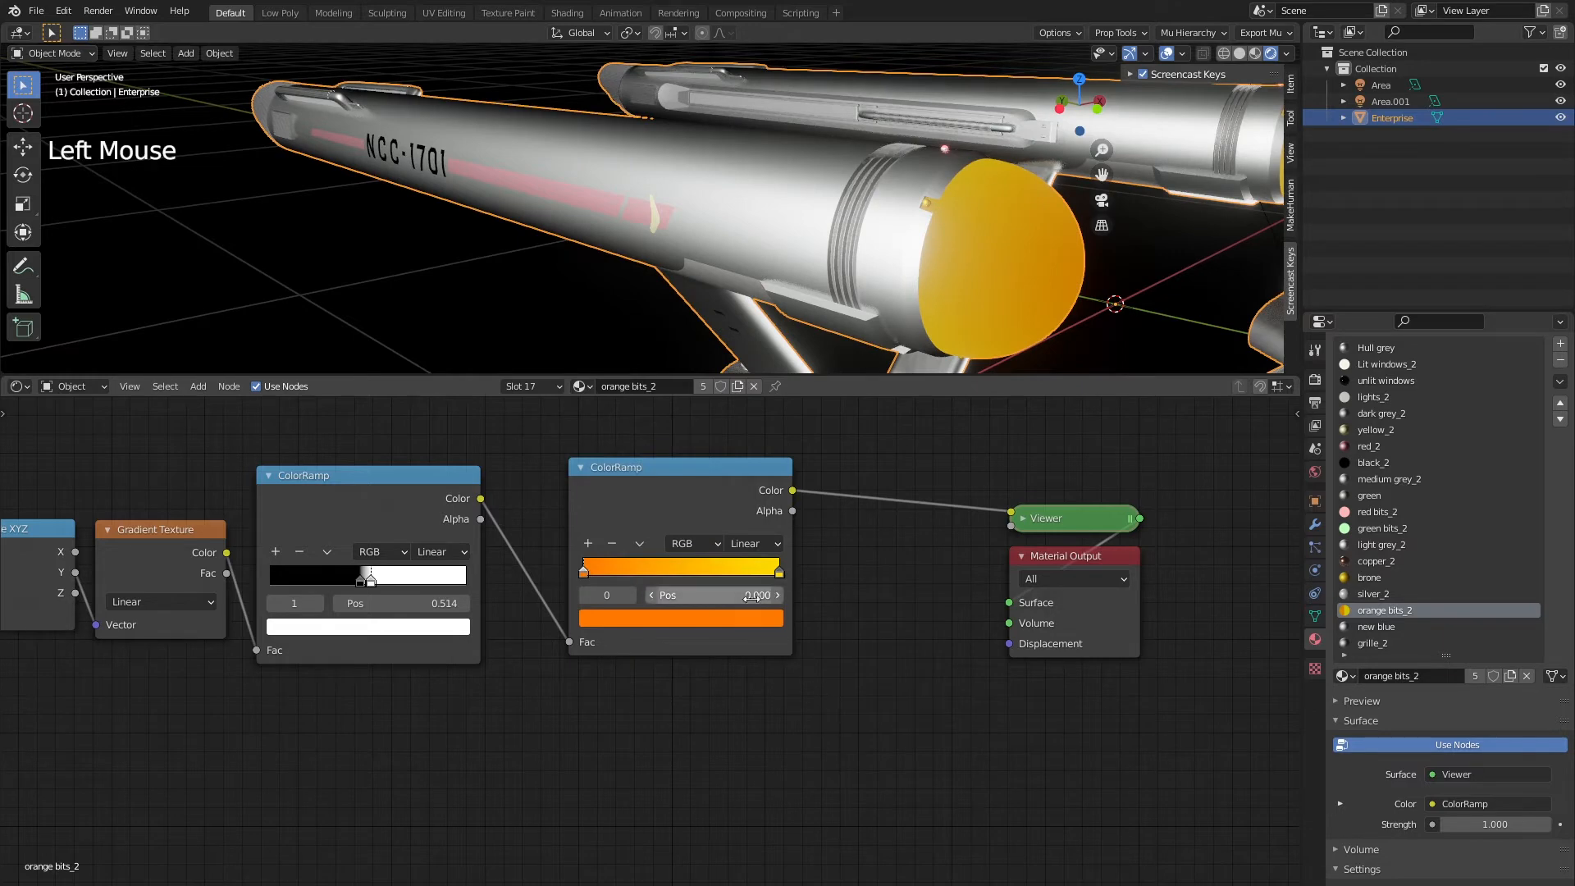
Set the hue of the second ColorRamp's yellow stop to about 0.137
{"action": "left_click", "coordinate": [780, 573]}
{"action": "left_click", "coordinate": [756, 615]}
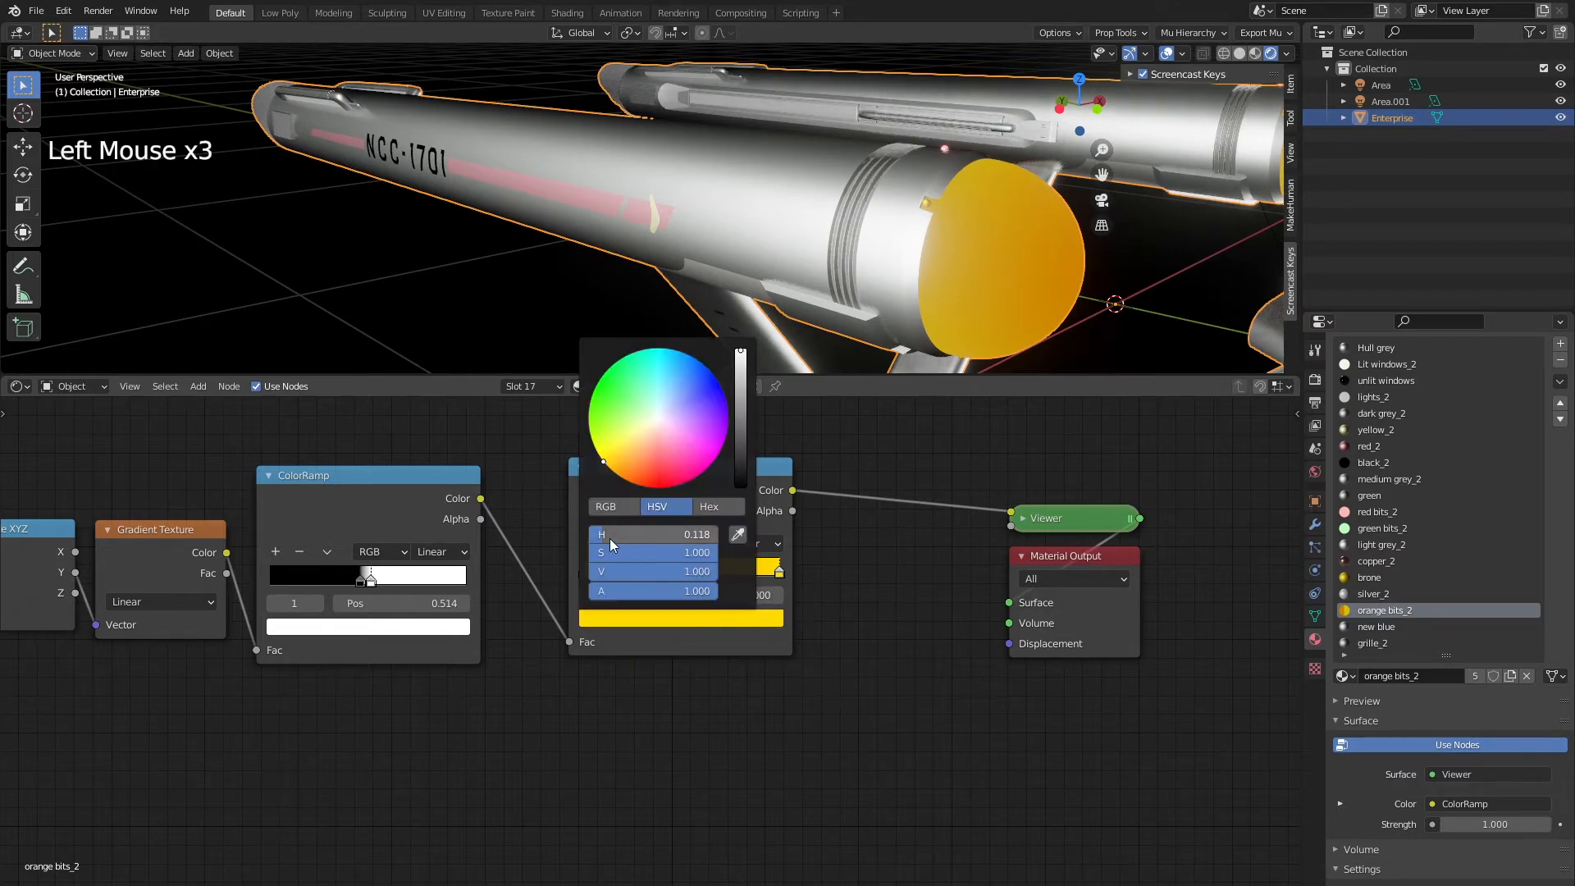
{"action": "left_click_drag", "start_coordinate": [620, 534], "coordinate": [627, 534]}
Move the Material Output node farther from the Viewer and add an Emission shader node after the second ColorRamp
{"action": "middle_click_drag", "start_coordinate": [890, 646], "coordinate": [763, 573]}
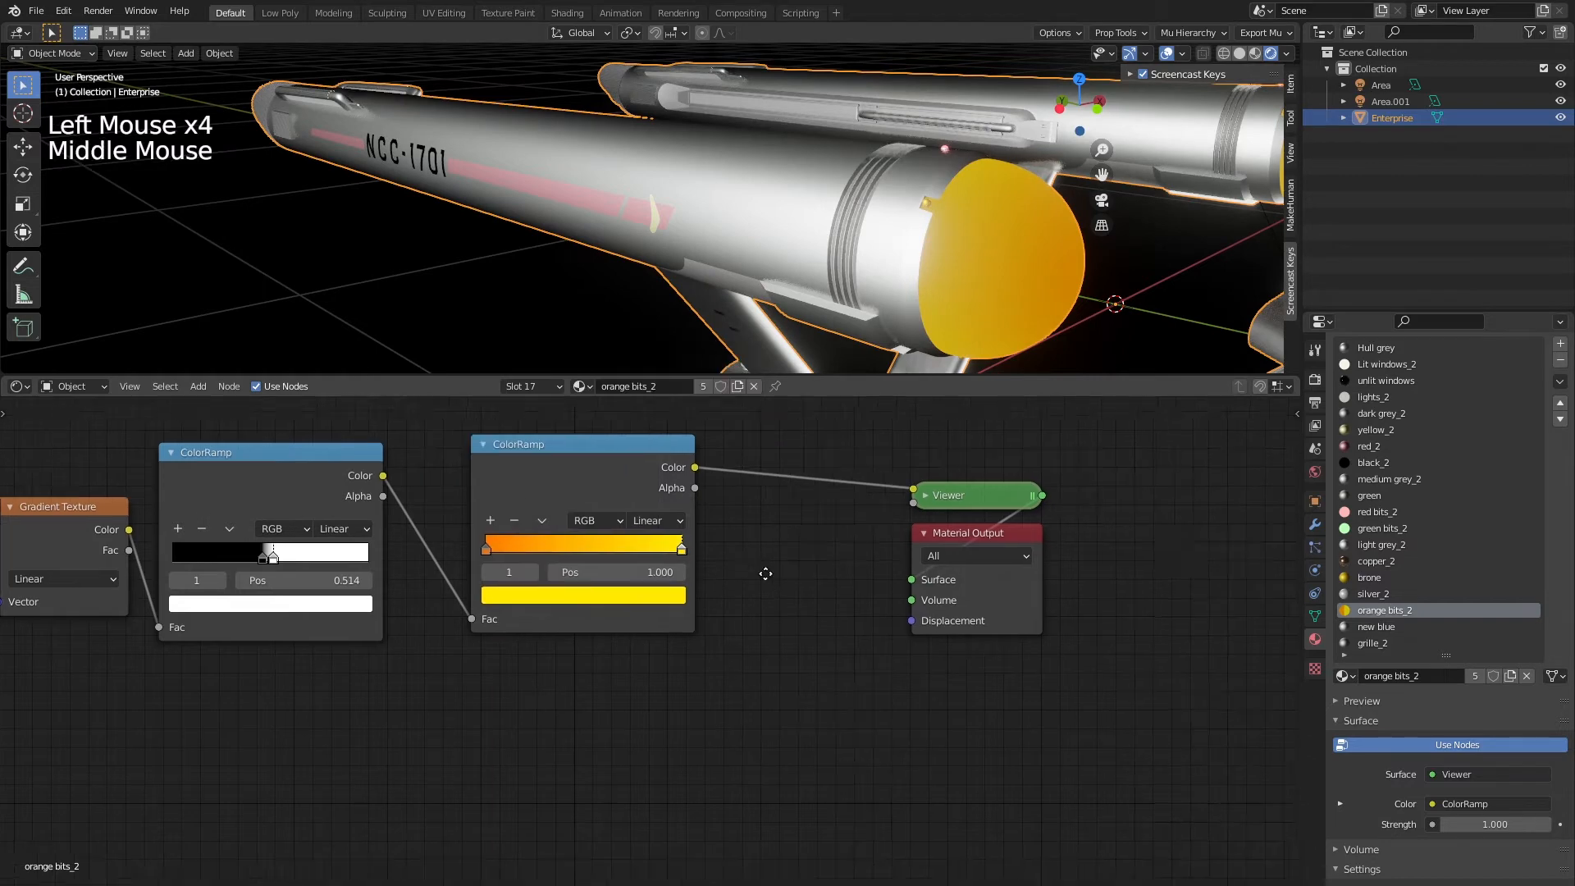
{"action": "scroll", "coordinate": [852, 608], "scroll_direction": "down", "scroll_amount": 6}
{"action": "left_click_drag", "start_coordinate": [858, 576], "coordinate": [999, 556]}
{"action": "left_click", "coordinate": [785, 598]}
{"action": "key", "text": "shift+a"}
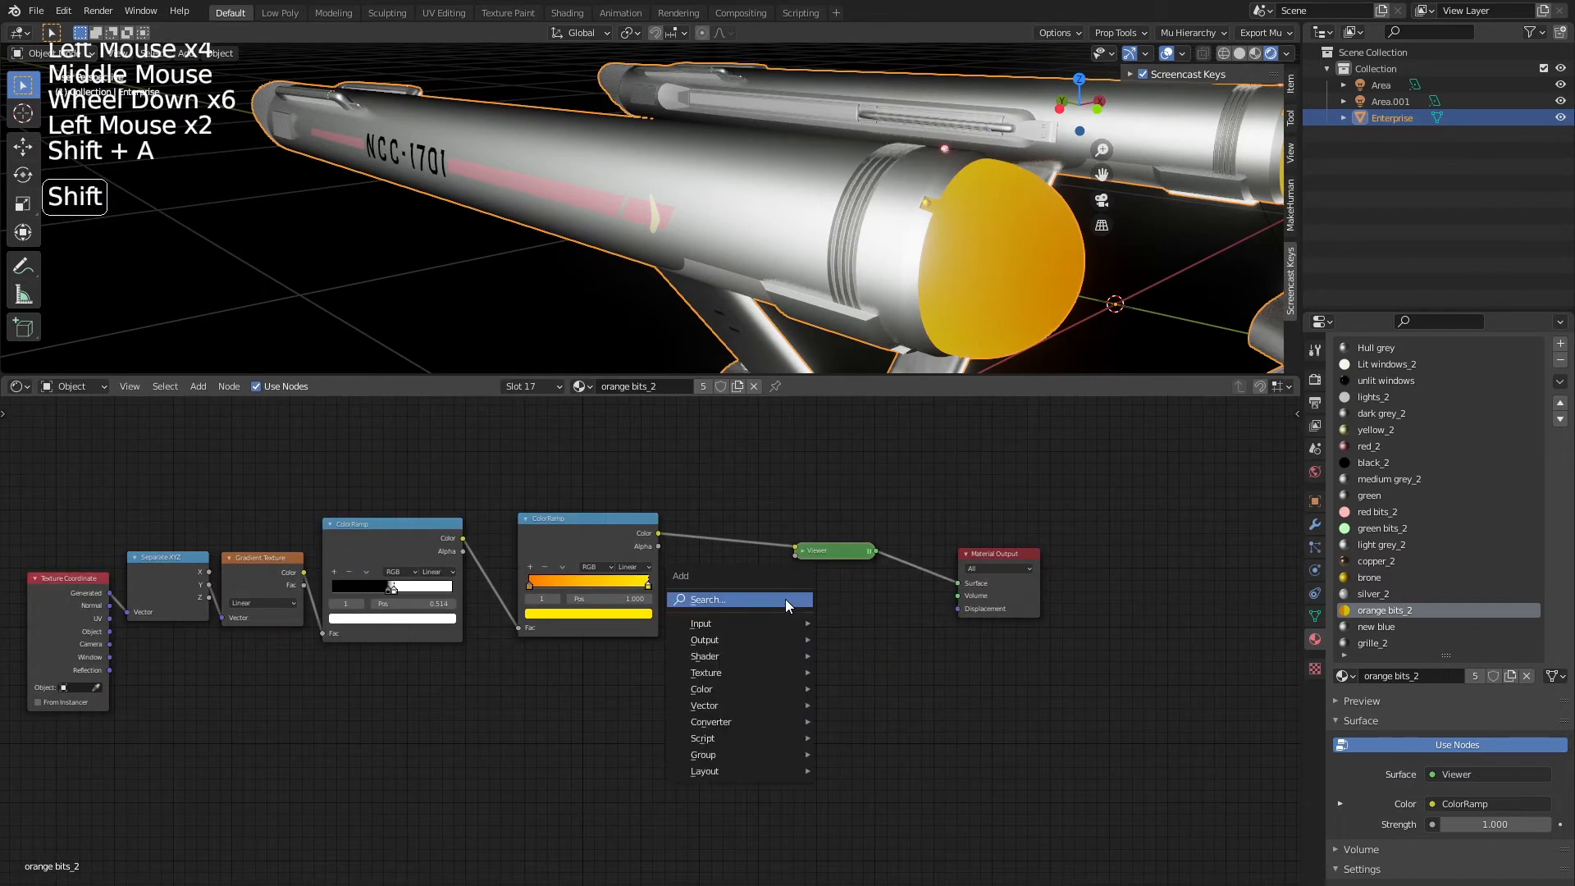
{"action": "type", "text": "em"}
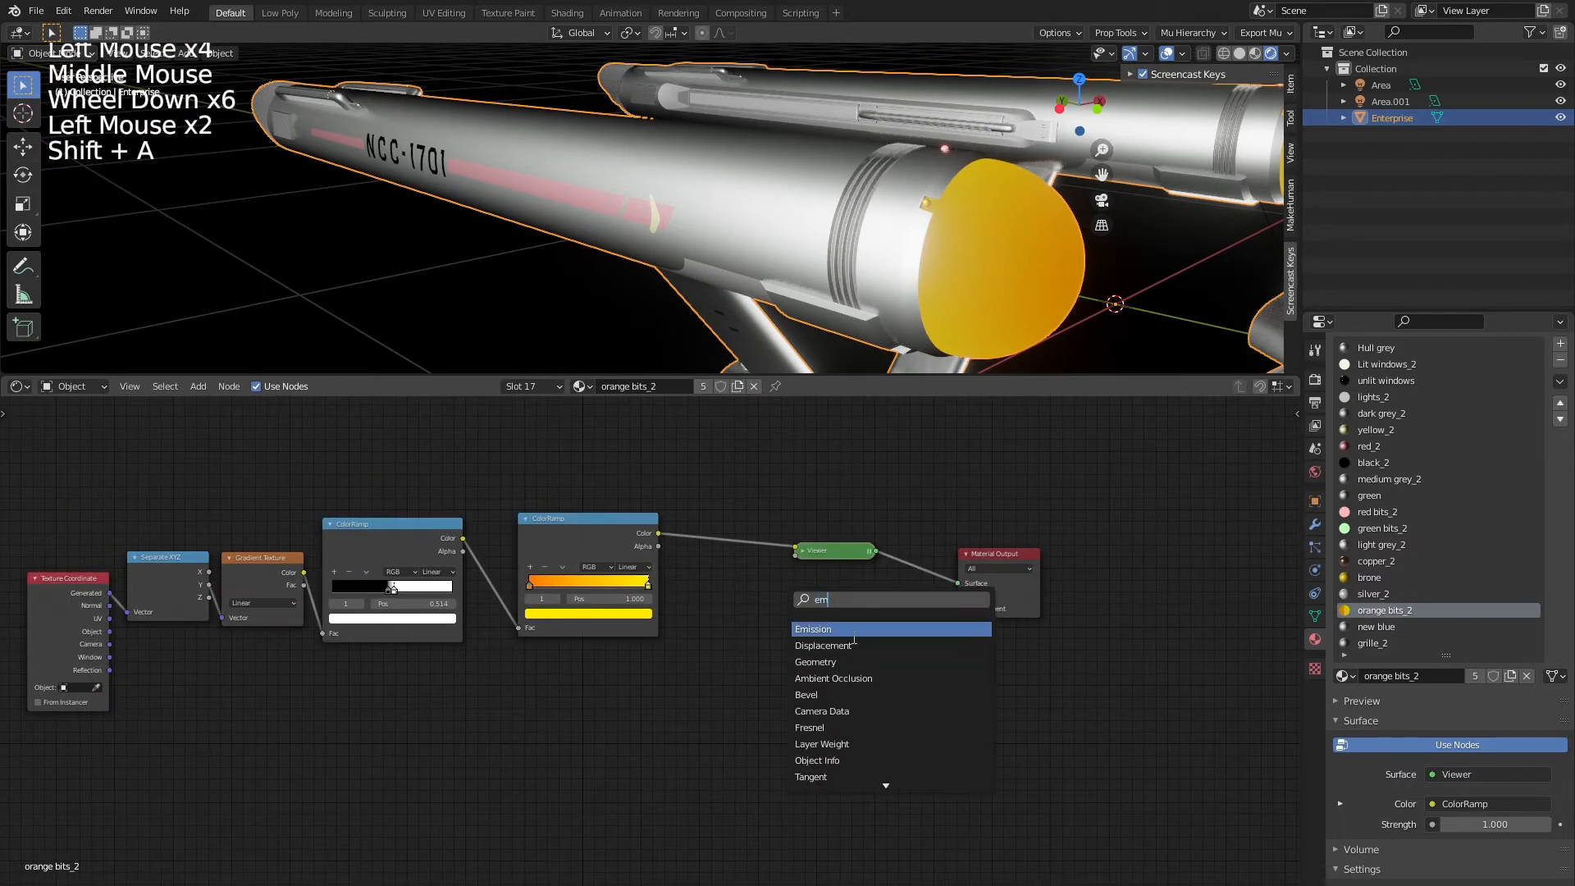
{"action": "key", "text": "Return"}
Connect the second ColorRamp's Color output only to Emission's Color and link Emission to Material Output's Surface in place of the Viewer
{"action": "left_click_drag", "start_coordinate": [652, 534], "coordinate": [686, 551]}
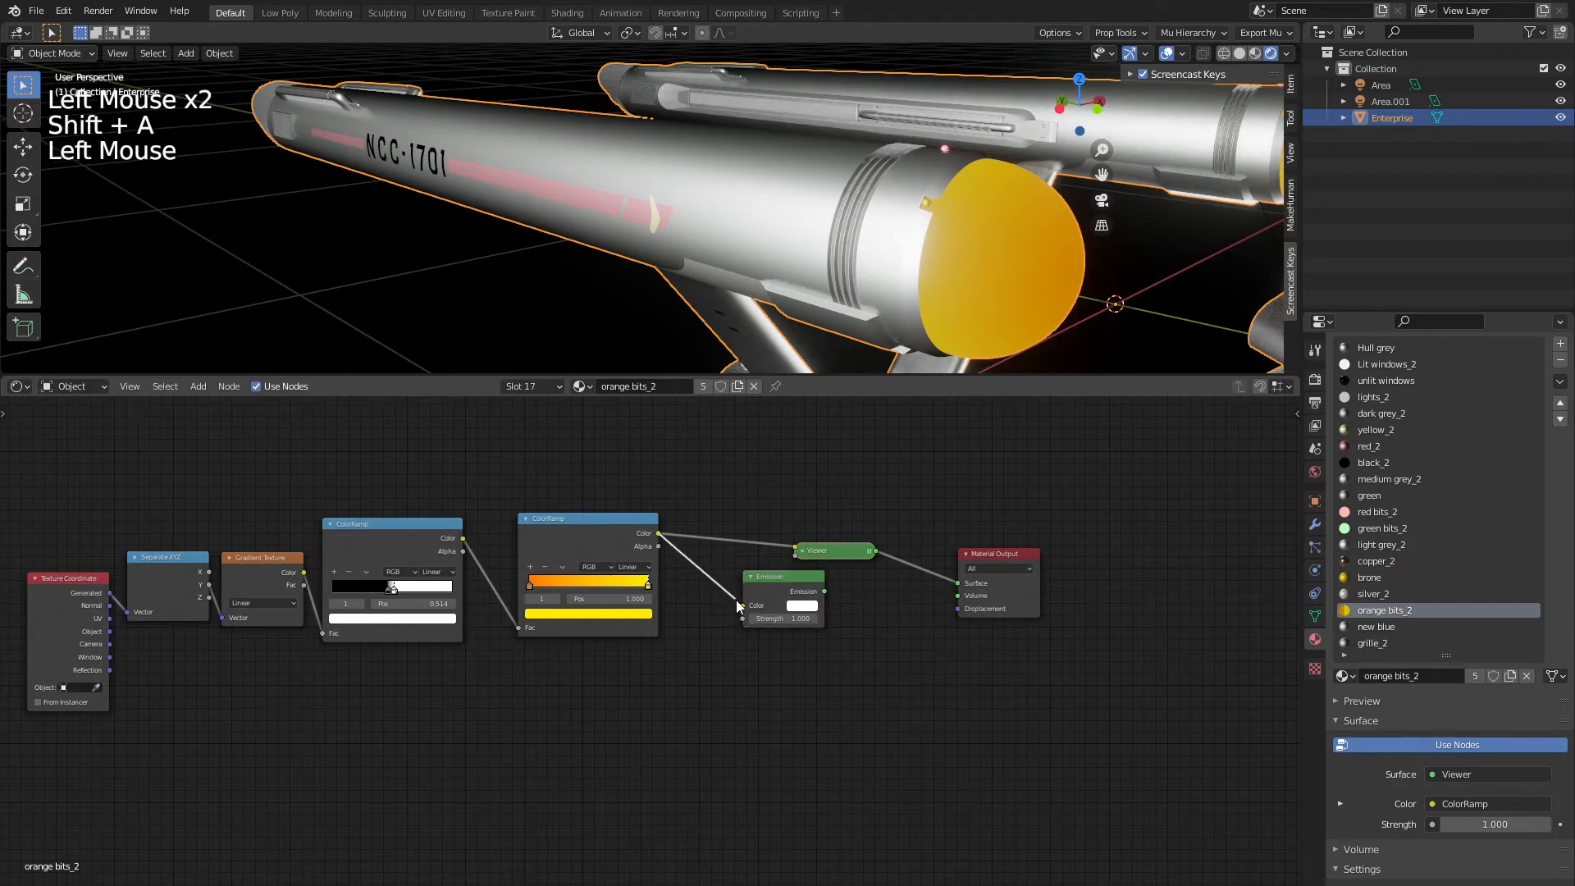
{"action": "left_click_drag", "start_coordinate": [735, 599], "coordinate": [736, 607]}
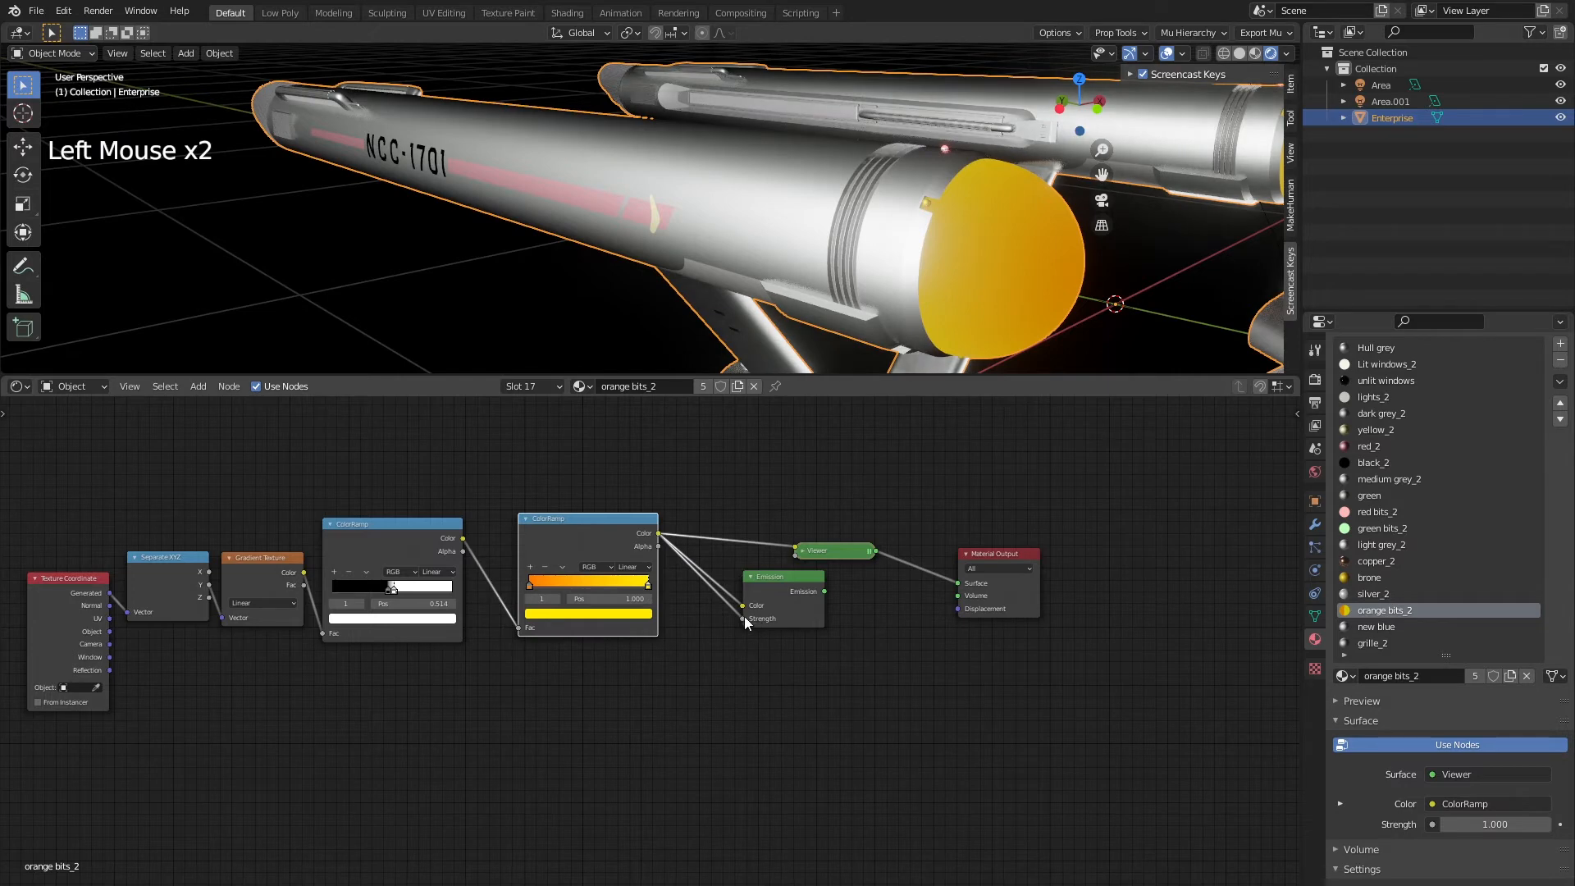
{"action": "left_click_drag", "start_coordinate": [744, 618], "coordinate": [800, 596]}
{"action": "left_click", "coordinate": [809, 592], "text": "ctrl+shift"}
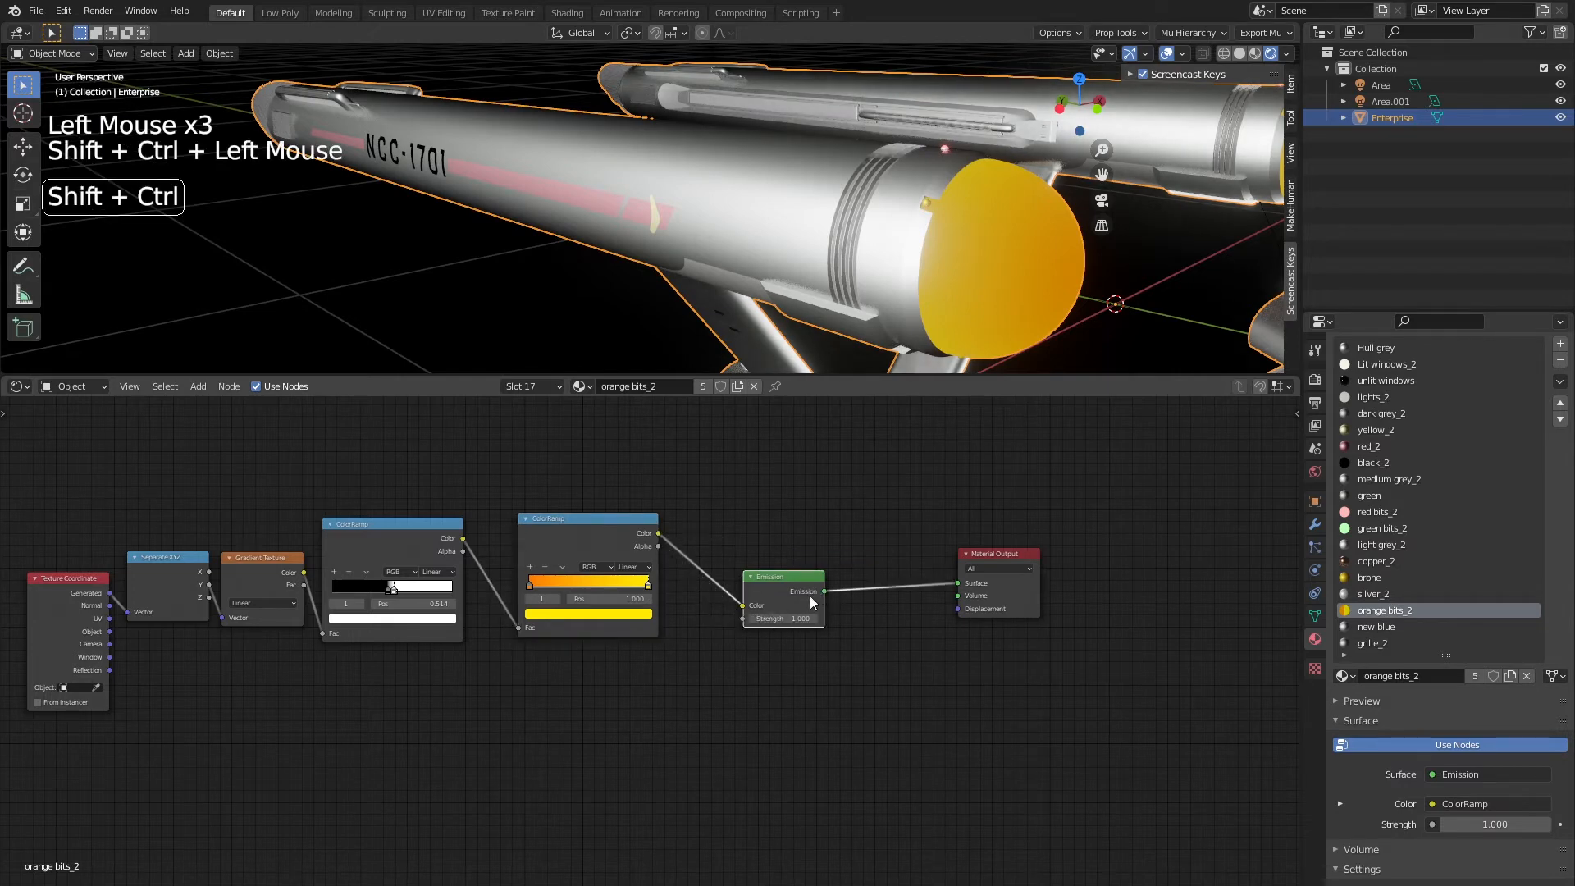
Set the Emission node's strength to 12.300
{"action": "scroll", "coordinate": [833, 643], "scroll_direction": "up", "scroll_amount": 7}
{"action": "middle_click_drag", "start_coordinate": [833, 643], "coordinate": [810, 750]}
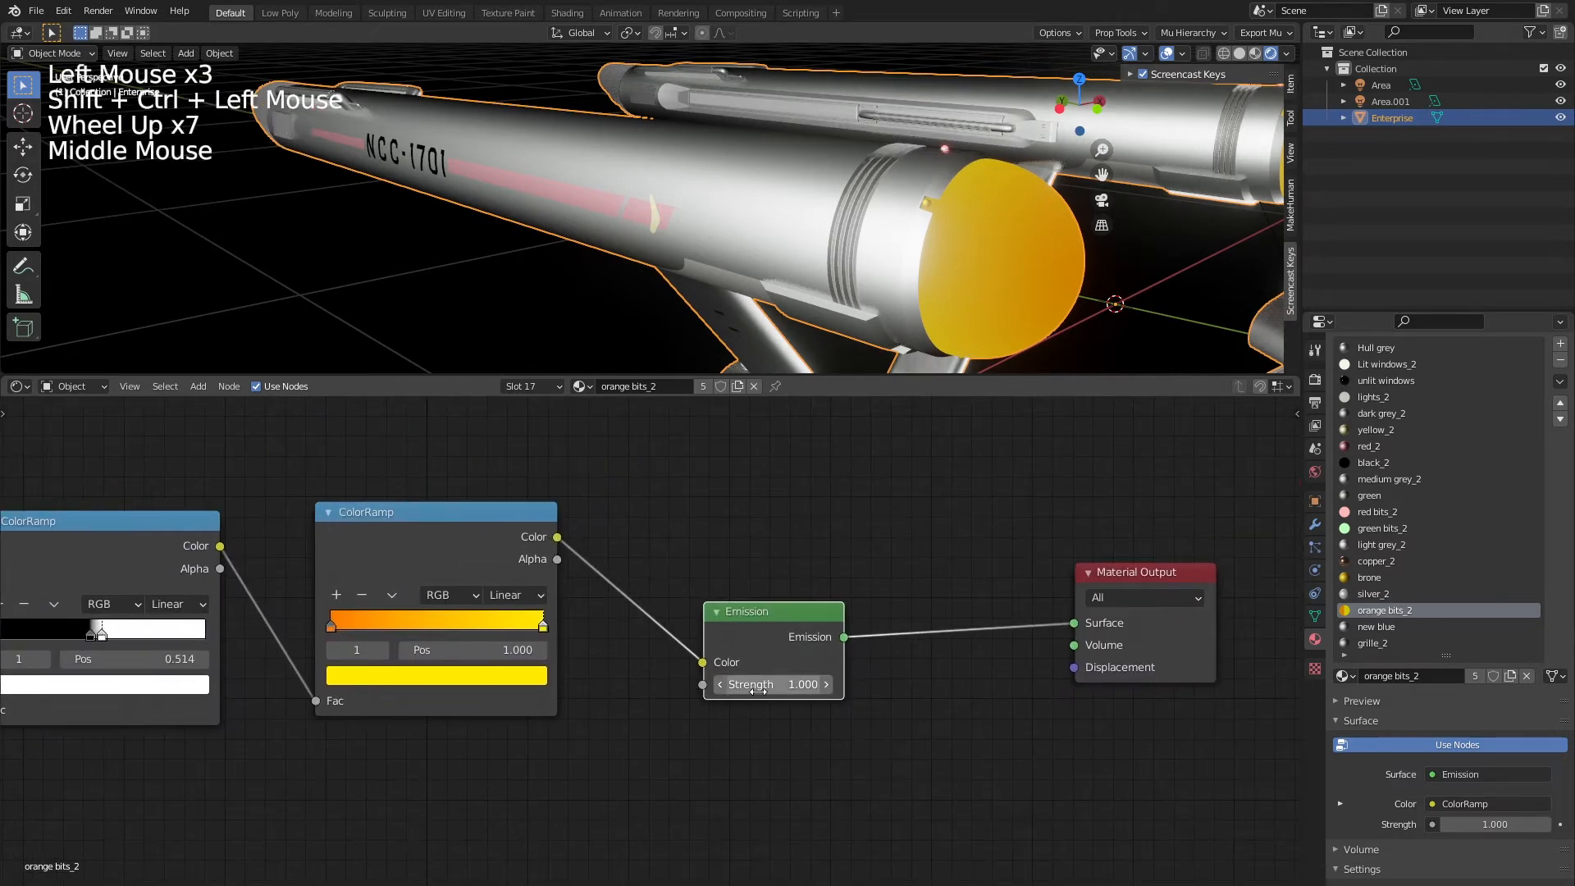
{"action": "left_click_drag", "start_coordinate": [758, 690], "coordinate": [890, 691]}
Darken the second ColorRamp's orange stop to a value of about 0.222
{"action": "middle_click_drag", "start_coordinate": [500, 720], "coordinate": [693, 724]}
{"action": "left_click", "coordinate": [523, 632]}
{"action": "left_click", "coordinate": [596, 686]}
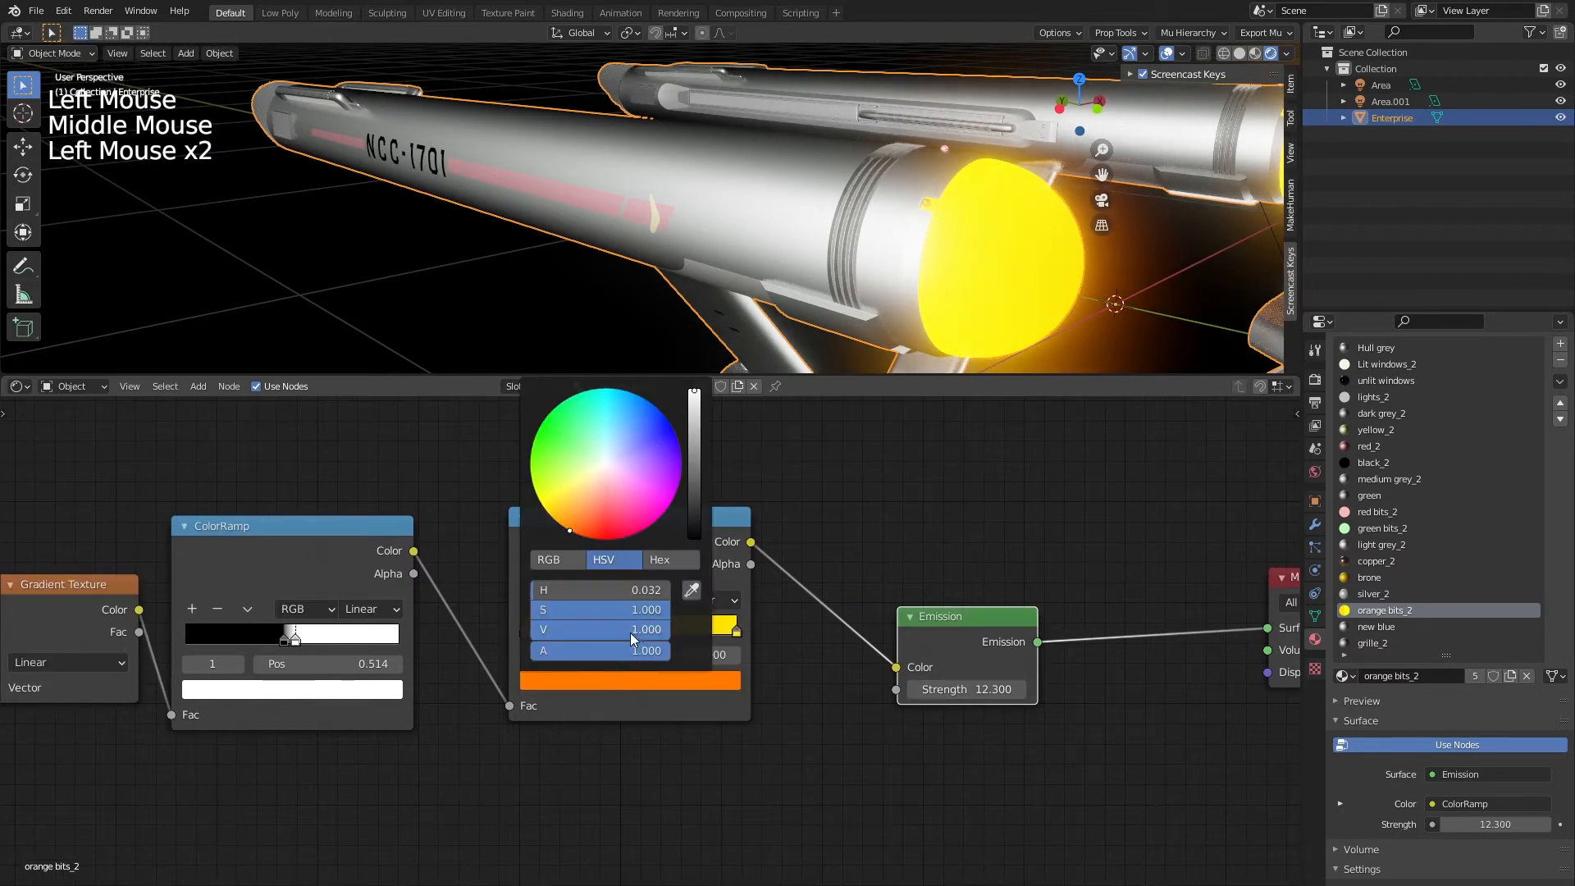
{"action": "scroll", "coordinate": [642, 638], "scroll_direction": "down", "scroll_amount": 5}
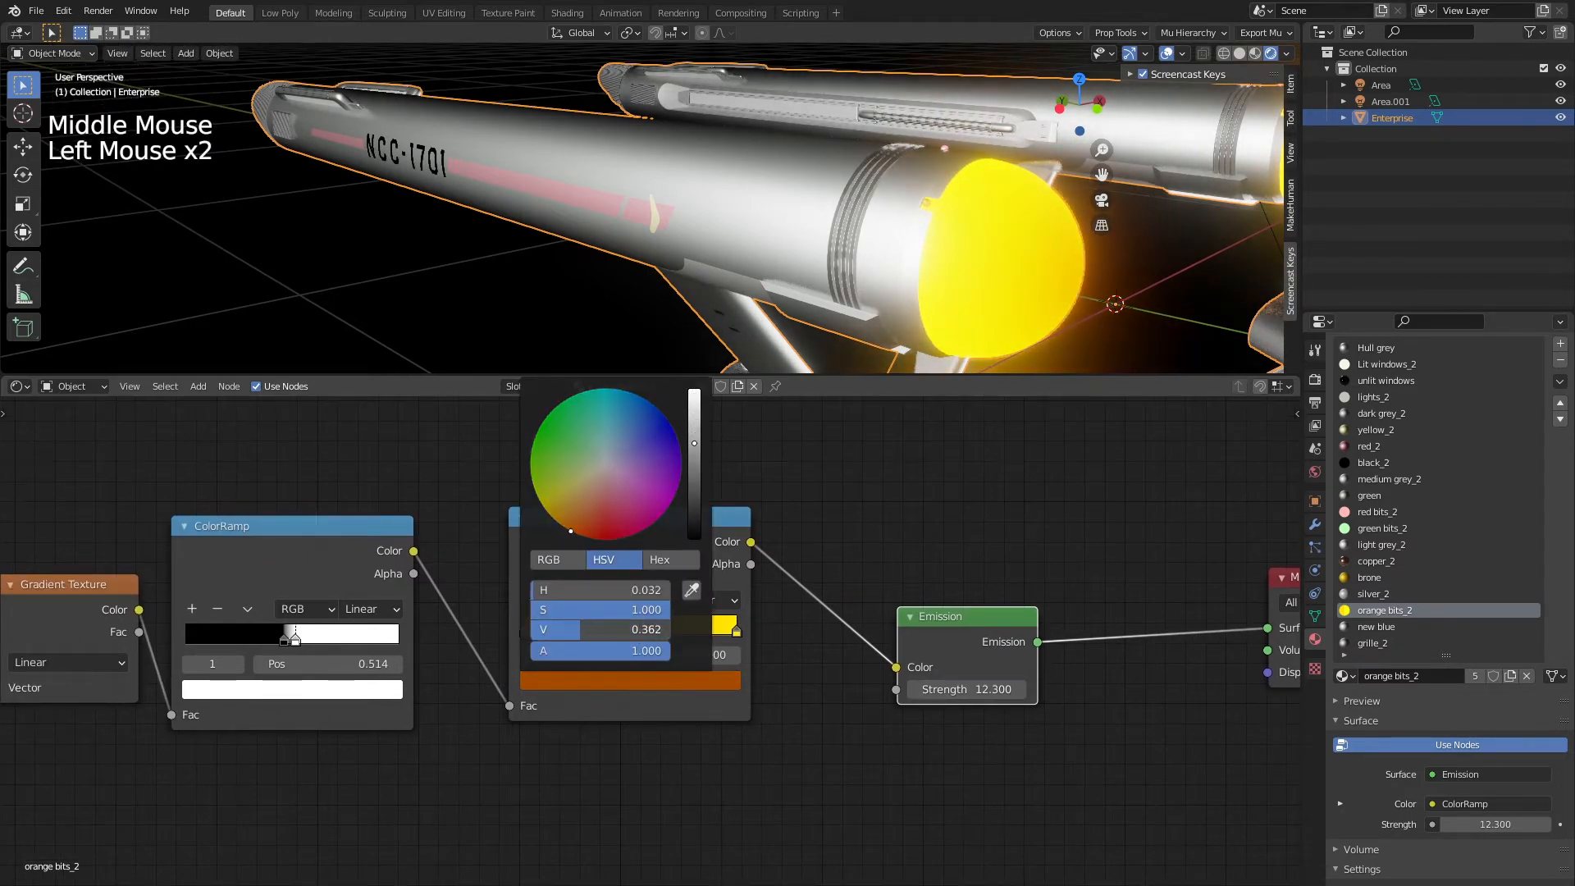
Reduce the saturation of the second ColorRamp's yellow stop to about 0.925
{"action": "scroll", "coordinate": [938, 106], "scroll_direction": "down", "scroll_amount": 2}
{"action": "scroll", "coordinate": [937, 106], "scroll_direction": "down", "scroll_amount": 3}
{"action": "middle_click_drag", "start_coordinate": [937, 106], "coordinate": [703, 333]}
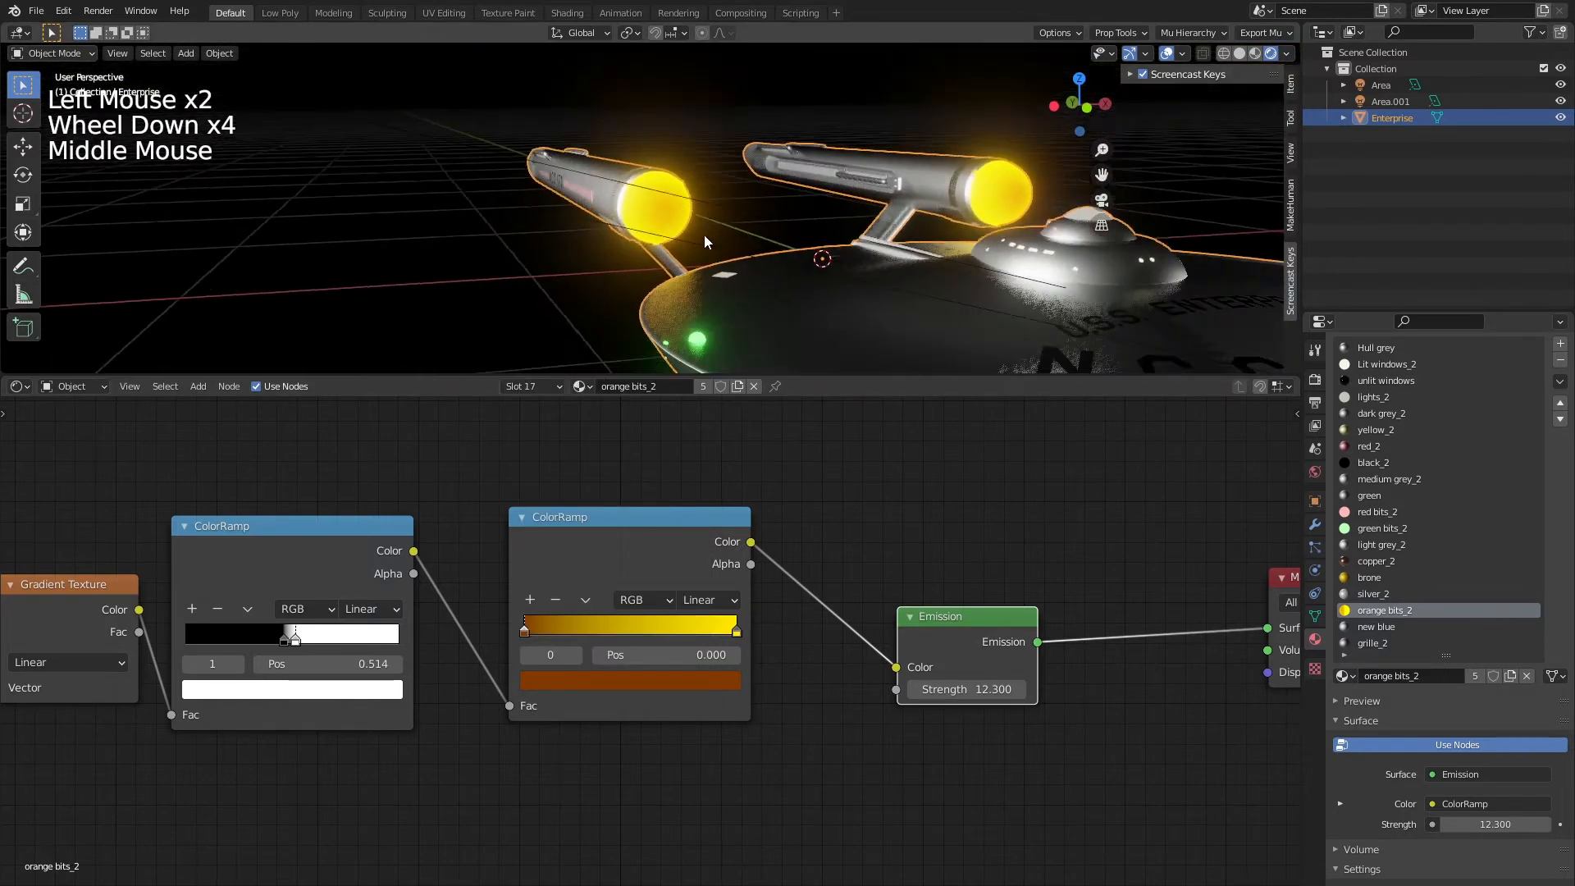
{"action": "scroll", "coordinate": [703, 334], "scroll_direction": "up", "scroll_amount": 4}
{"action": "left_click", "coordinate": [736, 632]}
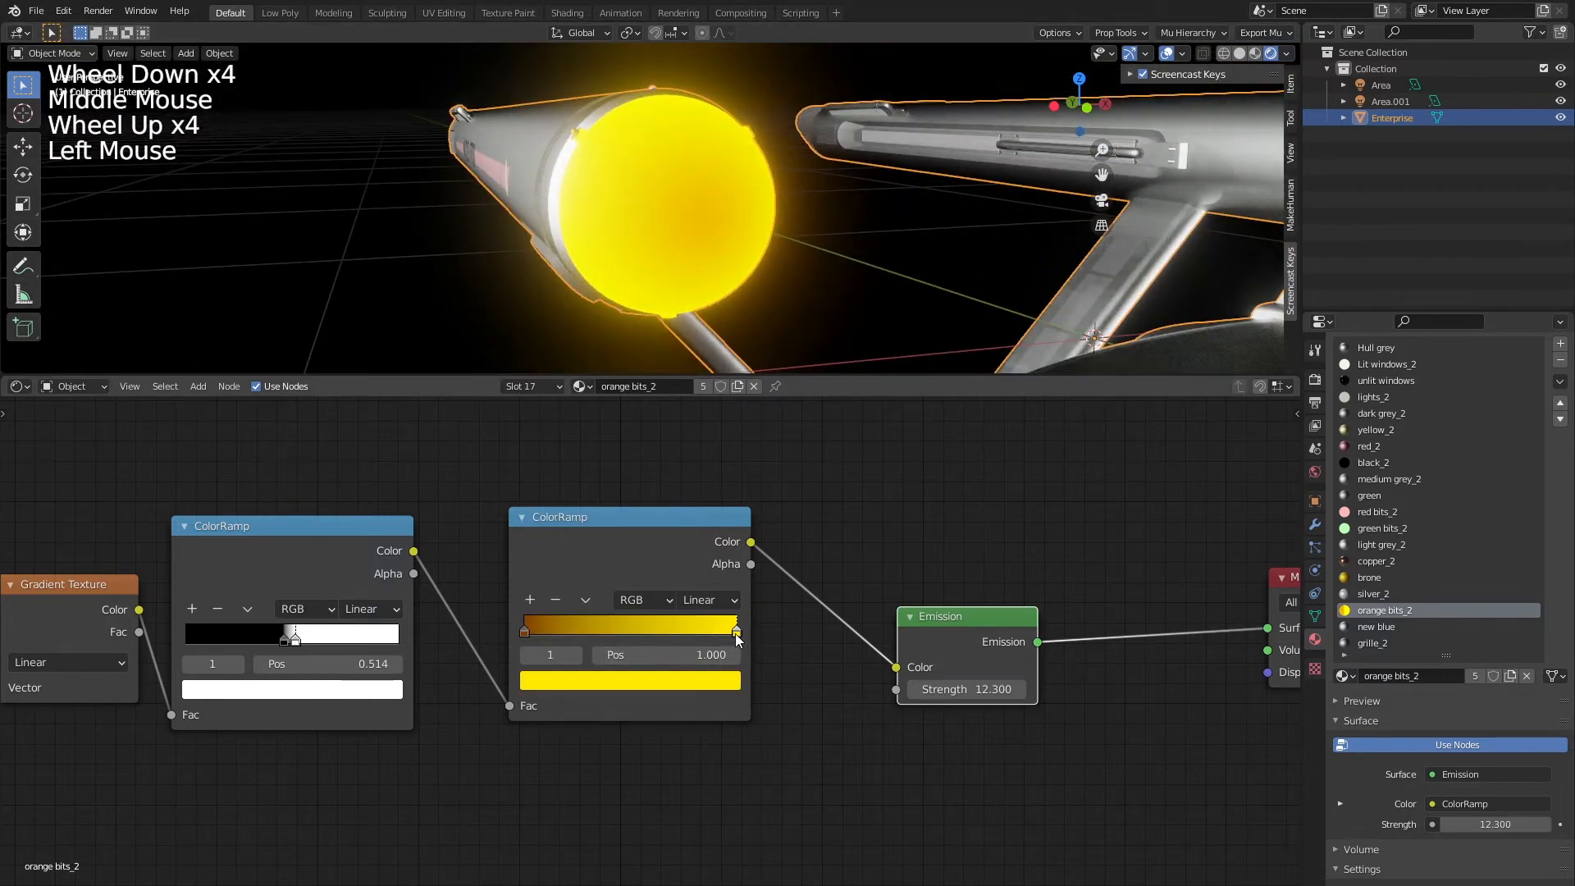
{"action": "left_click", "coordinate": [710, 684]}
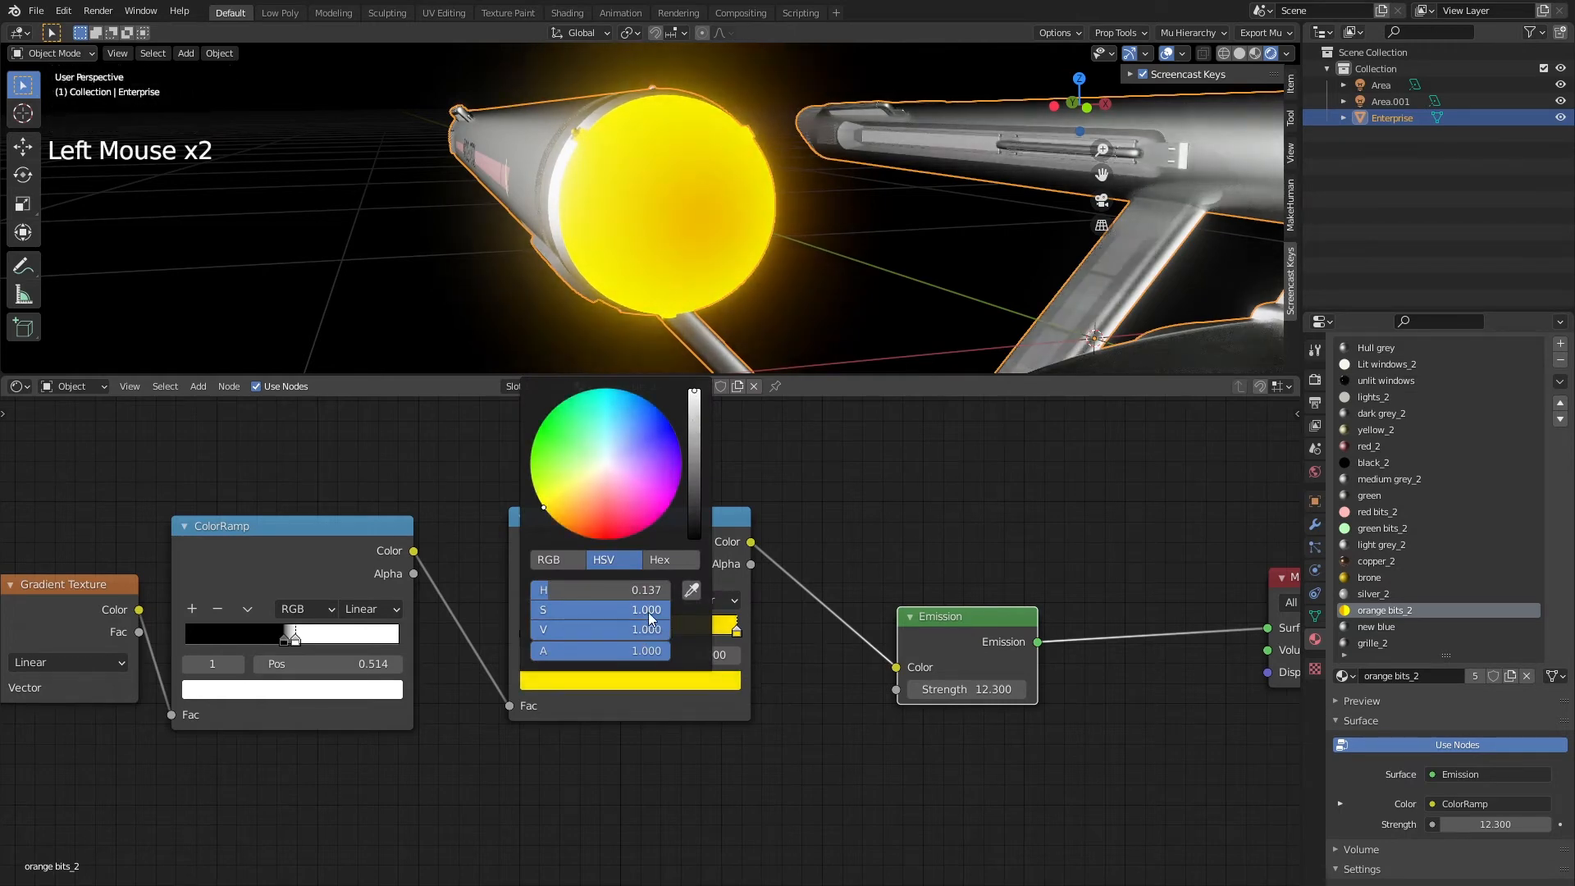
{"action": "mouse_move", "coordinate": [649, 618]}
{"action": "left_mouse_down"}
{"action": "mouse_move", "coordinate": [623, 618]}
{"action": "mouse_move", "coordinate": [640, 618]}
{"action": "left_mouse_up"}
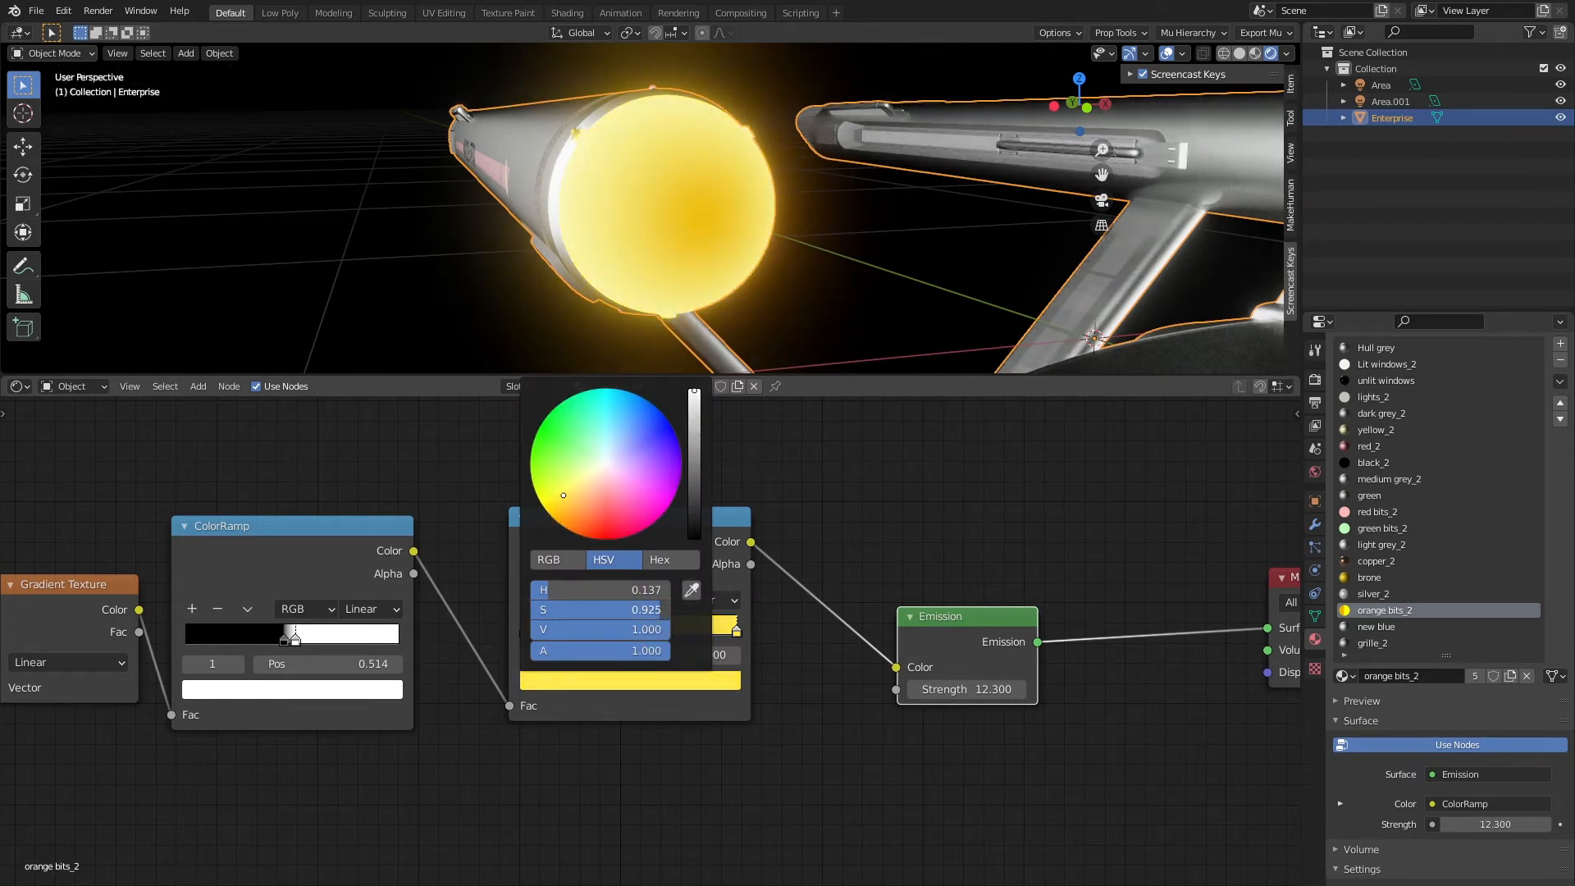
{"action": "left_click", "coordinate": [714, 791]}
Brighten the second ColorRamp's dark orange stop slightly by raising its colour value
{"action": "left_click", "coordinate": [563, 669]}
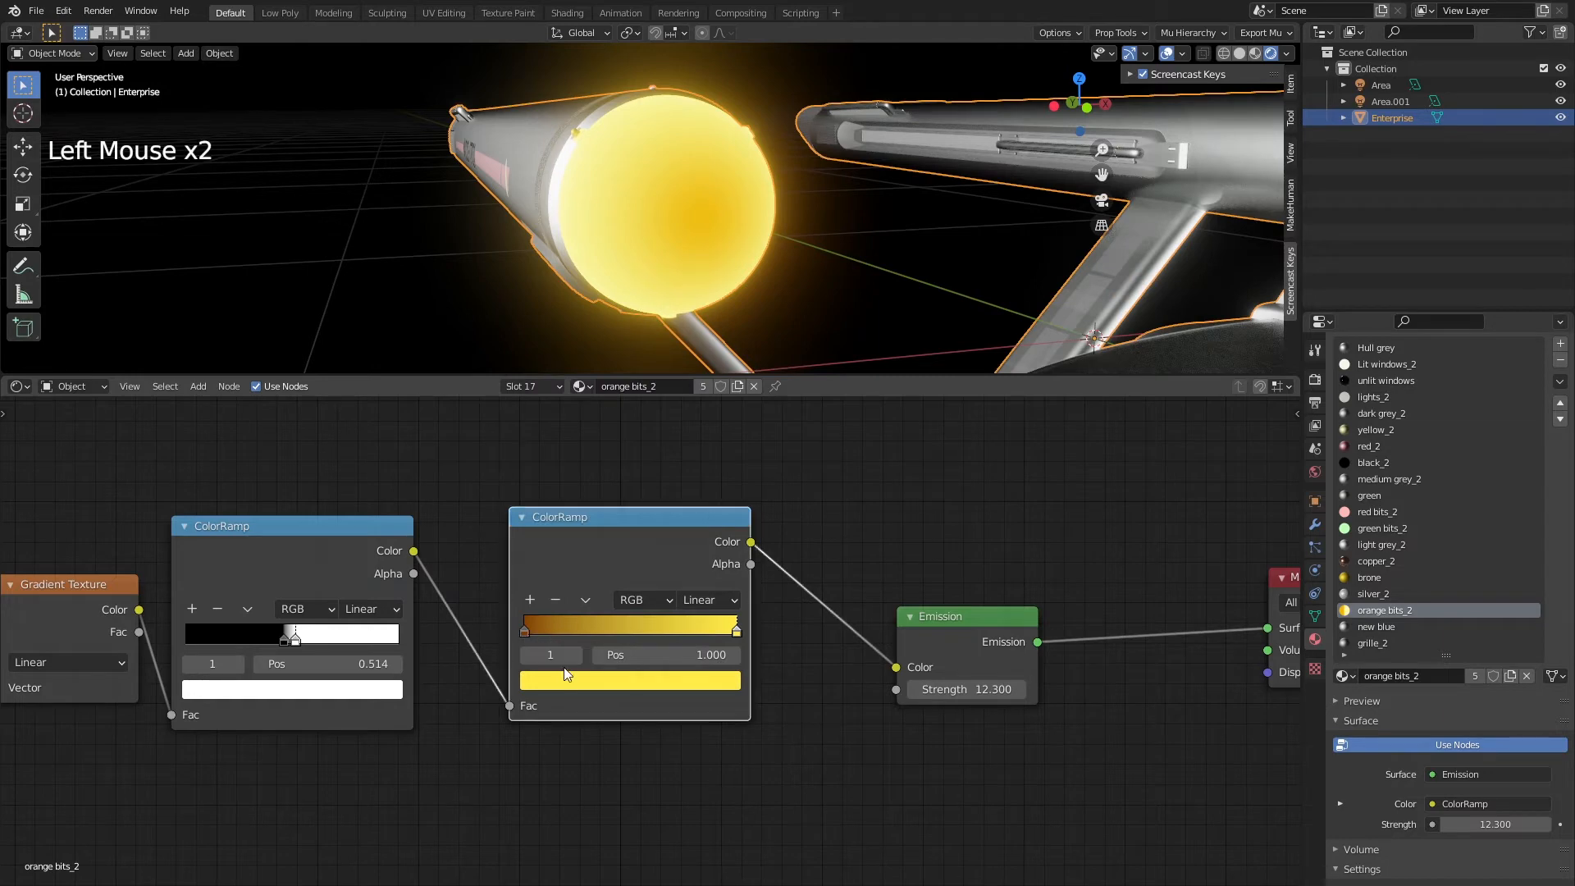
{"action": "left_click", "coordinate": [525, 630]}
{"action": "left_click", "coordinate": [586, 677]}
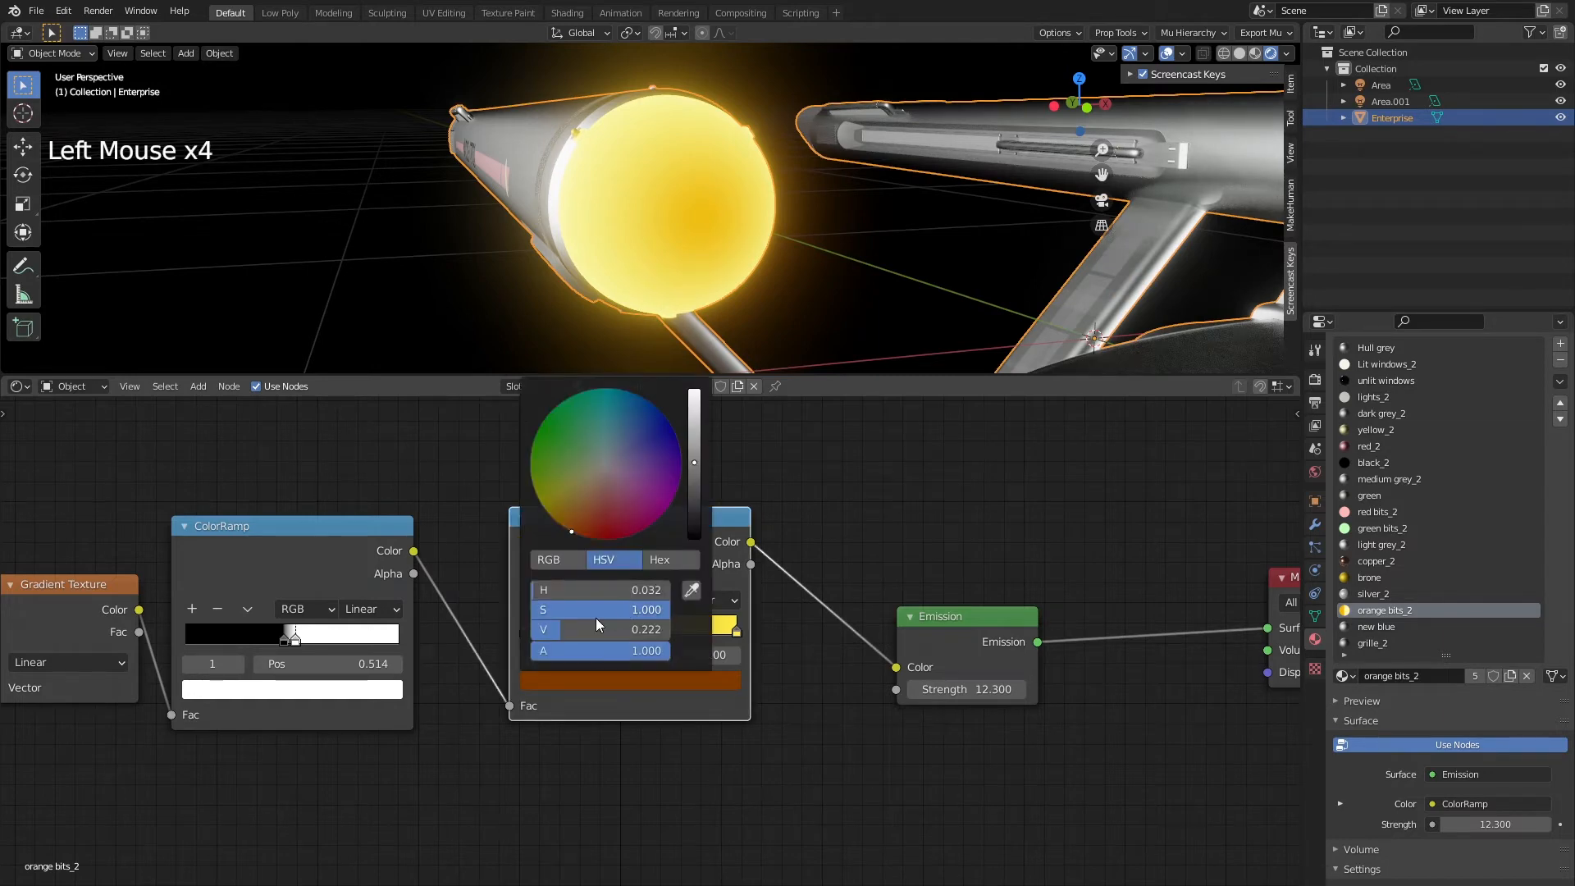
{"action": "left_click_drag", "start_coordinate": [597, 627], "coordinate": [619, 627]}
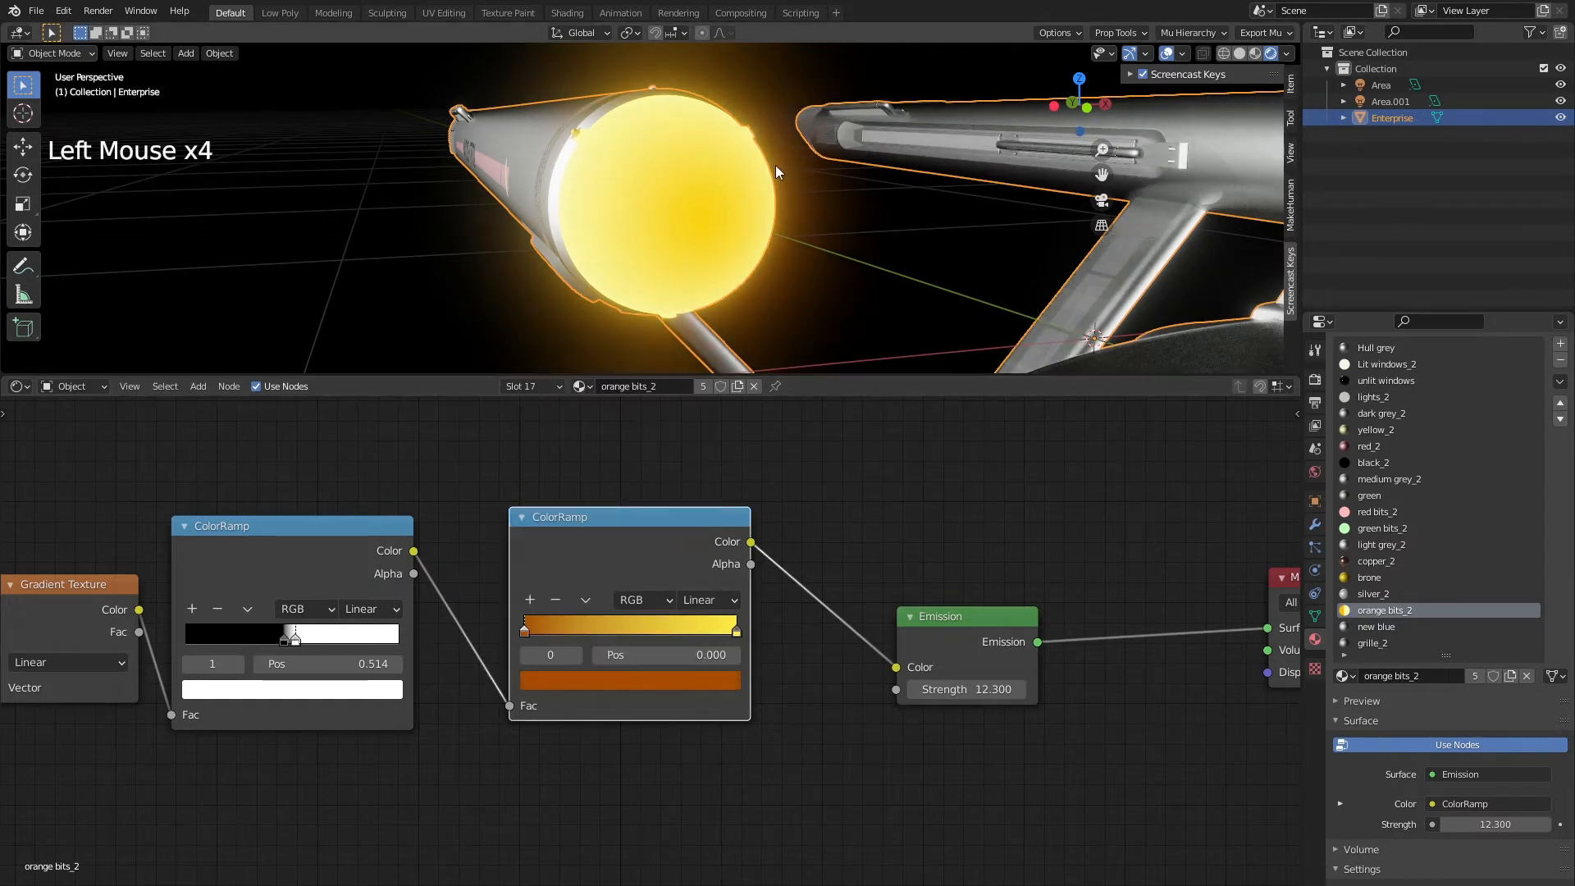
Try different stop positions on the second ColorRamp, leaving the orange stop at about 0.018 and the yellow stop at 1.000
{"action": "middle_click_drag", "start_coordinate": [777, 172], "coordinate": [746, 353]}
{"action": "left_click", "coordinate": [736, 631]}
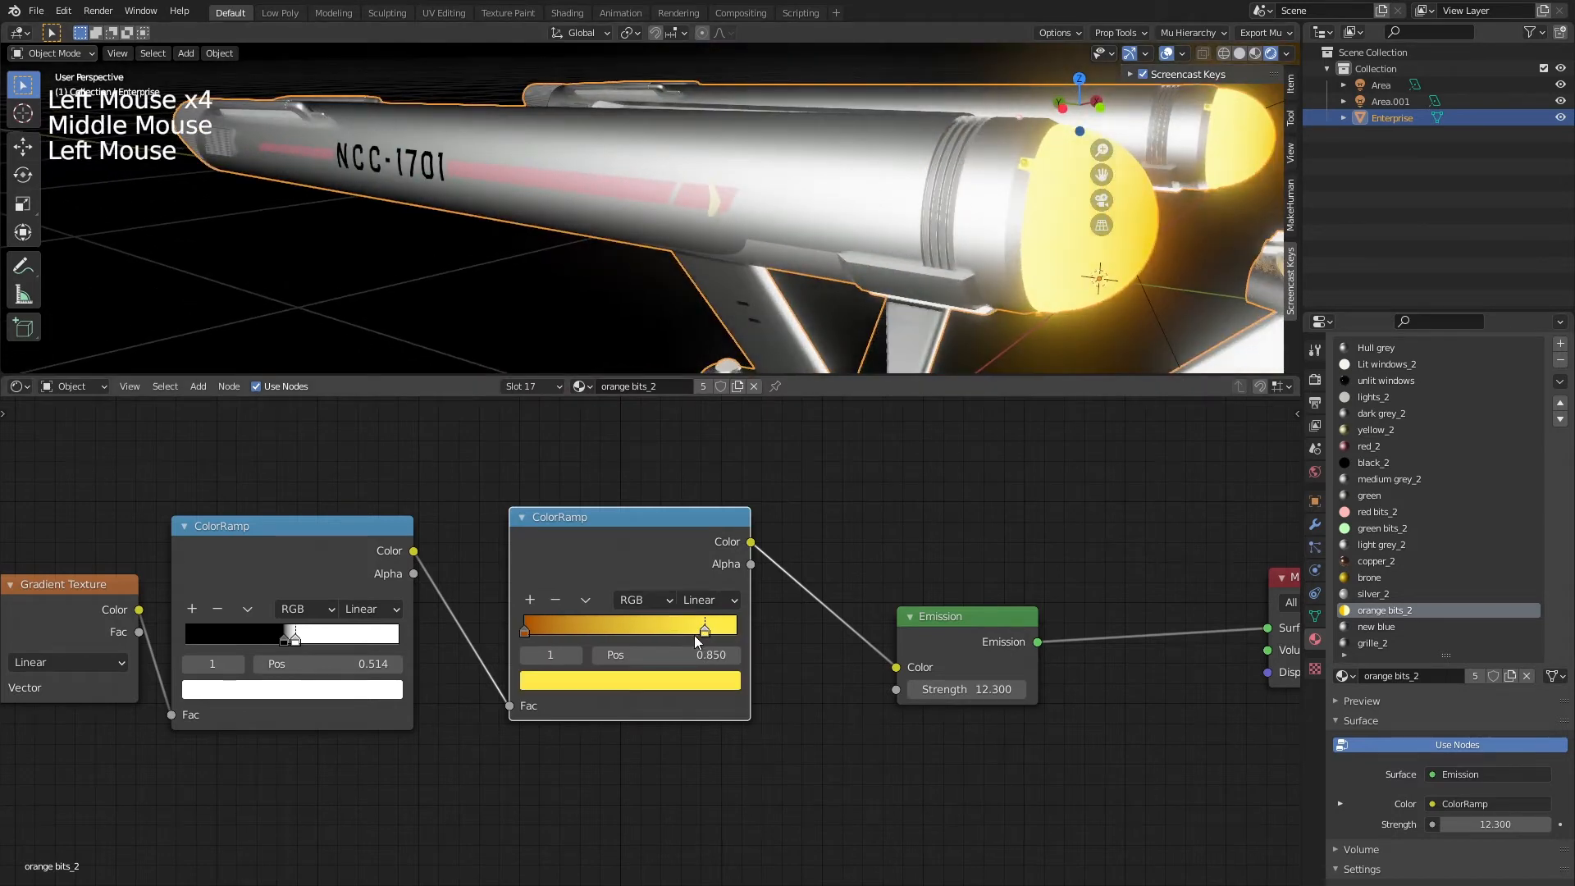
{"action": "left_click", "coordinate": [525, 632]}
{"action": "mouse_move", "coordinate": [528, 635]}
{"action": "left_mouse_down"}
{"action": "mouse_move", "coordinate": [544, 640]}
{"action": "mouse_move", "coordinate": [528, 648]}
{"action": "left_mouse_up"}
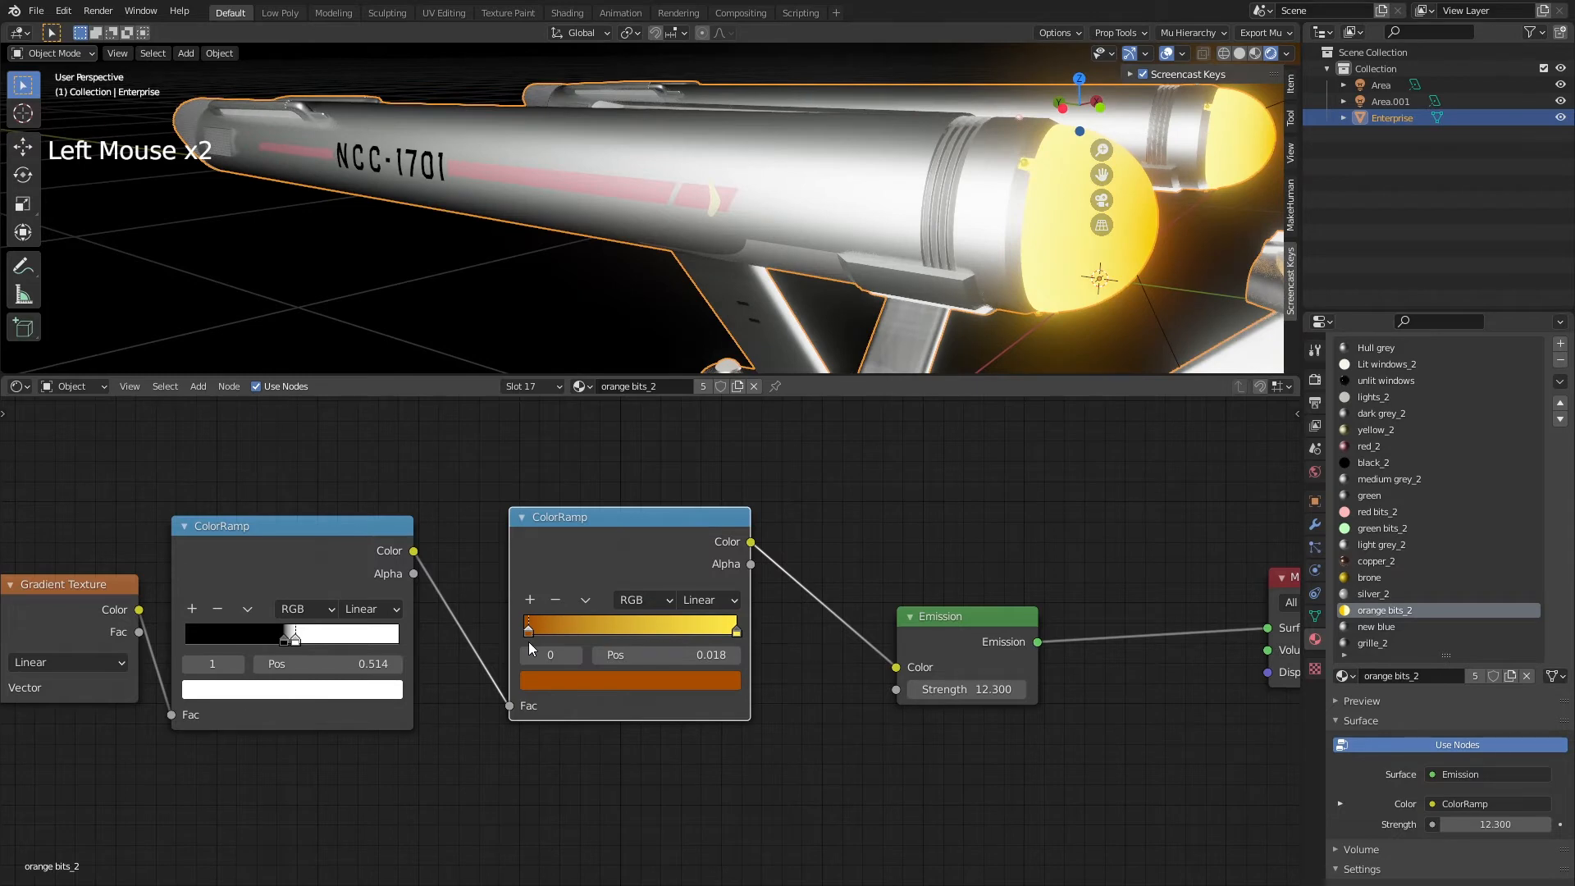
{"action": "mouse_move", "coordinate": [736, 633]}
{"action": "left_mouse_down"}
{"action": "mouse_move", "coordinate": [685, 636]}
{"action": "mouse_move", "coordinate": [742, 636]}
{"action": "left_mouse_up"}
Deselect the Enterprise model and examine the glowing nacelle caps from the side and from above the saucer
{"action": "scroll", "coordinate": [408, 275], "scroll_direction": "down", "scroll_amount": 6}
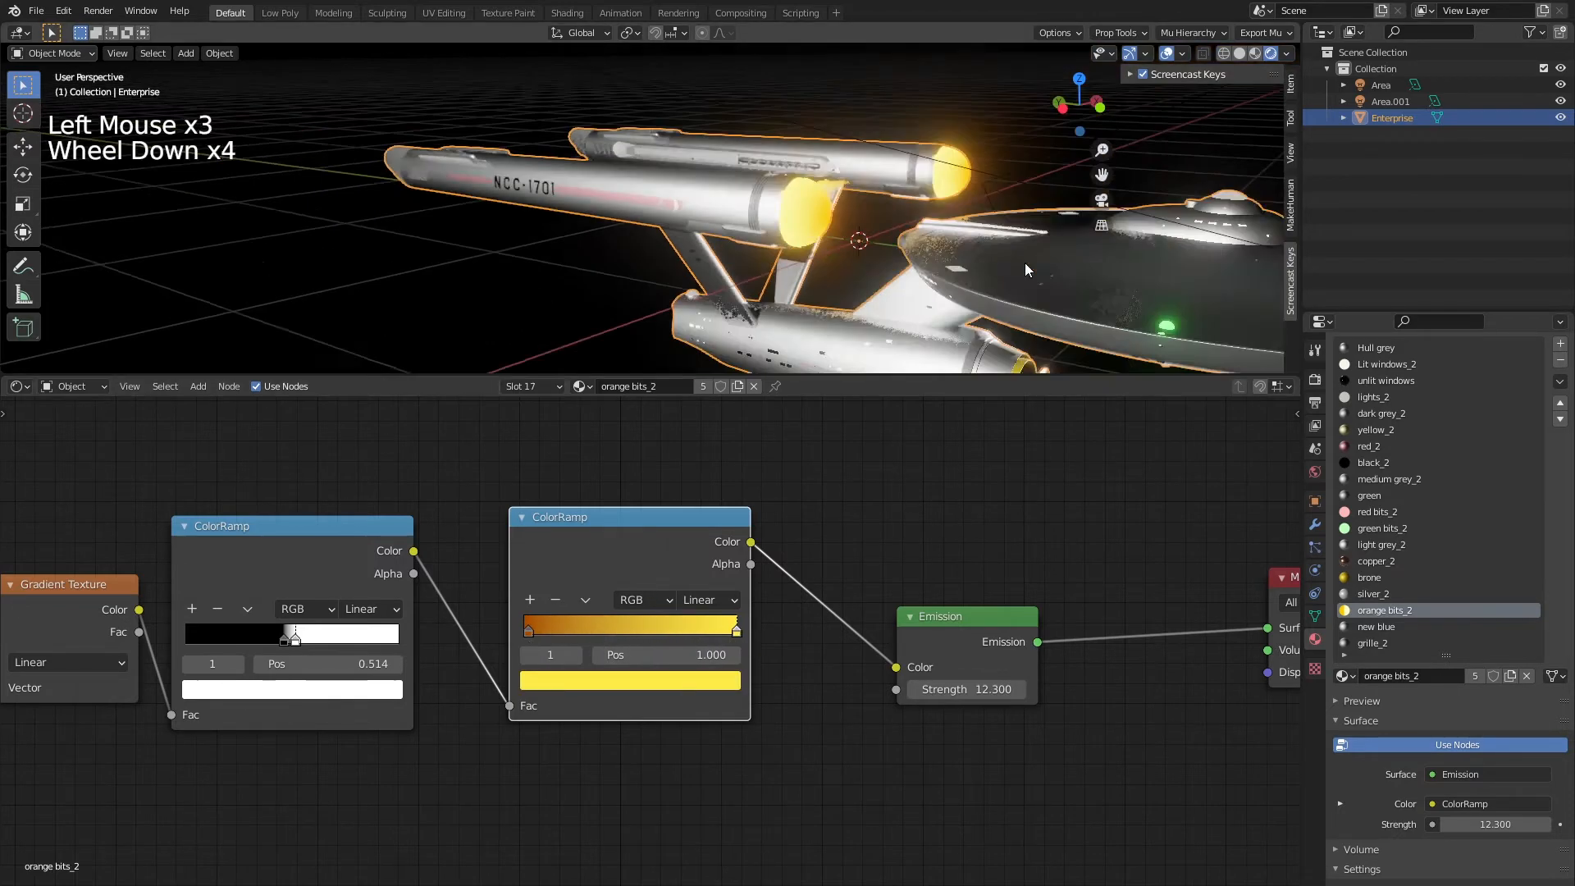
{"action": "scroll", "coordinate": [408, 275], "scroll_direction": "up", "scroll_amount": 1}
{"action": "middle_click_drag", "start_coordinate": [409, 275], "coordinate": [573, 260]}
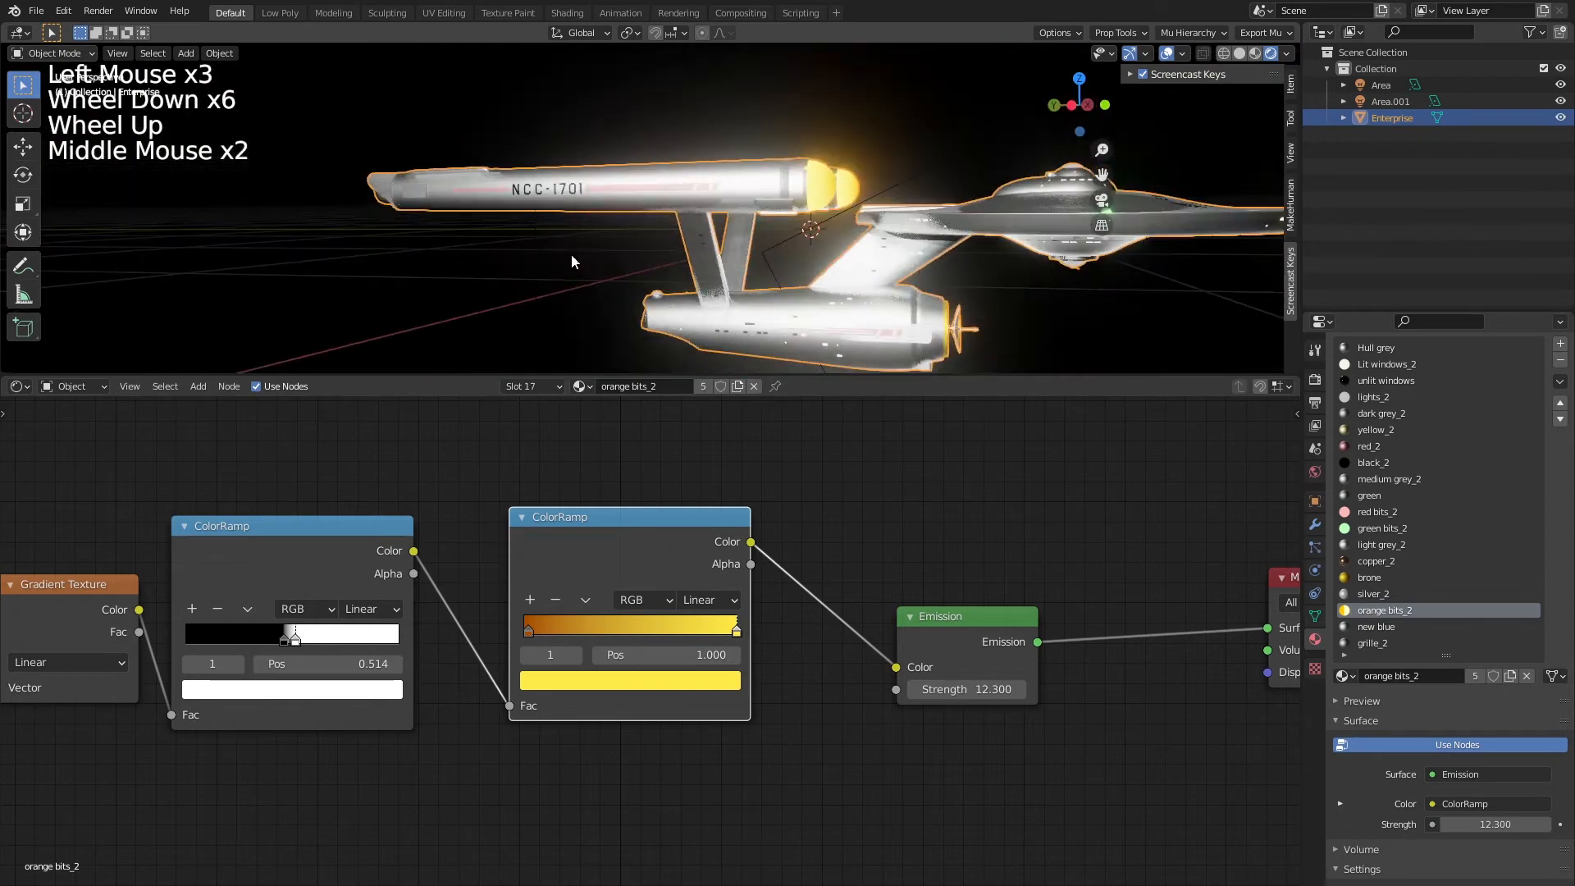
{"action": "left_click", "coordinate": [573, 260]}
{"action": "scroll", "coordinate": [573, 260], "scroll_direction": "down", "scroll_amount": 1}
{"action": "middle_click_drag", "start_coordinate": [792, 251], "coordinate": [697, 123]}
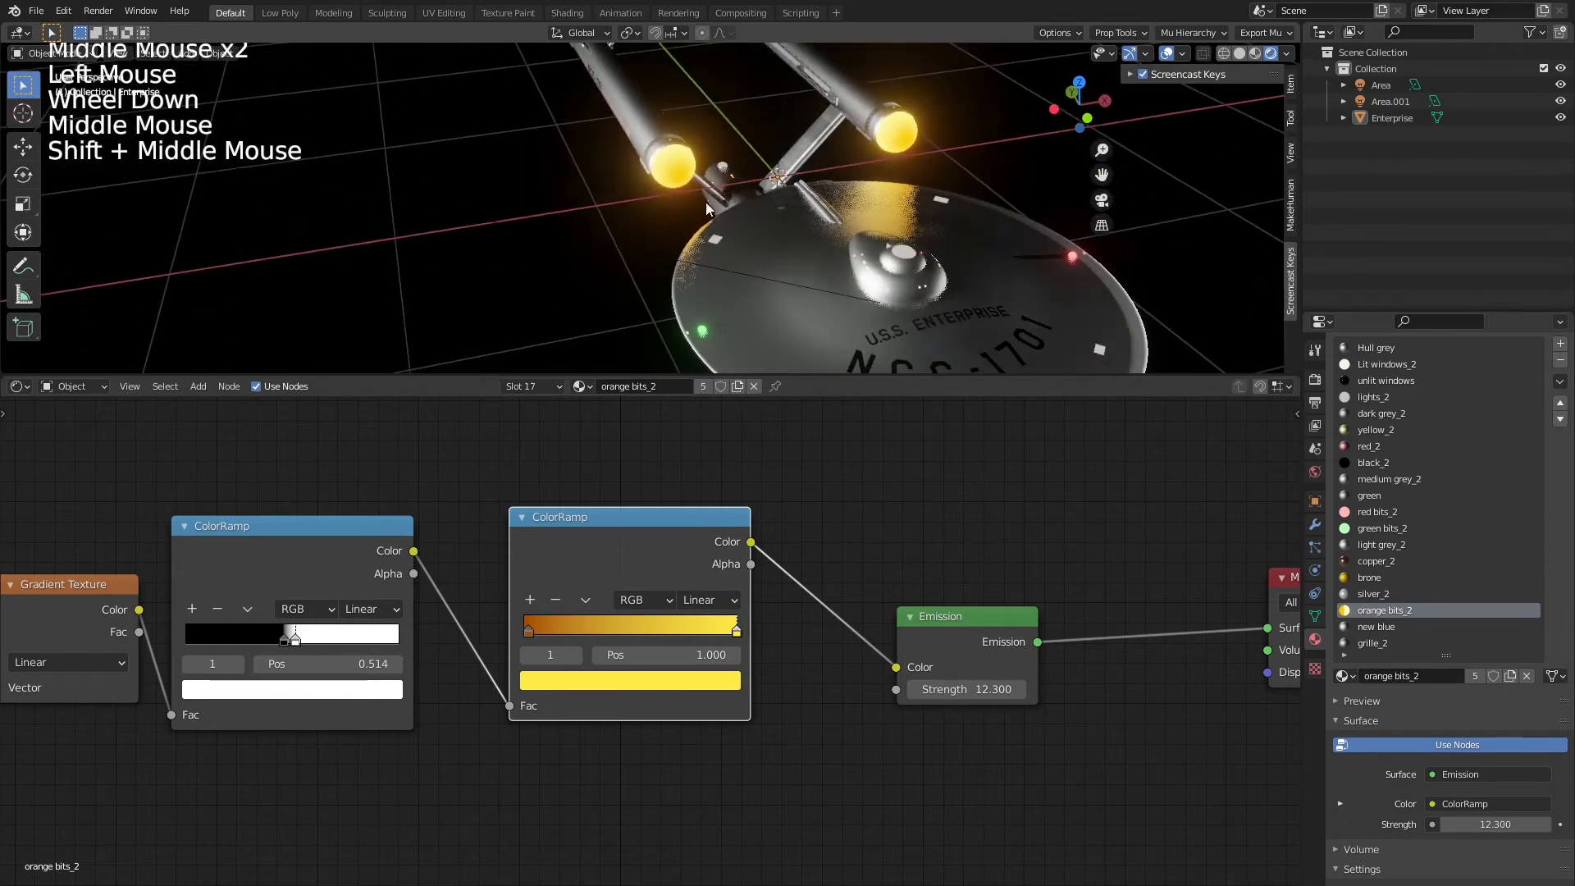
Select the Area light beside the ship and set its power to 500 W
{"action": "scroll", "coordinate": [397, 232], "scroll_direction": "down", "scroll_amount": 10}
{"action": "scroll", "coordinate": [472, 205], "scroll_direction": "up", "scroll_amount": 4}
{"action": "left_click", "coordinate": [465, 183]}
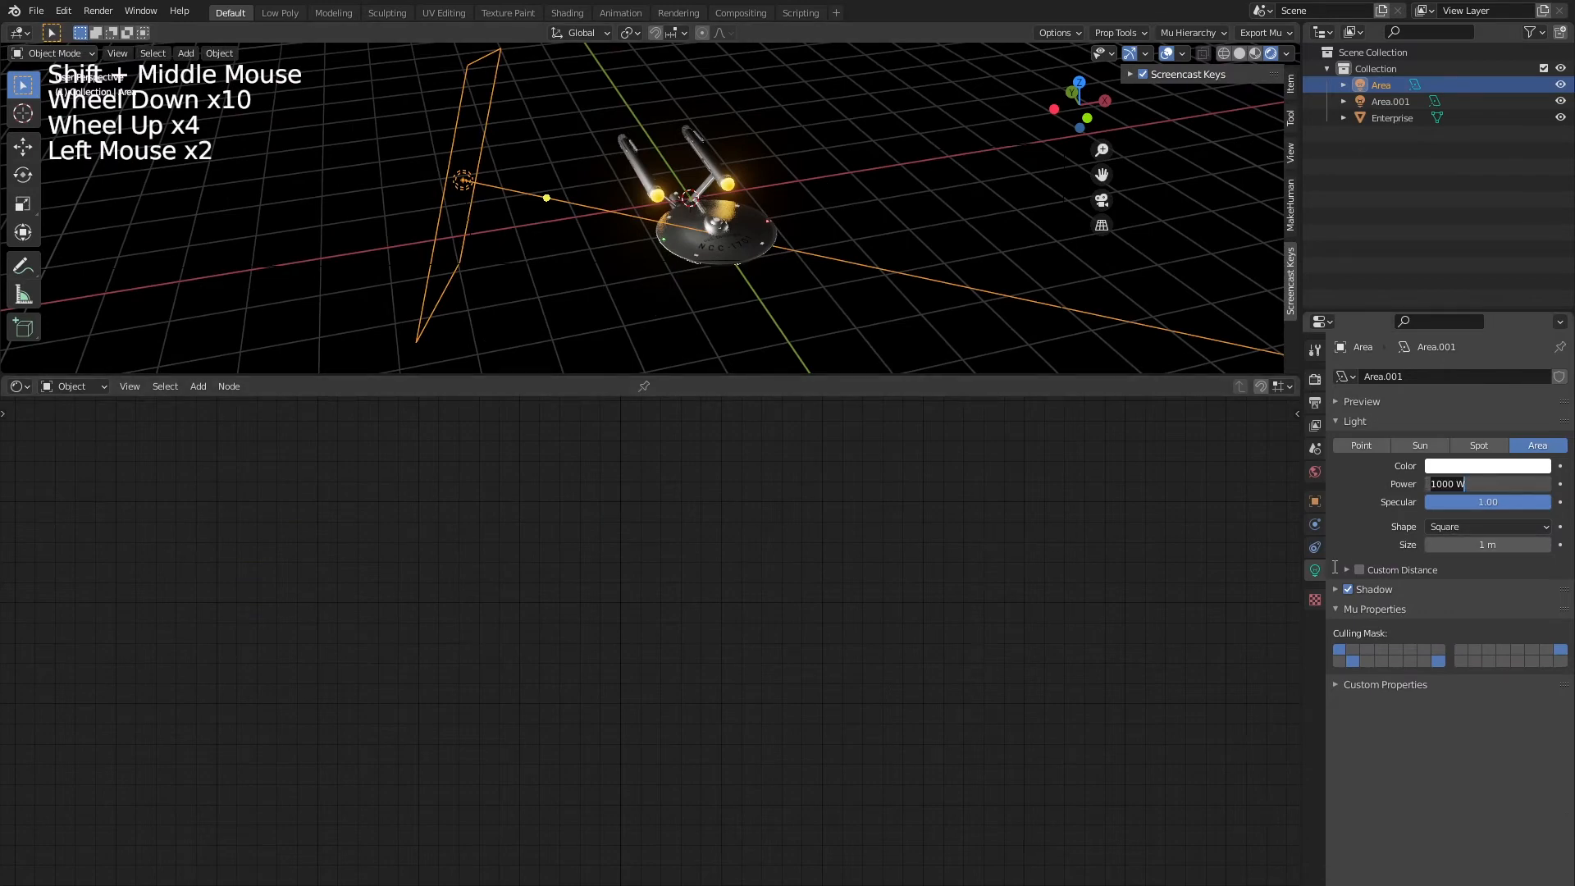
{"action": "type", "text": "0"}
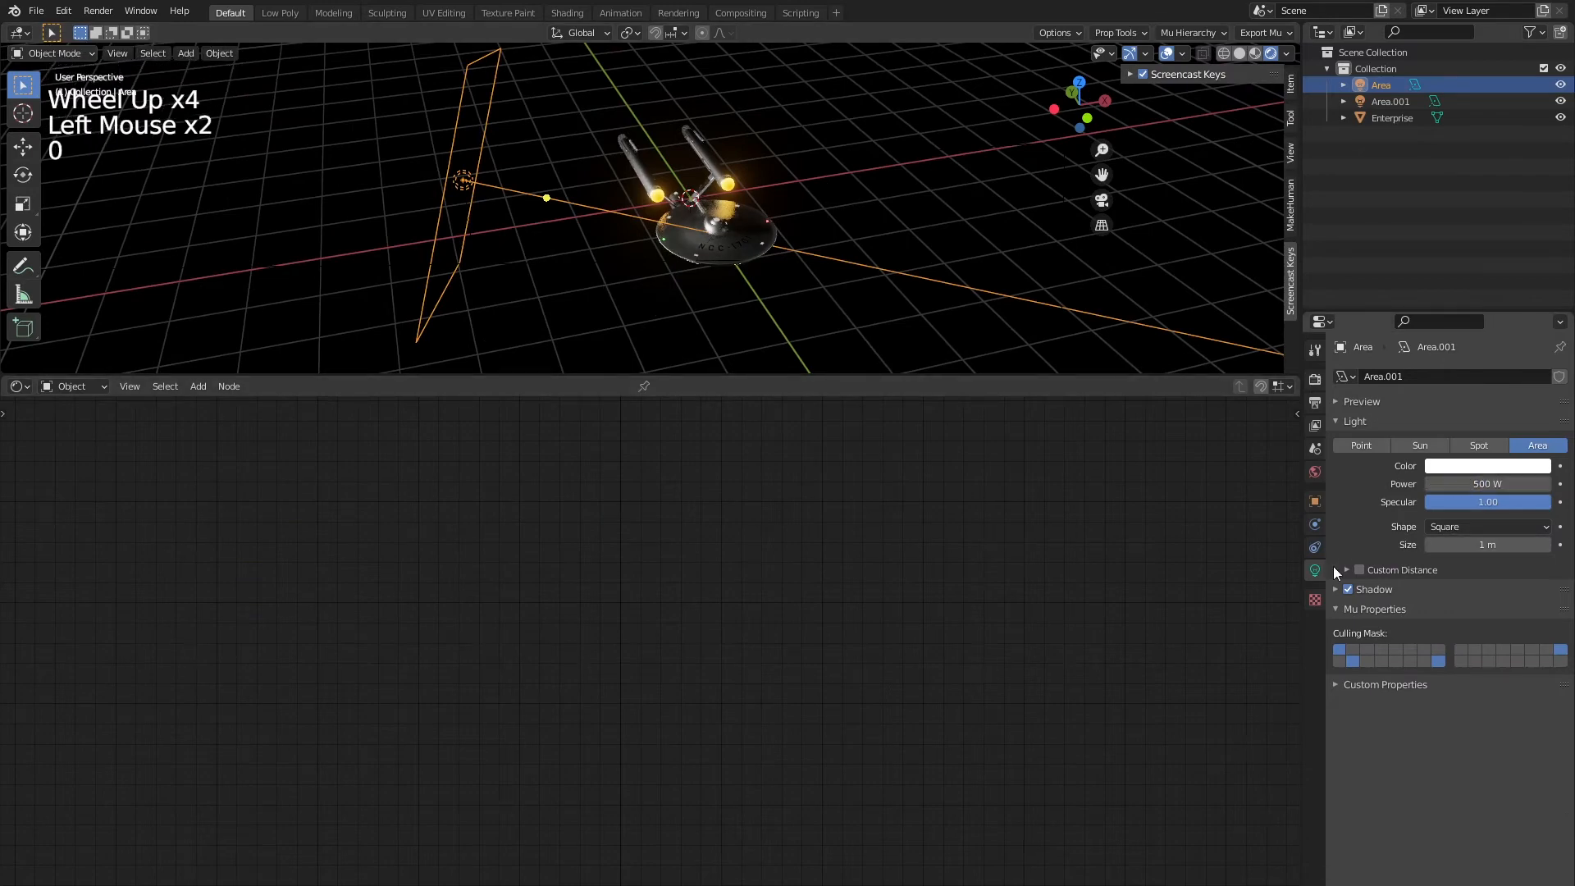
Deselect the Area light and examine the nacelle cap glow and its reflections on the saucer and hull up close
{"action": "scroll", "coordinate": [687, 269], "scroll_direction": "up", "scroll_amount": 7}
{"action": "scroll", "coordinate": [687, 269], "scroll_direction": "up", "scroll_amount": 1}
{"action": "middle_click_drag", "start_coordinate": [687, 269], "coordinate": [574, 205]}
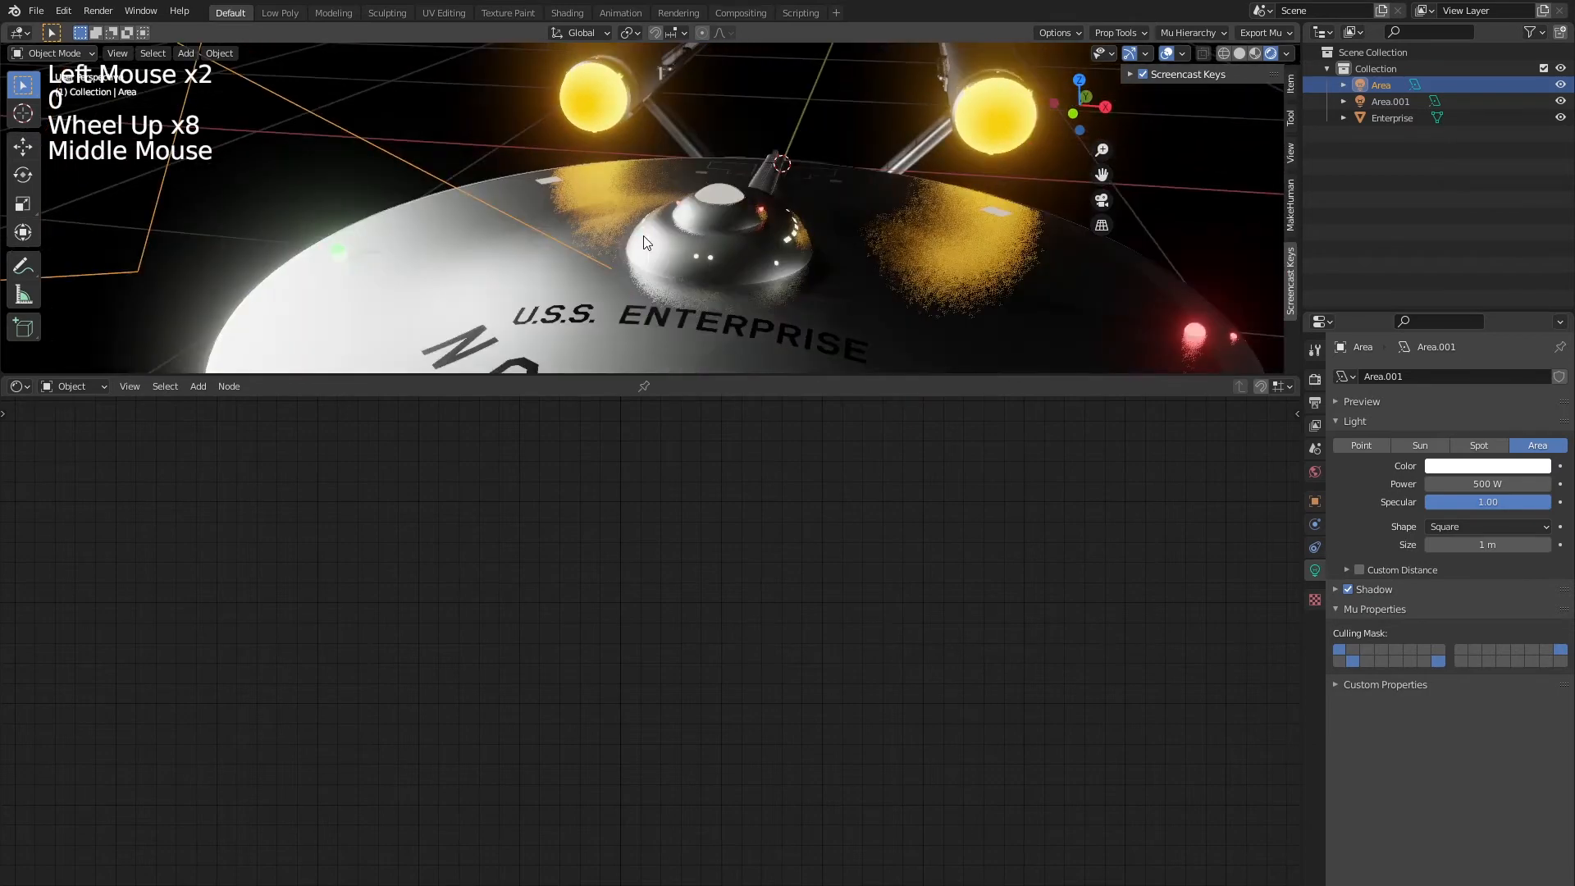
{"action": "left_click", "coordinate": [284, 155]}
{"action": "middle_click_drag", "start_coordinate": [284, 156], "coordinate": [588, 255]}
{"action": "scroll", "coordinate": [587, 254], "scroll_direction": "up", "scroll_amount": 3}
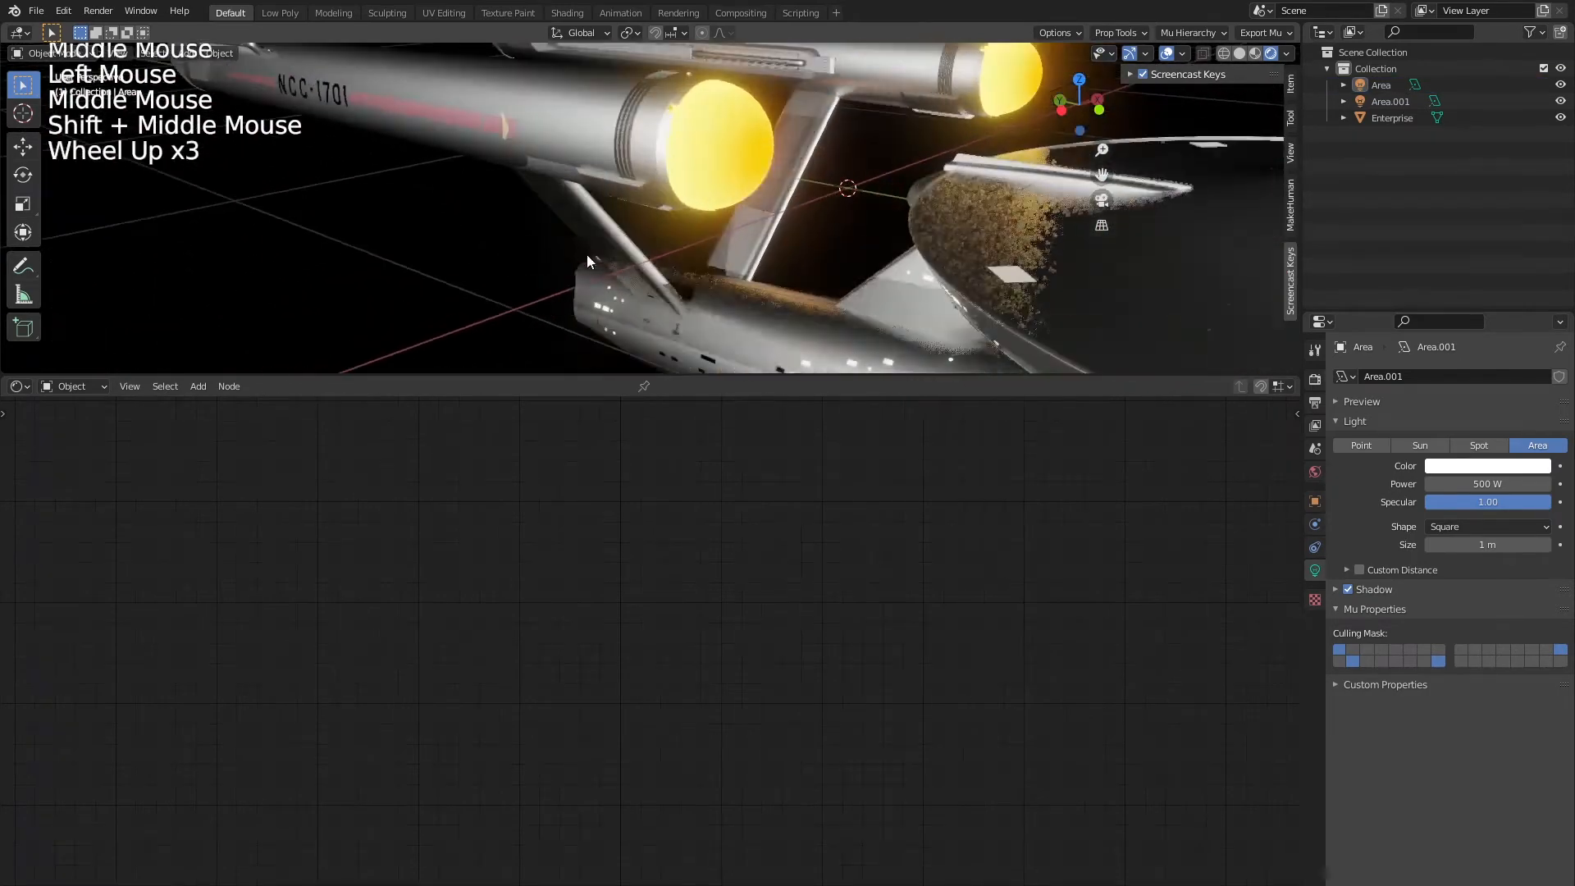
Select the Enterprise model and move the Texture Coordinate node away from the Separate XYZ node in orange bits_2
{"action": "left_click", "coordinate": [681, 129]}
{"action": "middle_click_drag", "start_coordinate": [424, 728], "coordinate": [770, 598]}
{"action": "scroll", "coordinate": [492, 656], "scroll_direction": "down", "scroll_amount": 5}
{"action": "middle_click_drag", "start_coordinate": [492, 656], "coordinate": [511, 647]}
{"action": "left_click_drag", "start_coordinate": [473, 484], "coordinate": [420, 523]}
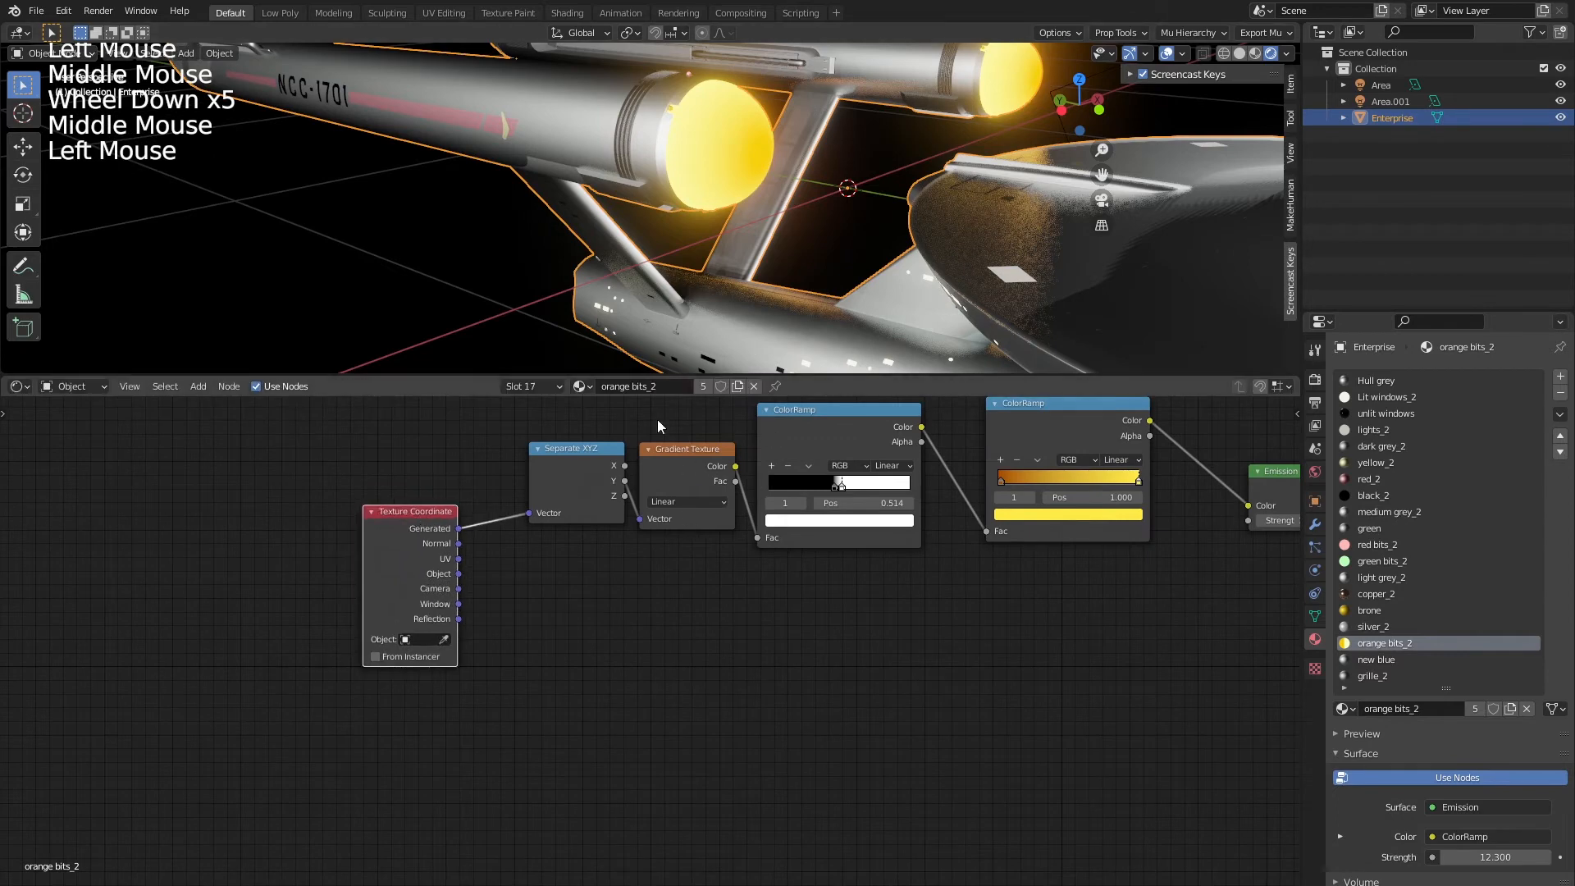
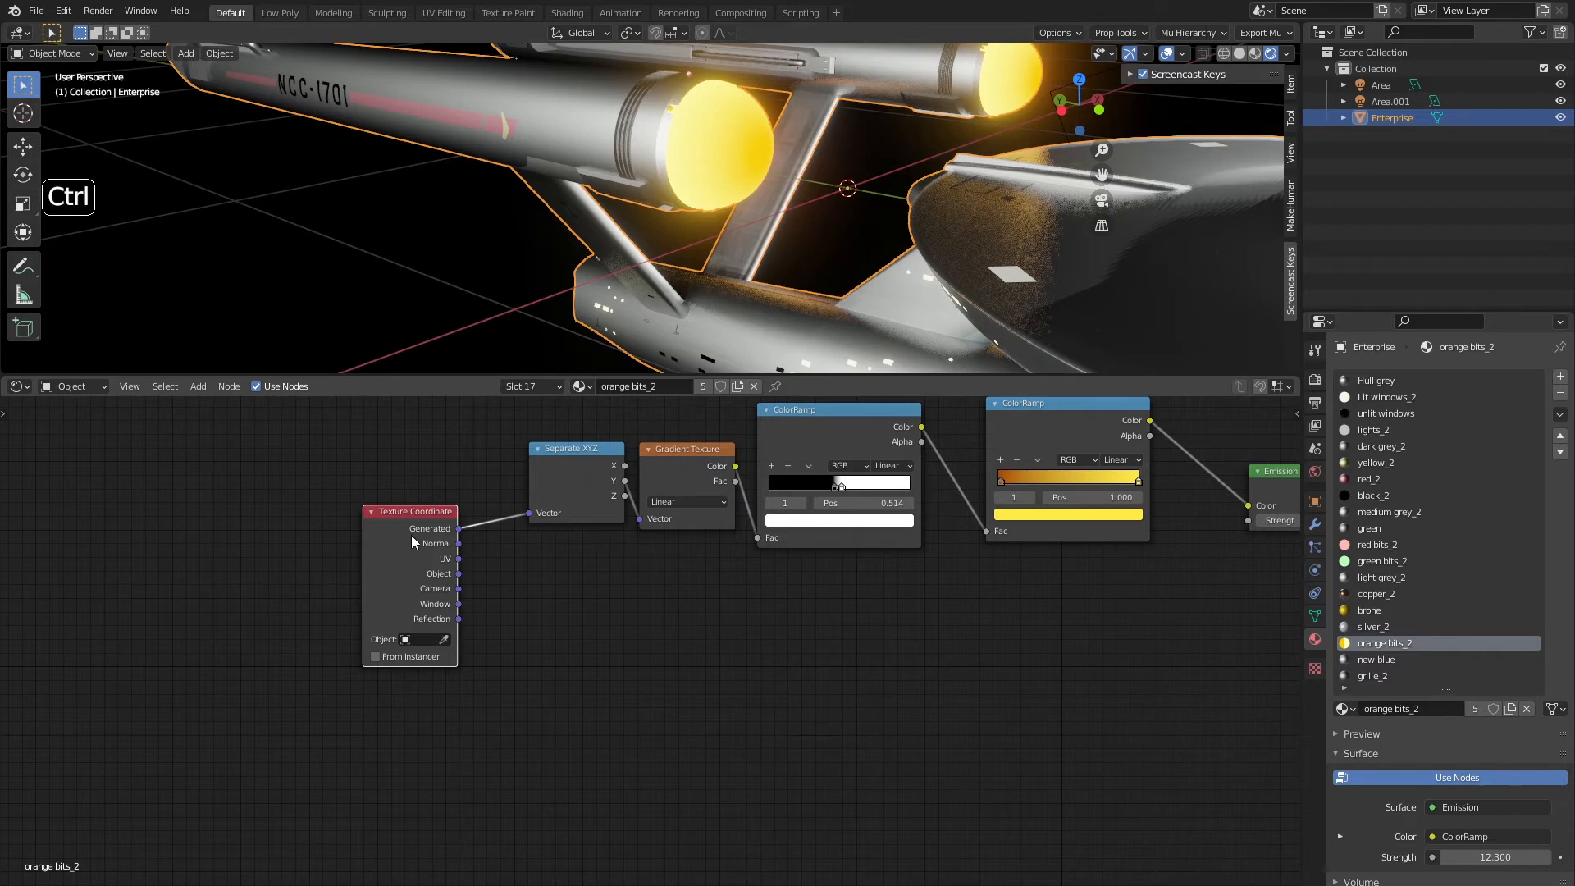
Preview the Texture Coordinate node's outputs from Generated through Reflection on the nacelle caps, checking the Camera and Reflection outputs from different angles
{"action": "left_click", "coordinate": [402, 543], "text": "ctrl+shift"}
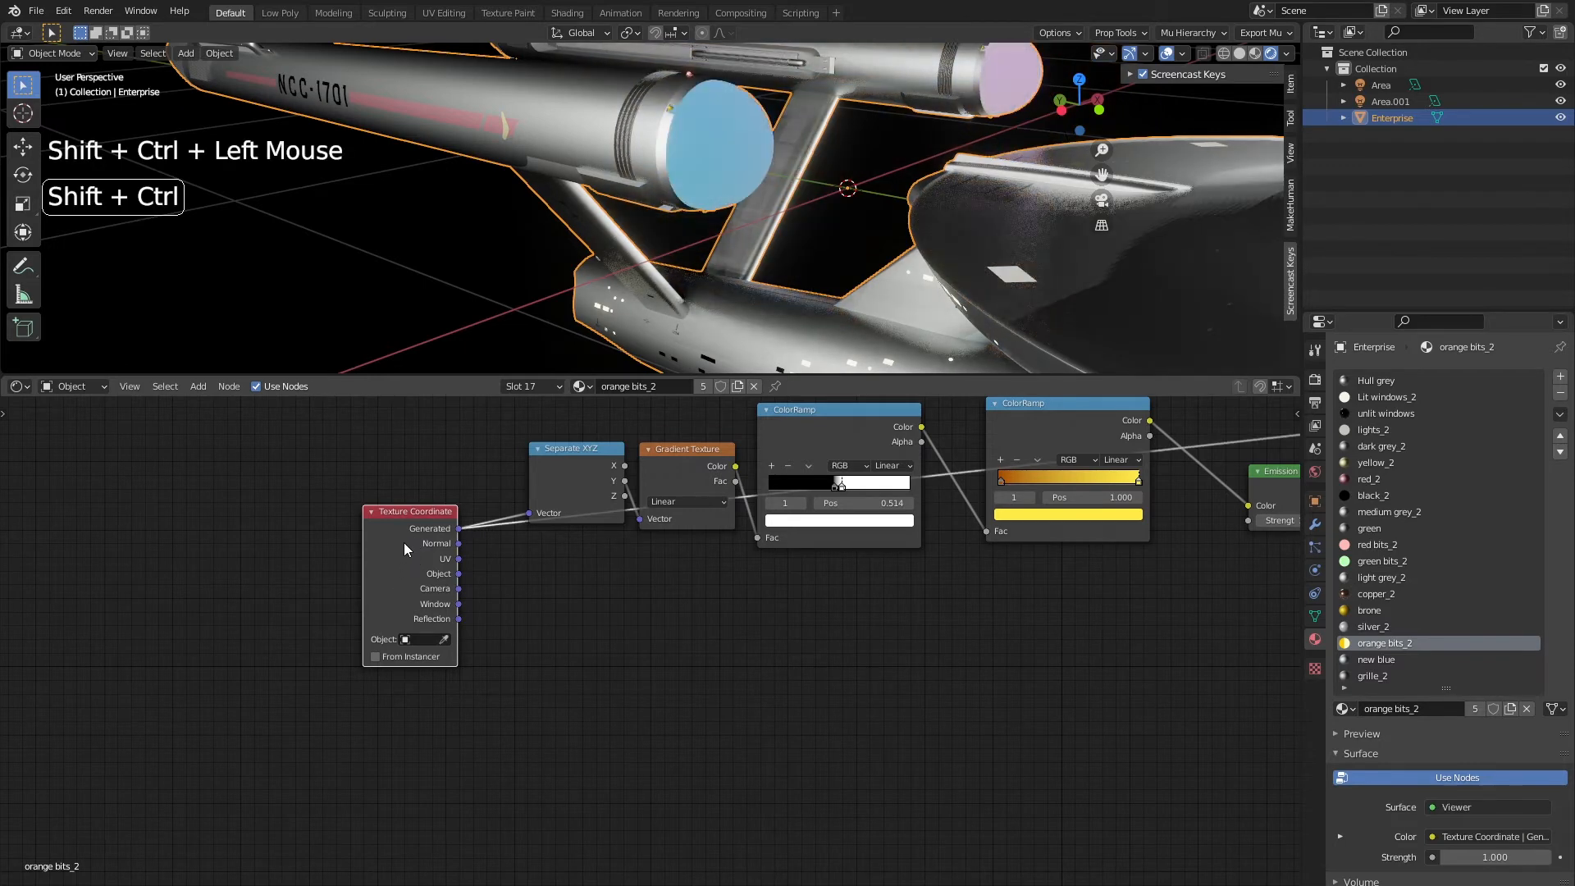
{"action": "left_click", "coordinate": [395, 540], "text": "ctrl+shift"}
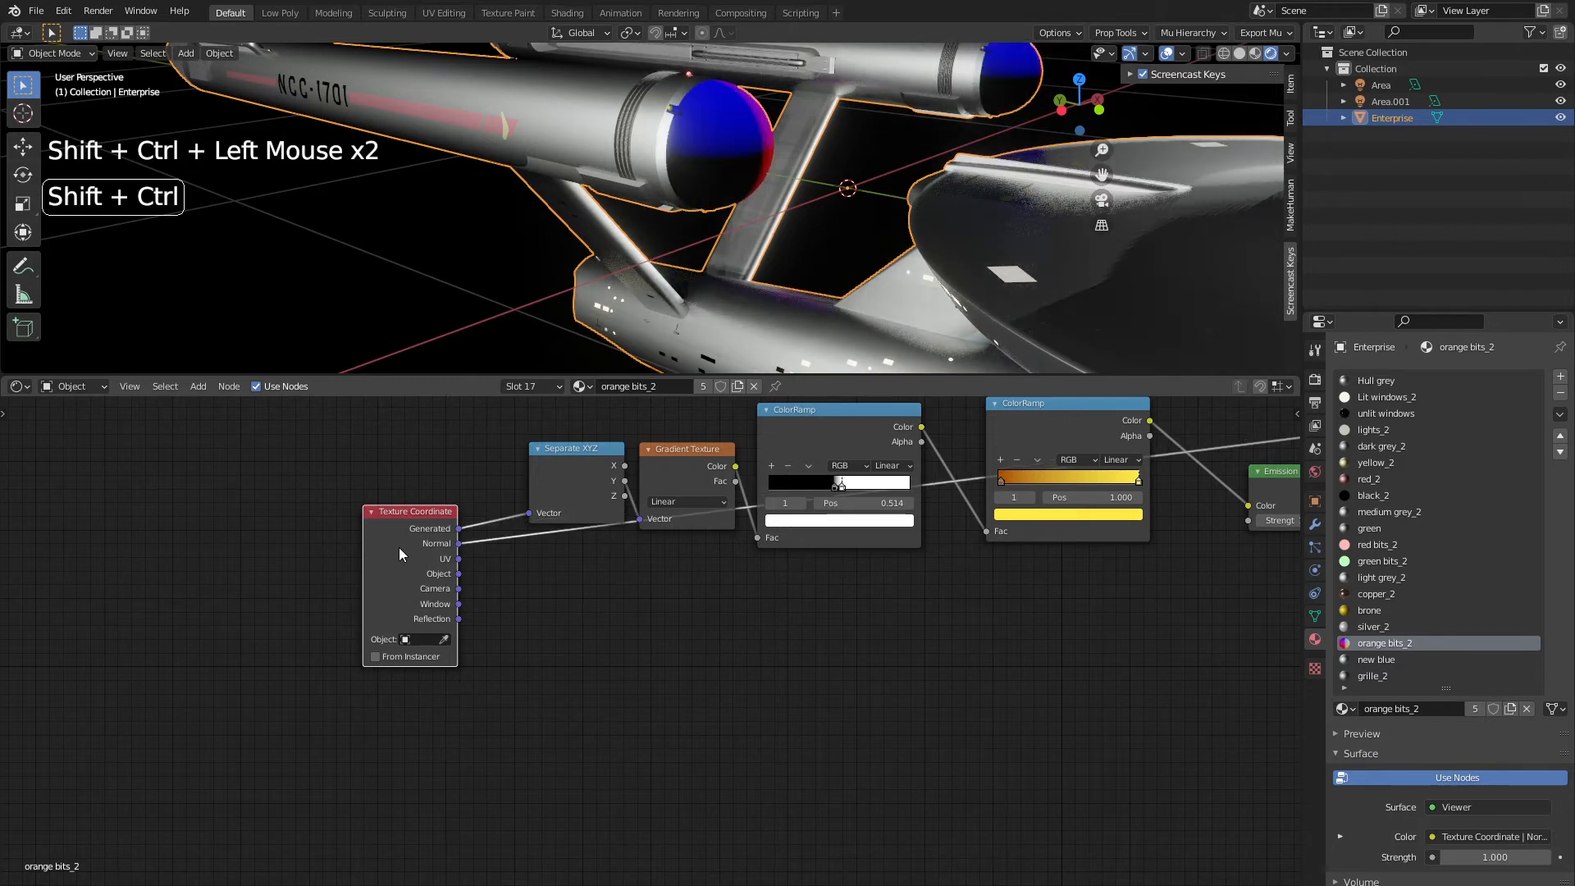
{"action": "left_click", "coordinate": [399, 548], "text": "ctrl+shift"}
{"action": "left_click", "coordinate": [413, 556], "text": "ctrl+shift"}
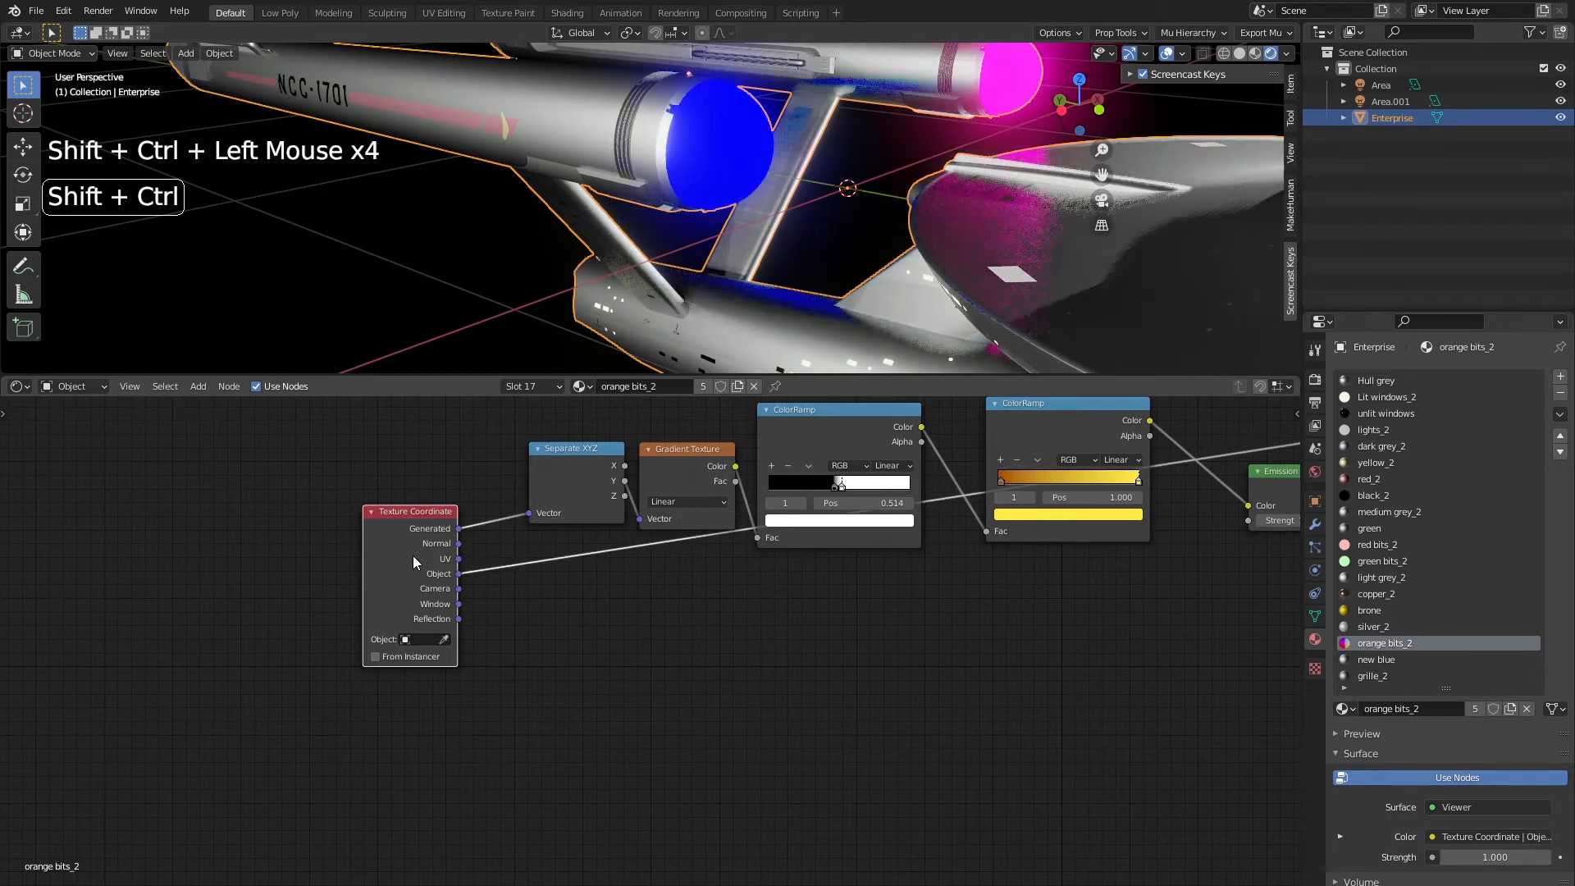
{"action": "scroll", "coordinate": [533, 233], "scroll_direction": "up", "scroll_amount": 1, "text": "ctrl+shift"}
{"action": "middle_click_drag", "start_coordinate": [535, 233], "coordinate": [500, 223], "text": "ctrl+shift"}
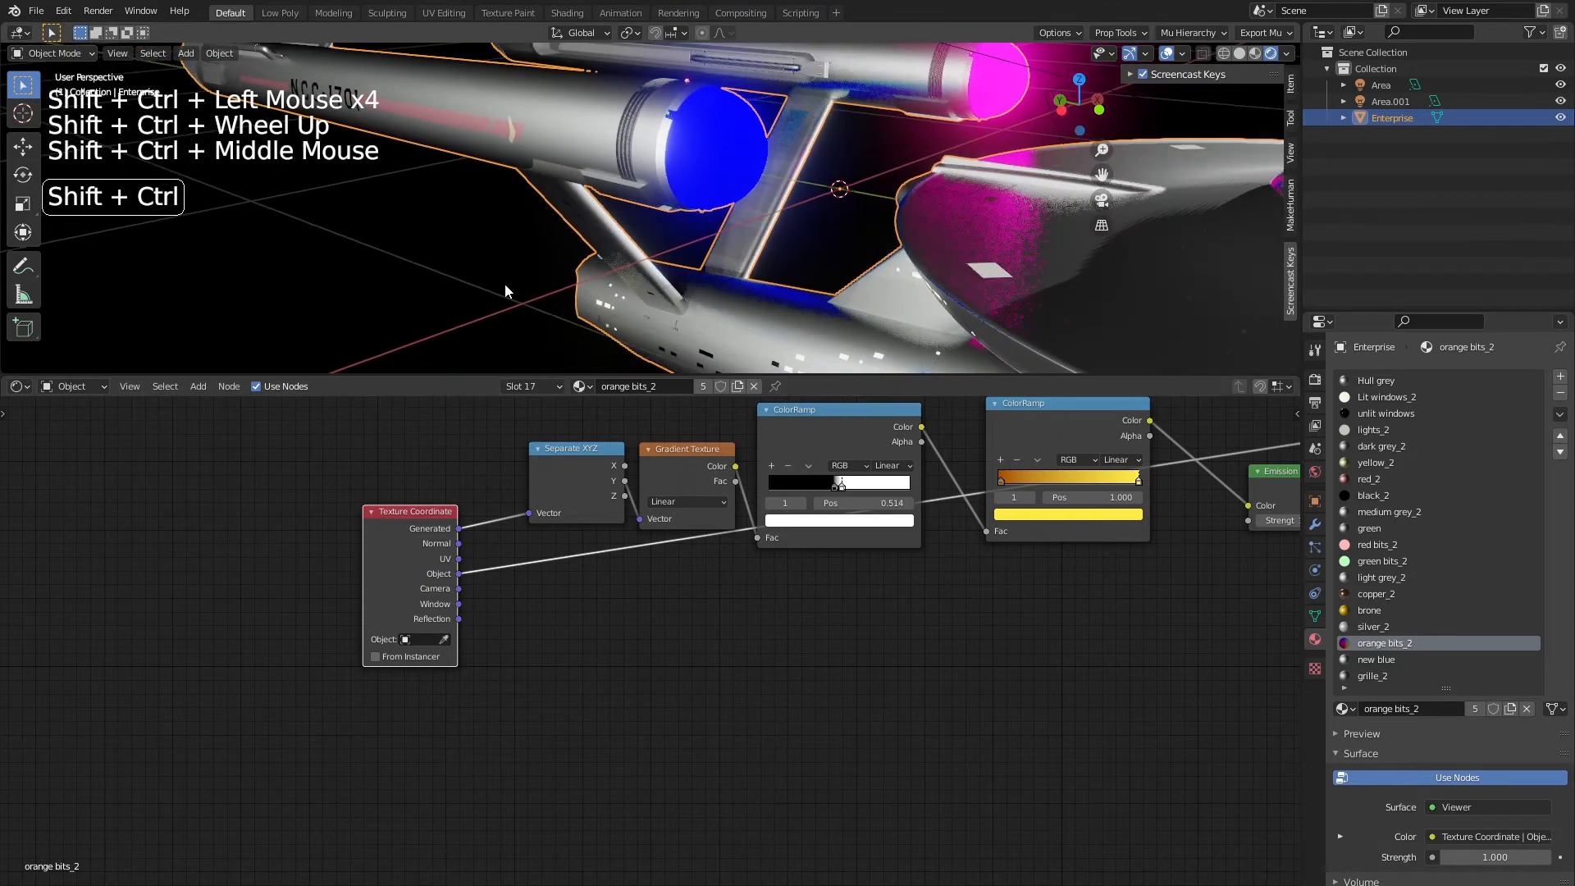
{"action": "left_click", "coordinate": [417, 572], "text": "ctrl+shift"}
{"action": "mouse_move", "coordinate": [586, 164]}
{"action": "middle_mouse_down"}
{"action": "mouse_move", "coordinate": [485, 146]}
{"action": "mouse_move", "coordinate": [485, 161]}
{"action": "mouse_move", "coordinate": [609, 151]}
{"action": "middle_mouse_up"}
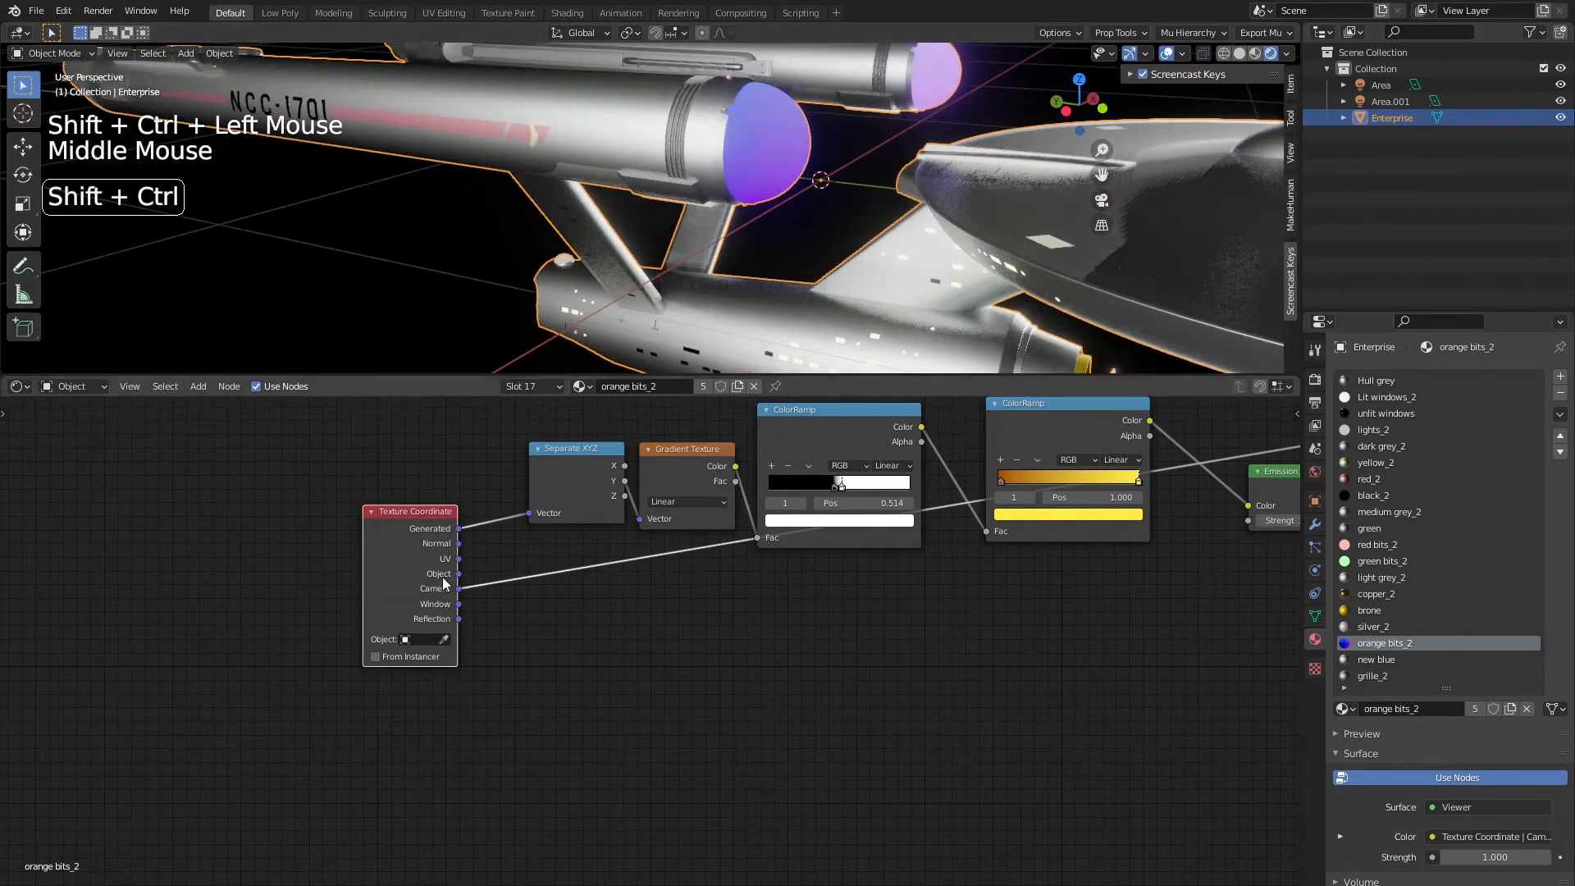
{"action": "left_click", "coordinate": [415, 592], "text": "ctrl+shift"}
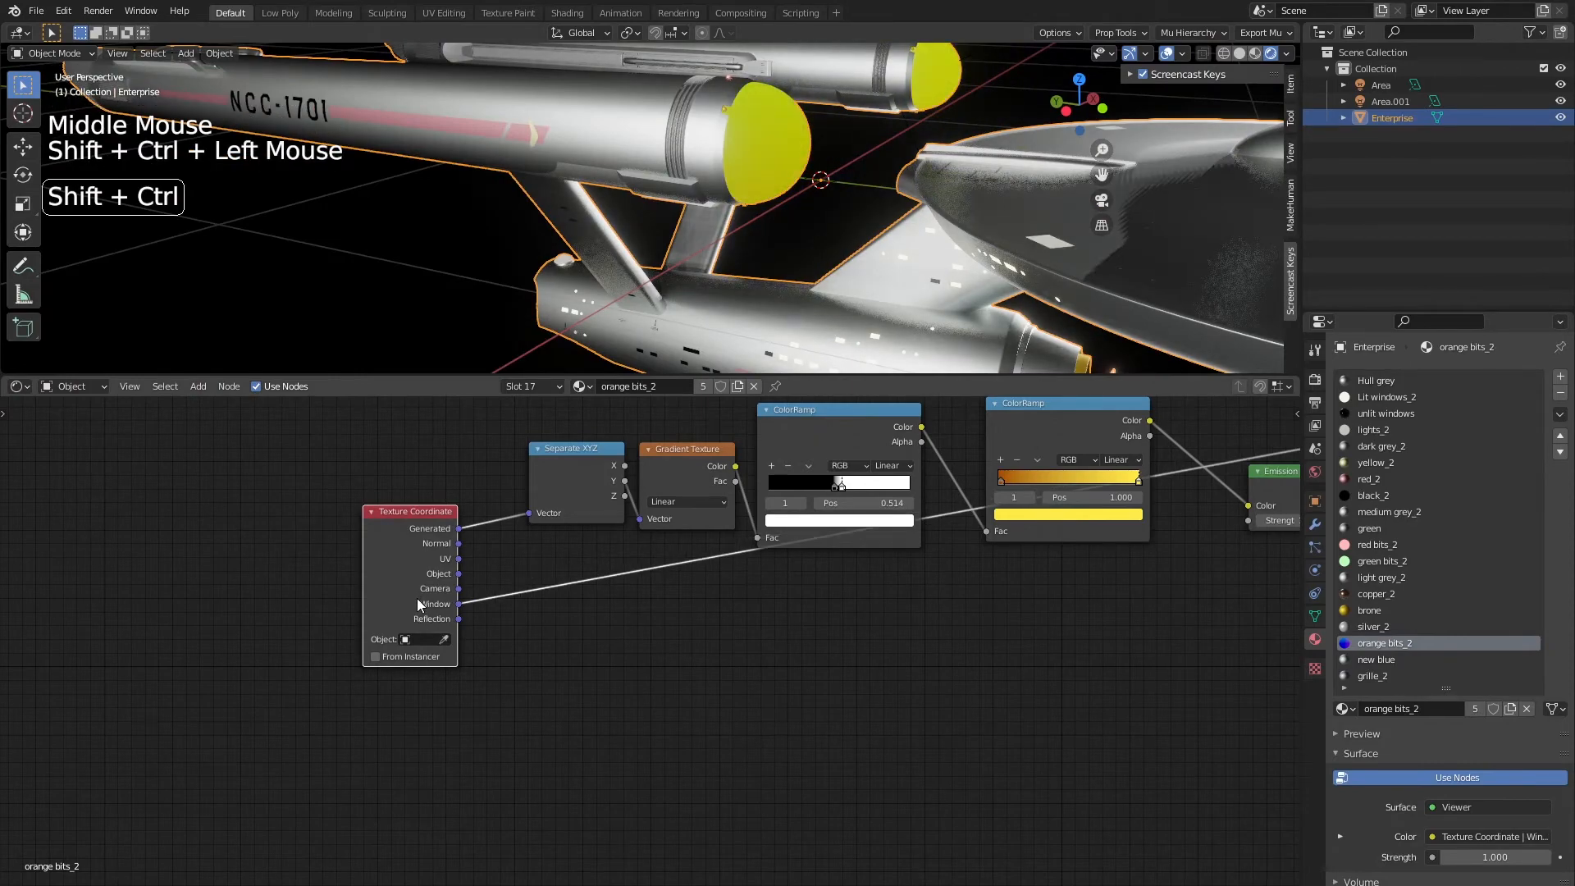
{"action": "left_click", "coordinate": [417, 598], "text": "ctrl+shift"}
{"action": "middle_click_drag", "start_coordinate": [500, 197], "coordinate": [560, 250]}
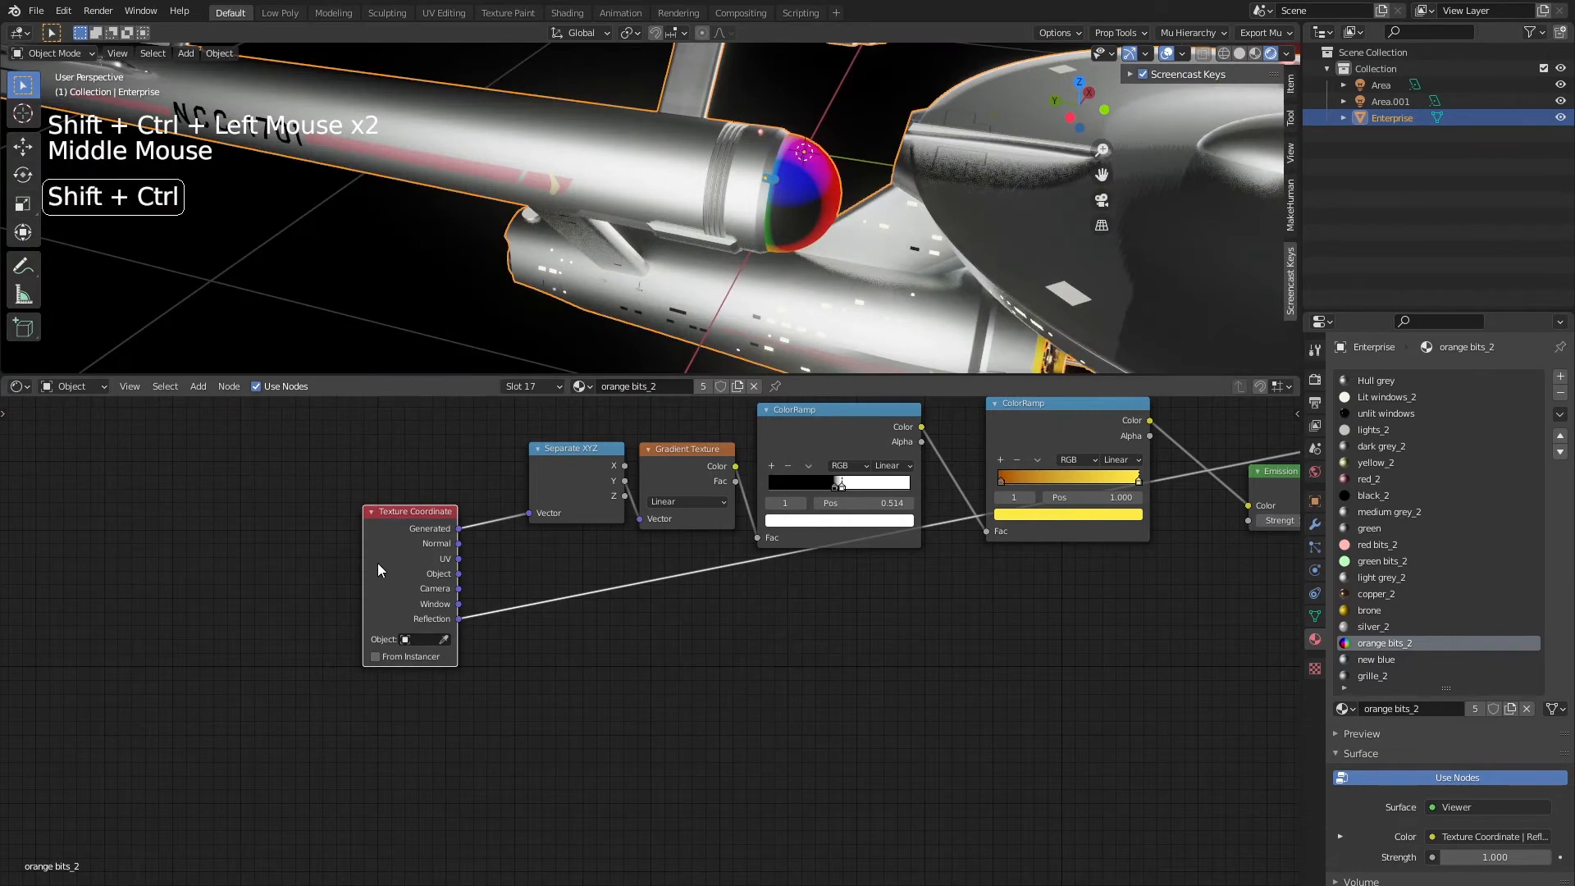
Cycle through the Texture Coordinate outputs again and preview the UV output on both nacelle caps
{"action": "left_click", "coordinate": [416, 578], "text": "ctrl+shift"}
{"action": "left_click", "coordinate": [411, 580], "text": "ctrl+shift"}
{"action": "left_click", "coordinate": [407, 586], "text": "ctrl+shift"}
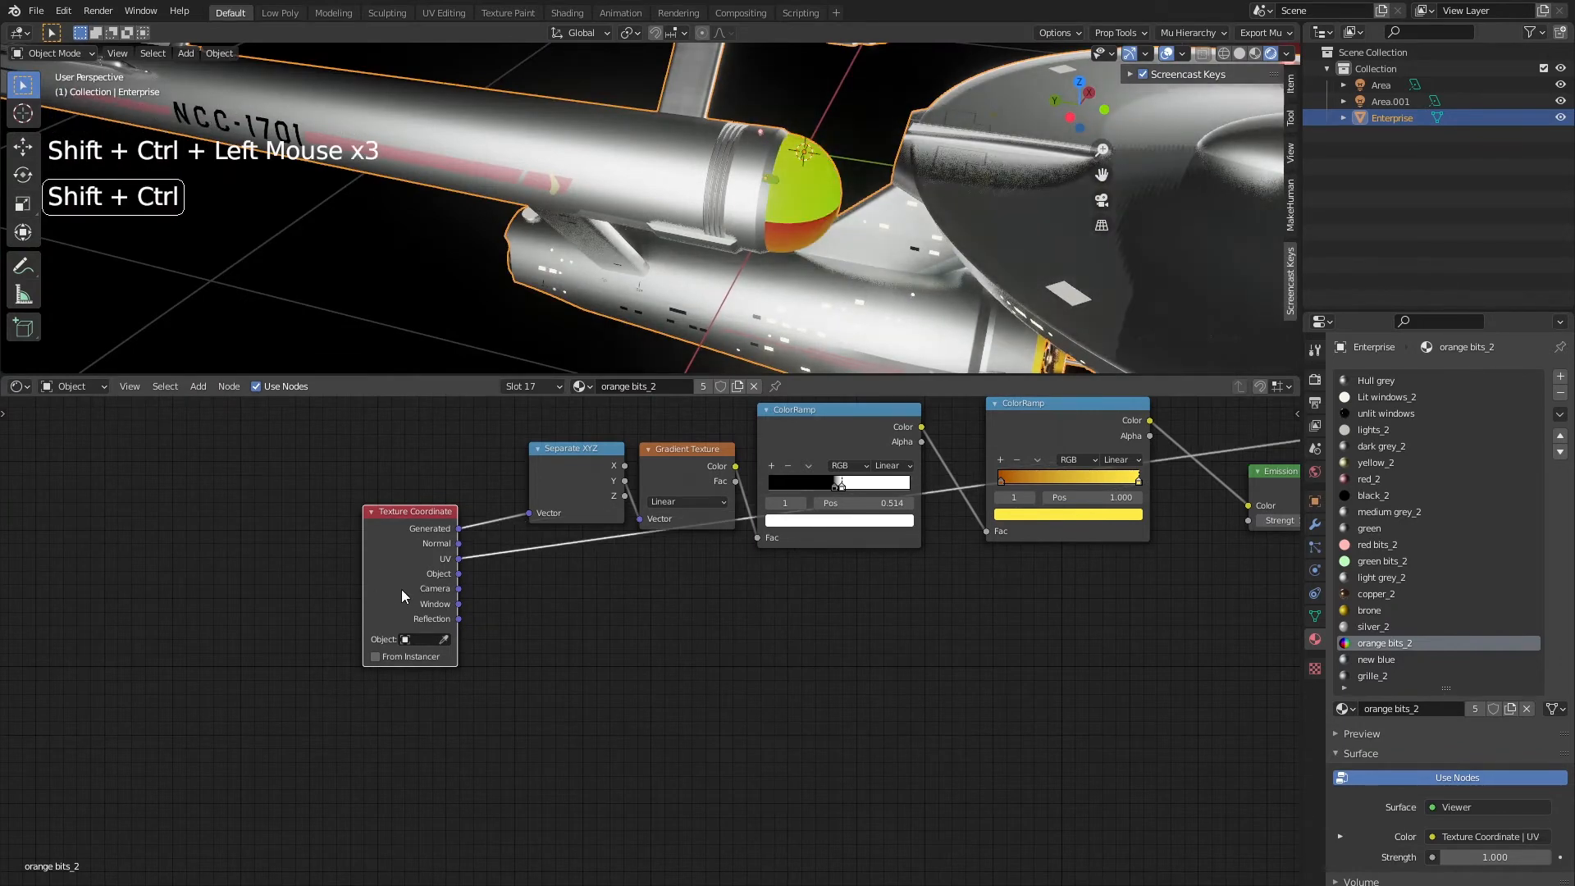
{"action": "left_click", "coordinate": [405, 573], "text": "ctrl+shift"}
{"action": "left_click", "coordinate": [405, 573], "text": "ctrl+shift"}
{"action": "left_click", "coordinate": [405, 573], "text": "ctrl+shift"}
{"action": "left_click", "coordinate": [405, 573], "text": "ctrl+shift"}
{"action": "left_click", "coordinate": [405, 574], "text": "ctrl+shift"}
{"action": "left_click", "coordinate": [405, 573], "text": "ctrl+shift"}
{"action": "left_click", "coordinate": [405, 573], "text": "ctrl+shift"}
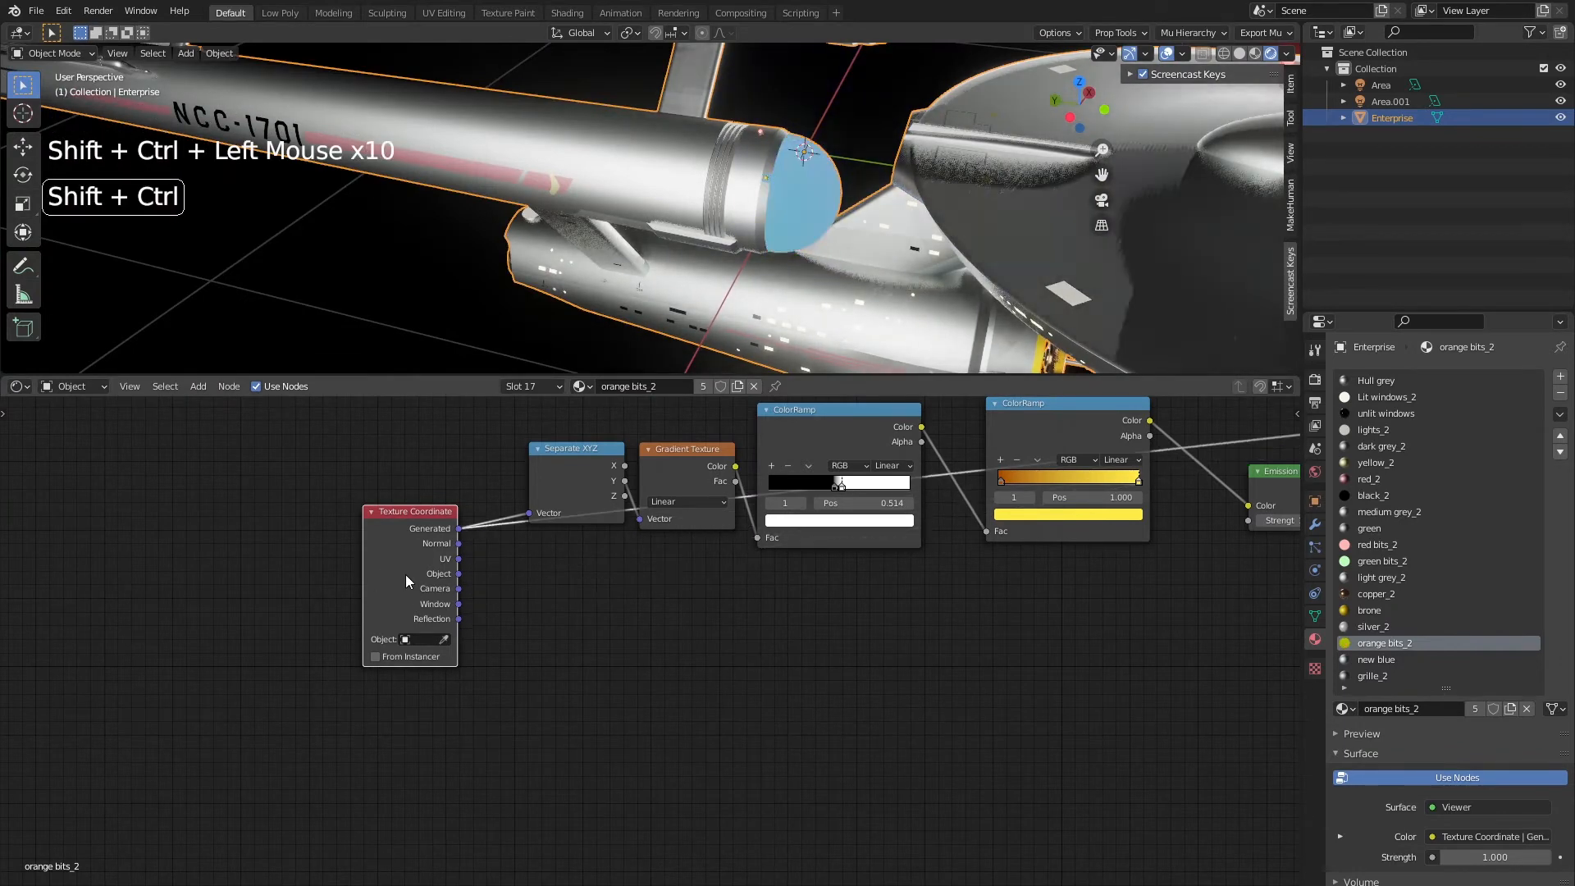
{"action": "left_click", "coordinate": [405, 574], "text": "ctrl+shift"}
{"action": "middle_click_drag", "start_coordinate": [361, 270], "coordinate": [427, 204]}
{"action": "left_click", "coordinate": [405, 572], "text": "ctrl+shift"}
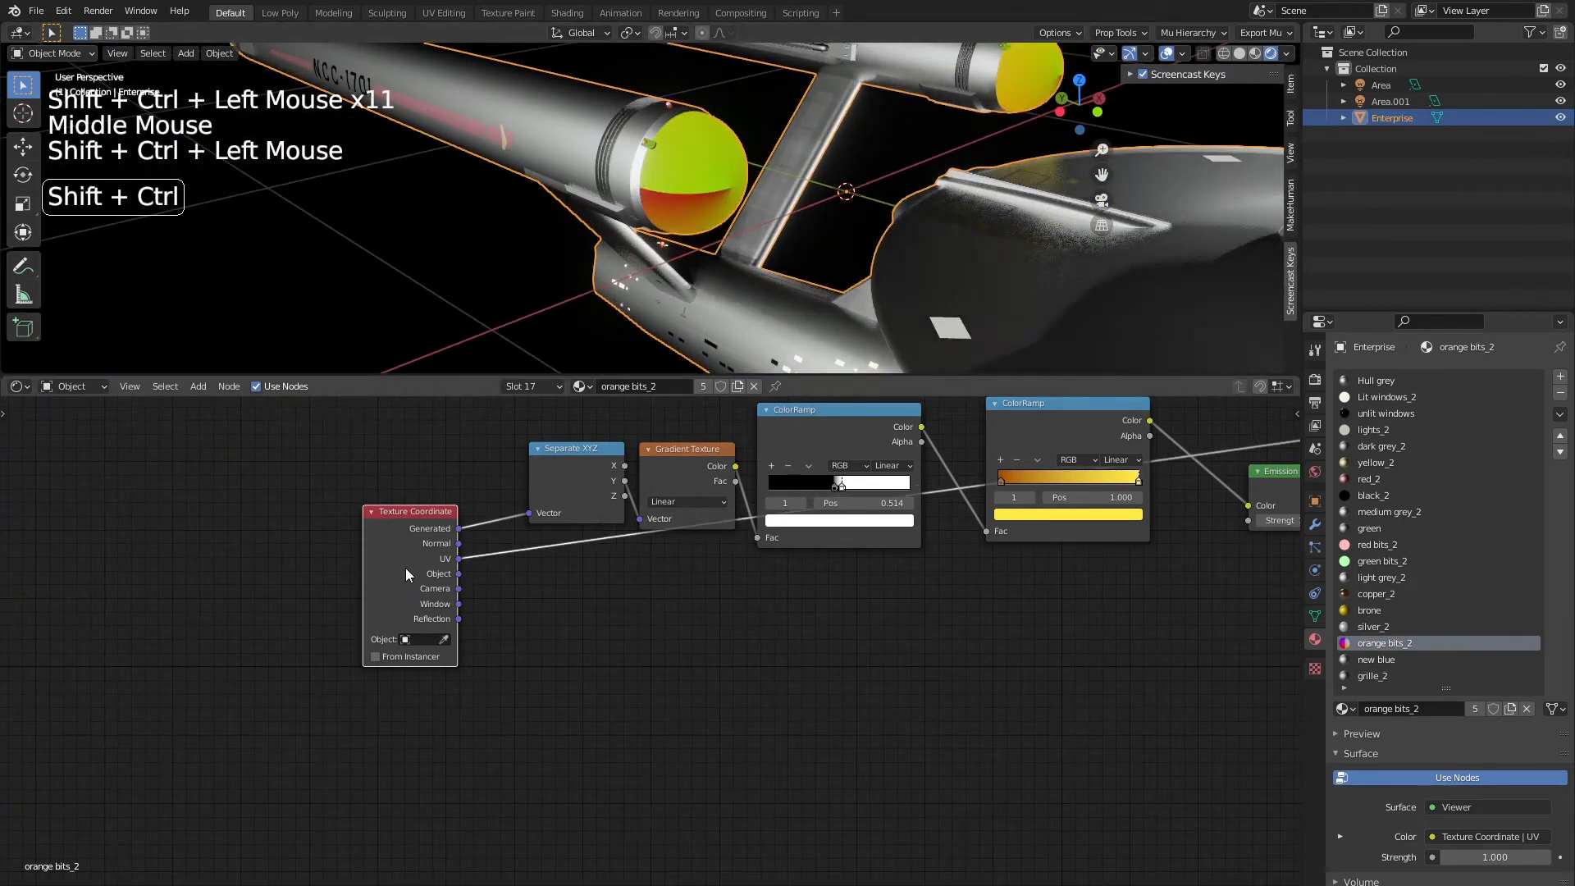
{"action": "middle_click_drag", "start_coordinate": [715, 635], "coordinate": [670, 620]}
{"action": "key", "text": "shift+a"}
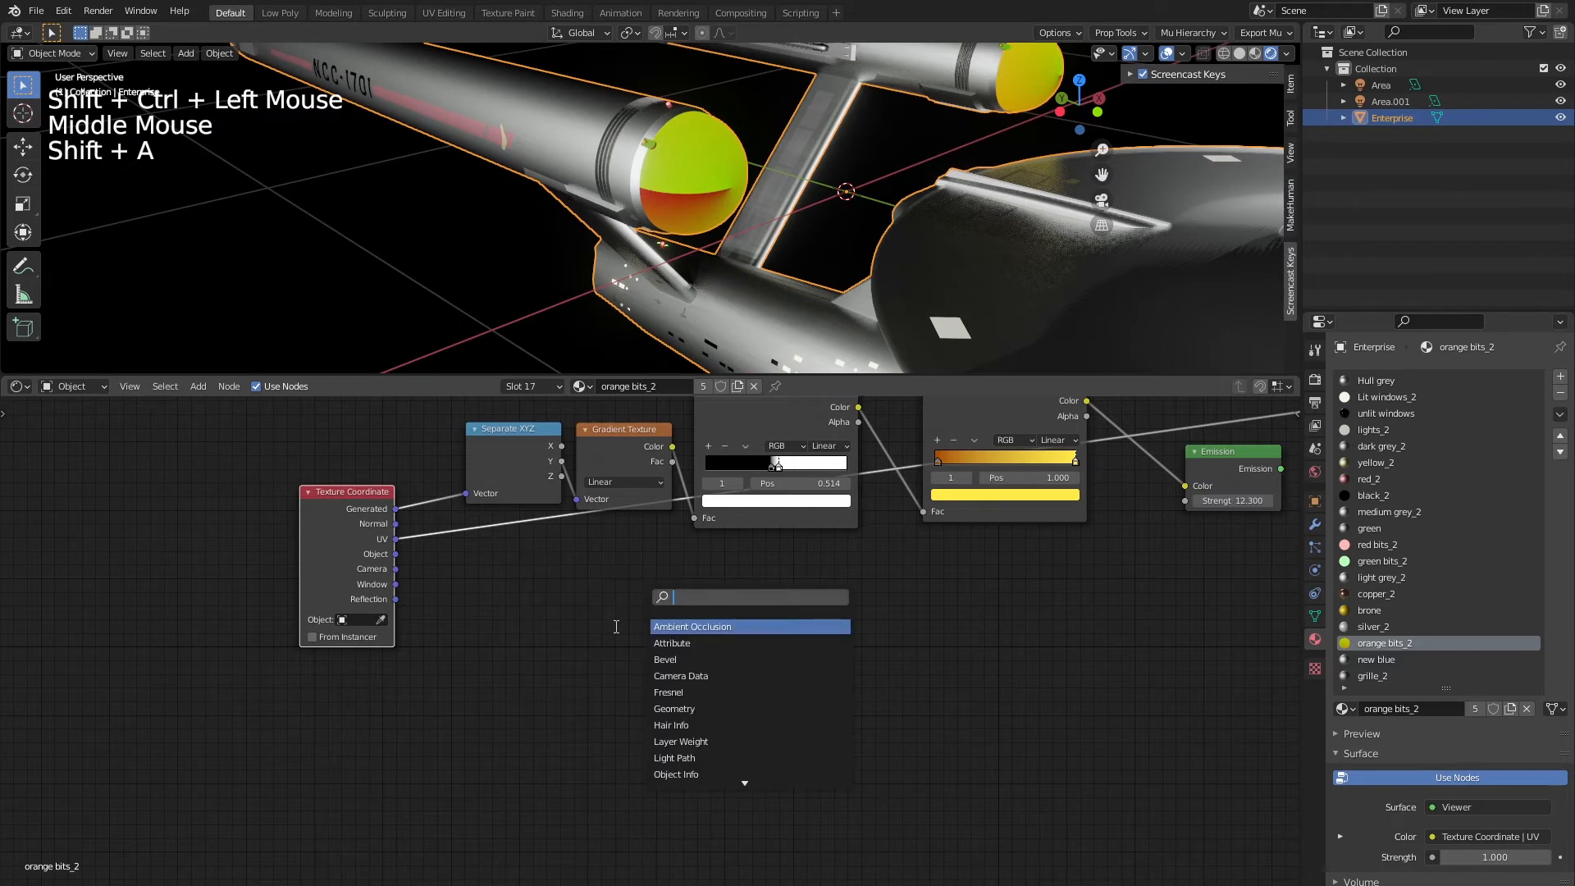
{"action": "type", "text": "vect"}
{"action": "key", "text": "Down"}
{"action": "key", "text": "Down"}
{"action": "key", "text": "Down"}
{"action": "key", "text": "Down"}
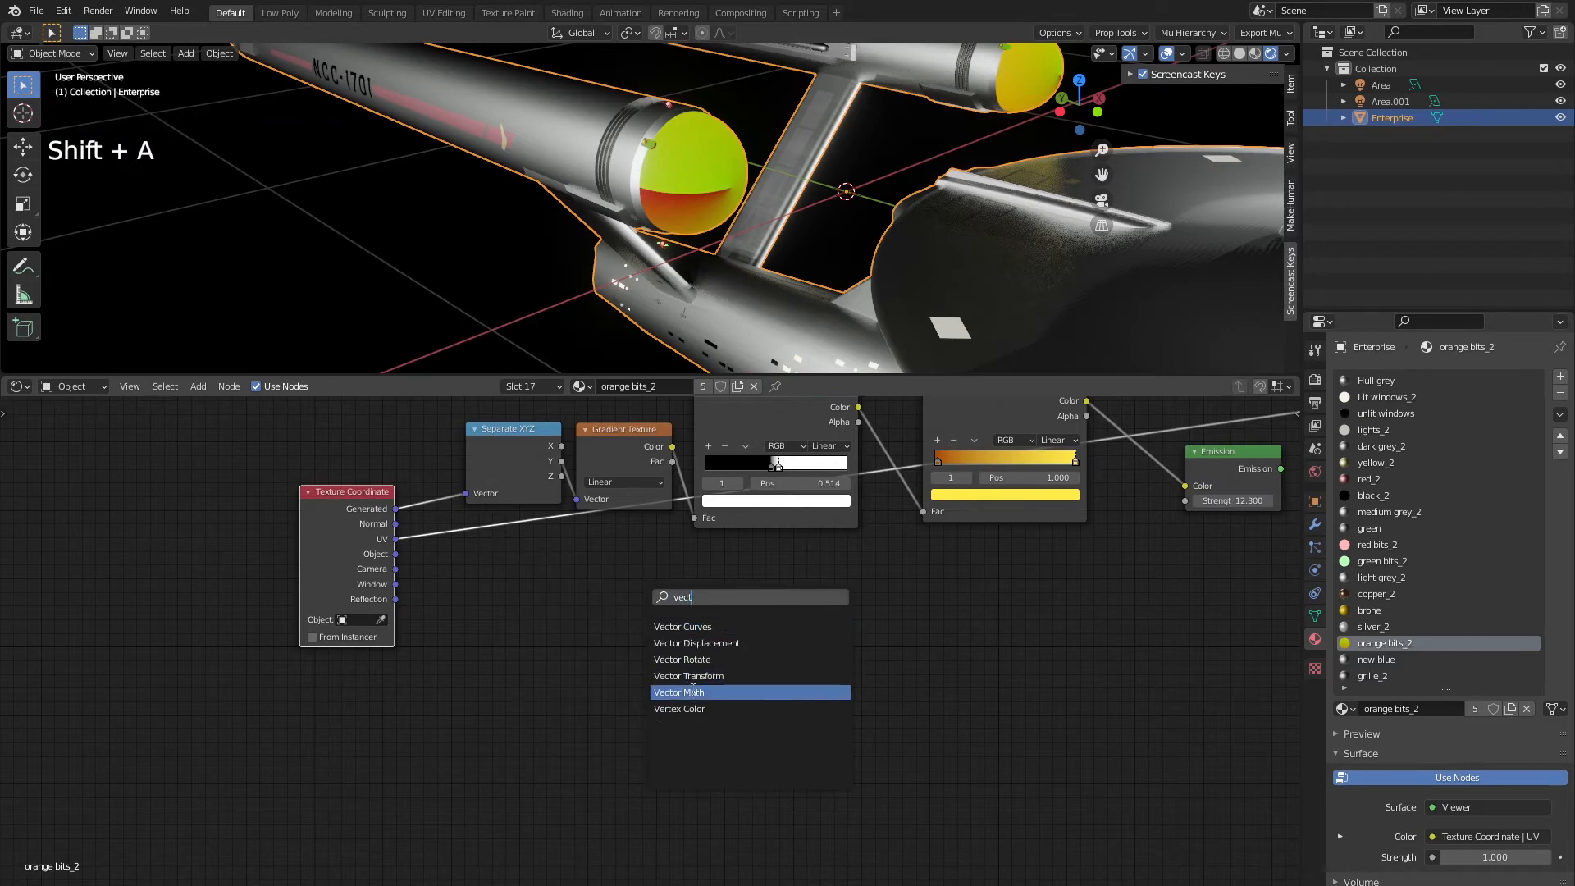
{"action": "key", "text": "Return"}
{"action": "left_click", "coordinate": [579, 632]}
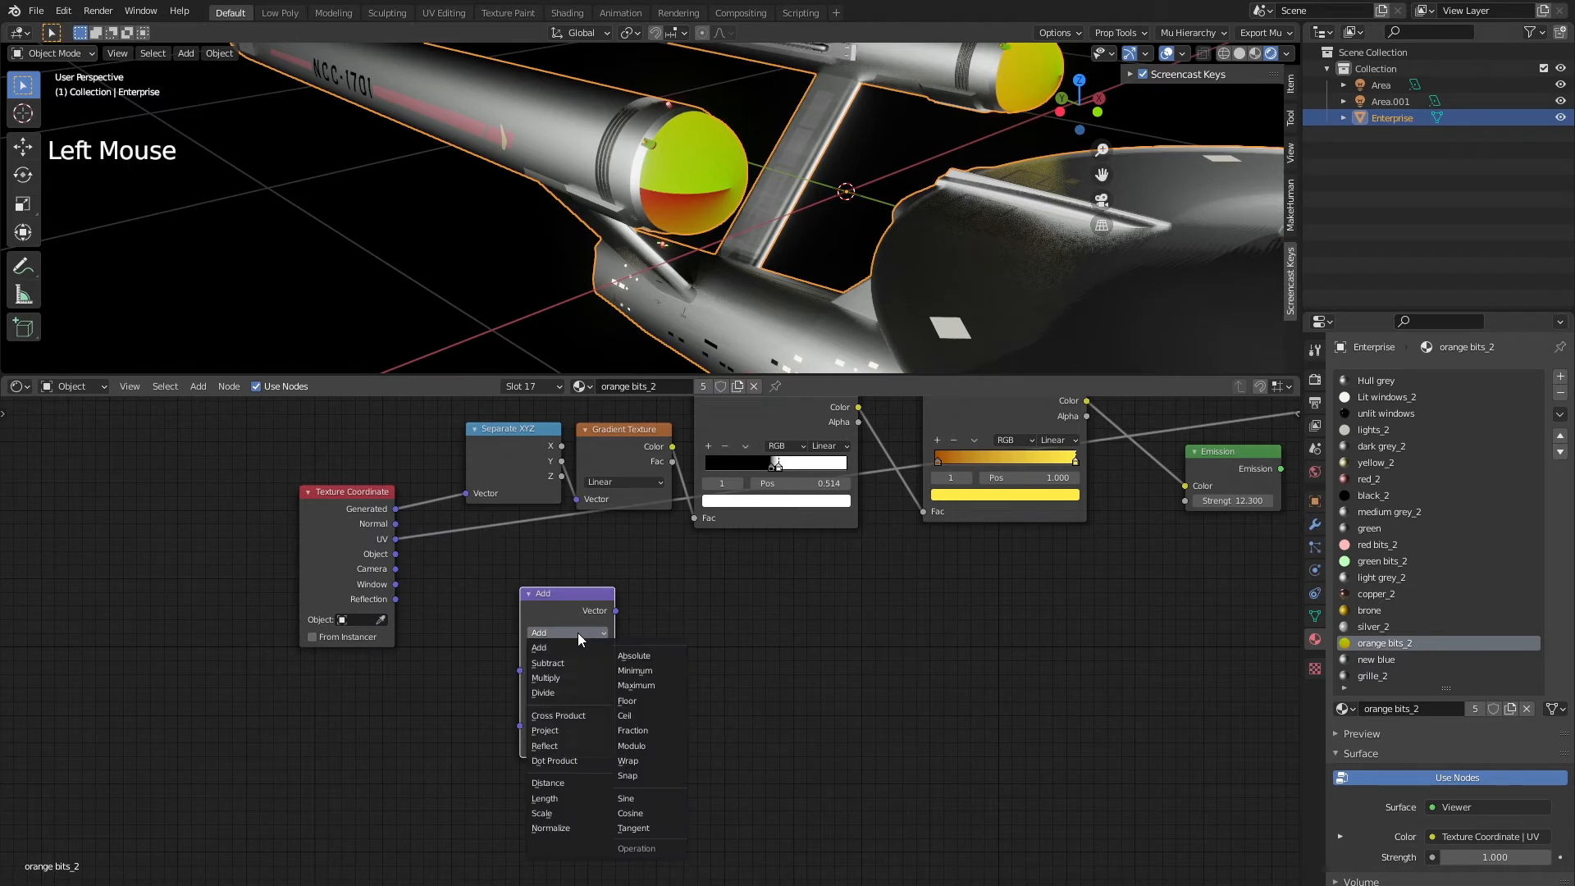
{"action": "key", "text": "x"}
Add a Vector Rotate node, feed it from the Texture Coordinate's UV output, and preview it on the nacelle caps
{"action": "key", "text": "shift+a"}
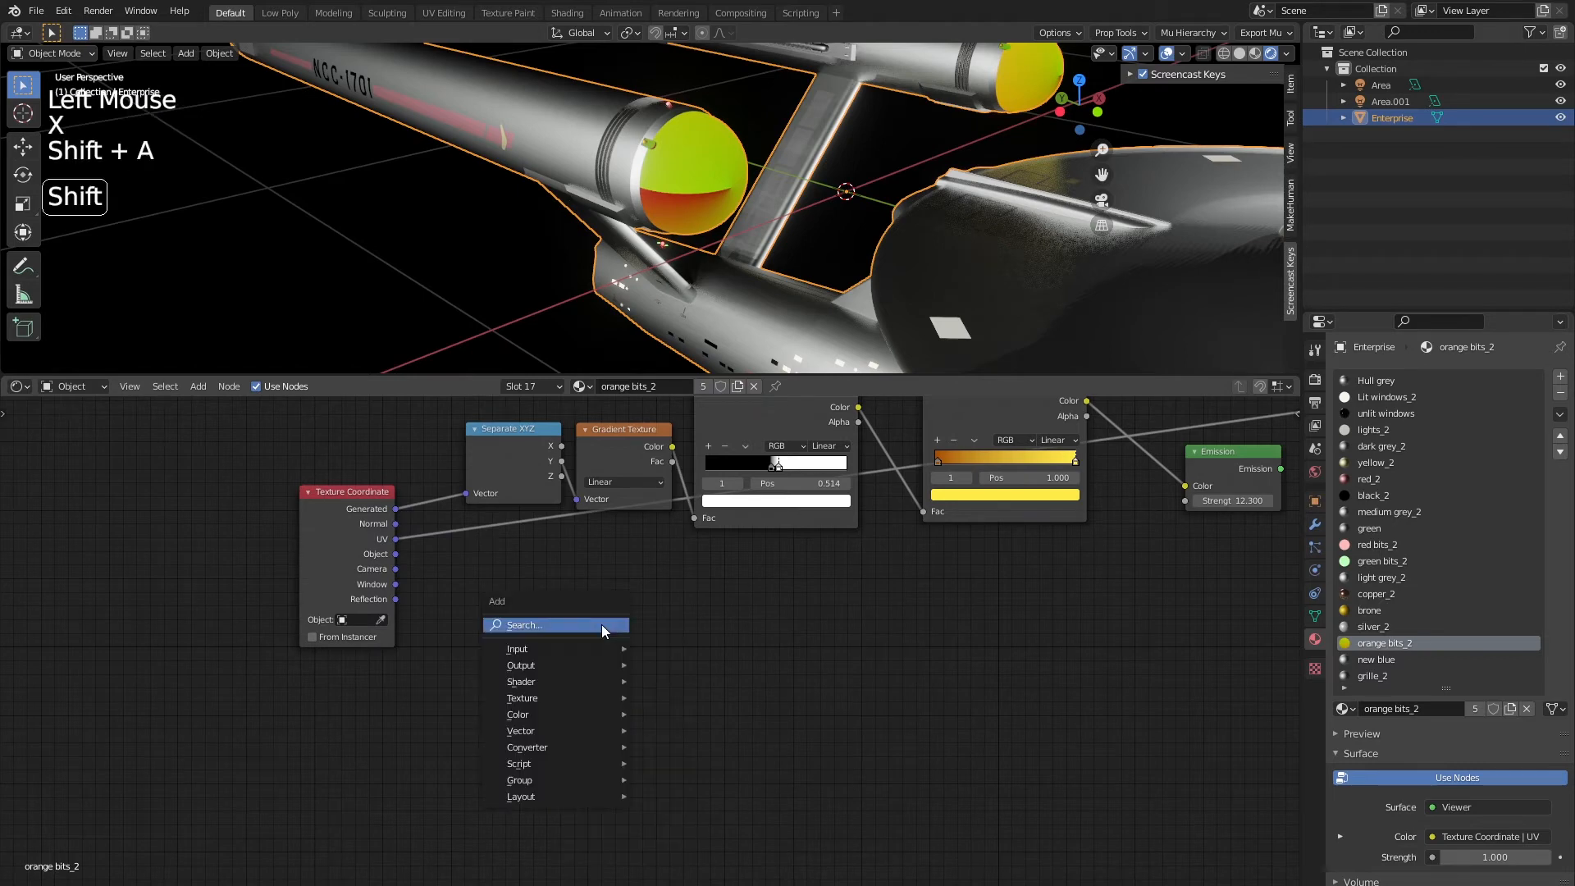
{"action": "type", "text": "vec"}
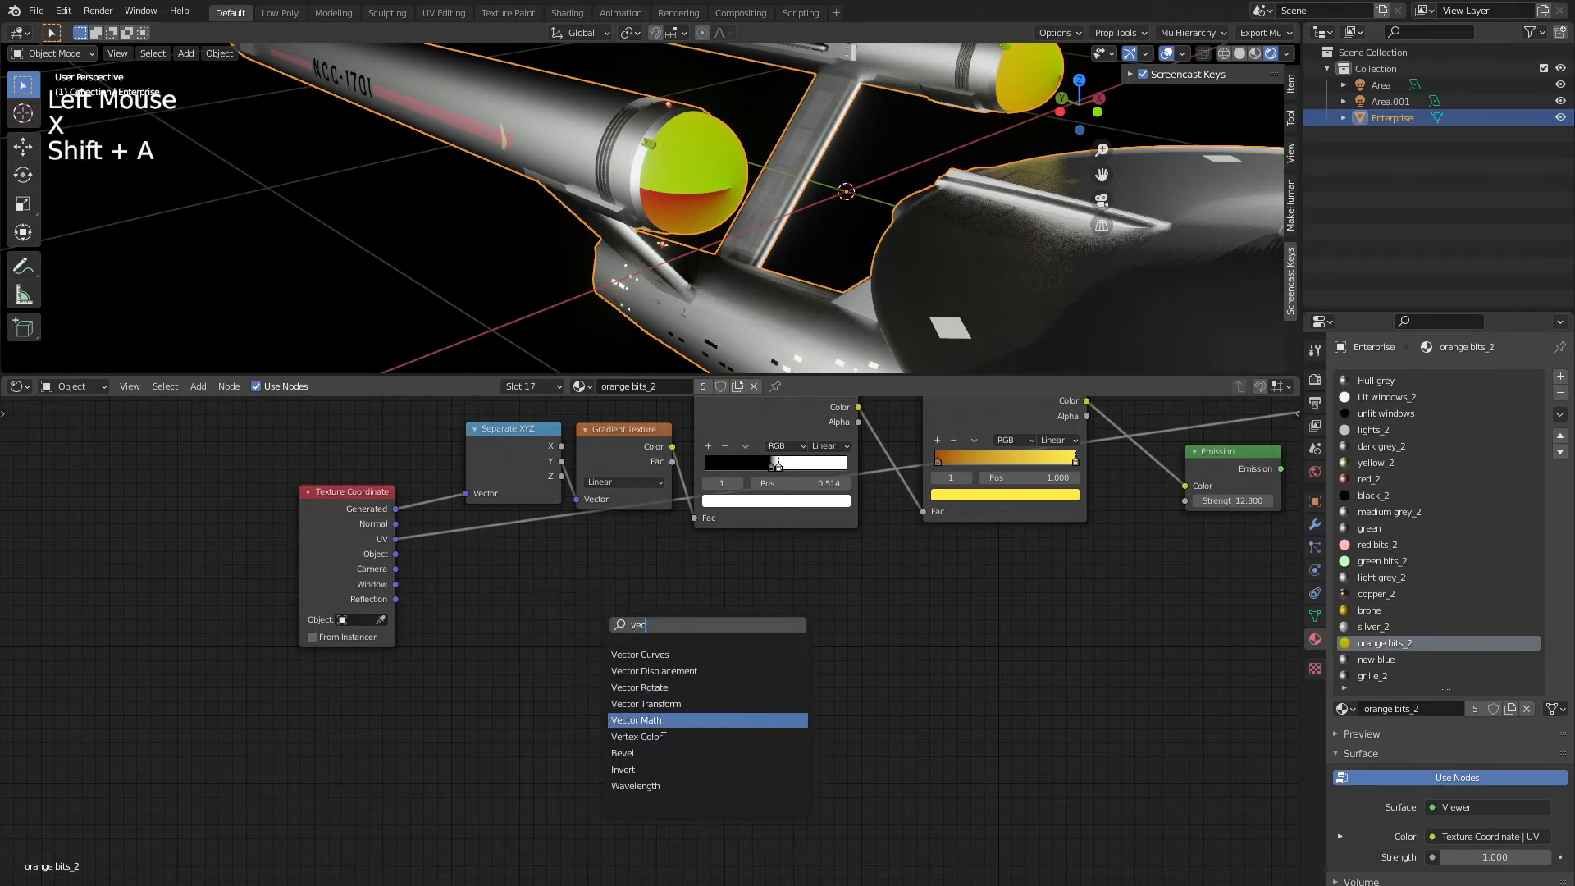
{"action": "left_click", "coordinate": [671, 688]}
{"action": "left_click", "coordinate": [549, 659]}
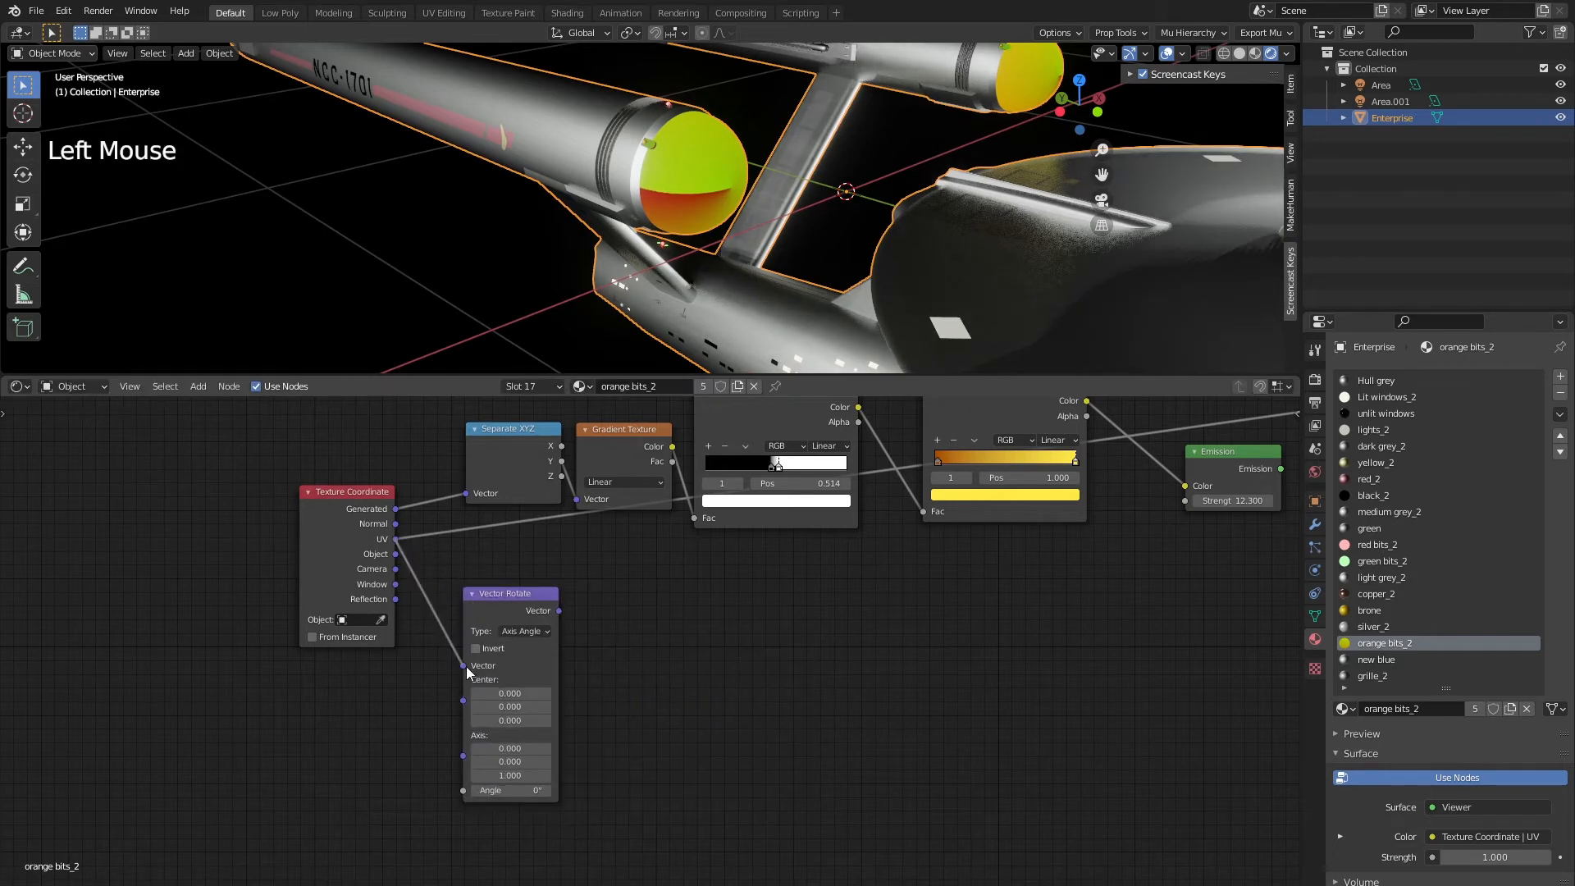
{"action": "left_click", "coordinate": [515, 592], "text": "ctrl+shift"}
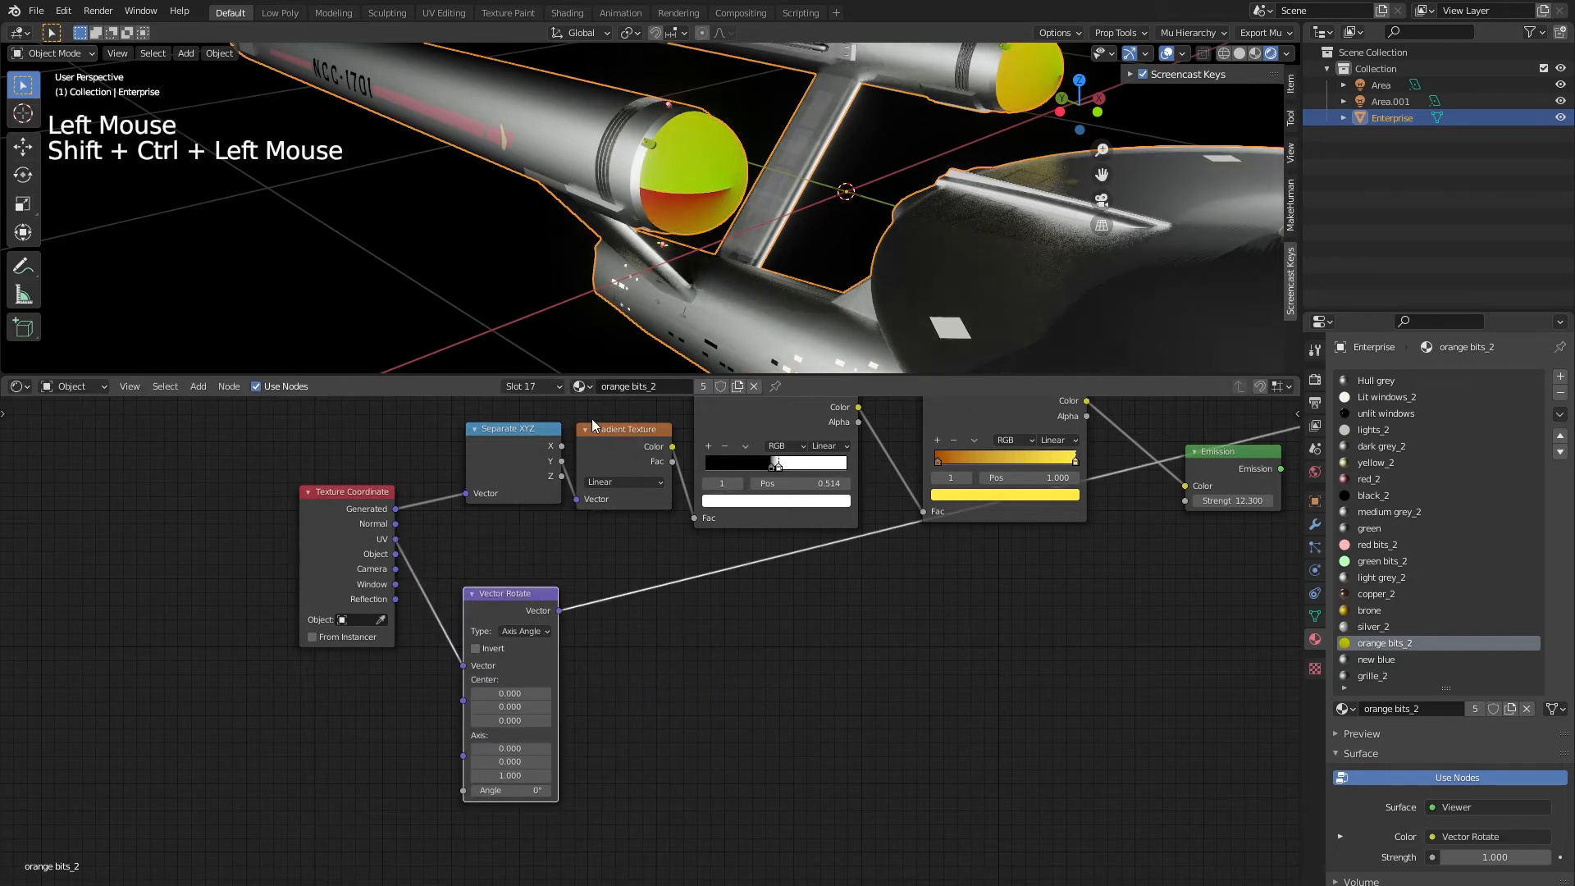
Try rotating the UV gradient with the Vector Rotate angle while viewing the nacelle cap up close, and reset it to 0°
{"action": "middle_click_drag", "start_coordinate": [584, 246], "coordinate": [632, 148]}
{"action": "scroll", "coordinate": [644, 147], "scroll_direction": "up", "scroll_amount": 2}
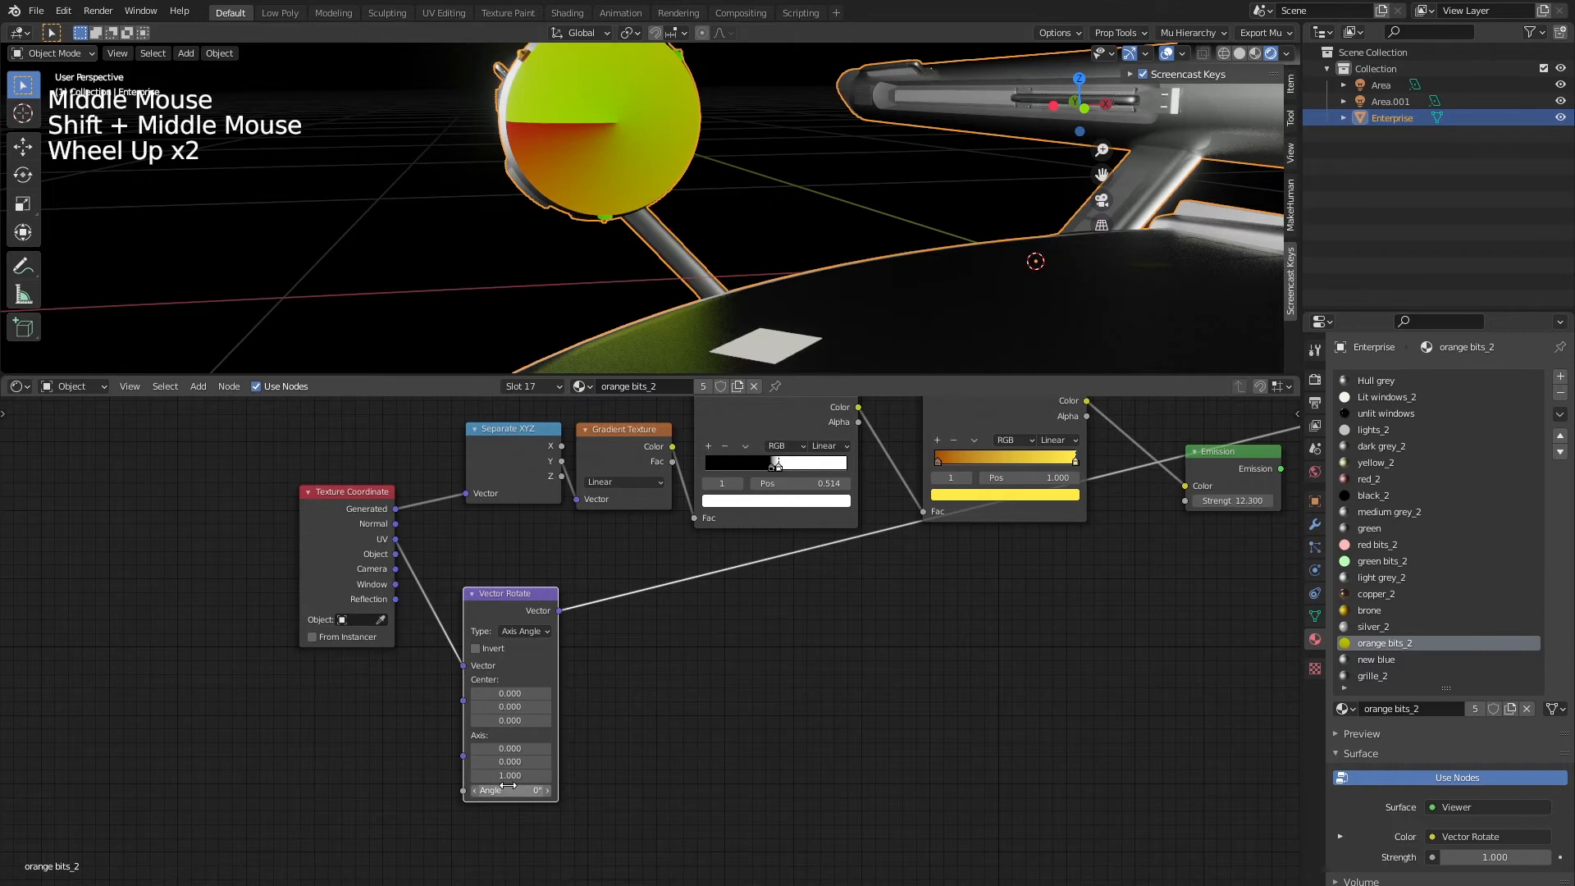
{"action": "mouse_move", "coordinate": [507, 786]}
{"action": "left_mouse_down"}
{"action": "mouse_move", "coordinate": [484, 786]}
{"action": "mouse_move", "coordinate": [1440, 790]}
{"action": "mouse_move", "coordinate": [491, 810]}
{"action": "left_mouse_up"}
{"action": "type", "text": "0"}
{"action": "key", "text": "Return"}
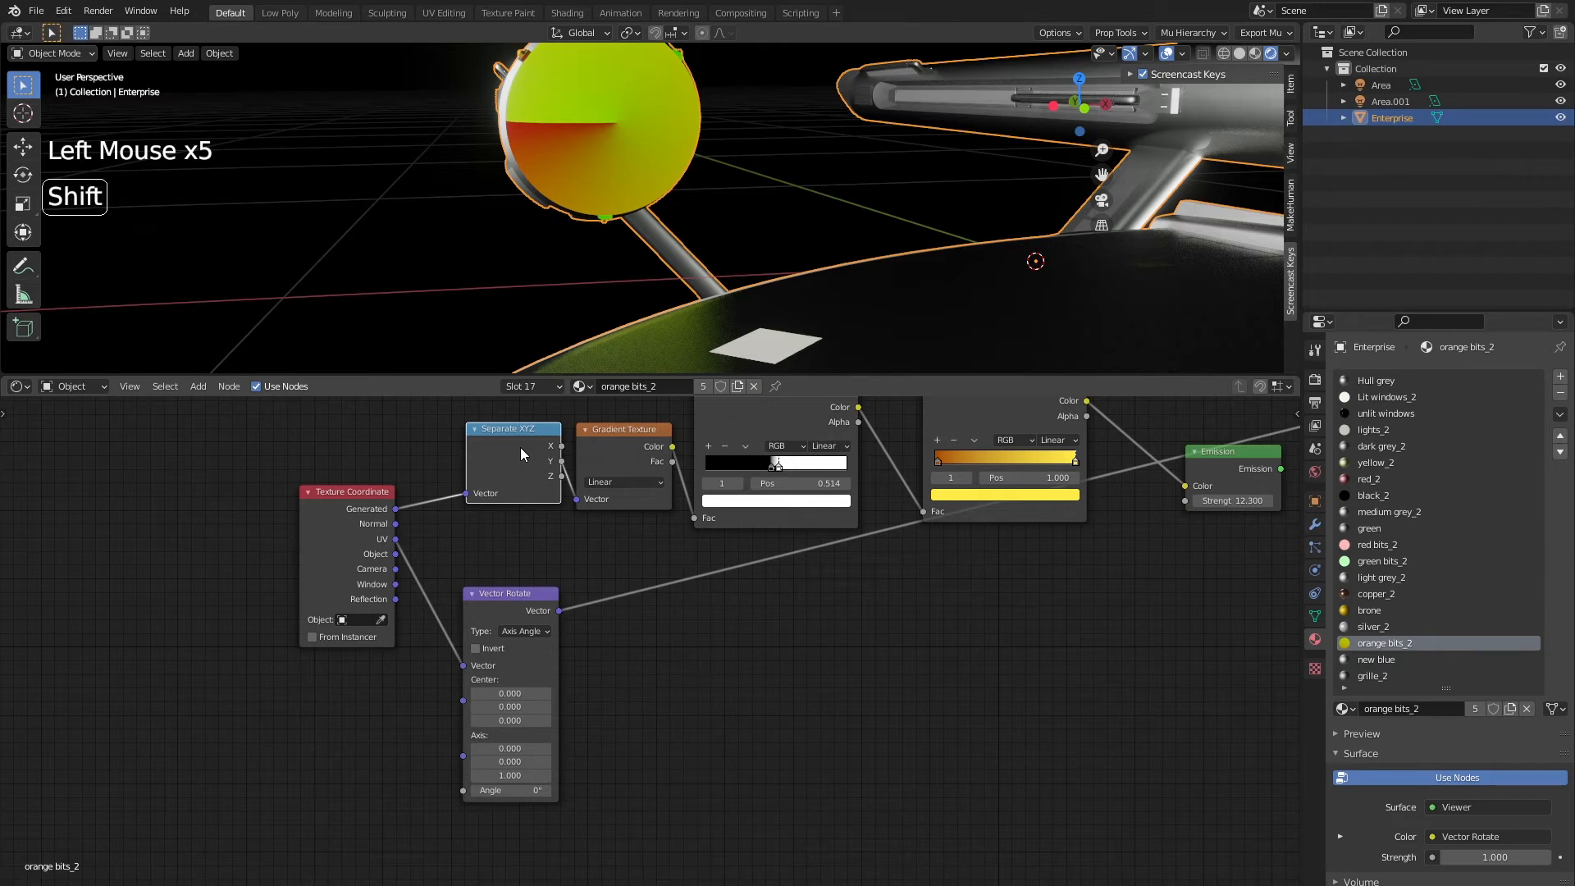
Duplicate the Separate XYZ node, feed it from the Vector Rotate output, and preview its Y channel on the nacelle cap
{"action": "key", "text": "shift+d"}
{"action": "left_click", "coordinate": [652, 603]}
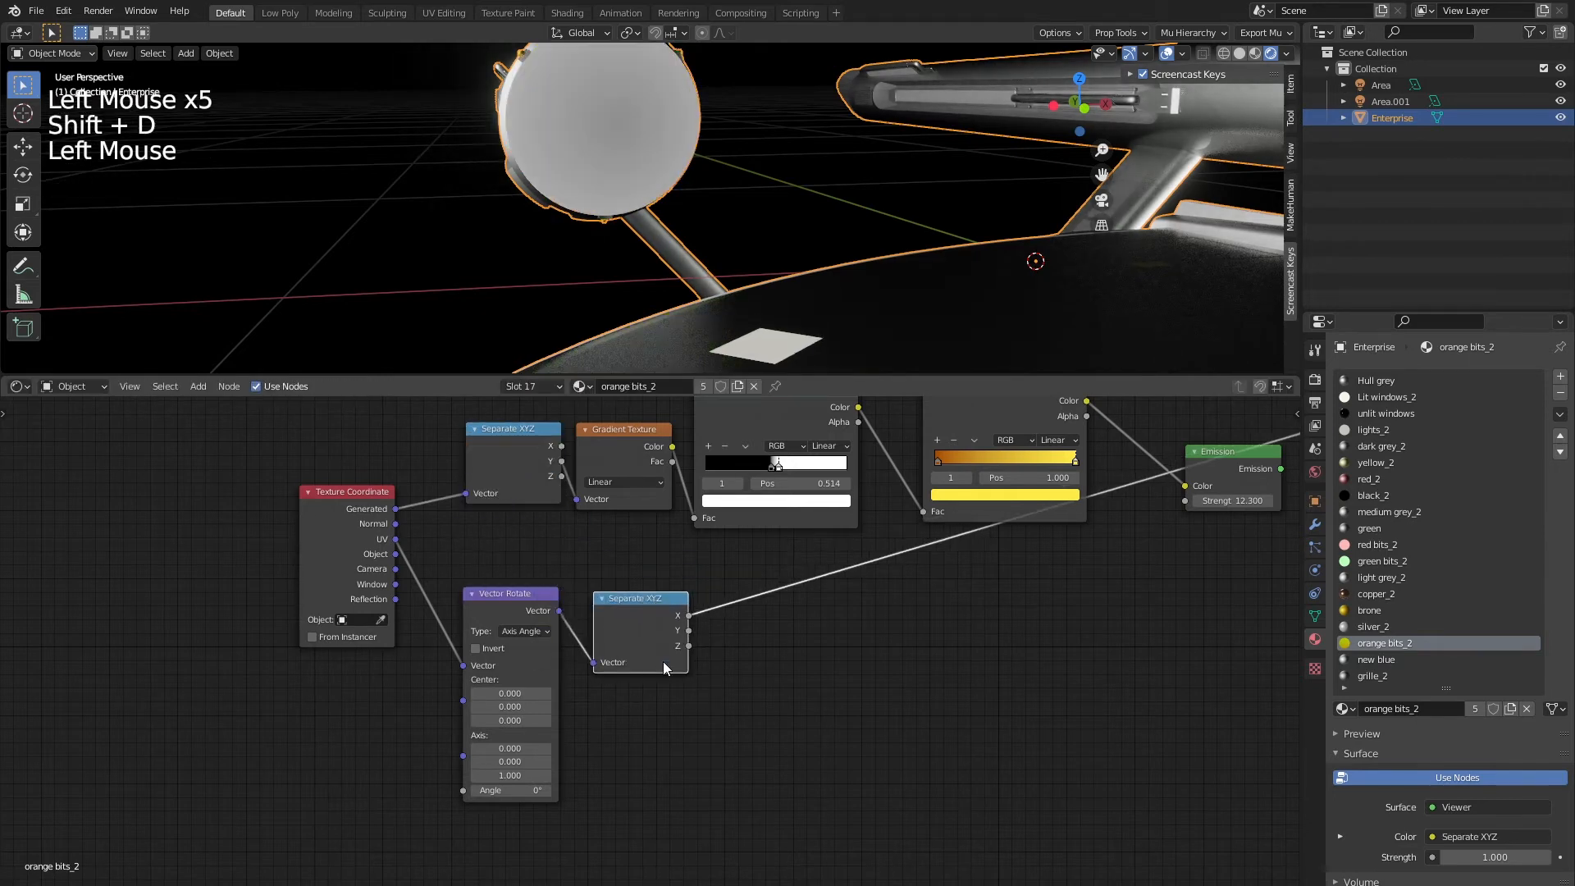
{"action": "left_click", "coordinate": [651, 602], "text": "ctrl+shift"}
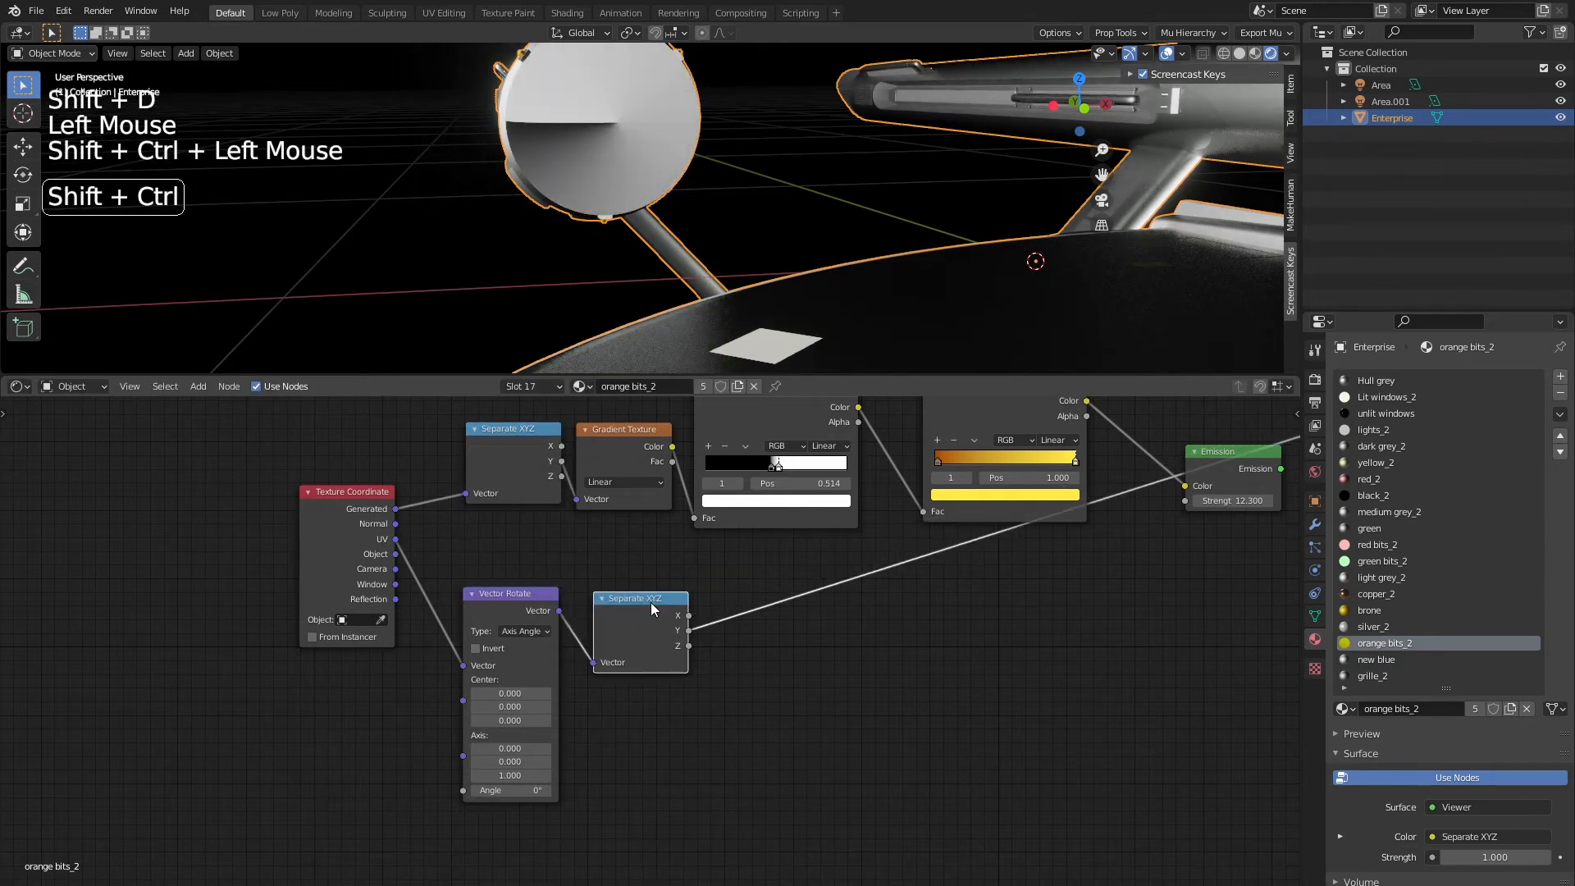
{"action": "left_click", "coordinate": [651, 602], "text": "ctrl+shift"}
{"action": "left_click", "coordinate": [651, 602], "text": "ctrl+shift"}
{"action": "left_click", "coordinate": [648, 607], "text": "ctrl+shift"}
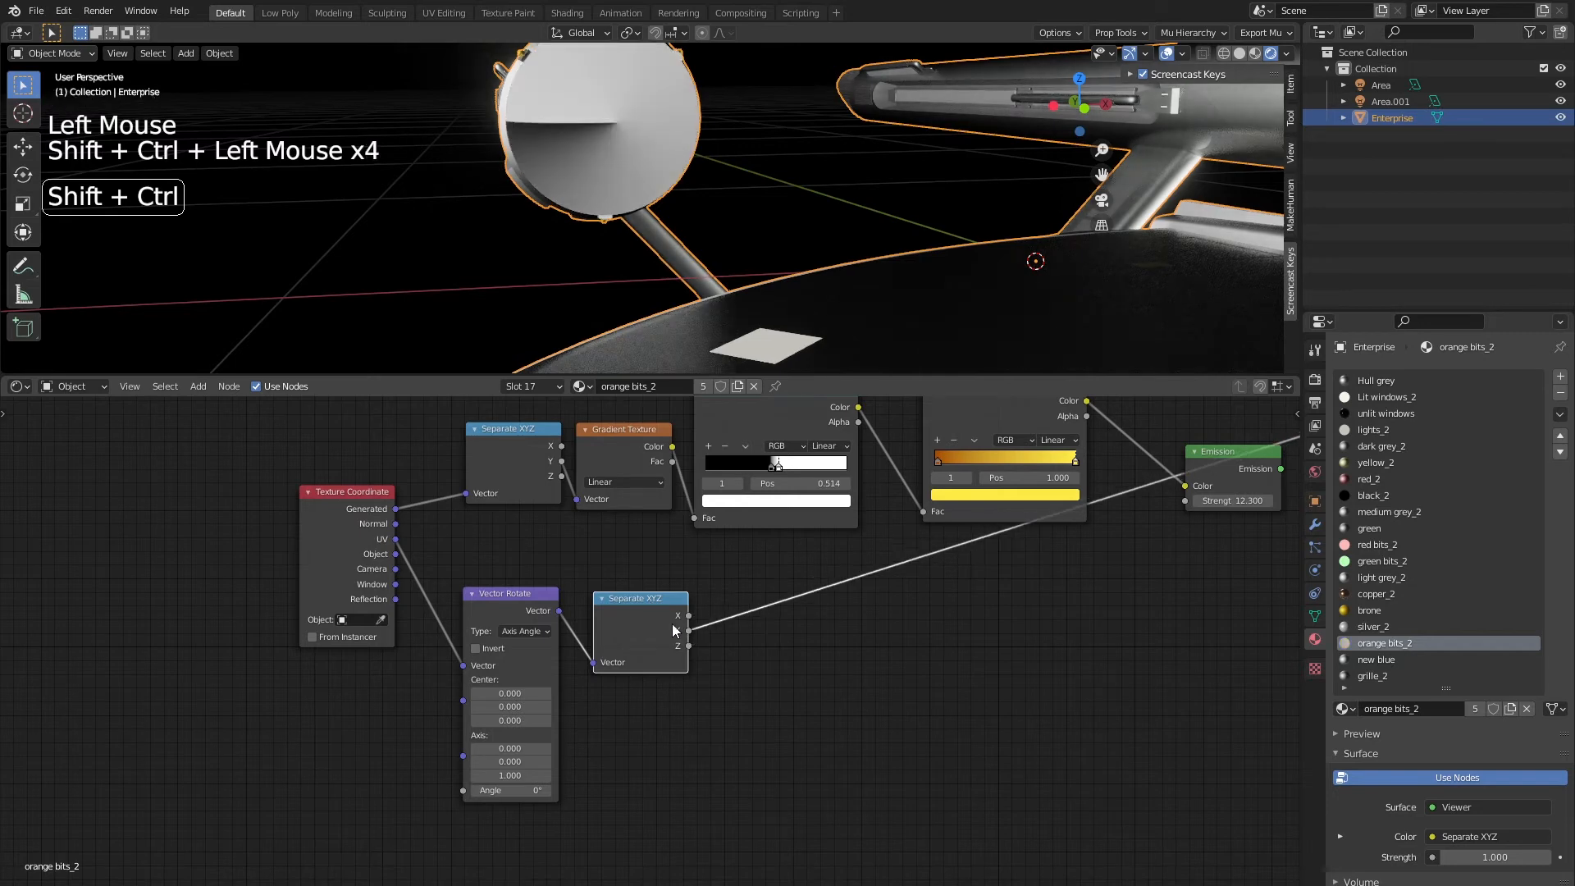
Move the Vector Rotate node and the duplicated Separate XYZ node closer to the Texture Coordinate node
{"action": "middle_click_drag", "start_coordinate": [572, 166], "coordinate": [598, 503]}
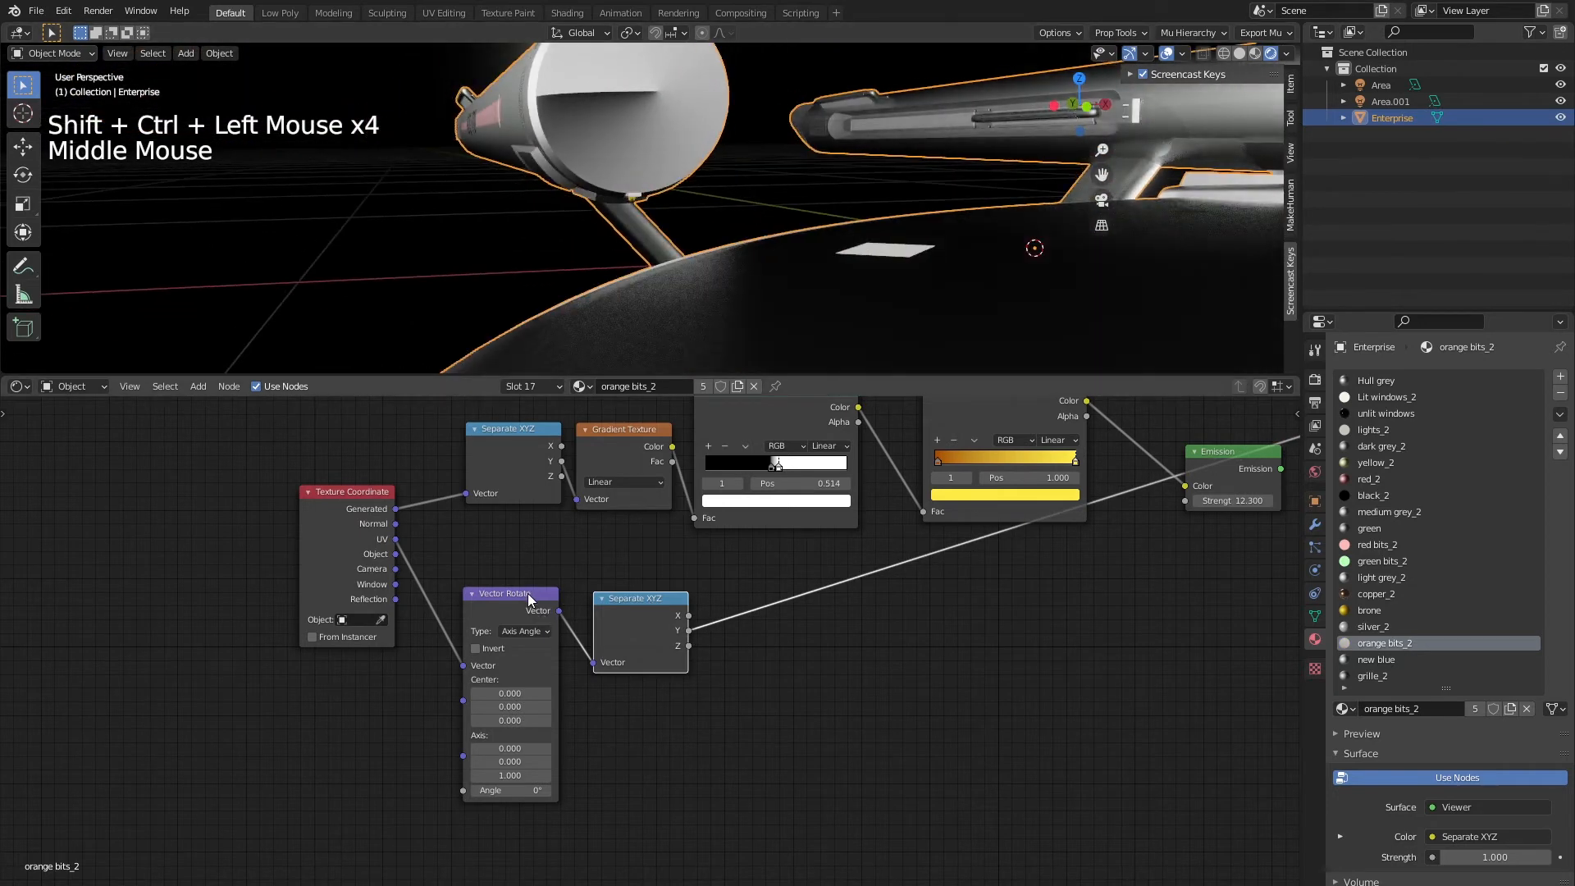
{"action": "left_click_drag", "start_coordinate": [529, 599], "coordinate": [491, 571]}
{"action": "left_click_drag", "start_coordinate": [632, 604], "coordinate": [587, 601]}
Try a Vector Rotate angle of about 427°, check the nacelle cap's gradient, and reset the angle to 0°
{"action": "mouse_move", "coordinate": [472, 762]}
{"action": "left_mouse_down"}
{"action": "mouse_move", "coordinate": [859, 763]}
{"action": "mouse_move", "coordinate": [824, 762]}
{"action": "left_mouse_up"}
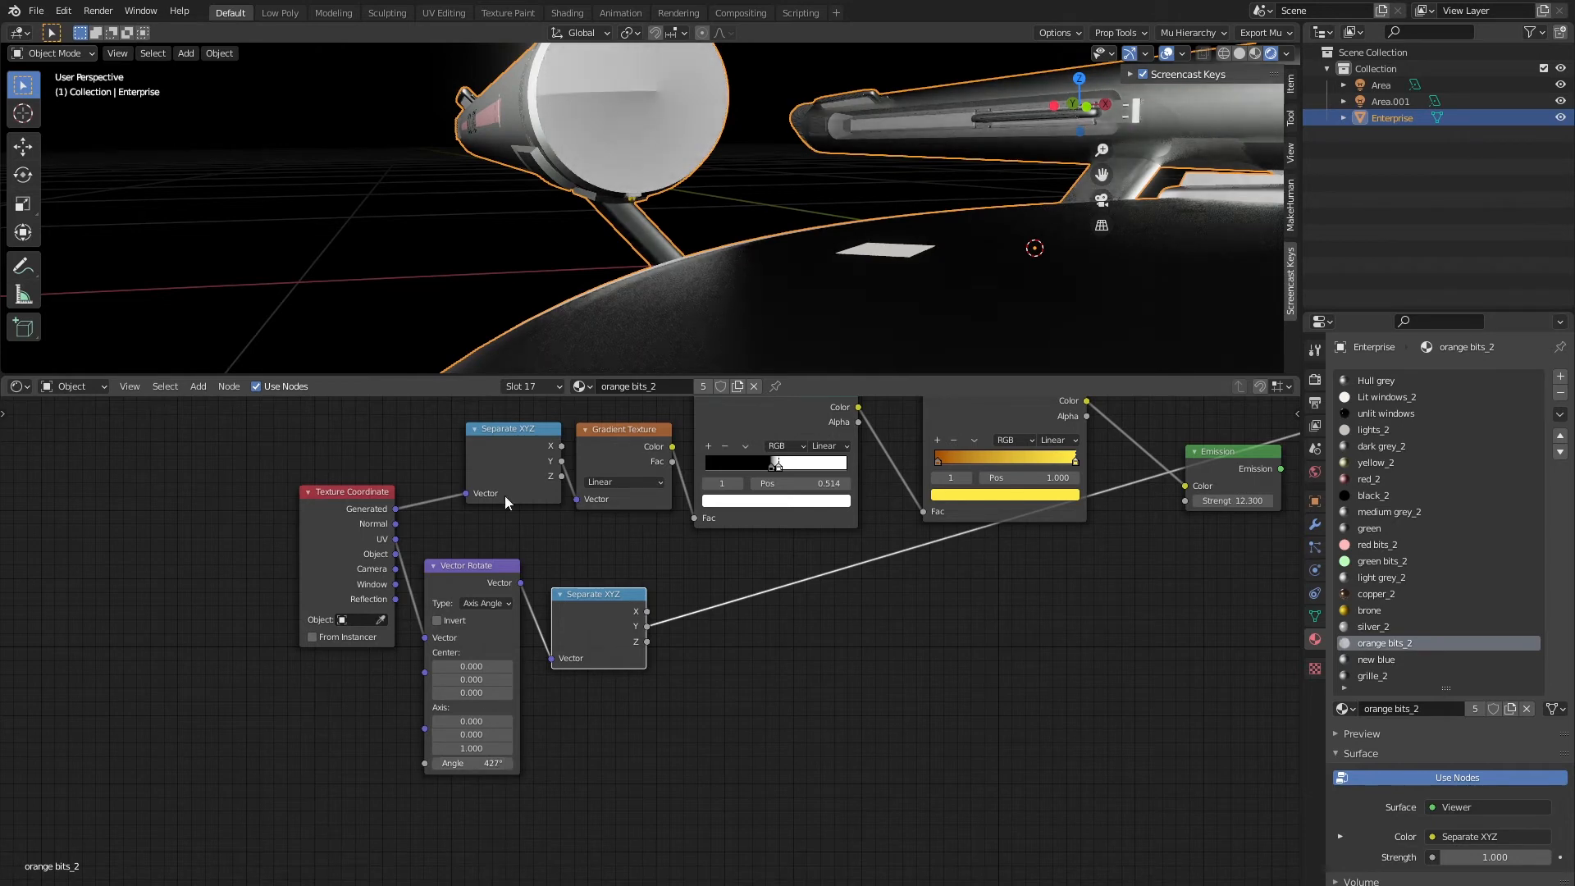
{"action": "middle_click_drag", "start_coordinate": [443, 260], "coordinate": [411, 301]}
{"action": "middle_click_drag", "start_coordinate": [473, 361], "coordinate": [527, 228]}
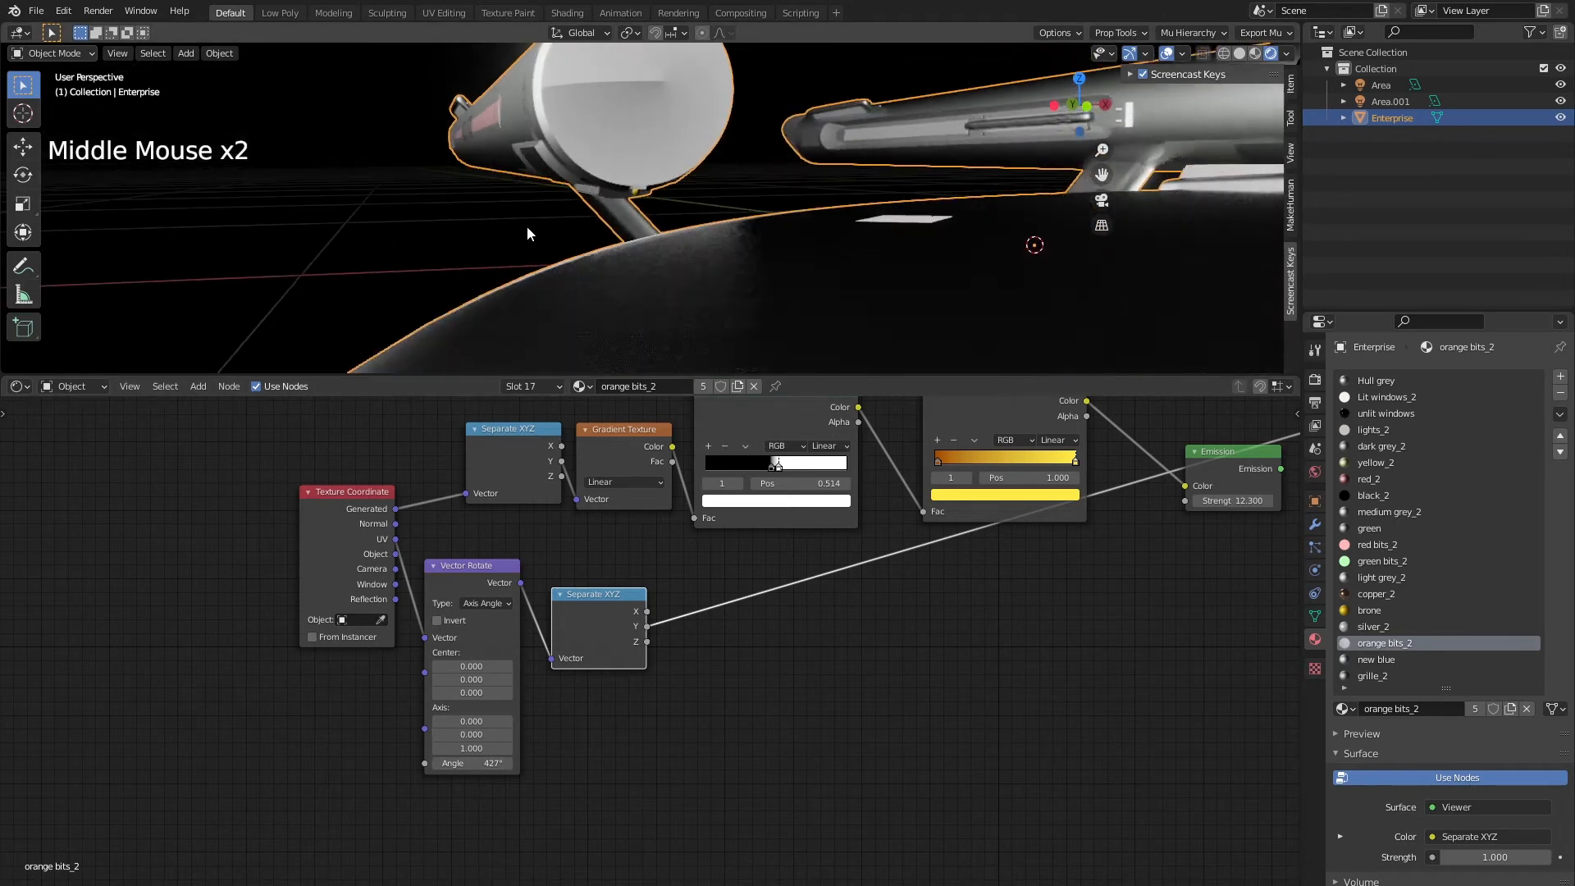
{"action": "left_click", "coordinate": [486, 763]}
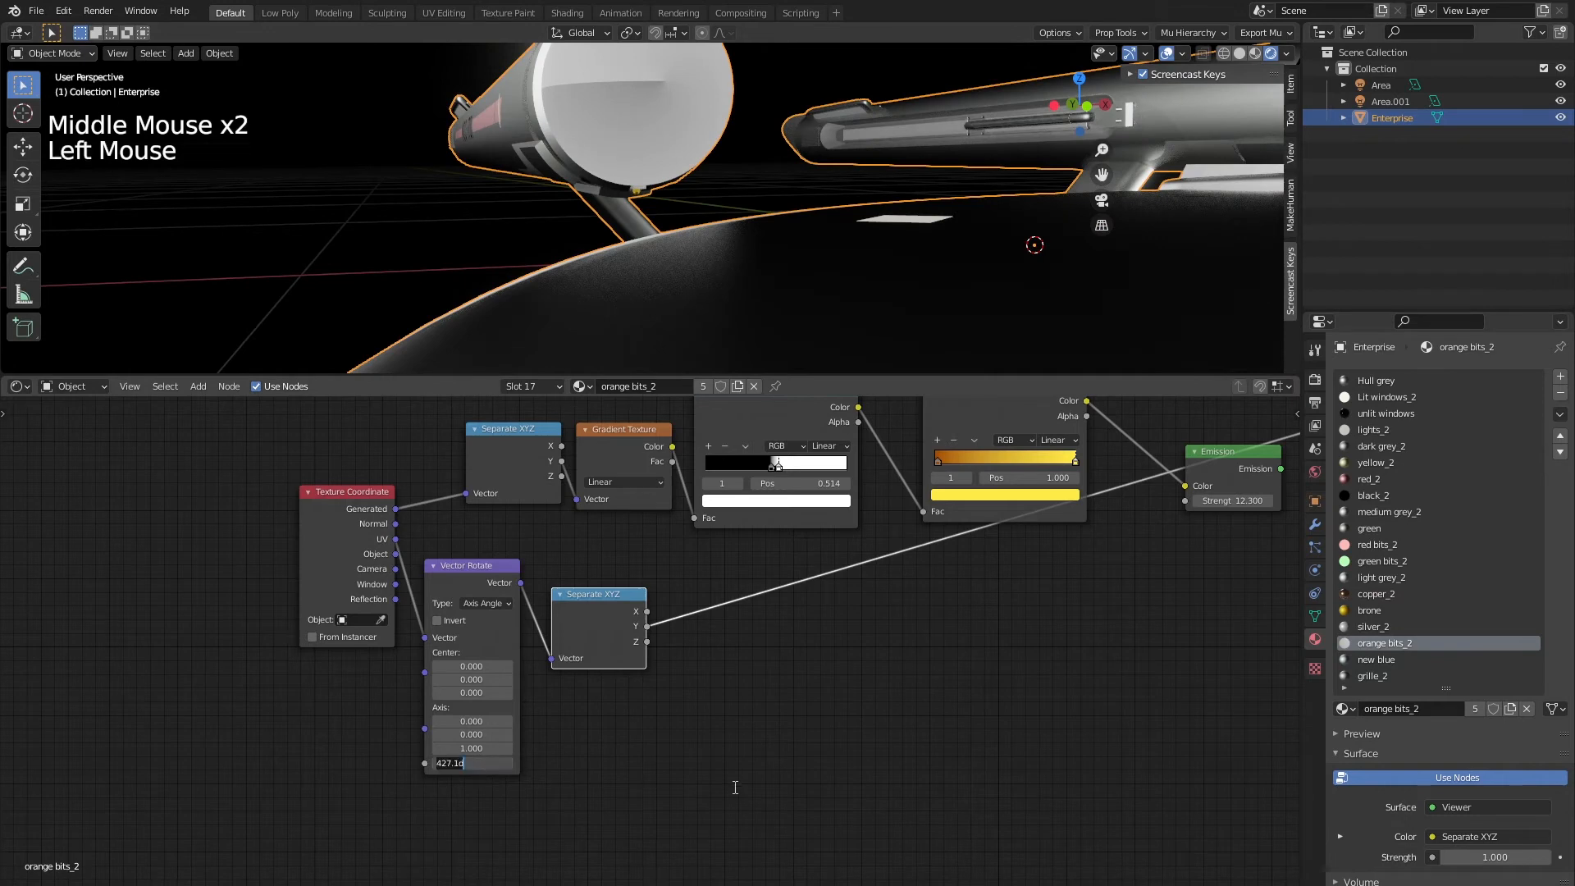
{"action": "type", "text": "0"}
{"action": "key", "text": "Return"}
Insert a Math node set to Sine after the Y output of the Separate XYZ node fed by Vector Rotate
{"action": "key", "text": "shift+a"}
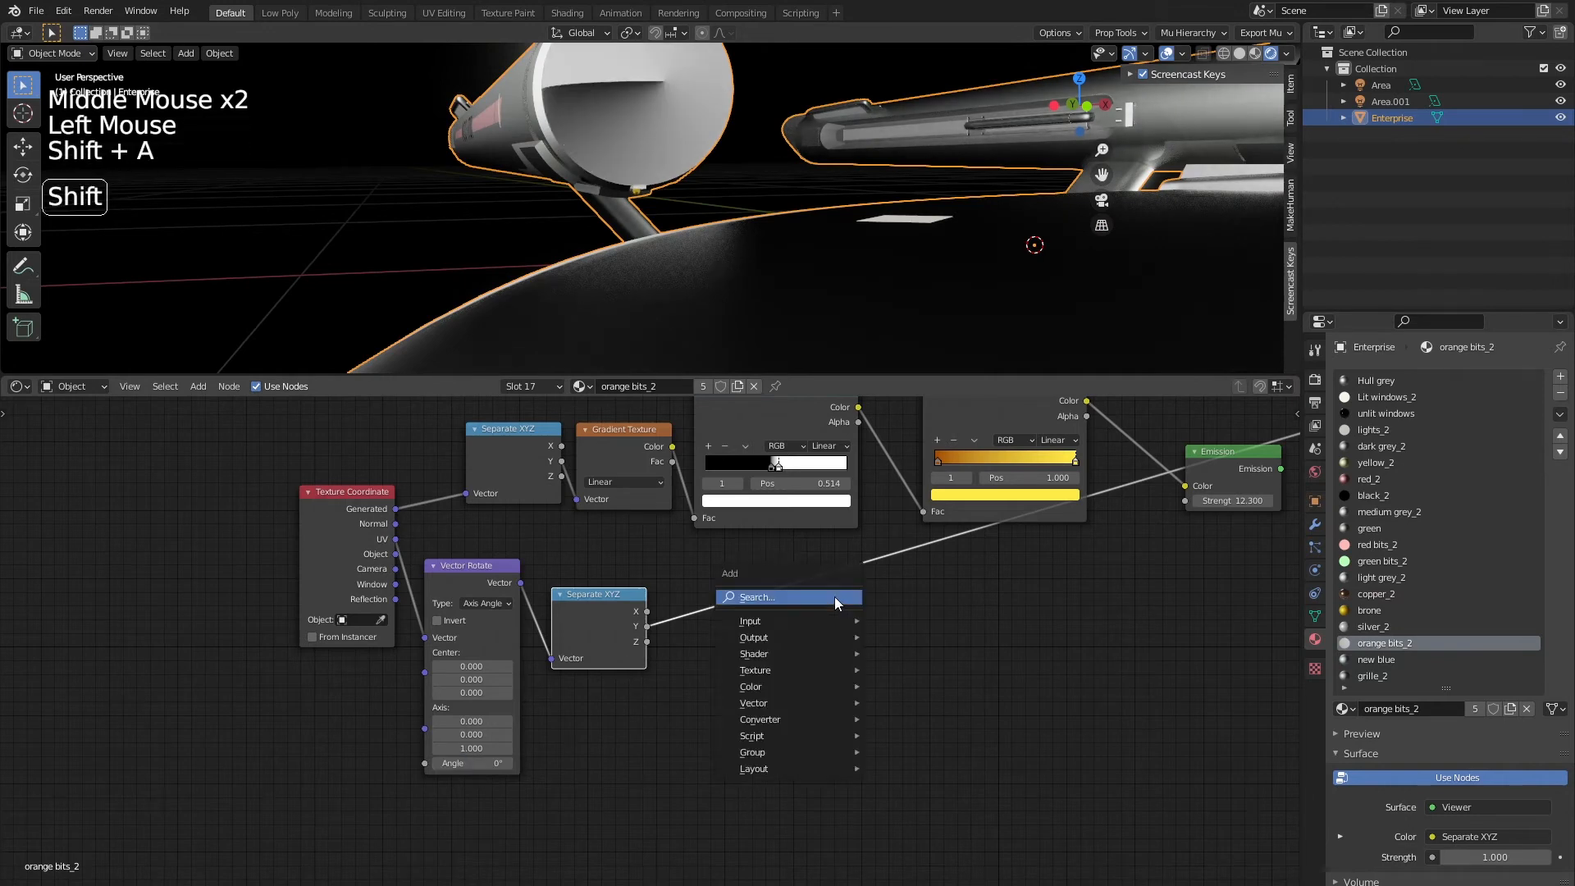
{"action": "middle_click_drag", "start_coordinate": [673, 348], "coordinate": [624, 256]}
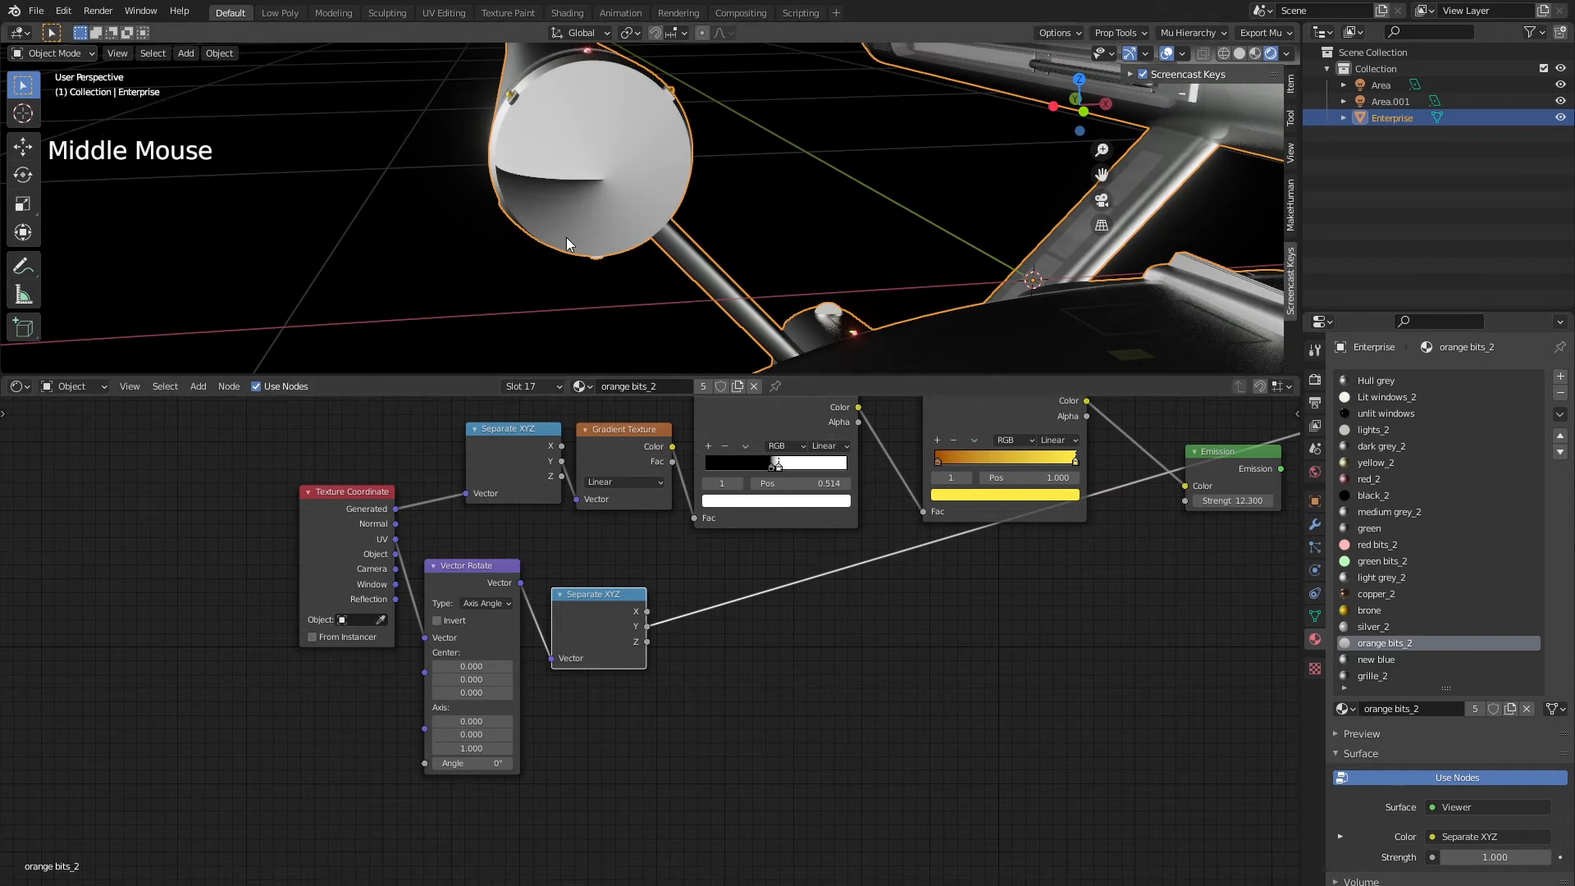
{"action": "middle_click_drag", "start_coordinate": [566, 238], "coordinate": [595, 143]}
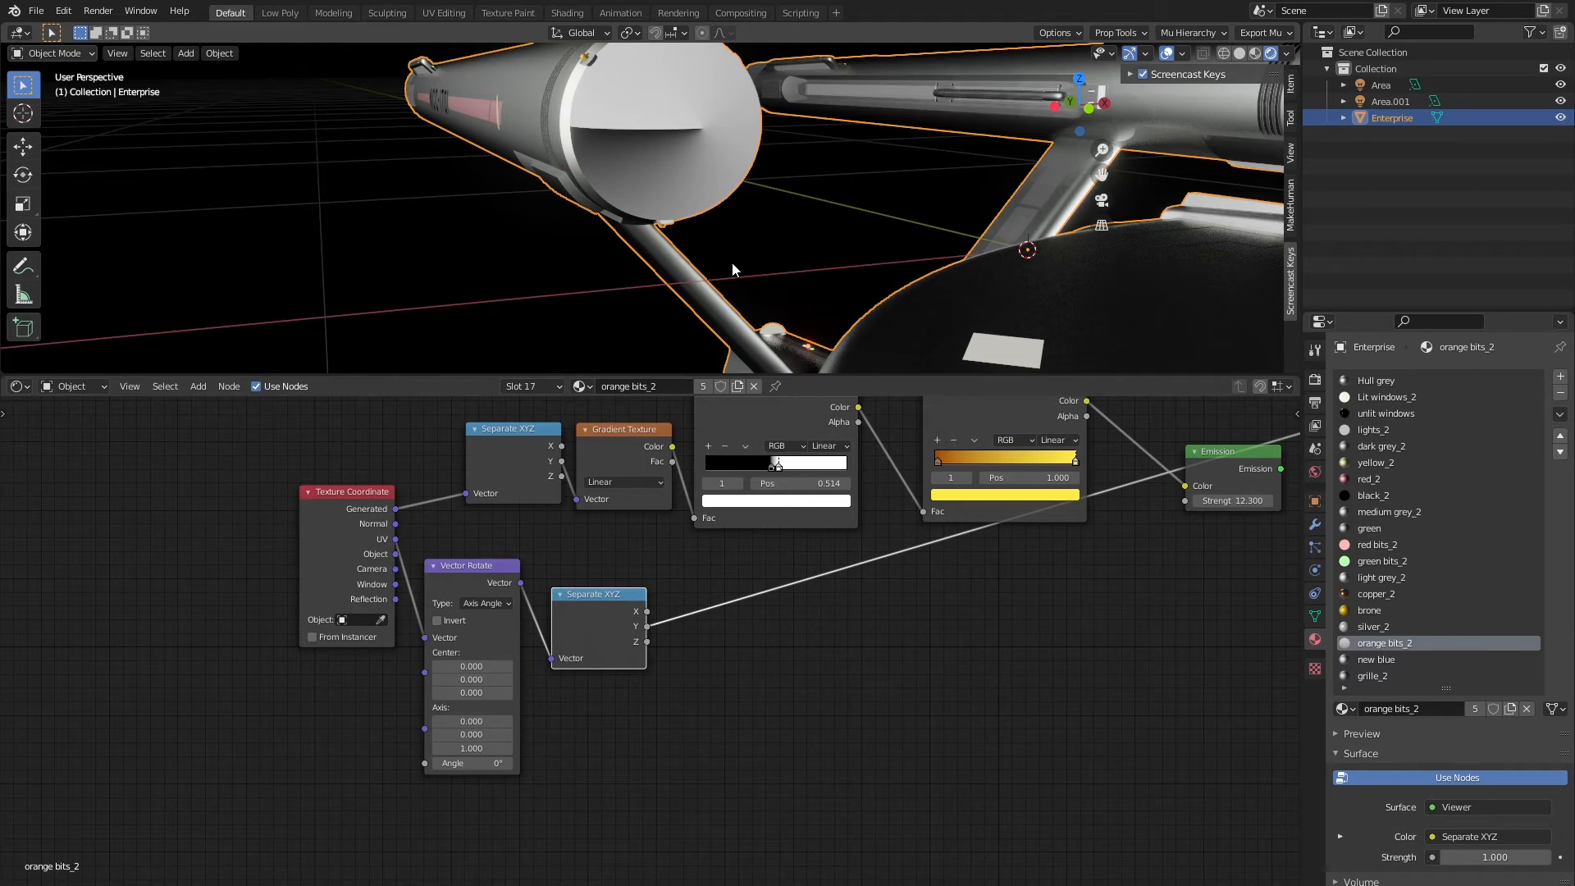
{"action": "middle_click_drag", "start_coordinate": [600, 194], "coordinate": [598, 237]}
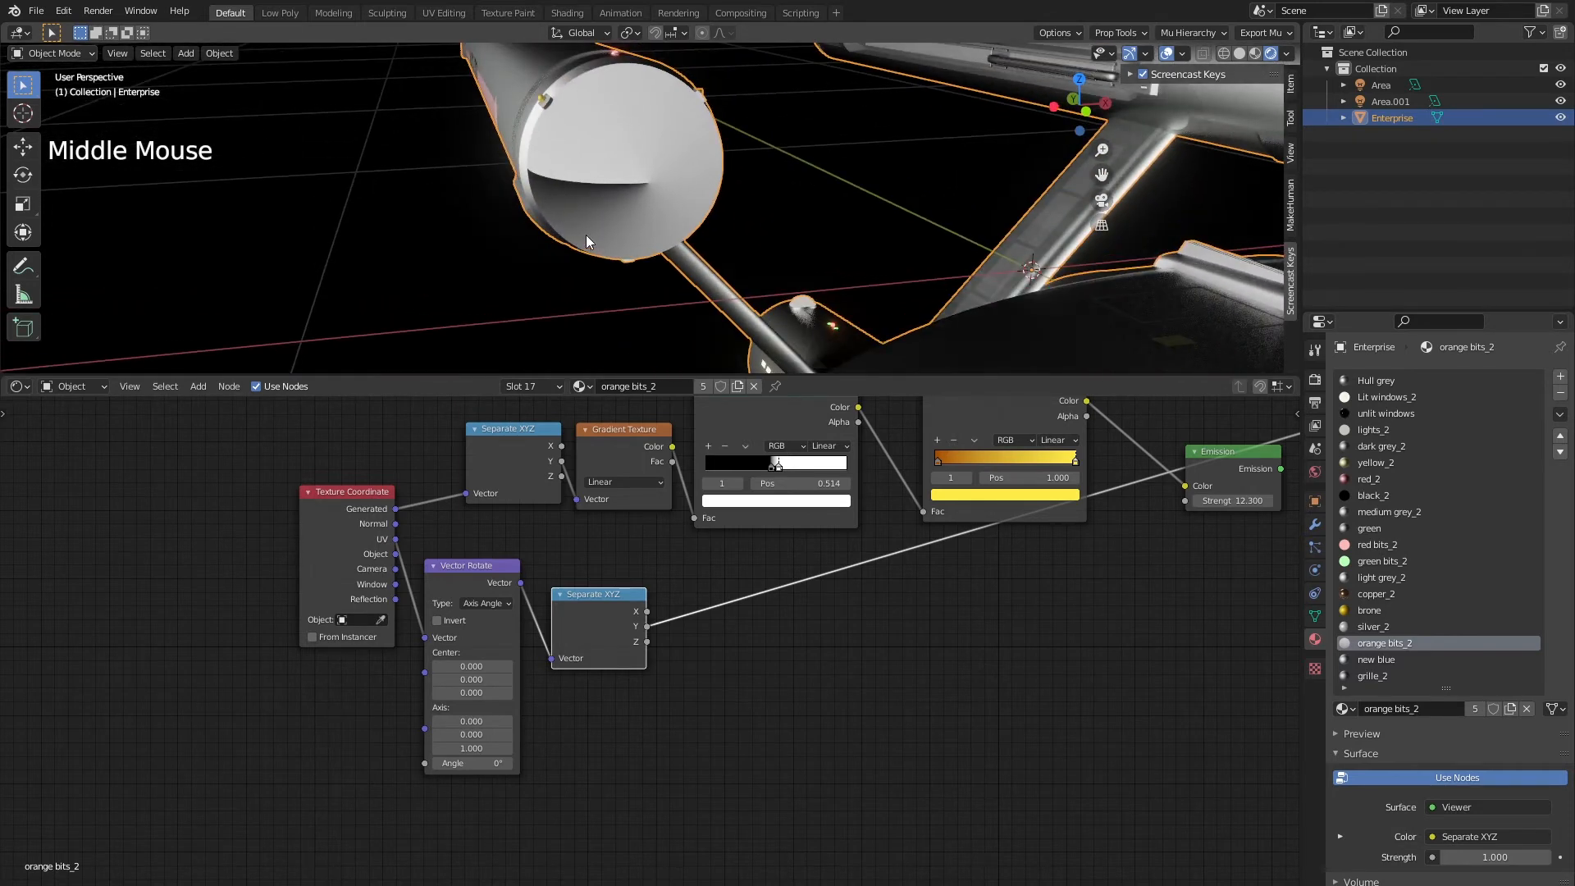
{"action": "left_click", "coordinate": [858, 761]}
{"action": "key", "text": "shift+a"}
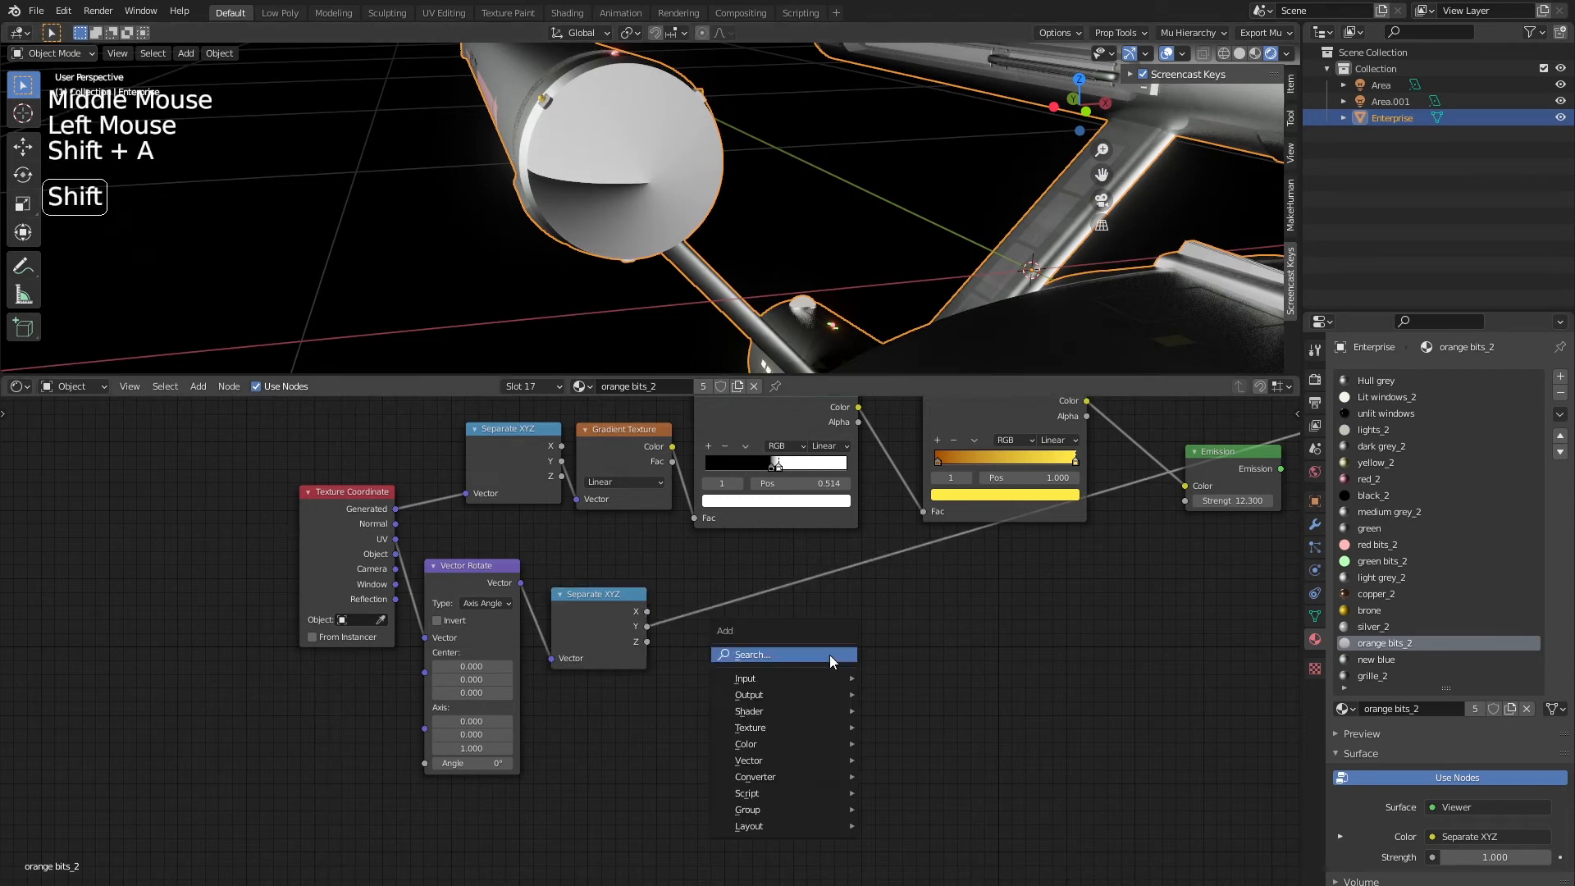
{"action": "mouse_move", "coordinate": [829, 655]}
{"action": "type", "text": "math"}
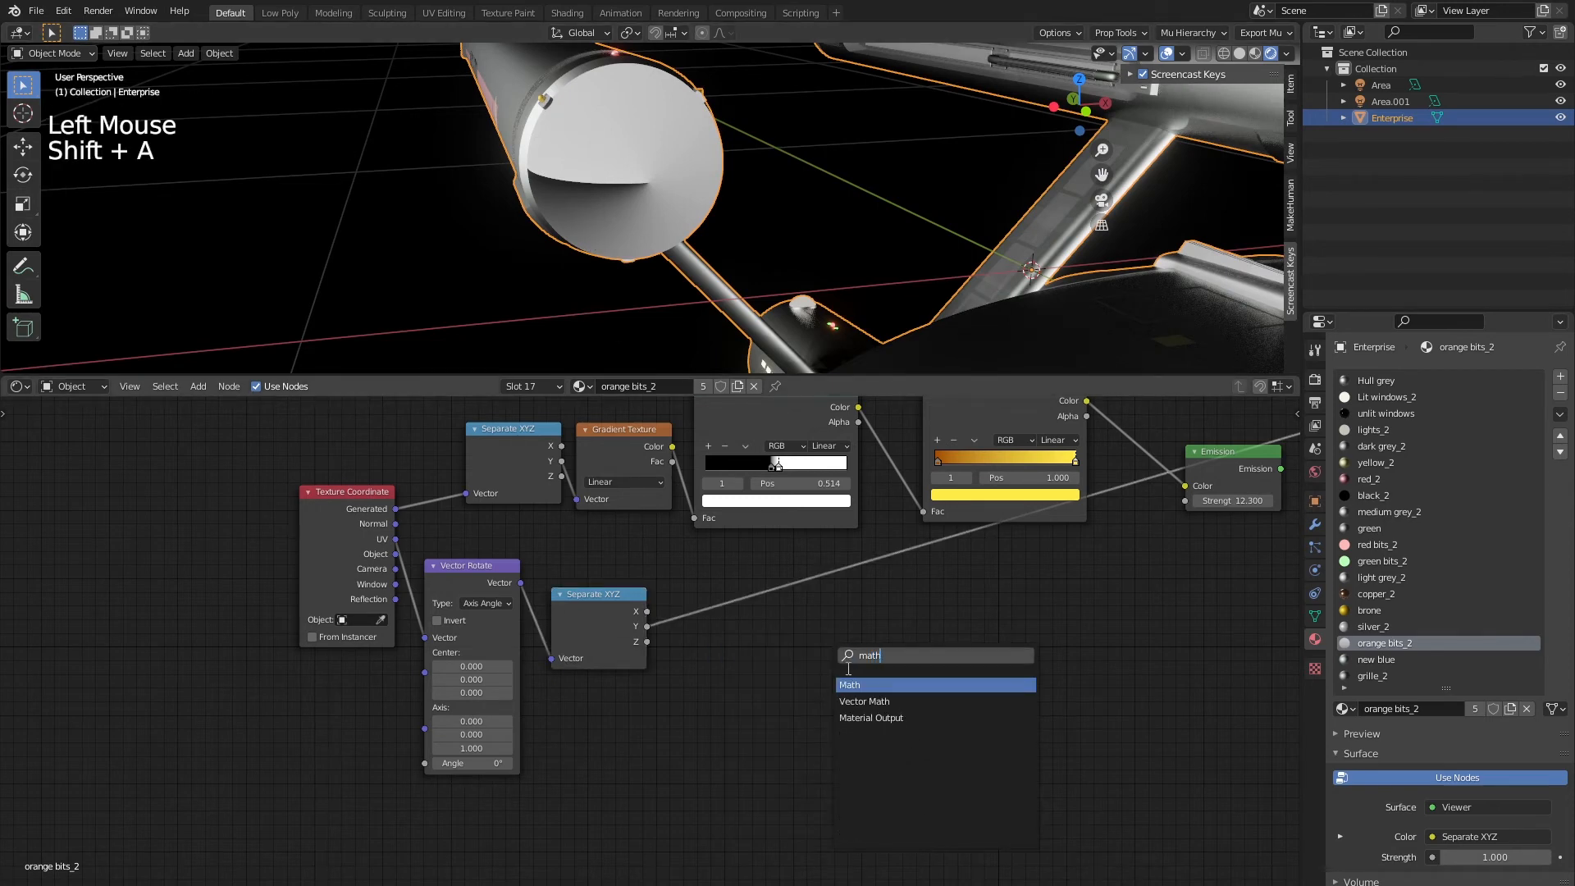
{"action": "left_click", "coordinate": [849, 684]}
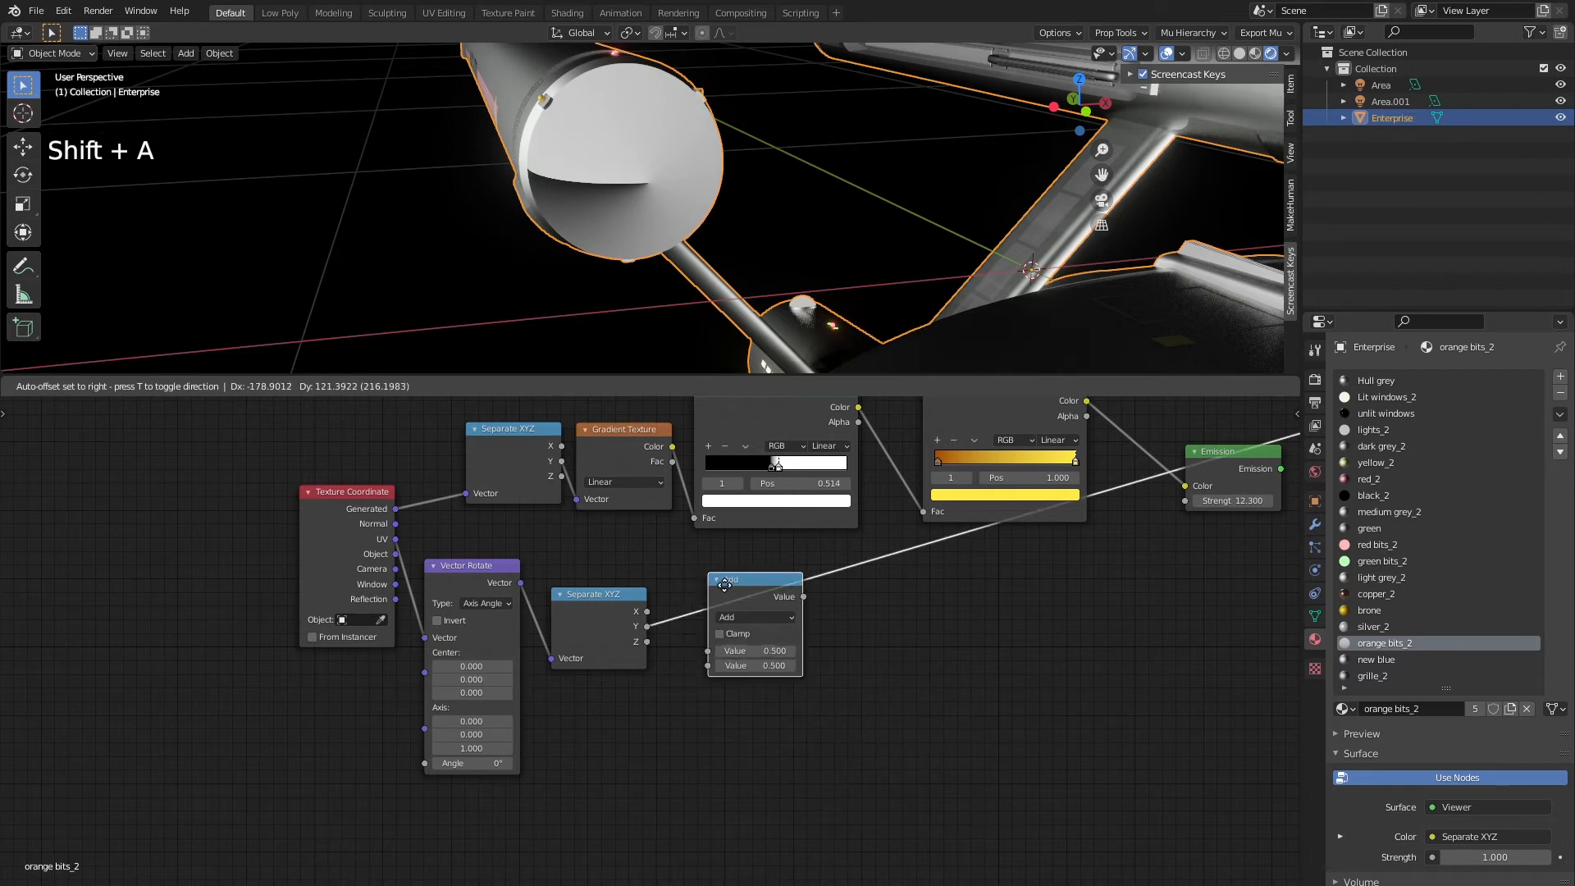
{"action": "left_click", "coordinate": [718, 601]}
{"action": "left_click", "coordinate": [720, 630]}
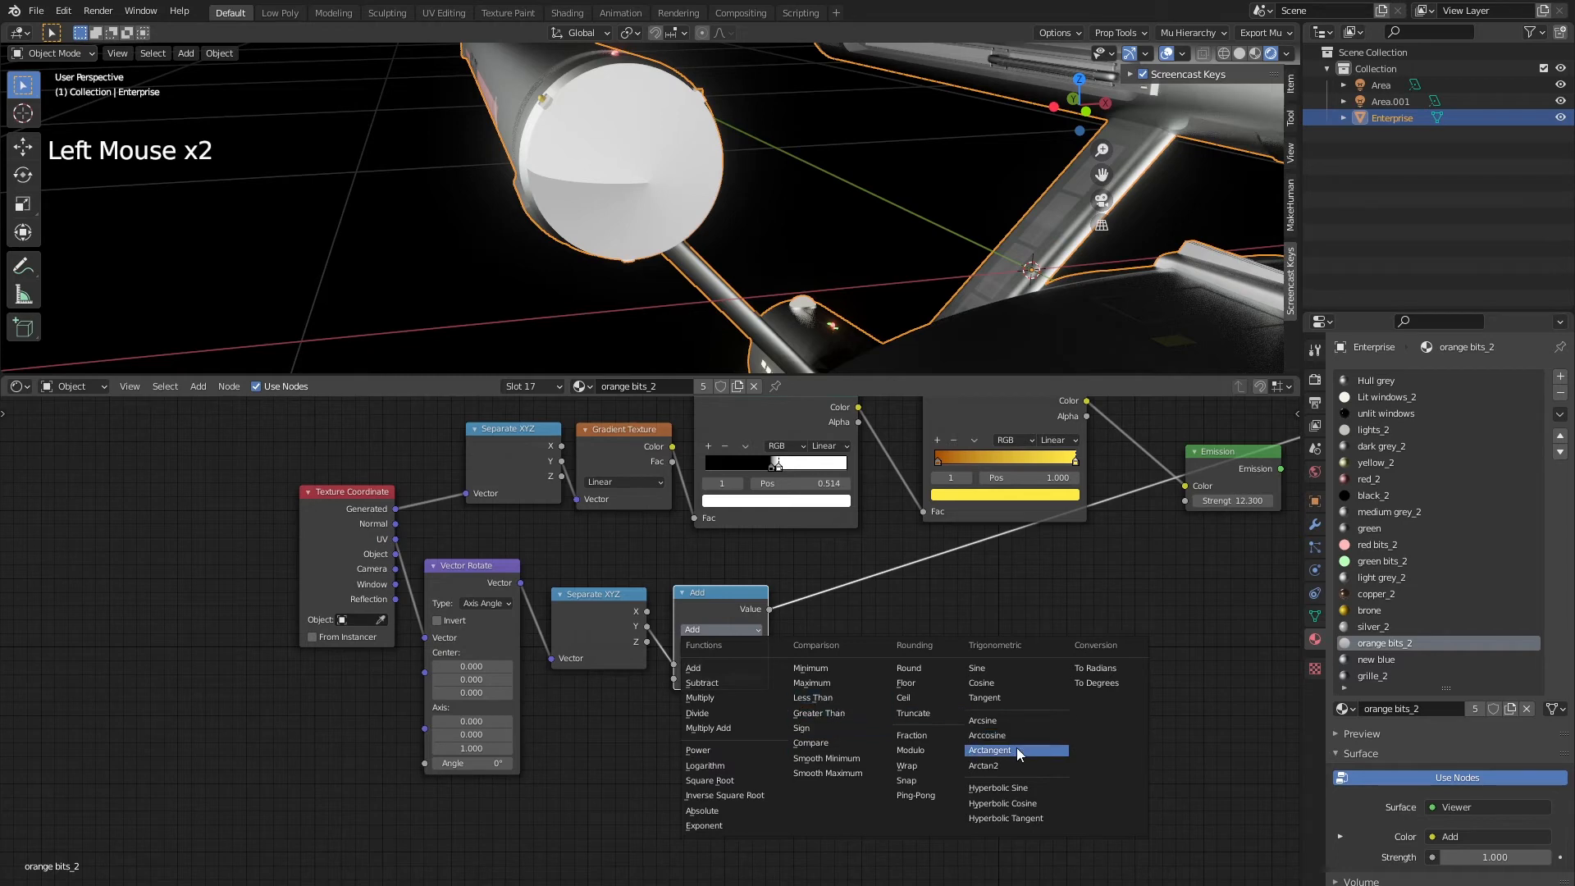
{"action": "left_click", "coordinate": [1007, 668]}
{"action": "left_click_drag", "start_coordinate": [701, 609], "coordinate": [780, 613]}
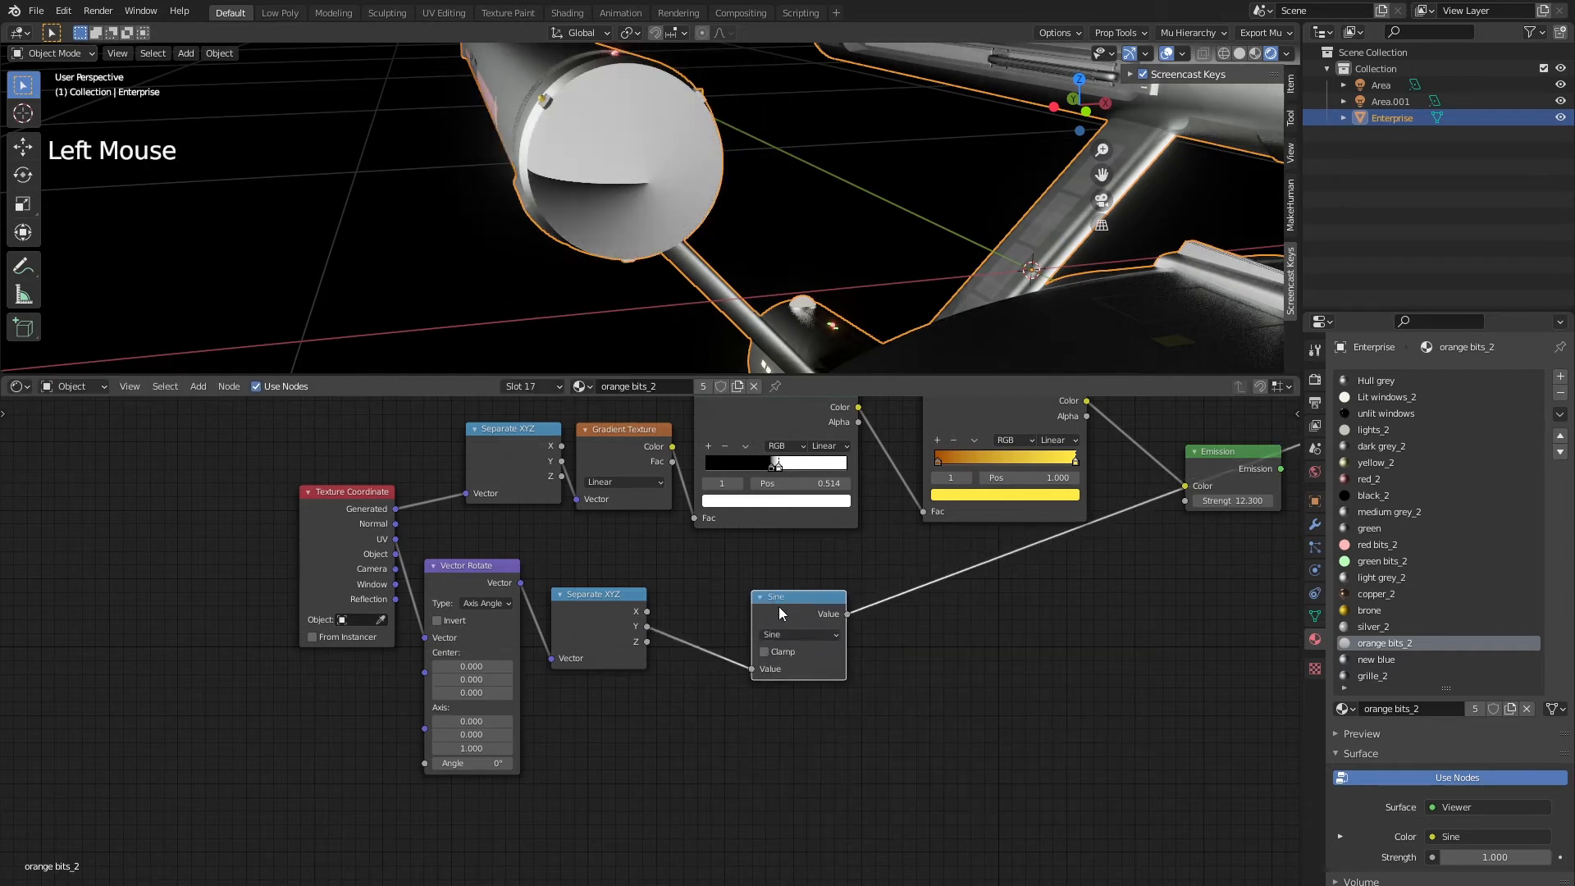
Compare the previews of the lower Separate XYZ node and the Sine node on the nacelle cap
{"action": "left_click", "coordinate": [596, 604], "text": "ctrl+shift"}
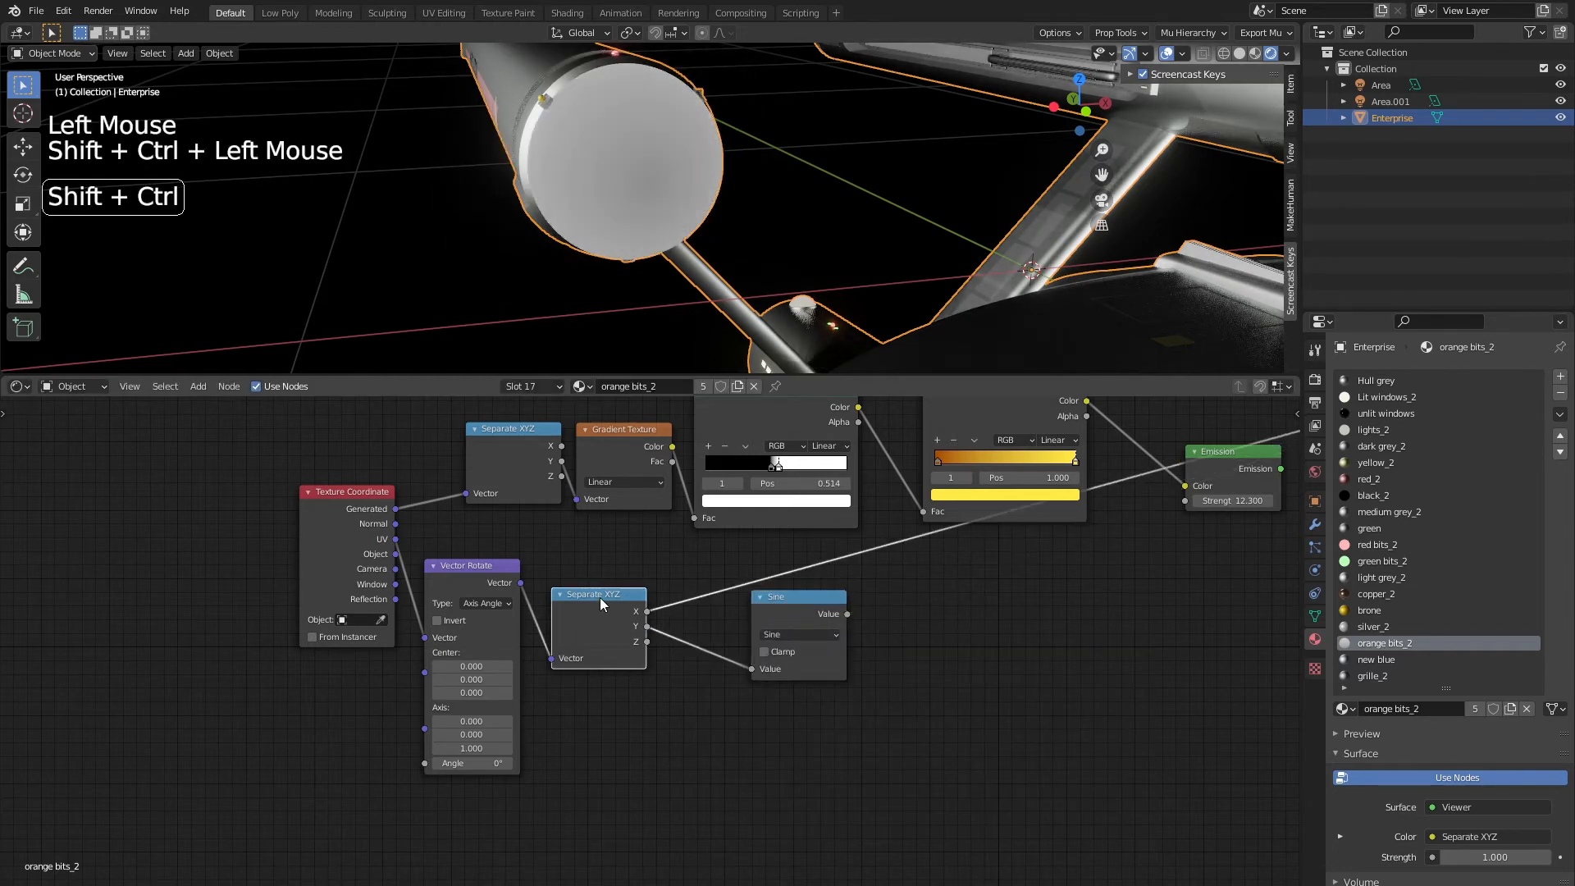
{"action": "left_click", "coordinate": [779, 617], "text": "ctrl+shift"}
{"action": "left_click", "coordinate": [799, 610], "text": "ctrl+shift"}
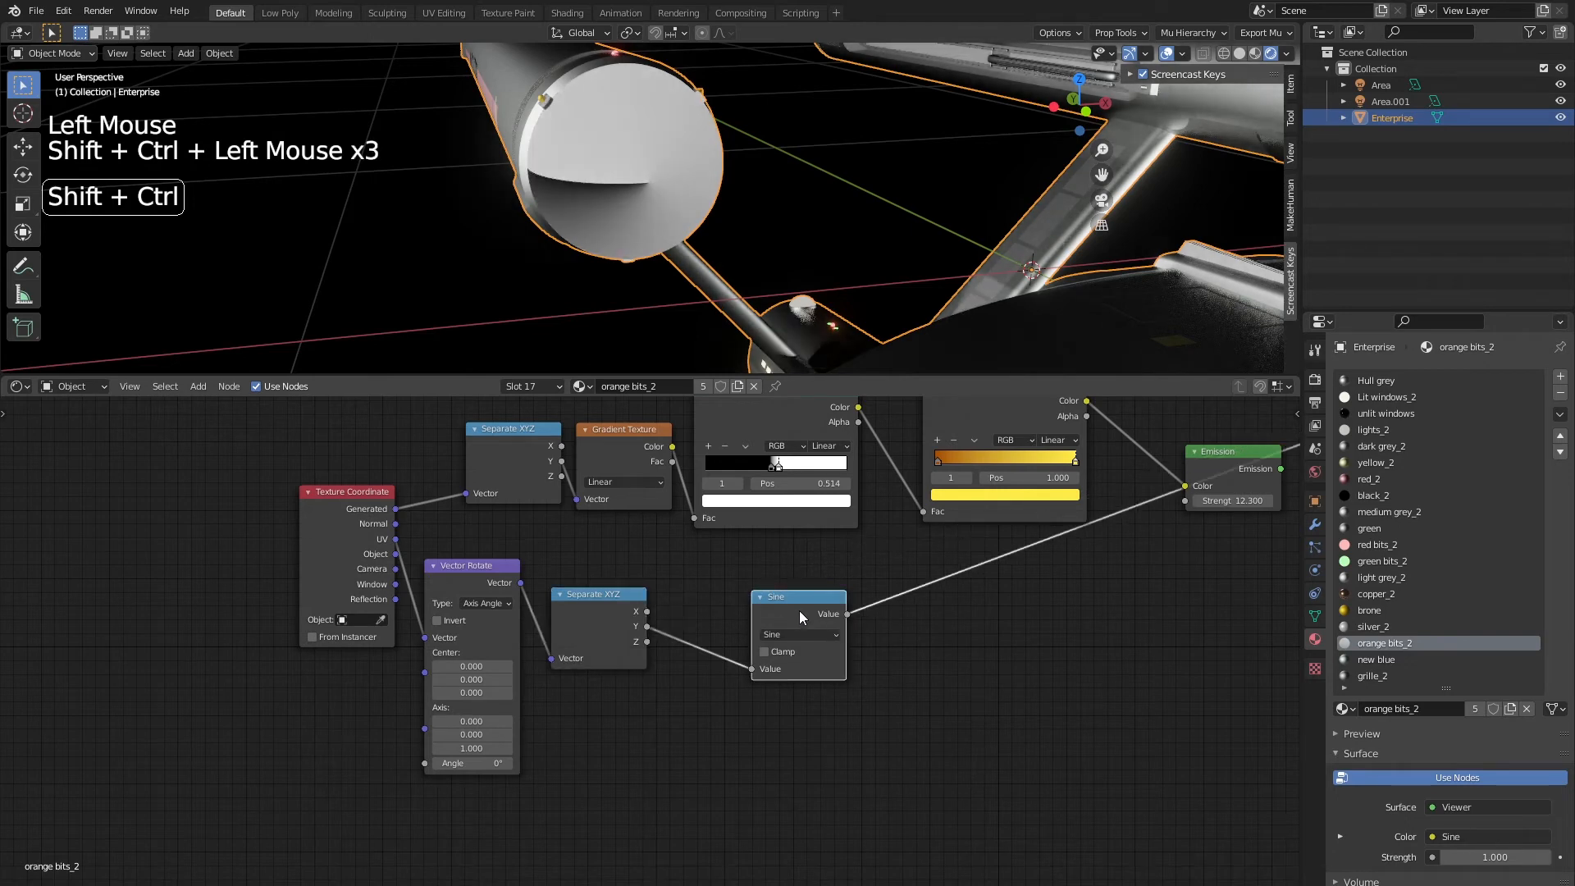
Insert a Math node set to Multiply between the lower Separate XYZ and Sine nodes, with a value of 56.1
{"action": "left_click_drag", "start_coordinate": [789, 602], "coordinate": [854, 594]}
{"action": "middle_click_drag", "start_coordinate": [756, 696], "coordinate": [739, 675]}
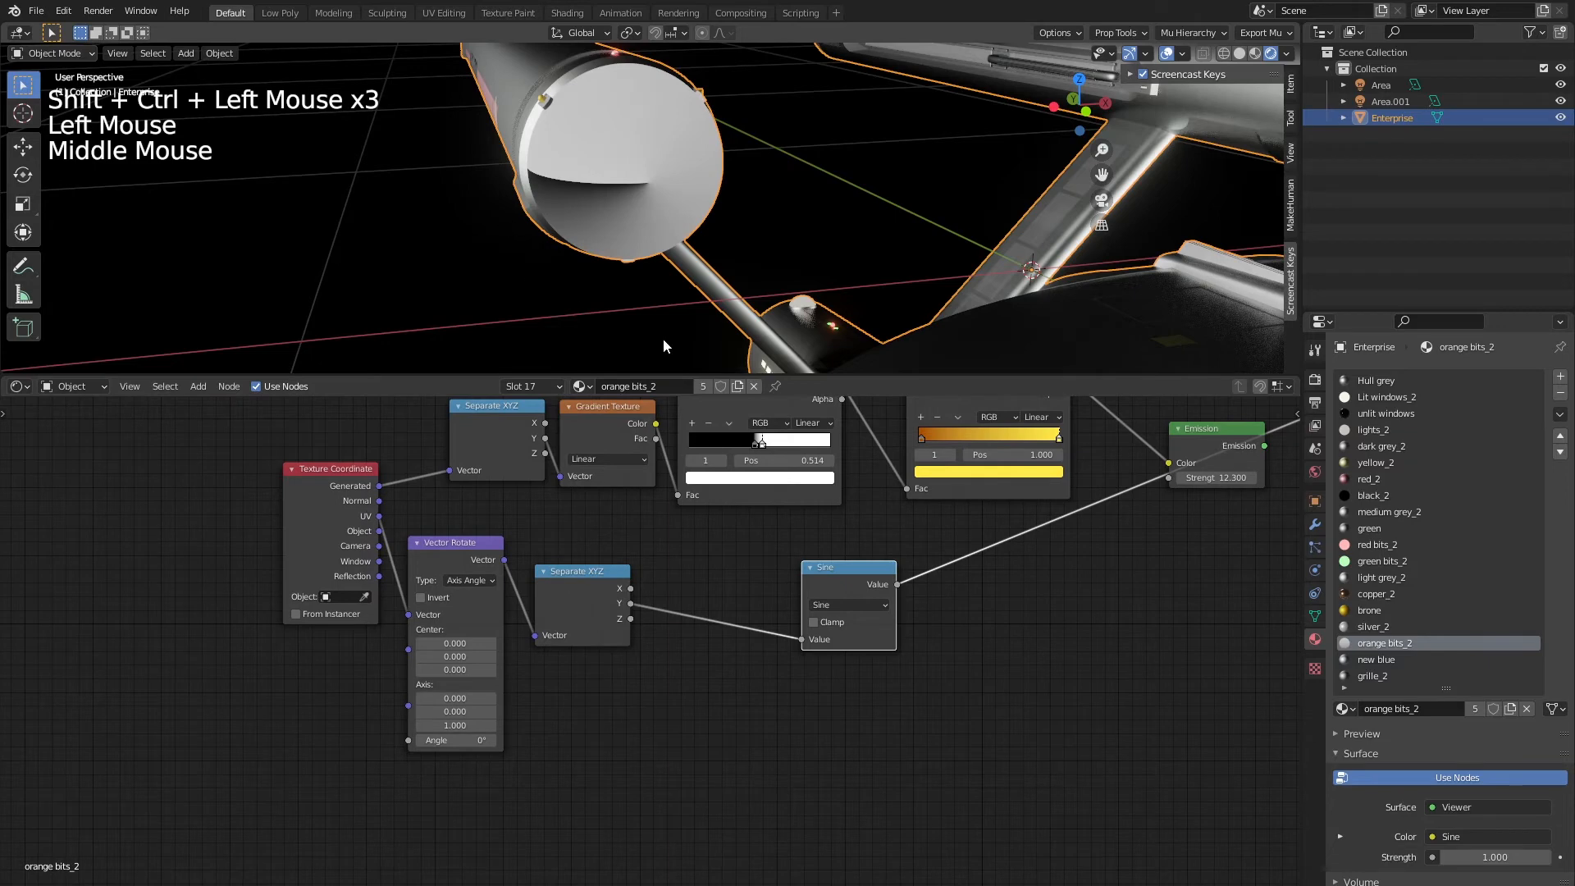
{"action": "key", "text": "shift+a"}
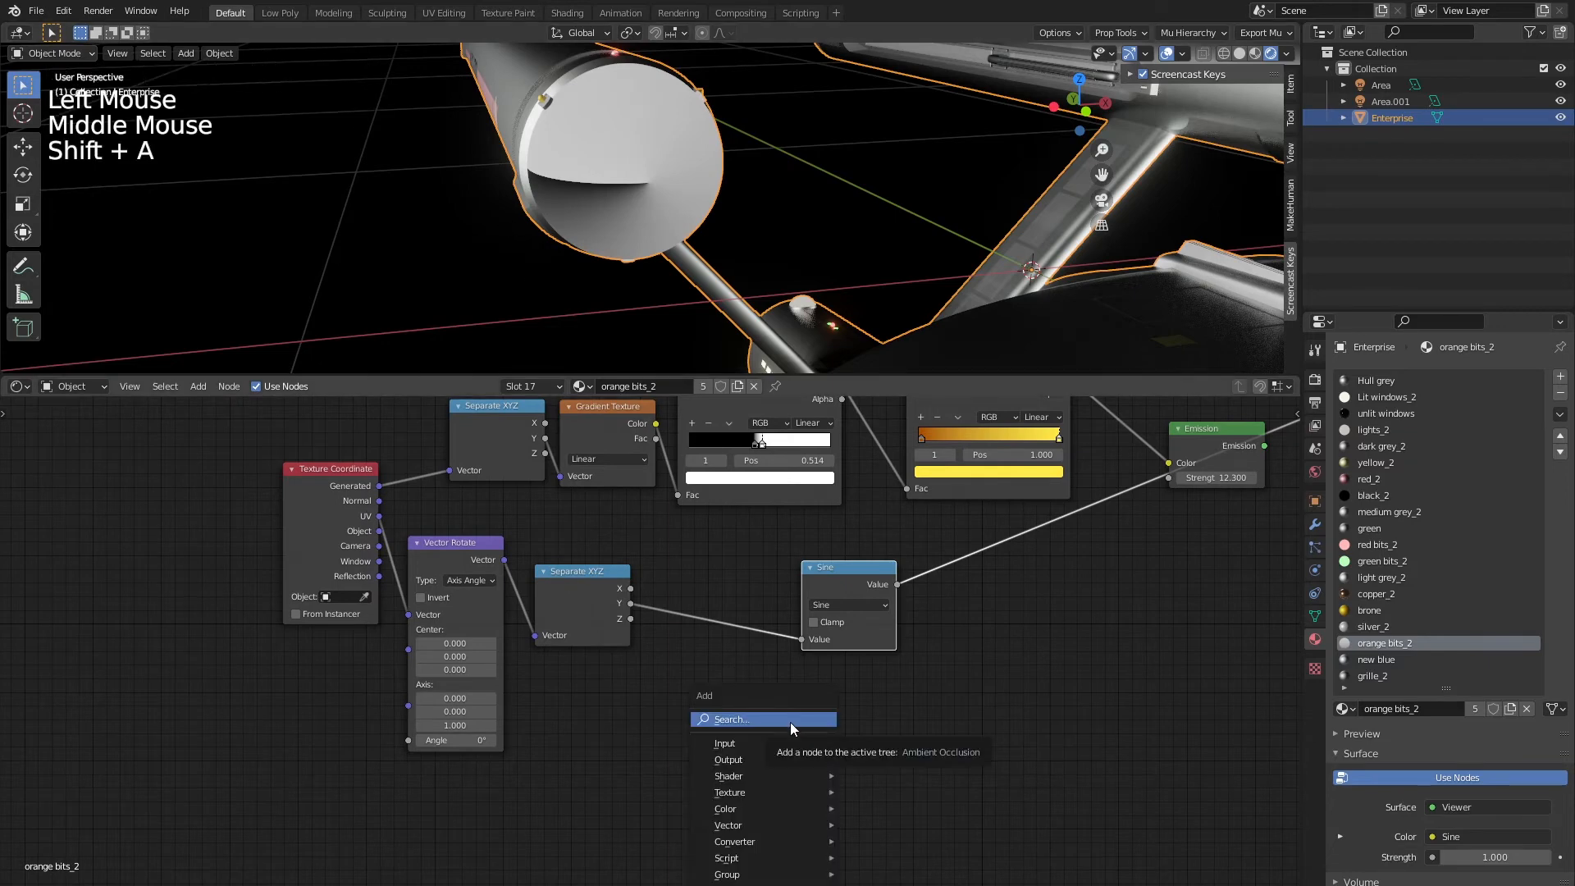
{"action": "left_click", "coordinate": [789, 721]}
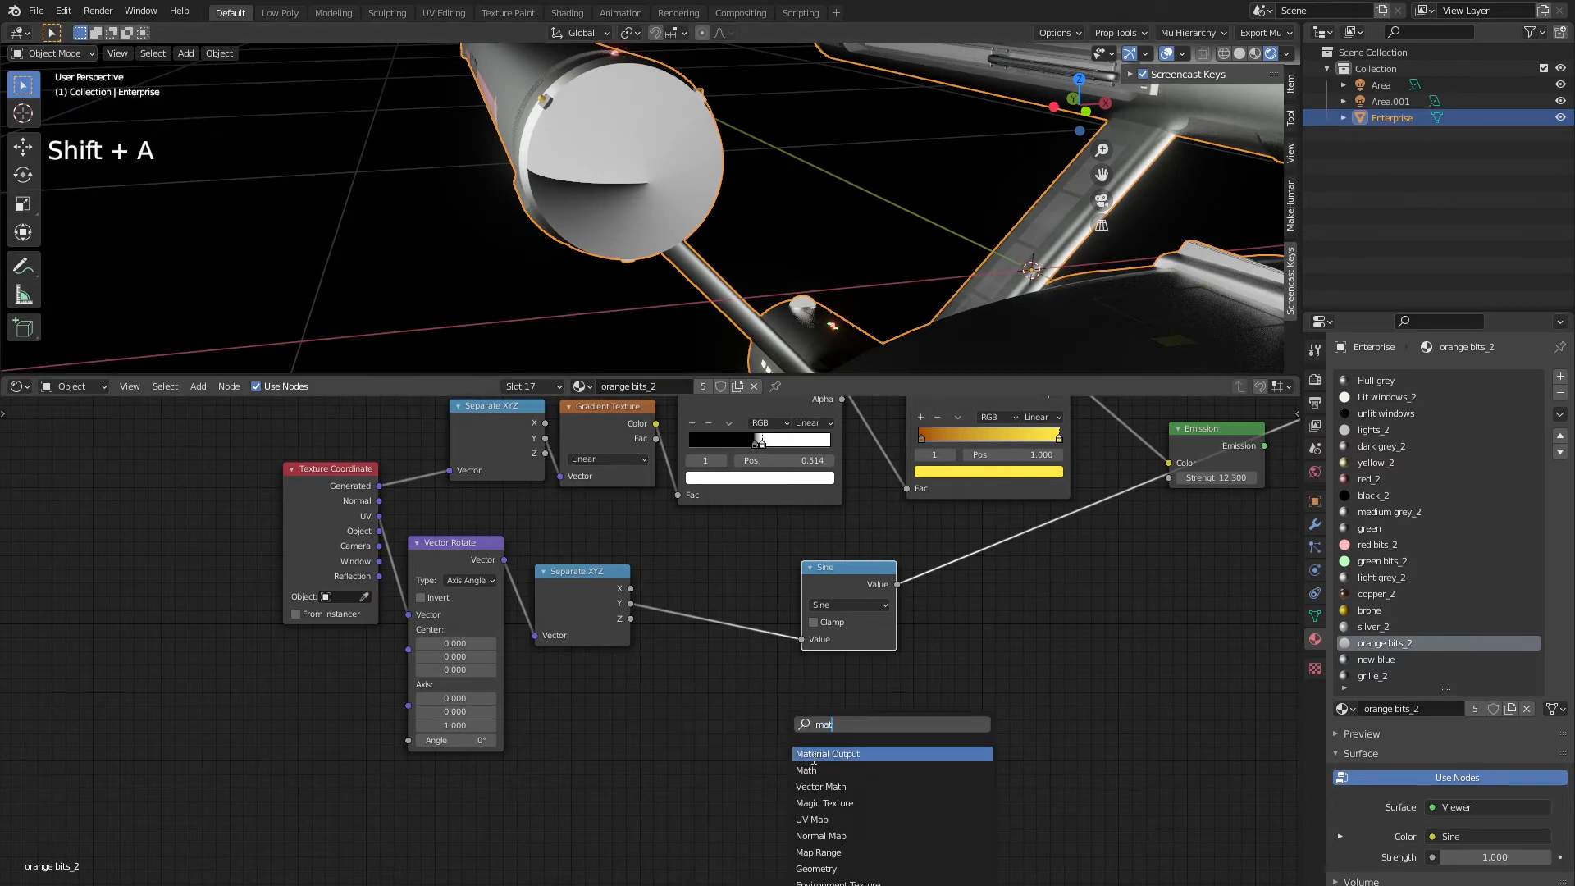
{"action": "left_click", "coordinate": [814, 753]}
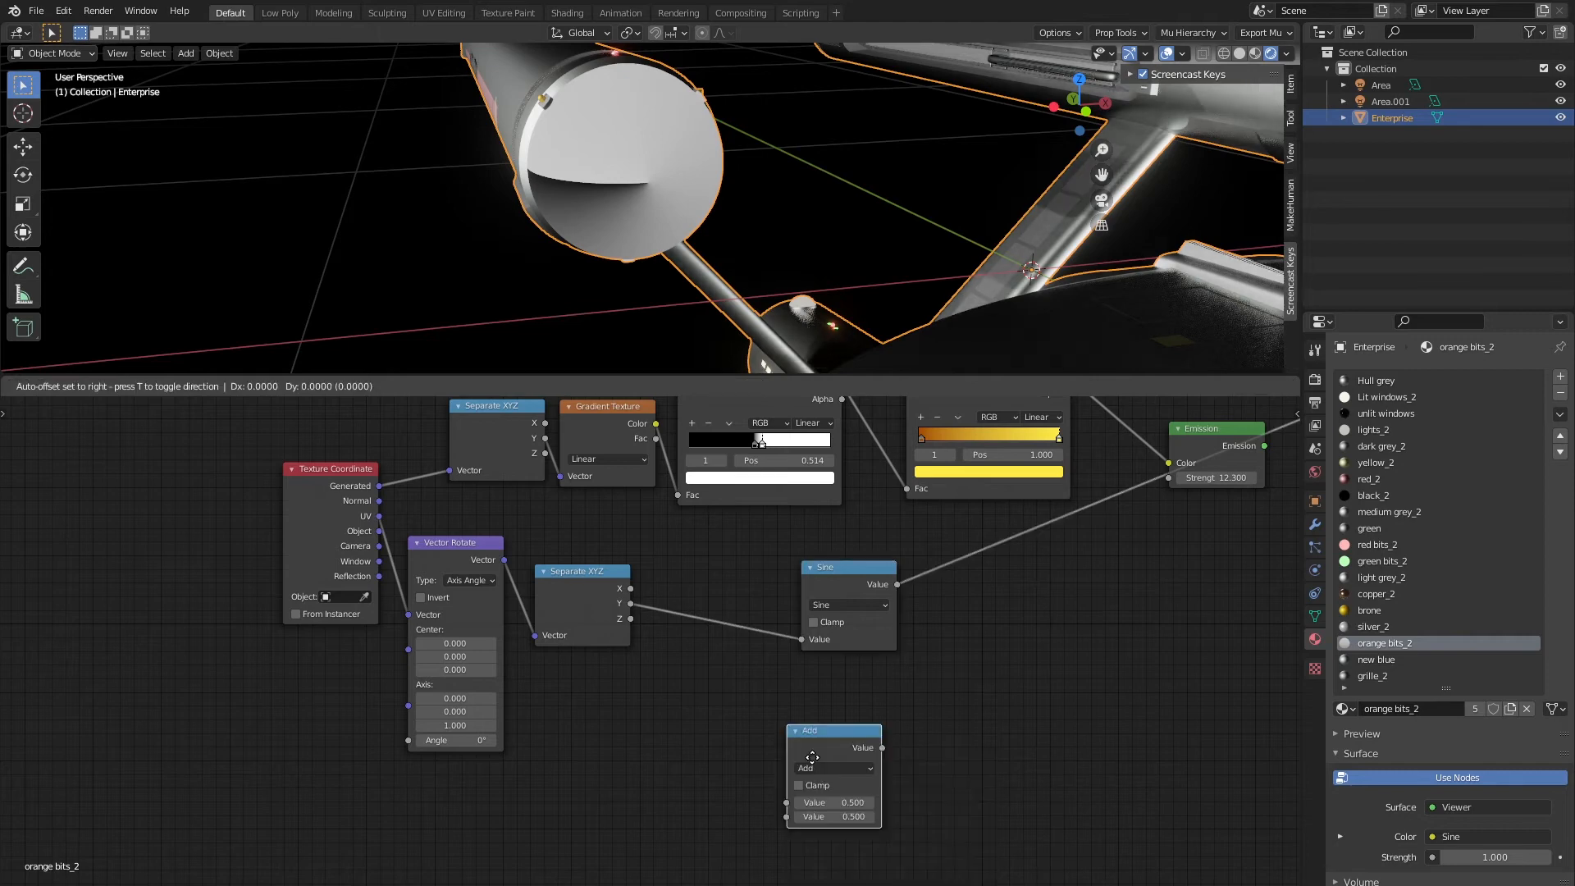
{"action": "left_click", "coordinate": [763, 647]}
{"action": "left_click", "coordinate": [722, 611]}
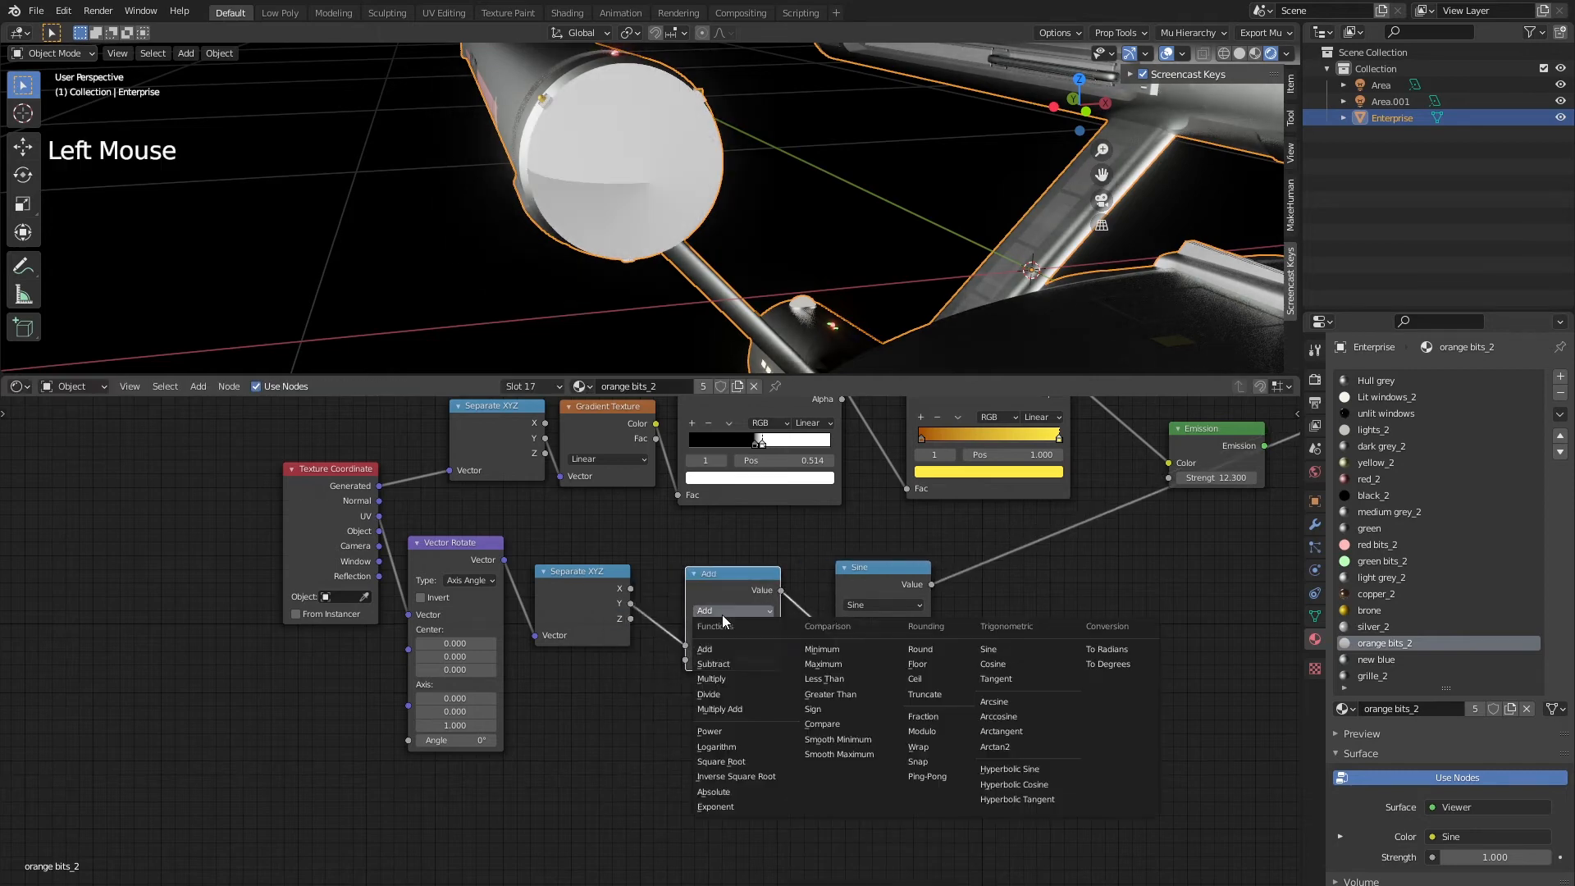
{"action": "left_click", "coordinate": [727, 679]}
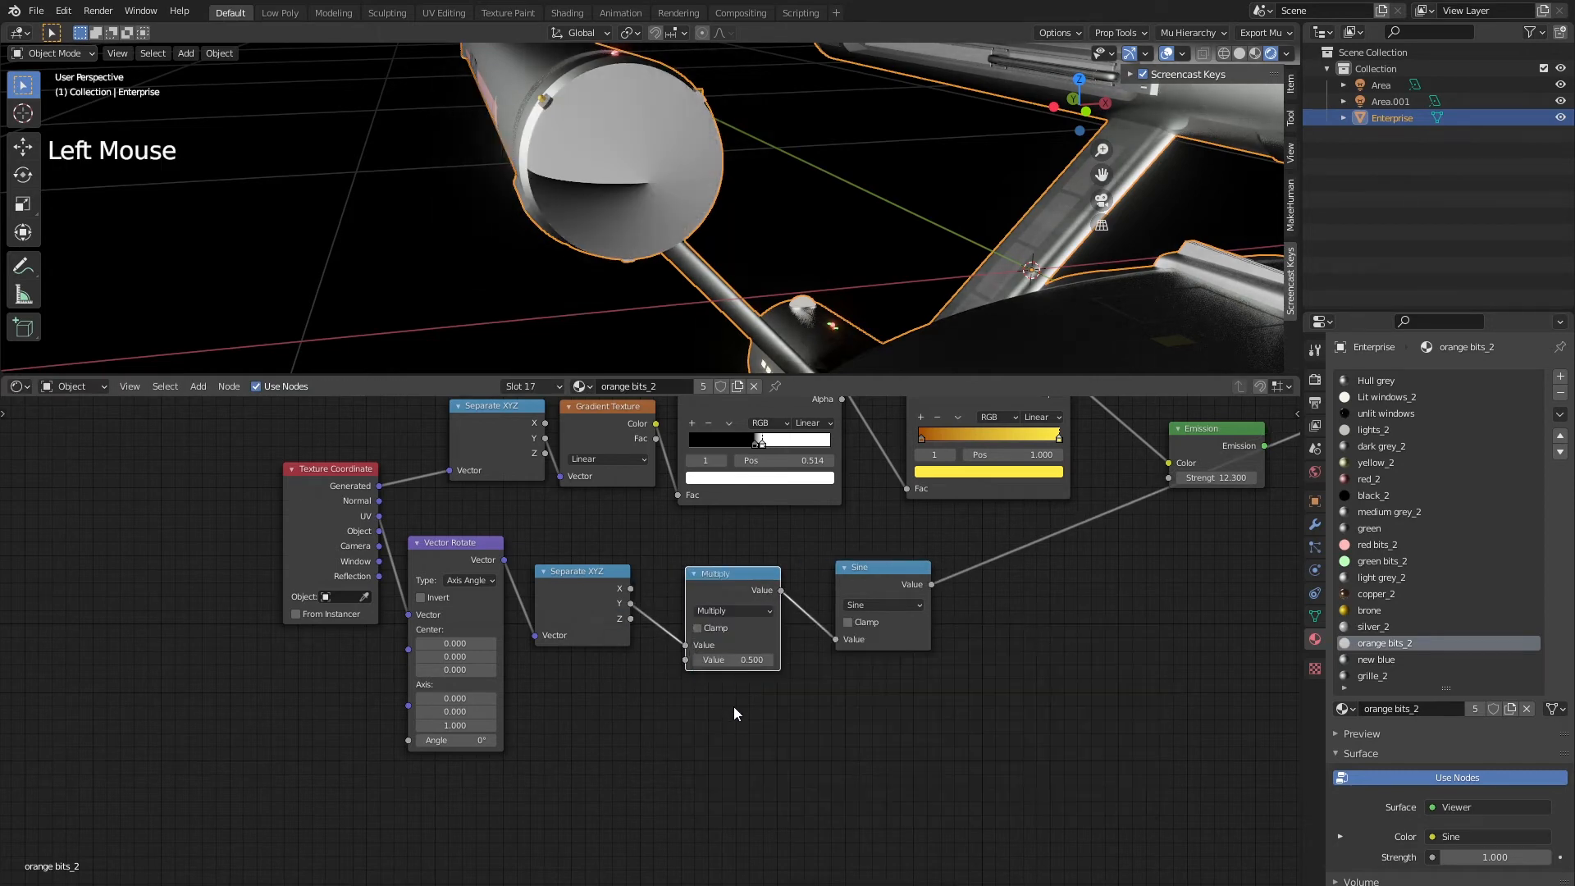
{"action": "left_click_drag", "start_coordinate": [727, 658], "coordinate": [1394, 659]}
Try twisting the stripes with the Vector Rotate angle, reset it to 0°, and regroup the Separate XYZ, Multiply and Sine nodes compactly
{"action": "left_click_drag", "start_coordinate": [459, 739], "coordinate": [781, 739]}
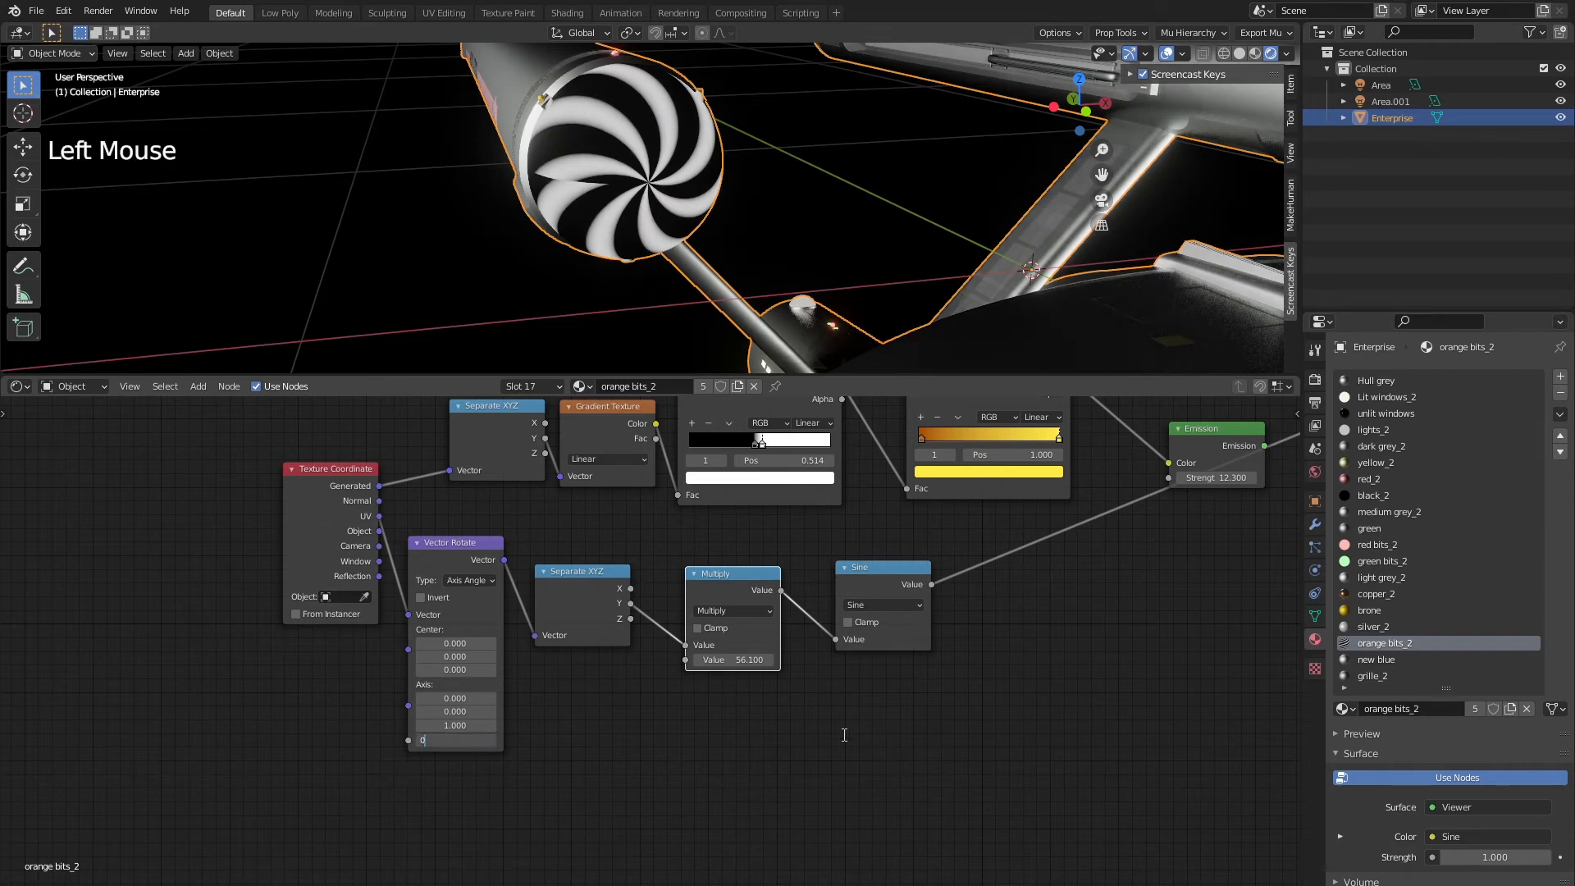
{"action": "middle_click_drag", "start_coordinate": [677, 608], "coordinate": [617, 643]}
{"action": "left_click_drag", "start_coordinate": [680, 622], "coordinate": [649, 613]}
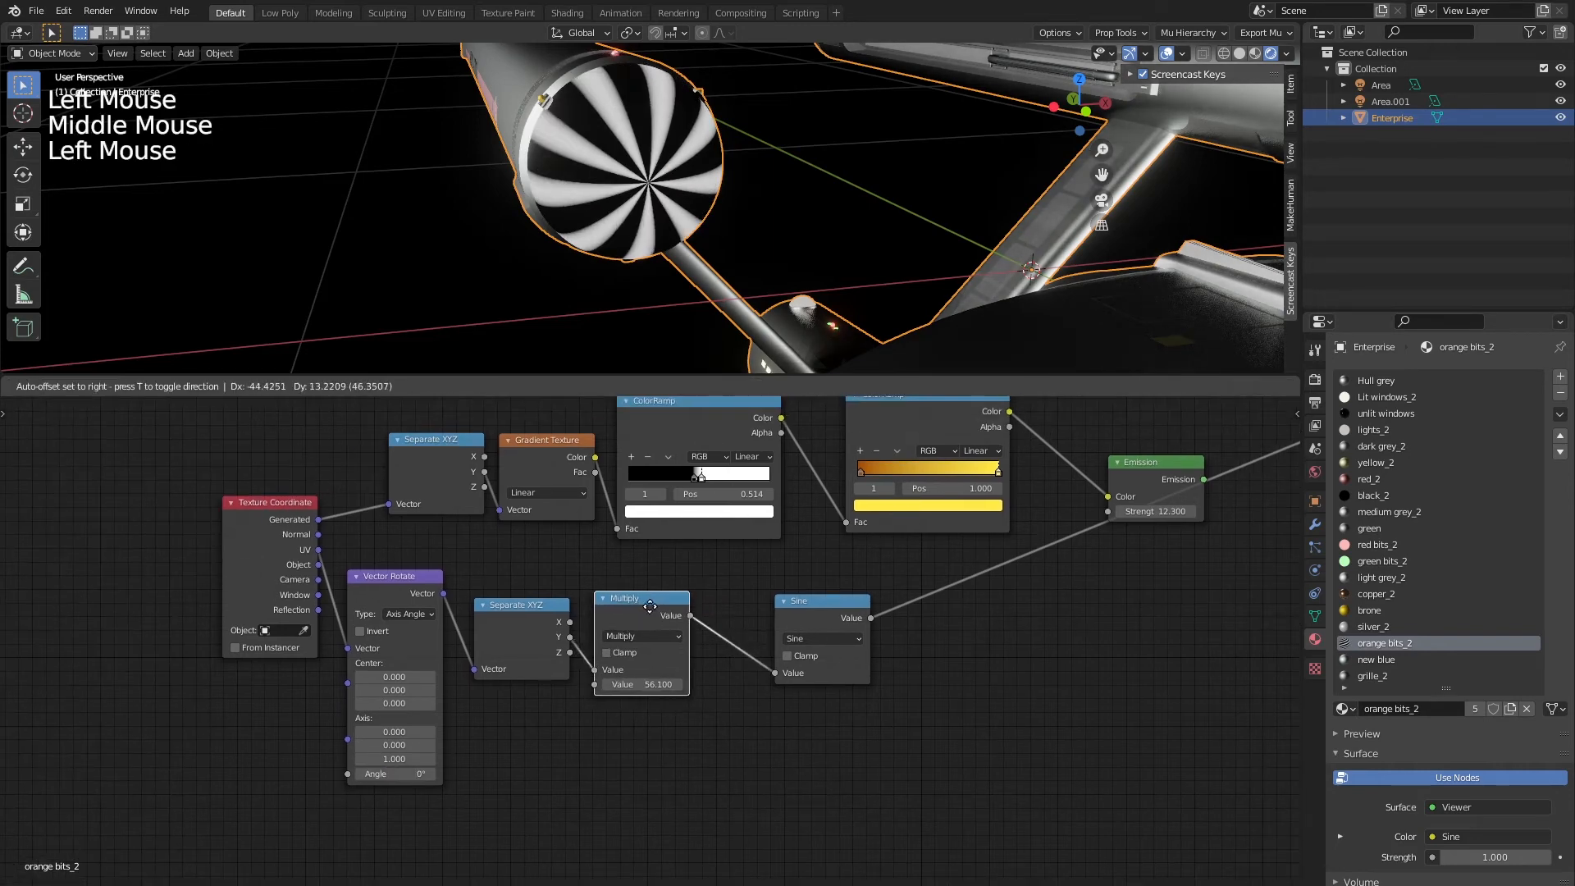
{"action": "left_click_drag", "start_coordinate": [810, 599], "coordinate": [753, 607]}
{"action": "left_click_drag", "start_coordinate": [474, 774], "coordinate": [749, 677]}
{"action": "left_click", "coordinate": [941, 680]}
Move the orange-to-yellow ColorRamp and Emission nodes closer to the Material Output to free space after the black-and-white ColorRamp
{"action": "middle_click_drag", "start_coordinate": [944, 649], "coordinate": [744, 724]}
{"action": "left_click_drag", "start_coordinate": [645, 675], "coordinate": [961, 439]}
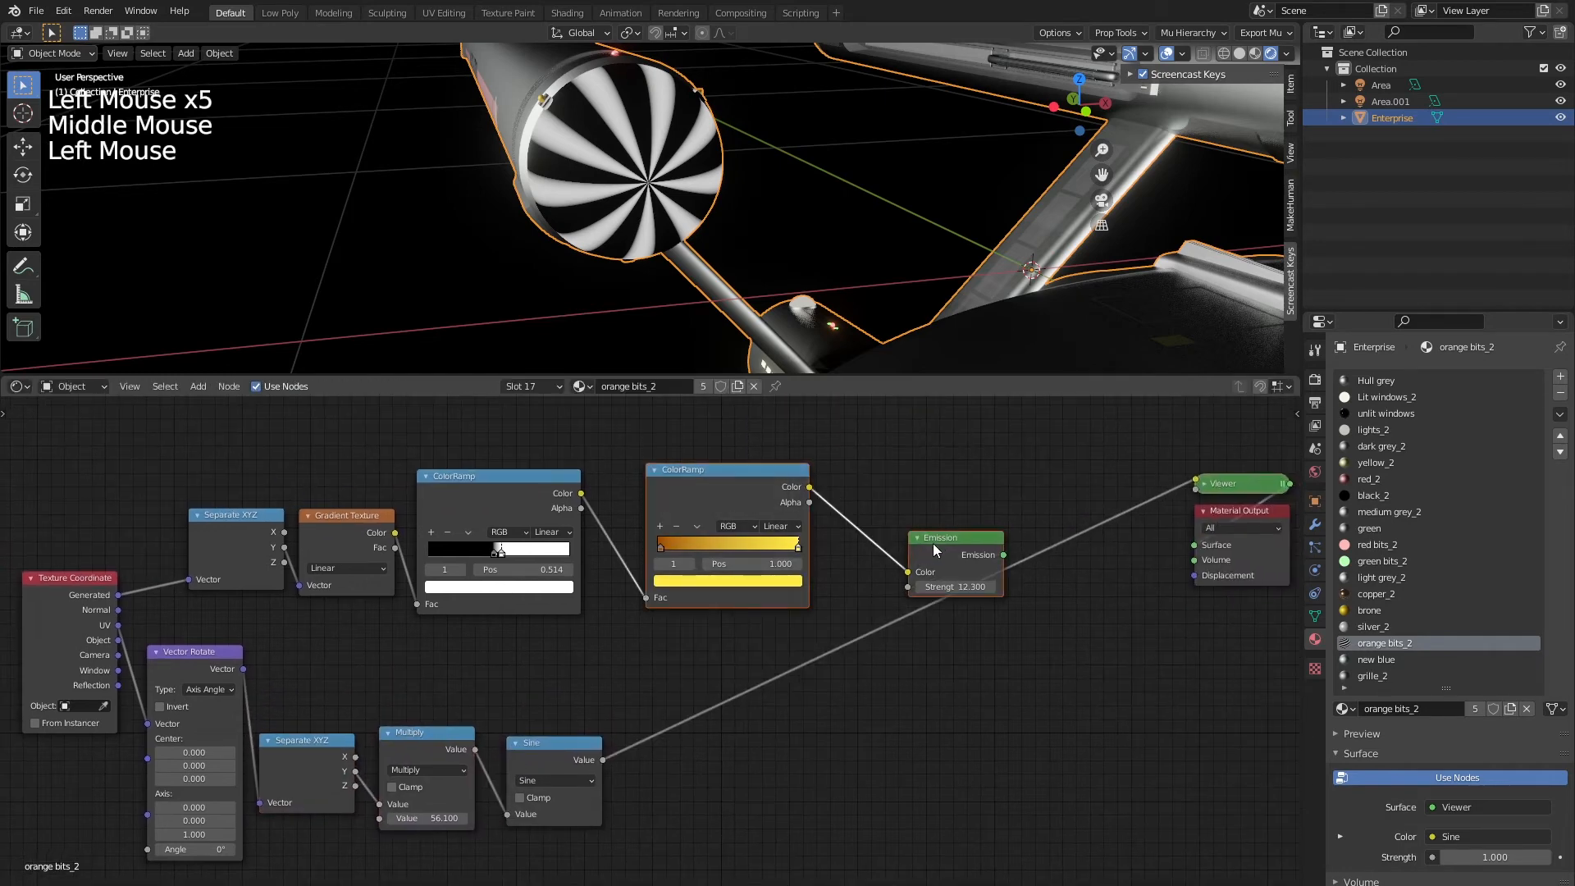
{"action": "left_click_drag", "start_coordinate": [932, 543], "coordinate": [1057, 551]}
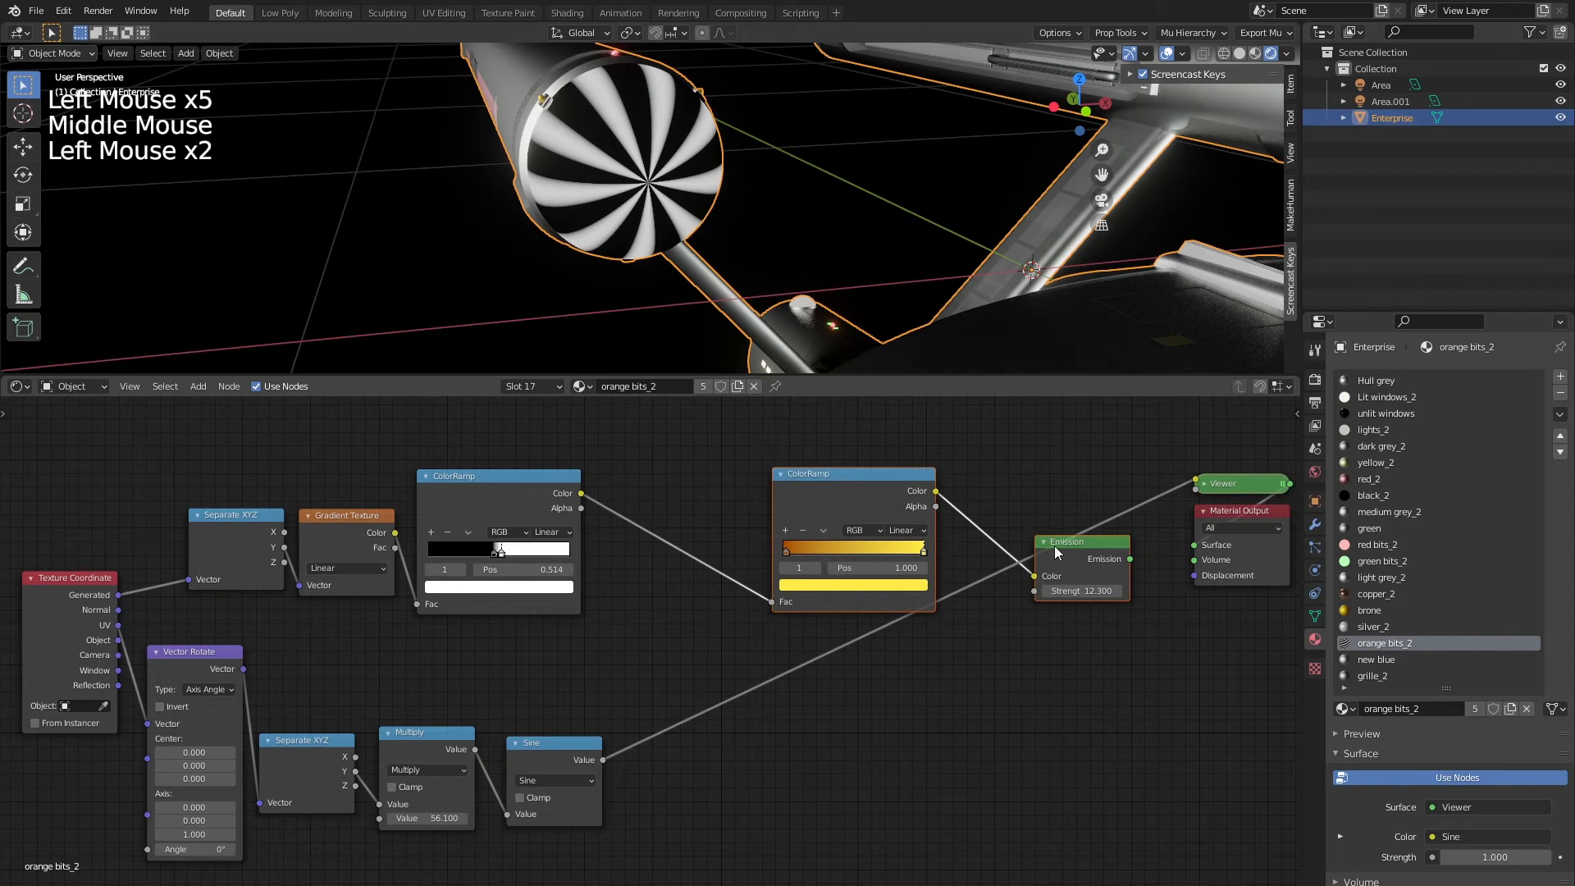
Compare the previews of the black-and-white ColorRamp and the Sine node on the nacelle cap
{"action": "left_click", "coordinate": [513, 488], "text": "ctrl+shift"}
{"action": "left_click", "coordinate": [548, 748], "text": "ctrl+shift"}
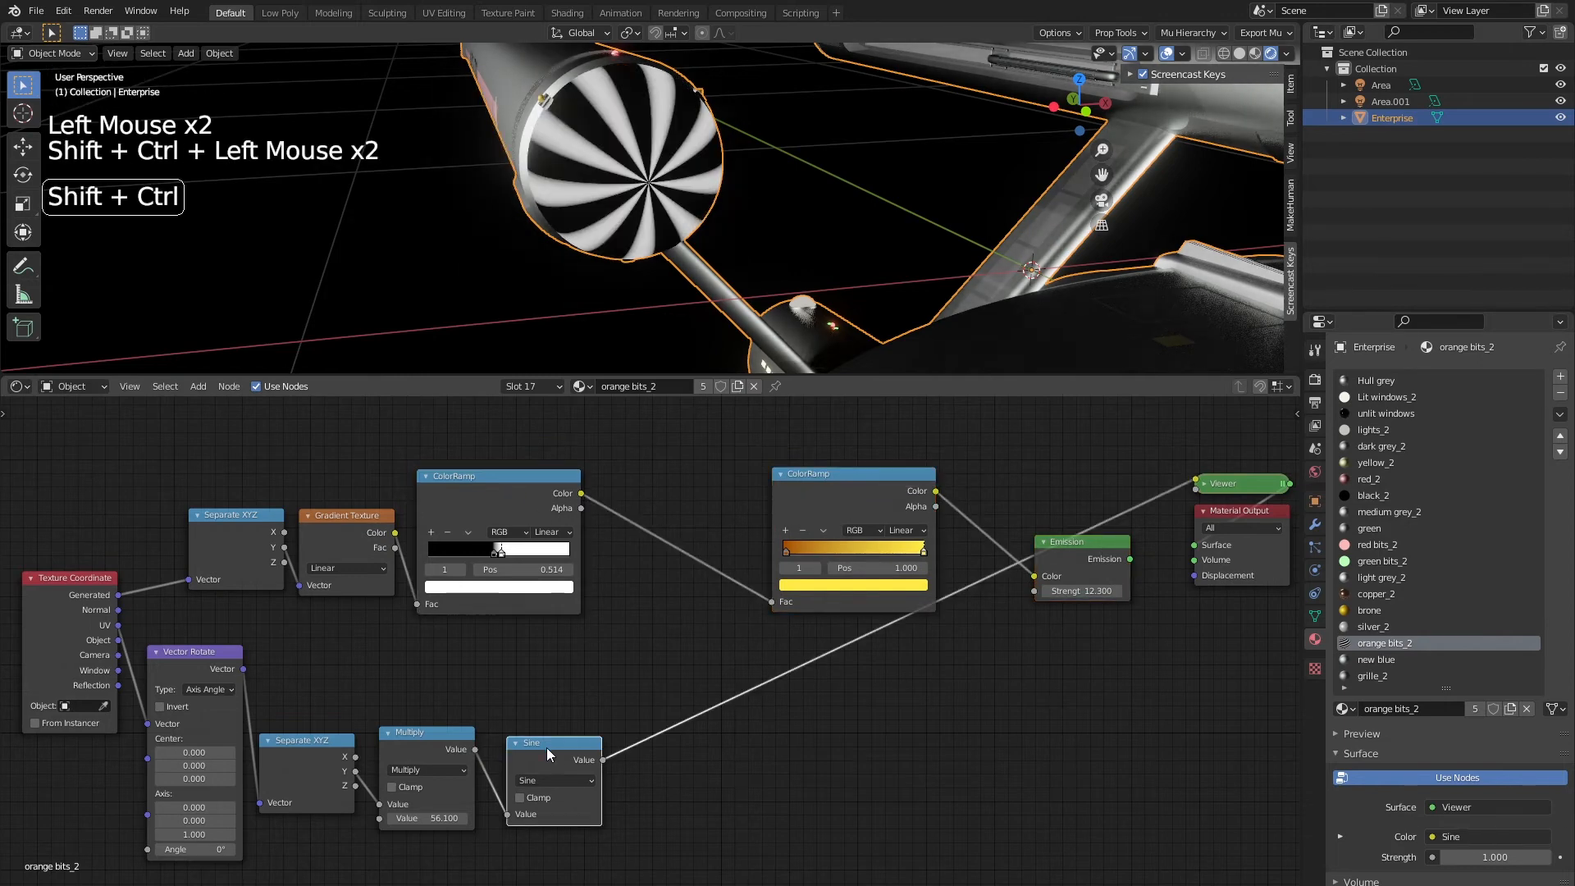
{"action": "left_click", "coordinate": [515, 494], "text": "ctrl+shift"}
{"action": "left_click", "coordinate": [510, 500], "text": "ctrl+shift"}
Add another Math node in the space between the Sine node and the orange-to-yellow ColorRamp
{"action": "middle_click_drag", "start_coordinate": [770, 706], "coordinate": [695, 672]}
{"action": "key", "text": "shift+a"}
{"action": "left_click", "coordinate": [686, 659]}
{"action": "type", "text": "mult"}
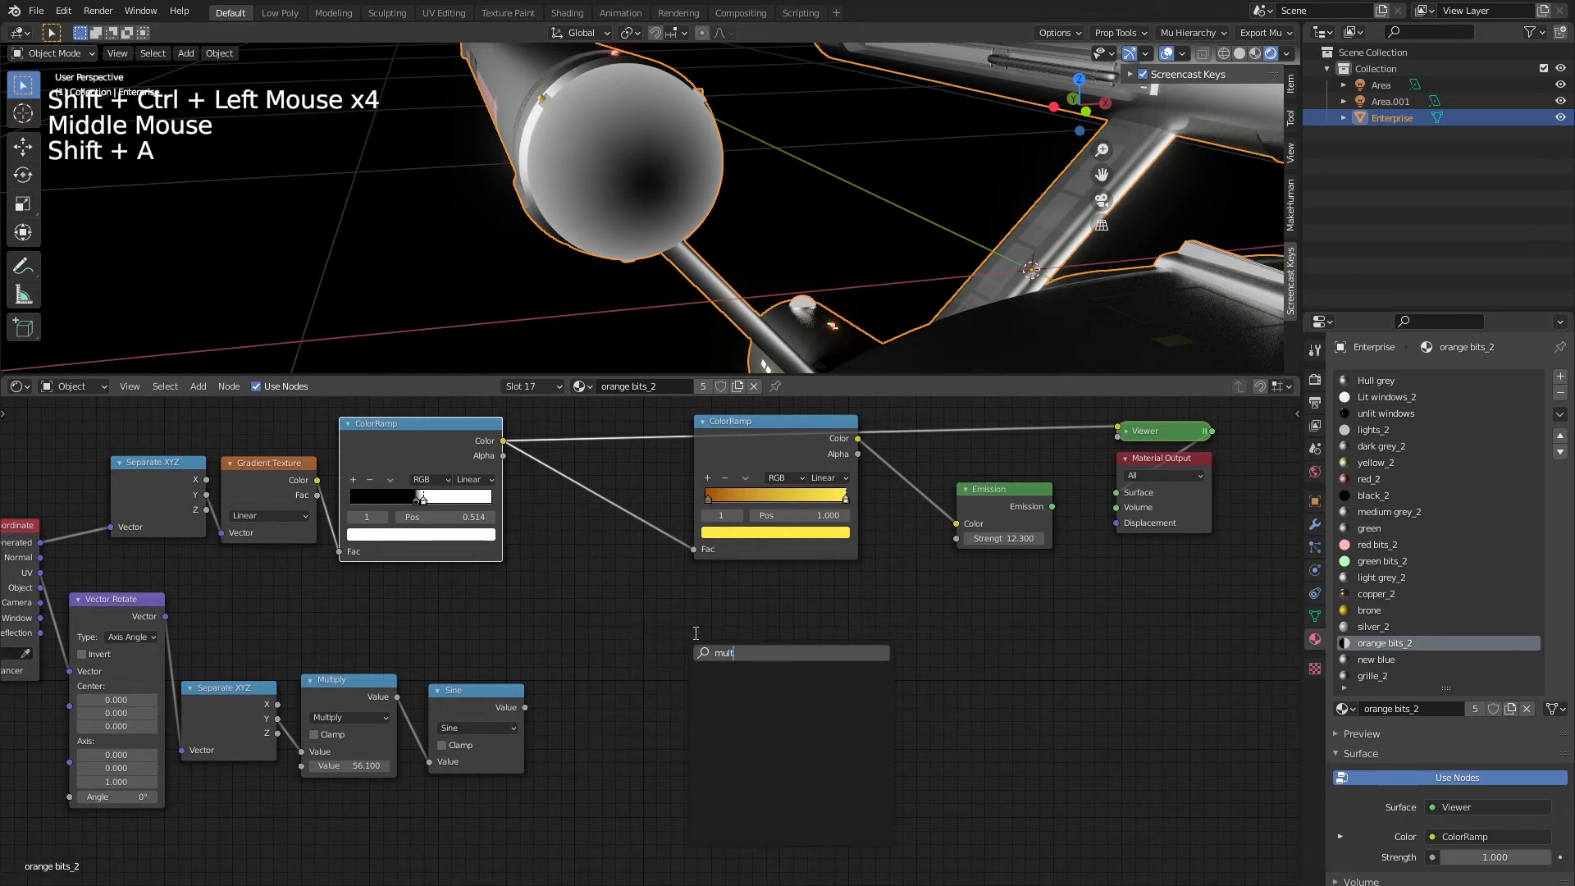
{"action": "key", "text": "BackSpace"}
{"action": "key", "text": "BackSpace"}
{"action": "type", "text": "at"}
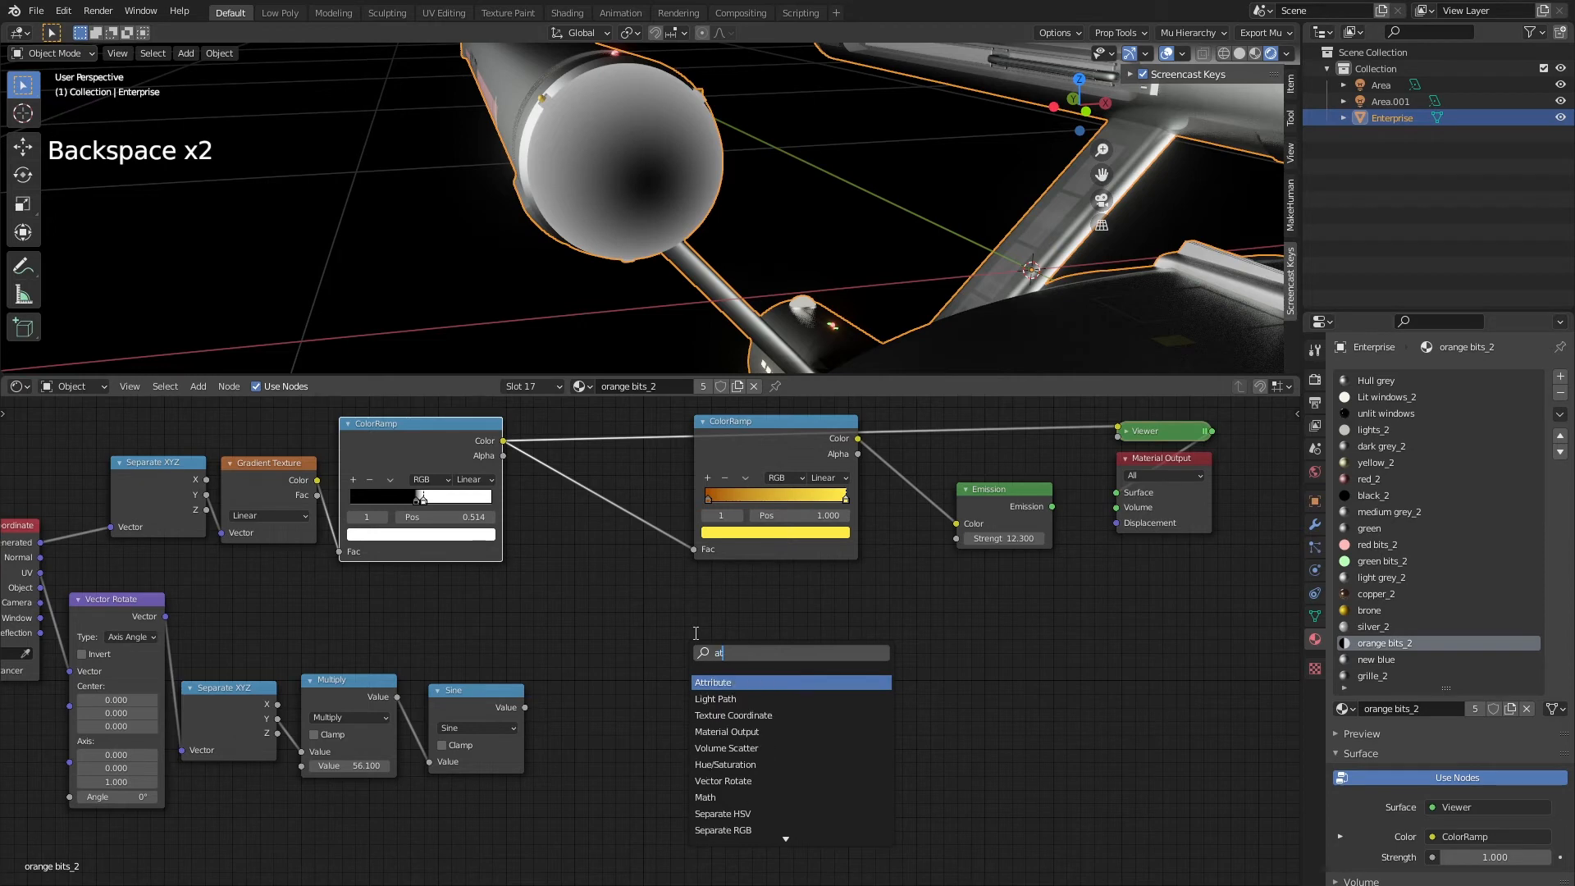
{"action": "key", "text": "BackSpace"}
{"action": "key", "text": "BackSpace"}
{"action": "type", "text": "math"}
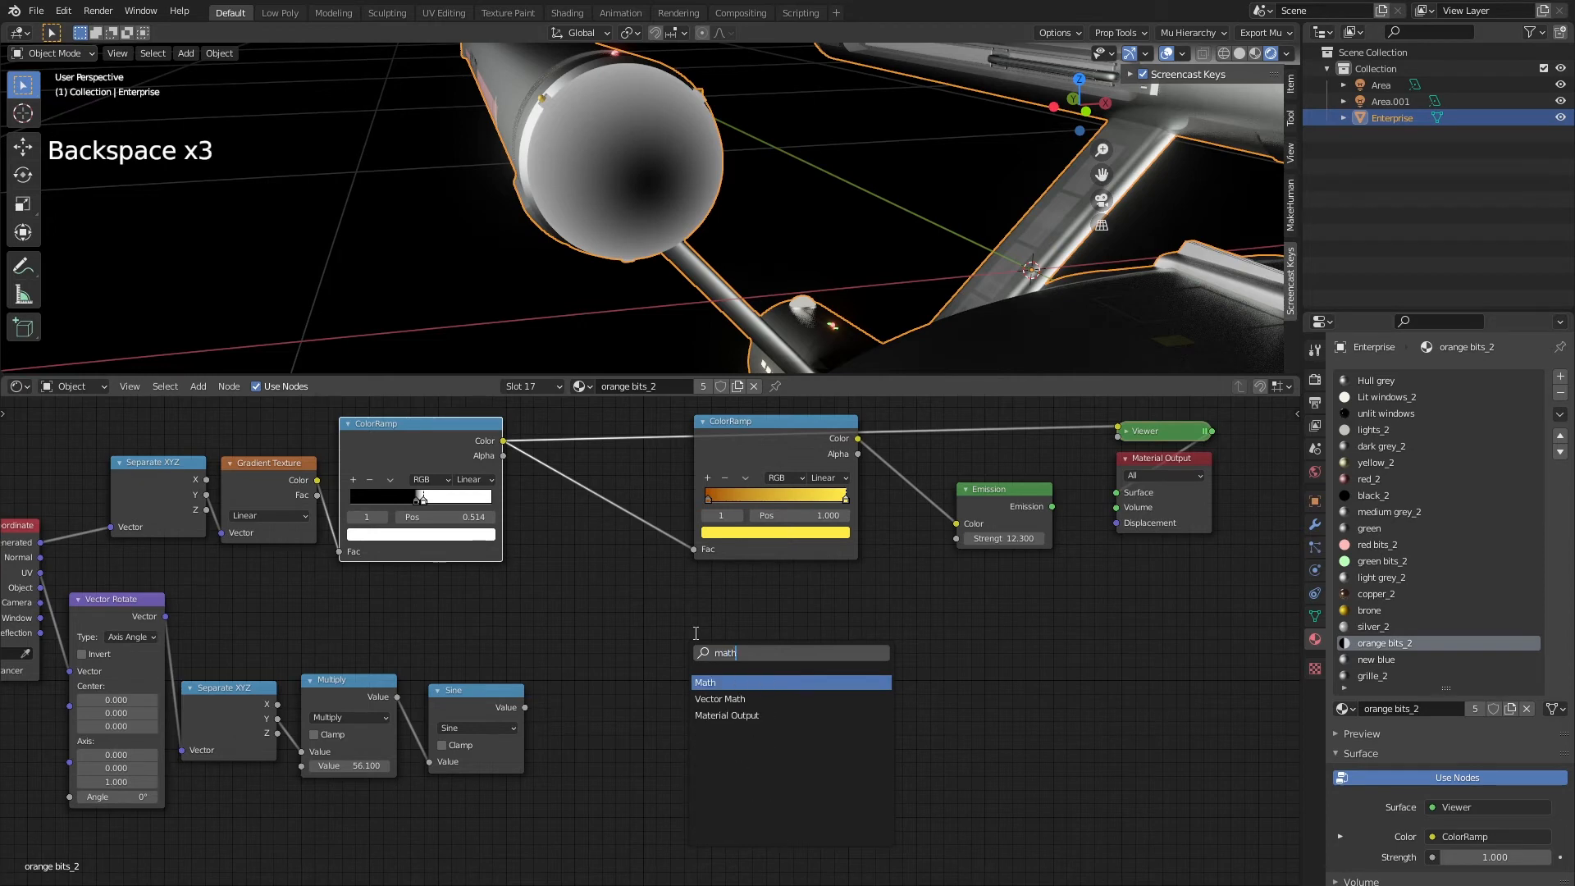
{"action": "key", "text": "Return"}
{"action": "left_click", "coordinate": [615, 584]}
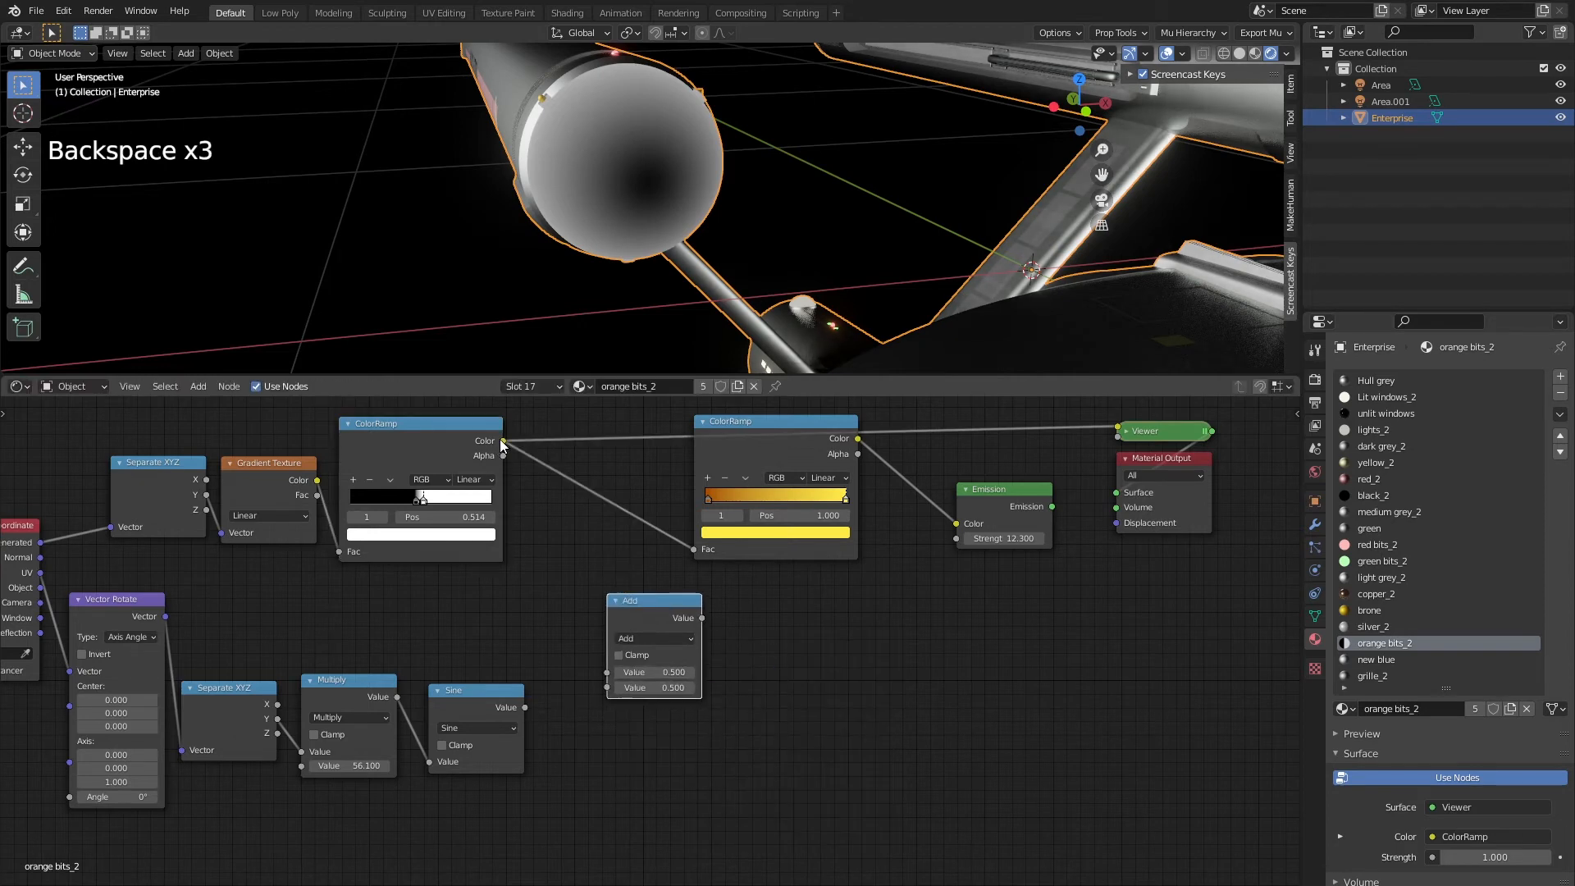
Connect the black-and-white ColorRamp's color and the Sine value to the new Math node, preview it, and set it to Multiply
{"action": "left_click_drag", "start_coordinate": [502, 441], "coordinate": [605, 689]}
{"action": "left_click", "coordinate": [669, 607], "text": "ctrl+shift"}
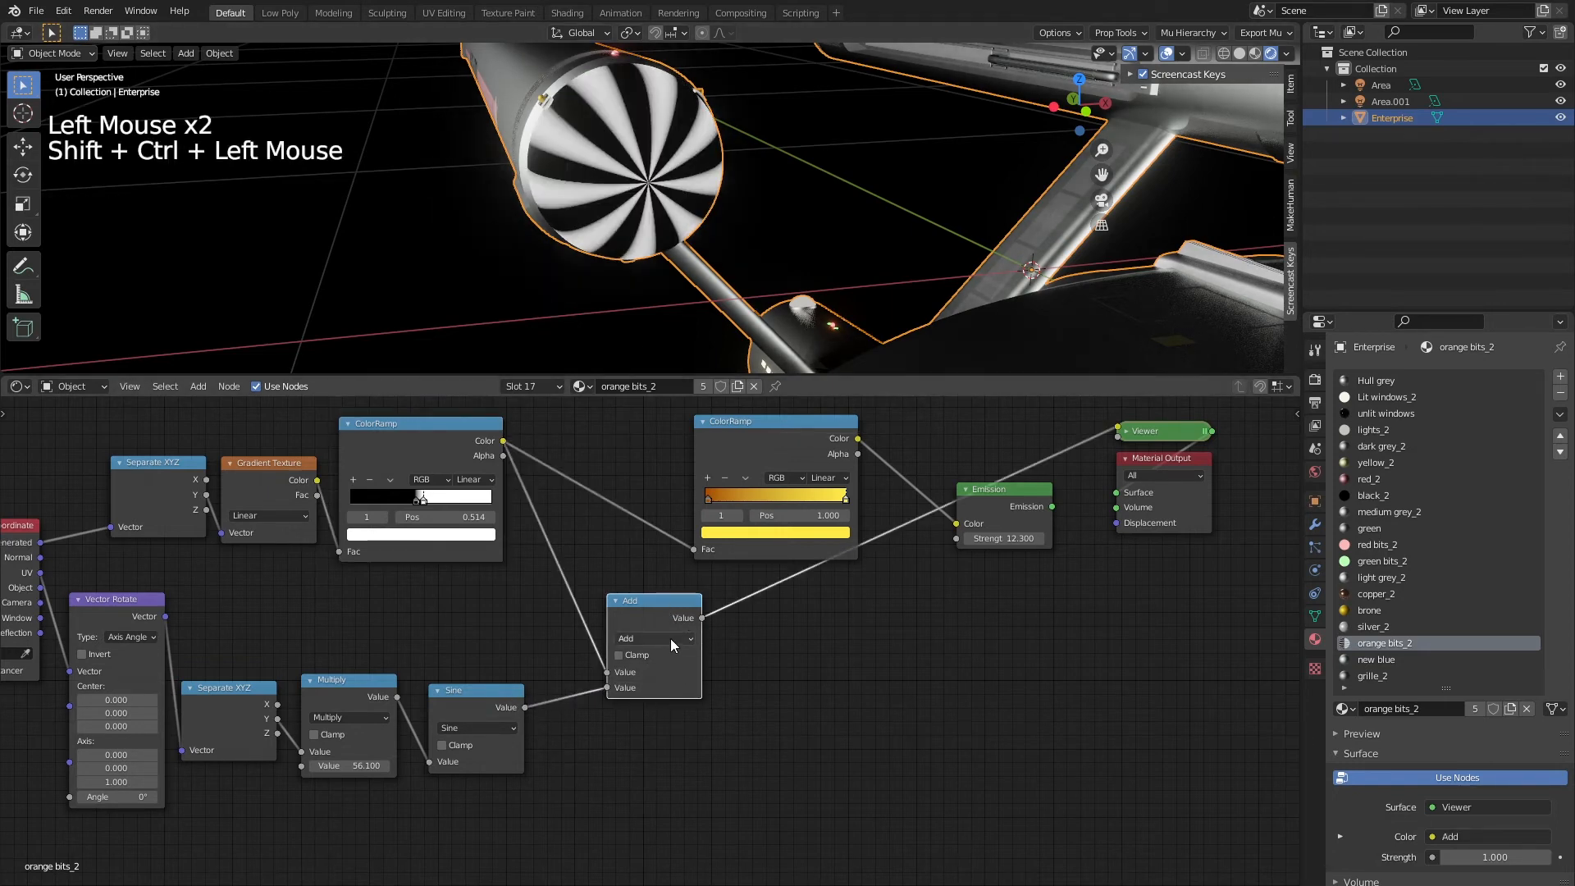
{"action": "left_click", "coordinate": [671, 638]}
{"action": "left_click", "coordinate": [657, 703]}
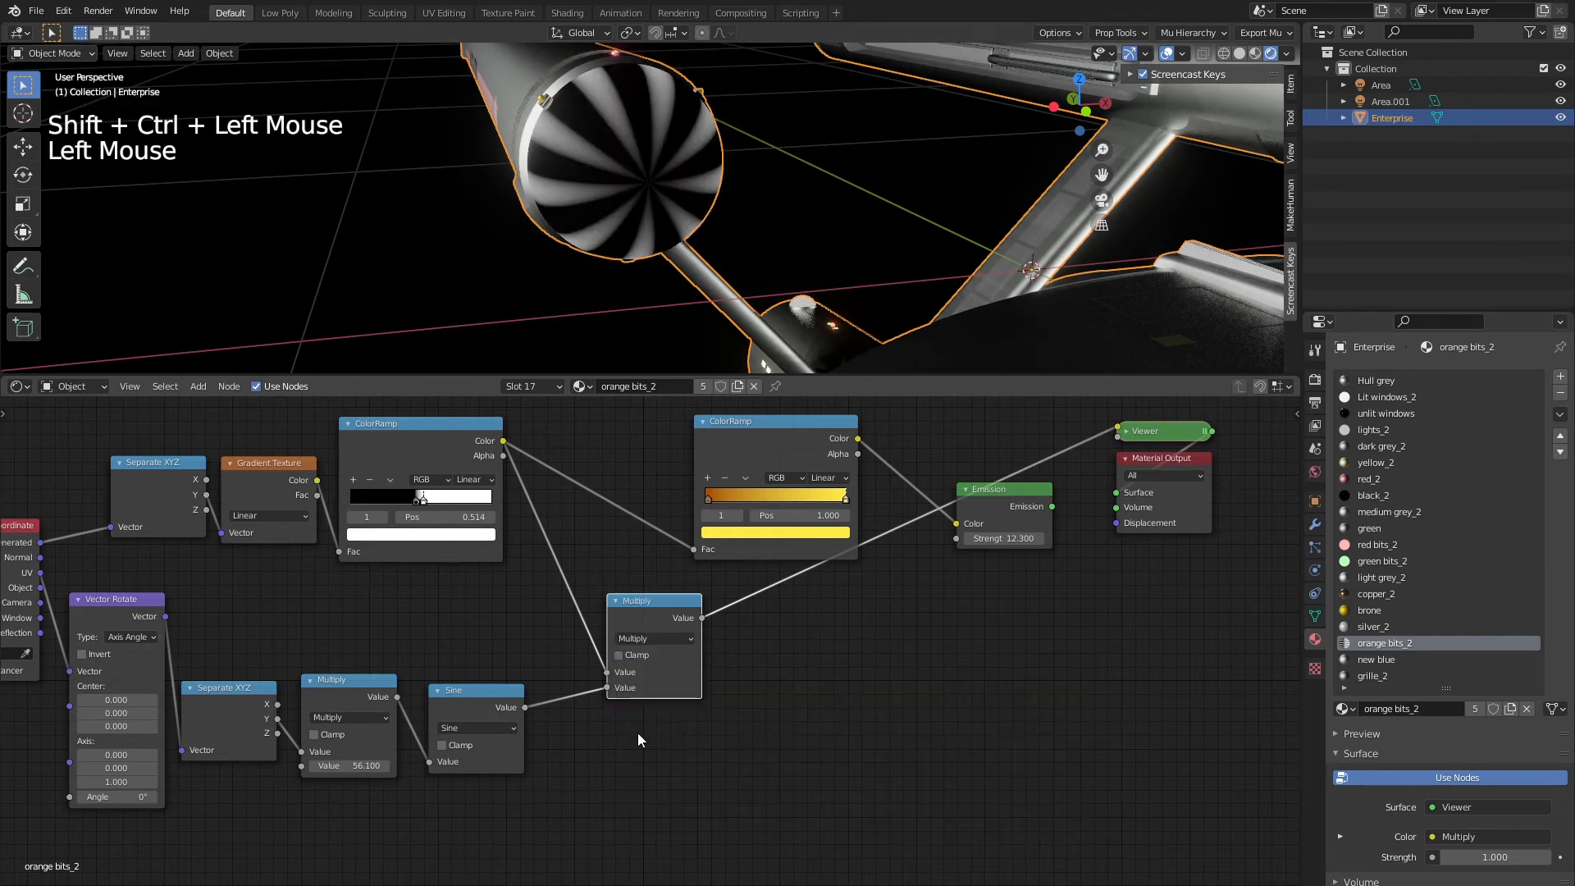
Feed the combined Multiply result into the orange-to-yellow ColorRamp's Fac and send the Emission node to the Material Output
{"action": "middle_click_drag", "start_coordinate": [775, 609], "coordinate": [660, 636]}
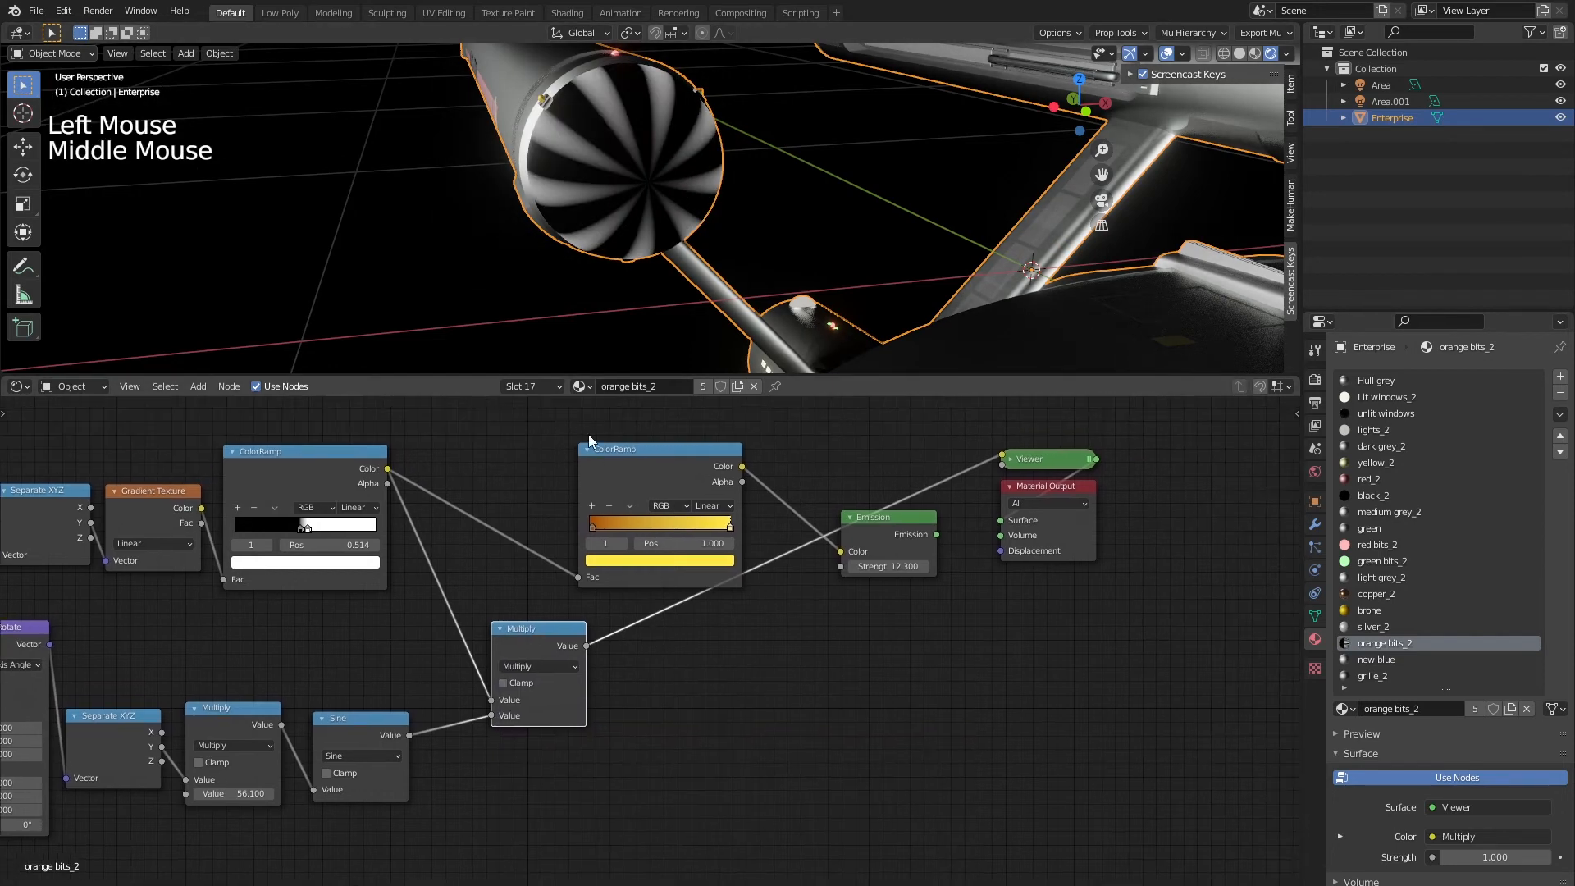
{"action": "left_click_drag", "start_coordinate": [623, 454], "coordinate": [731, 595]}
{"action": "left_click_drag", "start_coordinate": [587, 647], "coordinate": [690, 719]}
{"action": "left_click_drag", "start_coordinate": [754, 597], "coordinate": [694, 555]}
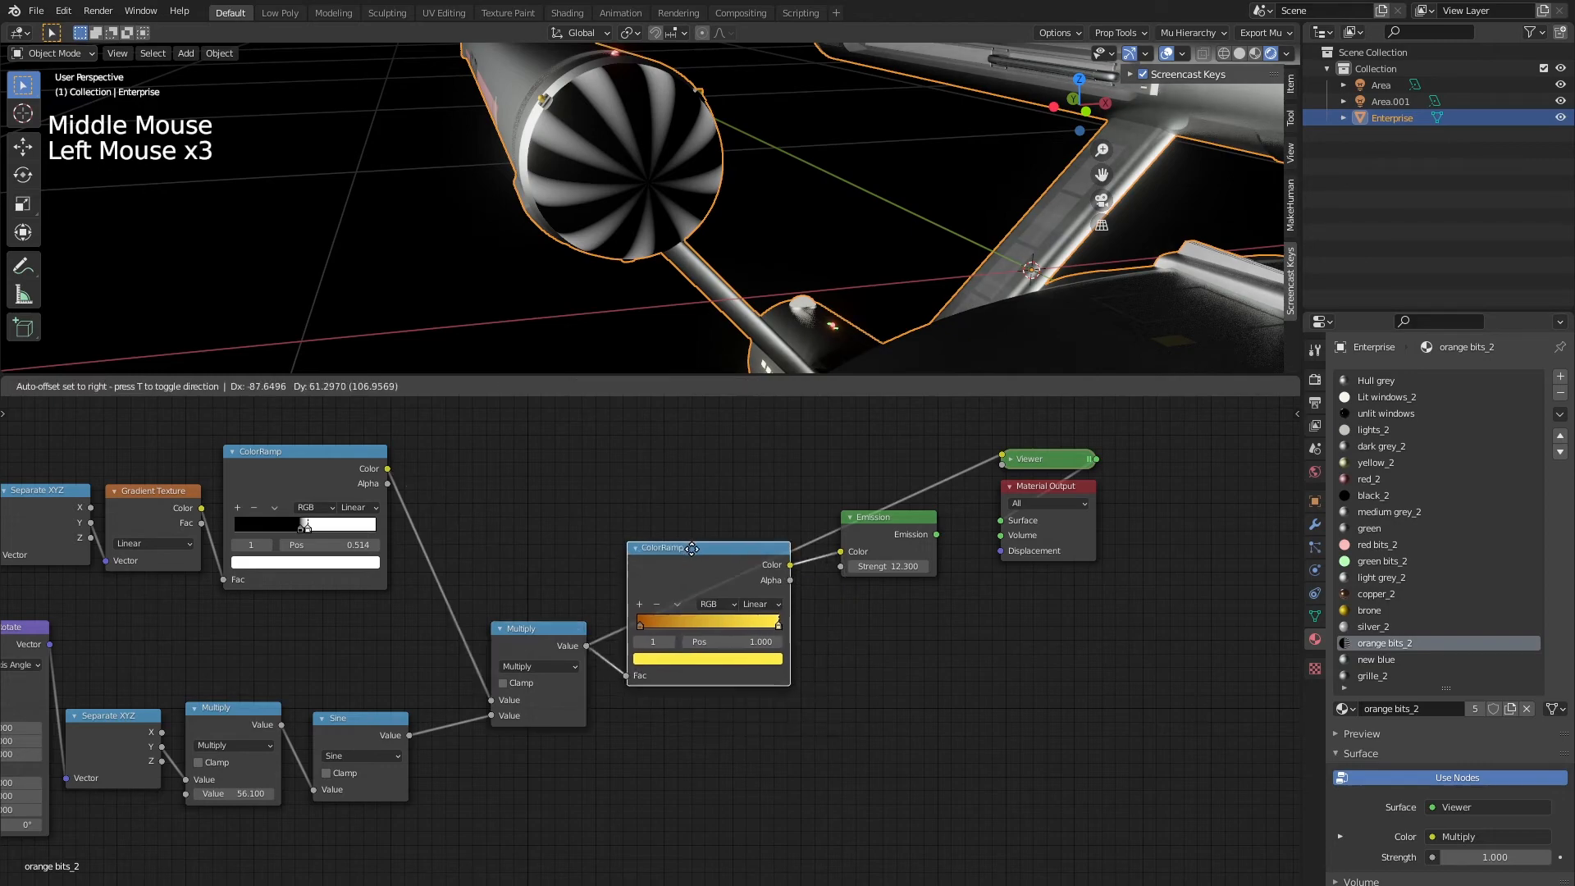
{"action": "left_click", "coordinate": [888, 541], "text": "ctrl+shift"}
{"action": "middle_click_drag", "start_coordinate": [603, 198], "coordinate": [506, 239]}
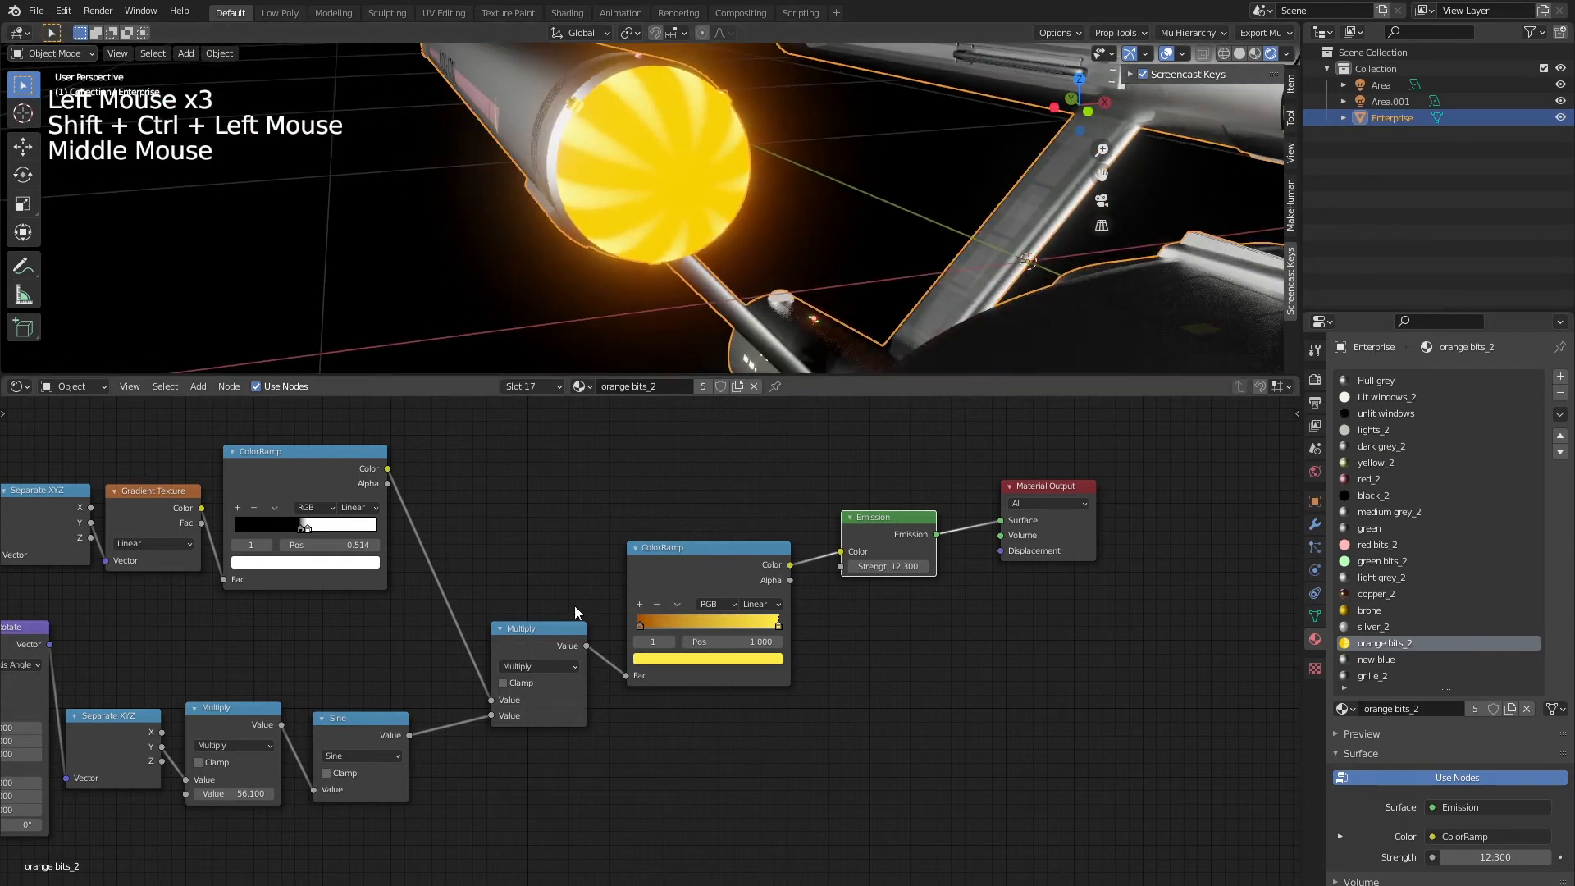
Pack the lower Separate XYZ, Multiply and Sine nodes tightly beside the Vector Rotate node
{"action": "middle_click_drag", "start_coordinate": [575, 605], "coordinate": [668, 557]}
{"action": "scroll", "coordinate": [655, 684], "scroll_direction": "up", "scroll_amount": 3}
{"action": "middle_click_drag", "start_coordinate": [655, 684], "coordinate": [612, 721]}
{"action": "scroll", "coordinate": [668, 707], "scroll_direction": "down", "scroll_amount": 4}
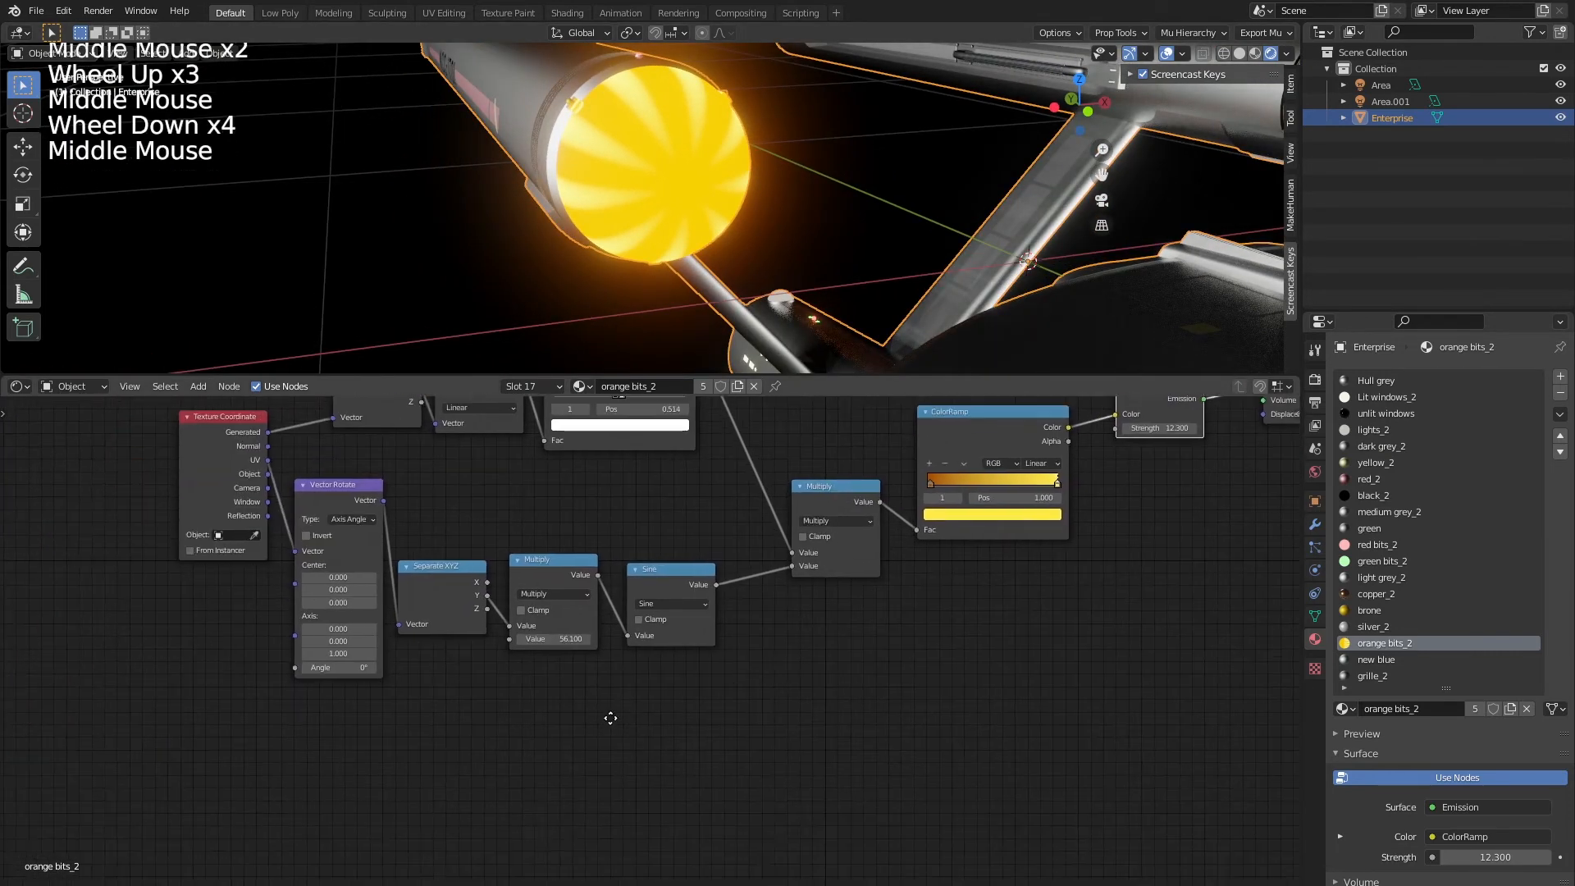
{"action": "left_click_drag", "start_coordinate": [425, 734], "coordinate": [679, 563]}
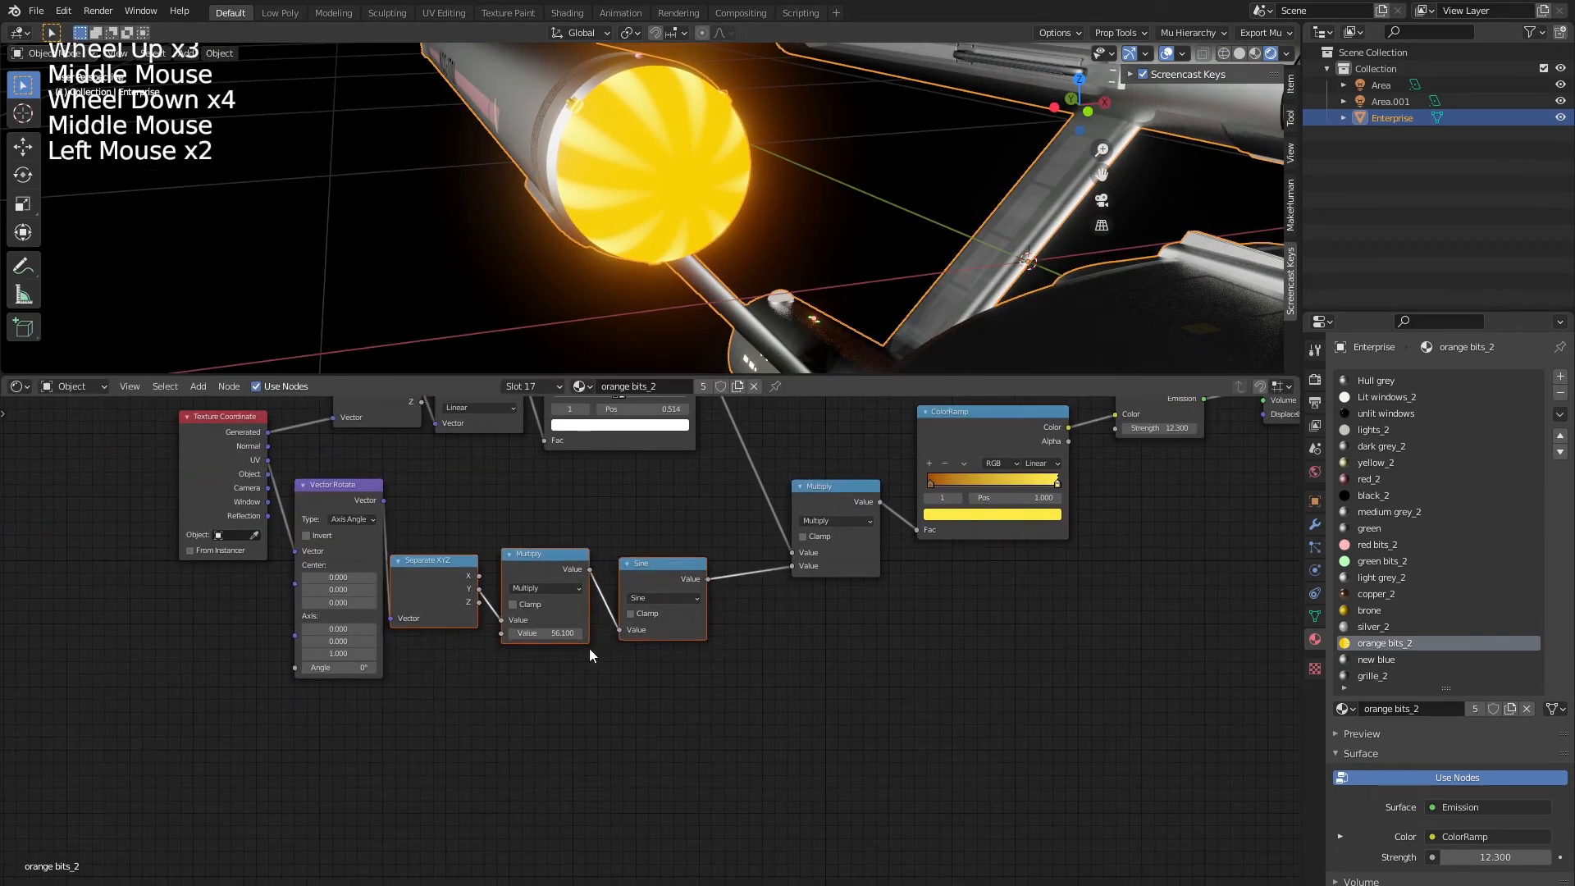
{"action": "left_click", "coordinate": [588, 649]}
{"action": "left_click_drag", "start_coordinate": [500, 698], "coordinate": [642, 566]}
{"action": "left_click", "coordinate": [634, 656]}
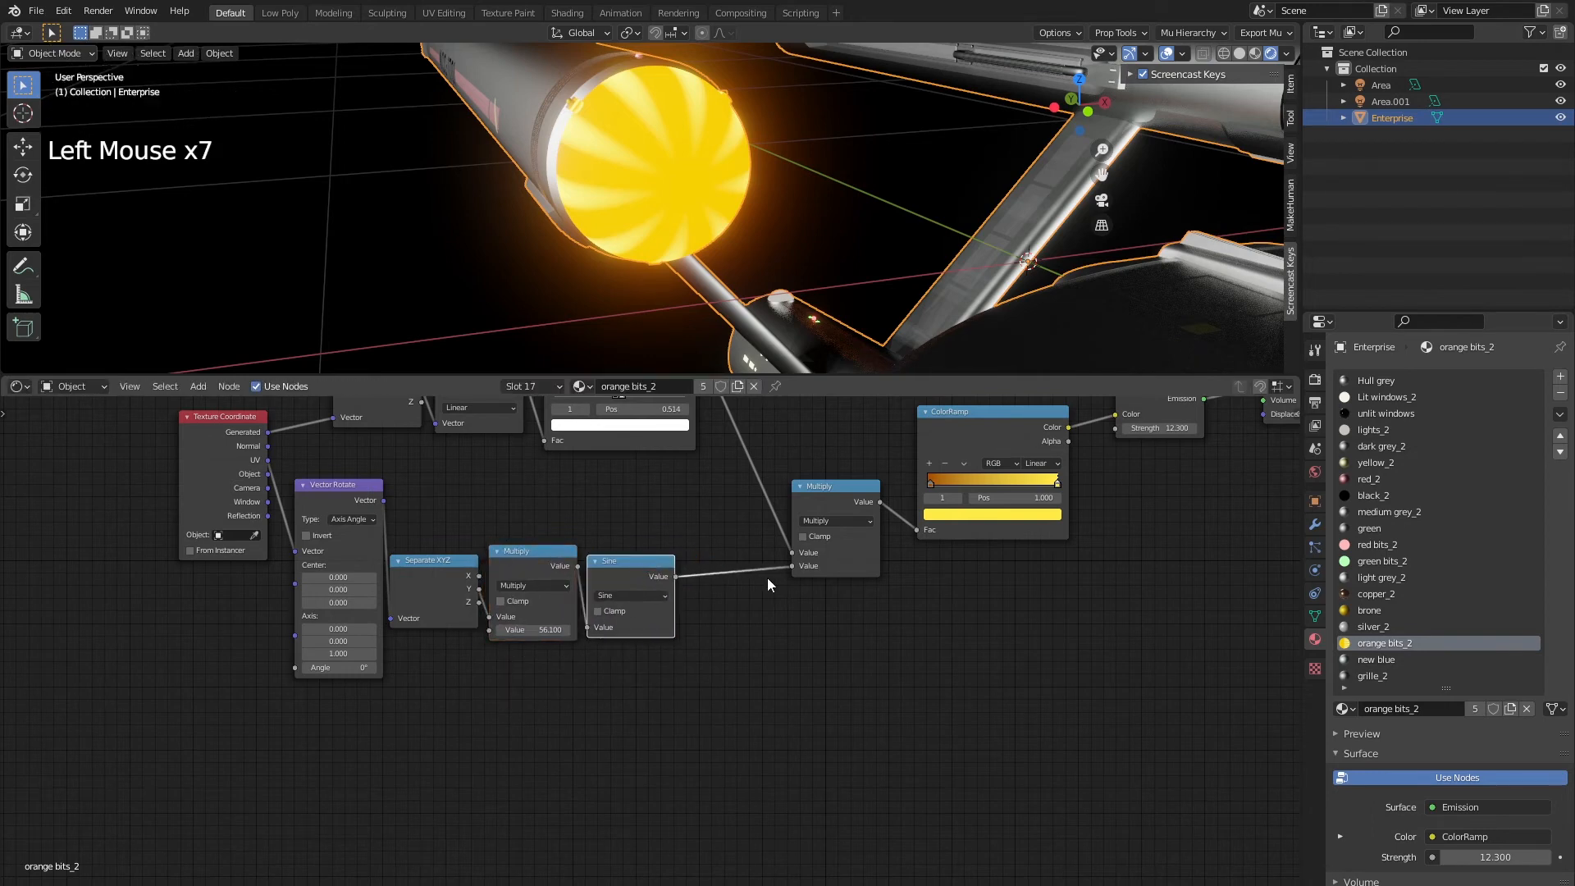
Move the orange-to-yellow ColorRamp closer to the Emission node and place the combining Multiply node beside it
{"action": "middle_click_drag", "start_coordinate": [766, 577], "coordinate": [602, 725]}
{"action": "left_click_drag", "start_coordinate": [595, 736], "coordinate": [844, 498]}
{"action": "left_click_drag", "start_coordinate": [657, 580], "coordinate": [684, 543]}
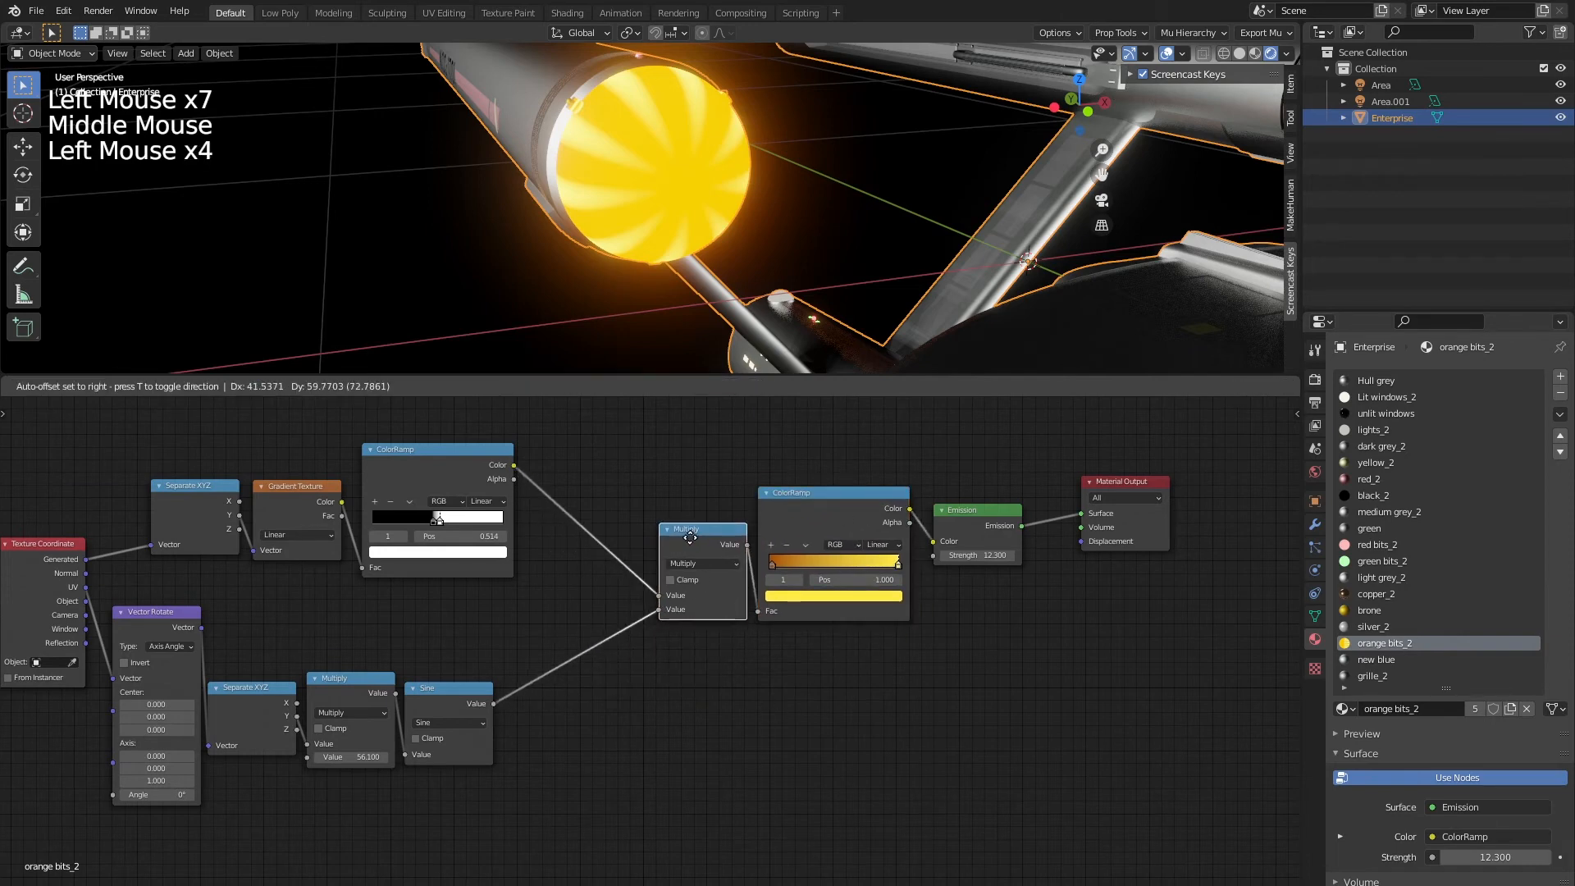
Add a Map Range node on the link between the Sine node and the combining Multiply node
{"action": "left_click", "coordinate": [730, 709]}
{"action": "scroll", "coordinate": [657, 684], "scroll_direction": "up", "scroll_amount": 2}
{"action": "key", "text": "shift+a"}
{"action": "left_click", "coordinate": [647, 696]}
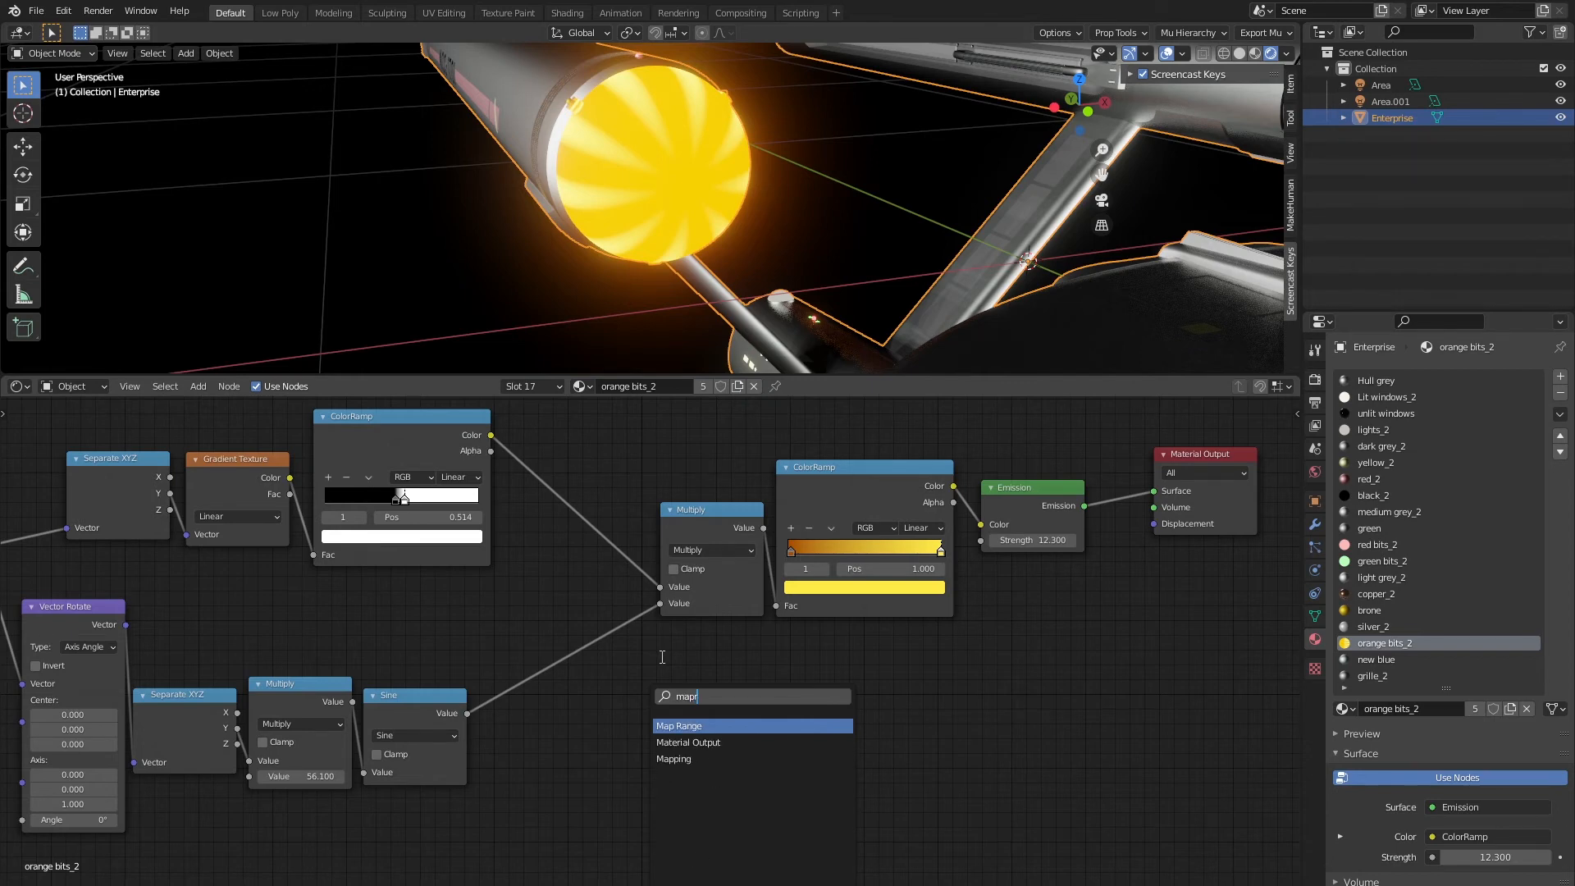
{"action": "key", "text": "Return"}
{"action": "left_click", "coordinate": [564, 678]}
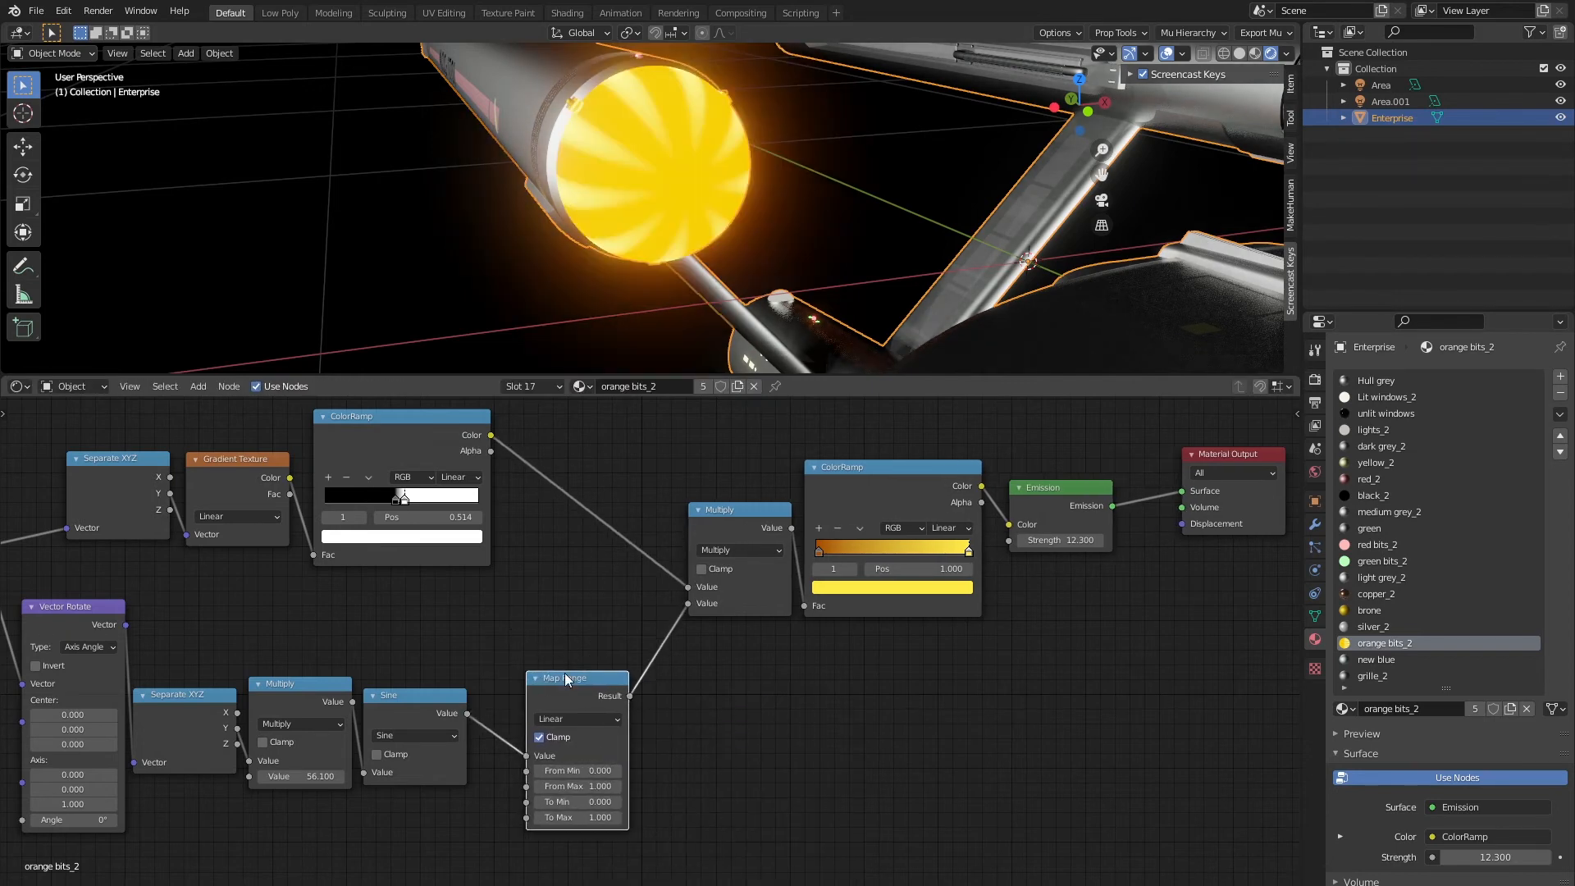
Try 0.9 and then 0.5 as the Map Range node's To Min, checking the stripes on the nacelle cap
{"action": "middle_click_drag", "start_coordinate": [565, 673], "coordinate": [617, 632]}
{"action": "scroll", "coordinate": [716, 750], "scroll_direction": "up", "scroll_amount": 5}
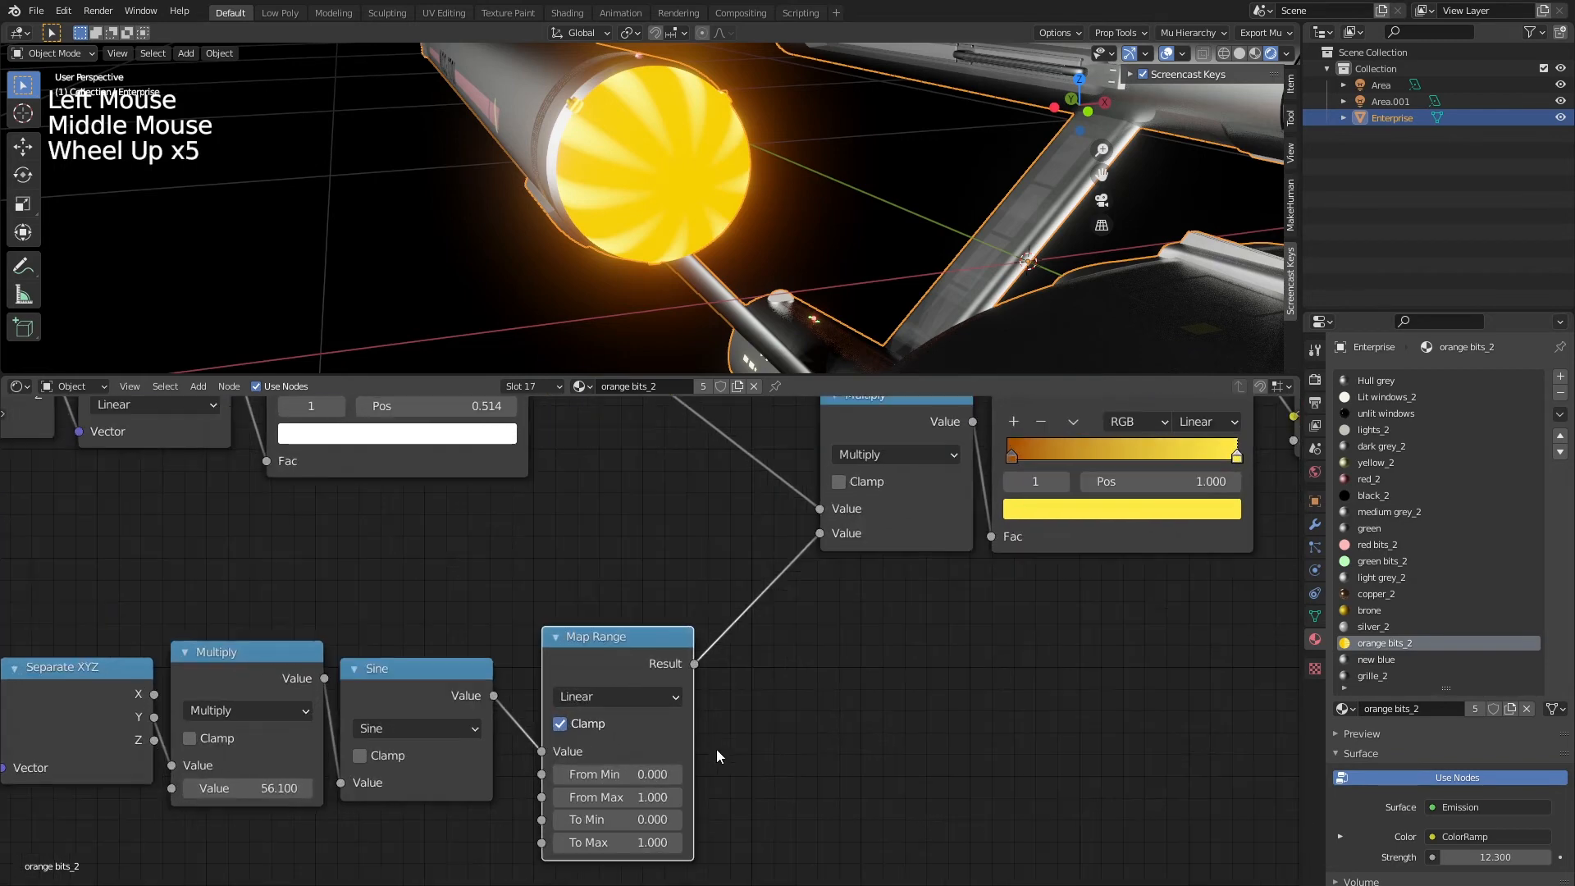
{"action": "scroll", "coordinate": [700, 743], "scroll_direction": "down", "scroll_amount": 2}
{"action": "middle_click_drag", "start_coordinate": [786, 761], "coordinate": [788, 714]}
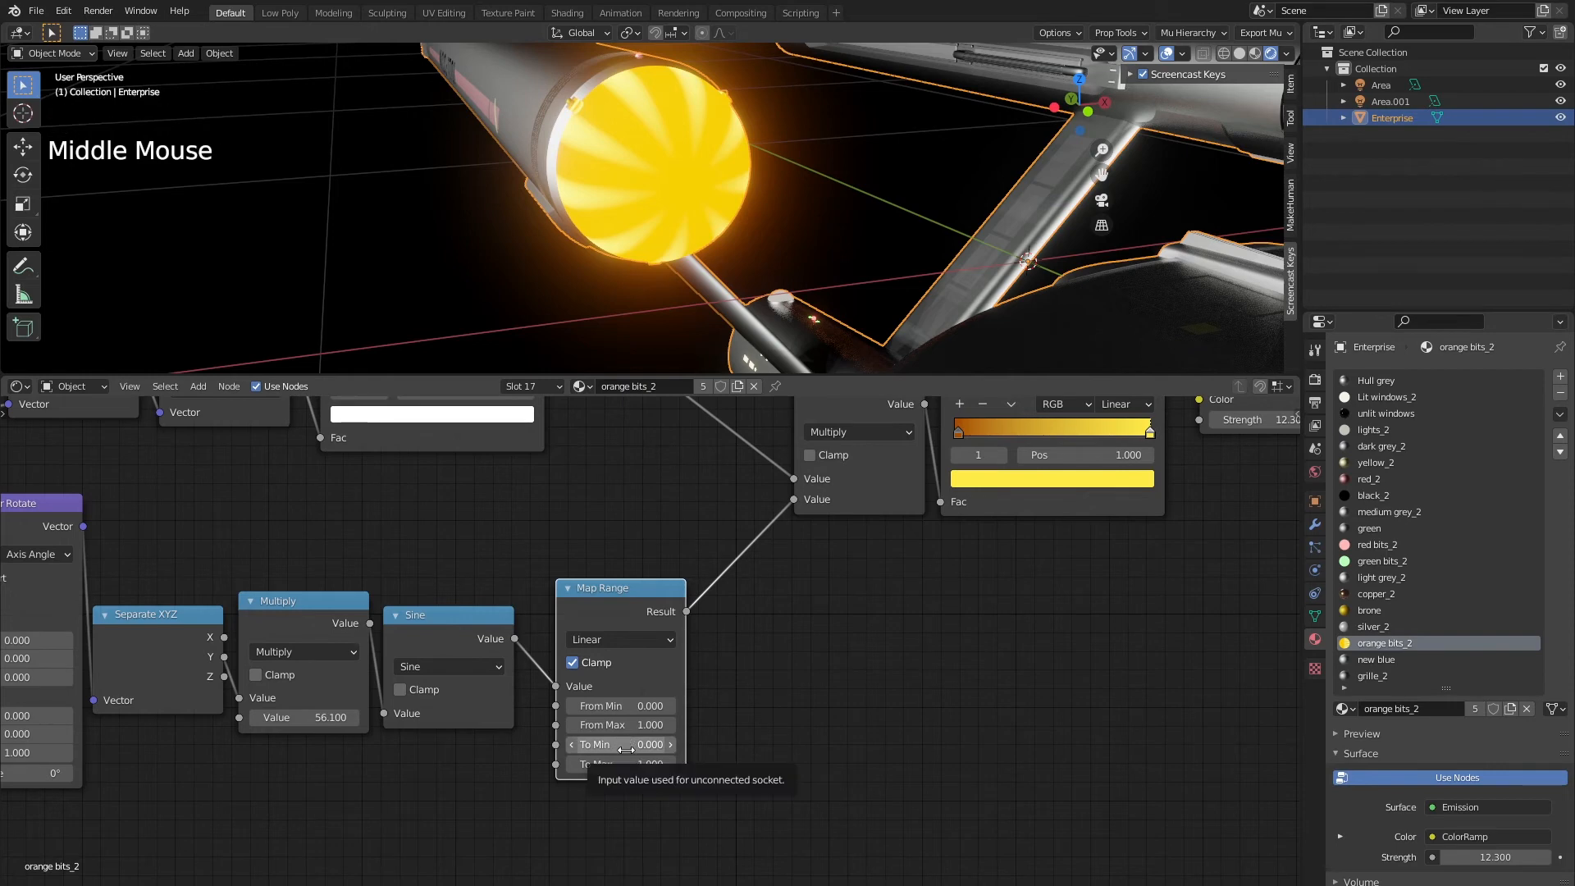
{"action": "left_click", "coordinate": [626, 748]}
{"action": "type", "text": ".9"}
{"action": "key", "text": "Return"}
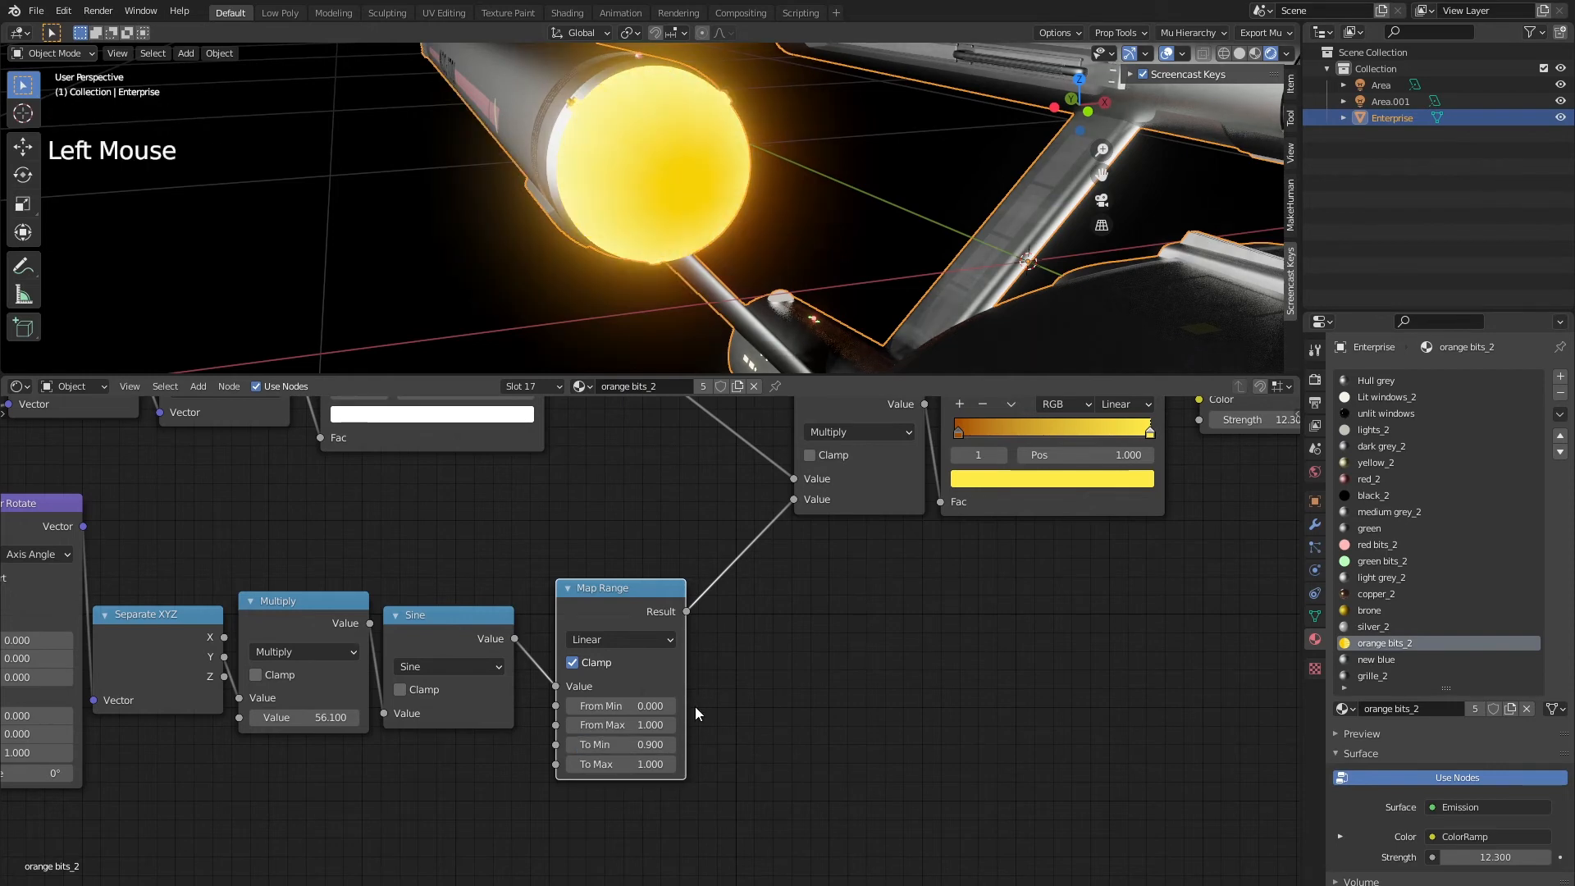
{"action": "left_click", "coordinate": [643, 741]}
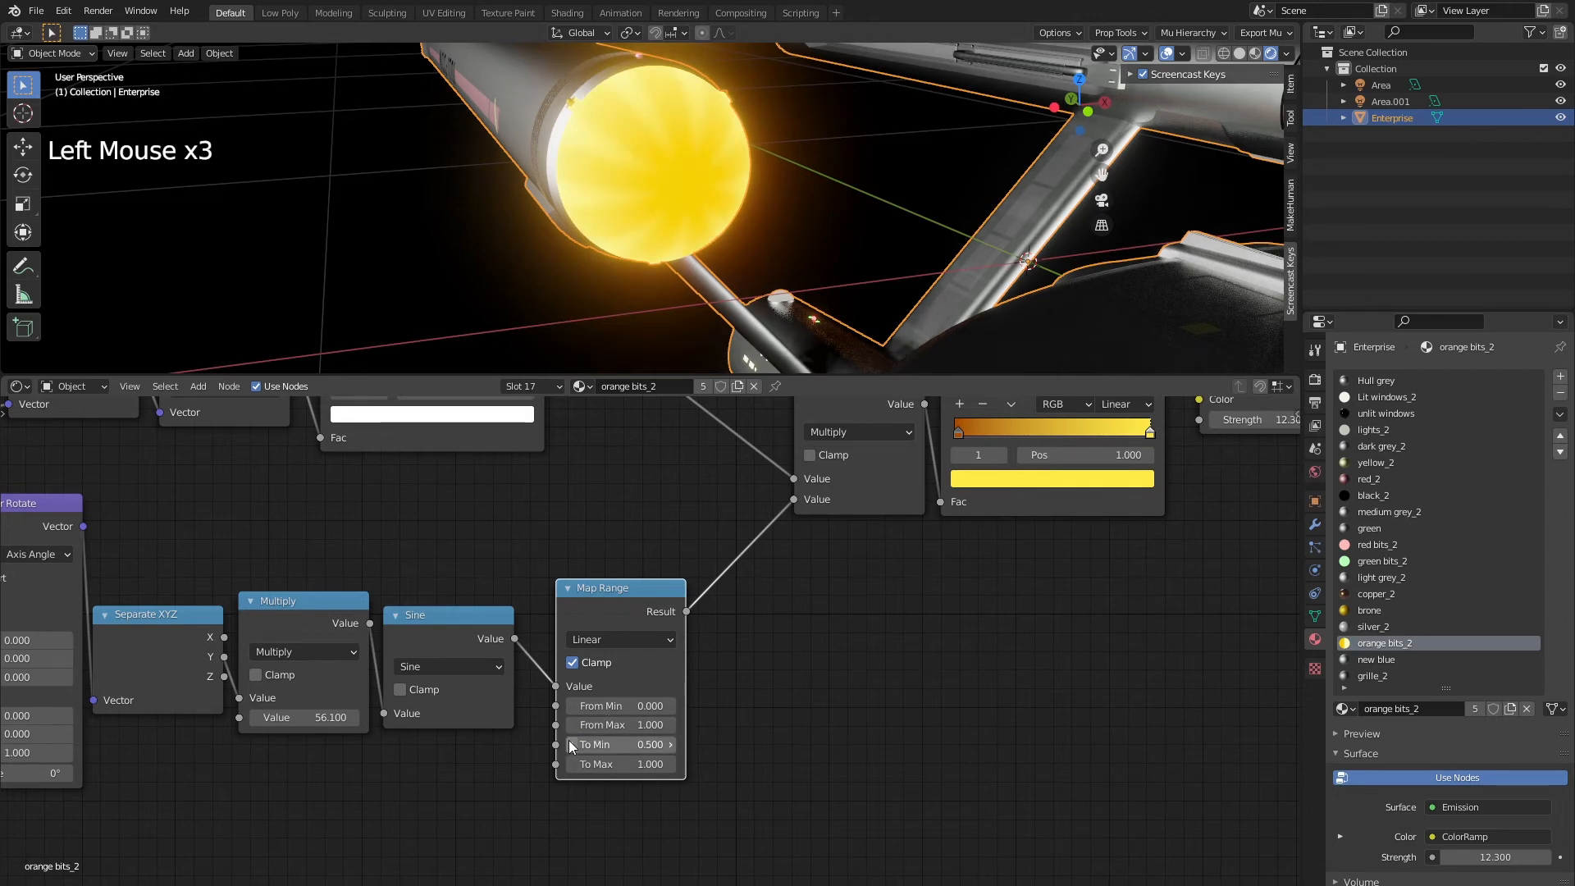
{"action": "middle_click_drag", "start_coordinate": [623, 143], "coordinate": [744, 171]}
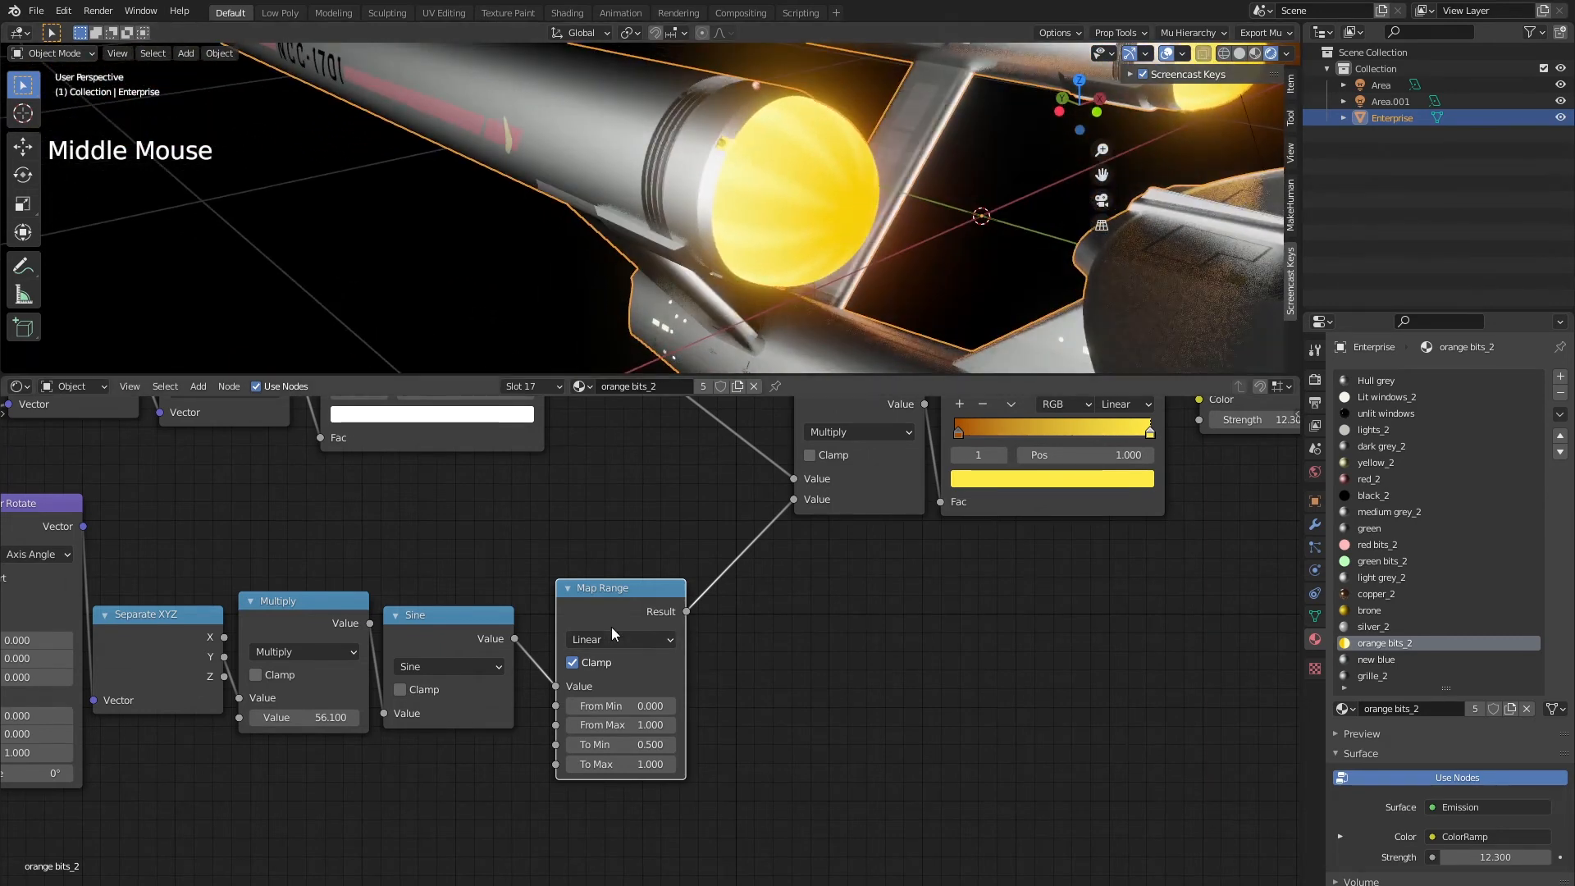
Preview the Map Range output on the nacelle cap and try a From Min of 0.2, then restore it to 0
{"action": "middle_click_drag", "start_coordinate": [807, 663], "coordinate": [748, 684]}
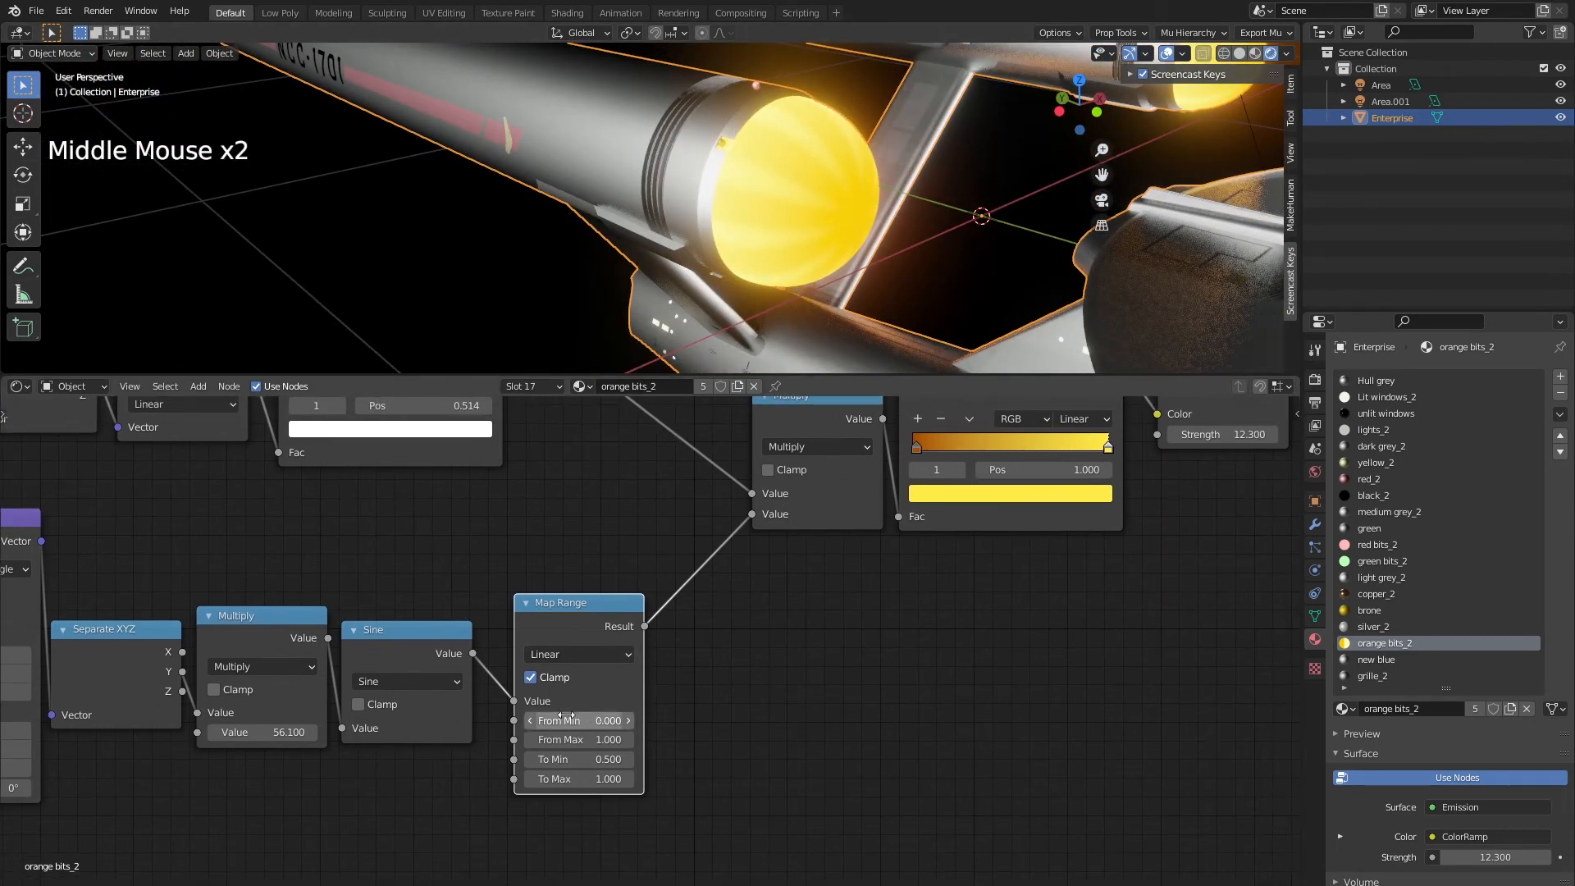
{"action": "left_click", "coordinate": [567, 602], "text": "ctrl+shift"}
{"action": "middle_click_drag", "start_coordinate": [665, 305], "coordinate": [624, 353]}
{"action": "left_click", "coordinate": [628, 721]}
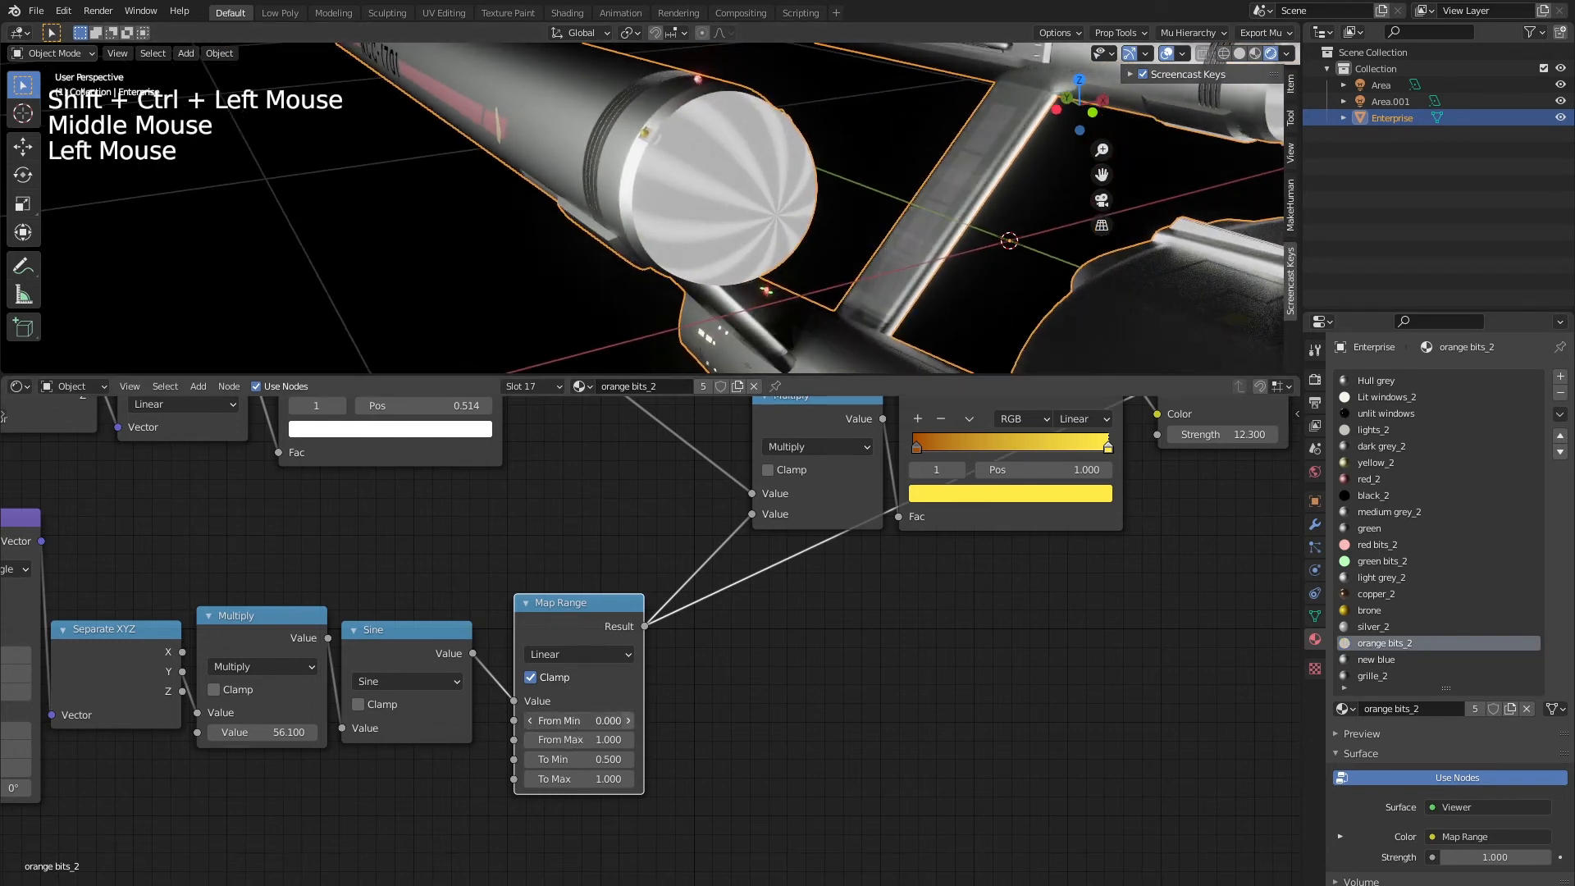
{"action": "left_click", "coordinate": [629, 721]}
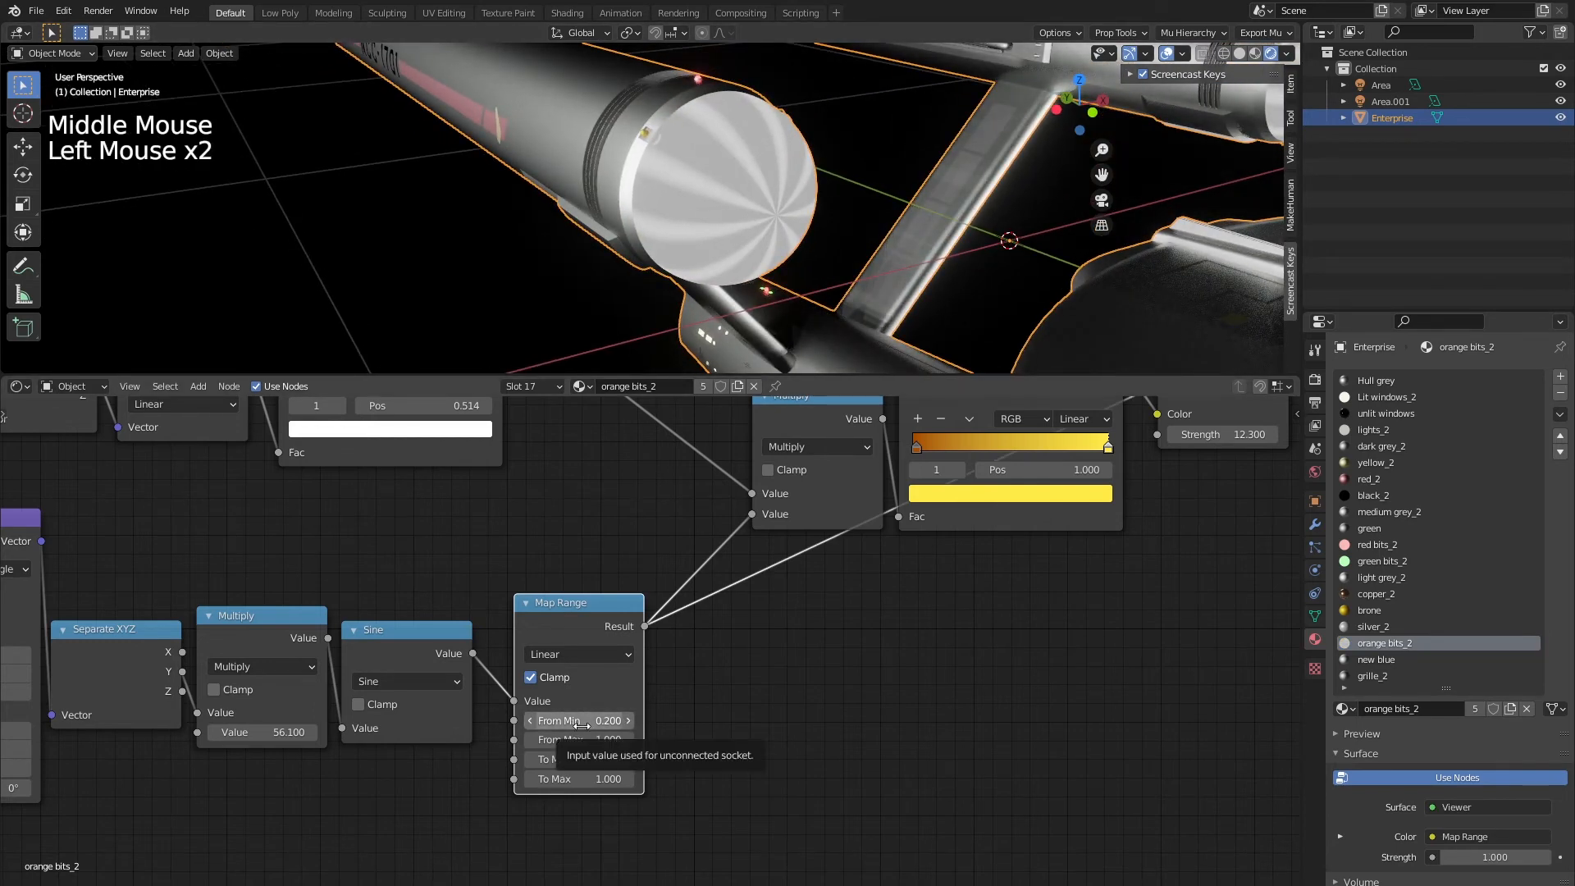
{"action": "left_click_drag", "start_coordinate": [581, 725], "coordinate": [561, 726]}
Try lowering the Map Range node's From Max to -0.2, bring it to 0.1 and inspect the stripes from several angles
{"action": "left_click", "coordinate": [529, 741]}
{"action": "left_click", "coordinate": [530, 741]}
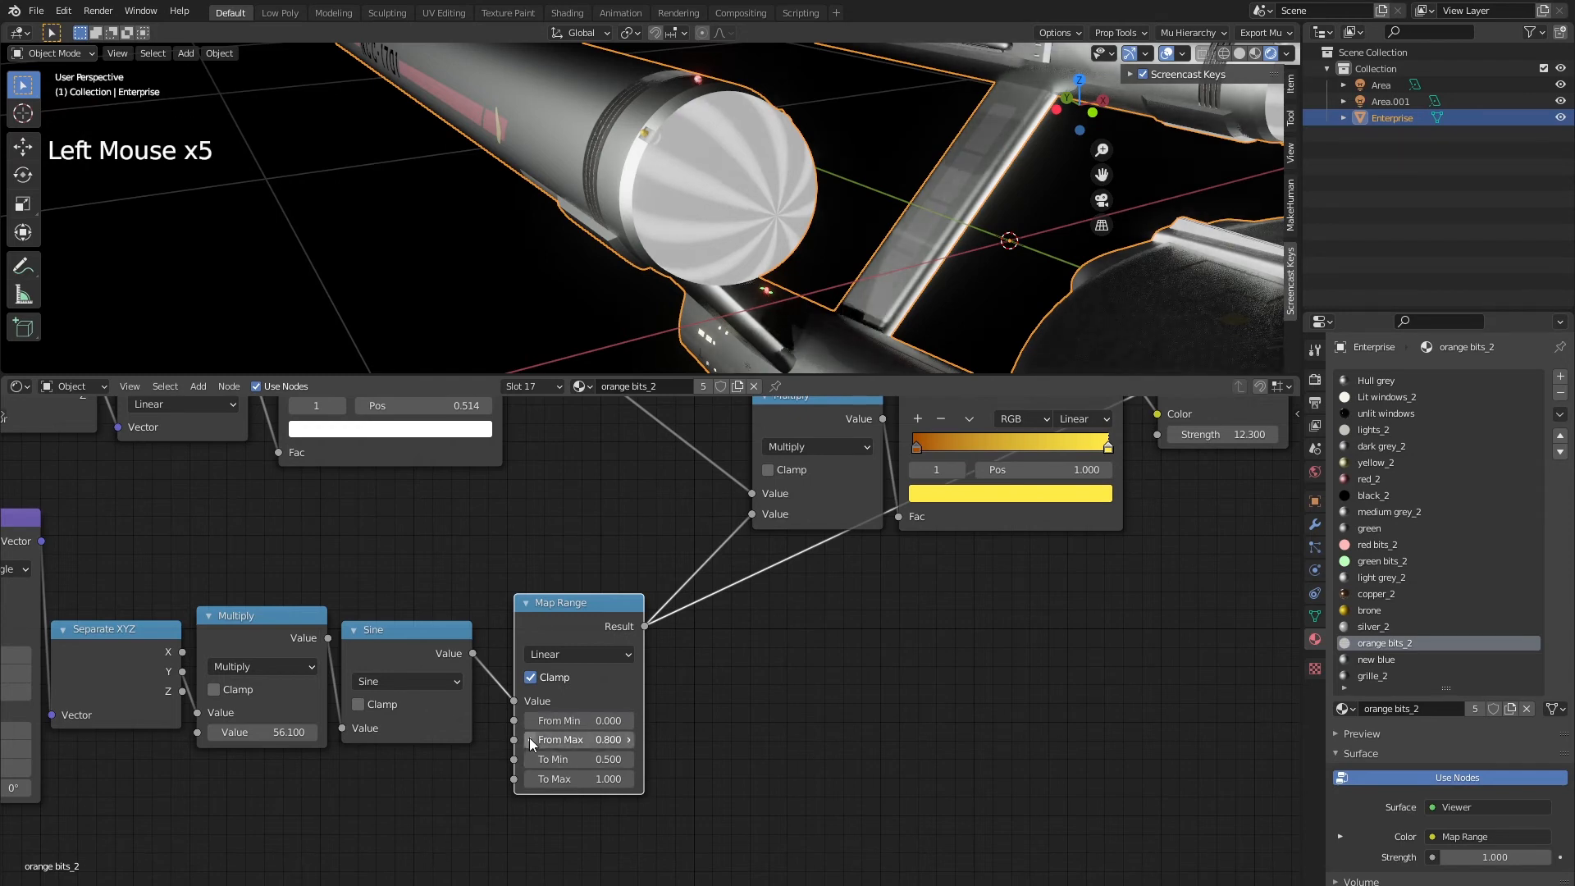
{"action": "left_click", "coordinate": [530, 741]}
{"action": "left_click", "coordinate": [529, 742]}
{"action": "left_click", "coordinate": [530, 742]}
{"action": "left_click", "coordinate": [529, 742]}
{"action": "left_click", "coordinate": [530, 741]}
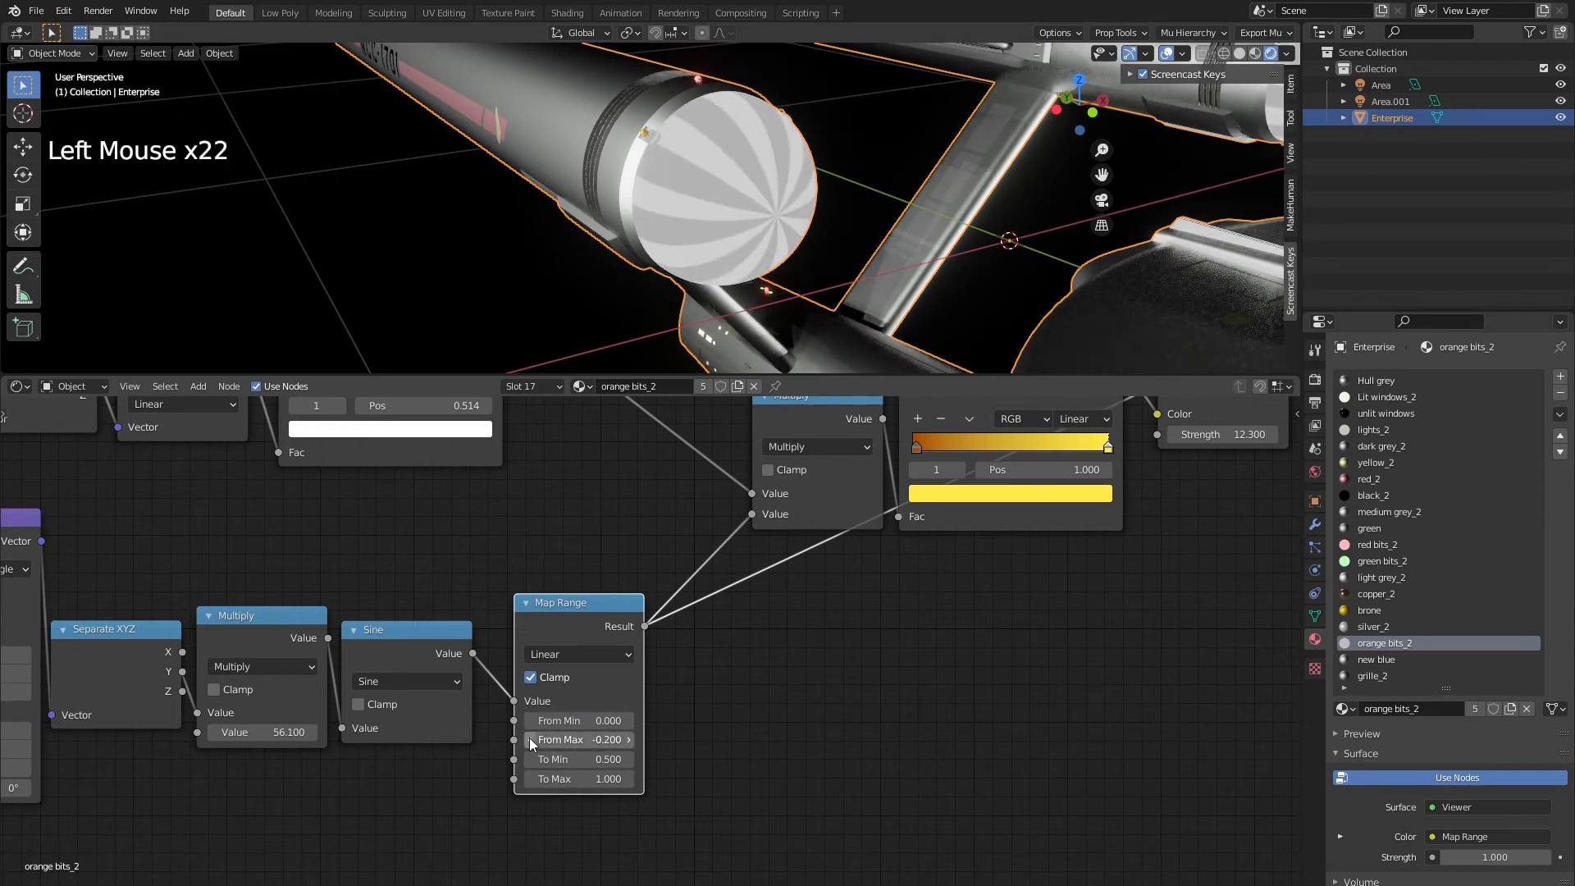
{"action": "left_click", "coordinate": [630, 740]}
{"action": "left_click", "coordinate": [630, 740]}
{"action": "left_click", "coordinate": [630, 740]}
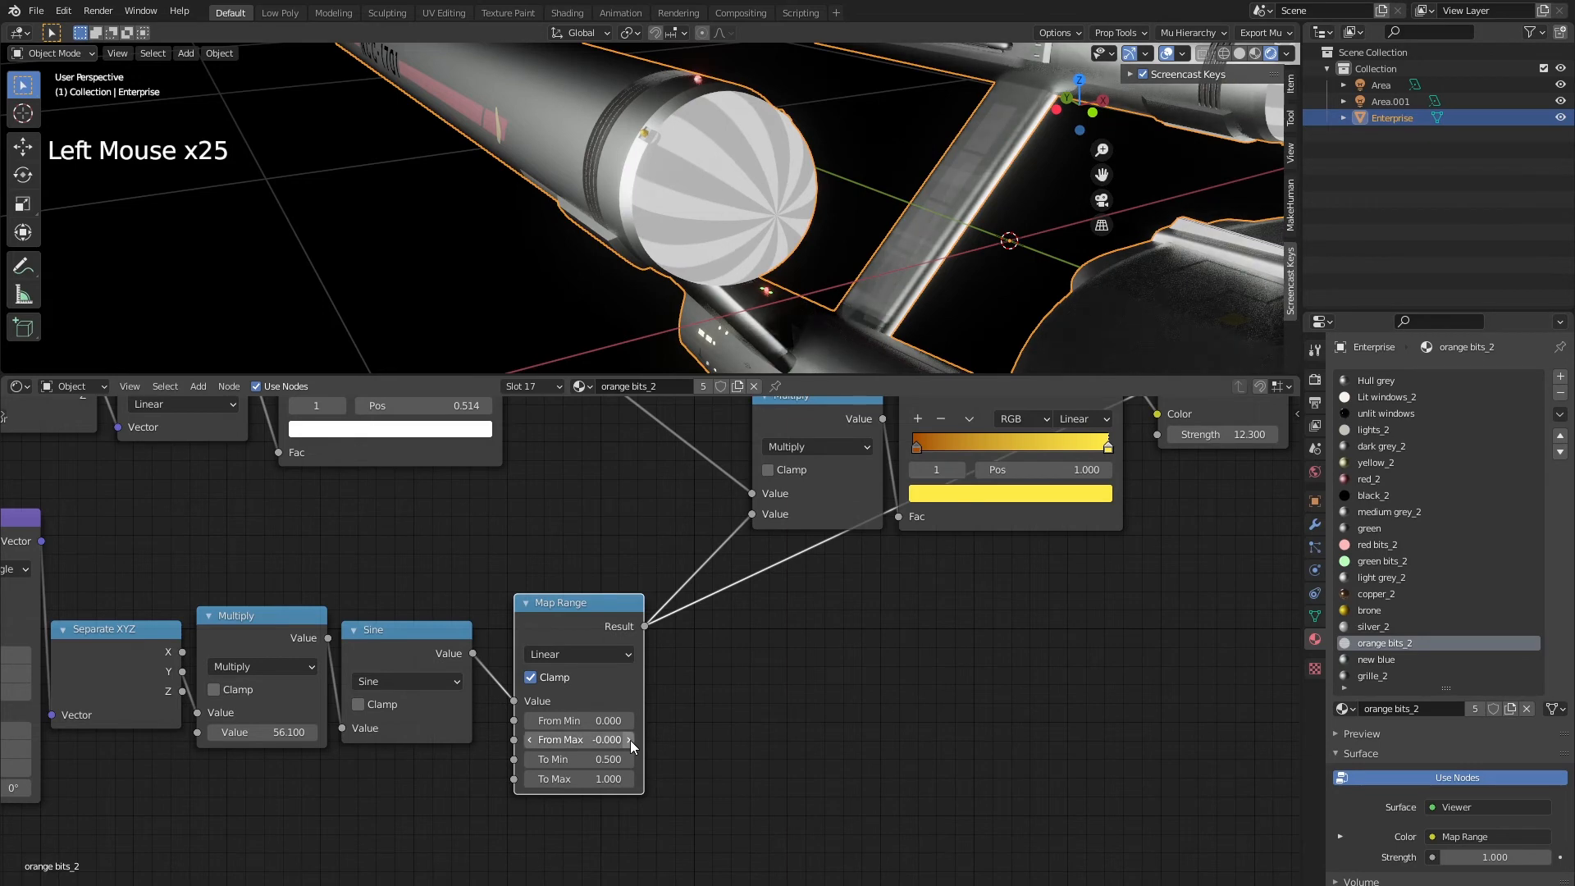
{"action": "left_click", "coordinate": [630, 740]}
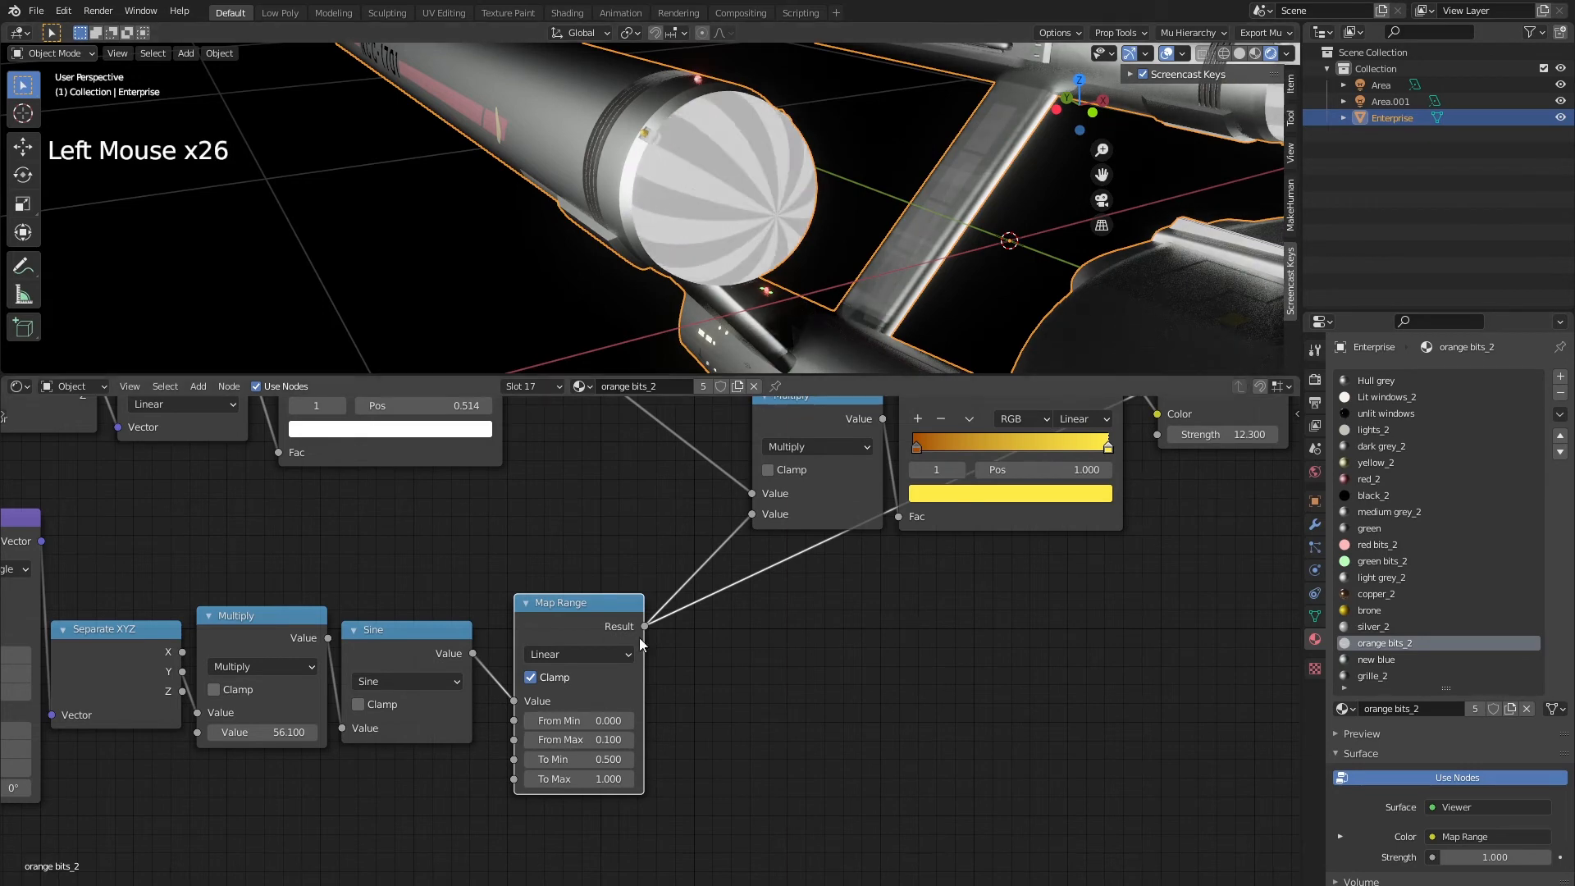
{"action": "mouse_move", "coordinate": [734, 275]}
{"action": "middle_mouse_down"}
{"action": "mouse_move", "coordinate": [748, 253]}
{"action": "mouse_move", "coordinate": [724, 277]}
{"action": "middle_mouse_up"}
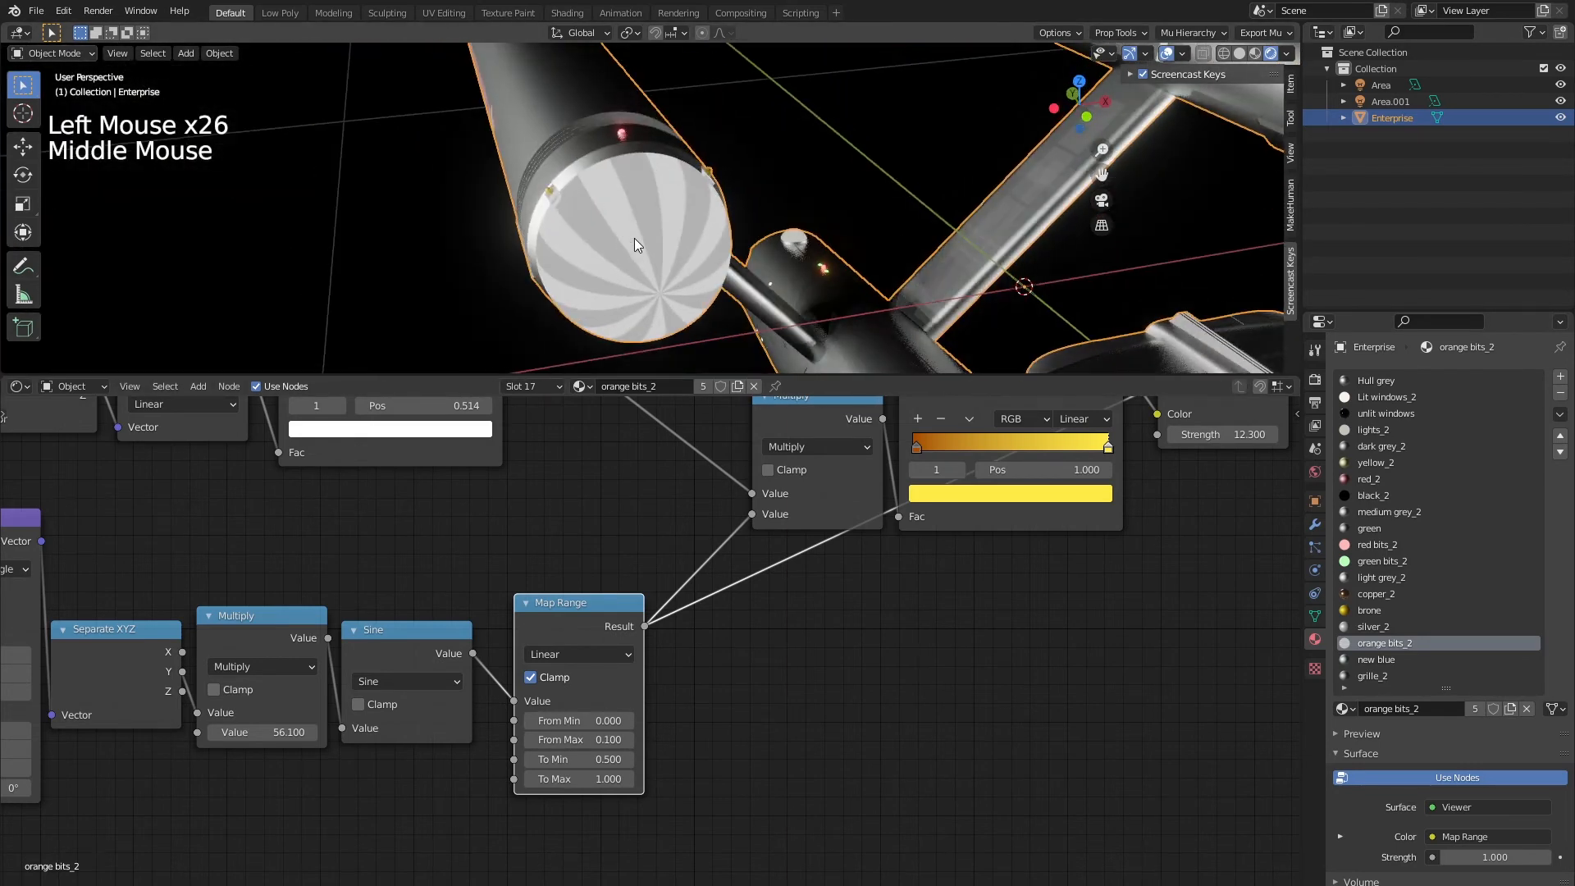
{"action": "mouse_move", "coordinate": [633, 238]}
{"action": "middle_mouse_down"}
{"action": "mouse_move", "coordinate": [726, 248]}
{"action": "mouse_move", "coordinate": [681, 261]}
{"action": "mouse_move", "coordinate": [658, 238]}
{"action": "middle_mouse_up"}
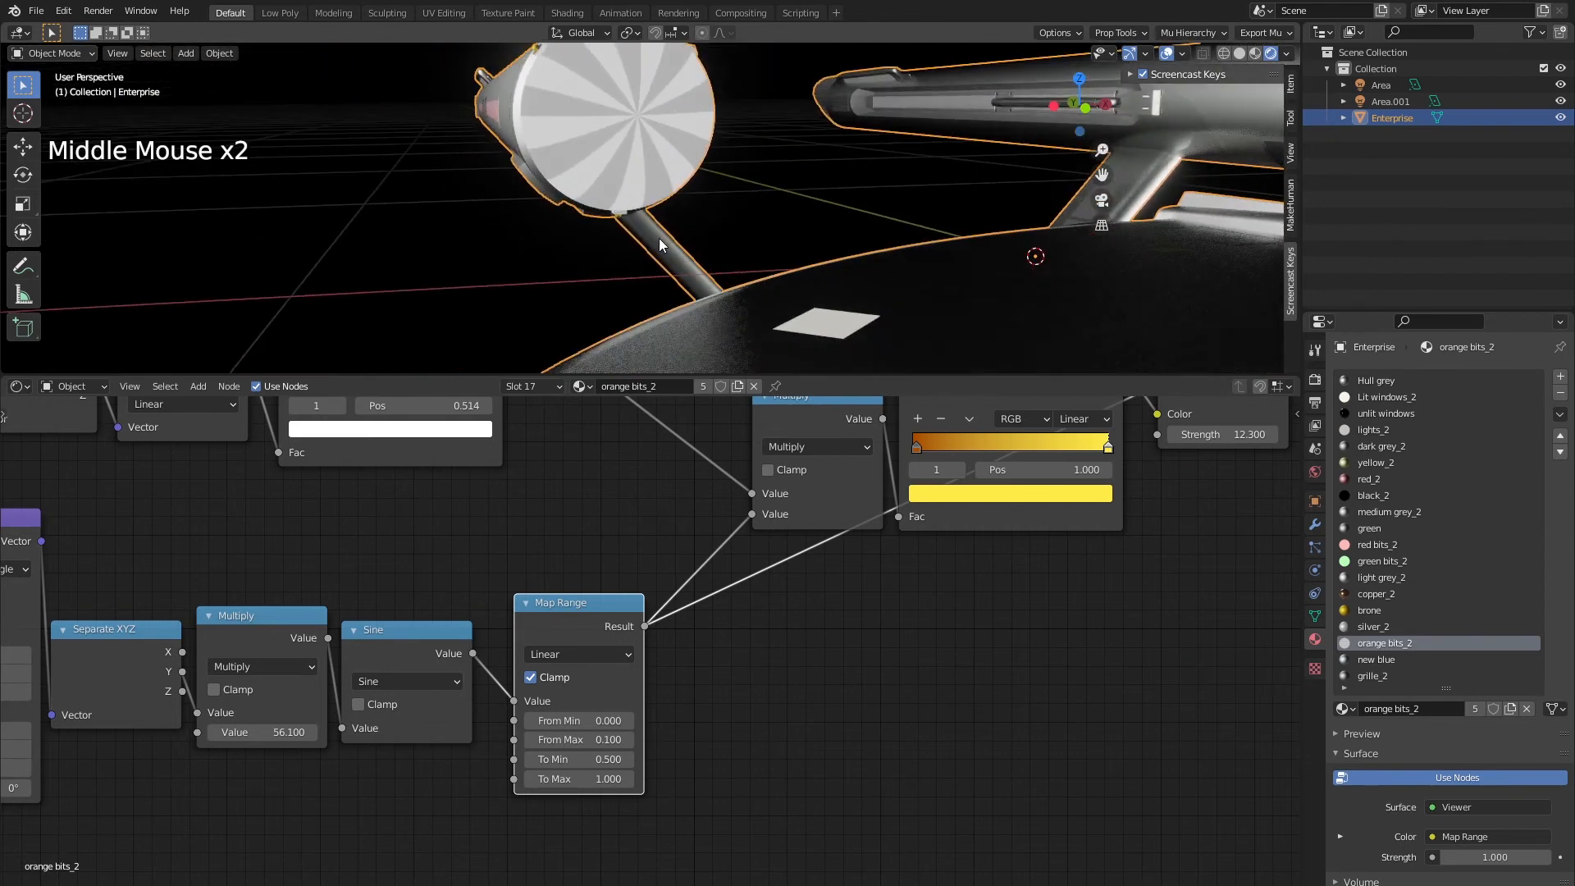
Try raising the Map Range node's From Max to 0.8 to soften the stripe edges
{"action": "left_click", "coordinate": [531, 740]}
{"action": "left_click", "coordinate": [629, 740]}
{"action": "left_click", "coordinate": [629, 740]}
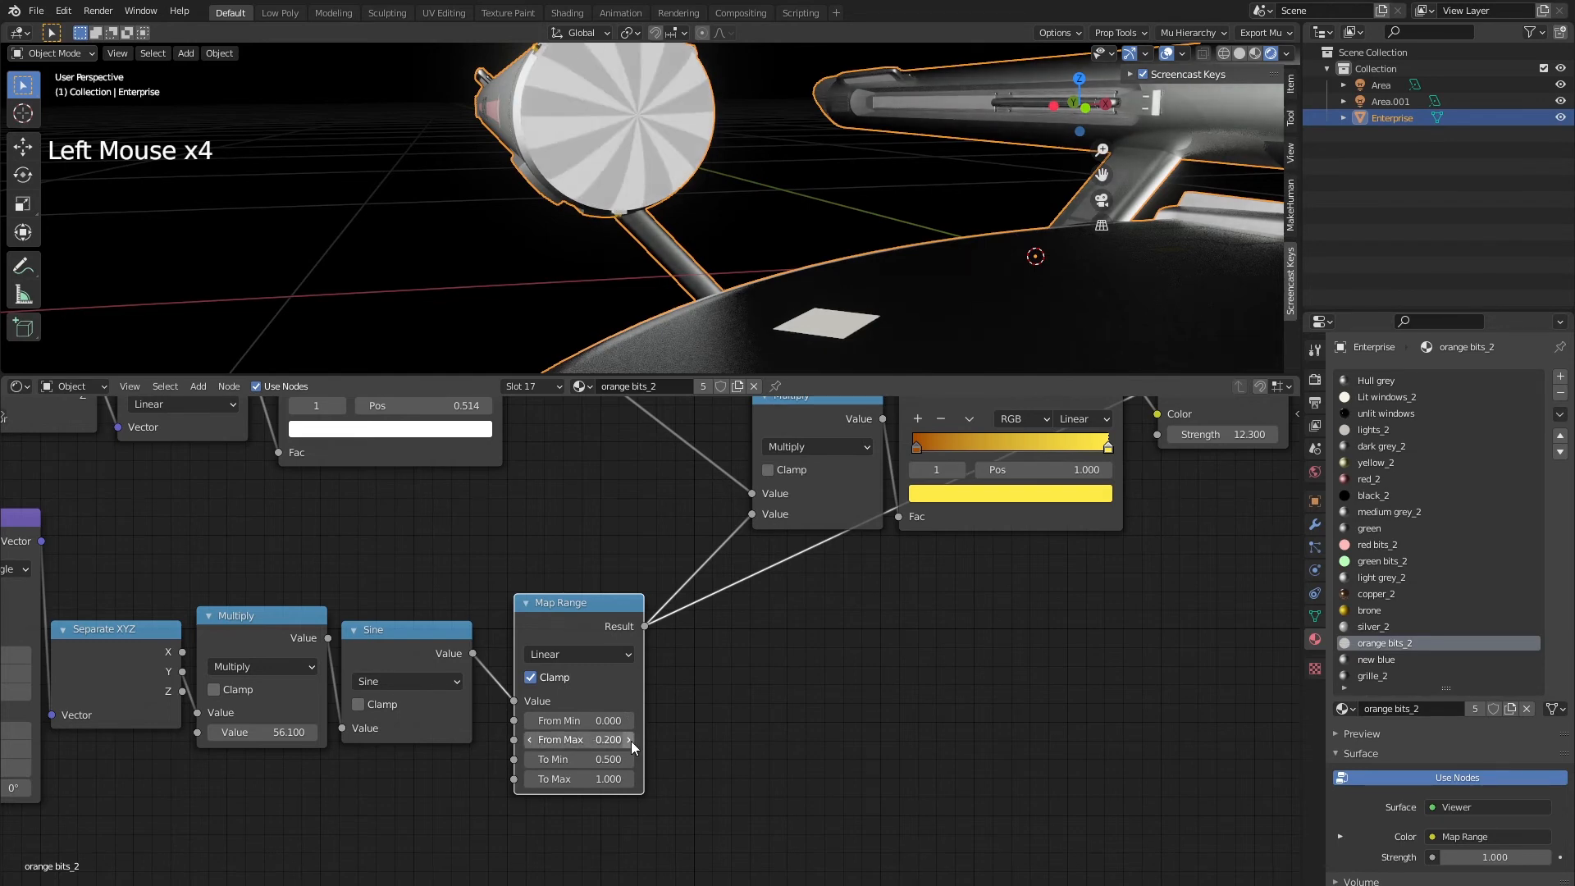
{"action": "left_click", "coordinate": [631, 740]}
{"action": "left_click", "coordinate": [632, 741]}
{"action": "left_click", "coordinate": [631, 740]}
{"action": "left_click", "coordinate": [631, 740]}
{"action": "left_click", "coordinate": [632, 741]}
{"action": "left_click", "coordinate": [632, 741]}
{"action": "left_click", "coordinate": [632, 740]}
{"action": "left_click", "coordinate": [632, 740]}
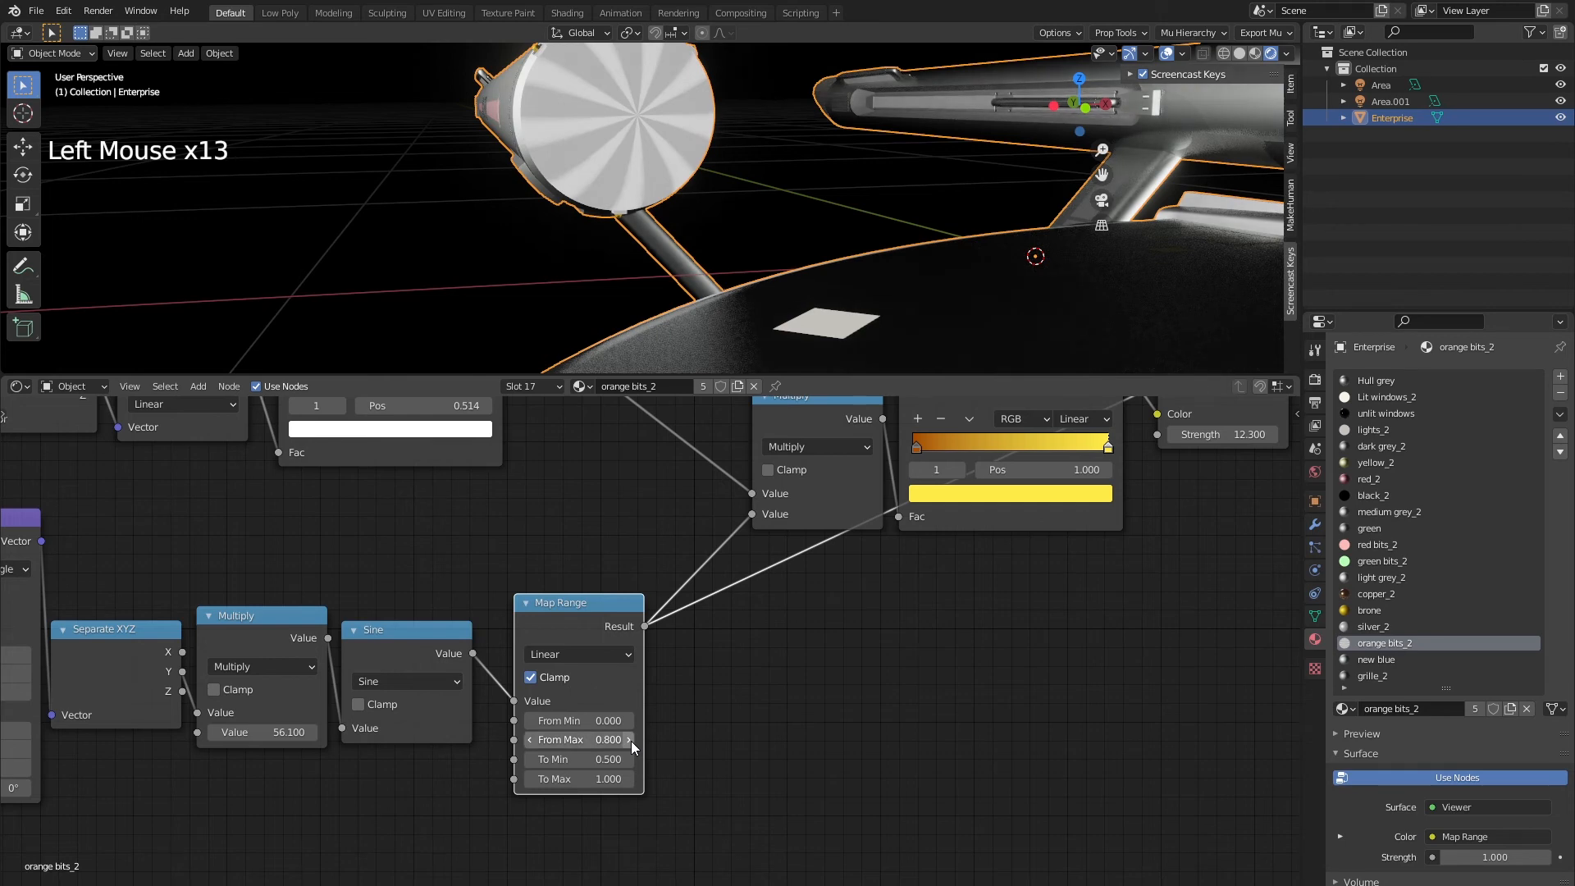
Set the Map Range node's From Max to 0.75 and its To Min to 0.6
{"action": "left_click", "coordinate": [575, 739]}
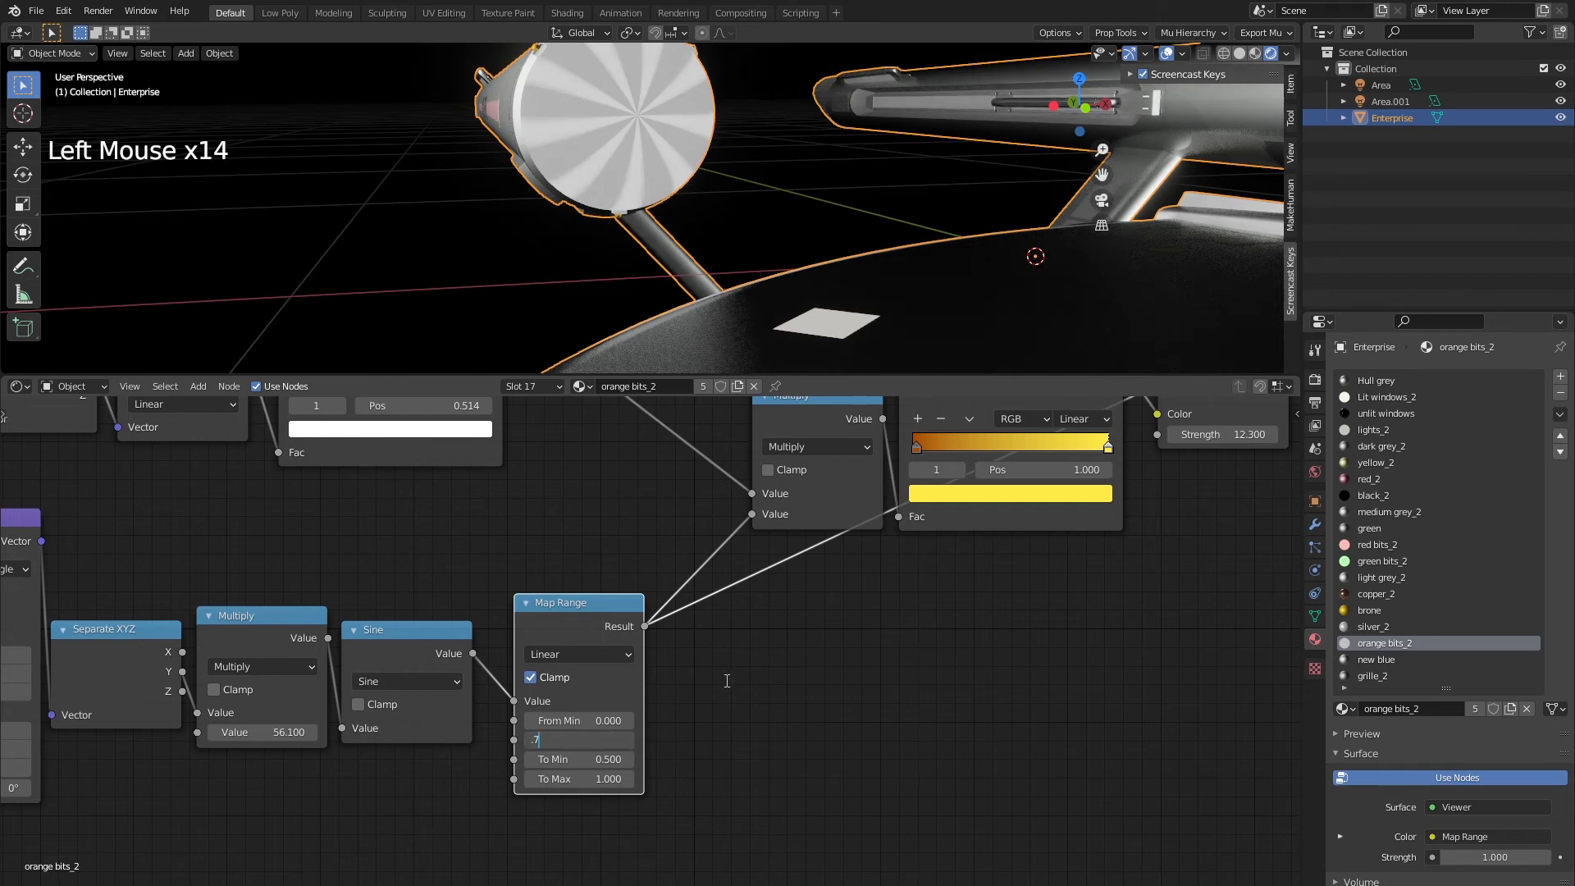
{"action": "type", "text": ".75"}
{"action": "key", "text": "Return"}
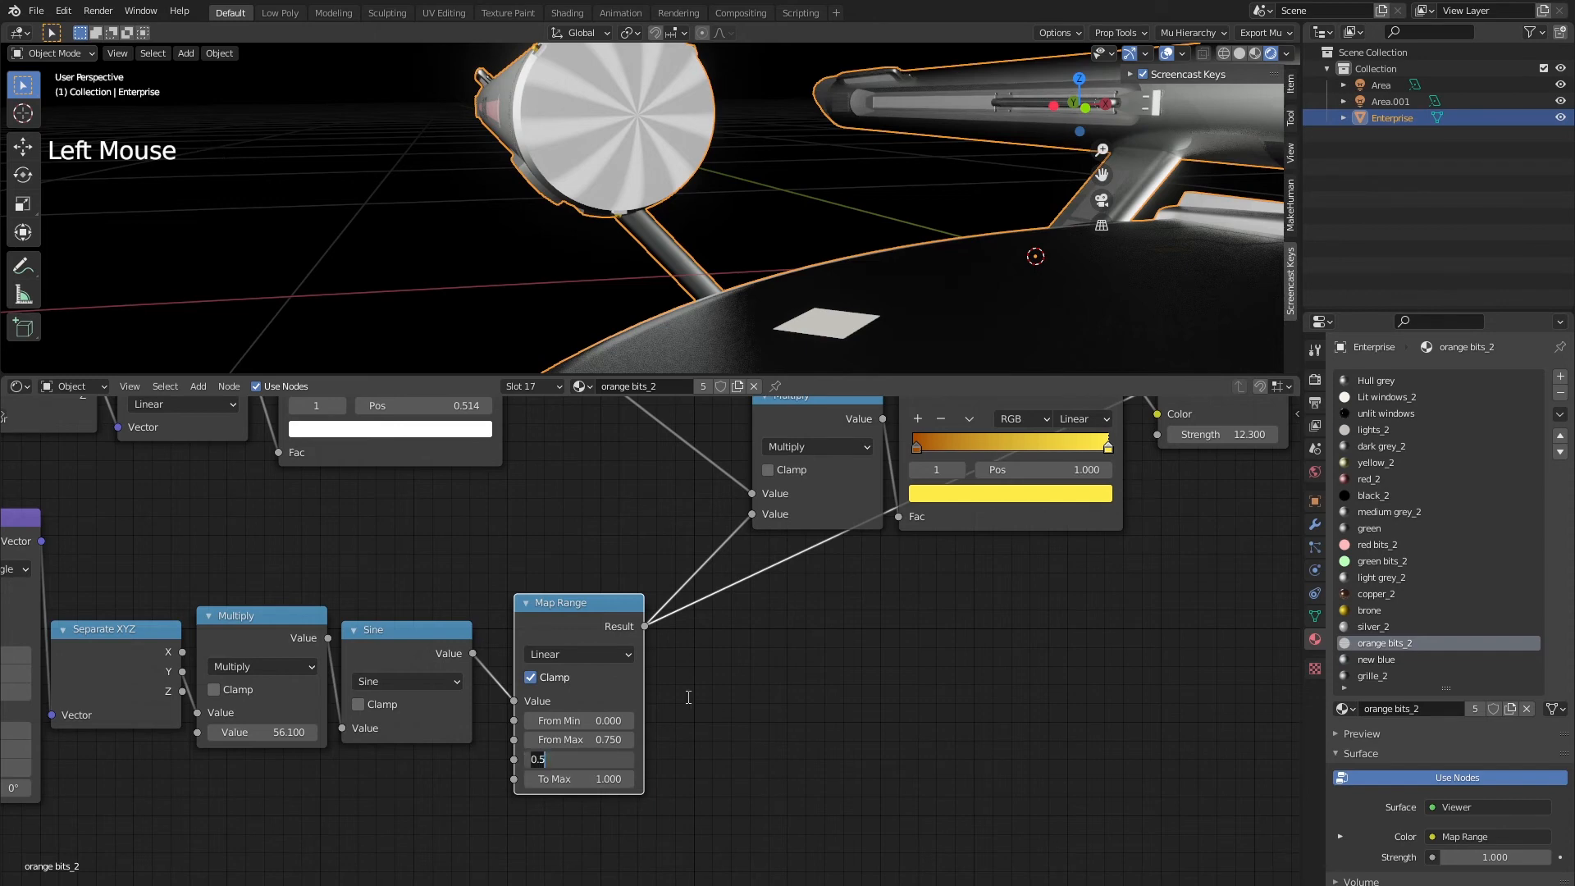
{"action": "type", "text": ".6"}
{"action": "key", "text": "Return"}
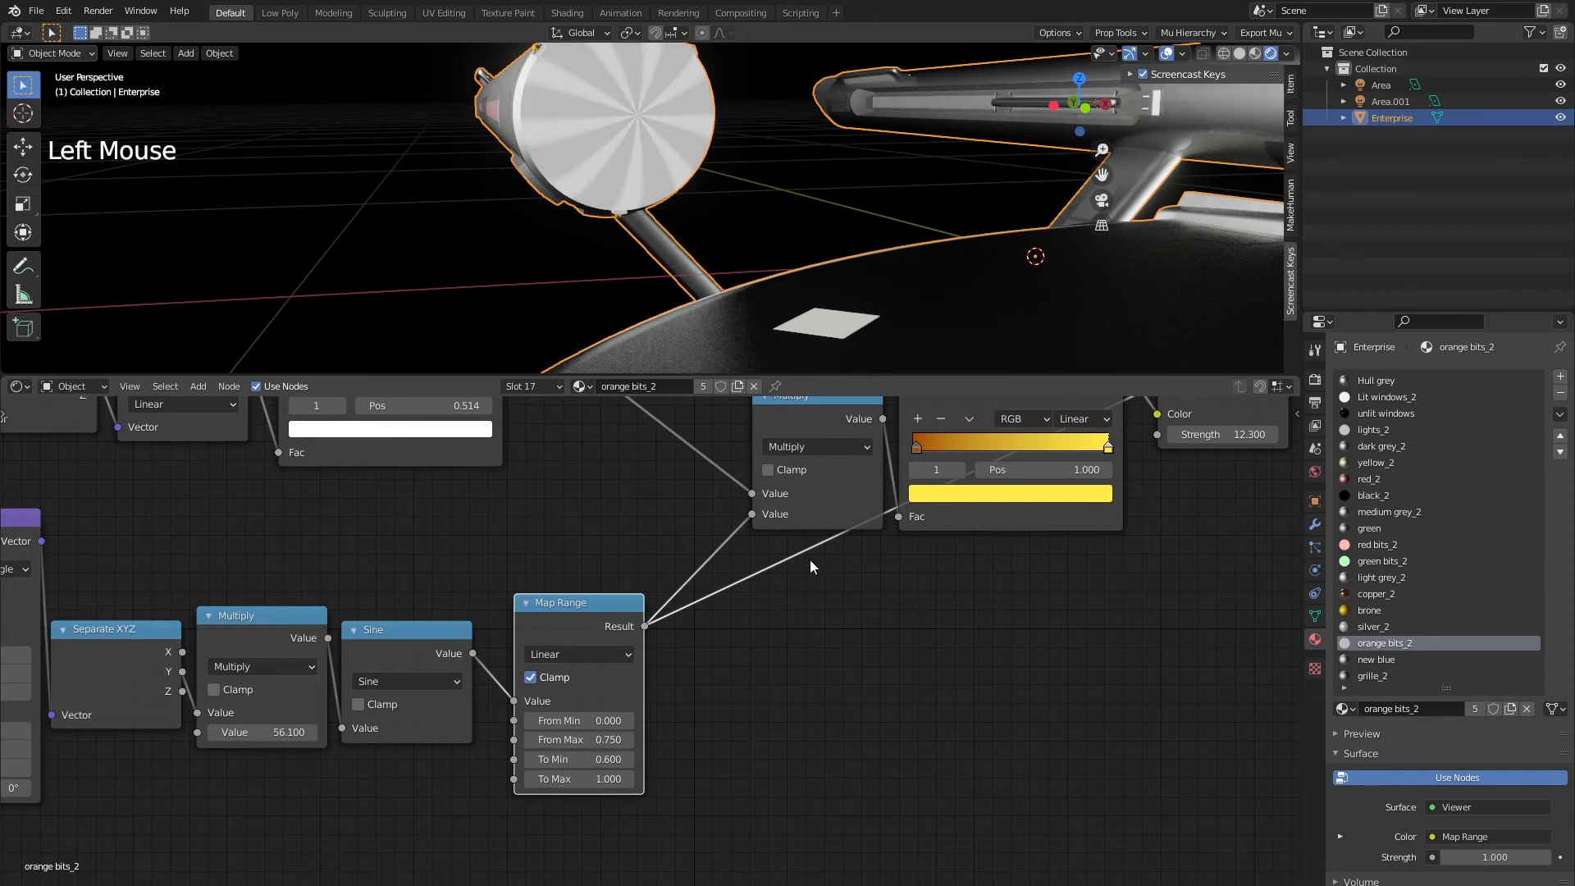
Send the Emission node to the Material Output again and examine the glow on both nacelle caps
{"action": "middle_click_drag", "start_coordinate": [810, 565], "coordinate": [668, 652]}
{"action": "middle_click_drag", "start_coordinate": [907, 594], "coordinate": [831, 611], "text": "ctrl"}
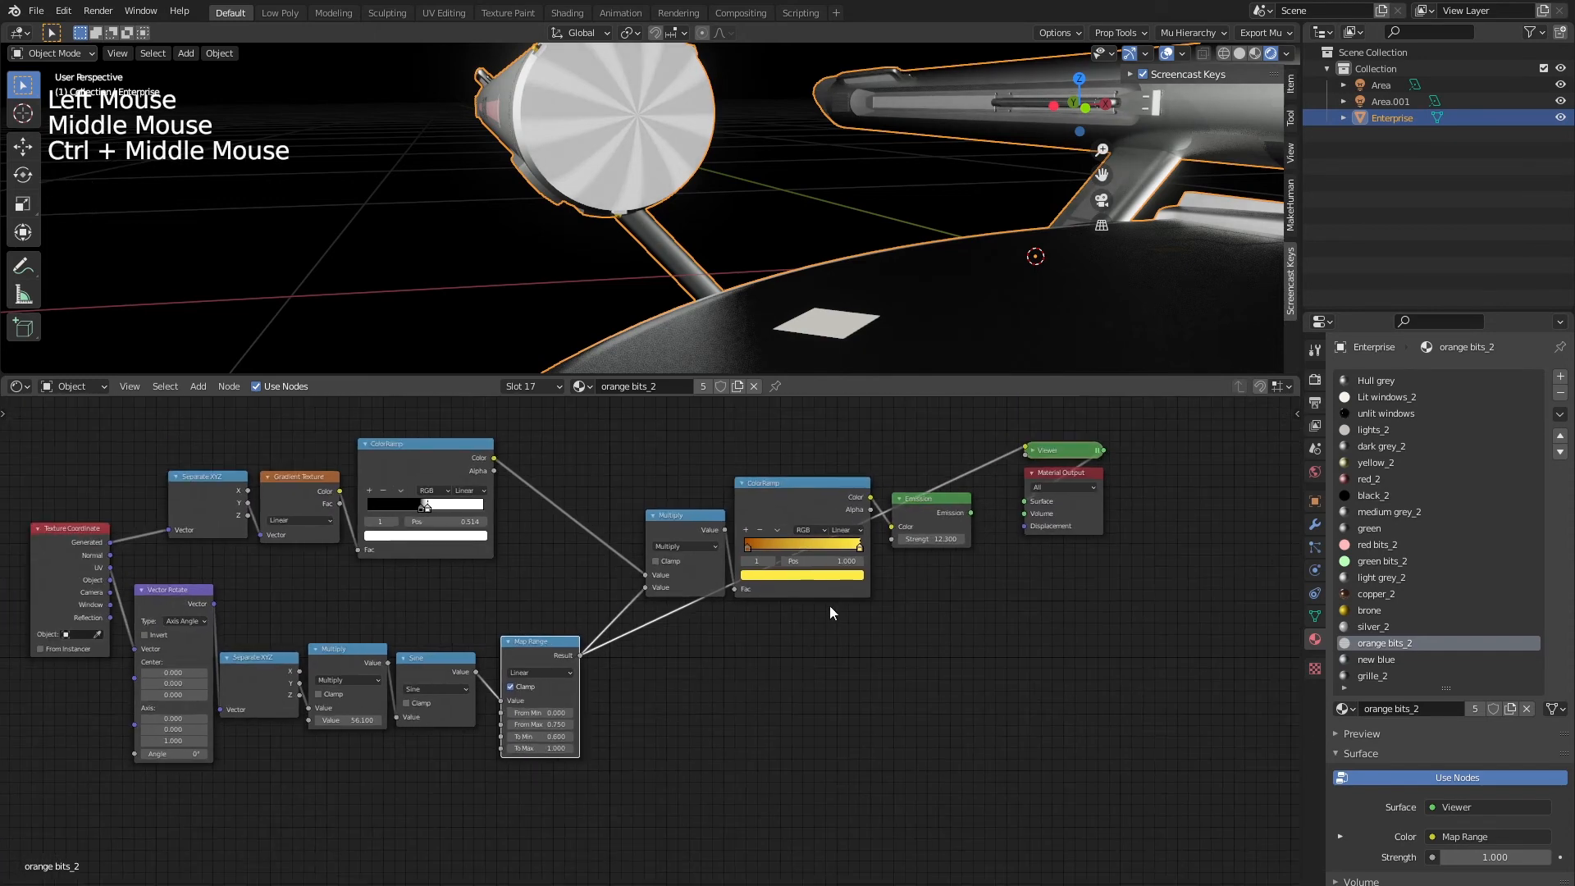
{"action": "left_click", "coordinate": [970, 494], "text": "ctrl+shift"}
{"action": "middle_click_drag", "start_coordinate": [573, 75], "coordinate": [529, 153]}
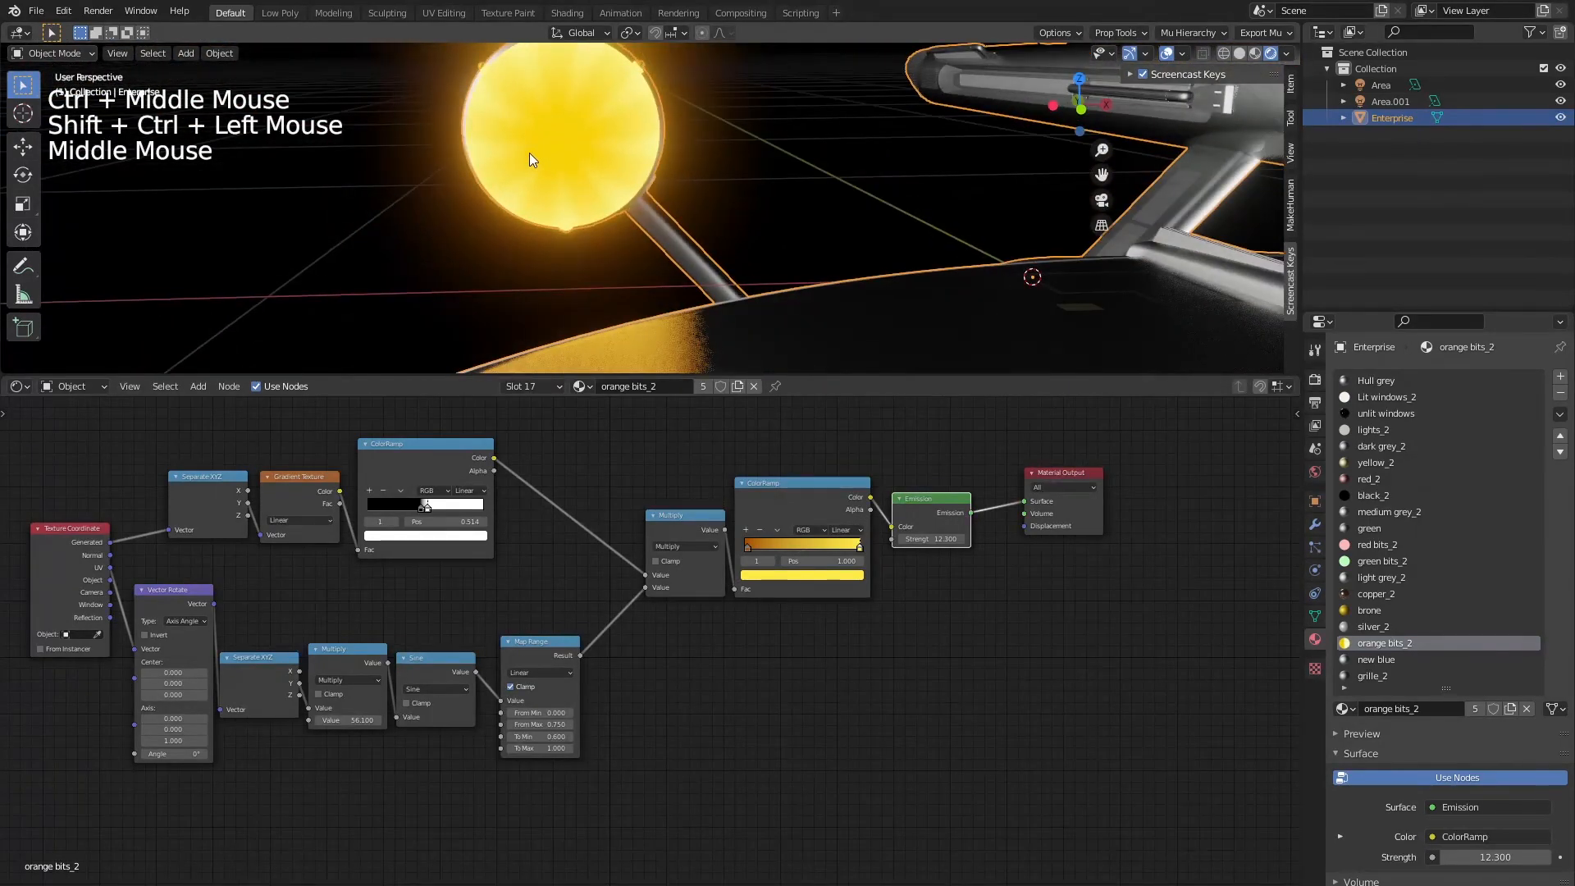
{"action": "scroll", "coordinate": [715, 174], "scroll_direction": "down", "scroll_amount": 4}
{"action": "middle_click_drag", "start_coordinate": [751, 234], "coordinate": [656, 219]}
{"action": "scroll", "coordinate": [642, 235], "scroll_direction": "up", "scroll_amount": 2}
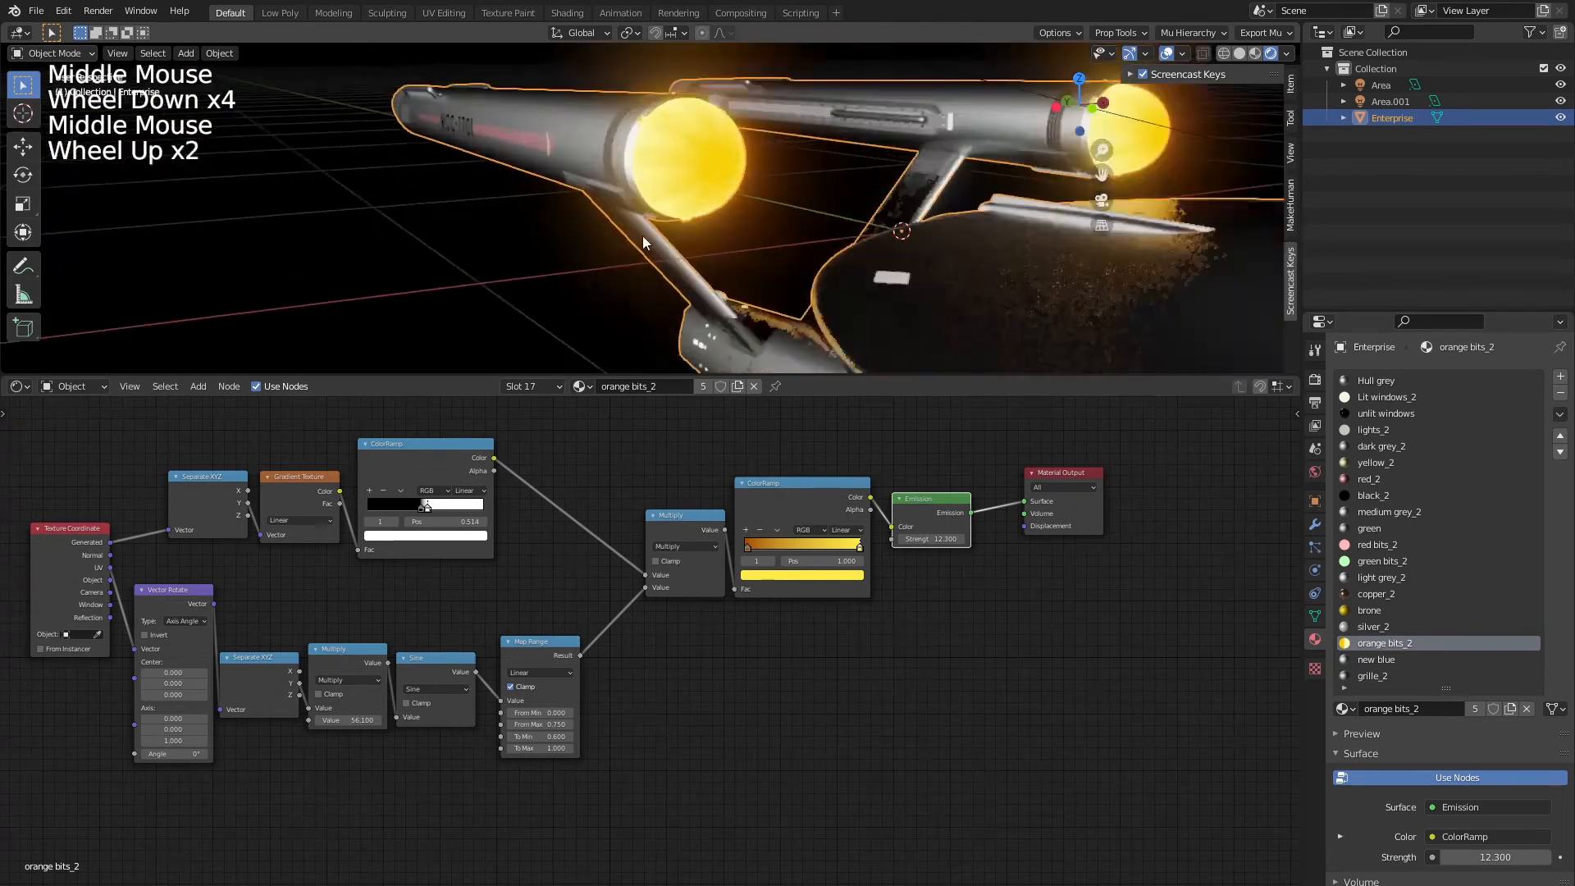
{"action": "scroll", "coordinate": [642, 235], "scroll_direction": "up", "scroll_amount": 1}
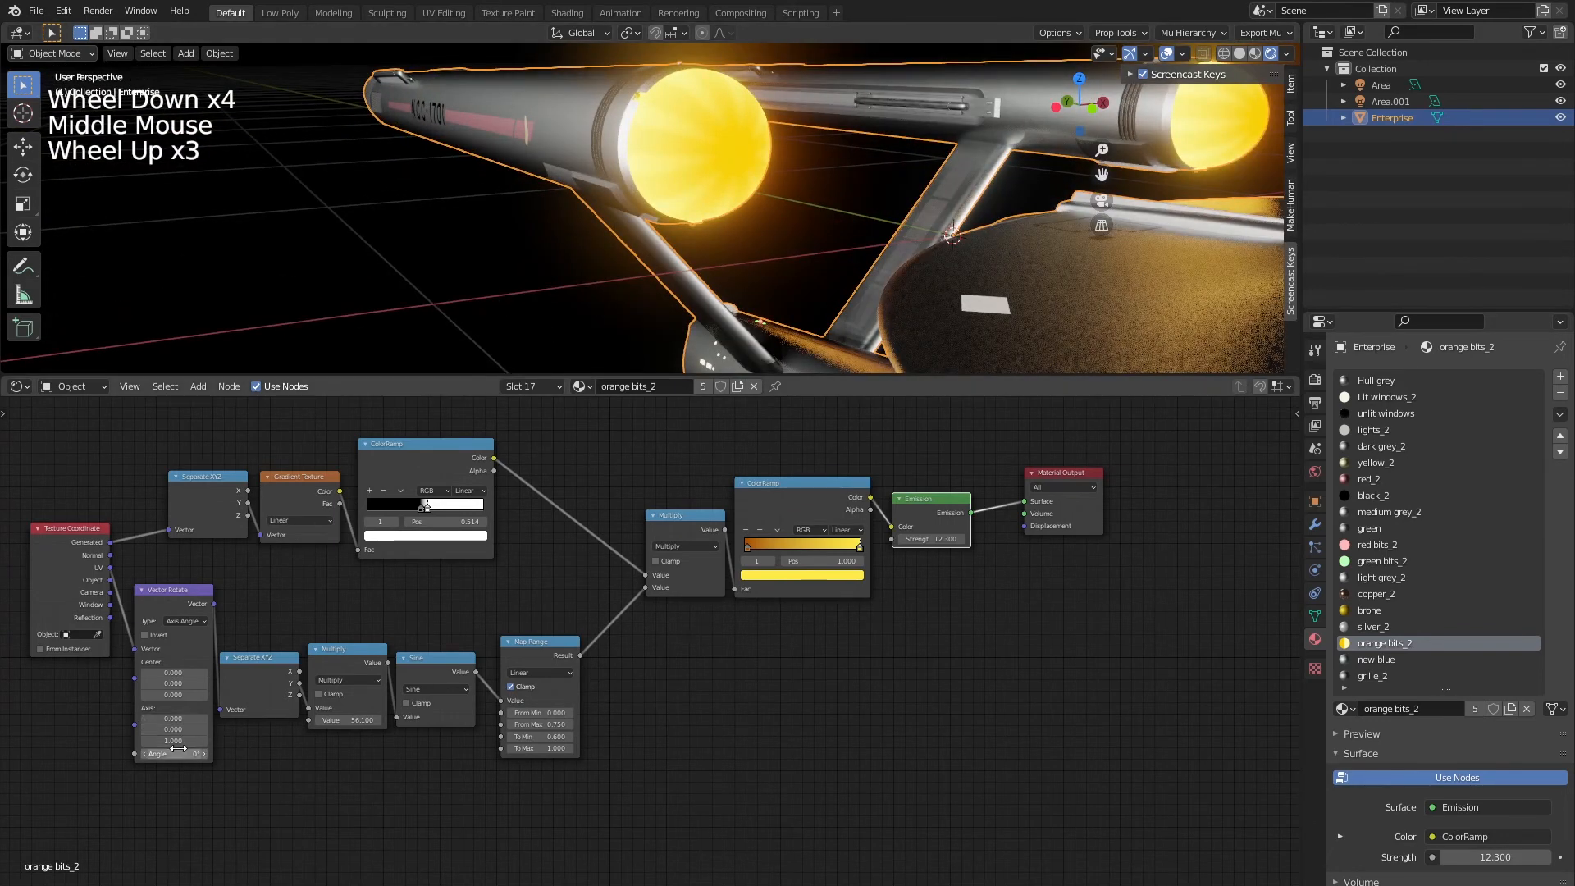
Test turning the stripes with the Vector Rotate node's Angle, then reset the angle to 0°
{"action": "left_click_drag", "start_coordinate": [178, 749], "coordinate": [431, 749]}
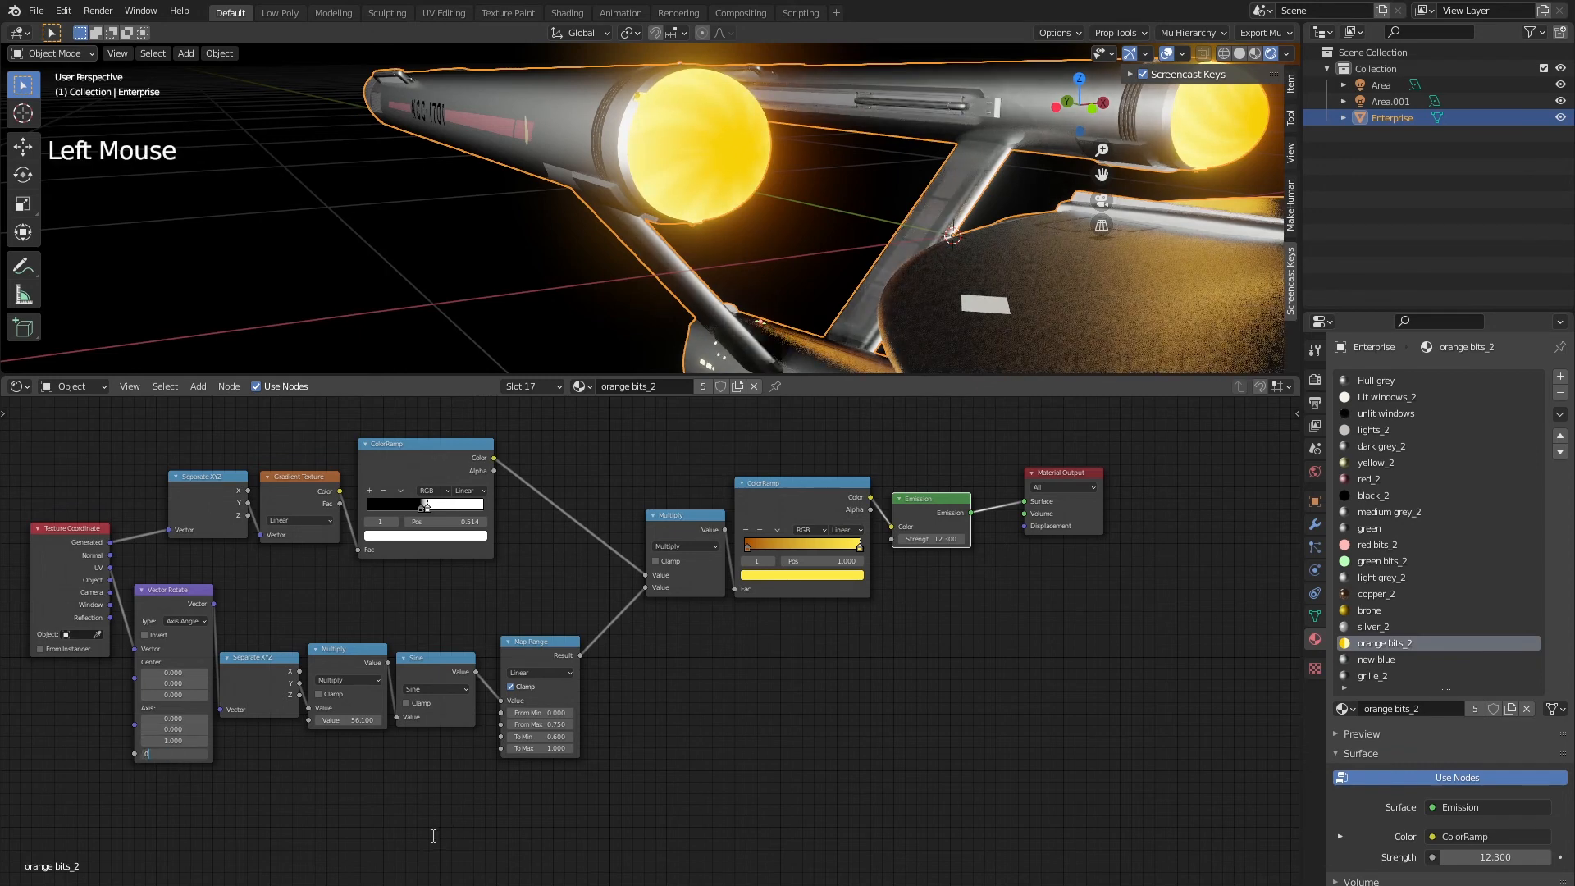
{"action": "key", "text": "Return"}
Add a driver to the Vector Rotate node's Angle, remove its default input variable and clear the scripted expression
{"action": "middle_click_drag", "start_coordinate": [165, 822], "coordinate": [412, 732]}
{"action": "scroll", "coordinate": [509, 747], "scroll_direction": "up", "scroll_amount": 7}
{"action": "middle_click_drag", "start_coordinate": [346, 691], "coordinate": [654, 783], "text": "shift"}
{"action": "scroll", "coordinate": [633, 748], "scroll_direction": "up", "scroll_amount": 4}
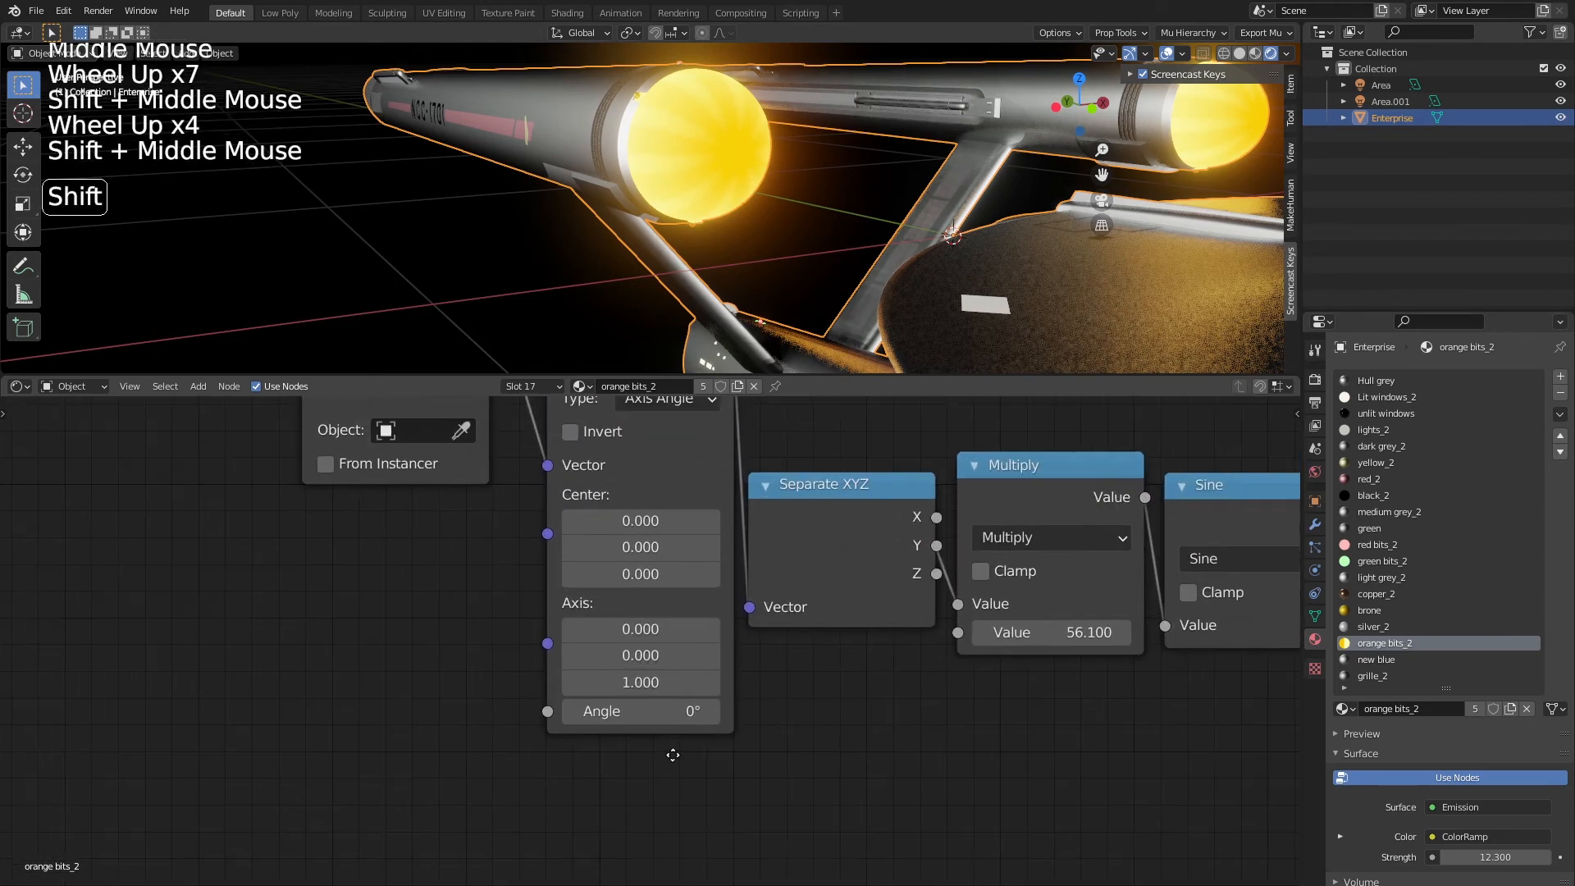
{"action": "right_click", "coordinate": [633, 713]}
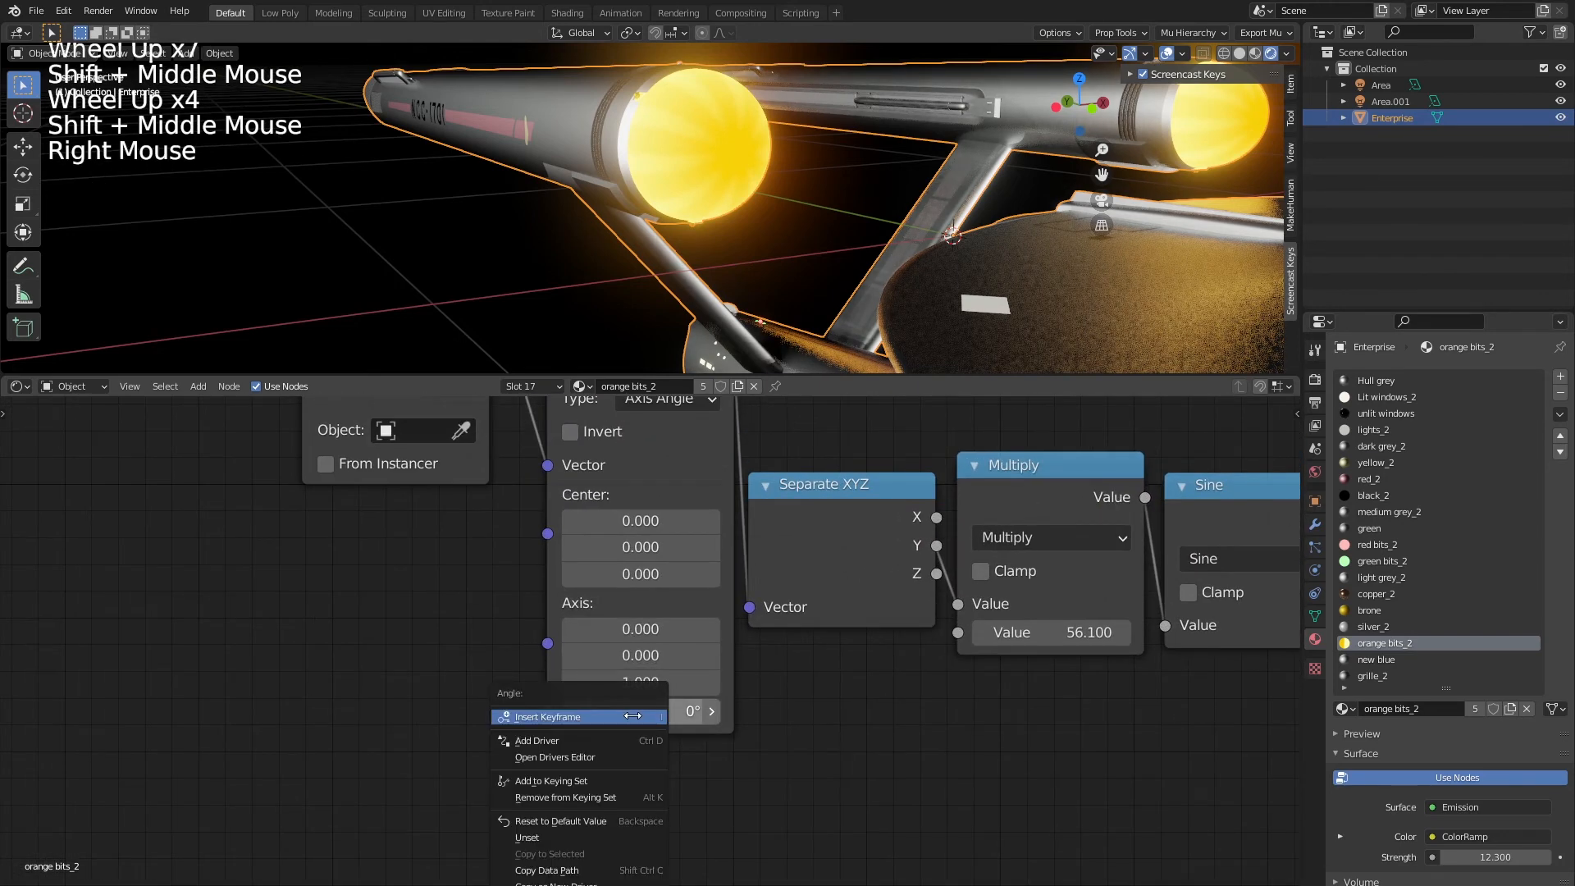
{"action": "left_click", "coordinate": [548, 740]}
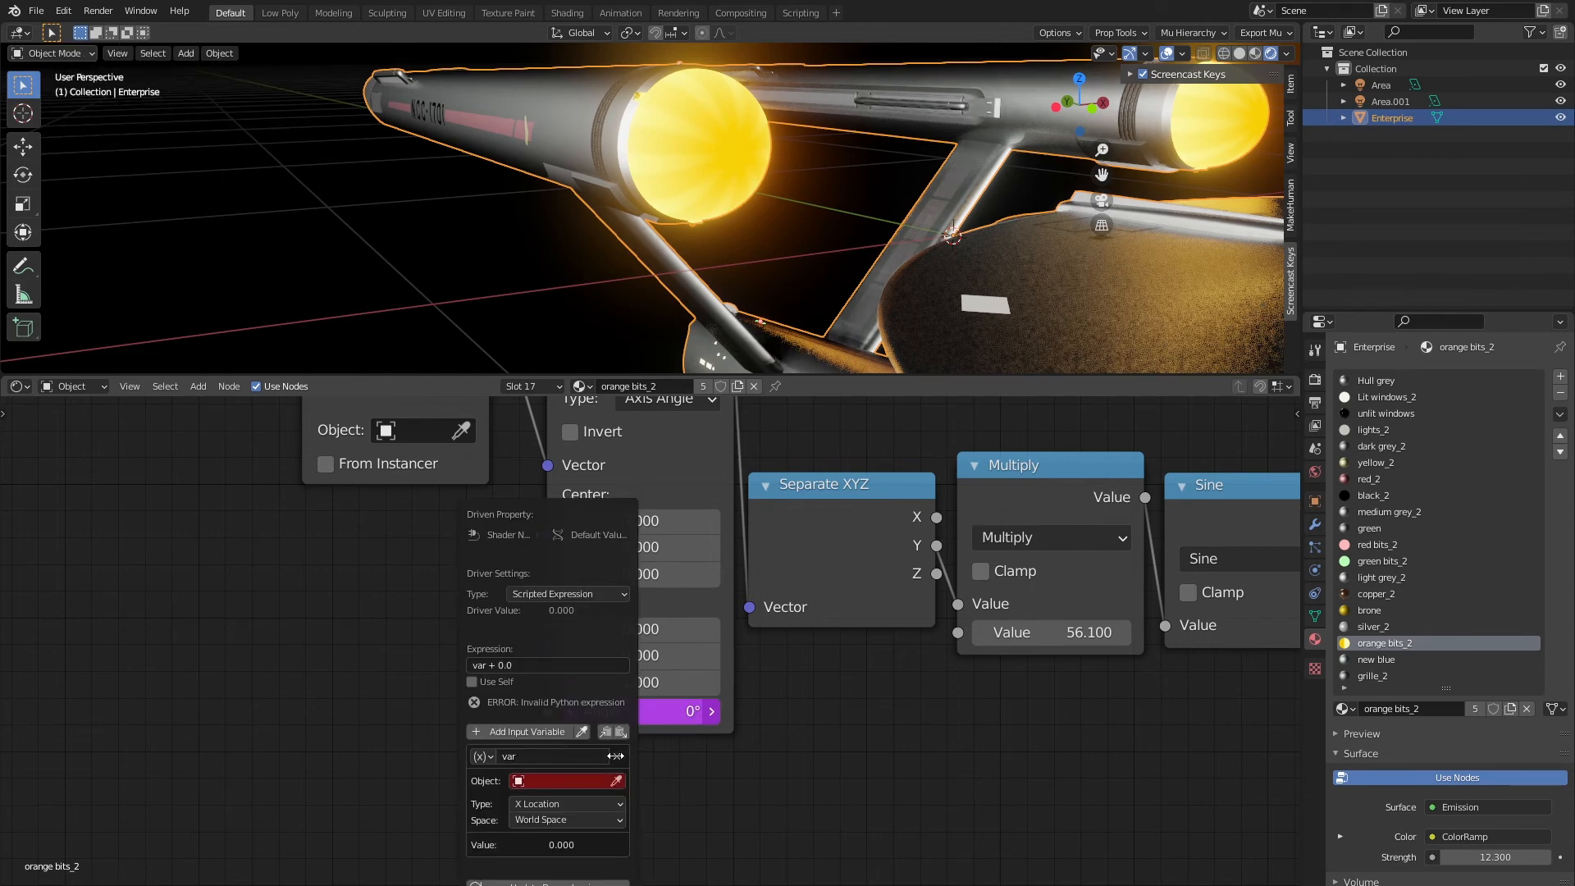
{"action": "left_click", "coordinate": [615, 755]}
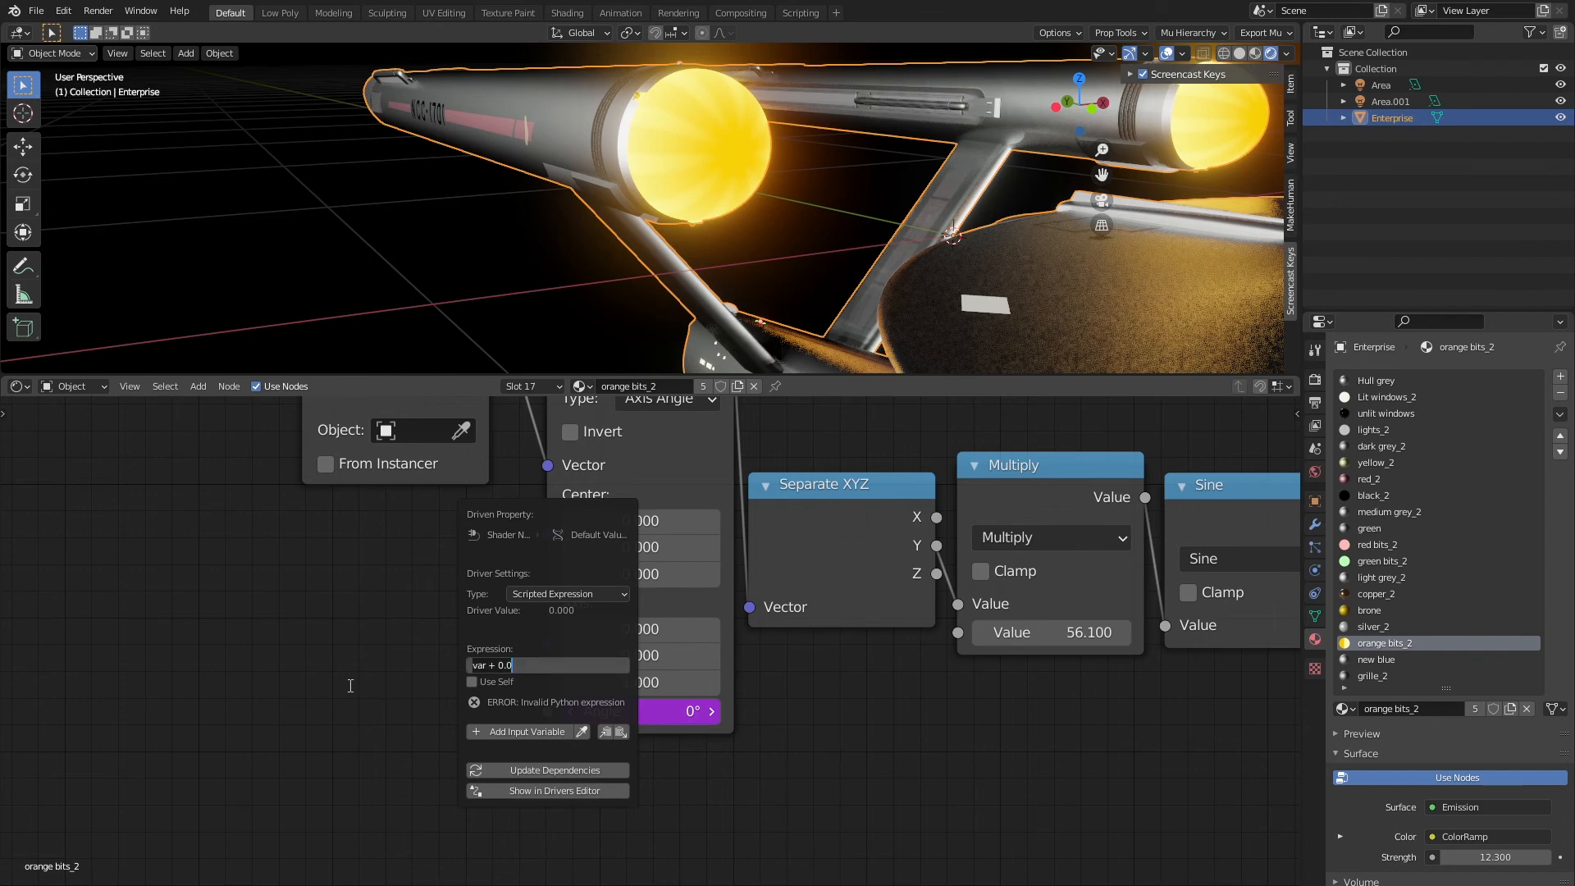
{"action": "key", "text": "BackSpace"}
{"action": "key", "text": "Return"}
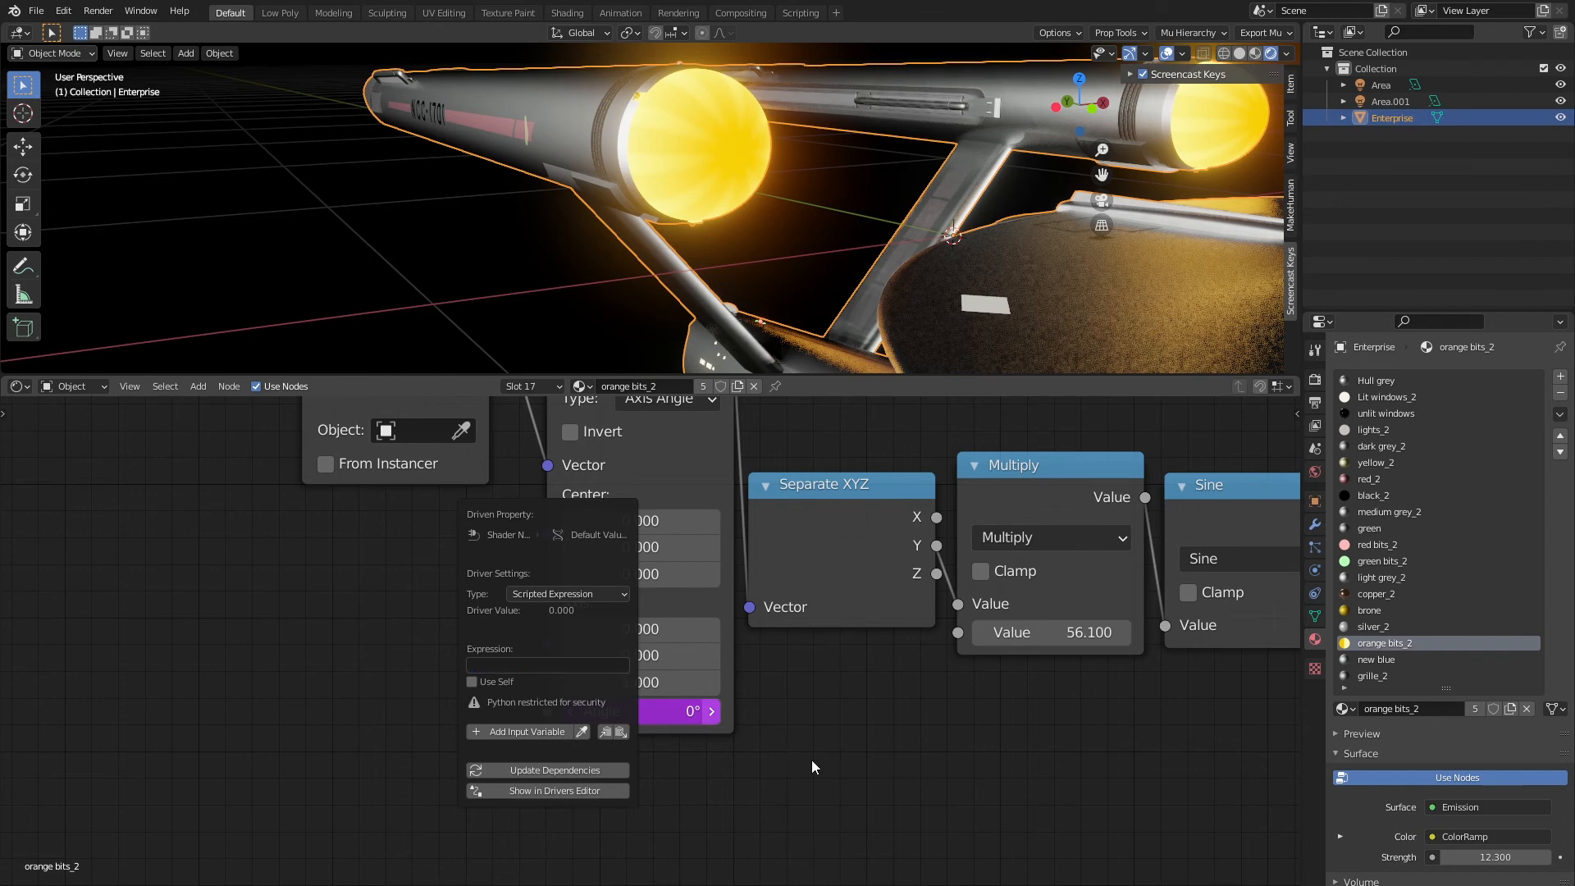
{"action": "left_click", "coordinate": [784, 790]}
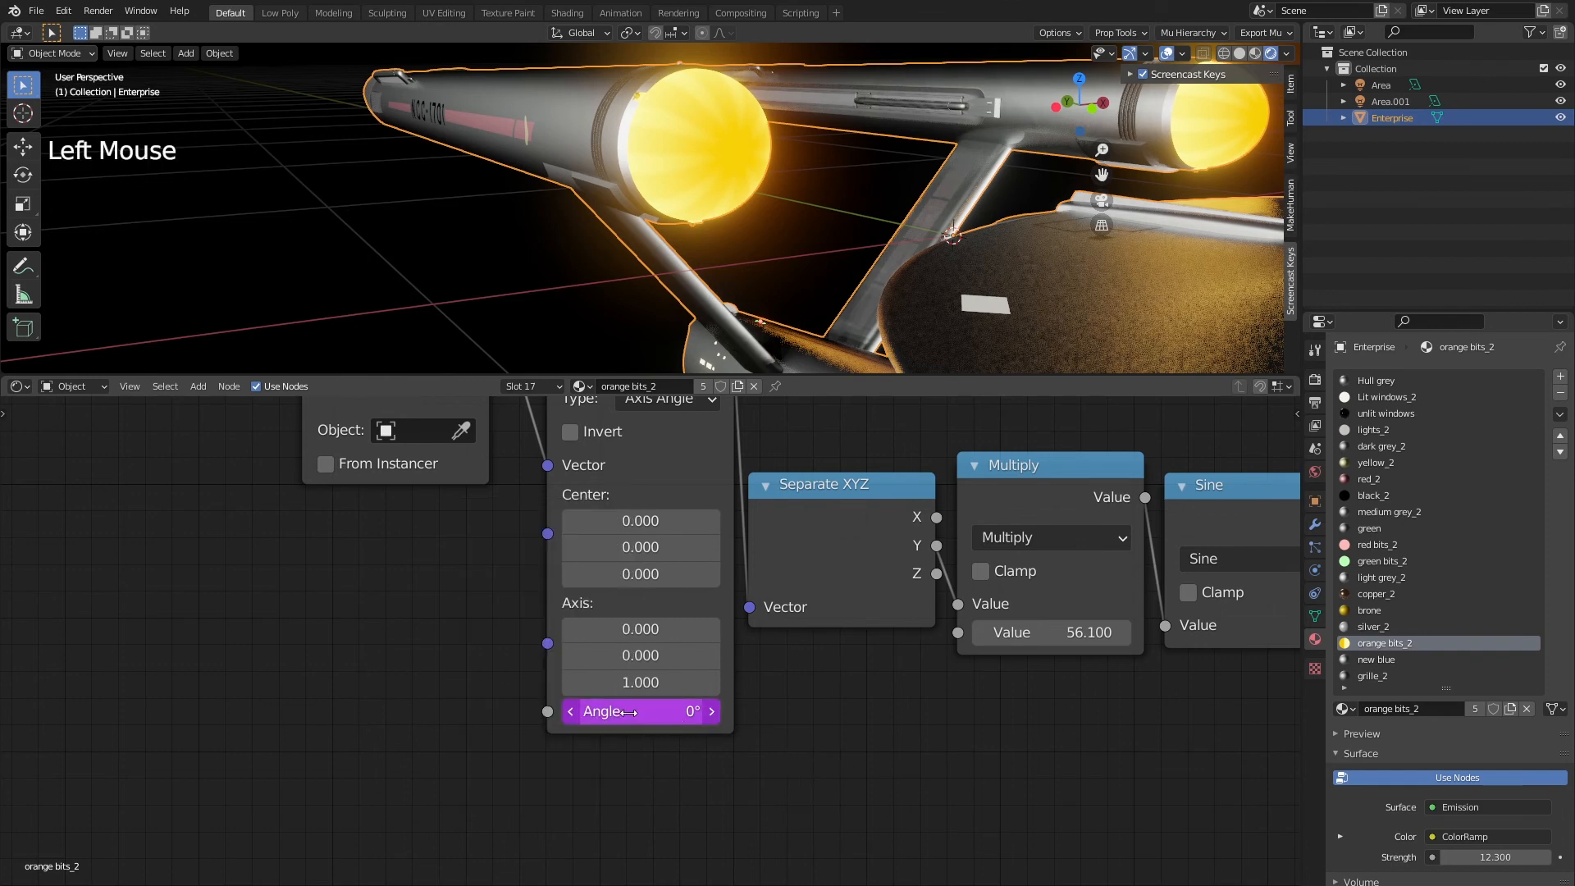
Drive the Vector Rotate node's Angle with the frame number and play the animation to watch the nacelle cap
{"action": "double_click", "coordinate": [630, 711]}
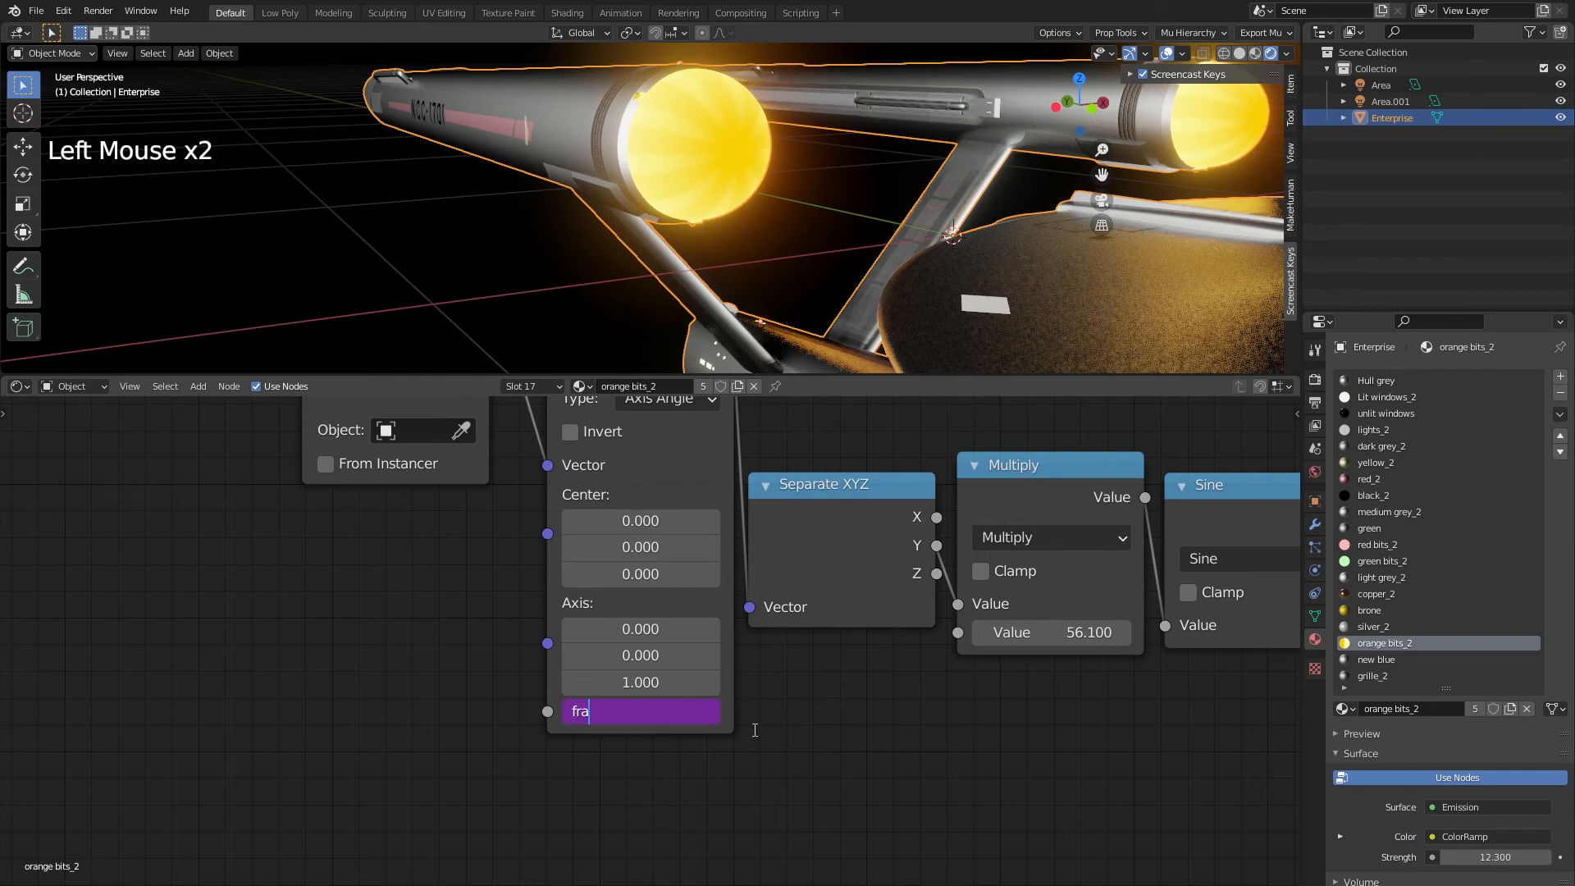
{"action": "key", "text": "Return"}
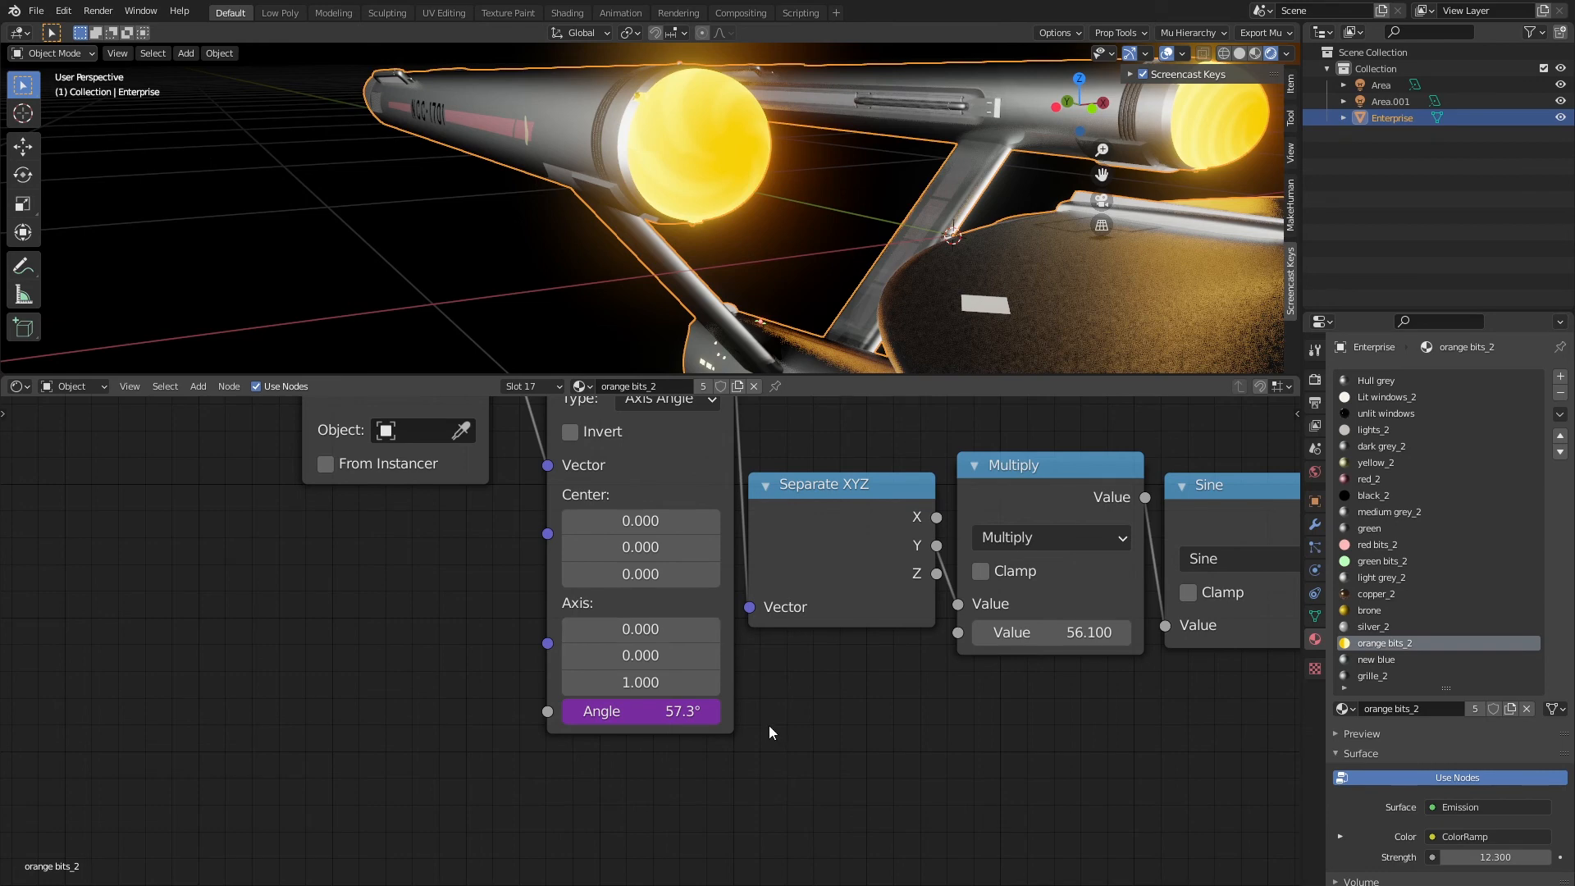
{"action": "key", "text": "space"}
{"action": "scroll", "coordinate": [731, 139], "scroll_direction": "up", "scroll_amount": 1}
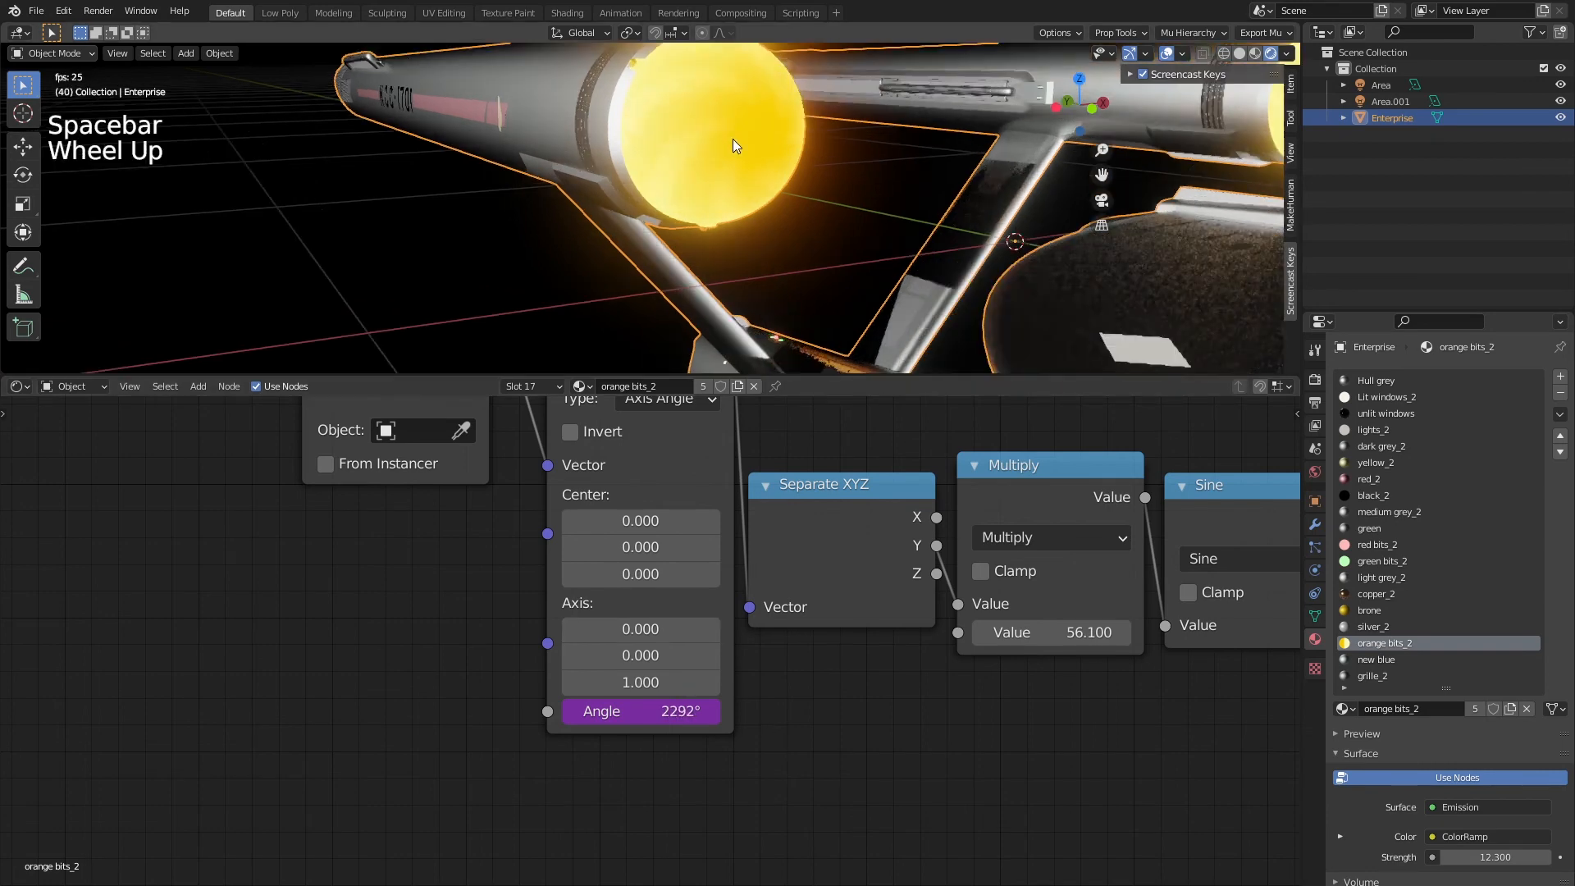
Stop the playback and slow the stripes by multiplying the frame number in the Vector Rotate Angle driver by a small decimal factor
{"action": "scroll", "coordinate": [731, 140], "scroll_direction": "down", "scroll_amount": 1}
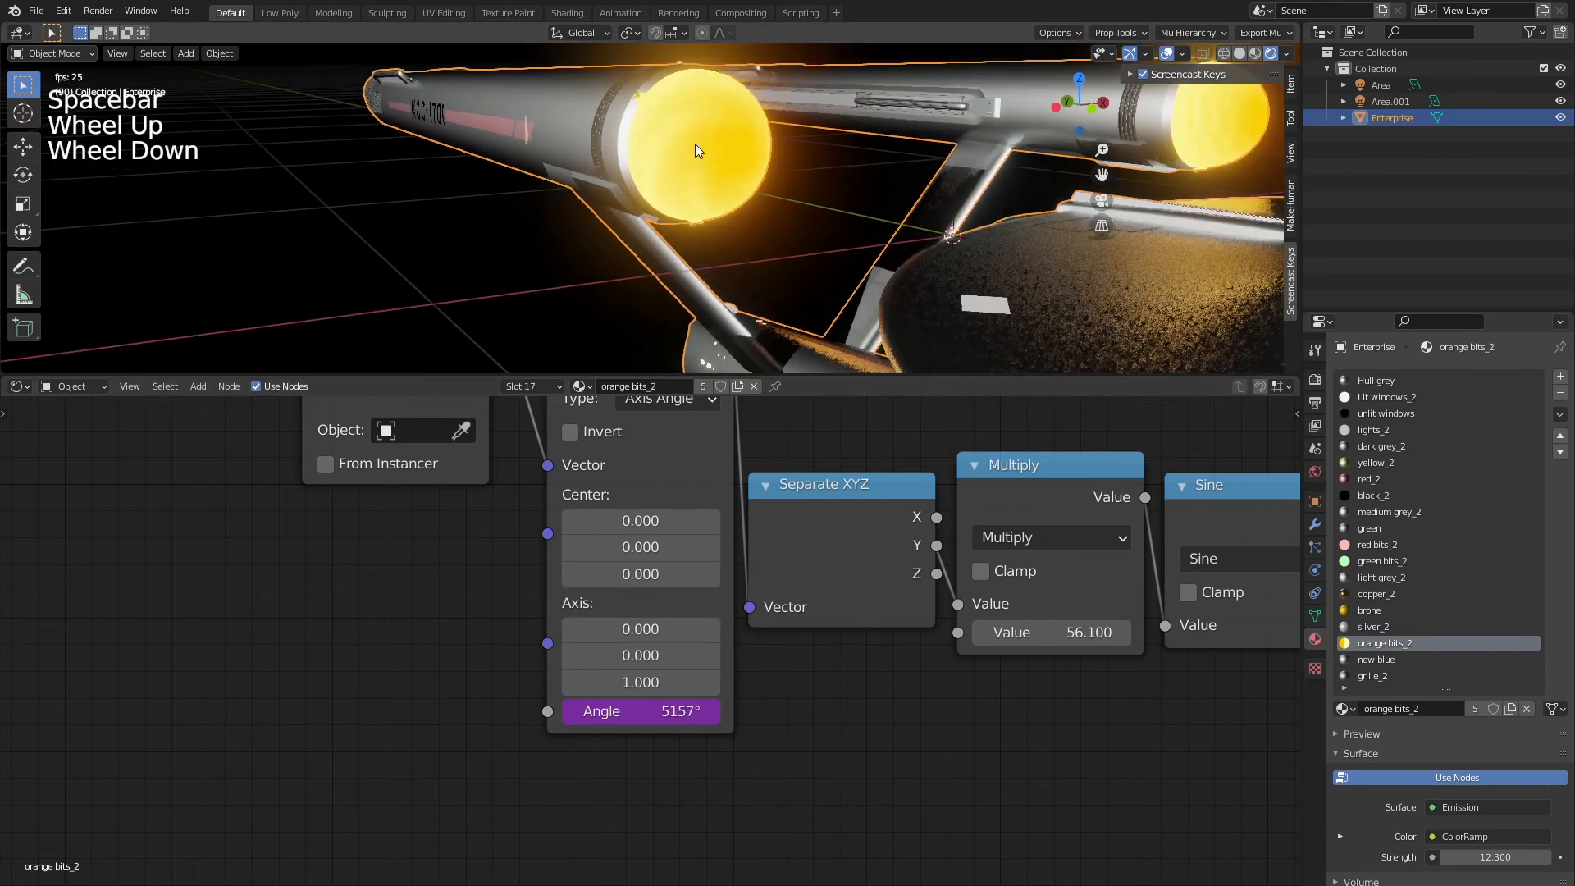
{"action": "scroll", "coordinate": [715, 174], "scroll_direction": "up", "scroll_amount": 1}
{"action": "scroll", "coordinate": [728, 192], "scroll_direction": "down", "scroll_amount": 1}
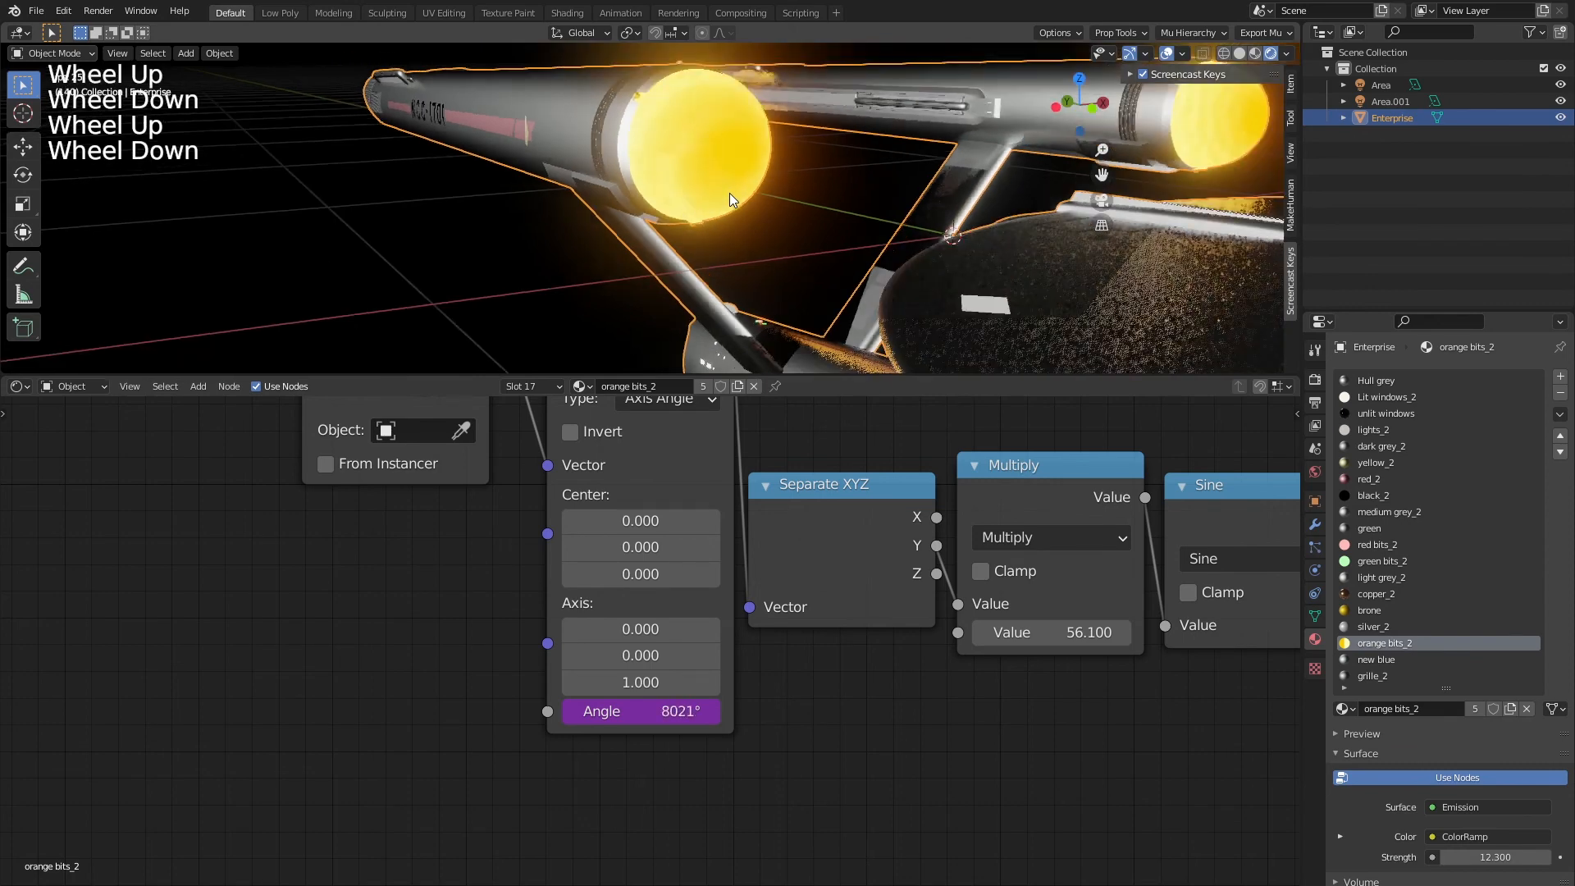
{"action": "key", "text": "space"}
{"action": "left_click", "coordinate": [571, 720]}
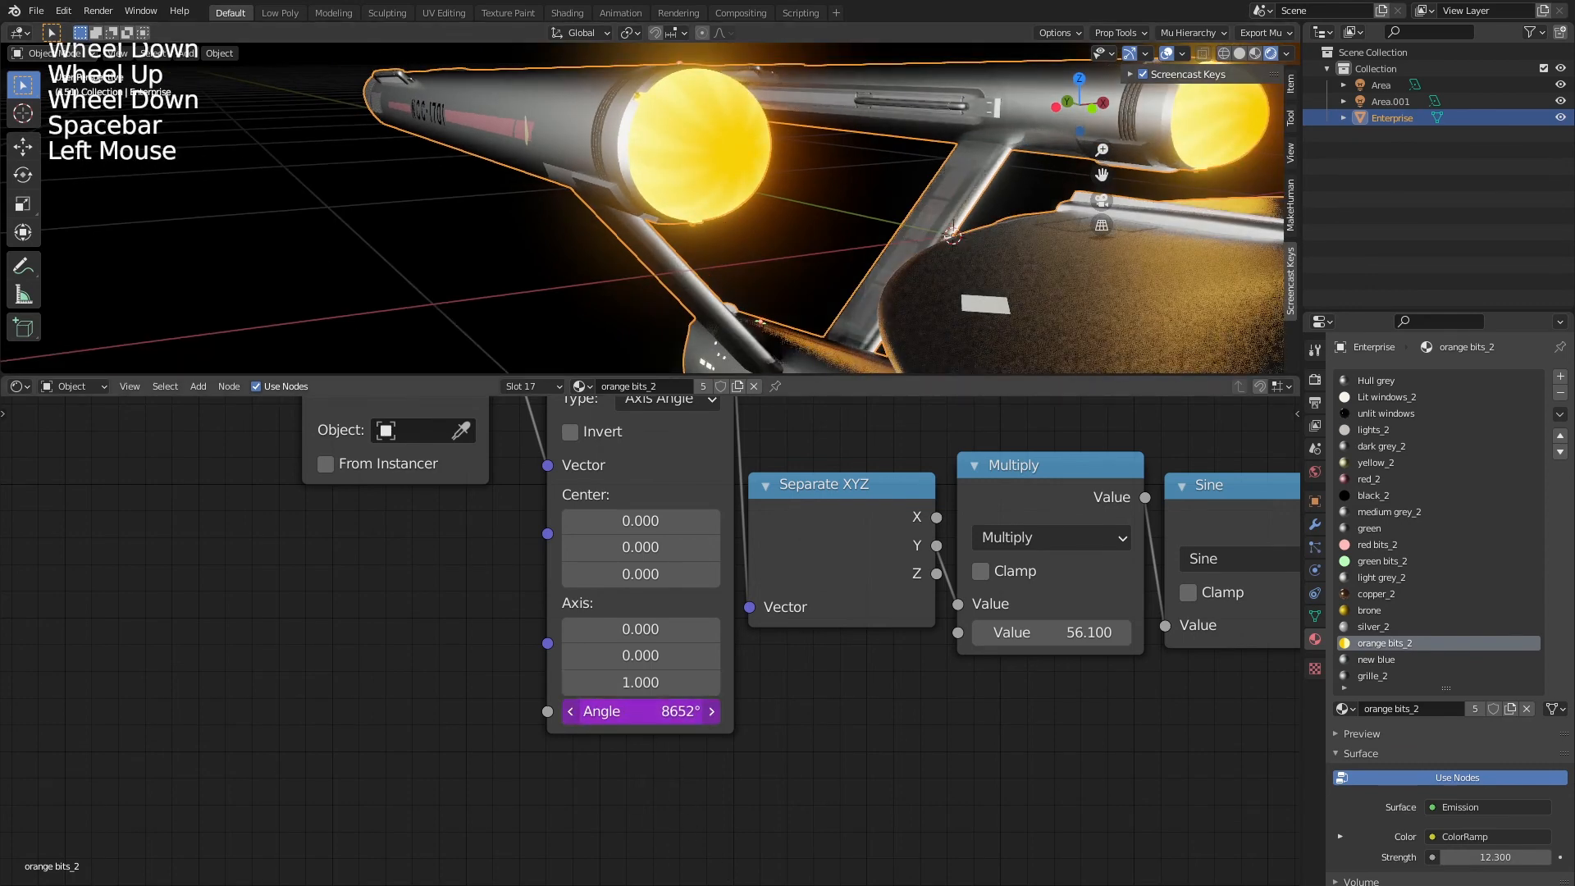
{"action": "type", "text": "frame *"}
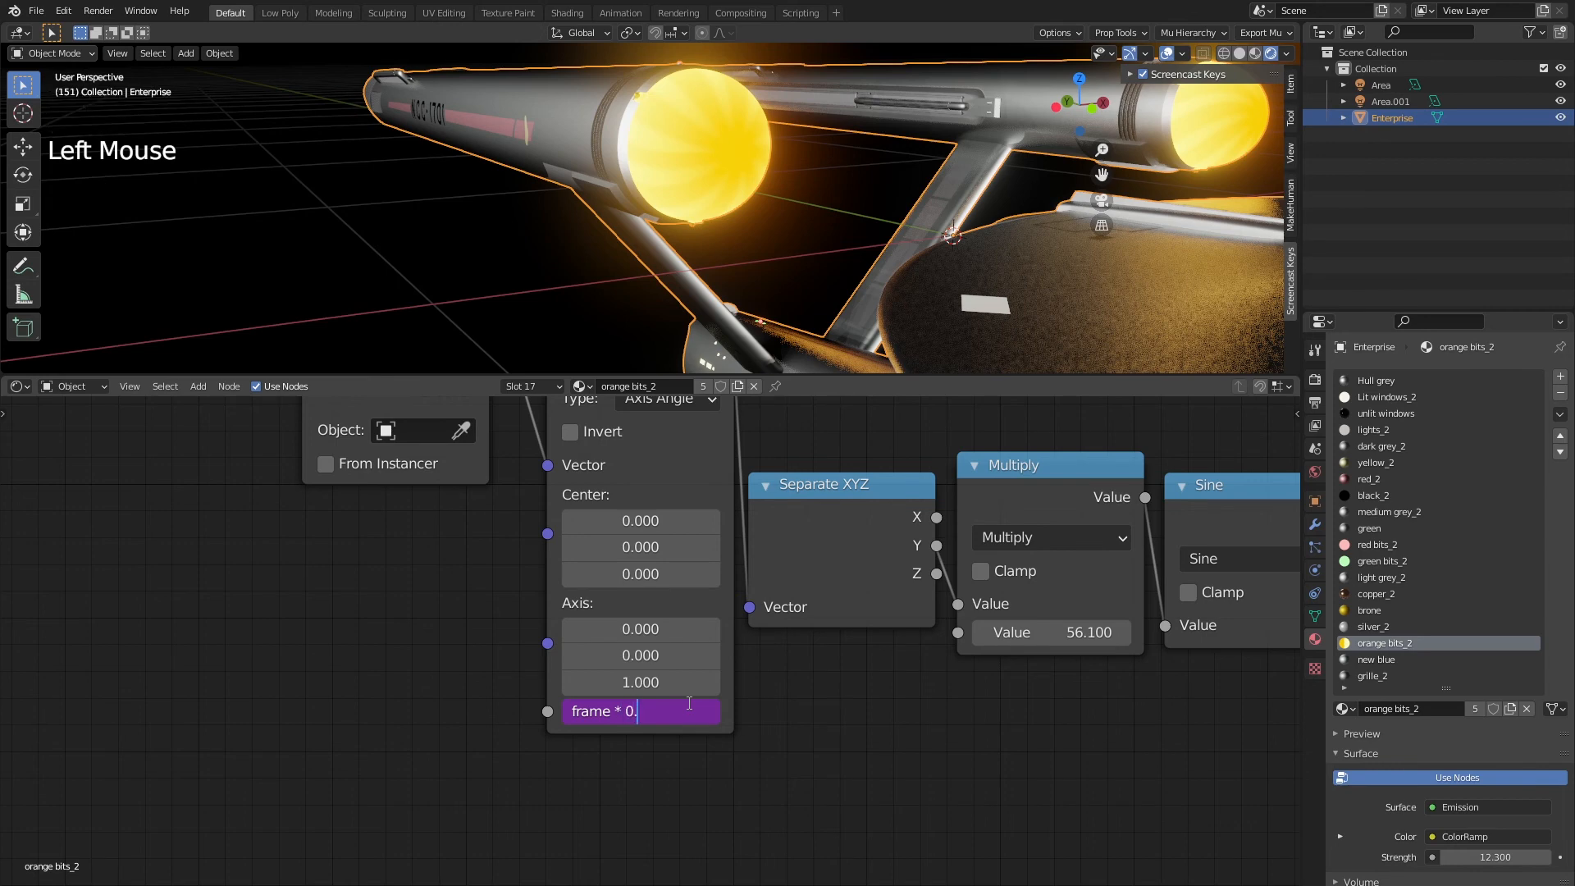
{"action": "key", "text": "Return"}
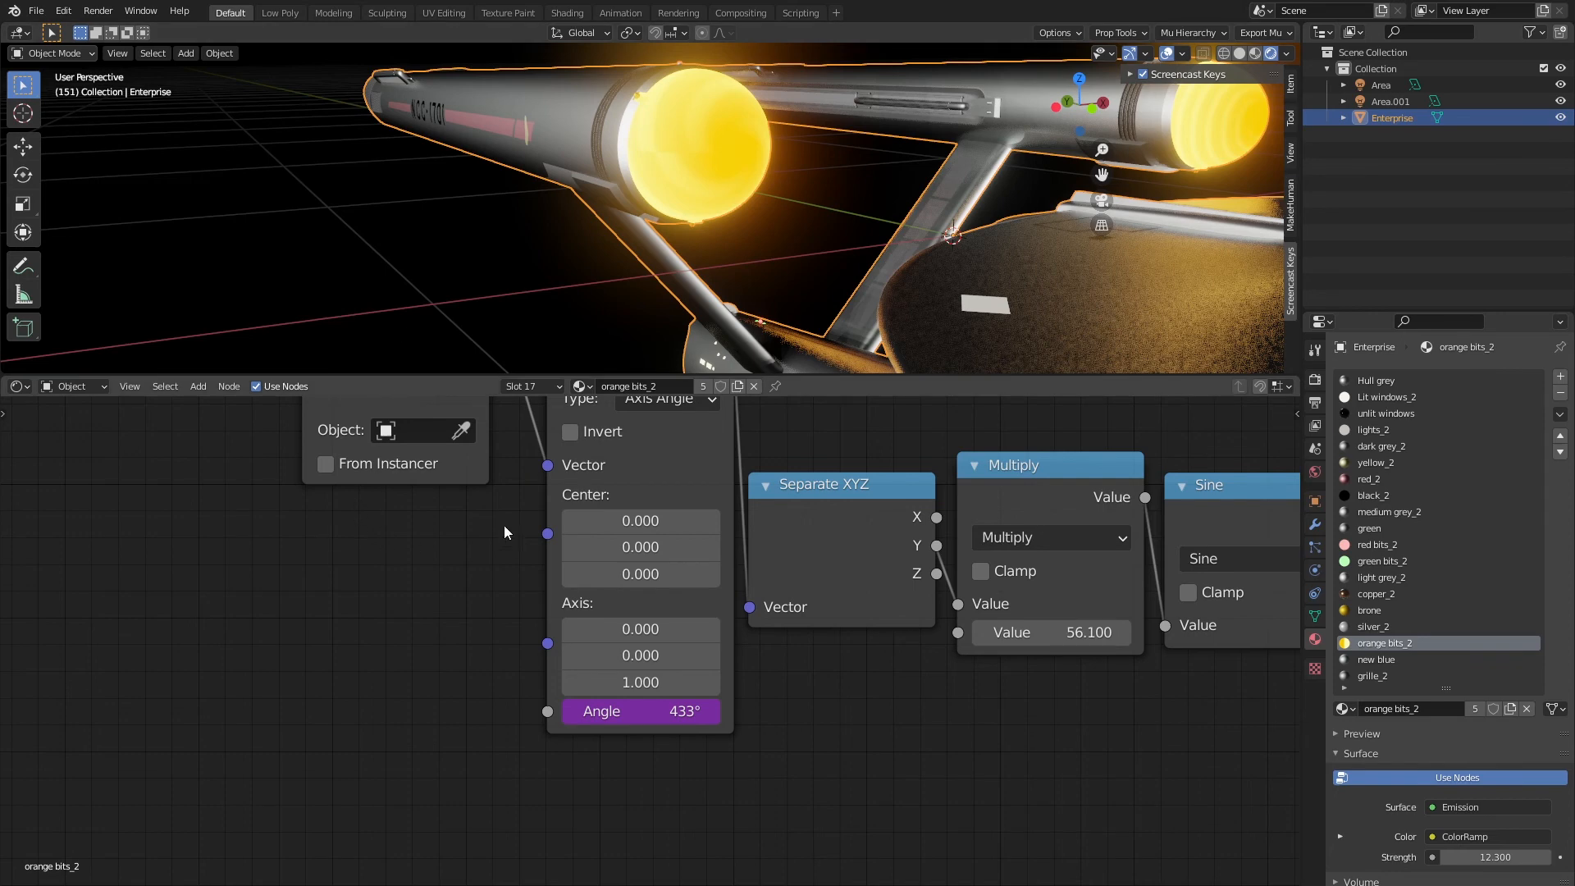
Play the animation and examine the rotating stripes on the nacelle caps from the front, the side and farther away
{"action": "key", "text": "space"}
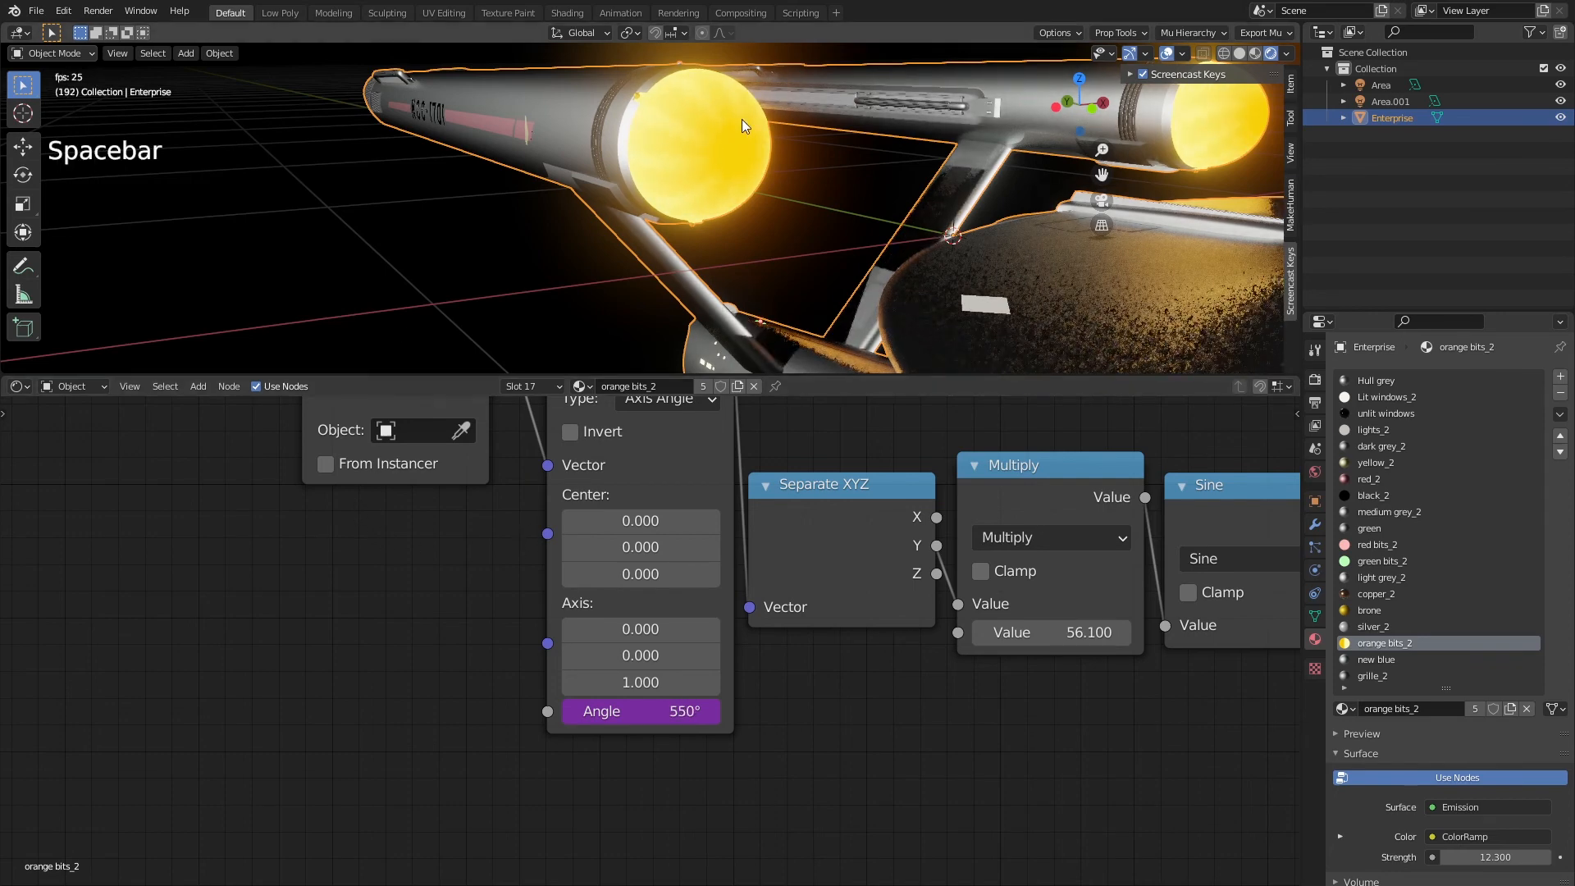
{"action": "middle_click_drag", "start_coordinate": [741, 120], "coordinate": [692, 180]}
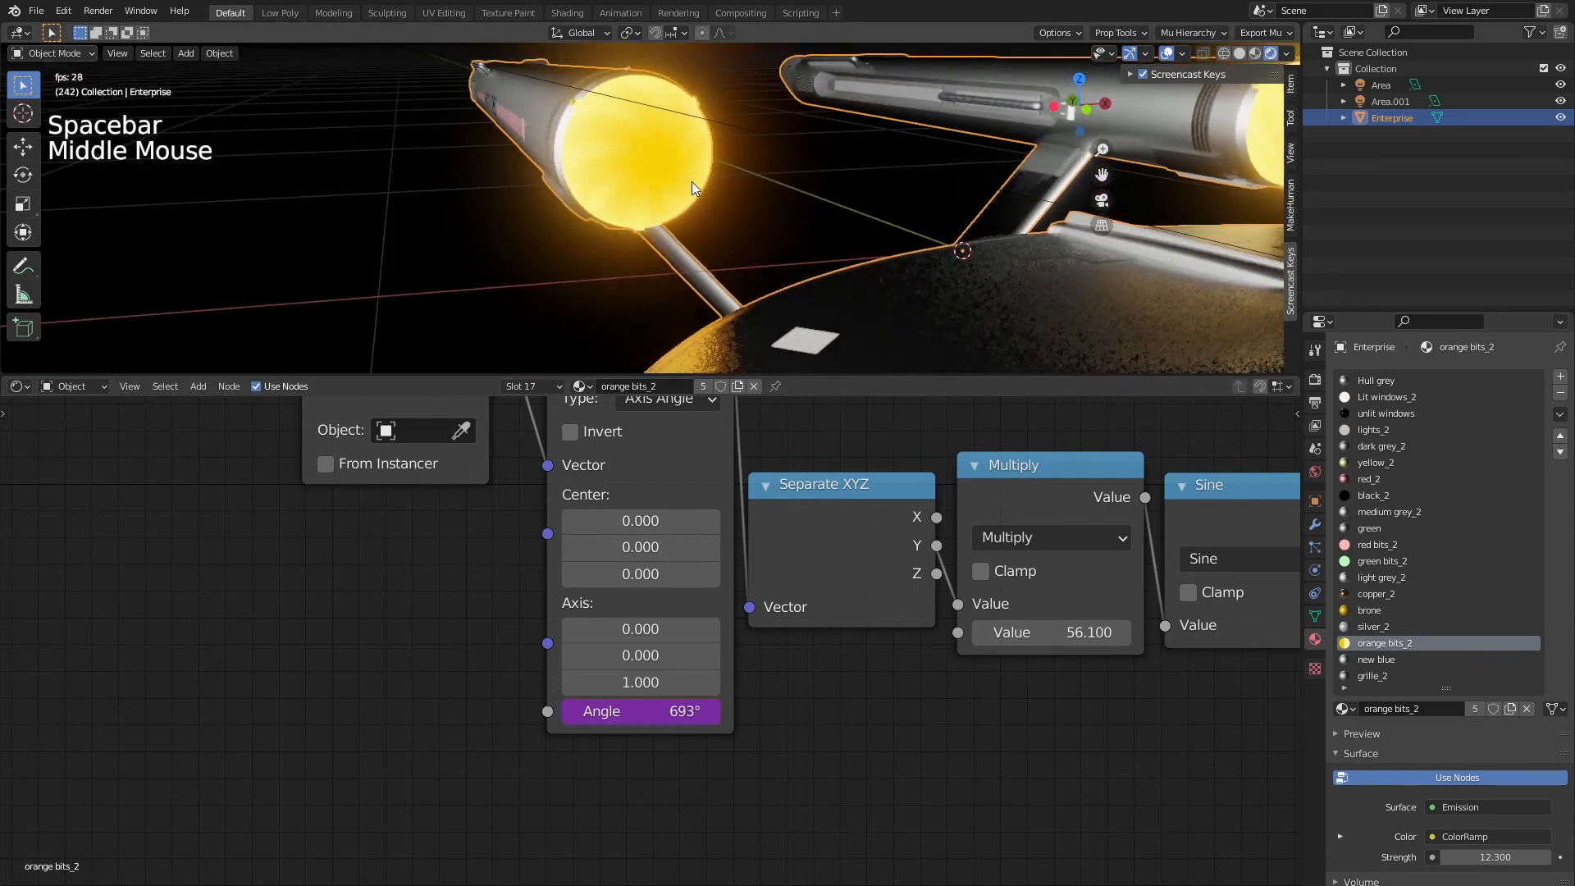
{"action": "scroll", "coordinate": [693, 213], "scroll_direction": "down", "scroll_amount": 7}
{"action": "middle_click_drag", "start_coordinate": [712, 253], "coordinate": [656, 246]}
{"action": "scroll", "coordinate": [911, 244], "scroll_direction": "up", "scroll_amount": 4}
{"action": "middle_click_drag", "start_coordinate": [908, 237], "coordinate": [887, 243]}
{"action": "scroll", "coordinate": [884, 242], "scroll_direction": "up", "scroll_amount": 1}
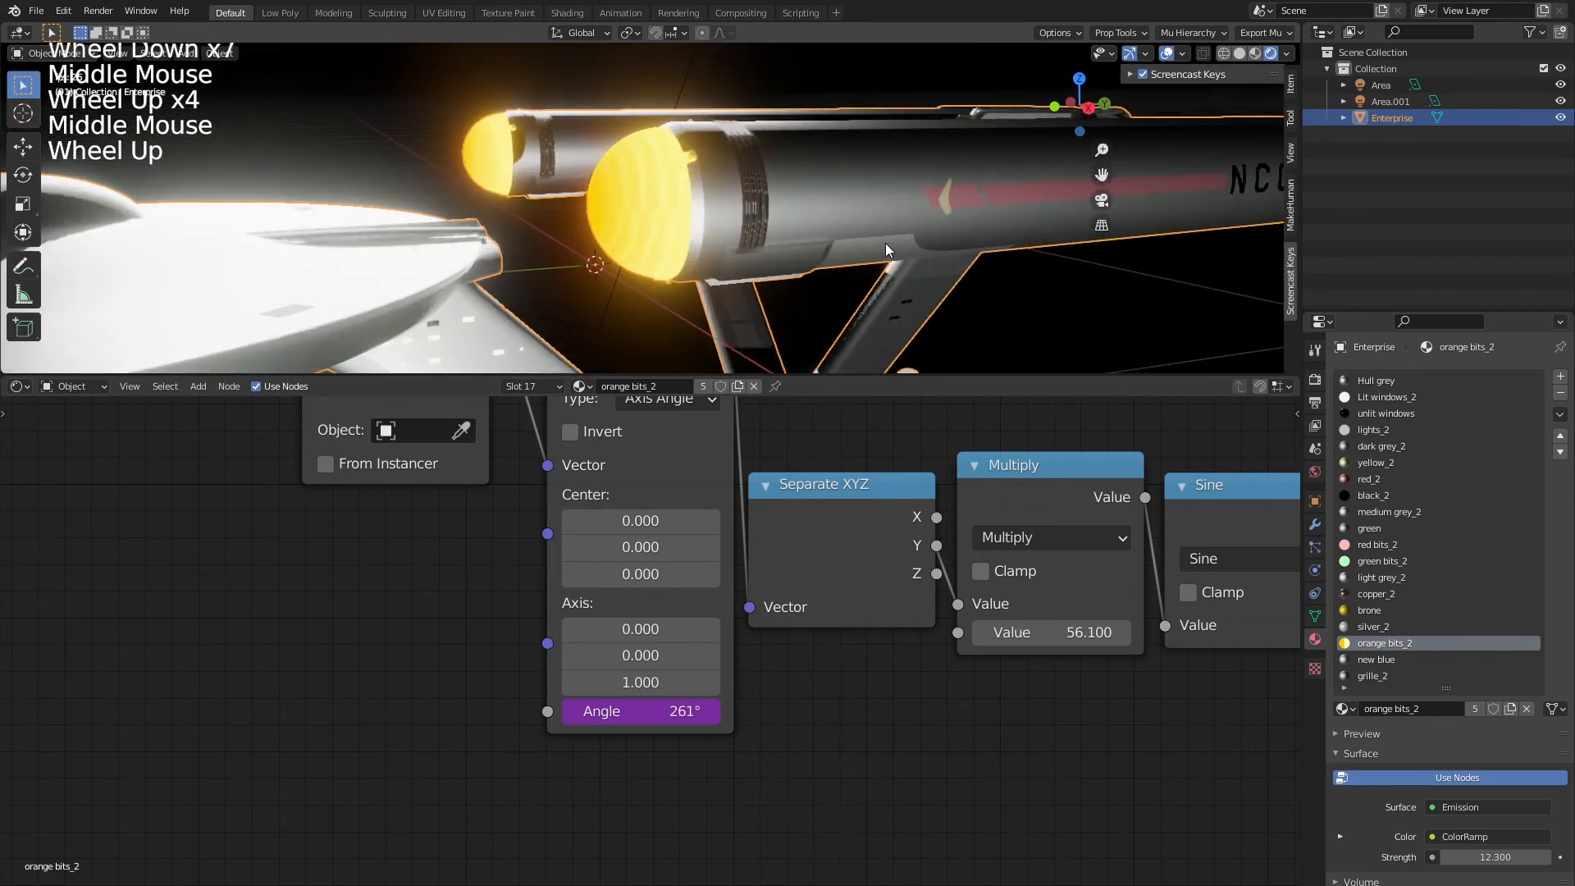
{"action": "scroll", "coordinate": [855, 252], "scroll_direction": "down", "scroll_amount": 7}
{"action": "middle_click_drag", "start_coordinate": [692, 282], "coordinate": [456, 286]}
{"action": "key", "text": "shift"}
{"action": "scroll", "coordinate": [676, 219], "scroll_direction": "up", "scroll_amount": 5}
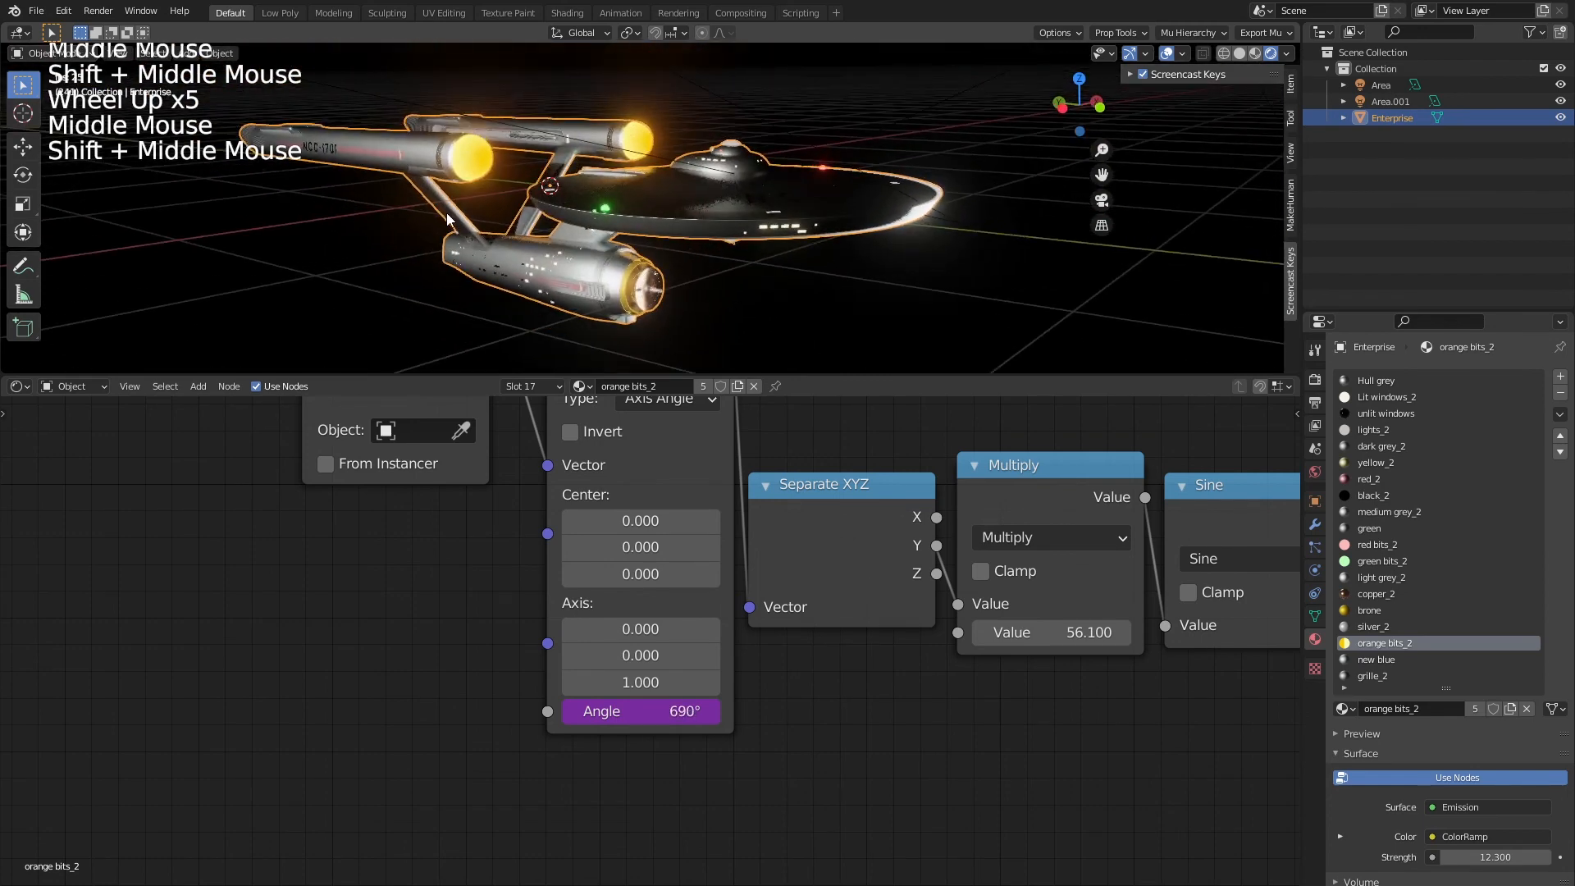
{"action": "middle_click_drag", "start_coordinate": [446, 213], "coordinate": [697, 203]}
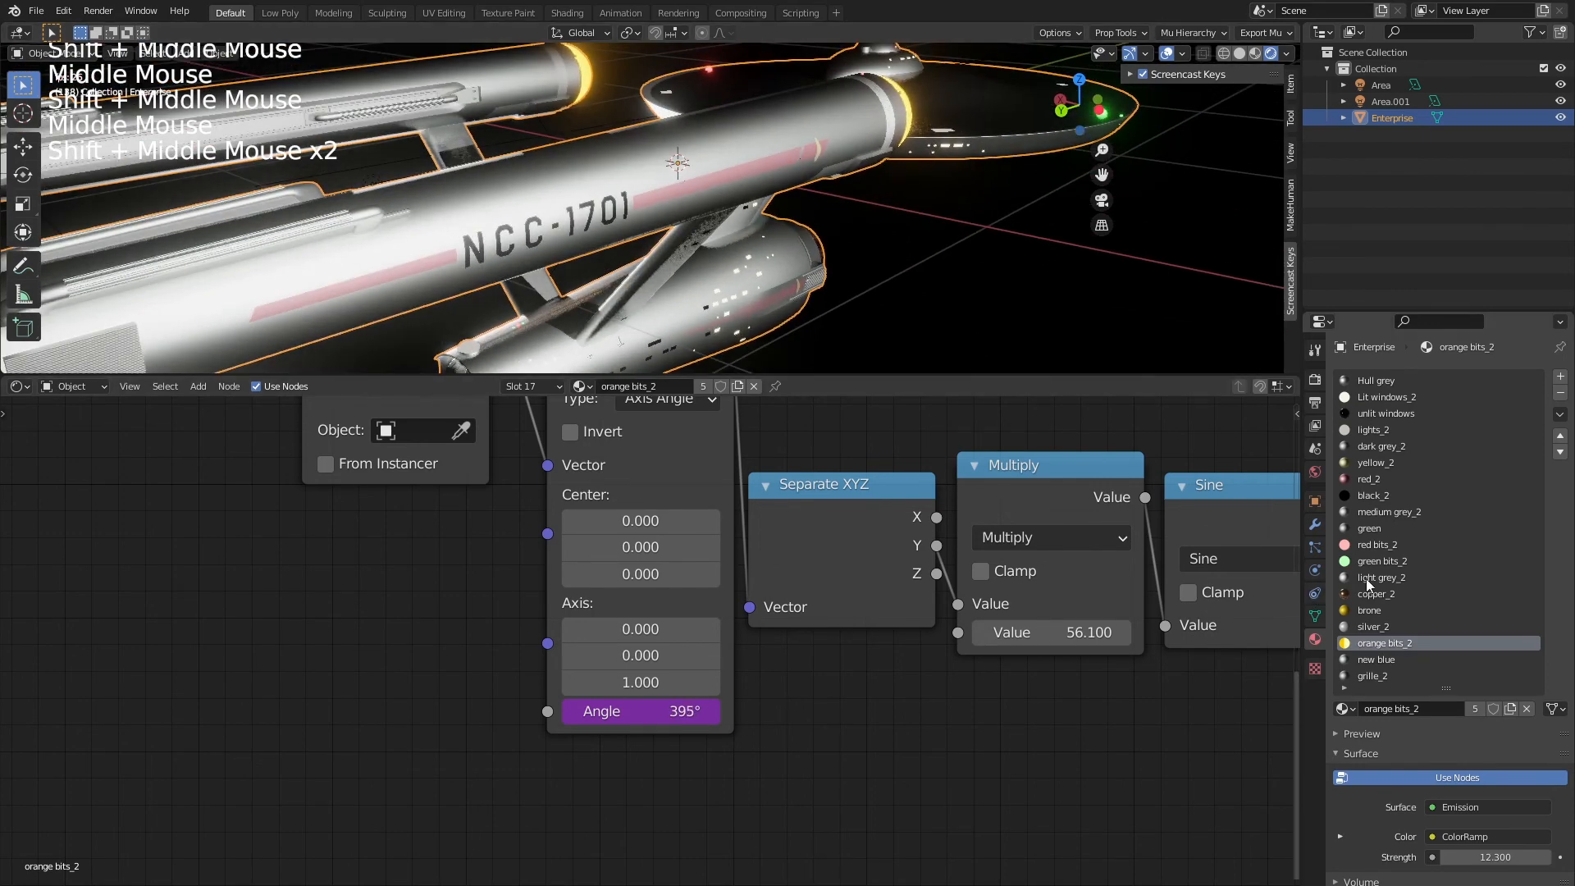
Raise the saturation of the red_2 material's Base Color for a stronger red on the nacelle stripes, and deselect the ship
{"action": "left_click", "coordinate": [1391, 477]}
{"action": "scroll", "coordinate": [869, 501], "scroll_direction": "down", "scroll_amount": 6}
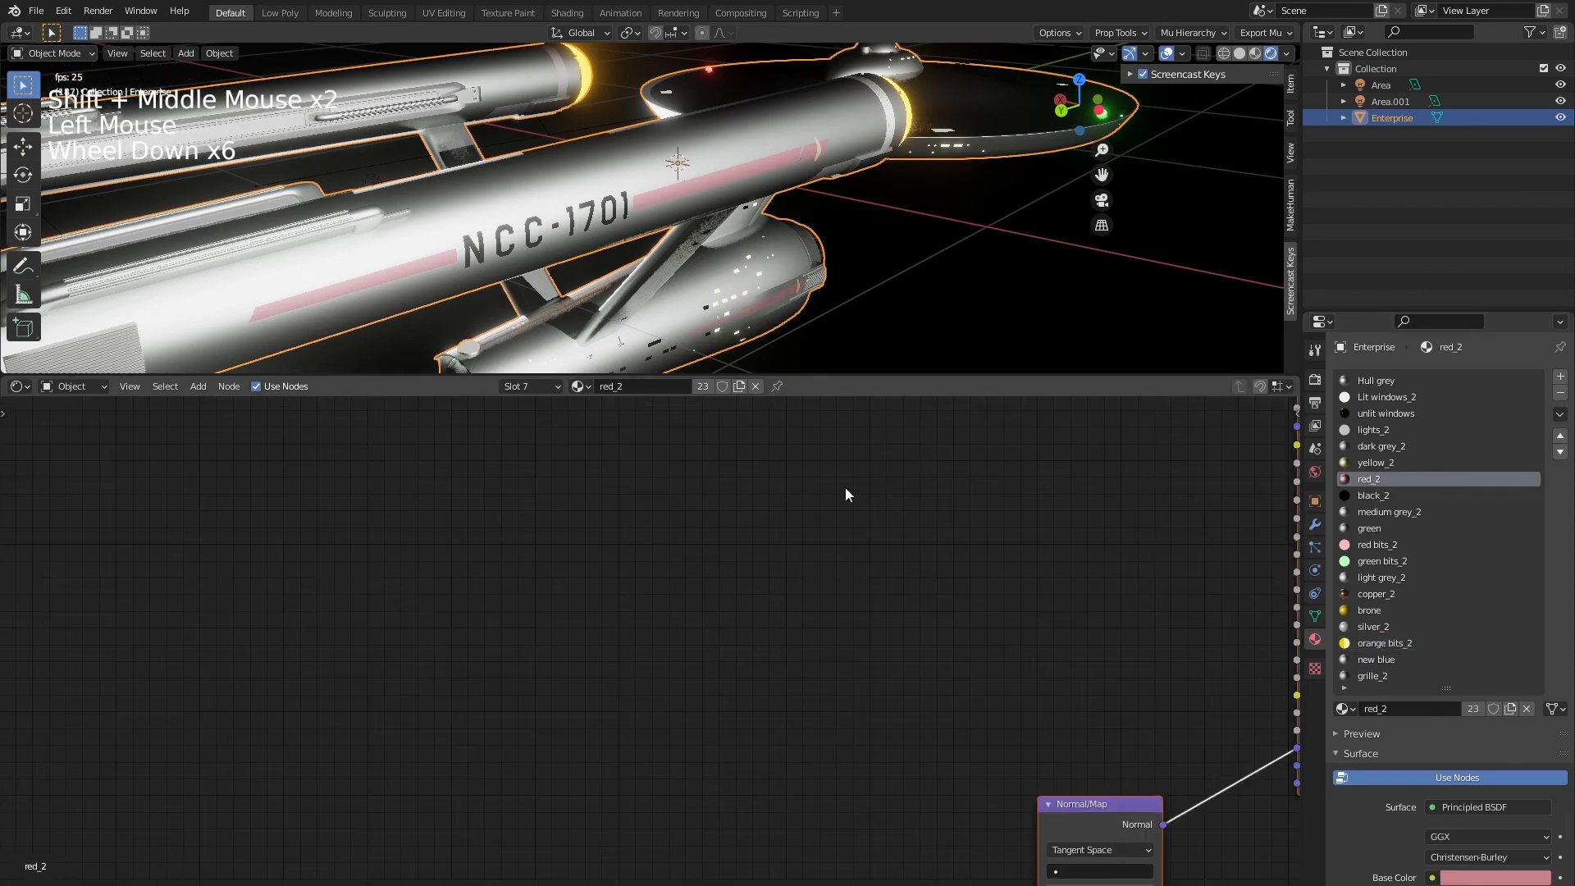
{"action": "middle_click_drag", "start_coordinate": [844, 487], "coordinate": [524, 766]}
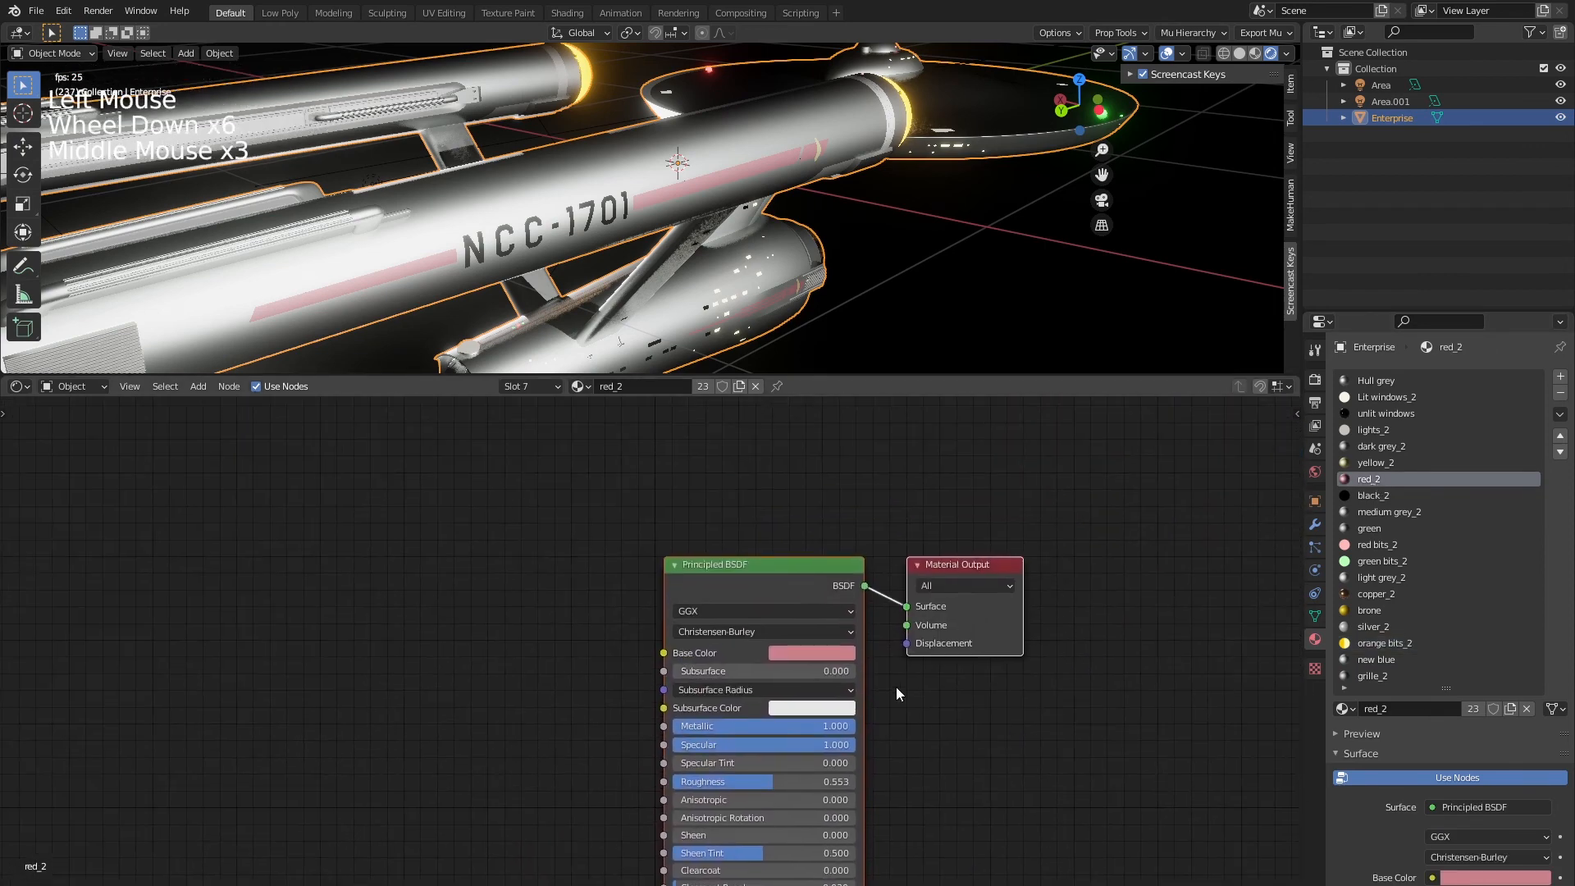
{"action": "left_click", "coordinate": [818, 651]}
{"action": "left_click", "coordinate": [834, 656]}
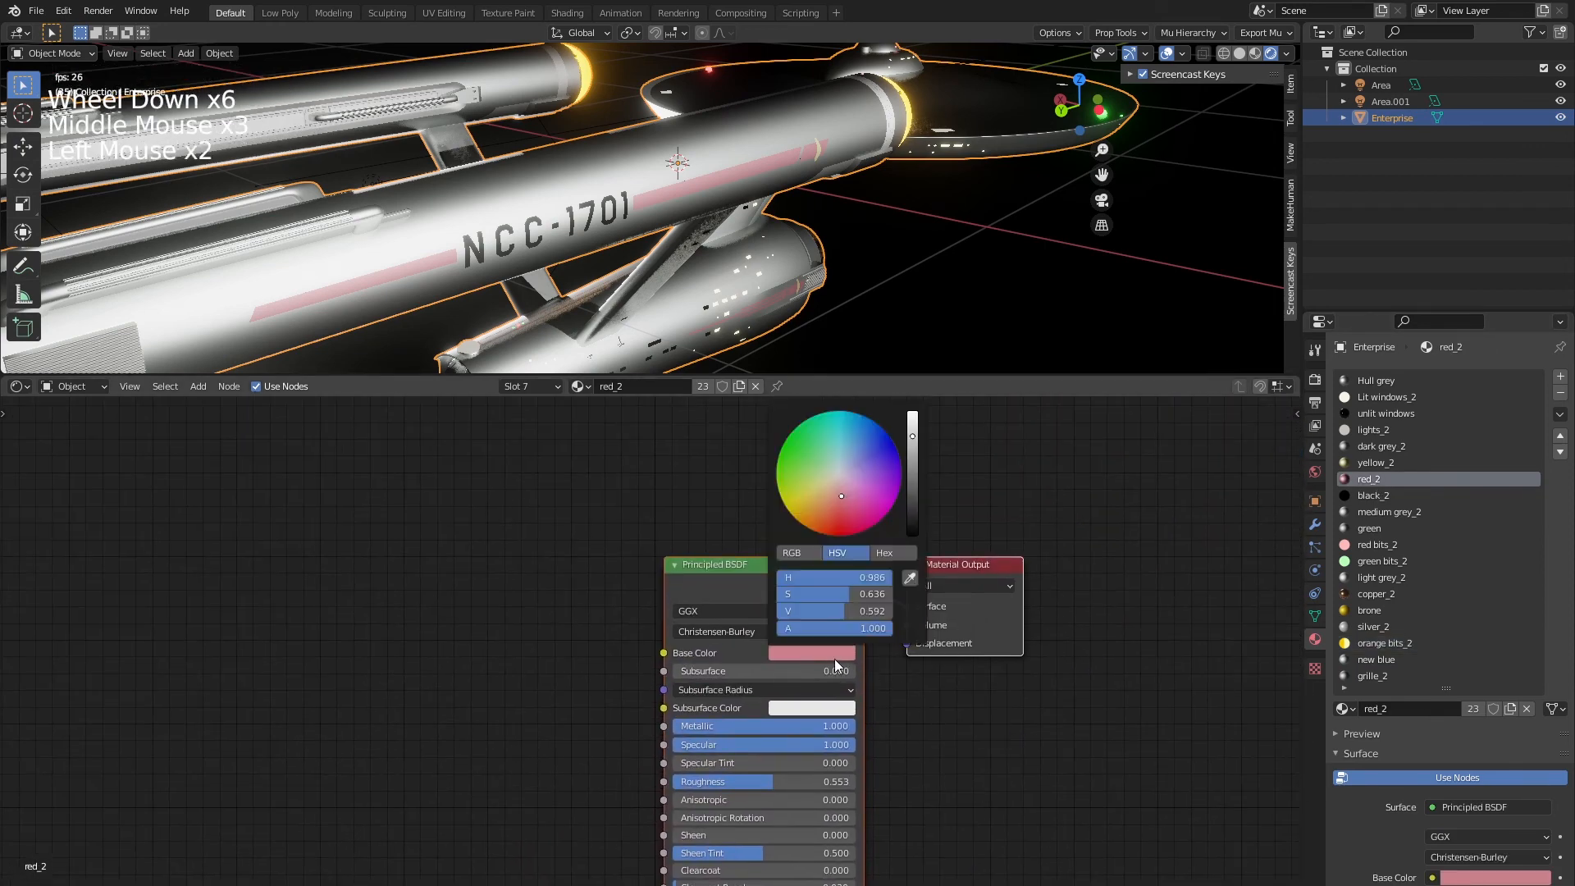
{"action": "left_click_drag", "start_coordinate": [855, 593], "coordinate": [869, 593]}
{"action": "left_click", "coordinate": [877, 315]}
Enlarge the 3D viewport, inspect the whole ship from several angles with the animation running, and stop the playback over the saucer
{"action": "middle_click_drag", "start_coordinate": [878, 314], "coordinate": [874, 204]}
{"action": "scroll", "coordinate": [894, 309], "scroll_direction": "down", "scroll_amount": 3}
{"action": "scroll", "coordinate": [705, 272], "scroll_direction": "up", "scroll_amount": 5}
{"action": "middle_click_drag", "start_coordinate": [706, 272], "coordinate": [812, 295], "text": "shift"}
{"action": "middle_click_drag", "start_coordinate": [812, 296], "coordinate": [751, 287], "text": "shift"}
{"action": "scroll", "coordinate": [740, 253], "scroll_direction": "down", "scroll_amount": 5}
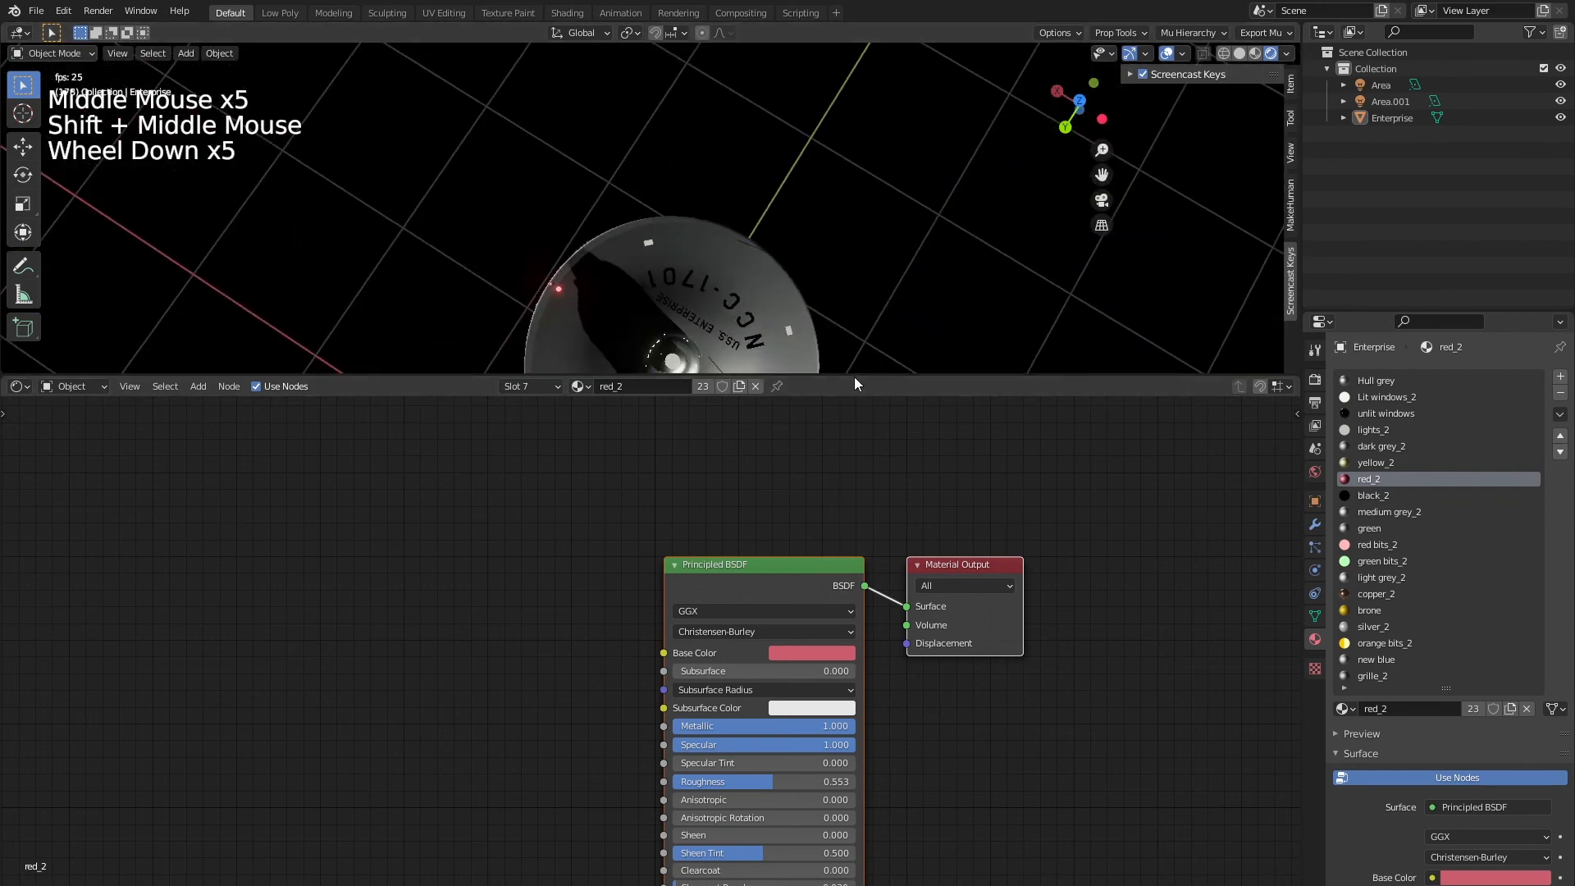
{"action": "left_click_drag", "start_coordinate": [854, 377], "coordinate": [820, 771]}
{"action": "middle_click_drag", "start_coordinate": [787, 705], "coordinate": [595, 402]}
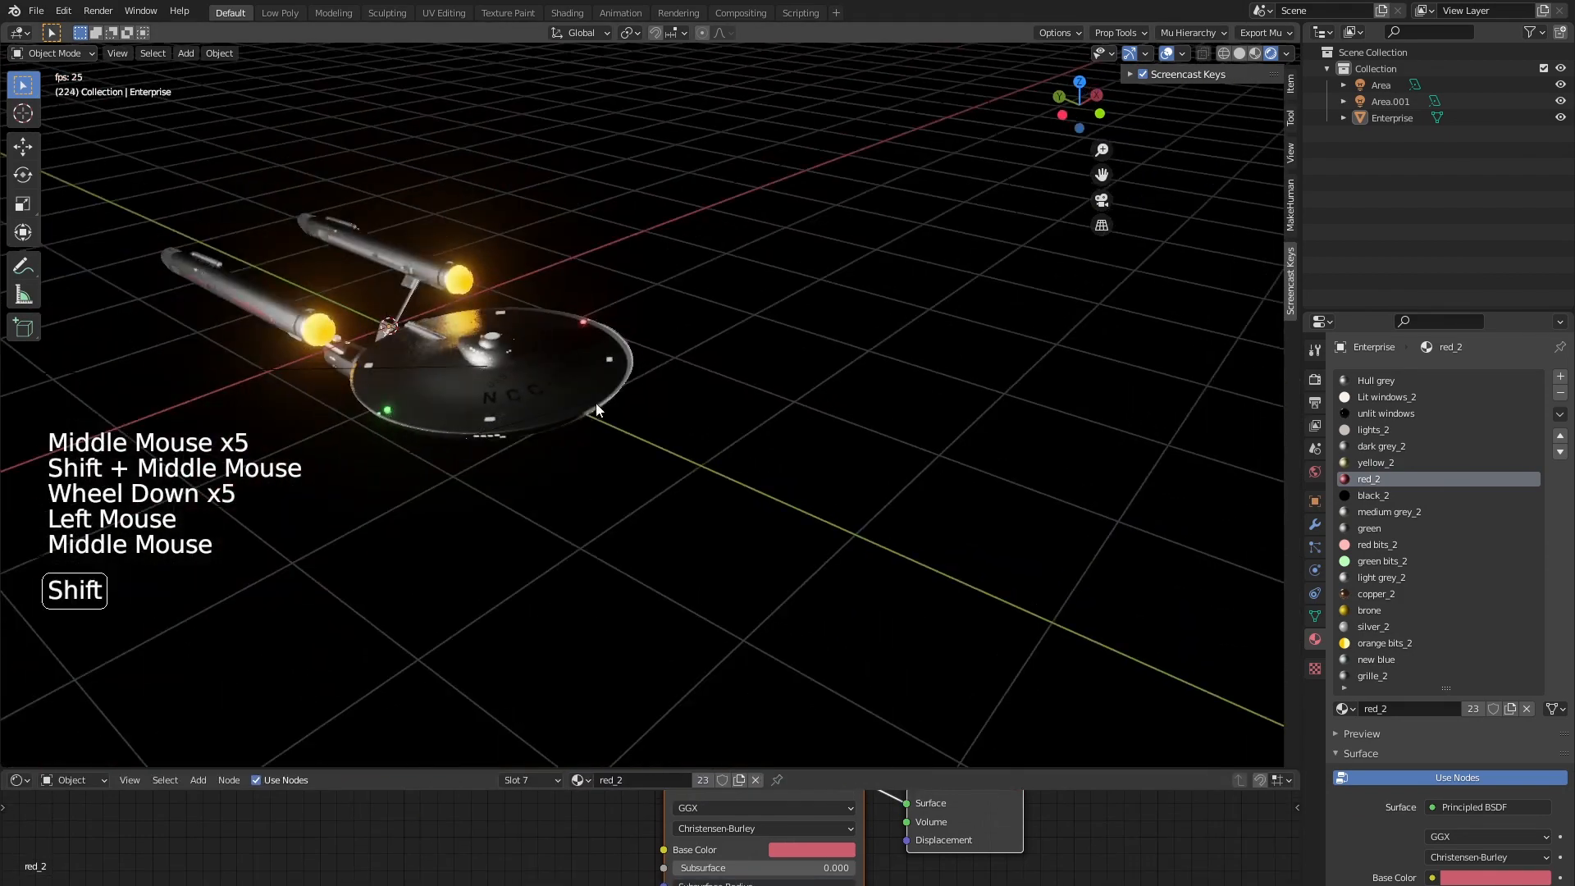
{"action": "scroll", "coordinate": [829, 371], "scroll_direction": "up", "scroll_amount": 4}
{"action": "middle_click_drag", "start_coordinate": [829, 371], "coordinate": [765, 396], "text": "shift"}
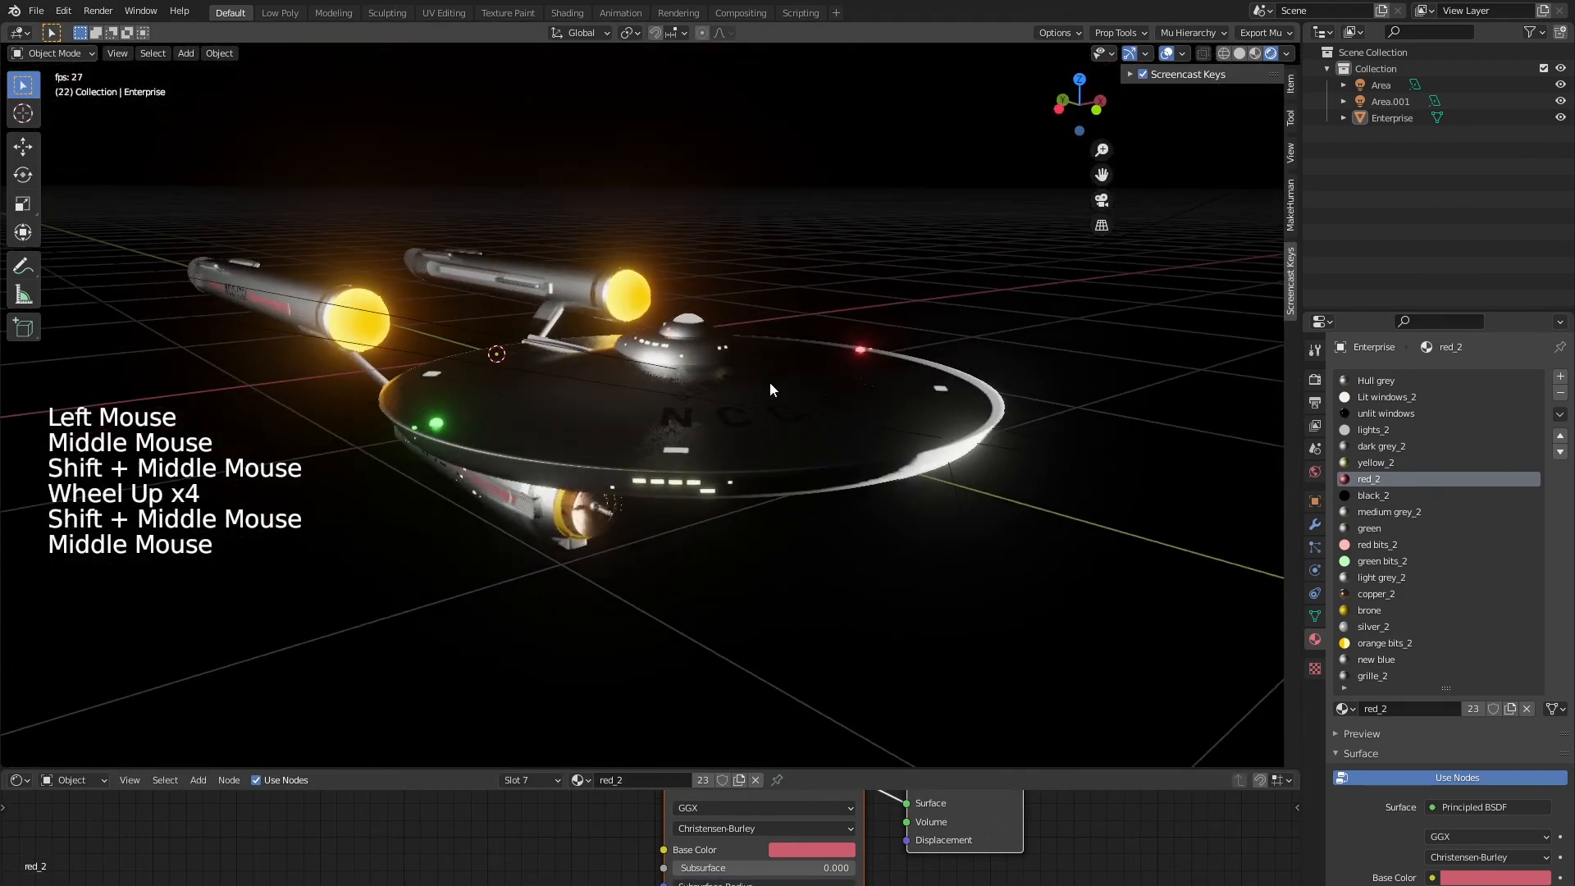
{"action": "scroll", "coordinate": [775, 368], "scroll_direction": "up", "scroll_amount": 2, "text": "shift"}
{"action": "scroll", "coordinate": [773, 369], "scroll_direction": "up", "scroll_amount": 2}
{"action": "key", "text": "space"}
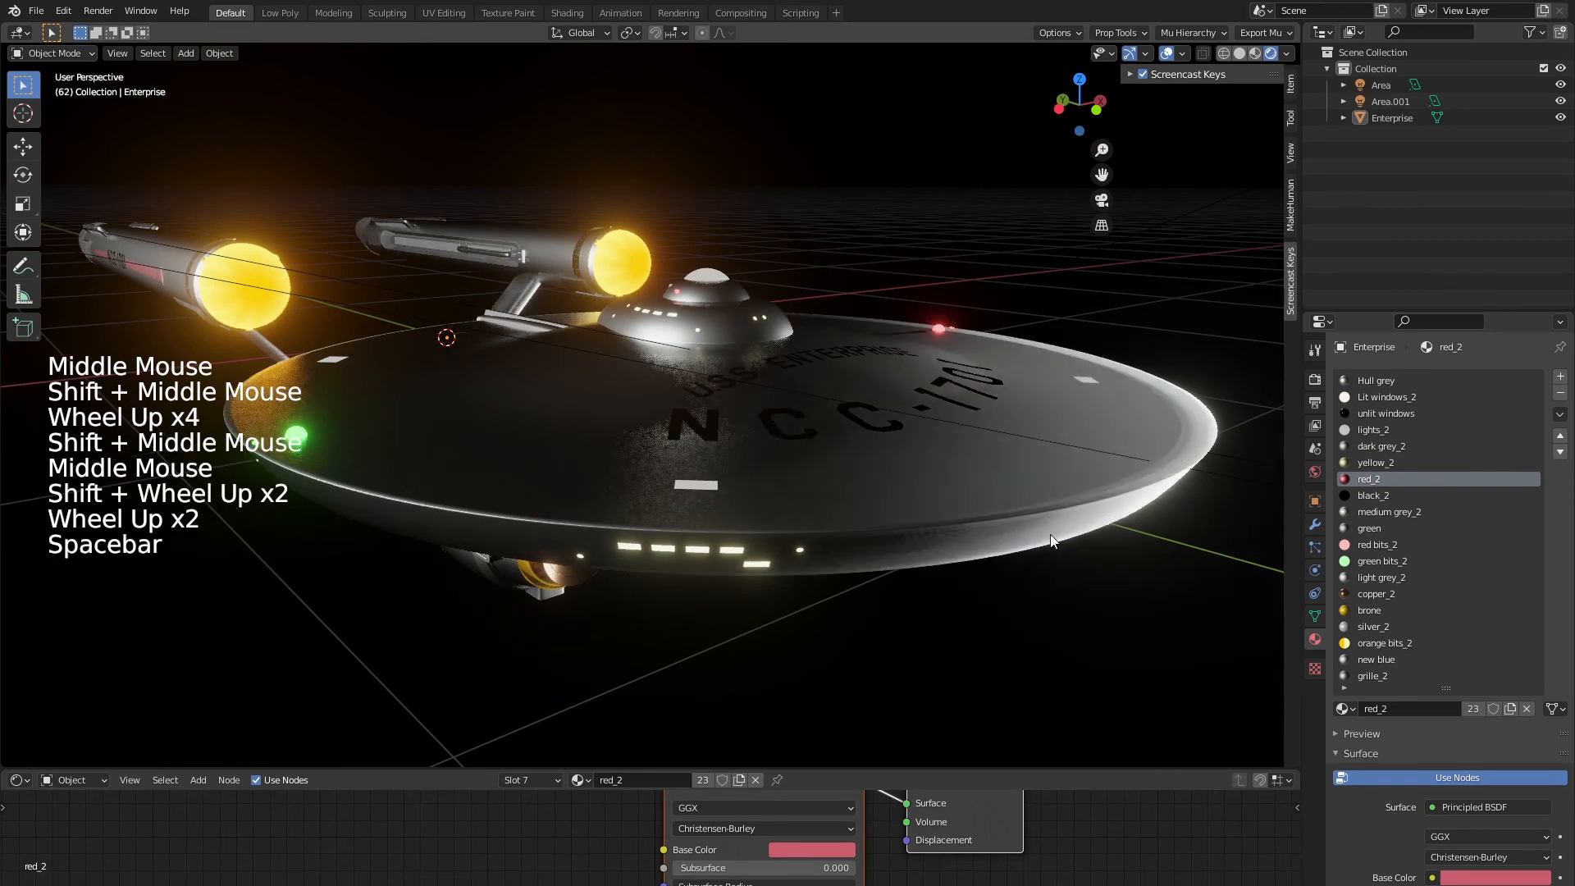
{"action": "middle_click_drag", "start_coordinate": [690, 391], "coordinate": [676, 346]}
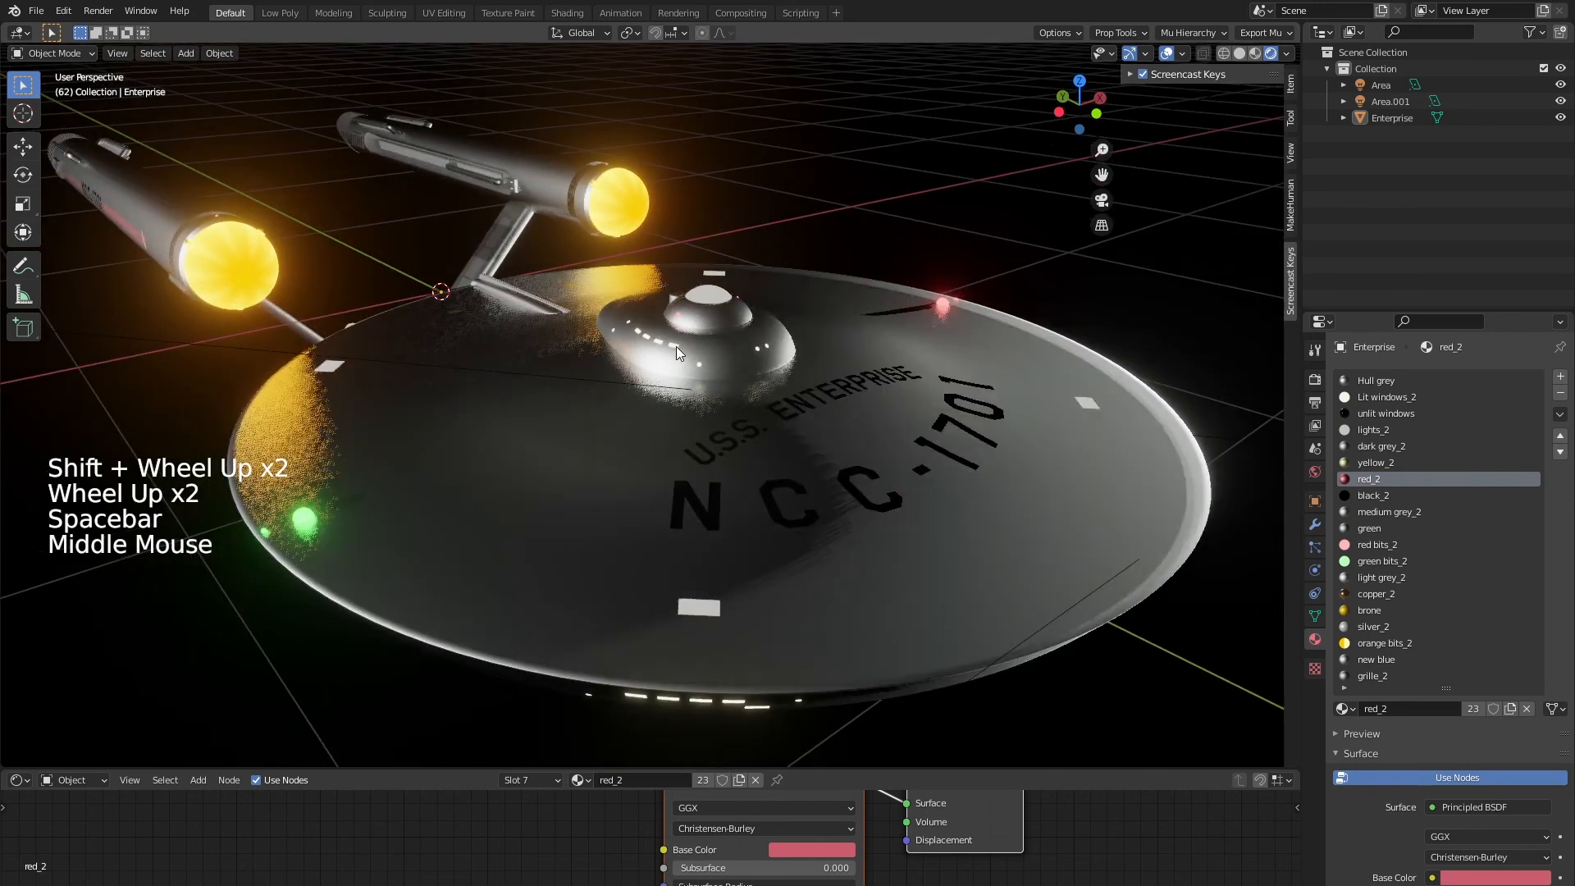
Enlarge the node editor for the lights_2 material and delete its Principled BSDF node
{"action": "left_click", "coordinate": [1377, 431]}
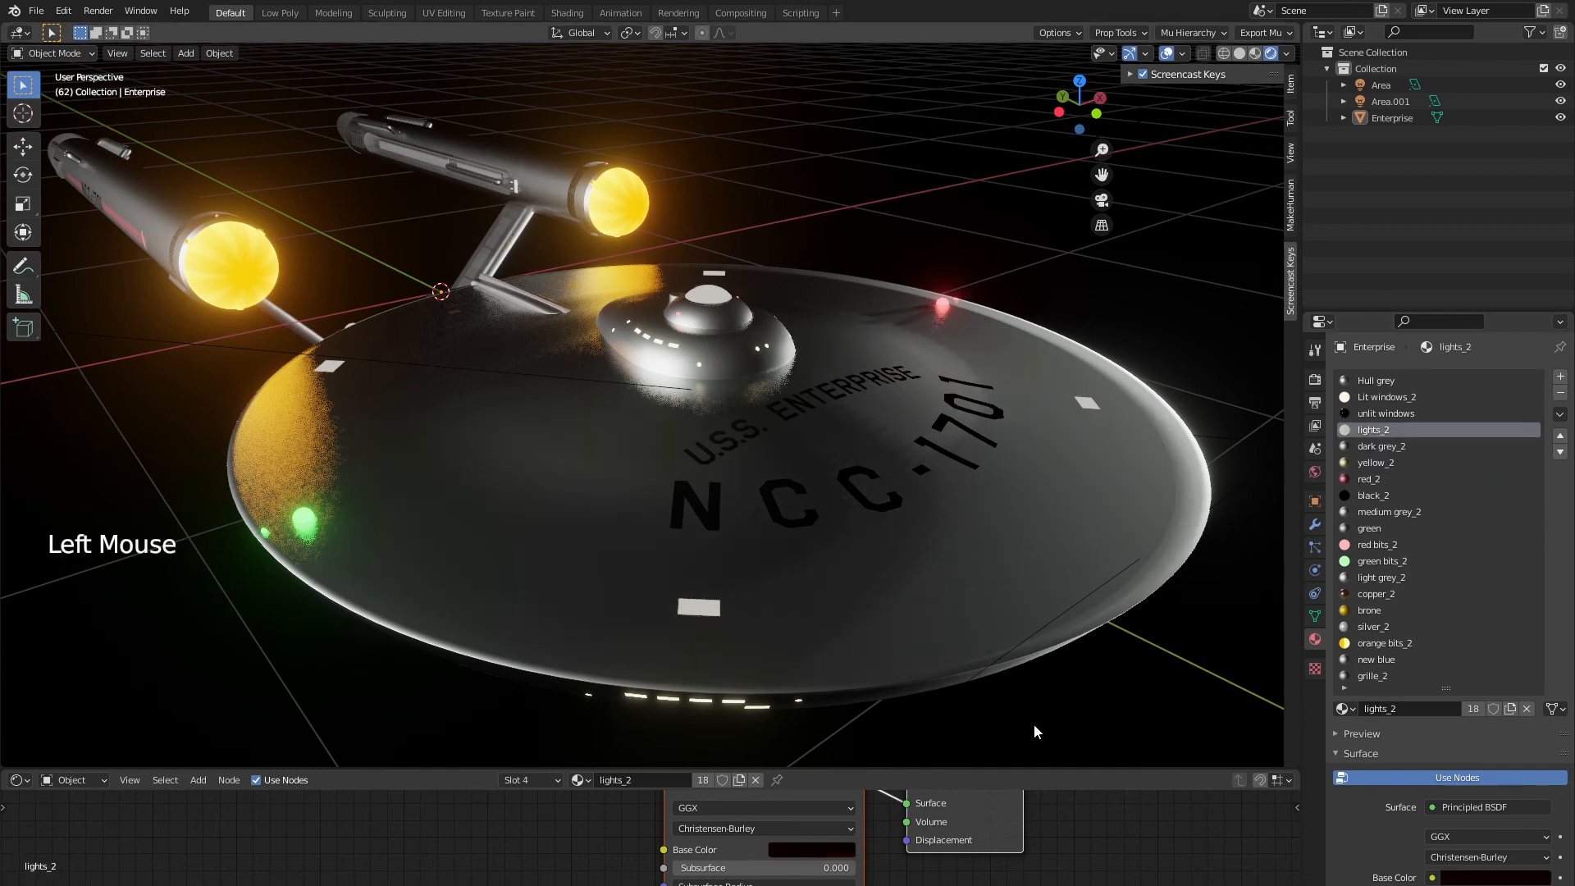
{"action": "left_click_drag", "start_coordinate": [1073, 771], "coordinate": [1073, 400]}
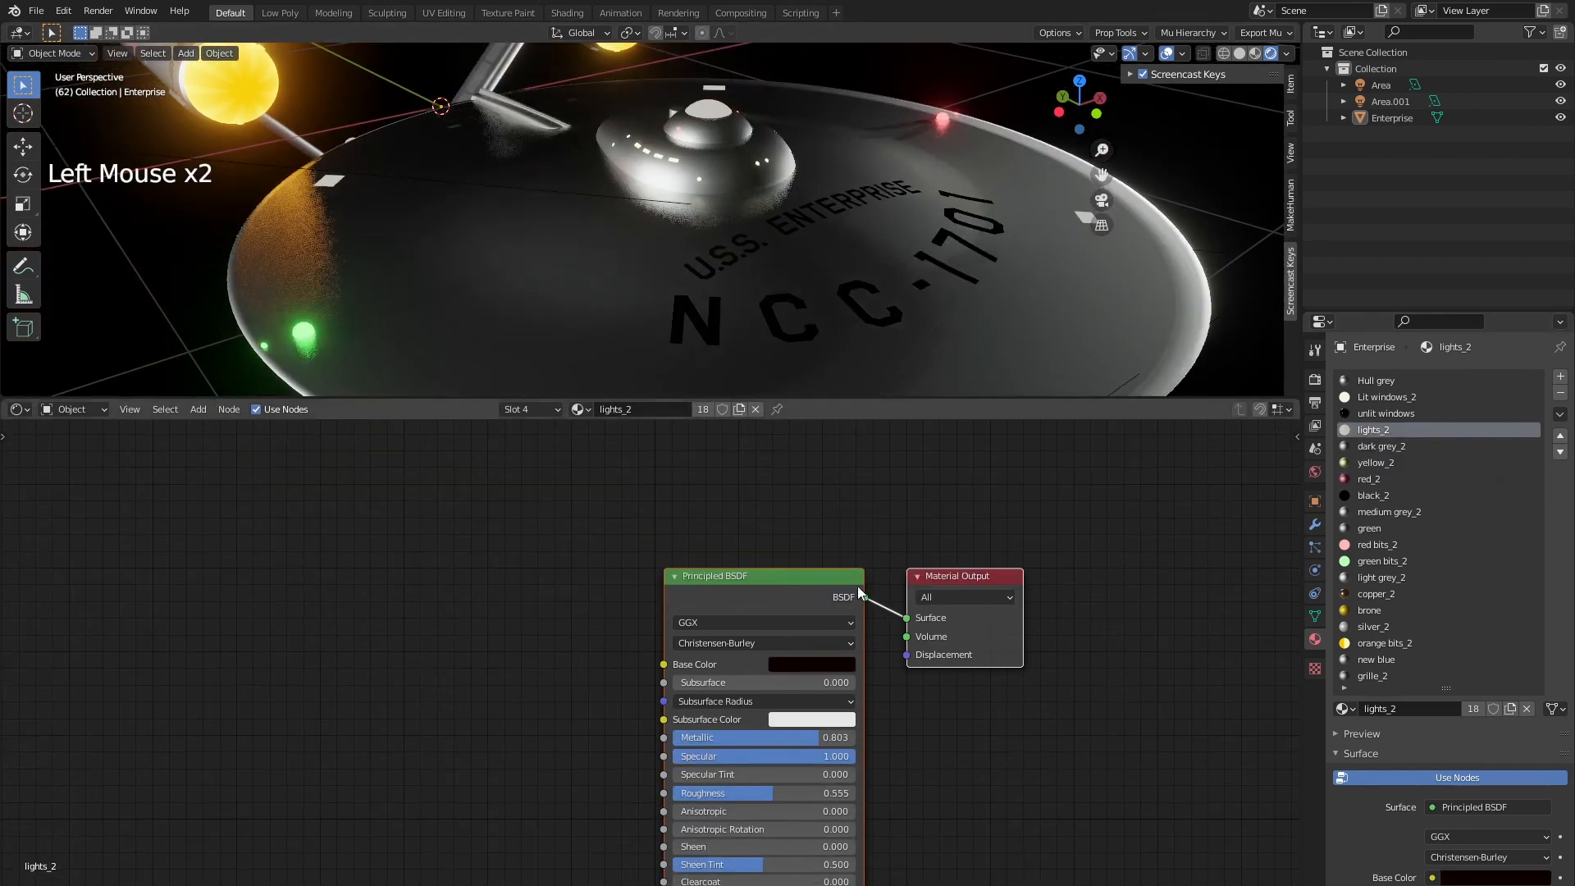
{"action": "middle_click_drag", "start_coordinate": [812, 519], "coordinate": [762, 491]}
{"action": "left_click", "coordinate": [748, 548]}
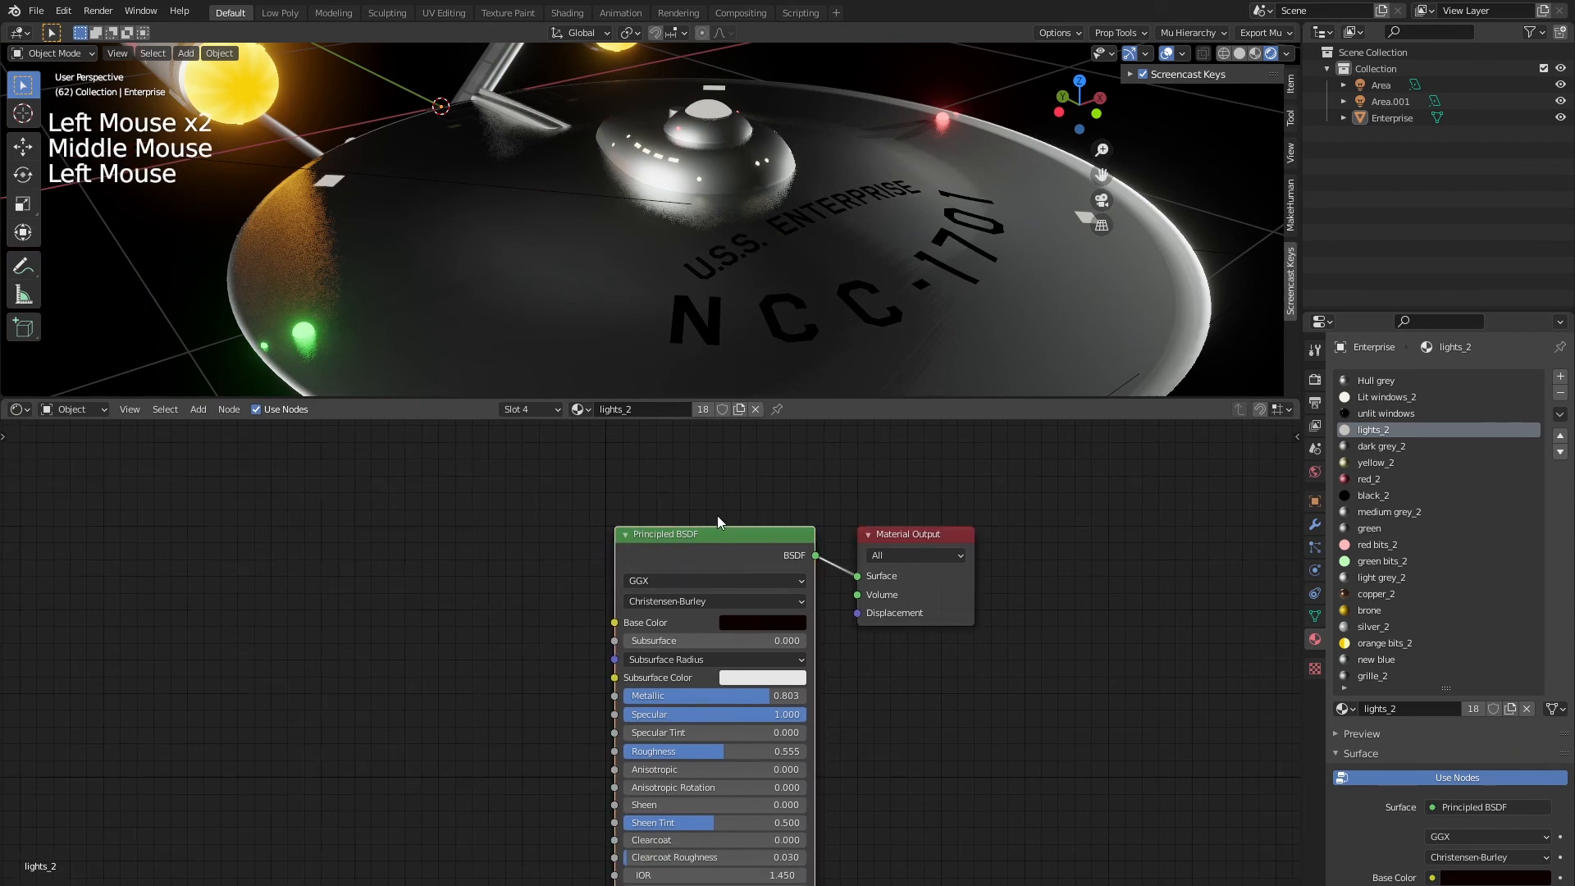
{"action": "key", "text": "x"}
Add an Emission node to lights_2 and delete the leftover unconnected node lying apart from the Material Output
{"action": "key", "text": "shift+a"}
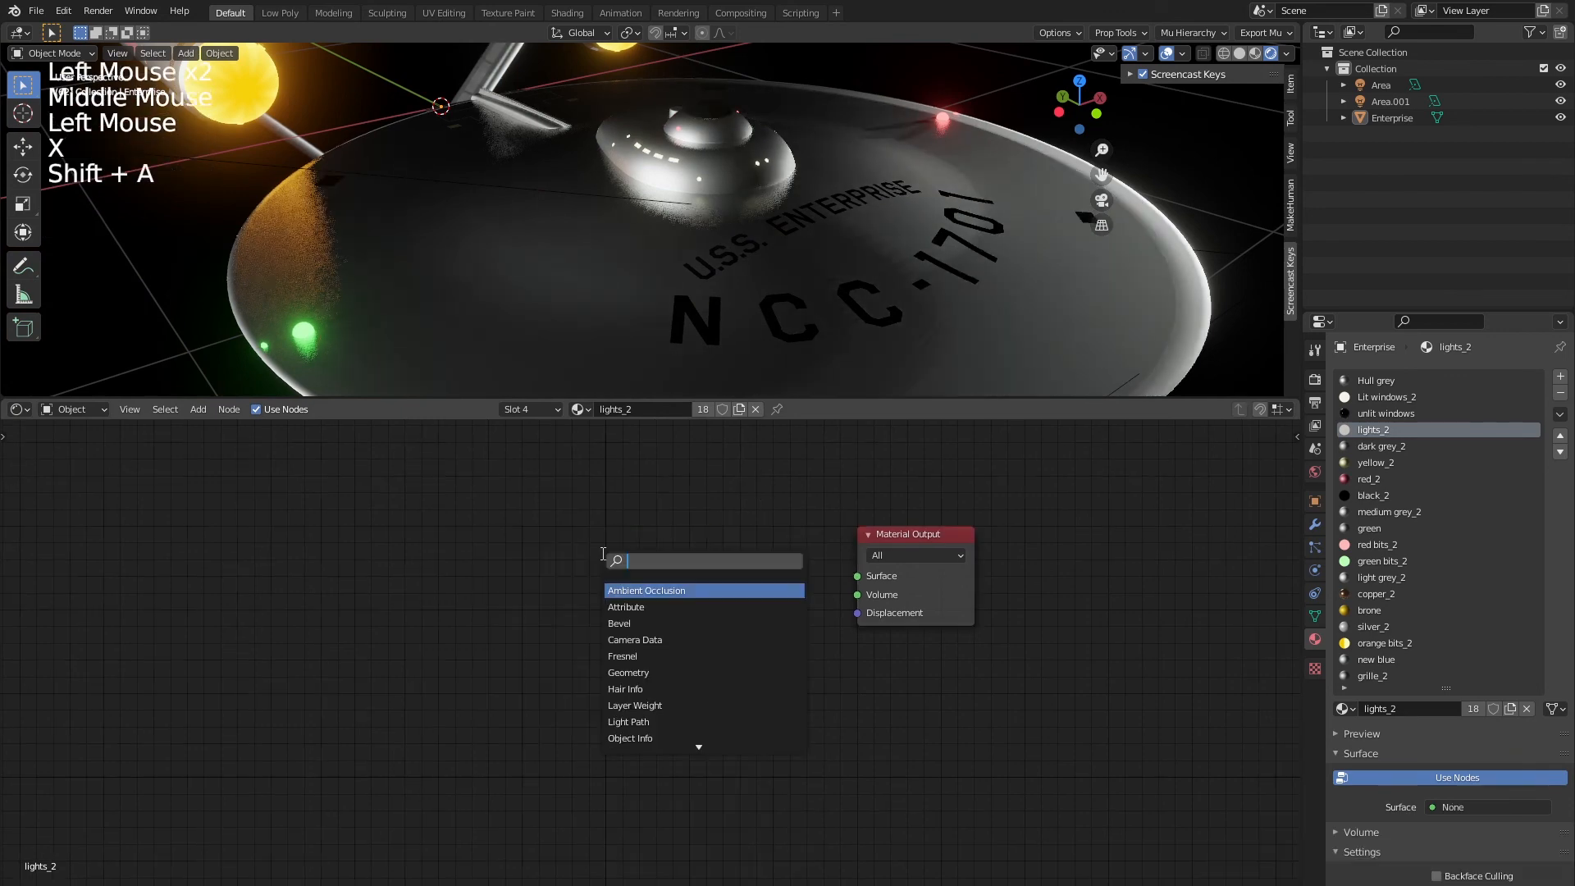
{"action": "type", "text": "emi"}
{"action": "key", "text": "Return"}
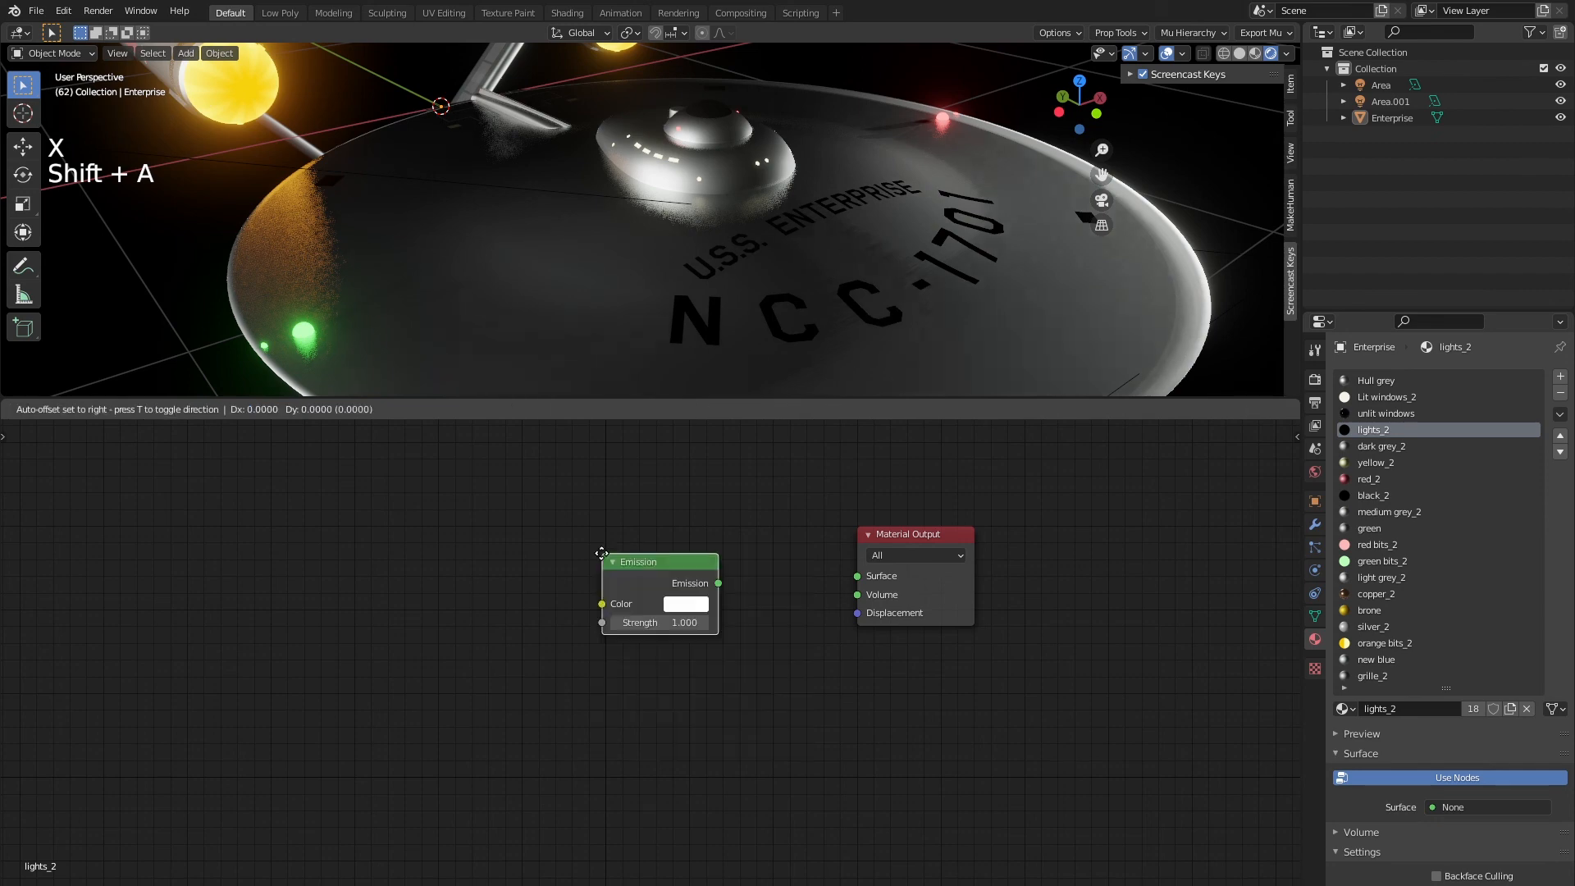
{"action": "middle_click_drag", "start_coordinate": [661, 597], "coordinate": [478, 780]}
{"action": "scroll", "coordinate": [608, 717], "scroll_direction": "down", "scroll_amount": 6}
{"action": "left_click", "coordinate": [517, 834]}
{"action": "key", "text": "Delete"}
{"action": "scroll", "coordinate": [632, 654], "scroll_direction": "up", "scroll_amount": 5}
{"action": "scroll", "coordinate": [611, 719], "scroll_direction": "up", "scroll_amount": 2}
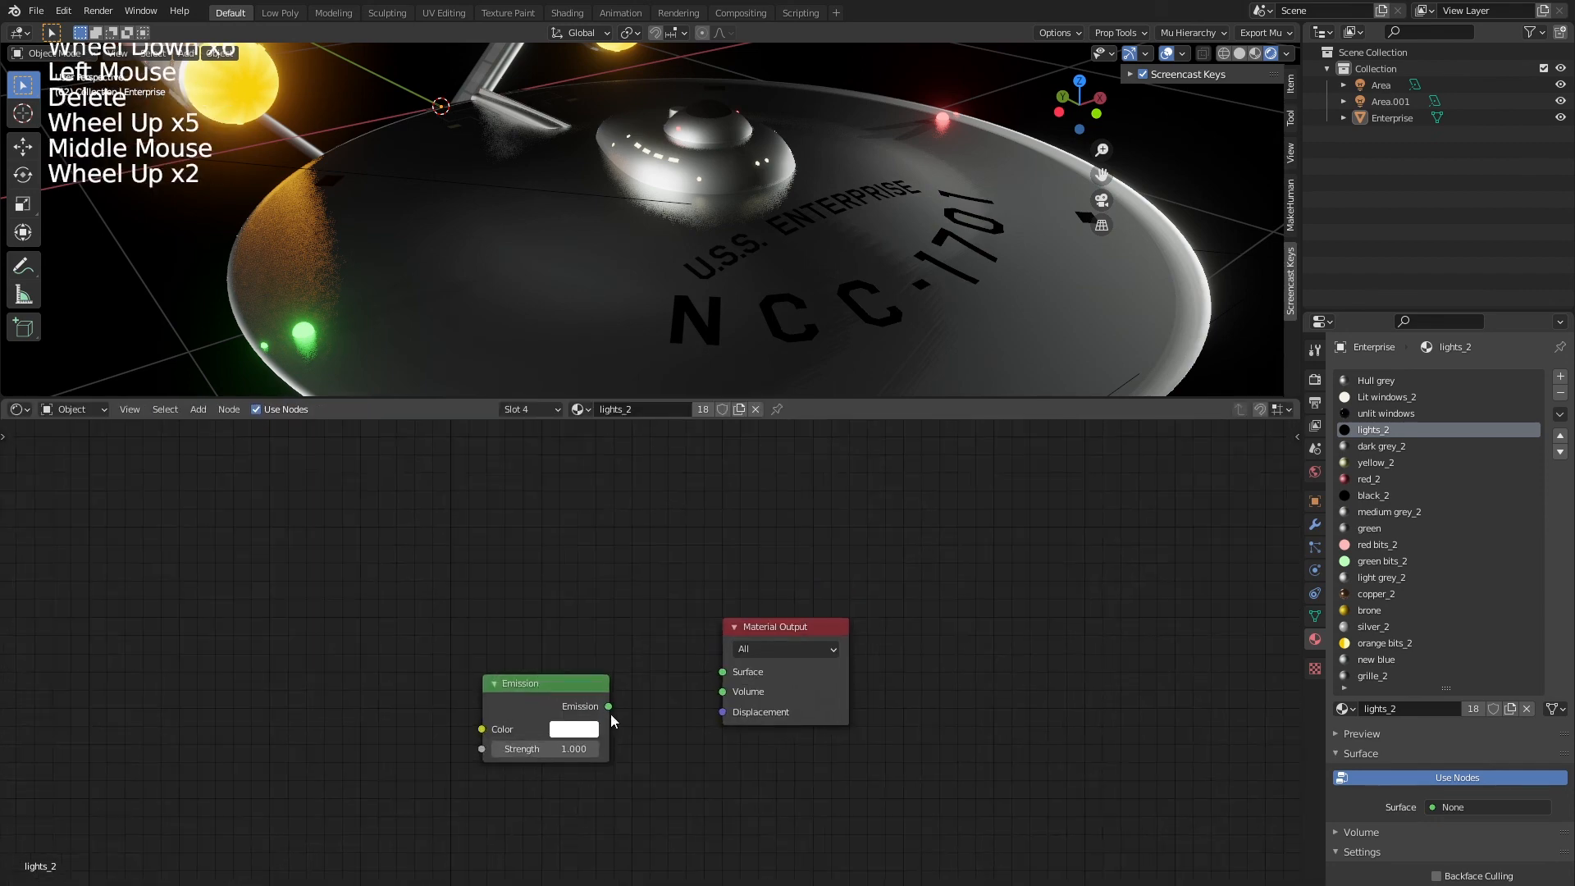
Connect the Emission node to the Material Output's Surface in lights_2 and set its Strength to 20
{"action": "left_click_drag", "start_coordinate": [606, 716], "coordinate": [722, 672]}
{"action": "left_click_drag", "start_coordinate": [574, 749], "coordinate": [638, 749]}
{"action": "left_click", "coordinate": [554, 747]}
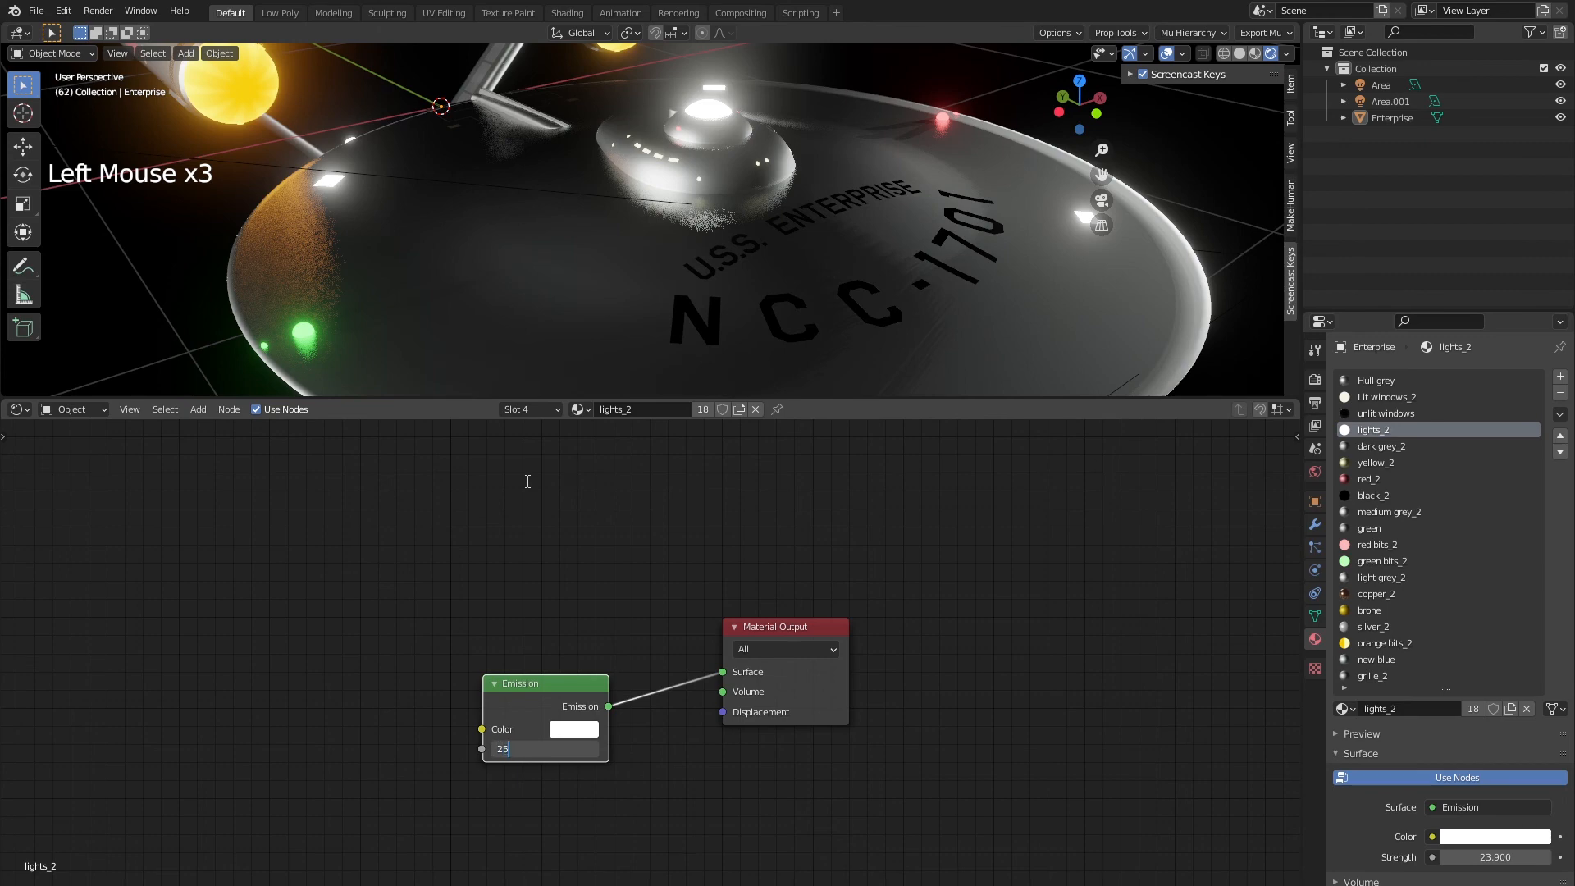
{"action": "type", "text": "20"}
{"action": "key", "text": "Return"}
Check the white lights on the ship from the side and set the lights_2 Emission Strength to 15
{"action": "scroll", "coordinate": [607, 136], "scroll_direction": "down", "scroll_amount": 2}
{"action": "middle_click_drag", "start_coordinate": [606, 136], "coordinate": [795, 282]}
{"action": "scroll", "coordinate": [638, 244], "scroll_direction": "down", "scroll_amount": 4}
{"action": "scroll", "coordinate": [820, 295], "scroll_direction": "up", "scroll_amount": 1}
{"action": "left_click", "coordinate": [837, 311]}
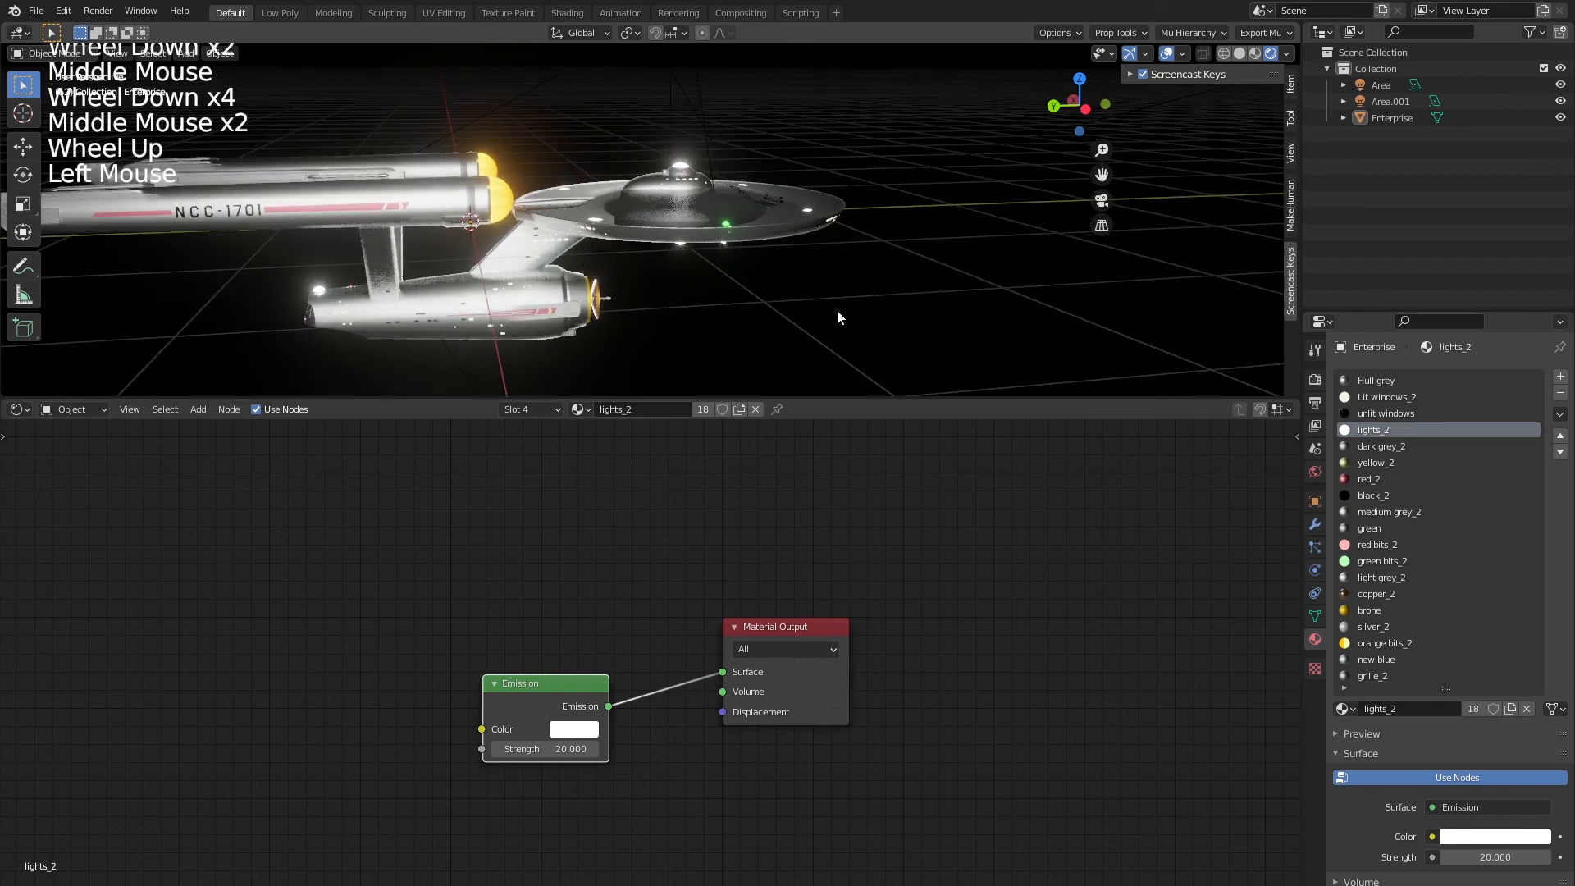
{"action": "double_click", "coordinate": [557, 746]}
{"action": "type", "text": "15"}
{"action": "key", "text": "Return"}
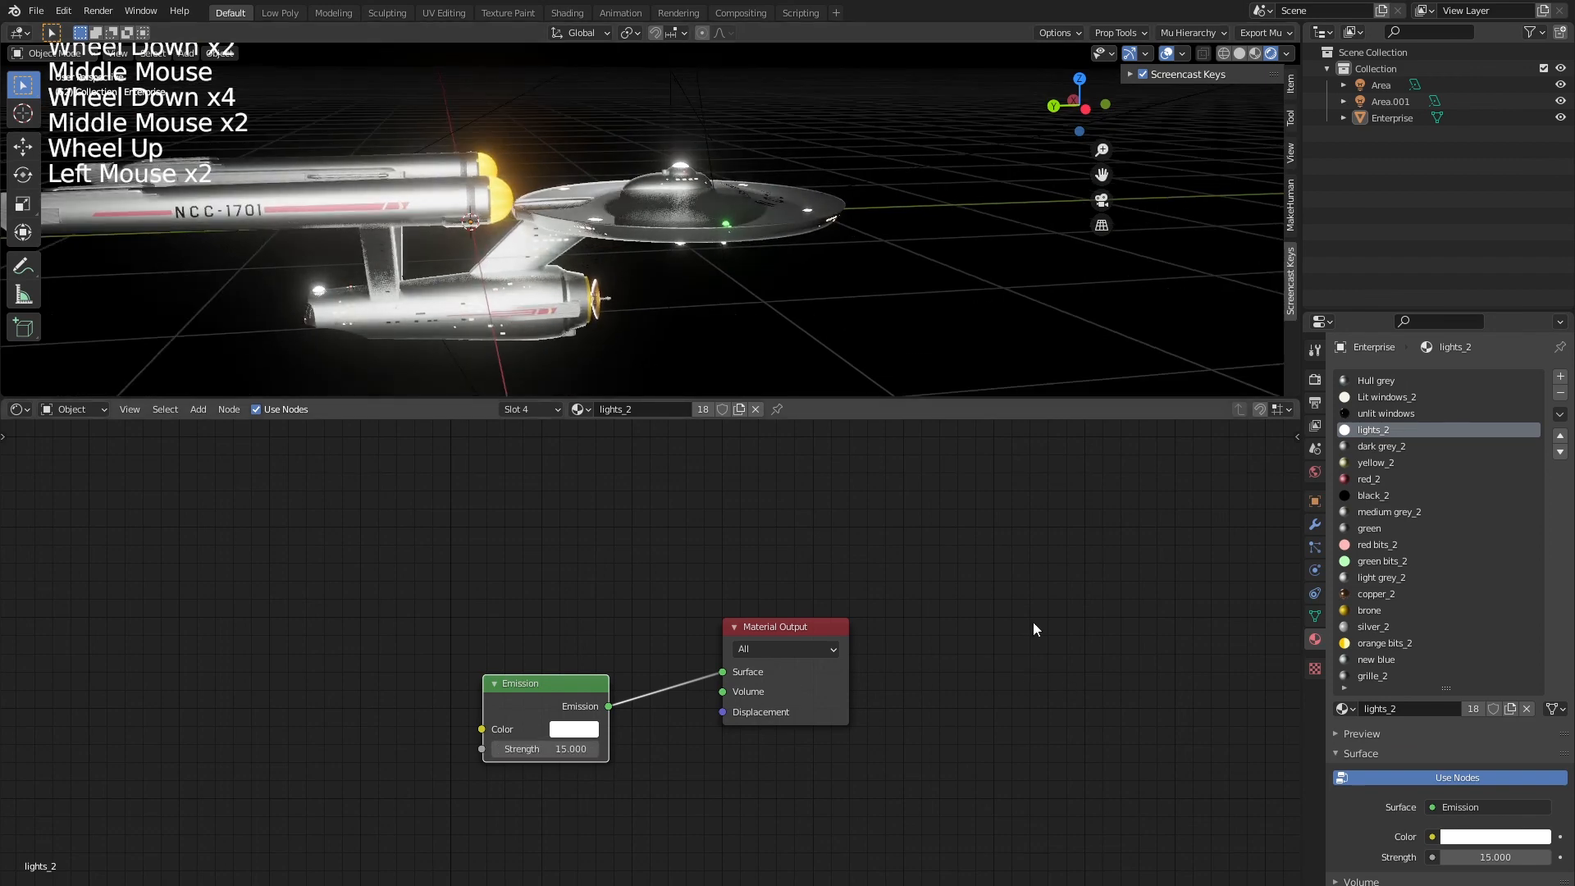
Examine the glowing white lights on the saucer's underside, its upper surface and the ship as a whole
{"action": "middle_click_drag", "start_coordinate": [788, 361], "coordinate": [781, 241]}
{"action": "scroll", "coordinate": [730, 255], "scroll_direction": "up", "scroll_amount": 4}
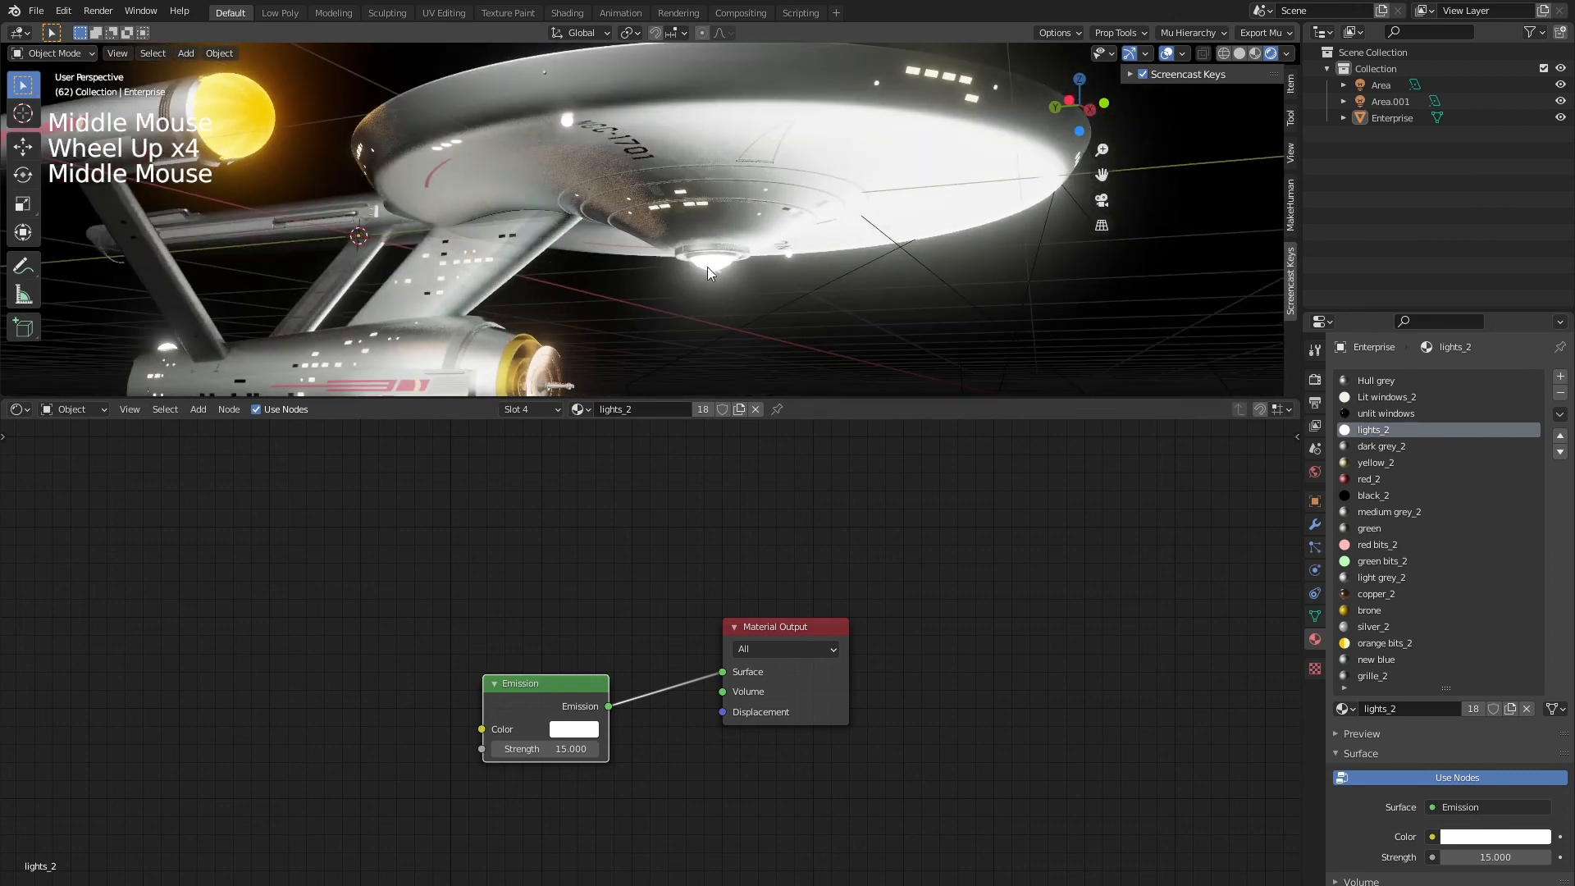
{"action": "middle_click_drag", "start_coordinate": [525, 297], "coordinate": [645, 274]}
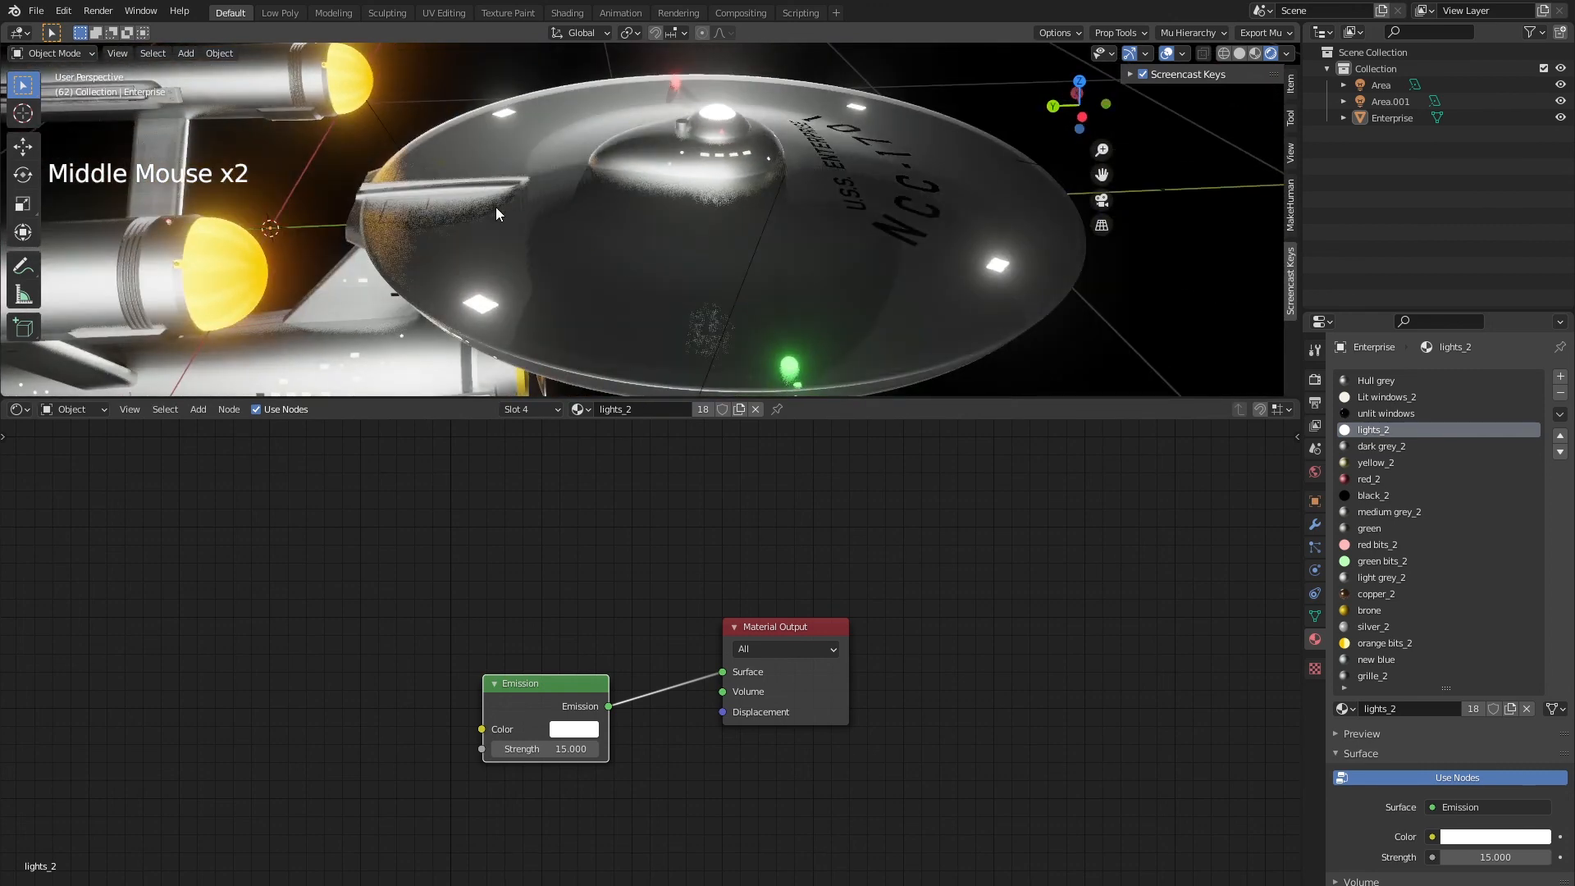
{"action": "scroll", "coordinate": [455, 239], "scroll_direction": "down", "scroll_amount": 2}
{"action": "middle_click_drag", "start_coordinate": [465, 240], "coordinate": [428, 233]}
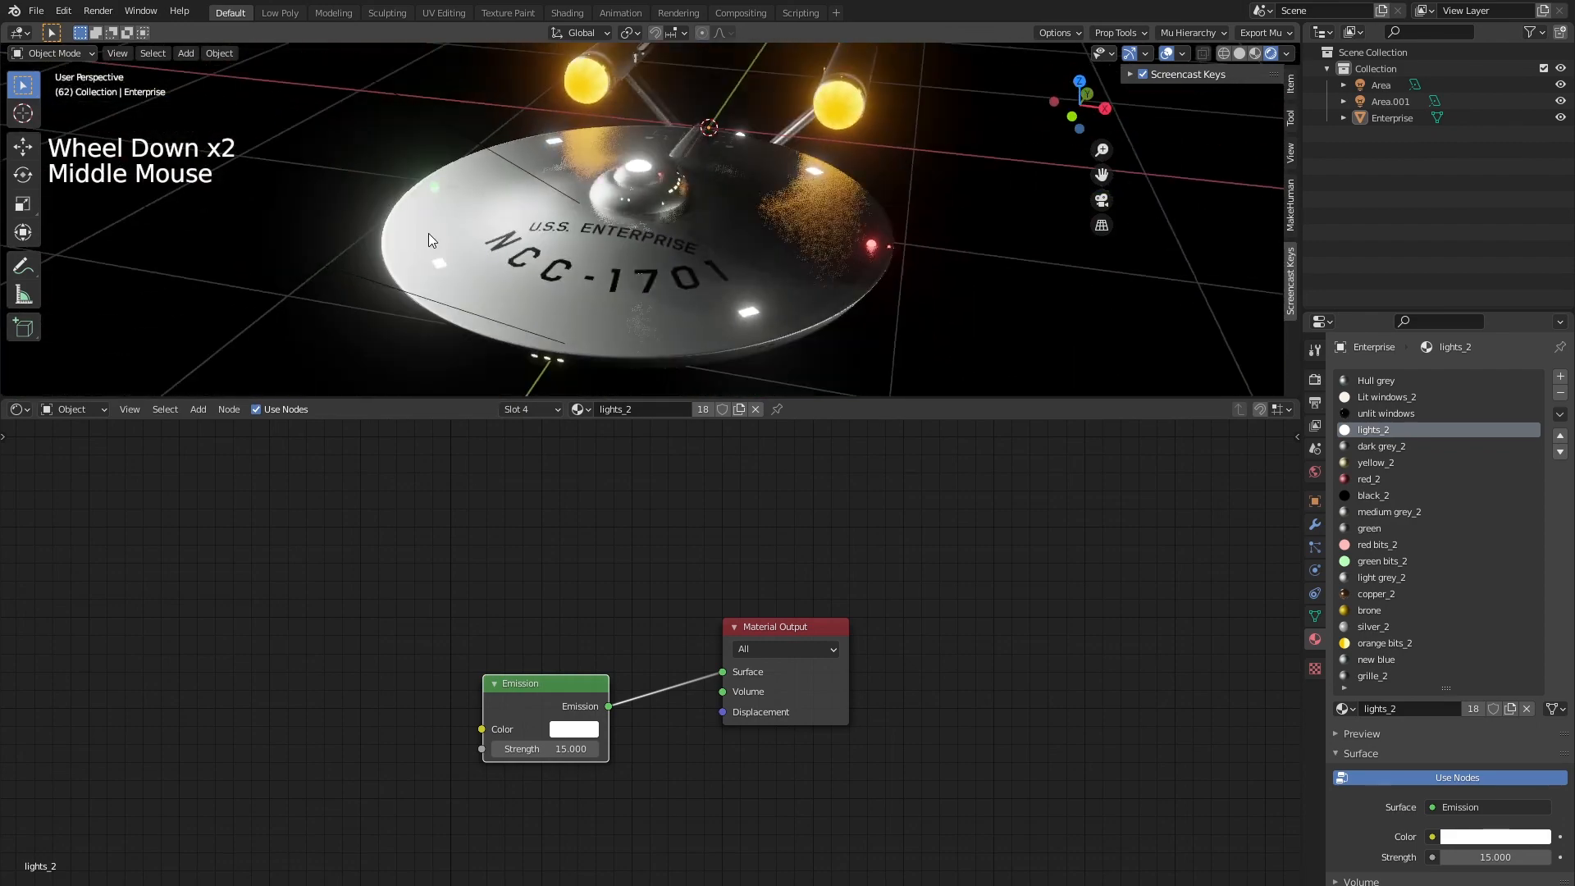
{"action": "middle_click_drag", "start_coordinate": [956, 262], "coordinate": [1018, 252]}
{"action": "scroll", "coordinate": [912, 246], "scroll_direction": "down", "scroll_amount": 4}
{"action": "middle_click_drag", "start_coordinate": [640, 281], "coordinate": [766, 264]}
Enlarge the 3D viewport and review the glowing lights and nacelle caps around the saucer's front
{"action": "left_click", "coordinate": [907, 399]}
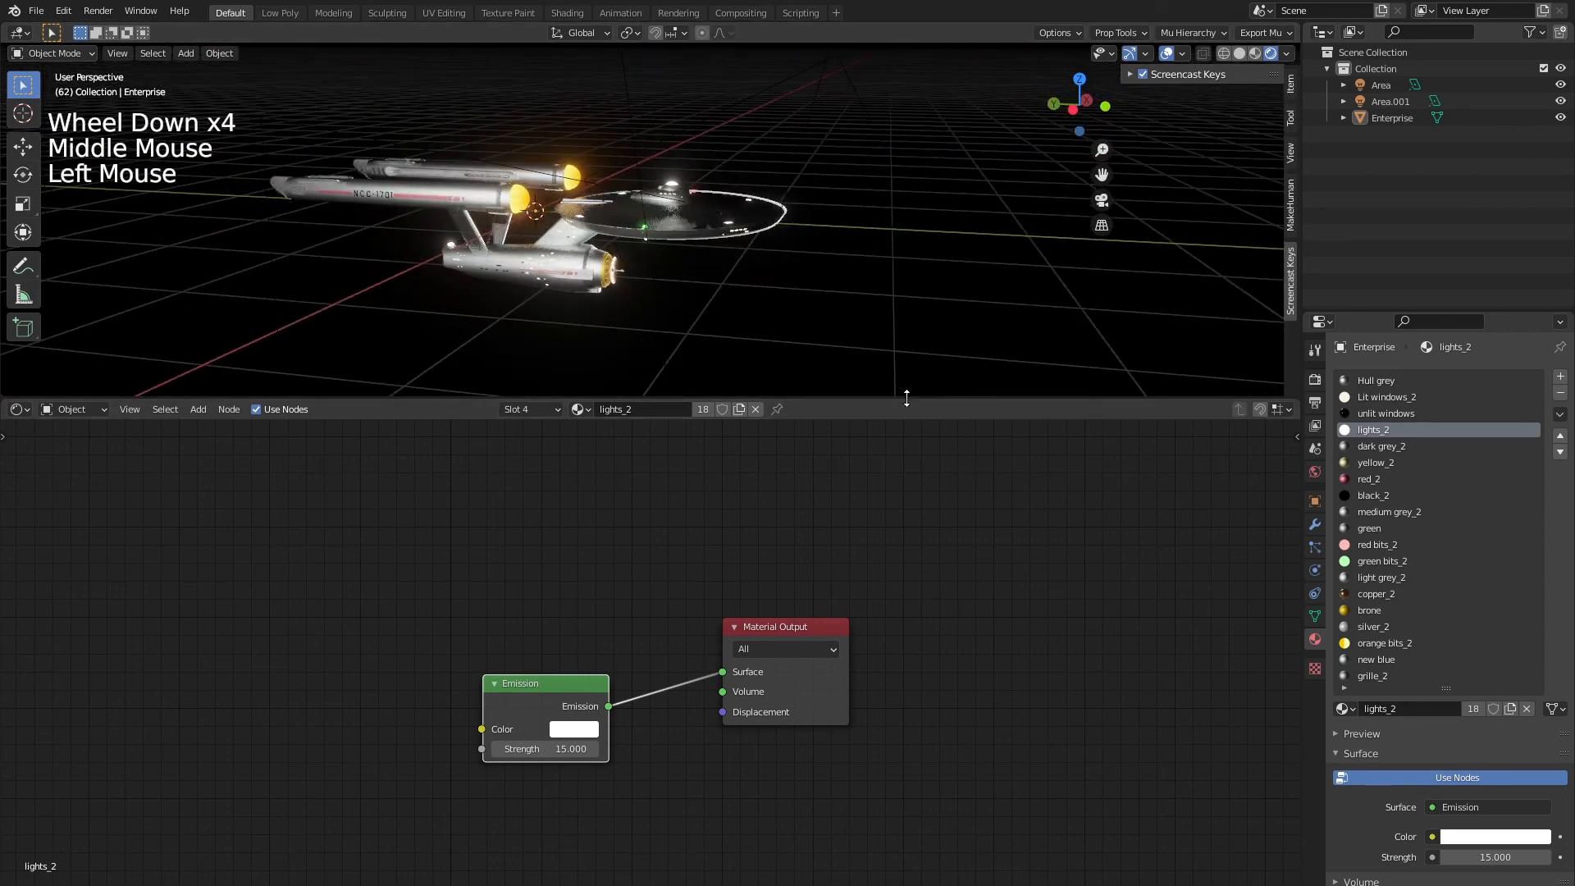
{"action": "left_click_drag", "start_coordinate": [904, 402], "coordinate": [846, 722]}
{"action": "middle_click_drag", "start_coordinate": [553, 550], "coordinate": [732, 494], "text": "shift"}
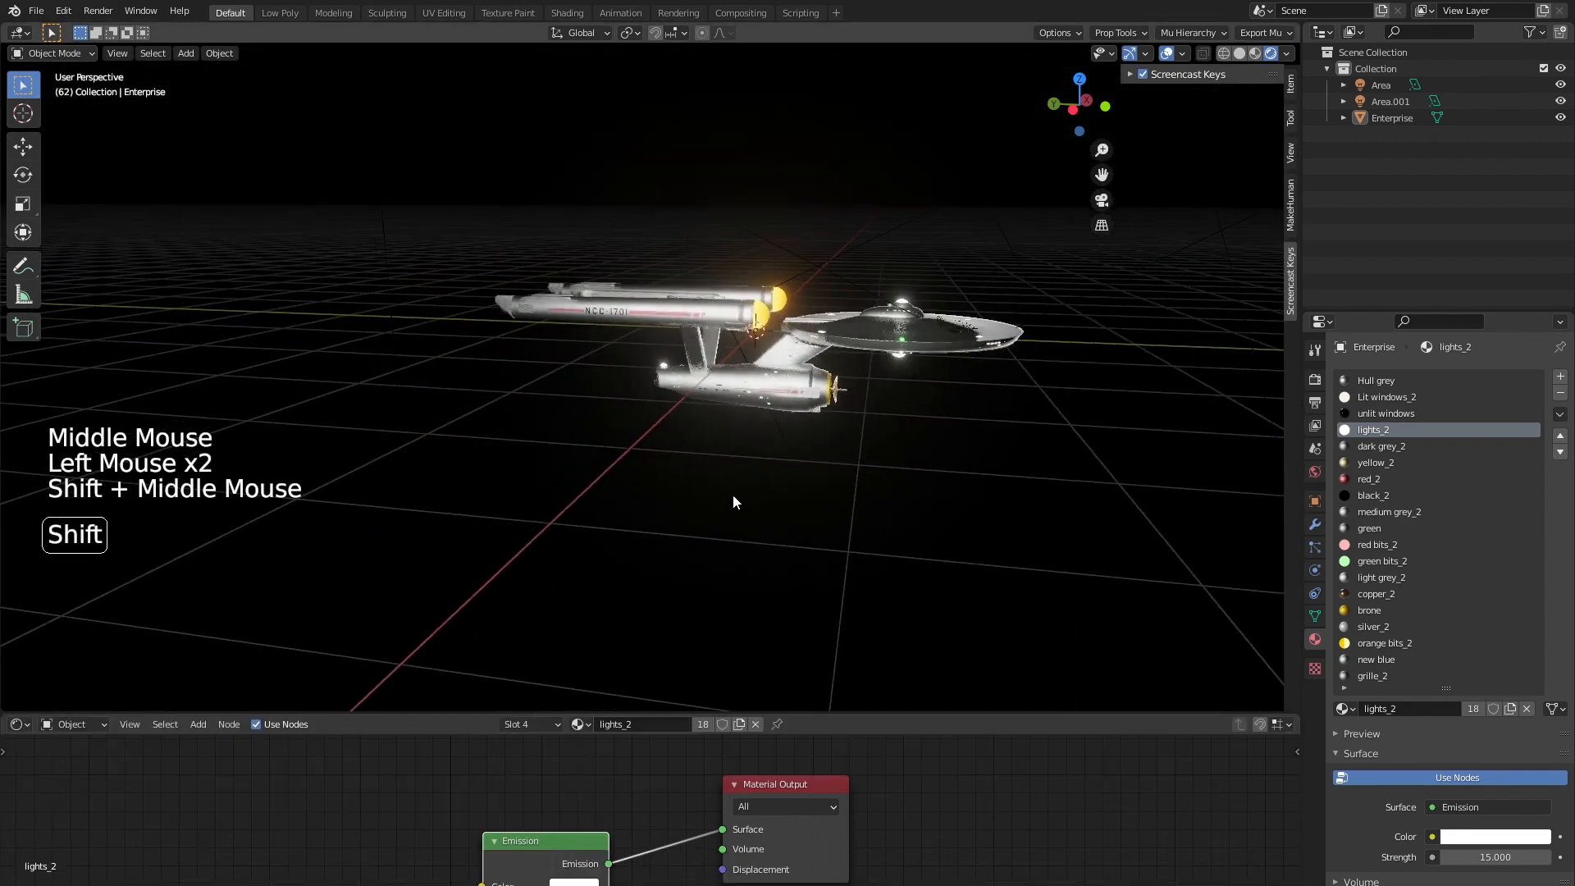
{"action": "scroll", "coordinate": [835, 338], "scroll_direction": "up", "scroll_amount": 4}
{"action": "middle_click_drag", "start_coordinate": [835, 338], "coordinate": [717, 440], "text": "shift"}
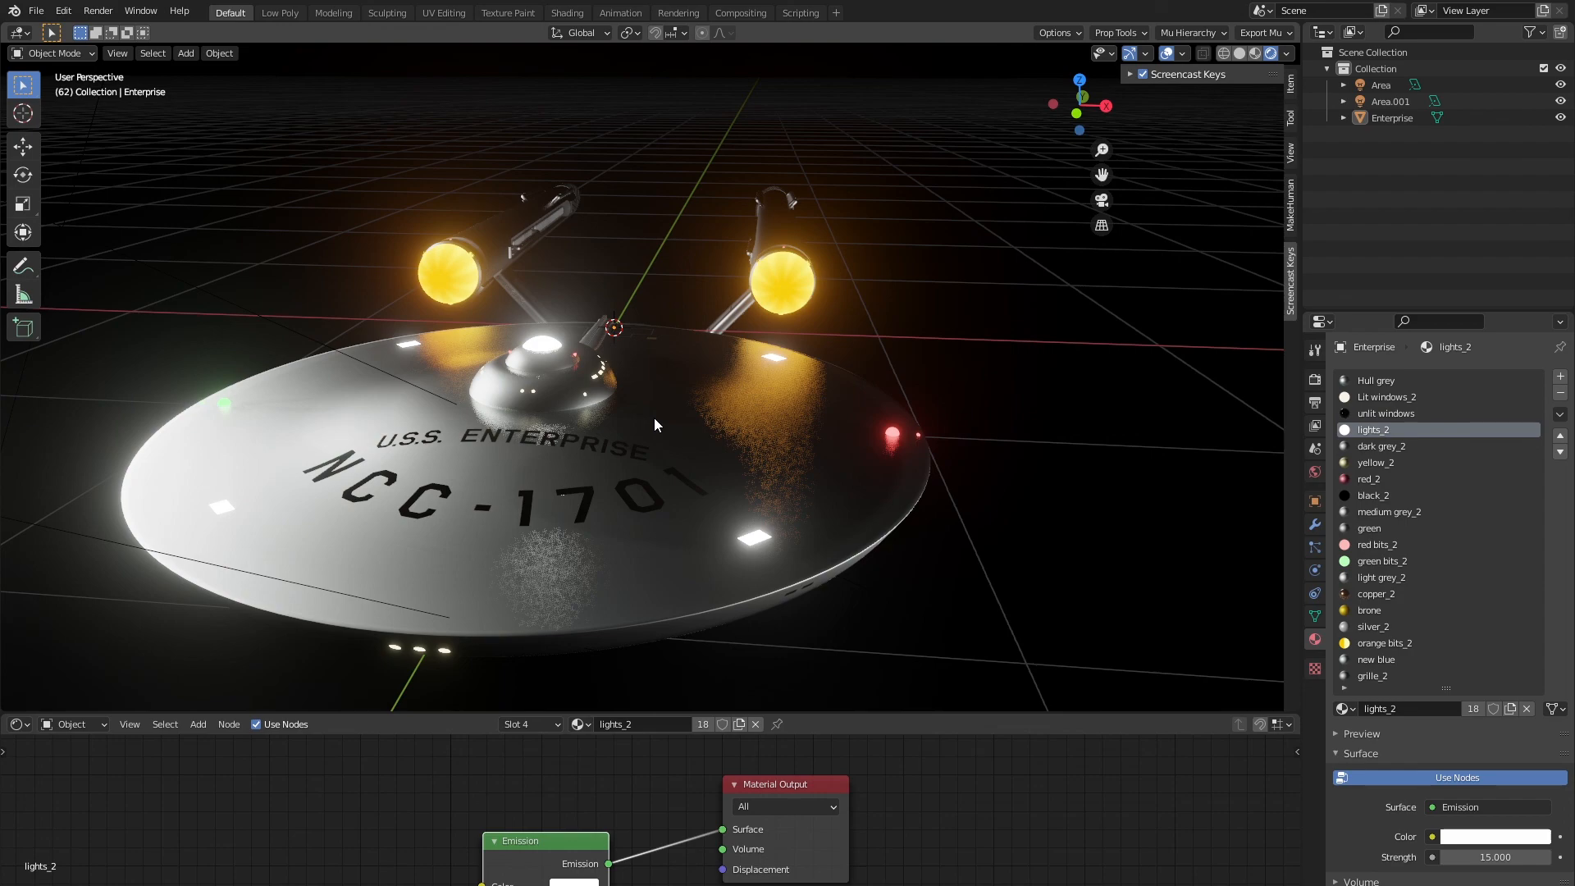
{"action": "scroll", "coordinate": [661, 396], "scroll_direction": "down", "scroll_amount": 2}
{"action": "middle_click_drag", "start_coordinate": [661, 396], "coordinate": [692, 381]}
{"action": "scroll", "coordinate": [657, 455], "scroll_direction": "up", "scroll_amount": 1}
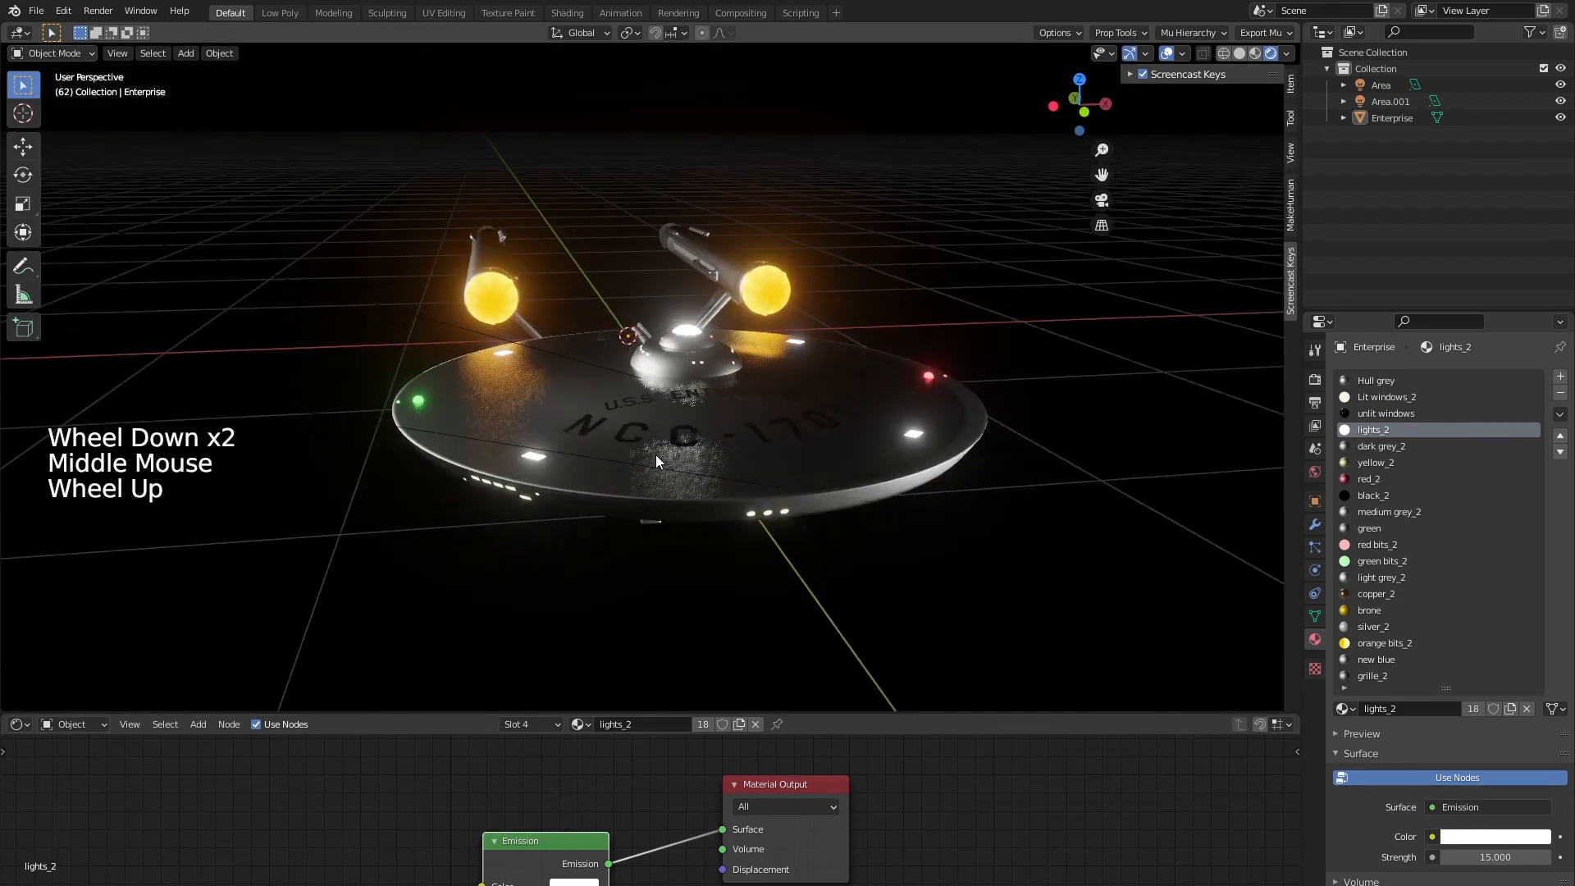
{"action": "middle_click_drag", "start_coordinate": [652, 471], "coordinate": [720, 532]}
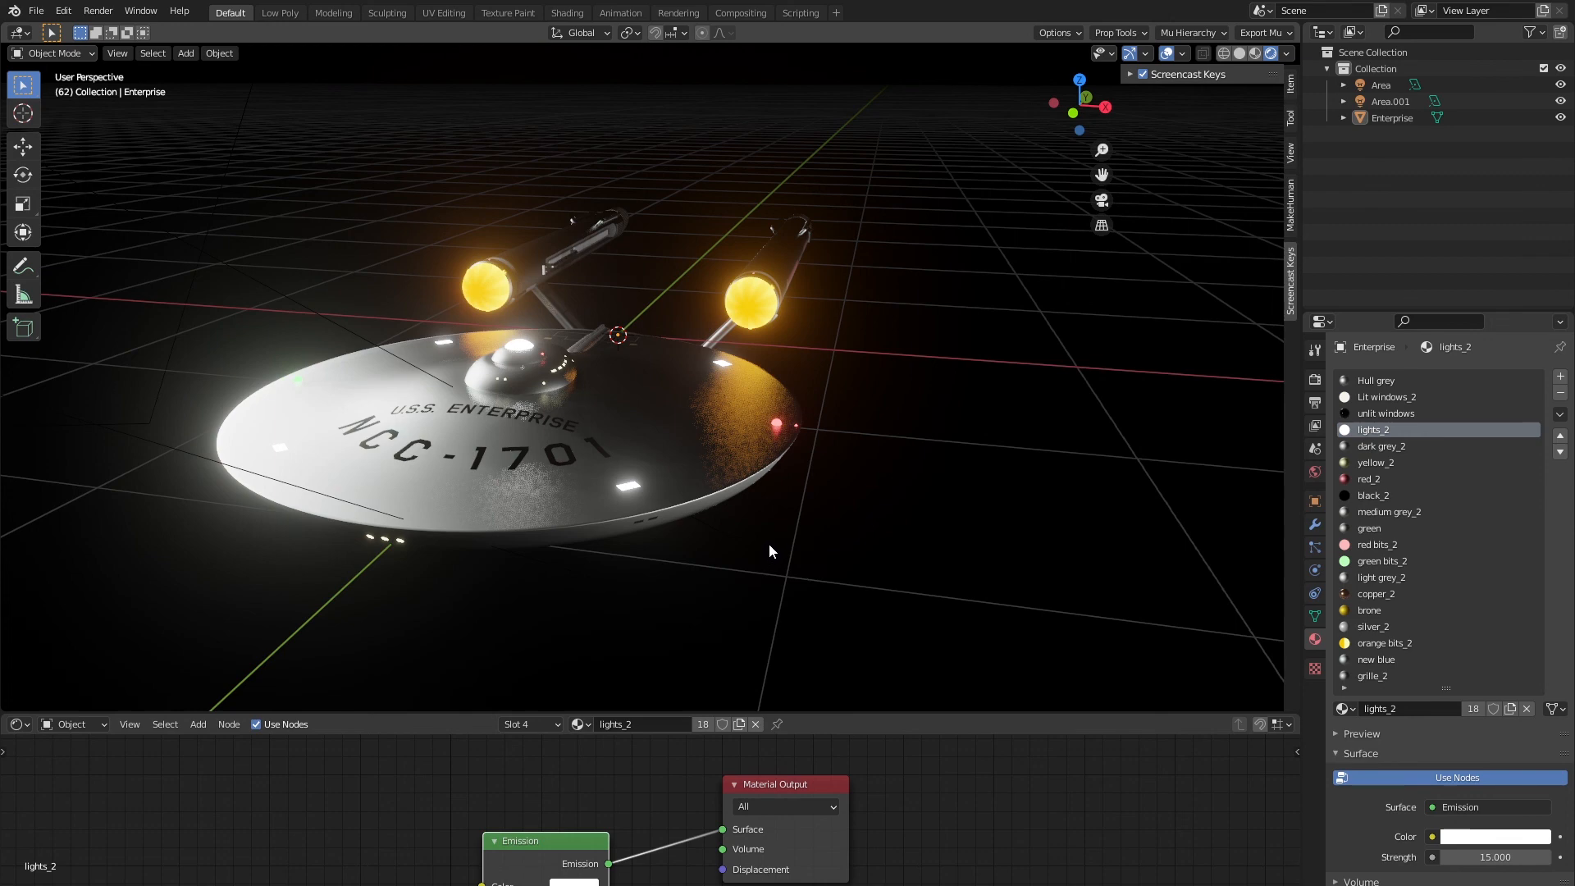
{"action": "middle_click_drag", "start_coordinate": [749, 568], "coordinate": [784, 581]}
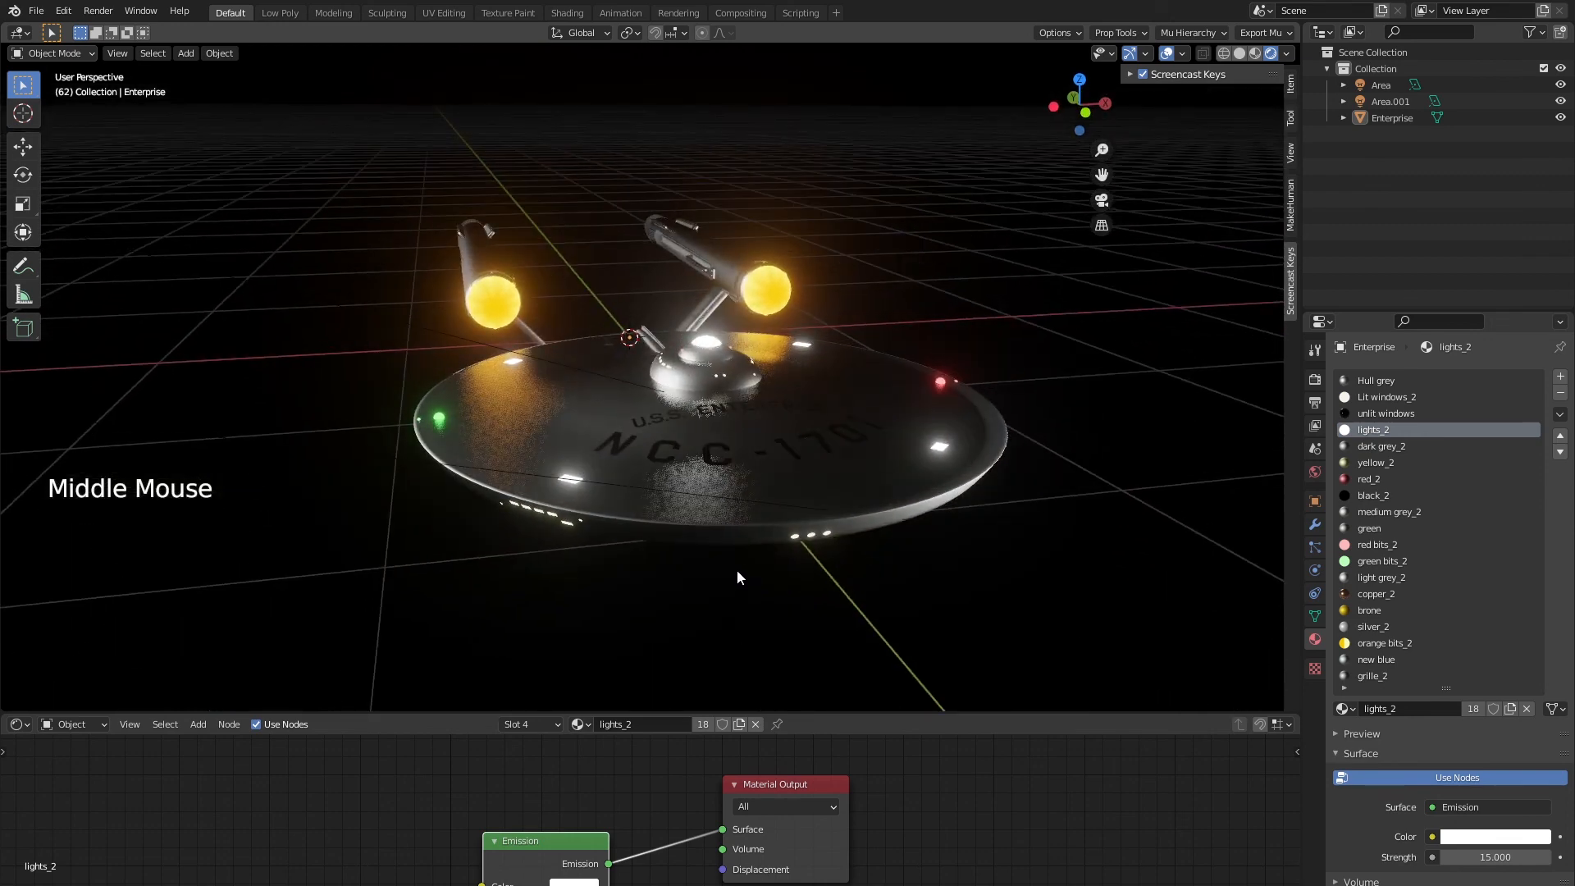